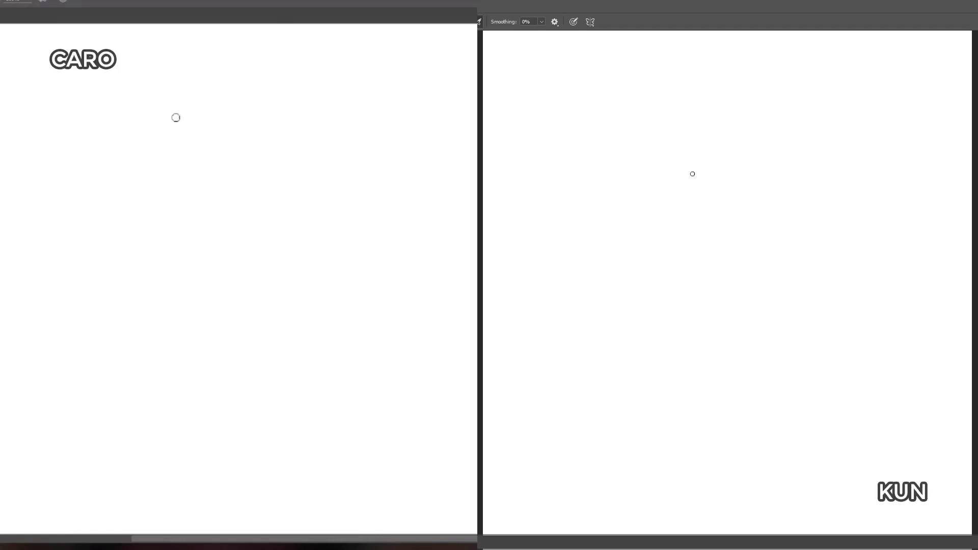
# Step: Sketch a fish with a pointed face, dark eye and forked tail, and add a cluster of bubbles rising from its mouth
pyautogui.moveTo(682, 203)
pyautogui.mouseDown()
pyautogui.moveTo(723, 170)
pyautogui.moveTo(751, 181)
pyautogui.moveTo(726, 207)
pyautogui.moveTo(725, 249)
pyautogui.moveTo(759, 231)
pyautogui.moveTo(791, 174)
pyautogui.moveTo(825, 157)
pyautogui.moveTo(805, 197)
pyautogui.moveTo(815, 254)
pyautogui.moveTo(767, 226)
pyautogui.mouseUp()
pyautogui.moveTo(708, 204); pyautogui.dragTo(711, 204)
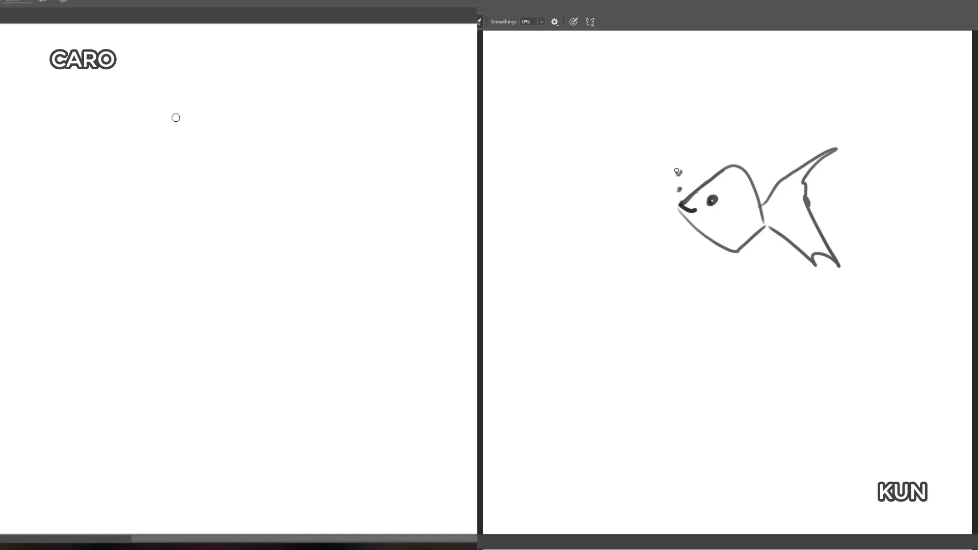
pyautogui.moveTo(673, 145); pyautogui.dragTo(652, 150)
pyautogui.moveTo(680, 119); pyautogui.dragTo(676, 125)
pyautogui.moveTo(661, 116)
pyautogui.mouseDown()
pyautogui.moveTo(666, 130)
pyautogui.moveTo(654, 125)
pyautogui.mouseUp()
pyautogui.moveTo(685, 122)
pyautogui.mouseDown()
pyautogui.moveTo(681, 111)
pyautogui.moveTo(676, 124)
pyautogui.mouseUp()
pyautogui.moveTo(693, 118); pyautogui.dragTo(686, 123)
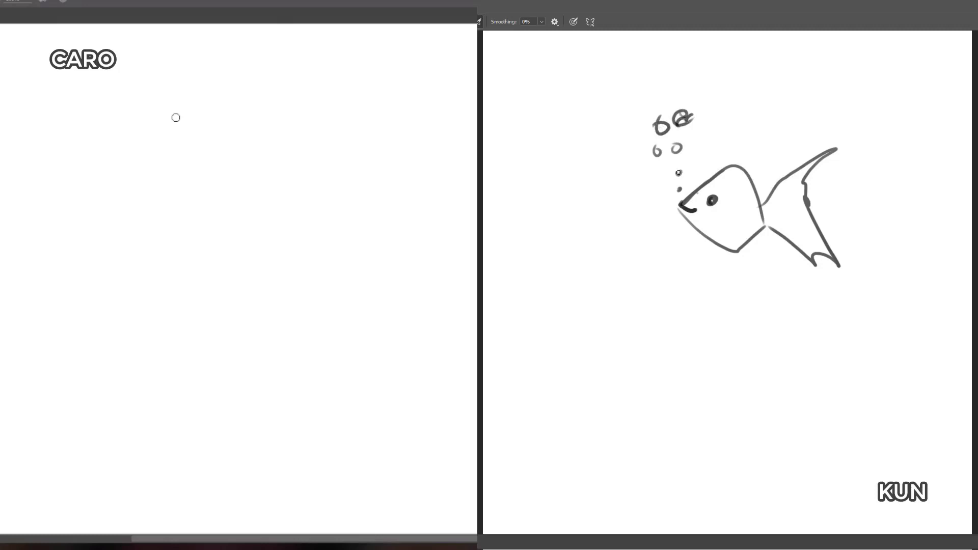
pyautogui.moveTo(661, 154); pyautogui.dragTo(664, 149)
pyautogui.moveTo(680, 145); pyautogui.dragTo(677, 141)
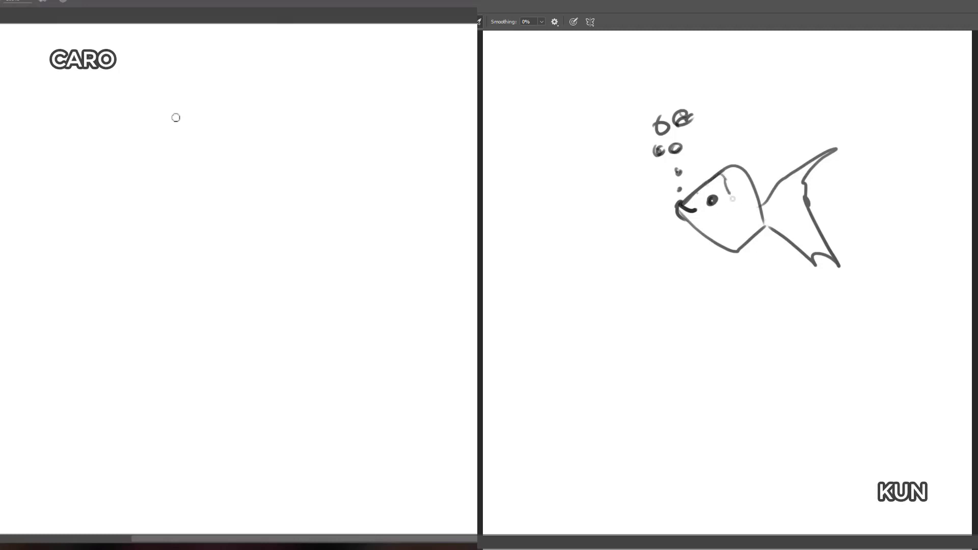
# Step: Add gill and scale markings to the fish's body, ray lines to its tail, and one more bubble
pyautogui.moveTo(732, 199)
pyautogui.mouseDown()
pyautogui.moveTo(717, 240)
pyautogui.moveTo(701, 226)
pyautogui.mouseUp()
pyautogui.moveTo(730, 183)
pyautogui.mouseDown()
pyautogui.moveTo(745, 219)
pyautogui.moveTo(720, 233)
pyautogui.moveTo(736, 243)
pyautogui.moveTo(751, 216)
pyautogui.moveTo(750, 200)
pyautogui.moveTo(736, 206)
pyautogui.moveTo(759, 206)
pyautogui.moveTo(744, 232)
pyautogui.moveTo(739, 207)
pyautogui.moveTo(735, 218)
pyautogui.moveTo(802, 171)
pyautogui.mouseUp()
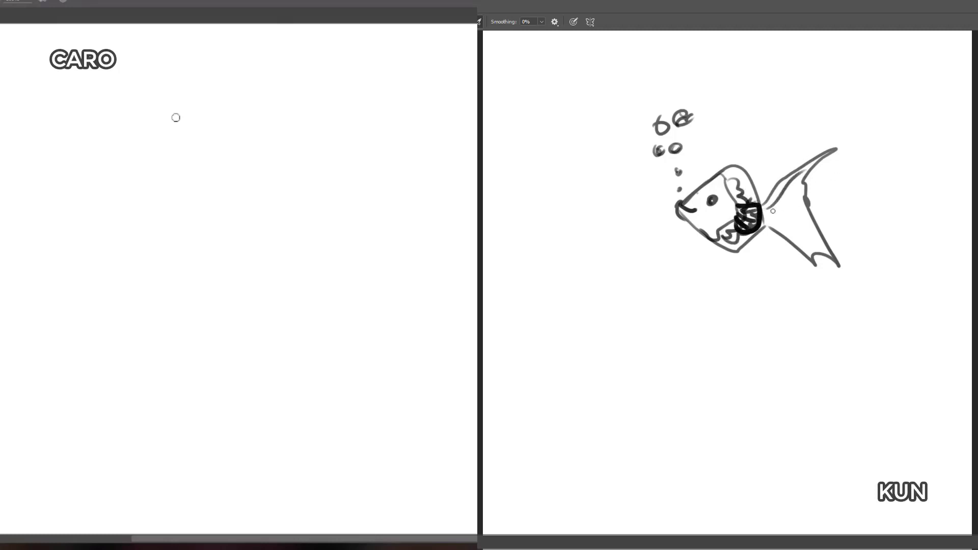
pyautogui.moveTo(764, 214)
pyautogui.mouseDown()
pyautogui.moveTo(821, 248)
pyautogui.moveTo(821, 167)
pyautogui.mouseUp()
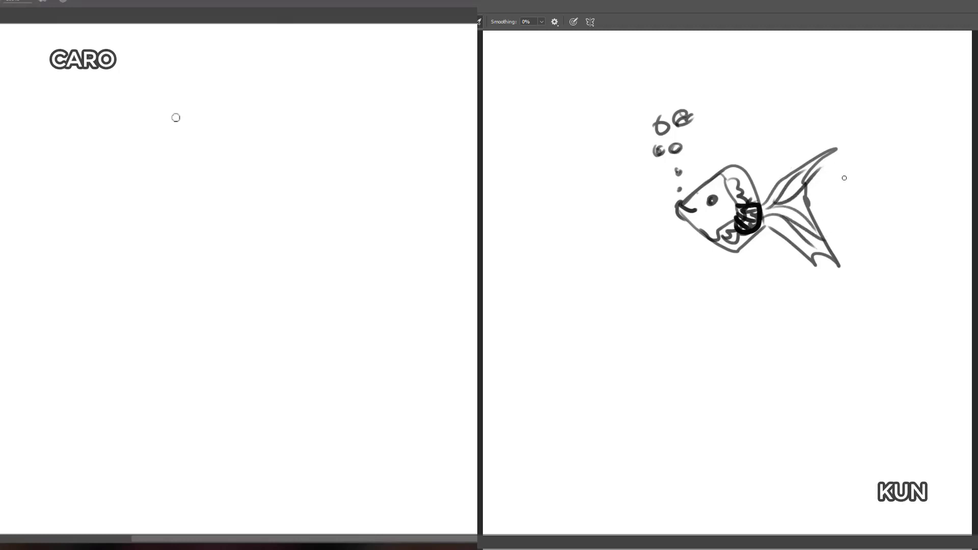
pyautogui.moveTo(677, 157); pyautogui.dragTo(657, 159)
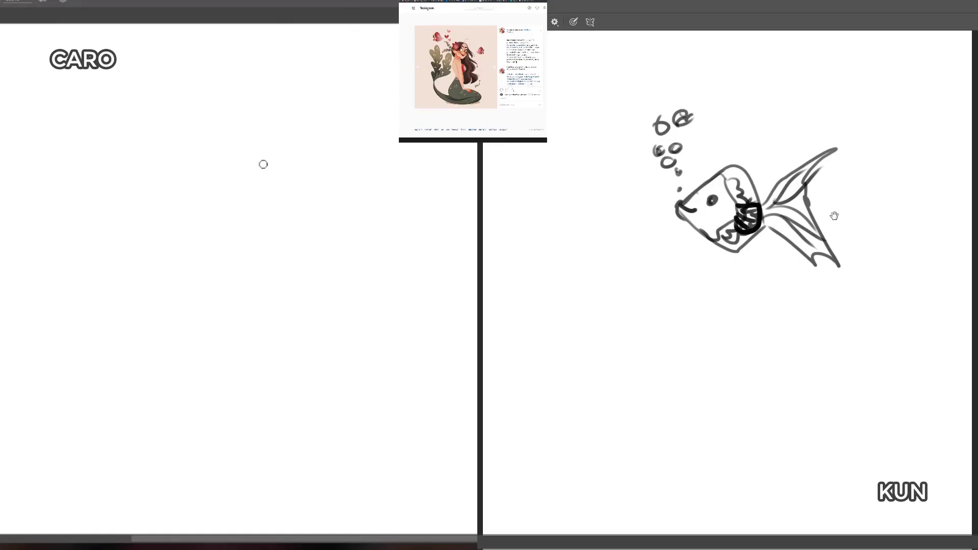
# Step: Sketch a round head construction from overlapping light strokes on the blank canvas, darkening one side of it
pyautogui.moveTo(169, 153); pyautogui.dragTo(238, 124)
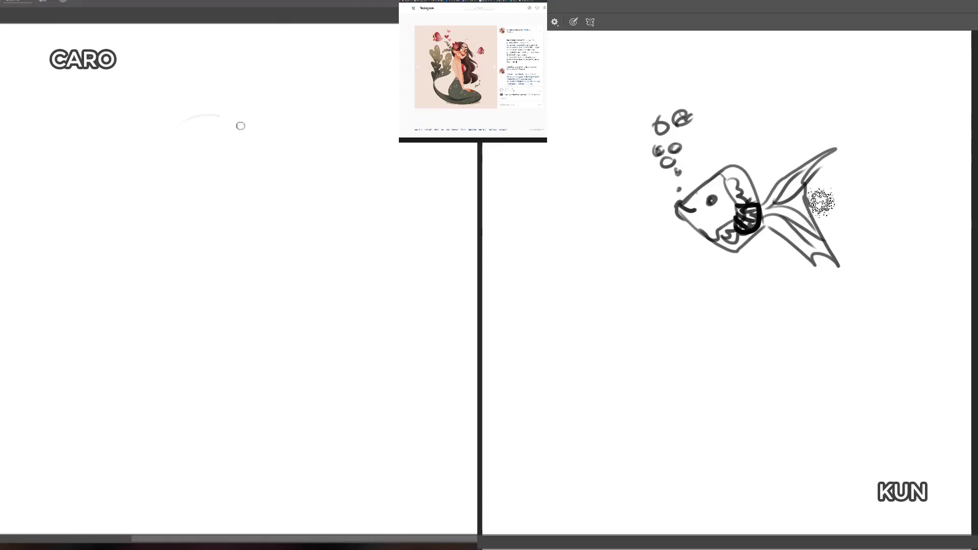
pyautogui.press('m')
pyautogui.moveTo(158, 154)
pyautogui.mouseDown()
pyautogui.moveTo(206, 90)
pyautogui.moveTo(254, 130)
pyautogui.mouseUp()
pyautogui.moveTo(190, 97)
pyautogui.mouseDown()
pyautogui.moveTo(169, 151)
pyautogui.moveTo(256, 148)
pyautogui.mouseUp()
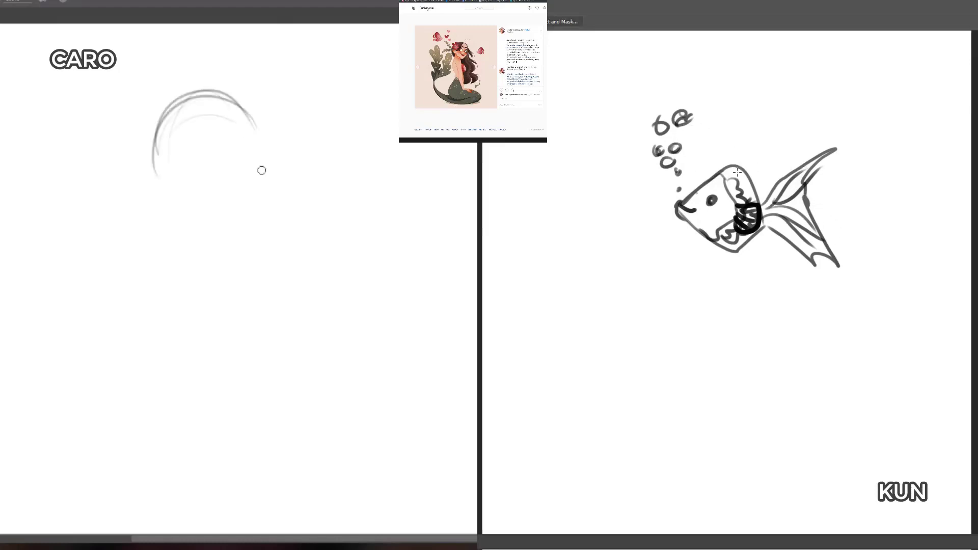
pyautogui.moveTo(238, 107); pyautogui.dragTo(259, 162)
pyautogui.moveTo(260, 135)
pyautogui.mouseDown()
pyautogui.moveTo(257, 170)
pyautogui.moveTo(176, 191)
pyautogui.moveTo(226, 197)
pyautogui.mouseUp()
# Step: Select the whole fish drawing with a rectangular marquee and delete it, and extend the other canvas's head into a tapering jaw
pyautogui.moveTo(580, 85); pyautogui.dragTo(856, 338)
pyautogui.moveTo(172, 191); pyautogui.dragTo(265, 117)
pyautogui.moveTo(856, 338); pyautogui.dragTo(880, 345)
pyautogui.moveTo(161, 185); pyautogui.dragTo(200, 236)
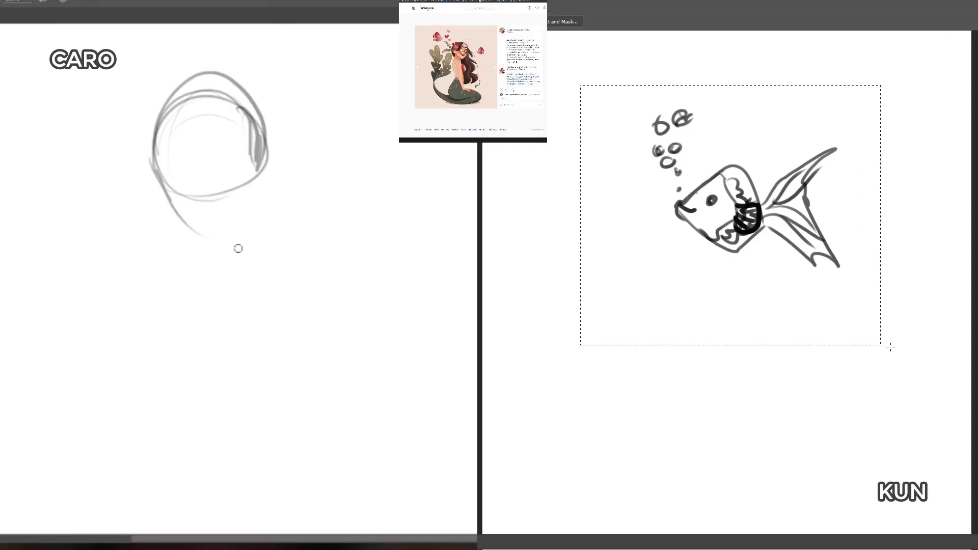
pyautogui.press('Delete')
pyautogui.moveTo(155, 167); pyautogui.dragTo(188, 223)
pyautogui.moveTo(161, 178)
pyautogui.mouseDown()
pyautogui.moveTo(184, 220)
pyautogui.moveTo(213, 236)
pyautogui.mouseUp()
pyautogui.hotkey('ctrl', 'd')
pyautogui.press('b')
# Step: Build up the head sketch with a flat chin, angled jaw, outer skull curve and a curved vertical guide line
pyautogui.moveTo(180, 218)
pyautogui.mouseDown()
pyautogui.moveTo(255, 232)
pyautogui.moveTo(245, 231)
pyautogui.moveTo(252, 224)
pyautogui.mouseUp()
pyautogui.moveTo(271, 179); pyautogui.dragTo(251, 224)
pyautogui.moveTo(259, 184)
pyautogui.mouseDown()
pyautogui.moveTo(241, 229)
pyautogui.moveTo(235, 224)
pyautogui.mouseUp()
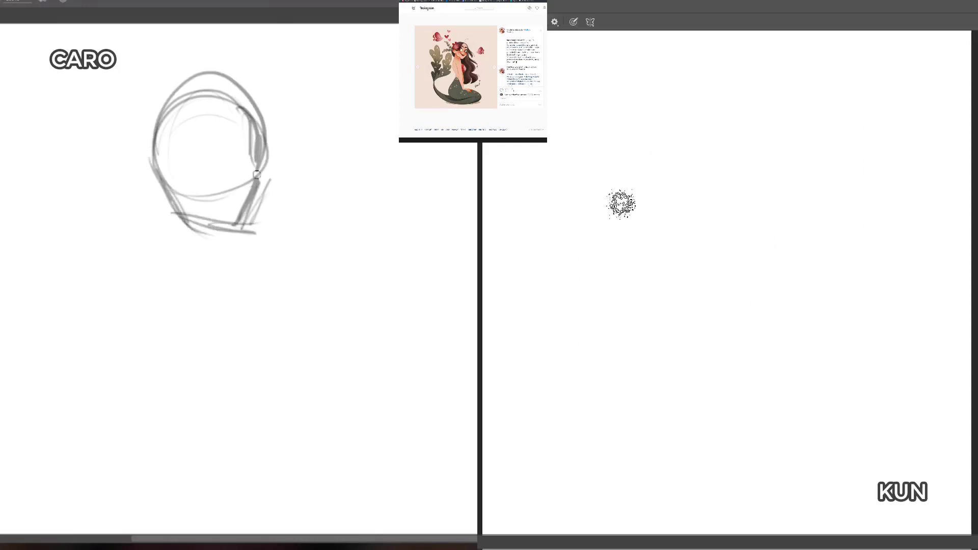
pyautogui.moveTo(254, 162); pyautogui.dragTo(263, 180)
pyautogui.moveTo(260, 136); pyautogui.dragTo(256, 173)
pyautogui.moveTo(128, 136); pyautogui.dragTo(262, 128)
pyautogui.rightClick(720, 198)
pyautogui.moveTo(176, 203)
pyautogui.mouseDown()
pyautogui.moveTo(160, 101)
pyautogui.moveTo(190, 77)
pyautogui.mouseUp()
pyautogui.moveTo(194, 75); pyautogui.dragTo(230, 223)
# Step: Try neck strokes below the head sketch, and clear the full area of the other canvas
pyautogui.moveTo(172, 219)
pyautogui.mouseDown()
pyautogui.moveTo(132, 267)
pyautogui.moveTo(168, 309)
pyautogui.moveTo(208, 267)
pyautogui.mouseUp()
pyautogui.click(958, 448)
pyautogui.moveTo(194, 255)
pyautogui.mouseDown()
pyautogui.moveTo(186, 317)
pyautogui.moveTo(190, 258)
pyautogui.moveTo(156, 296)
pyautogui.mouseUp()
pyautogui.click(851, 138)
pyautogui.hotkey('ctrl', 'a')
pyautogui.press('Delete')
pyautogui.moveTo(168, 228)
pyautogui.mouseDown()
pyautogui.moveTo(177, 307)
pyautogui.moveTo(150, 249)
pyautogui.moveTo(162, 243)
pyautogui.moveTo(150, 254)
pyautogui.moveTo(166, 239)
pyautogui.moveTo(148, 269)
pyautogui.moveTo(141, 238)
pyautogui.moveTo(168, 309)
pyautogui.mouseUp()
# Step: Erase the entire head sketch with the Eraser, and rough in a few arched head strokes on the cleared canvas
pyautogui.press('[')
pyautogui.press('[')
pyautogui.press('e')
pyautogui.moveTo(135, 232)
pyautogui.mouseDown()
pyautogui.moveTo(185, 328)
pyautogui.moveTo(171, 316)
pyautogui.moveTo(163, 328)
pyautogui.moveTo(145, 219)
pyautogui.moveTo(207, 320)
pyautogui.moveTo(227, 304)
pyautogui.moveTo(160, 222)
pyautogui.moveTo(232, 293)
pyautogui.mouseUp()
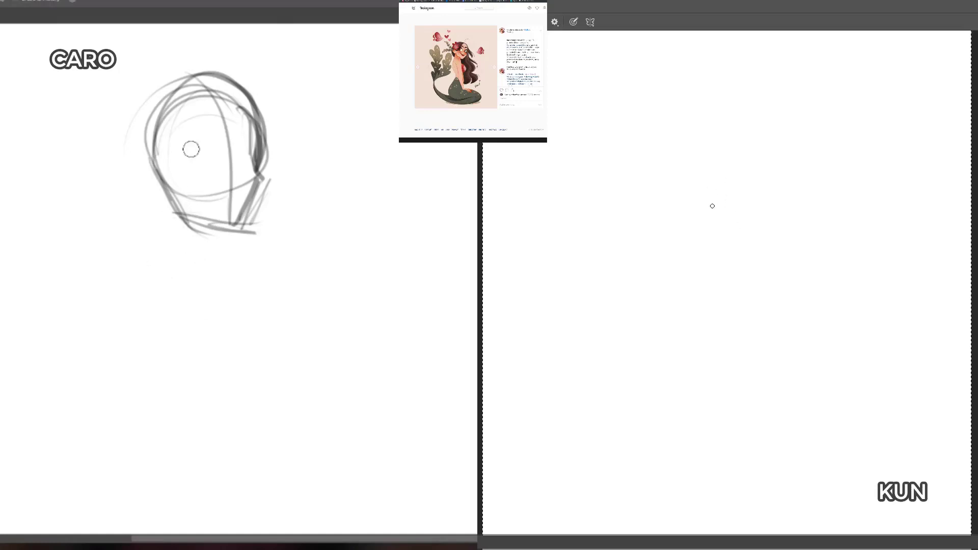
pyautogui.moveTo(189, 148)
pyautogui.mouseDown()
pyautogui.moveTo(286, 239)
pyautogui.moveTo(301, 238)
pyautogui.mouseUp()
pyautogui.moveTo(226, 173)
pyautogui.mouseDown()
pyautogui.moveTo(225, 186)
pyautogui.moveTo(210, 109)
pyautogui.moveTo(244, 188)
pyautogui.moveTo(161, 159)
pyautogui.moveTo(232, 155)
pyautogui.moveTo(255, 166)
pyautogui.moveTo(175, 152)
pyautogui.moveTo(219, 155)
pyautogui.moveTo(225, 94)
pyautogui.moveTo(237, 121)
pyautogui.moveTo(219, 219)
pyautogui.moveTo(161, 203)
pyautogui.moveTo(170, 200)
pyautogui.moveTo(178, 225)
pyautogui.moveTo(166, 238)
pyautogui.moveTo(183, 233)
pyautogui.mouseUp()
pyautogui.moveTo(716, 112); pyautogui.dragTo(785, 136)
pyautogui.press('e')
pyautogui.moveTo(183, 234); pyautogui.dragTo(185, 240)
pyautogui.moveTo(731, 114); pyautogui.dragTo(701, 126)
pyautogui.moveTo(723, 115); pyautogui.dragTo(687, 164)
pyautogui.moveTo(694, 131); pyautogui.dragTo(800, 152)
pyautogui.moveTo(784, 133); pyautogui.dragTo(792, 191)
pyautogui.moveTo(164, 239)
pyautogui.mouseDown()
pyautogui.moveTo(146, 103)
pyautogui.moveTo(170, 84)
pyautogui.moveTo(213, 225)
pyautogui.moveTo(239, 253)
pyautogui.moveTo(233, 99)
pyautogui.moveTo(258, 108)
pyautogui.mouseUp()
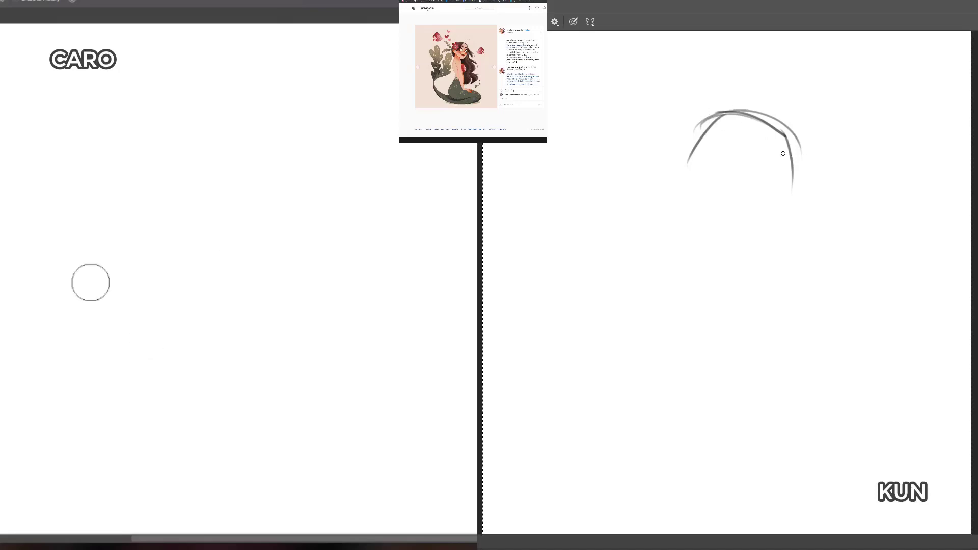
# Step: Try loose overlapping ellipses under the arched strokes, and delete the whole attempt
pyautogui.press('b')
pyautogui.moveTo(697, 118)
pyautogui.mouseDown()
pyautogui.moveTo(761, 148)
pyautogui.moveTo(721, 117)
pyautogui.mouseUp()
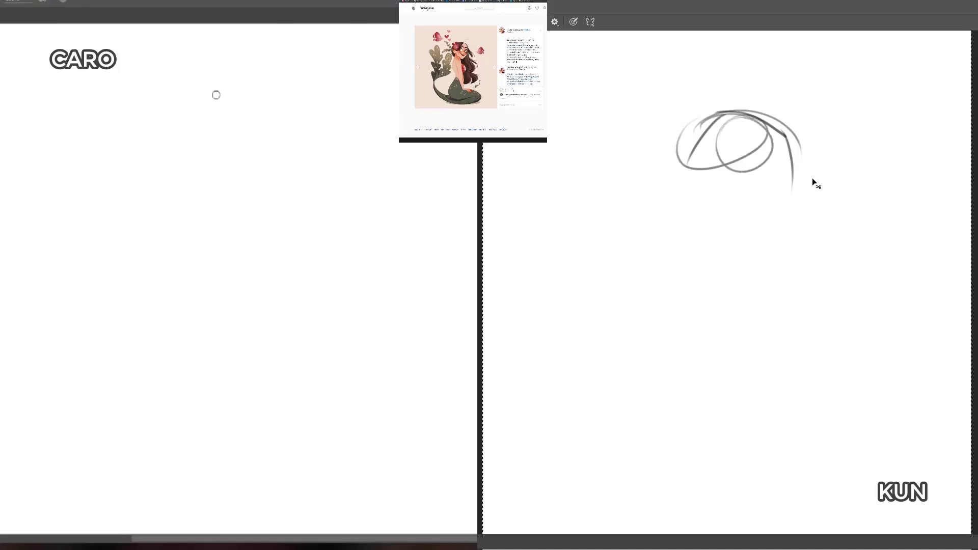
pyautogui.press('Delete')
# Step: Start a new light head circle on one canvas, and delete a trial stroke from the other
pyautogui.moveTo(251, 90); pyautogui.dragTo(185, 210)
pyautogui.moveTo(168, 146); pyautogui.dragTo(255, 109)
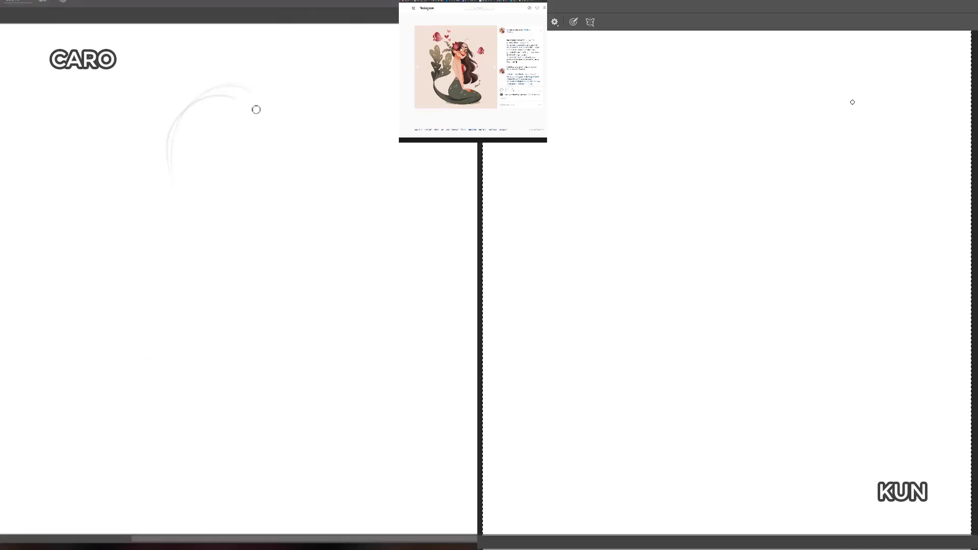
pyautogui.moveTo(845, 100)
pyautogui.mouseDown()
pyautogui.moveTo(820, 118)
pyautogui.moveTo(861, 100)
pyautogui.moveTo(819, 151)
pyautogui.moveTo(816, 123)
pyautogui.mouseUp()
pyautogui.moveTo(234, 94)
pyautogui.mouseDown()
pyautogui.moveTo(277, 156)
pyautogui.moveTo(182, 202)
pyautogui.moveTo(213, 206)
pyautogui.mouseUp()
pyautogui.press('Delete')
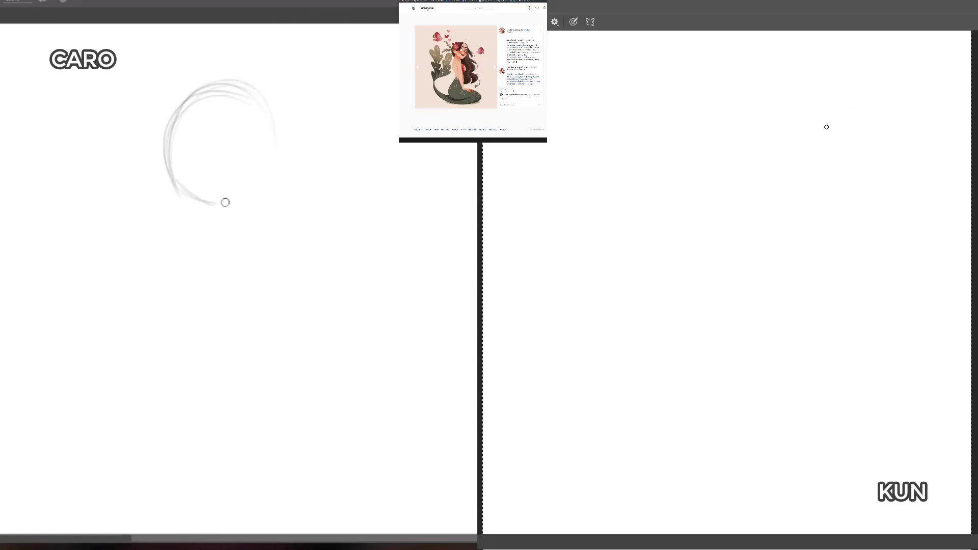
# Step: Sketch the figure's head as a narrow upright oval on the empty canvas, and close the light head circle on the other
pyautogui.moveTo(821, 129); pyautogui.dragTo(859, 143)
pyautogui.moveTo(168, 183); pyautogui.dragTo(264, 197)
pyautogui.moveTo(820, 103); pyautogui.dragTo(826, 161)
pyautogui.moveTo(264, 197); pyautogui.dragTo(277, 192)
pyautogui.moveTo(807, 120); pyautogui.dragTo(824, 156)
pyautogui.moveTo(813, 133); pyautogui.dragTo(828, 162)
pyautogui.moveTo(168, 165); pyautogui.dragTo(269, 185)
pyautogui.moveTo(858, 140)
pyautogui.mouseDown()
pyautogui.moveTo(843, 172)
pyautogui.moveTo(824, 171)
pyautogui.mouseUp()
pyautogui.moveTo(810, 120); pyautogui.dragTo(825, 171)
pyautogui.moveTo(263, 200)
pyautogui.mouseDown()
pyautogui.moveTo(274, 119)
pyautogui.moveTo(218, 84)
pyautogui.mouseUp()
pyautogui.moveTo(857, 139); pyautogui.dragTo(842, 171)
pyautogui.moveTo(814, 101)
pyautogui.mouseDown()
pyautogui.moveTo(818, 170)
pyautogui.moveTo(853, 121)
pyautogui.moveTo(839, 180)
pyautogui.mouseUp()
# Step: Sketch the torso curving down and back from the oval head, and erase the lower part of the other canvas's circle
pyautogui.moveTo(814, 180)
pyautogui.mouseDown()
pyautogui.moveTo(839, 217)
pyautogui.moveTo(813, 238)
pyautogui.moveTo(774, 237)
pyautogui.moveTo(762, 250)
pyautogui.mouseUp()
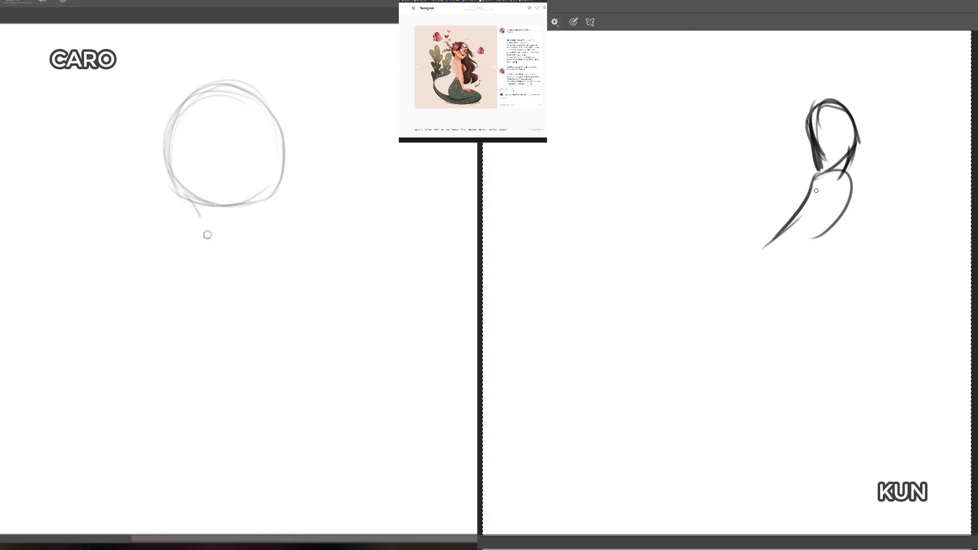
pyautogui.moveTo(823, 174); pyautogui.dragTo(769, 238)
pyautogui.press('e')
pyautogui.moveTo(785, 227); pyautogui.dragTo(760, 251)
pyautogui.moveTo(196, 209); pyautogui.dragTo(214, 210)
pyautogui.moveTo(846, 201); pyautogui.dragTo(840, 212)
pyautogui.moveTo(214, 211); pyautogui.dragTo(258, 210)
pyautogui.moveTo(840, 211); pyautogui.dragTo(786, 255)
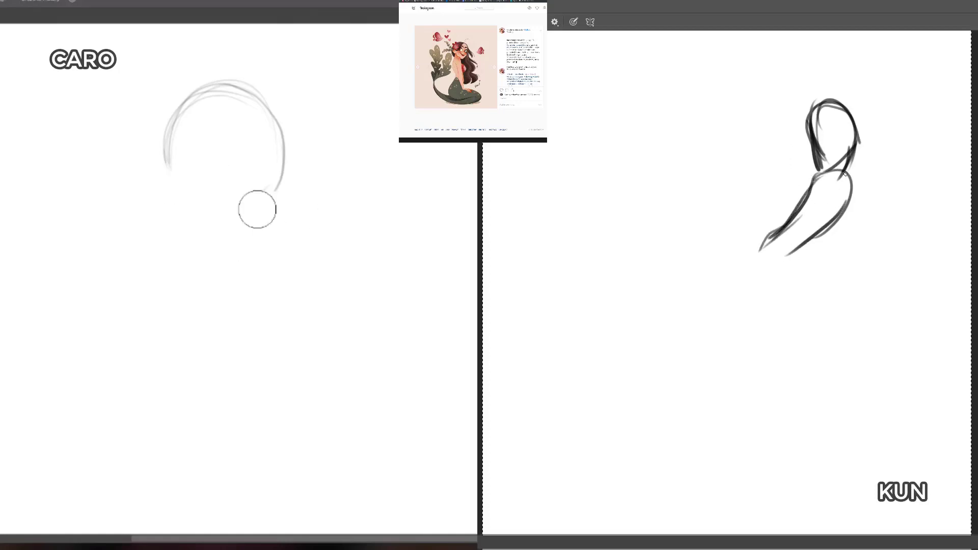
pyautogui.moveTo(840, 173); pyautogui.dragTo(793, 210)
# Step: Sketch the jaw and neck lines joining the figure's head to the torso, and erase the other canvas's head circle completely
pyautogui.press('b')
pyautogui.moveTo(162, 156); pyautogui.dragTo(203, 206)
pyautogui.moveTo(839, 174)
pyautogui.mouseDown()
pyautogui.moveTo(851, 180)
pyautogui.moveTo(822, 169)
pyautogui.mouseUp()
pyautogui.moveTo(842, 158)
pyautogui.mouseDown()
pyautogui.moveTo(818, 169)
pyautogui.moveTo(850, 148)
pyautogui.moveTo(841, 176)
pyautogui.mouseUp()
pyautogui.moveTo(201, 222); pyautogui.dragTo(234, 226)
pyautogui.moveTo(849, 153); pyautogui.dragTo(848, 174)
pyautogui.press('e')
pyautogui.moveTo(217, 237)
pyautogui.mouseDown()
pyautogui.moveTo(285, 174)
pyautogui.moveTo(285, 150)
pyautogui.mouseUp()
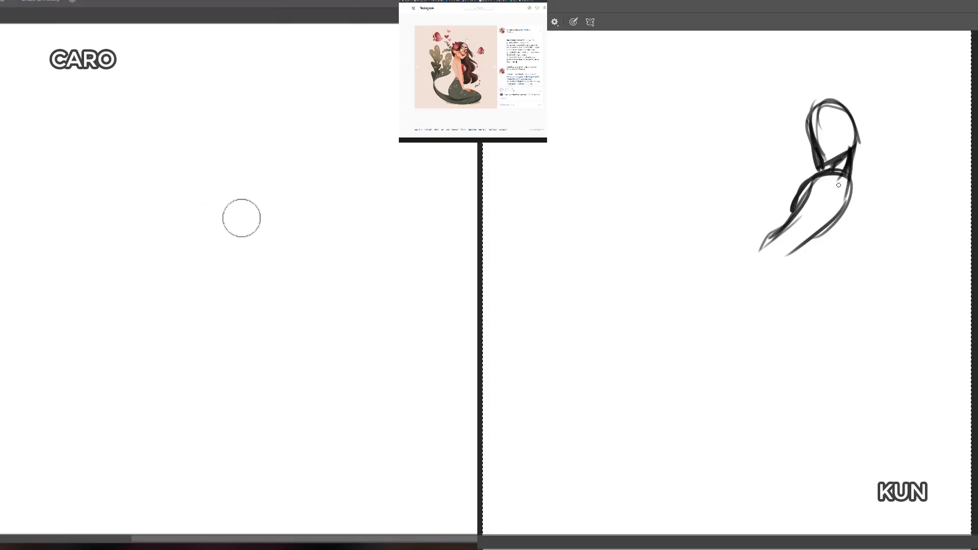
# Step: On the emptied canvas, sketch a slanting shoulder line and long curved strokes sweeping down from its higher end
pyautogui.press('b')
pyautogui.moveTo(176, 214); pyautogui.dragTo(271, 223)
pyautogui.moveTo(172, 185); pyautogui.dragTo(276, 220)
pyautogui.moveTo(277, 220)
pyautogui.mouseDown()
pyautogui.moveTo(171, 197)
pyautogui.moveTo(159, 279)
pyautogui.mouseUp()
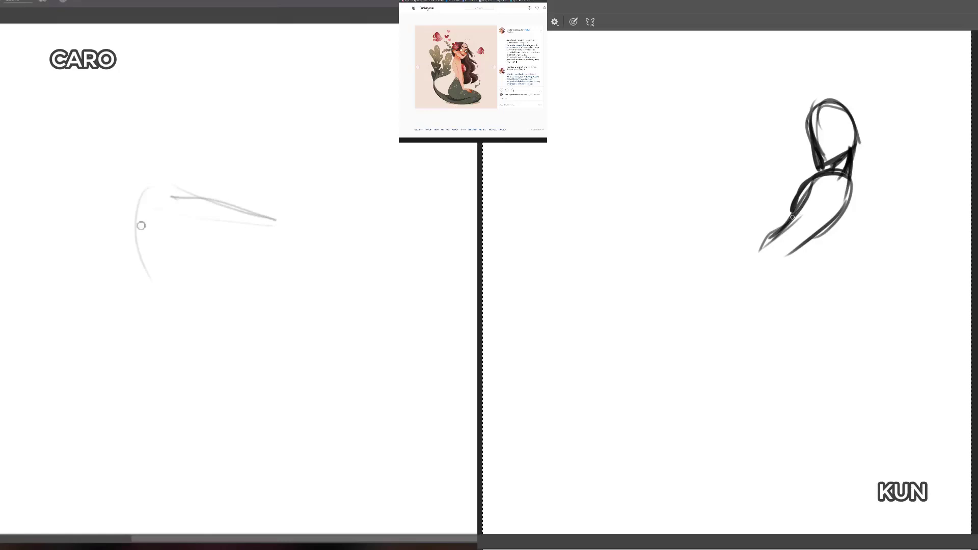
pyautogui.moveTo(135, 216); pyautogui.dragTo(186, 293)
pyautogui.moveTo(117, 242); pyautogui.dragTo(217, 332)
# Step: Add diagonal and cross-contour strokes to the shoulder sketch, and draw a darker side line down from the shoulder line's lower end
pyautogui.moveTo(174, 253); pyautogui.dragTo(264, 338)
pyautogui.moveTo(207, 249); pyautogui.dragTo(289, 254)
pyautogui.moveTo(176, 269); pyautogui.dragTo(245, 266)
pyautogui.moveTo(167, 218)
pyautogui.mouseDown()
pyautogui.moveTo(256, 305)
pyautogui.moveTo(237, 314)
pyautogui.mouseUp()
pyautogui.moveTo(171, 197)
pyautogui.mouseDown()
pyautogui.moveTo(273, 209)
pyautogui.moveTo(282, 284)
pyautogui.mouseUp()
pyautogui.moveTo(263, 219)
pyautogui.mouseDown()
pyautogui.moveTo(283, 285)
pyautogui.moveTo(300, 305)
pyautogui.mouseUp()
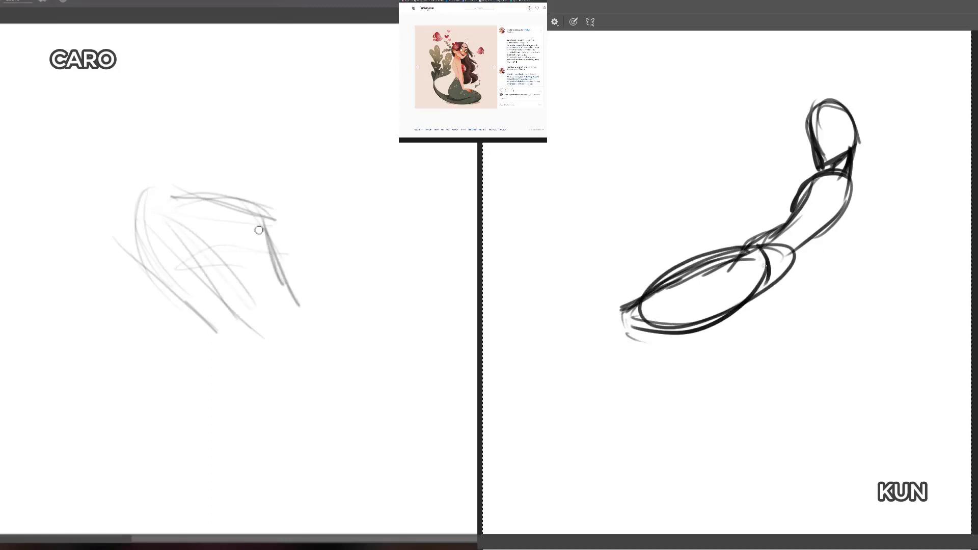
# Step: Strengthen the figure's back and waist, and sketch the lower tail running from the bent knee back beneath the hips
pyautogui.rightClick(247, 209)
pyautogui.moveTo(757, 245)
pyautogui.mouseDown()
pyautogui.moveTo(784, 276)
pyautogui.moveTo(782, 221)
pyautogui.moveTo(796, 185)
pyautogui.mouseUp()
pyautogui.moveTo(792, 203); pyautogui.dragTo(810, 179)
pyautogui.moveTo(666, 326); pyautogui.dragTo(781, 318)
pyautogui.moveTo(688, 327); pyautogui.dragTo(764, 325)
pyautogui.moveTo(699, 326)
pyautogui.mouseDown()
pyautogui.moveTo(807, 299)
pyautogui.moveTo(796, 323)
pyautogui.moveTo(825, 317)
pyautogui.moveTo(835, 348)
pyautogui.moveTo(830, 383)
pyautogui.mouseUp()
# Step: Sketch the tail's curling end with large flowing fins, and darken the outer fin's edge
pyautogui.moveTo(758, 302)
pyautogui.mouseDown()
pyautogui.moveTo(851, 302)
pyautogui.moveTo(896, 357)
pyautogui.moveTo(785, 414)
pyautogui.moveTo(845, 359)
pyautogui.mouseUp()
pyautogui.moveTo(783, 321)
pyautogui.mouseDown()
pyautogui.moveTo(926, 350)
pyautogui.moveTo(920, 376)
pyautogui.mouseUp()
pyautogui.moveTo(920, 376)
pyautogui.mouseDown()
pyautogui.moveTo(904, 293)
pyautogui.moveTo(821, 317)
pyautogui.mouseUp()
pyautogui.click(241, 159)
pyautogui.moveTo(241, 159); pyautogui.dragTo(273, 186)
pyautogui.moveTo(288, 156); pyautogui.dragTo(309, 226)
pyautogui.moveTo(857, 323); pyautogui.dragTo(921, 375)
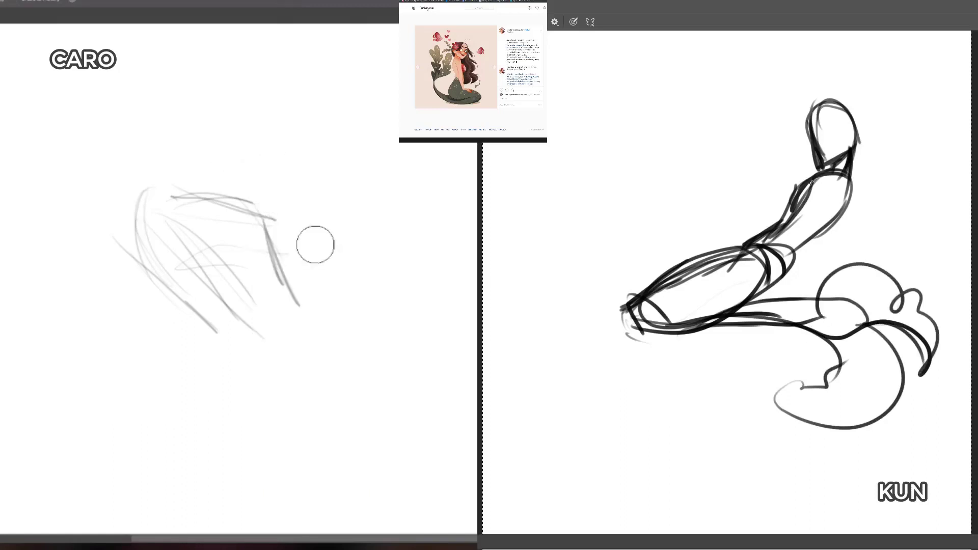
# Step: Reinforce the torso's front and back contours, and carry bold strokes through the hips and thigh to the knee
pyautogui.moveTo(801, 187); pyautogui.dragTo(771, 248)
pyautogui.moveTo(789, 214)
pyautogui.mouseDown()
pyautogui.moveTo(803, 174)
pyautogui.moveTo(816, 168)
pyautogui.mouseUp()
pyautogui.moveTo(848, 173); pyautogui.dragTo(806, 255)
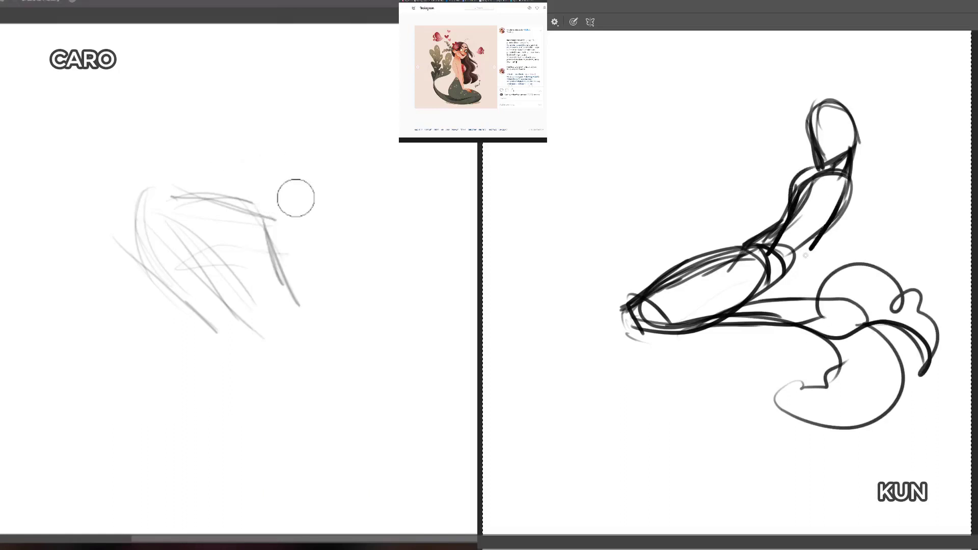
pyautogui.moveTo(837, 202)
pyautogui.mouseDown()
pyautogui.moveTo(795, 260)
pyautogui.moveTo(730, 295)
pyautogui.mouseUp()
pyautogui.moveTo(799, 194)
pyautogui.mouseDown()
pyautogui.moveTo(797, 217)
pyautogui.moveTo(716, 282)
pyautogui.mouseUp()
pyautogui.moveTo(771, 244); pyautogui.dragTo(621, 320)
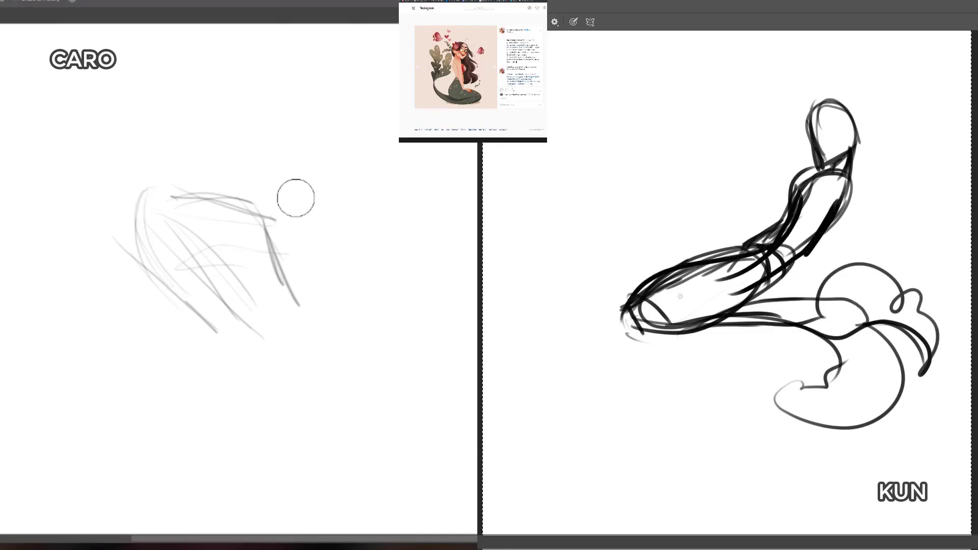
pyautogui.moveTo(677, 286); pyautogui.dragTo(604, 331)
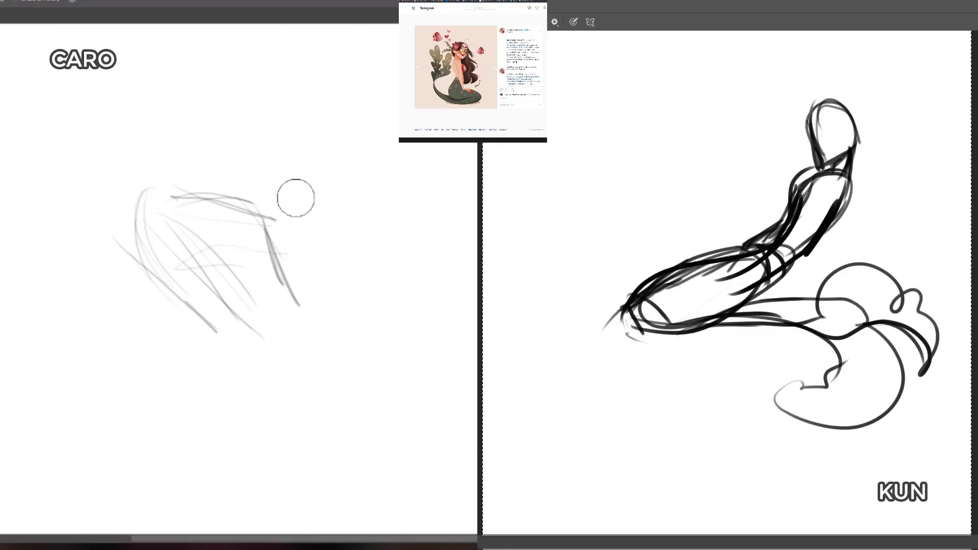
# Step: Sketch an arm reaching from the shoulder to the thigh with a dark hand, and erase the other canvas's diagonal curves
pyautogui.moveTo(800, 194)
pyautogui.mouseDown()
pyautogui.moveTo(837, 178)
pyautogui.moveTo(843, 195)
pyautogui.moveTo(813, 214)
pyautogui.moveTo(818, 186)
pyautogui.moveTo(787, 217)
pyautogui.moveTo(682, 261)
pyautogui.mouseUp()
pyautogui.moveTo(822, 178); pyautogui.dragTo(671, 273)
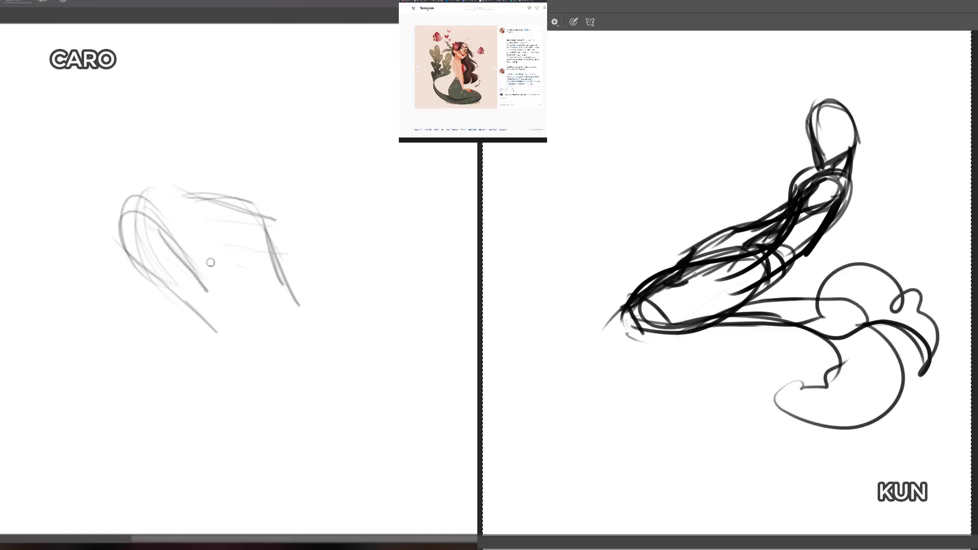
pyautogui.press('e')
pyautogui.moveTo(171, 257)
pyautogui.mouseDown()
pyautogui.moveTo(192, 301)
pyautogui.moveTo(231, 325)
pyautogui.moveTo(146, 200)
pyautogui.moveTo(237, 314)
pyautogui.mouseUp()
pyautogui.press('b')
pyautogui.moveTo(683, 269); pyautogui.dragTo(665, 291)
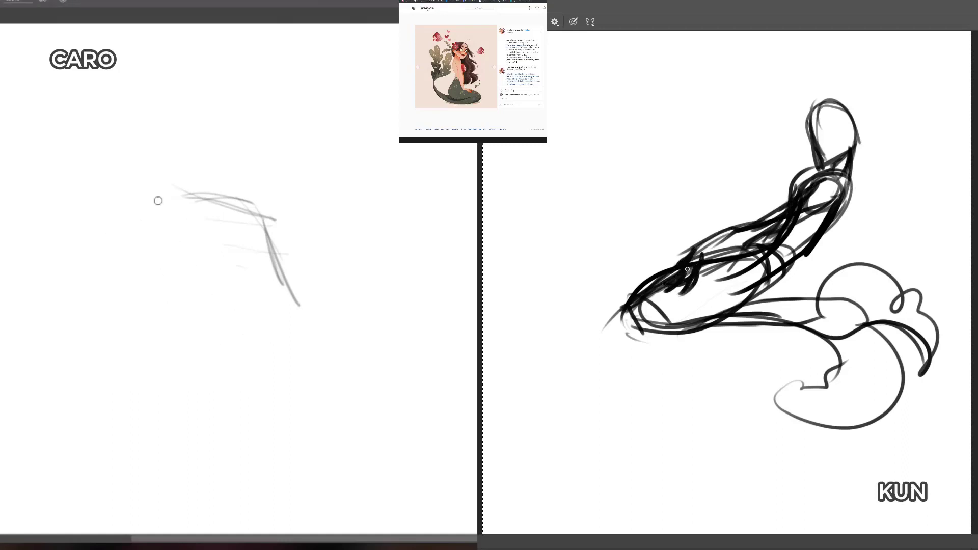
# Step: Redraw the rounded shoulder and long diagonal contour on the light sketch, and outline the hand on the figure's thigh
pyautogui.moveTo(161, 194); pyautogui.dragTo(153, 263)
pyautogui.moveTo(688, 255)
pyautogui.mouseDown()
pyautogui.moveTo(704, 243)
pyautogui.moveTo(748, 246)
pyautogui.mouseUp()
pyautogui.moveTo(132, 248); pyautogui.dragTo(246, 330)
# Step: Erase the lines crossing the bold figure's upper arm, and extend the light sketch's torso front down to the waist
pyautogui.press('e')
pyautogui.moveTo(825, 195); pyautogui.dragTo(829, 187)
pyautogui.moveTo(254, 224)
pyautogui.mouseDown()
pyautogui.moveTo(256, 210)
pyautogui.moveTo(281, 241)
pyautogui.mouseUp()
pyautogui.moveTo(829, 187); pyautogui.dragTo(819, 201)
pyautogui.moveTo(265, 224); pyautogui.dragTo(291, 267)
pyautogui.moveTo(818, 201); pyautogui.dragTo(822, 195)
pyautogui.moveTo(285, 277); pyautogui.dragTo(323, 316)
pyautogui.moveTo(822, 195); pyautogui.dragTo(818, 201)
pyautogui.moveTo(322, 316); pyautogui.dragTo(342, 350)
pyautogui.moveTo(817, 201); pyautogui.dragTo(764, 232)
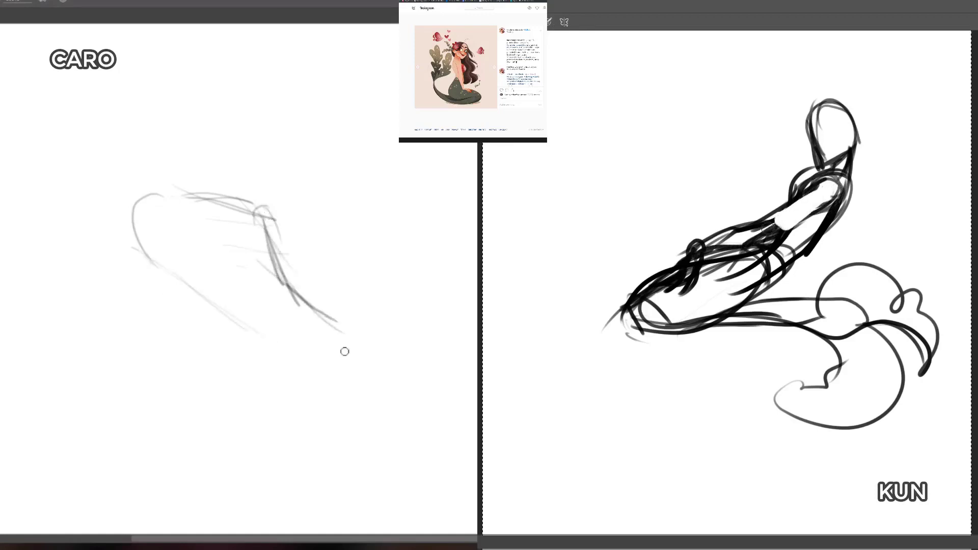
# Step: Clear the lines inside the bold figure's forearm and hand, and reinforce the light sketch's back contour down to the waist
pyautogui.moveTo(328, 341); pyautogui.dragTo(258, 356)
pyautogui.moveTo(764, 232); pyautogui.dragTo(701, 248)
pyautogui.moveTo(142, 275); pyautogui.dragTo(203, 349)
pyautogui.moveTo(701, 249)
pyautogui.mouseDown()
pyautogui.moveTo(685, 277)
pyautogui.moveTo(703, 250)
pyautogui.mouseUp()
pyautogui.moveTo(133, 258); pyautogui.dragTo(236, 366)
pyautogui.moveTo(836, 190); pyautogui.dragTo(822, 200)
pyautogui.moveTo(135, 253); pyautogui.dragTo(205, 321)
# Step: Sketch the light figure's rounded hips and large curving tail, and clean up the lines inside the bold figure's shoulder
pyautogui.moveTo(205, 355); pyautogui.dragTo(220, 443)
pyautogui.moveTo(822, 200); pyautogui.dragTo(821, 193)
pyautogui.moveTo(171, 369); pyautogui.dragTo(264, 425)
pyautogui.moveTo(821, 193); pyautogui.dragTo(845, 204)
pyautogui.moveTo(186, 323)
pyautogui.mouseDown()
pyautogui.moveTo(227, 462)
pyautogui.moveTo(188, 407)
pyautogui.moveTo(220, 332)
pyautogui.mouseUp()
pyautogui.moveTo(205, 347)
pyautogui.mouseDown()
pyautogui.moveTo(300, 470)
pyautogui.moveTo(382, 422)
pyautogui.mouseUp()
pyautogui.moveTo(222, 392); pyautogui.dragTo(415, 320)
pyautogui.moveTo(314, 303)
pyautogui.mouseDown()
pyautogui.moveTo(400, 274)
pyautogui.moveTo(431, 315)
pyautogui.mouseUp()
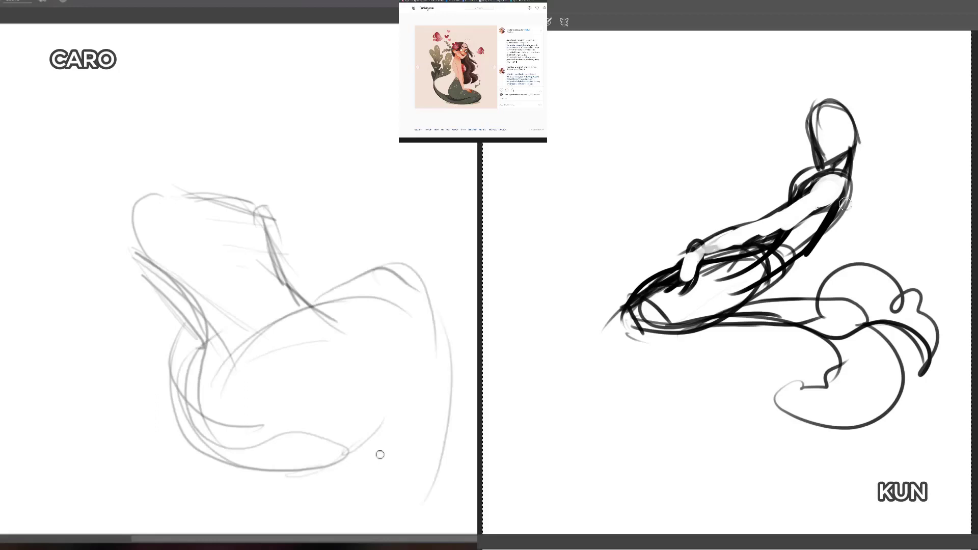
pyautogui.moveTo(439, 454); pyautogui.dragTo(377, 520)
pyautogui.moveTo(381, 391); pyautogui.dragTo(332, 486)
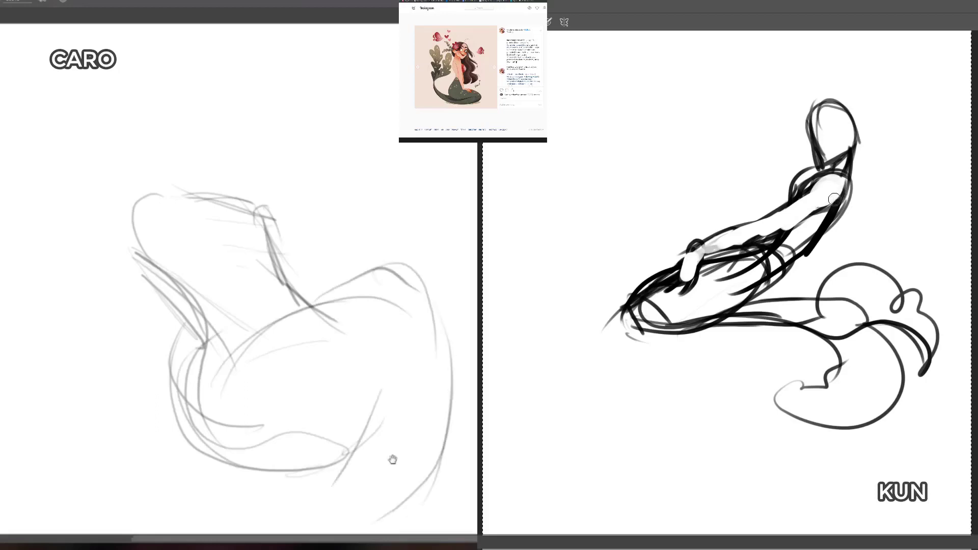
# Step: Sweep long curved strokes beneath the light figure's hips for the tail end, and reinforce the tail's outer contour
pyautogui.moveTo(392, 459); pyautogui.dragTo(377, 421)
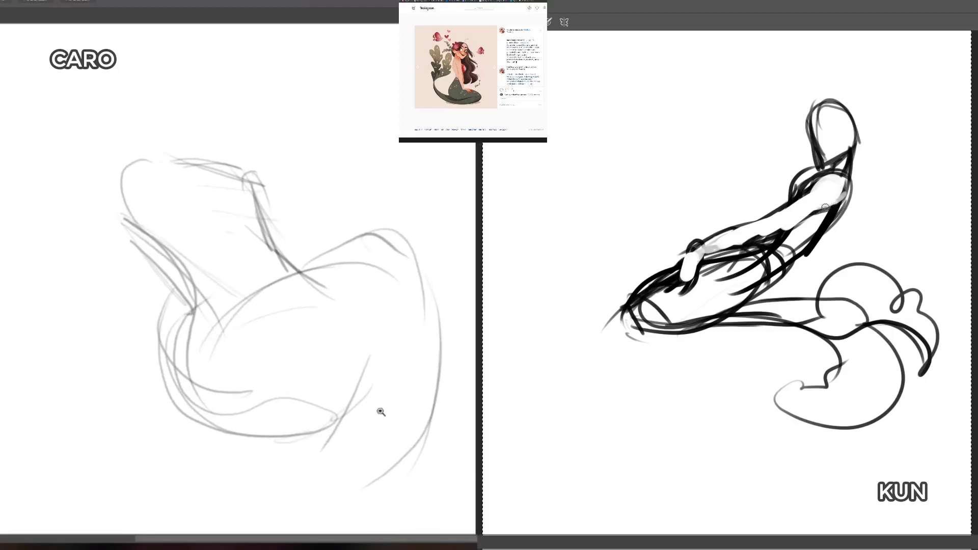
pyautogui.hotkey('ctrl', '0')
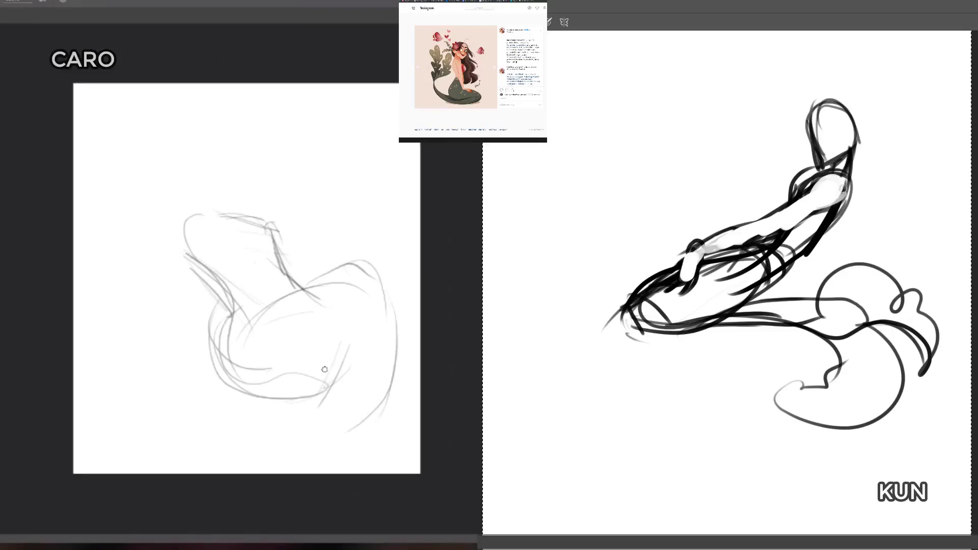
pyautogui.moveTo(332, 363)
pyautogui.mouseDown()
pyautogui.moveTo(319, 403)
pyautogui.moveTo(282, 423)
pyautogui.mouseUp()
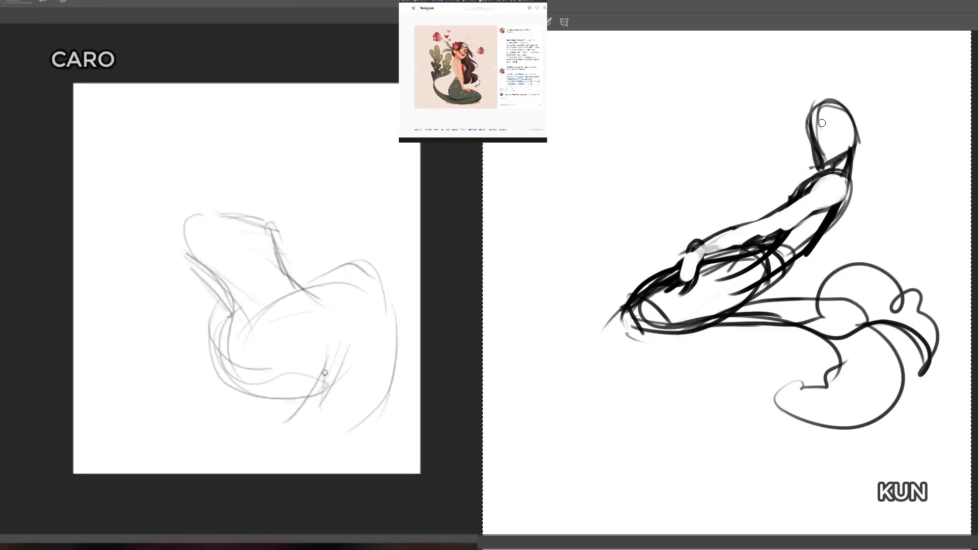
pyautogui.moveTo(325, 373); pyautogui.dragTo(124, 379)
pyautogui.moveTo(148, 336)
pyautogui.mouseDown()
pyautogui.moveTo(316, 385)
pyautogui.moveTo(266, 387)
pyautogui.mouseUp()
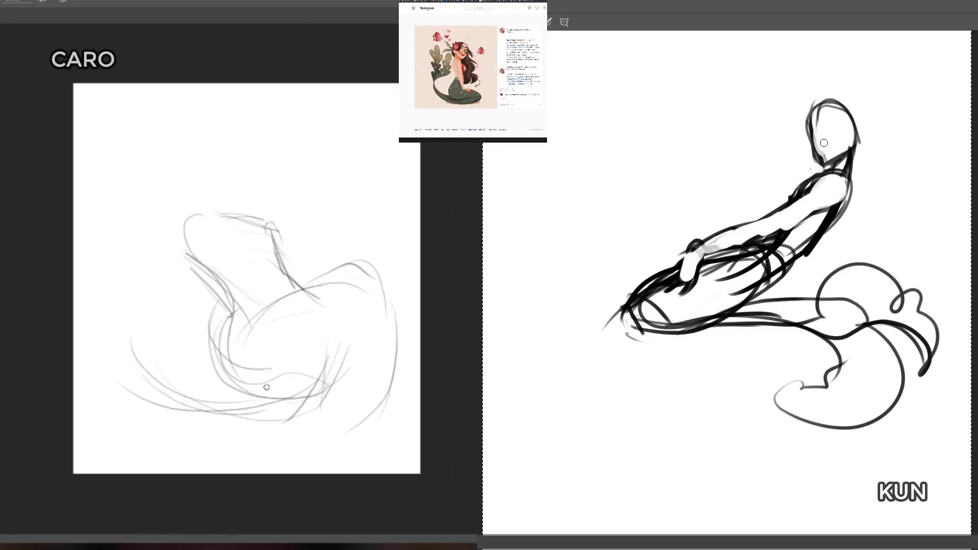
pyautogui.moveTo(165, 418)
pyautogui.mouseDown()
pyautogui.moveTo(306, 441)
pyautogui.moveTo(364, 427)
pyautogui.moveTo(397, 376)
pyautogui.moveTo(371, 268)
pyautogui.moveTo(395, 275)
pyautogui.mouseUp()
# Step: Sketch both arms as long diagonal lines across the light figure's torso, and add the bold arm's lower contour
pyautogui.moveTo(197, 215)
pyautogui.mouseDown()
pyautogui.moveTo(183, 257)
pyautogui.moveTo(204, 229)
pyautogui.moveTo(181, 221)
pyautogui.moveTo(204, 232)
pyautogui.moveTo(193, 258)
pyautogui.moveTo(221, 235)
pyautogui.moveTo(190, 222)
pyautogui.moveTo(234, 261)
pyautogui.moveTo(224, 249)
pyautogui.moveTo(234, 244)
pyautogui.moveTo(192, 223)
pyautogui.moveTo(259, 261)
pyautogui.moveTo(185, 223)
pyautogui.moveTo(318, 299)
pyautogui.mouseUp()
pyautogui.moveTo(182, 259); pyautogui.dragTo(303, 300)
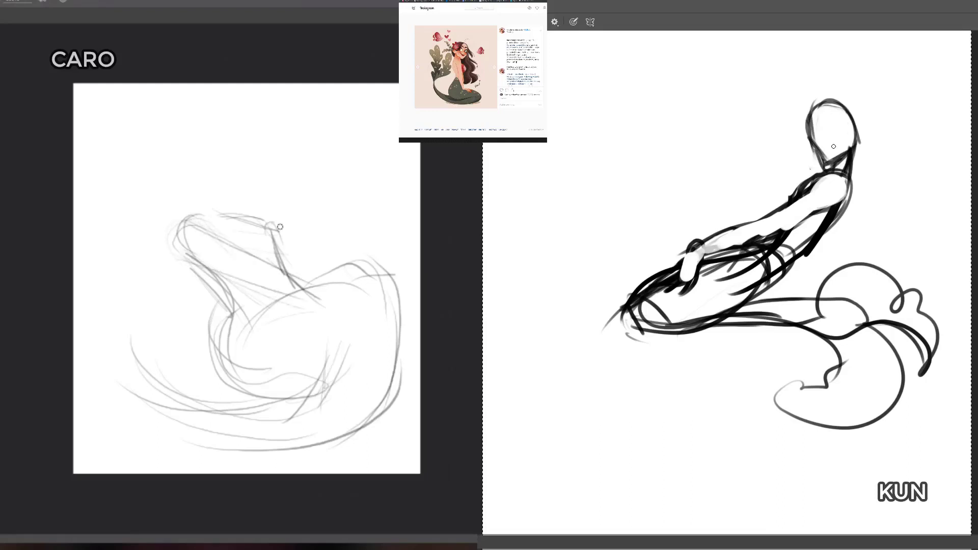
pyautogui.moveTo(279, 226); pyautogui.dragTo(335, 266)
pyautogui.moveTo(264, 221); pyautogui.dragTo(342, 286)
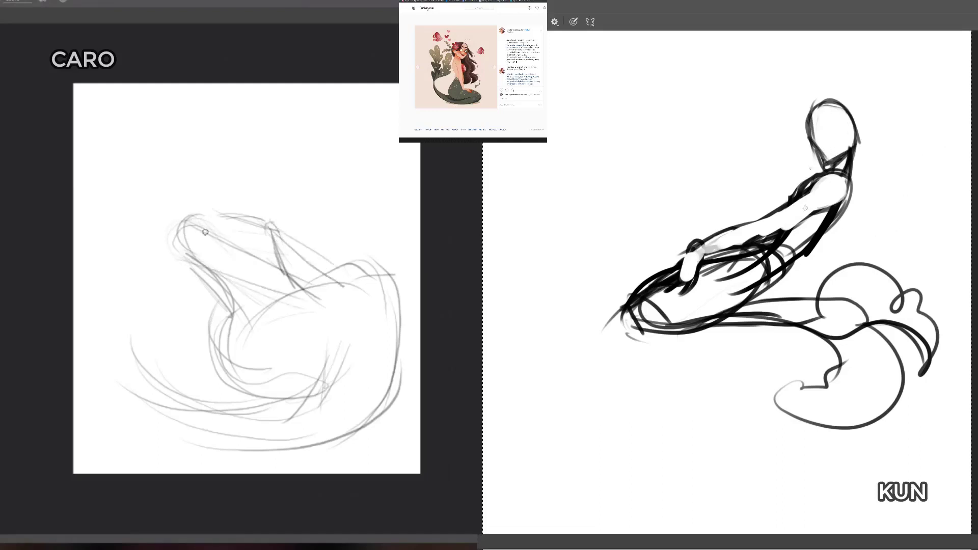
pyautogui.moveTo(738, 249); pyautogui.dragTo(817, 208)
pyautogui.moveTo(764, 235); pyautogui.dragTo(851, 187)
# Step: Darken the light figure's chest front, and reinforce both sides of the bold figure's head outline
pyautogui.moveTo(213, 226); pyautogui.dragTo(221, 223)
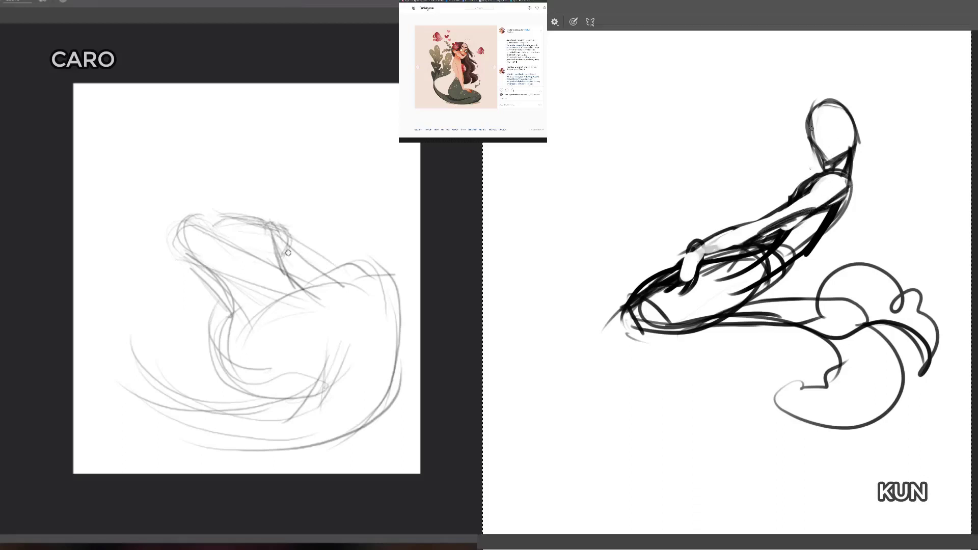
pyautogui.moveTo(288, 253); pyautogui.dragTo(275, 258)
pyautogui.moveTo(812, 128); pyautogui.dragTo(814, 159)
pyautogui.moveTo(275, 234); pyautogui.dragTo(278, 256)
pyautogui.moveTo(836, 101); pyautogui.dragTo(853, 138)
# Step: Erase and redraw the light figure's chest front, and thicken the bold head's outline with an ear on each side
pyautogui.press('e')
pyautogui.moveTo(214, 218); pyautogui.dragTo(220, 219)
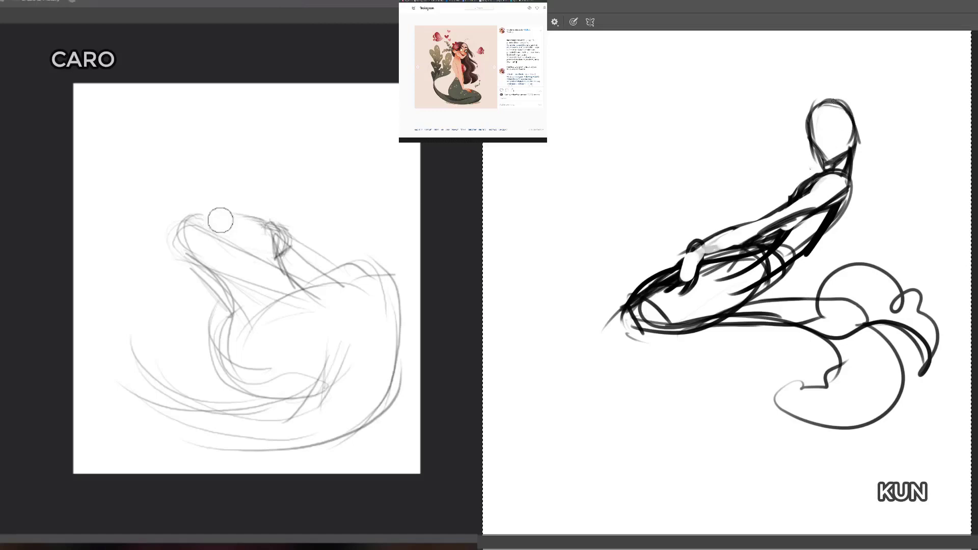
pyautogui.moveTo(276, 236); pyautogui.dragTo(291, 251)
pyautogui.press('b')
pyautogui.moveTo(819, 102); pyautogui.dragTo(829, 156)
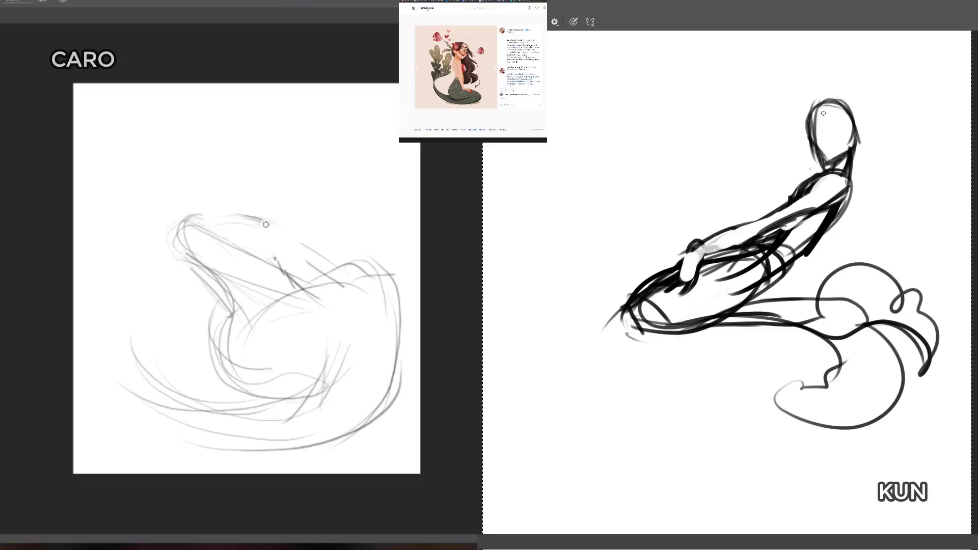
pyautogui.moveTo(810, 107)
pyautogui.mouseDown()
pyautogui.moveTo(823, 101)
pyautogui.moveTo(853, 133)
pyautogui.mouseUp()
pyautogui.moveTo(280, 234); pyautogui.dragTo(278, 255)
pyautogui.moveTo(813, 135)
pyautogui.mouseDown()
pyautogui.moveTo(820, 167)
pyautogui.moveTo(813, 149)
pyautogui.mouseUp()
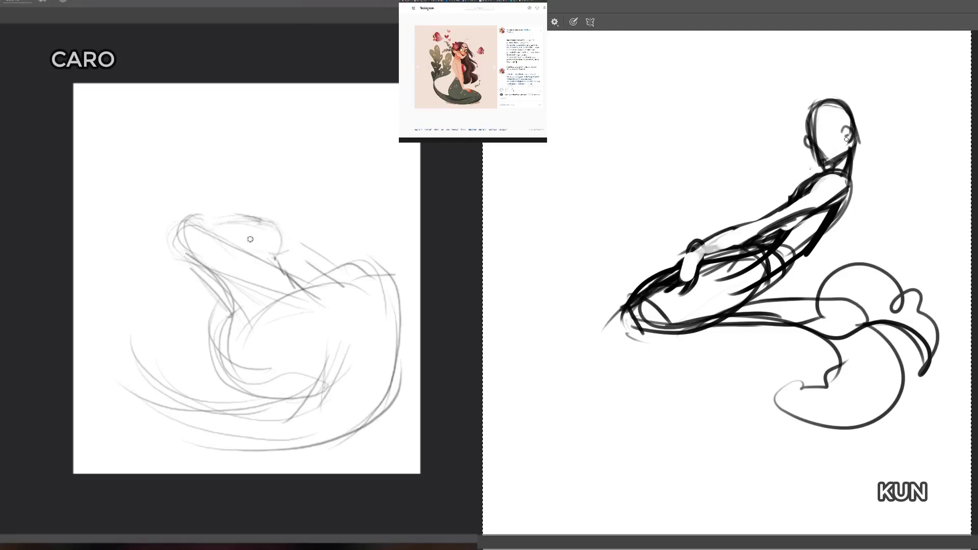
# Step: Replace the light figure's upper chest line with one long curve, and darken the bold arm's lower contour to the shoulder
pyautogui.press('e')
pyautogui.moveTo(245, 218); pyautogui.dragTo(284, 222)
pyautogui.press('b')
pyautogui.moveTo(707, 250); pyautogui.dragTo(770, 229)
pyautogui.moveTo(220, 222); pyautogui.dragTo(282, 228)
pyautogui.moveTo(804, 211); pyautogui.dragTo(850, 181)
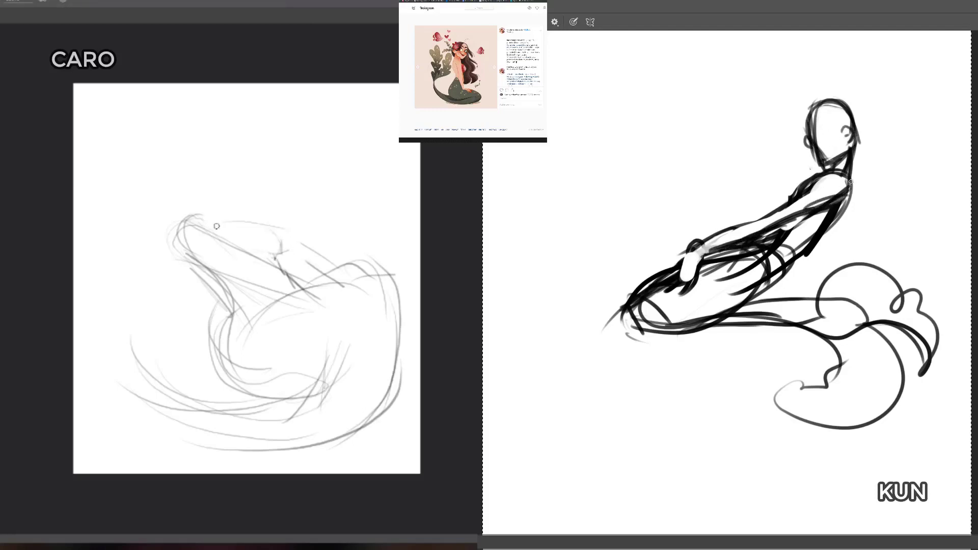
# Step: Erase the dark strokes beneath the bold arm and along the thigh, and darken the light figure's rounded shoulder
pyautogui.press('e')
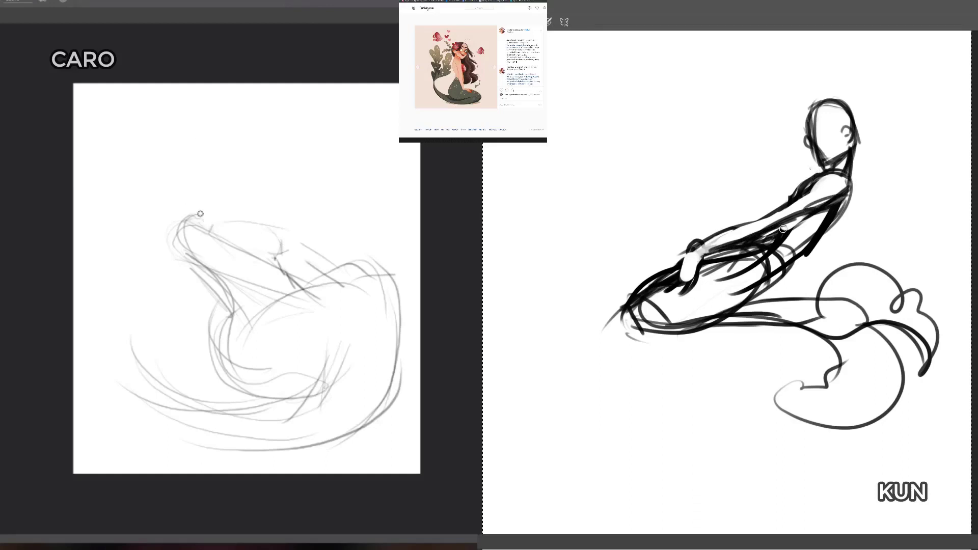
pyautogui.moveTo(783, 230); pyautogui.dragTo(729, 256)
pyautogui.moveTo(200, 214); pyautogui.dragTo(180, 242)
pyautogui.moveTo(754, 247); pyautogui.dragTo(706, 256)
pyautogui.moveTo(181, 237); pyautogui.dragTo(202, 214)
pyautogui.moveTo(681, 263); pyautogui.dragTo(631, 295)
pyautogui.moveTo(190, 219); pyautogui.dragTo(215, 212)
pyautogui.moveTo(648, 288); pyautogui.dragTo(621, 312)
pyautogui.moveTo(198, 213); pyautogui.dragTo(214, 214)
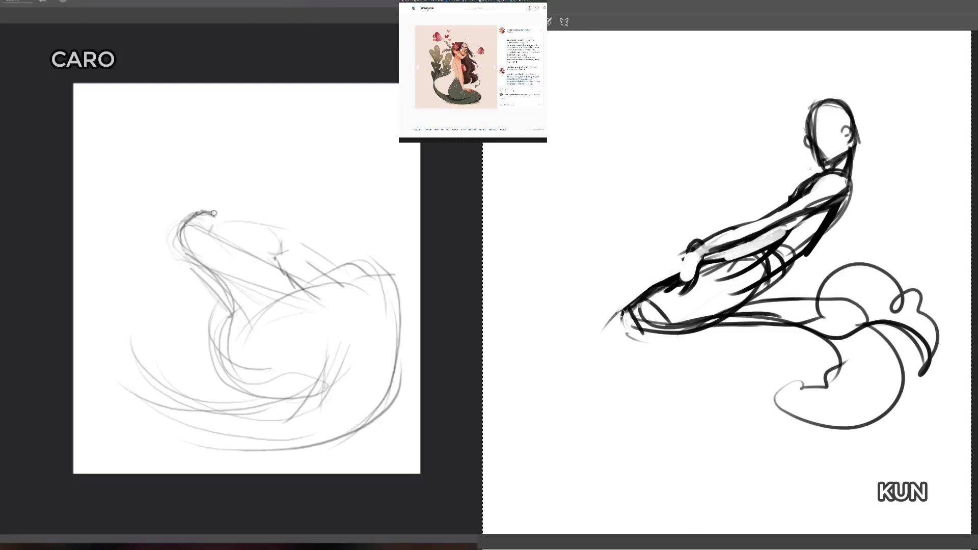
# Step: Erase stray strokes at the bold figure's knee and thigh, and mark the light figure's shoulder top and back of the neck
pyautogui.moveTo(620, 312); pyautogui.dragTo(607, 326)
pyautogui.moveTo(213, 214); pyautogui.dragTo(189, 219)
pyautogui.moveTo(634, 300); pyautogui.dragTo(633, 329)
pyautogui.moveTo(191, 218); pyautogui.dragTo(215, 210)
pyautogui.moveTo(778, 314); pyautogui.dragTo(702, 313)
pyautogui.moveTo(215, 195); pyautogui.dragTo(213, 210)
pyautogui.moveTo(705, 312); pyautogui.dragTo(753, 308)
pyautogui.moveTo(211, 184); pyautogui.dragTo(218, 206)
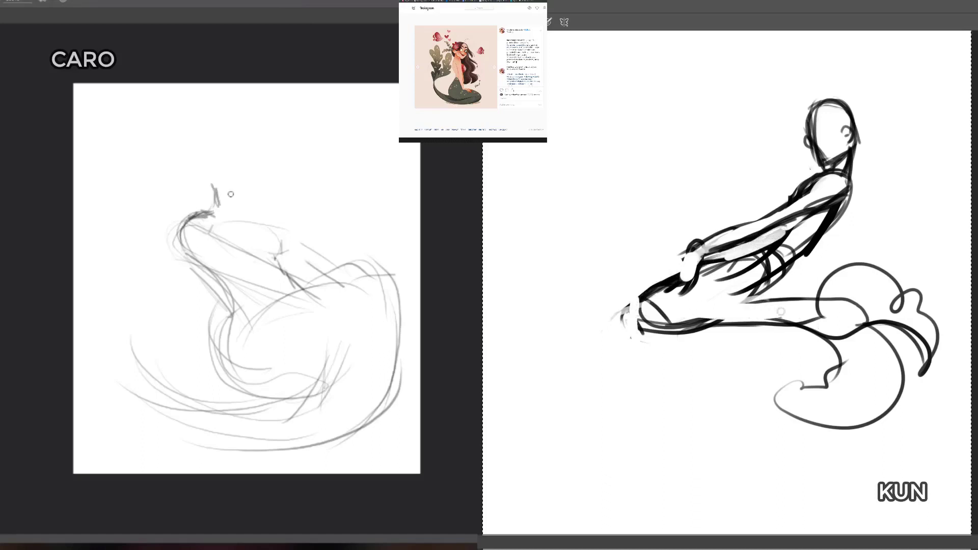
# Step: Clear the remaining lines inside the bold figure's thigh and hip, and darken the light figure's back down to the waist
pyautogui.moveTo(777, 303); pyautogui.dragTo(661, 311)
pyautogui.moveTo(668, 308); pyautogui.dragTo(773, 289)
pyautogui.moveTo(180, 233); pyautogui.dragTo(239, 294)
pyautogui.moveTo(781, 280); pyautogui.dragTo(746, 285)
pyautogui.press('b')
pyautogui.moveTo(187, 248)
pyautogui.mouseDown()
pyautogui.moveTo(230, 284)
pyautogui.moveTo(245, 329)
pyautogui.mouseUp()
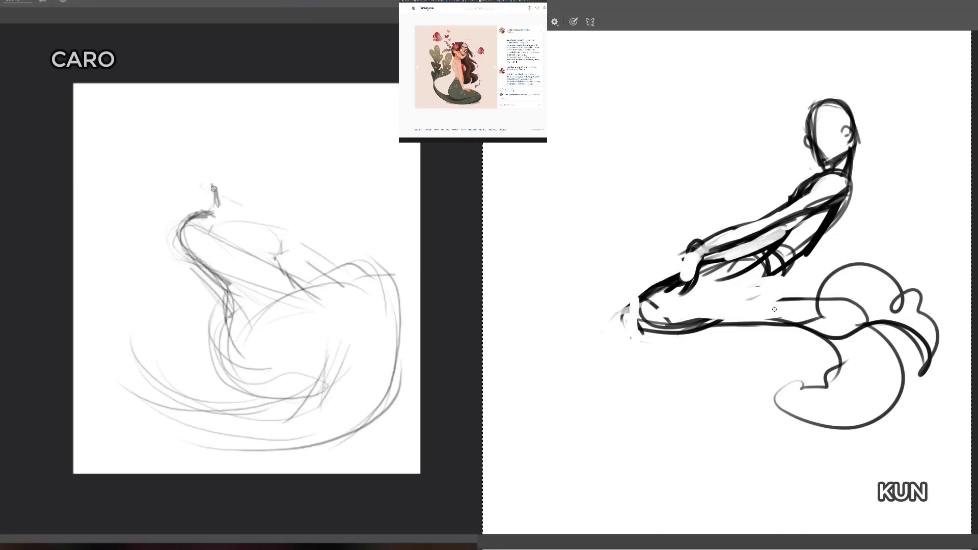
# Step: Redraw the bold figure's hip and thigh contours, and sketch the light figure's neck and jaw
pyautogui.moveTo(782, 279); pyautogui.dragTo(704, 291)
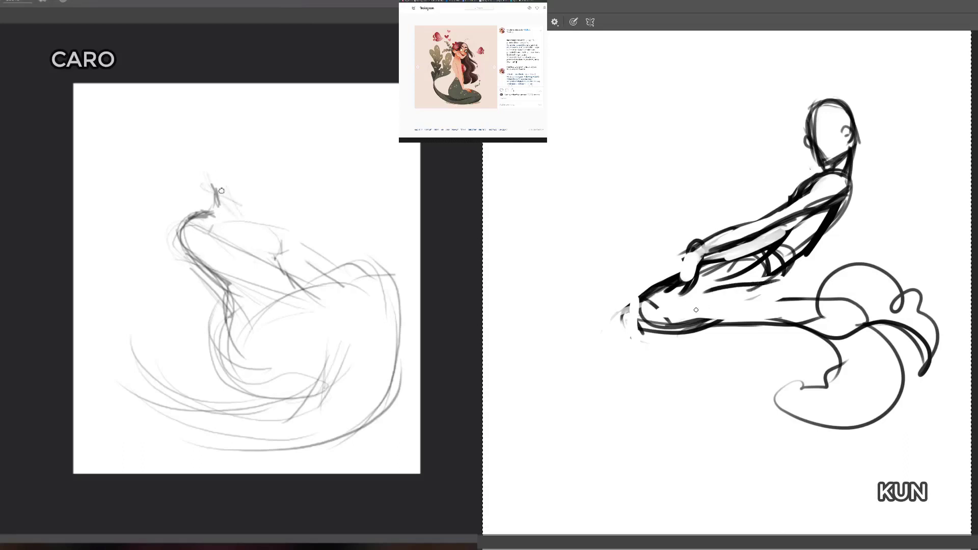
pyautogui.moveTo(218, 180); pyautogui.dragTo(244, 217)
pyautogui.moveTo(673, 305); pyautogui.dragTo(792, 302)
pyautogui.moveTo(244, 219); pyautogui.dragTo(273, 202)
pyautogui.moveTo(772, 282)
pyautogui.mouseDown()
pyautogui.moveTo(725, 296)
pyautogui.moveTo(805, 254)
pyautogui.mouseUp()
# Step: Sketch the light figure's round head above the neck, and darken the bold figure's forearm contours
pyautogui.moveTo(237, 213)
pyautogui.mouseDown()
pyautogui.moveTo(276, 193)
pyautogui.moveTo(278, 178)
pyautogui.mouseUp()
pyautogui.moveTo(709, 259); pyautogui.dragTo(765, 249)
pyautogui.moveTo(260, 127); pyautogui.dragTo(214, 171)
pyautogui.moveTo(753, 245); pyautogui.dragTo(786, 223)
pyautogui.moveTo(270, 197)
pyautogui.mouseDown()
pyautogui.moveTo(234, 140)
pyautogui.moveTo(213, 196)
pyautogui.mouseUp()
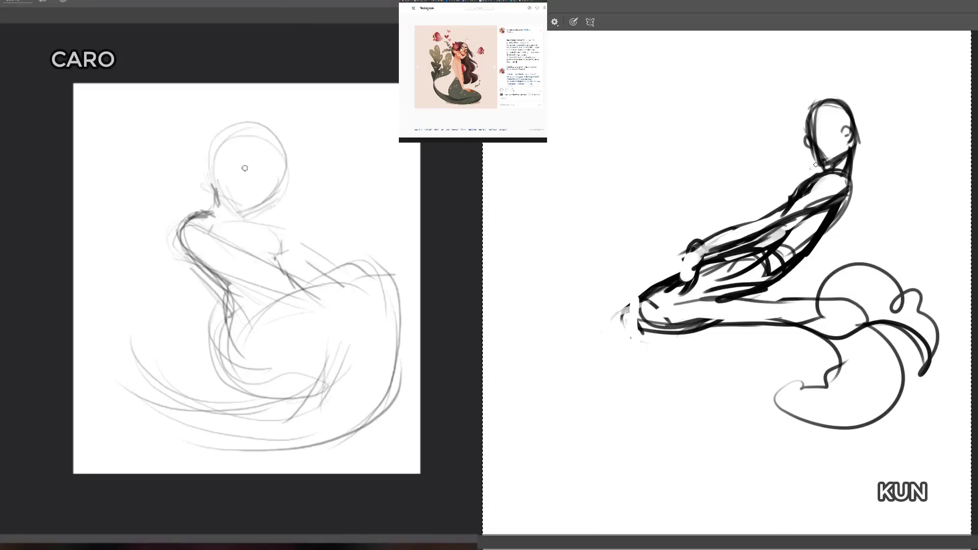
# Step: Draw curved face guidelines across the light figure's head, and thin the bold figure's chest outline with the eraser
pyautogui.press('e')
pyautogui.moveTo(222, 162); pyautogui.dragTo(282, 197)
pyautogui.moveTo(801, 184); pyautogui.dragTo(785, 201)
pyautogui.moveTo(235, 165); pyautogui.dragTo(280, 194)
pyautogui.moveTo(276, 145); pyautogui.dragTo(242, 209)
pyautogui.moveTo(792, 191); pyautogui.dragTo(808, 178)
pyautogui.moveTo(269, 144); pyautogui.dragTo(232, 214)
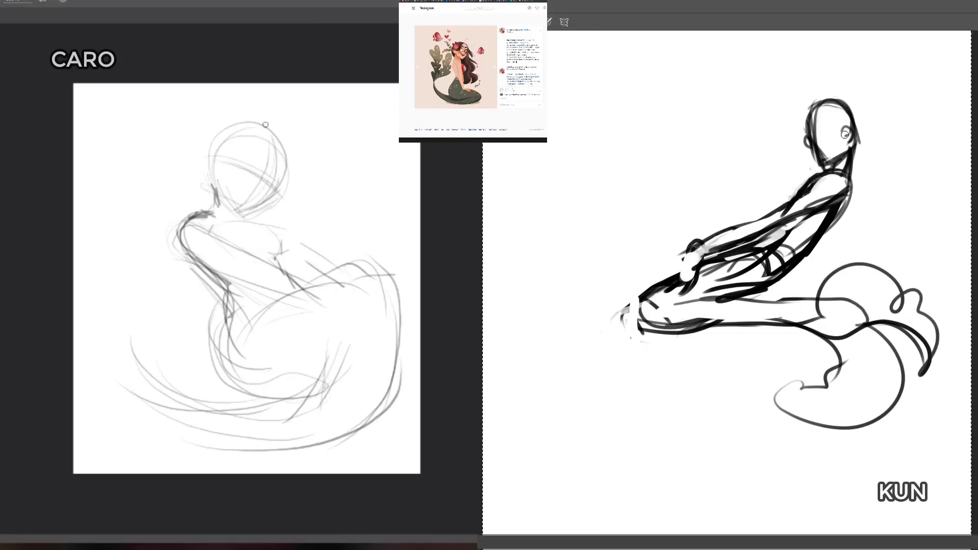
pyautogui.moveTo(219, 158); pyautogui.dragTo(280, 190)
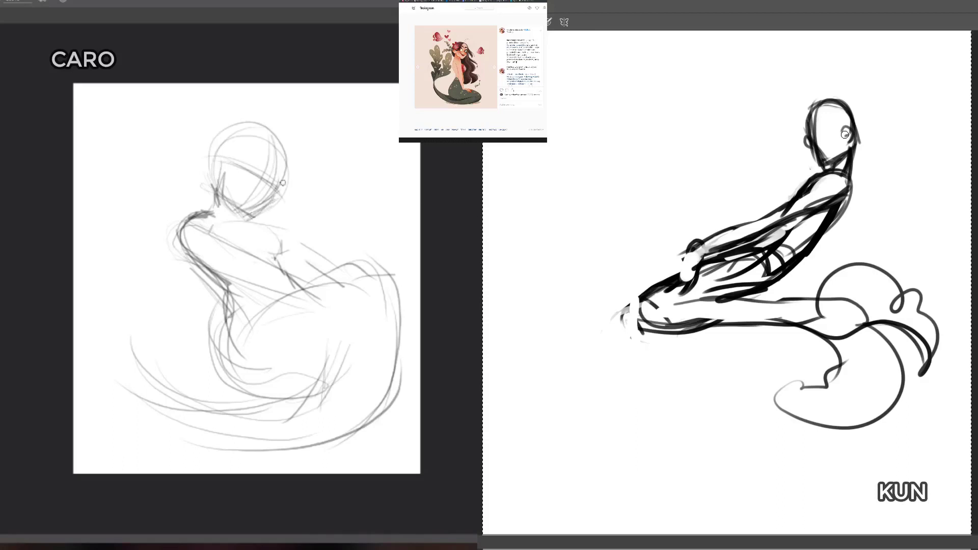
# Step: Sketch a large sweep of hair from the light figure's head down behind the back to the tail
pyautogui.moveTo(272, 197)
pyautogui.mouseDown()
pyautogui.moveTo(230, 131)
pyautogui.moveTo(265, 112)
pyautogui.moveTo(300, 129)
pyautogui.moveTo(359, 113)
pyautogui.mouseUp()
pyautogui.moveTo(280, 102)
pyautogui.mouseDown()
pyautogui.moveTo(305, 98)
pyautogui.moveTo(380, 205)
pyautogui.moveTo(334, 263)
pyautogui.moveTo(404, 218)
pyautogui.moveTo(351, 244)
pyautogui.mouseUp()
pyautogui.moveTo(260, 214); pyautogui.dragTo(285, 216)
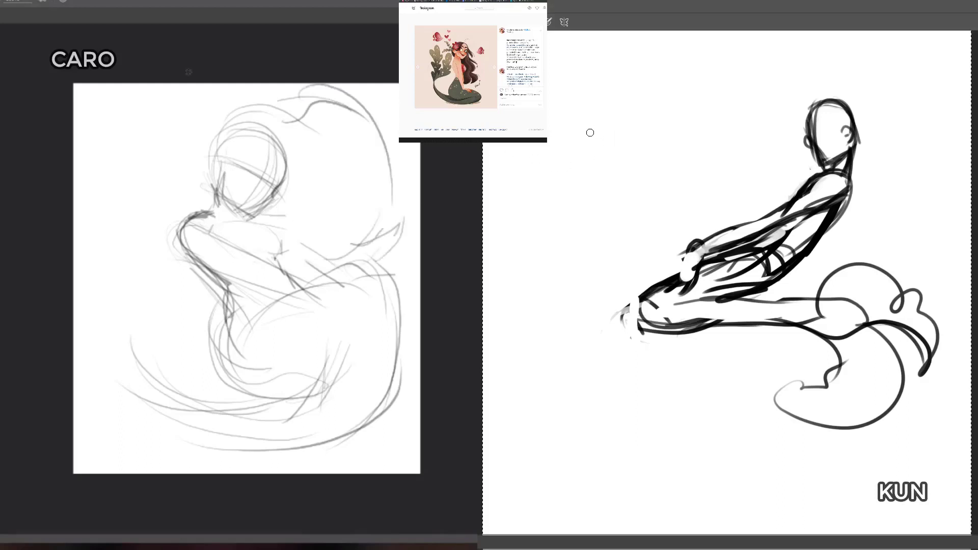
# Step: Scribble a red colour swatch beside the bold figure, and mark both eyes on the light figure's face
pyautogui.press('b')
pyautogui.moveTo(573, 139); pyautogui.dragTo(583, 134)
pyautogui.moveTo(245, 171); pyautogui.dragTo(242, 179)
pyautogui.moveTo(583, 133); pyautogui.dragTo(584, 181)
pyautogui.moveTo(269, 178); pyautogui.dragTo(269, 187)
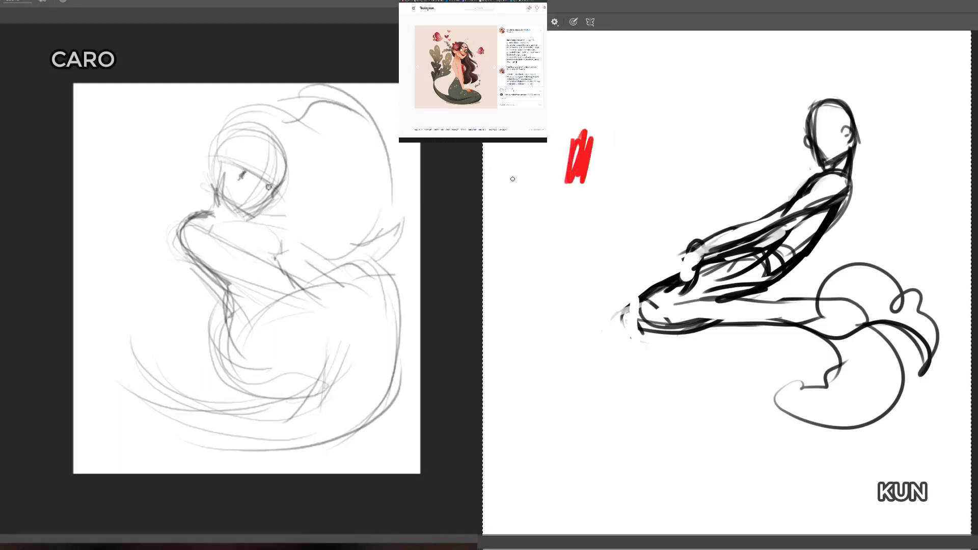
# Step: Add green and yellow-orange strokes to the red swatch, and redraw and clean up the light figure's rounded shoulder
pyautogui.moveTo(617, 143)
pyautogui.mouseDown()
pyautogui.moveTo(592, 162)
pyautogui.moveTo(580, 157)
pyautogui.moveTo(580, 174)
pyautogui.moveTo(593, 162)
pyautogui.mouseUp()
pyautogui.moveTo(206, 218)
pyautogui.mouseDown()
pyautogui.moveTo(219, 243)
pyautogui.moveTo(208, 248)
pyautogui.moveTo(219, 242)
pyautogui.mouseUp()
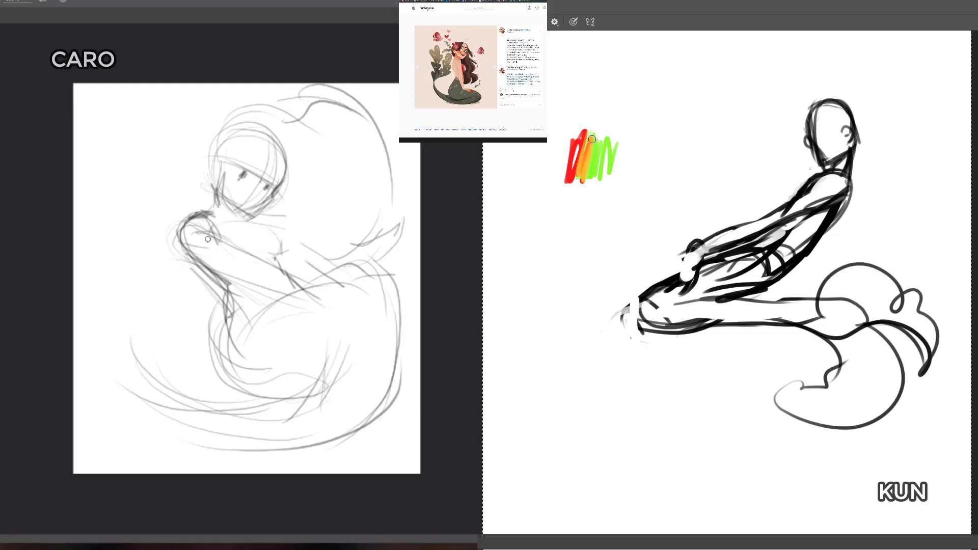
pyautogui.moveTo(593, 137)
pyautogui.mouseDown()
pyautogui.moveTo(575, 178)
pyautogui.moveTo(586, 185)
pyautogui.mouseUp()
pyautogui.press('e')
pyautogui.moveTo(197, 222)
pyautogui.mouseDown()
pyautogui.moveTo(179, 236)
pyautogui.moveTo(199, 216)
pyautogui.moveTo(178, 242)
pyautogui.moveTo(184, 249)
pyautogui.mouseUp()
pyautogui.press('b')
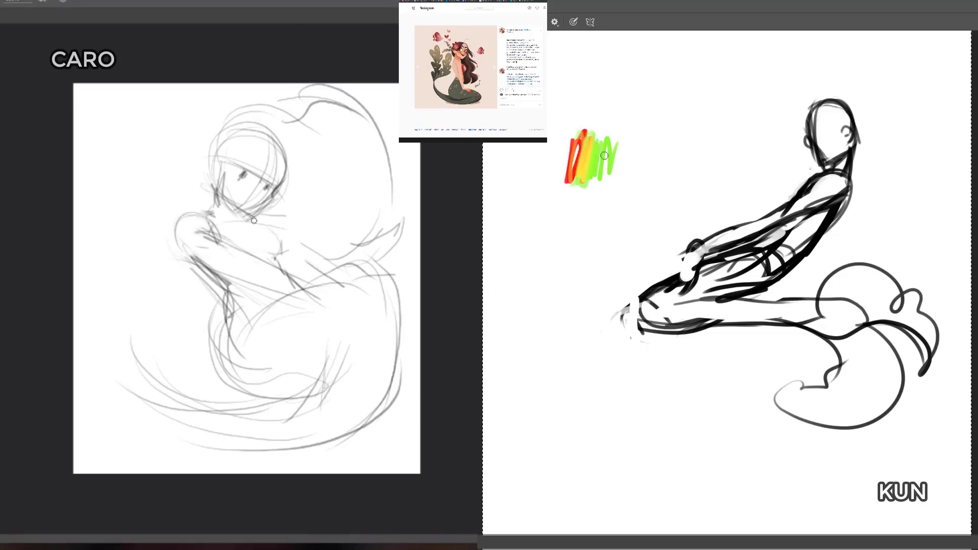
# Step: Choose the DG_MAIN brush, layer green and yellow over the colour swatches, and redraw the light figure's face contour
pyautogui.rightClick(611, 169)
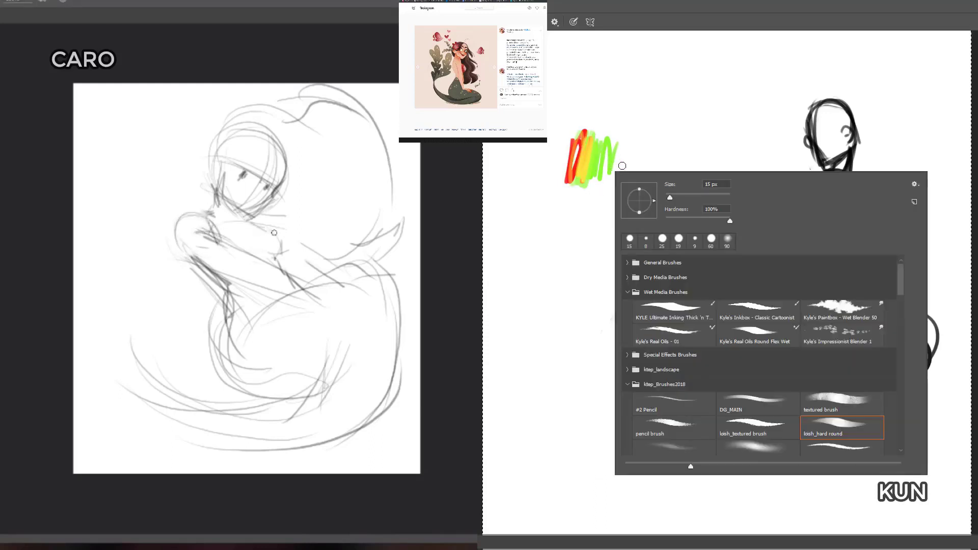
pyautogui.click(766, 400)
pyautogui.click(735, 120)
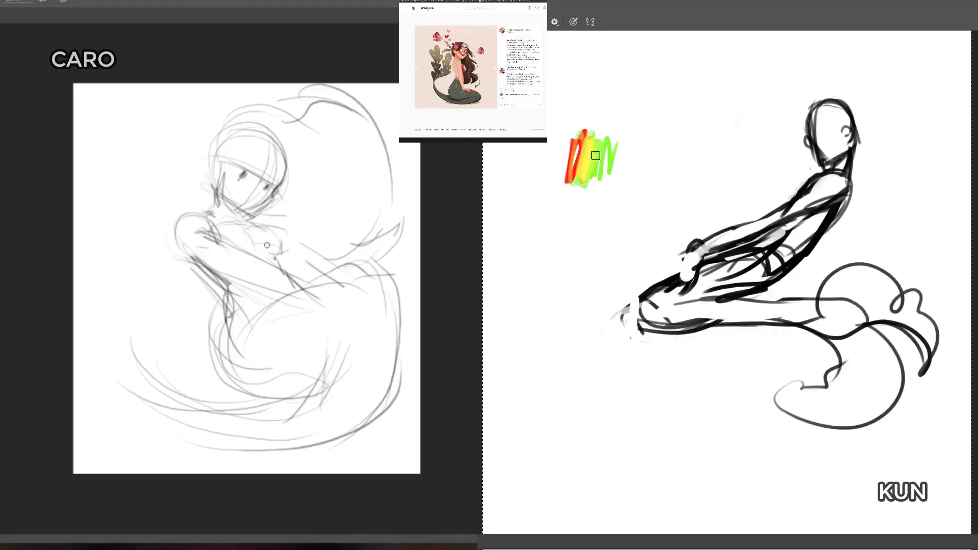
pyautogui.moveTo(595, 155)
pyautogui.mouseDown()
pyautogui.moveTo(606, 168)
pyautogui.moveTo(614, 142)
pyautogui.moveTo(616, 163)
pyautogui.moveTo(595, 145)
pyautogui.moveTo(575, 188)
pyautogui.mouseUp()
pyautogui.moveTo(584, 135)
pyautogui.mouseDown()
pyautogui.moveTo(567, 178)
pyautogui.moveTo(588, 118)
pyautogui.moveTo(604, 165)
pyautogui.moveTo(581, 177)
pyautogui.moveTo(578, 137)
pyautogui.moveTo(561, 159)
pyautogui.moveTo(567, 138)
pyautogui.moveTo(581, 143)
pyautogui.mouseUp()
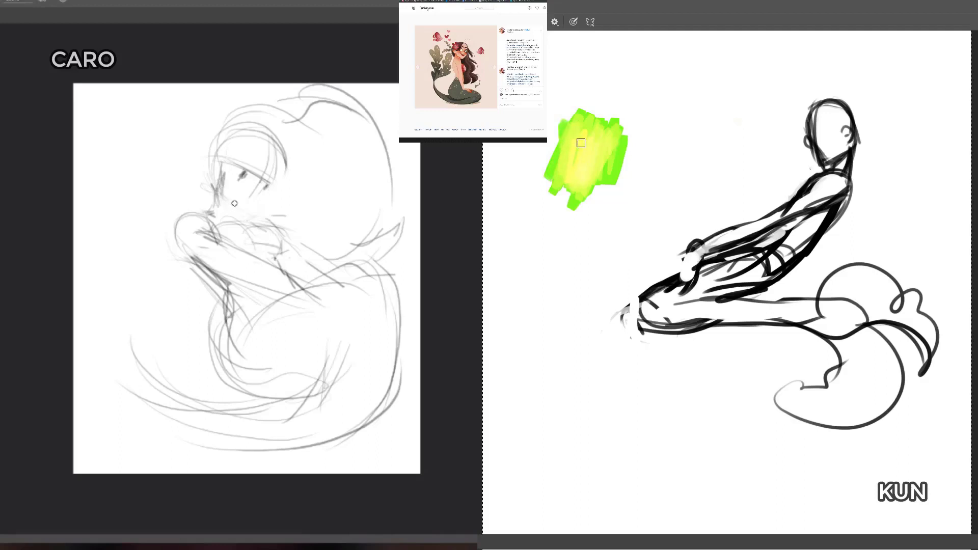
pyautogui.moveTo(219, 187)
pyautogui.mouseDown()
pyautogui.moveTo(244, 209)
pyautogui.moveTo(263, 204)
pyautogui.moveTo(280, 169)
pyautogui.mouseUp()
# Step: Select the green and yellow test patch with a polygonal lasso, delete it and clear the selection
pyautogui.press('l')
pyautogui.moveTo(588, 92)
pyautogui.mouseDown()
pyautogui.moveTo(568, 92)
pyautogui.moveTo(610, 100)
pyautogui.mouseUp()
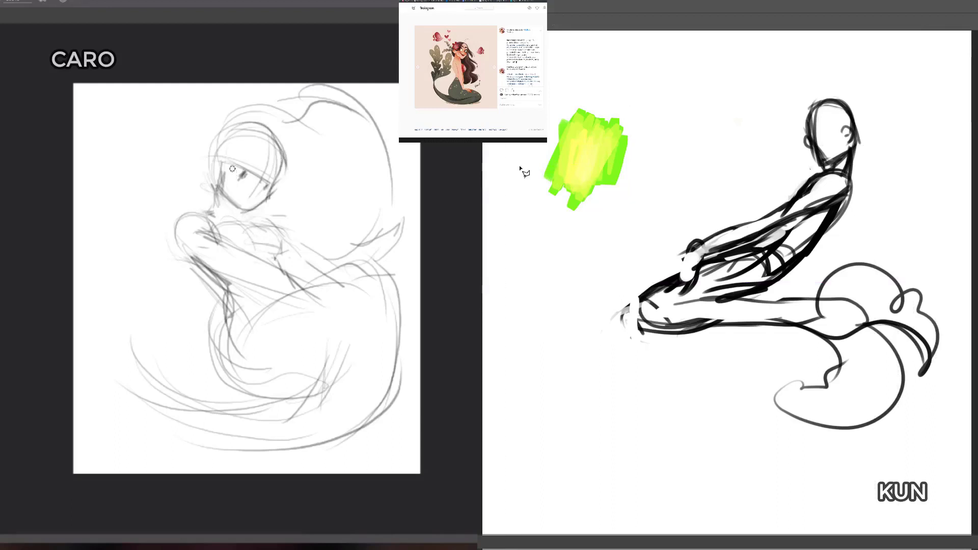
pyautogui.click(651, 165)
pyautogui.click(527, 107)
pyautogui.click(518, 204)
pyautogui.click(591, 236)
pyautogui.click(656, 188)
pyautogui.click(650, 109)
pyautogui.click(590, 73)
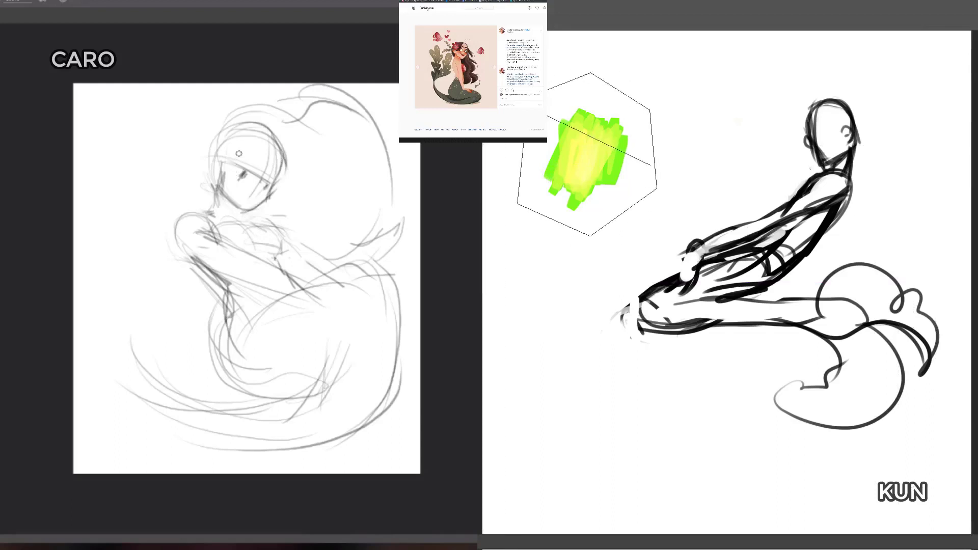
pyautogui.click(653, 172)
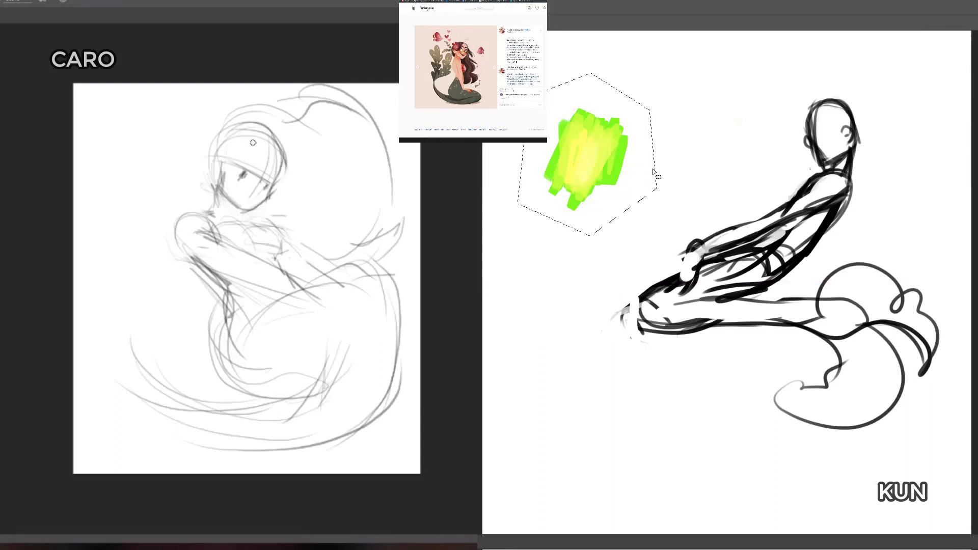
pyautogui.press('Delete')
pyautogui.hotkey('ctrl', 'd')
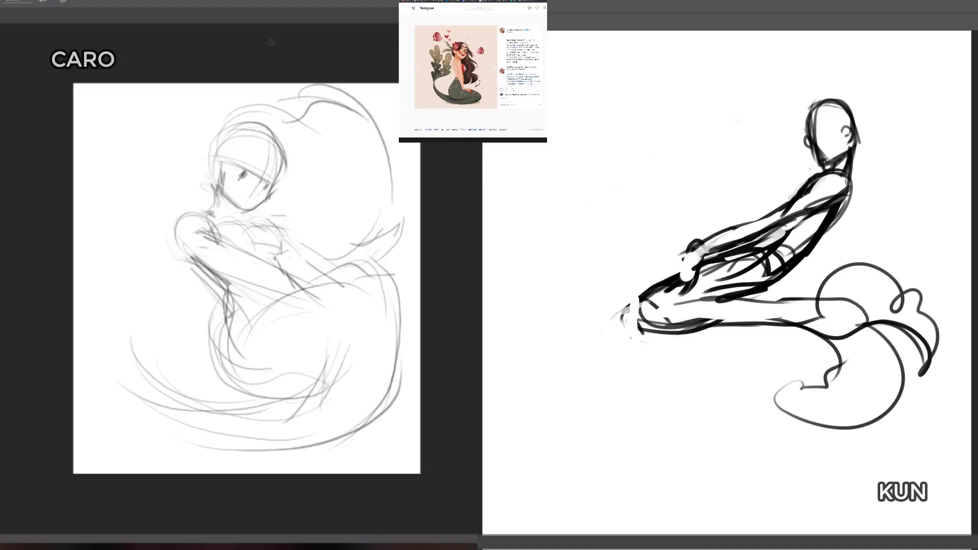
# Step: Paint a blended red, orange, yellow and green swatch, and sketch the light figure's hair, erasing the strokes beside the face
pyautogui.click(482, 182)
pyautogui.moveTo(538, 150)
pyautogui.mouseDown()
pyautogui.moveTo(540, 163)
pyautogui.moveTo(546, 128)
pyautogui.moveTo(552, 170)
pyautogui.moveTo(558, 126)
pyautogui.moveTo(565, 163)
pyautogui.moveTo(554, 142)
pyautogui.moveTo(573, 153)
pyautogui.moveTo(564, 131)
pyautogui.moveTo(558, 158)
pyautogui.moveTo(554, 129)
pyautogui.moveTo(561, 163)
pyautogui.moveTo(571, 132)
pyautogui.mouseUp()
pyautogui.moveTo(214, 141); pyautogui.dragTo(229, 115)
pyautogui.moveTo(570, 131); pyautogui.dragTo(589, 141)
pyautogui.moveTo(215, 162)
pyautogui.mouseDown()
pyautogui.moveTo(209, 211)
pyautogui.moveTo(216, 203)
pyautogui.mouseUp()
pyautogui.press('e')
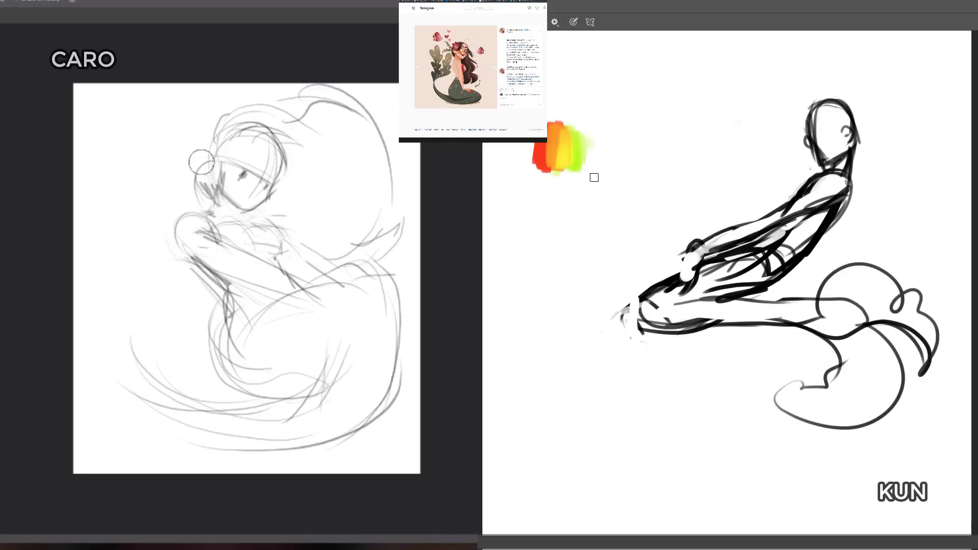
pyautogui.moveTo(202, 162); pyautogui.dragTo(205, 188)
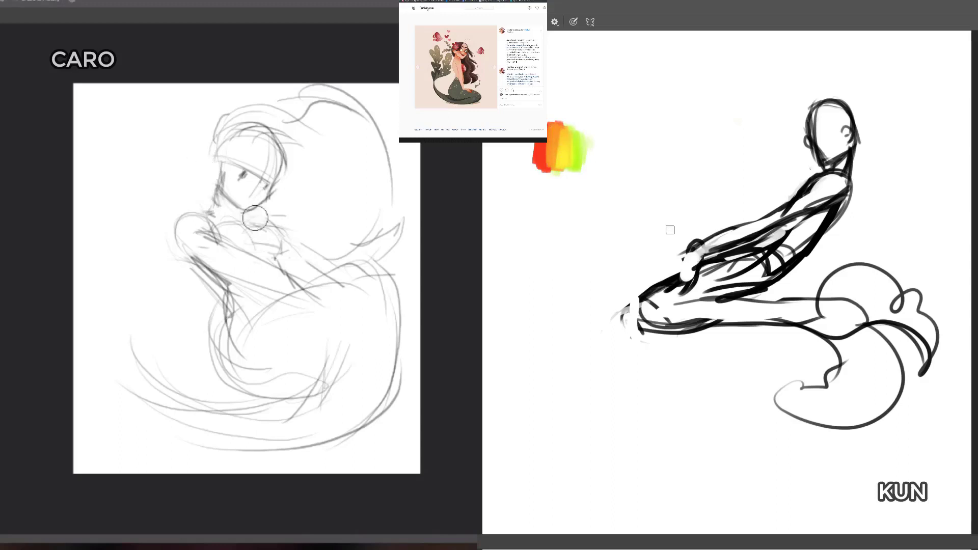
# Step: Sketch the light figure's ear and front hair strokes, and paint another green stroke at the edge of the colour swatch
pyautogui.moveTo(220, 163)
pyautogui.mouseDown()
pyautogui.moveTo(210, 171)
pyautogui.moveTo(217, 186)
pyautogui.mouseUp()
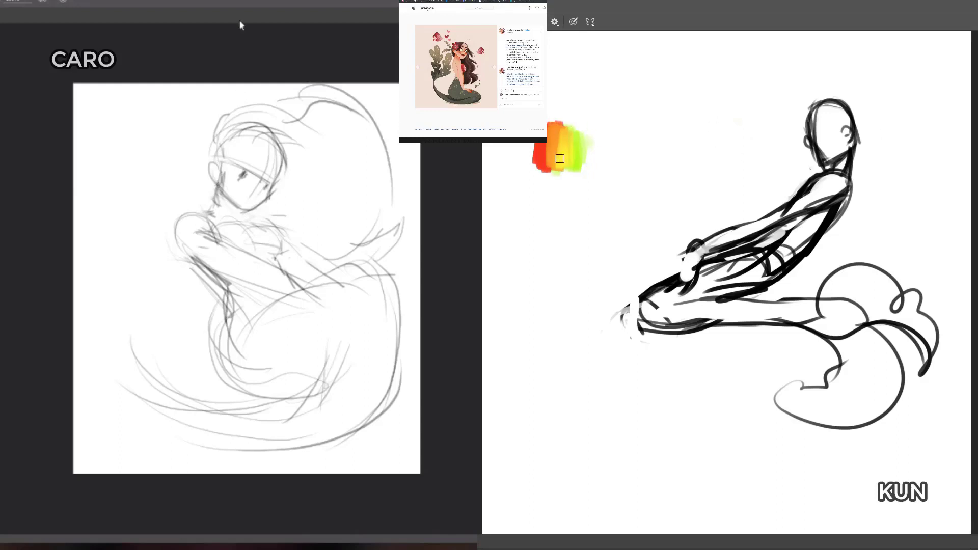
pyautogui.moveTo(579, 157); pyautogui.dragTo(580, 129)
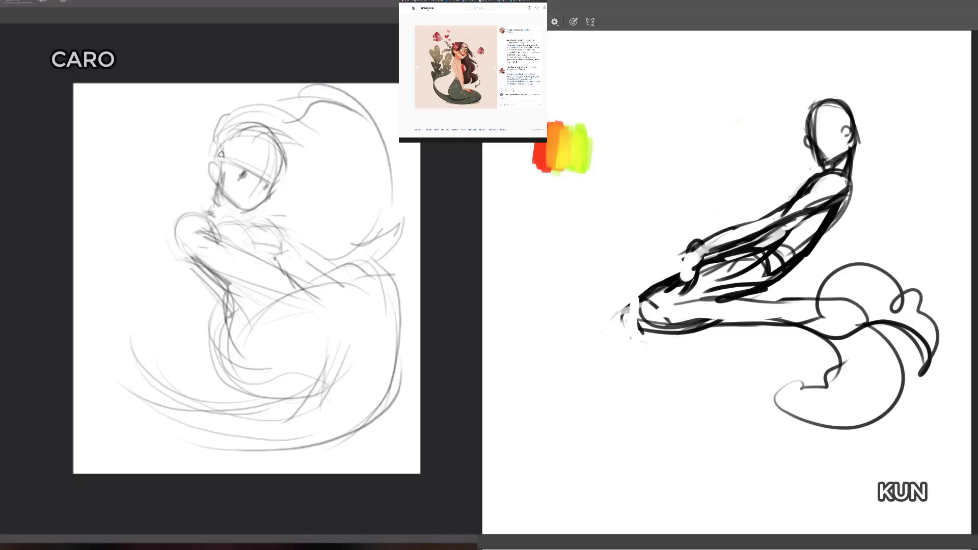
pyautogui.moveTo(219, 149)
pyautogui.mouseDown()
pyautogui.moveTo(221, 112)
pyautogui.moveTo(250, 101)
pyautogui.mouseUp()
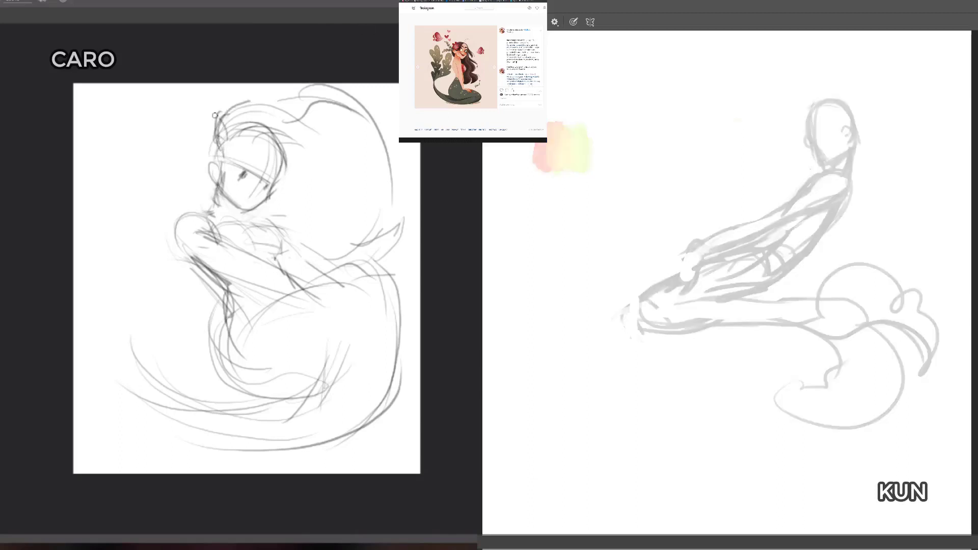
# Step: Sketch a flower and leafy sprigs on the side of the light figure's head, keeping the dark canvas's brush at 20 px
pyautogui.moveTo(221, 144); pyautogui.dragTo(215, 155)
pyautogui.rightClick(769, 244)
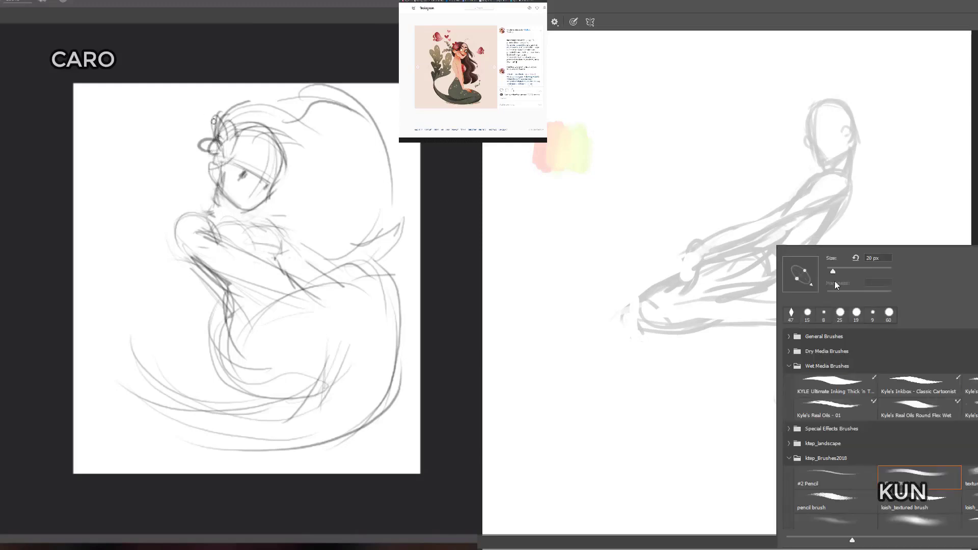
pyautogui.moveTo(205, 136); pyautogui.dragTo(188, 125)
pyautogui.click(926, 221)
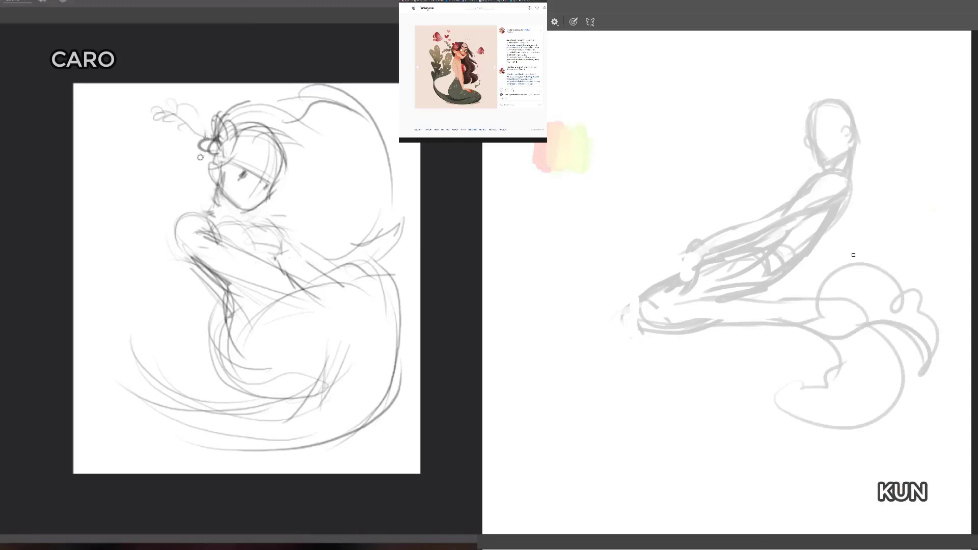
pyautogui.moveTo(210, 133); pyautogui.dragTo(181, 113)
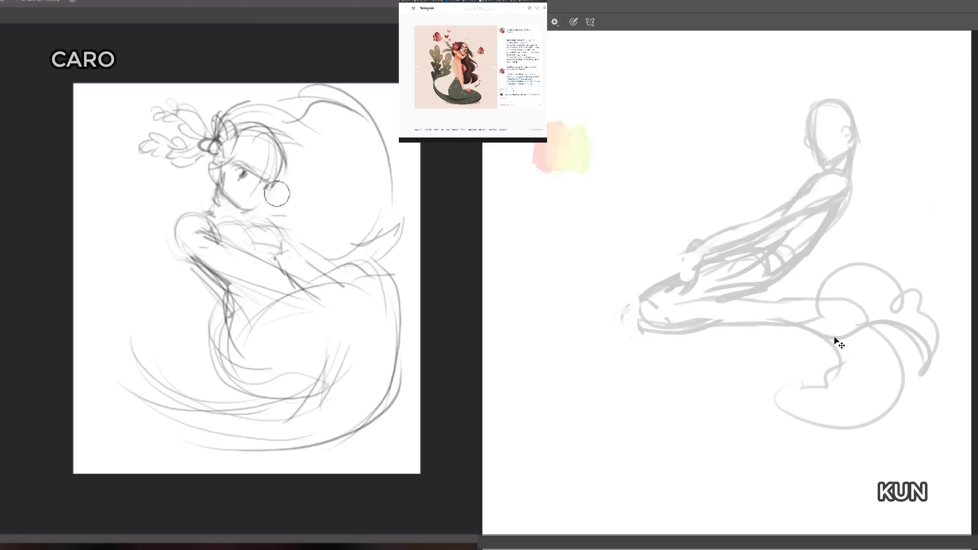
# Step: Select the entire dark figure canvas, and refine the light figure's face while erasing and redrawing the back of the head
pyautogui.hotkey('ctrl', 'a')
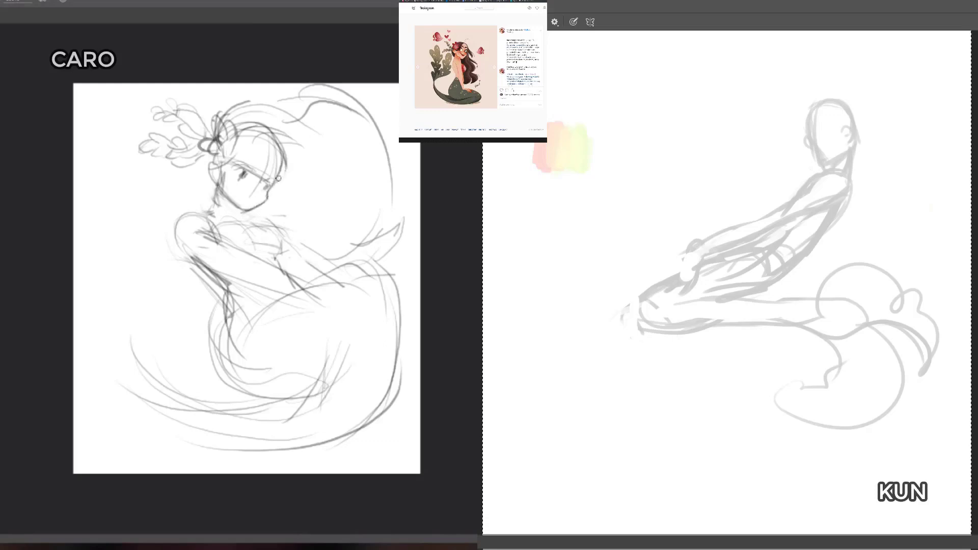
pyautogui.moveTo(274, 182)
pyautogui.mouseDown()
pyautogui.moveTo(238, 126)
pyautogui.moveTo(285, 143)
pyautogui.moveTo(269, 192)
pyautogui.mouseUp()
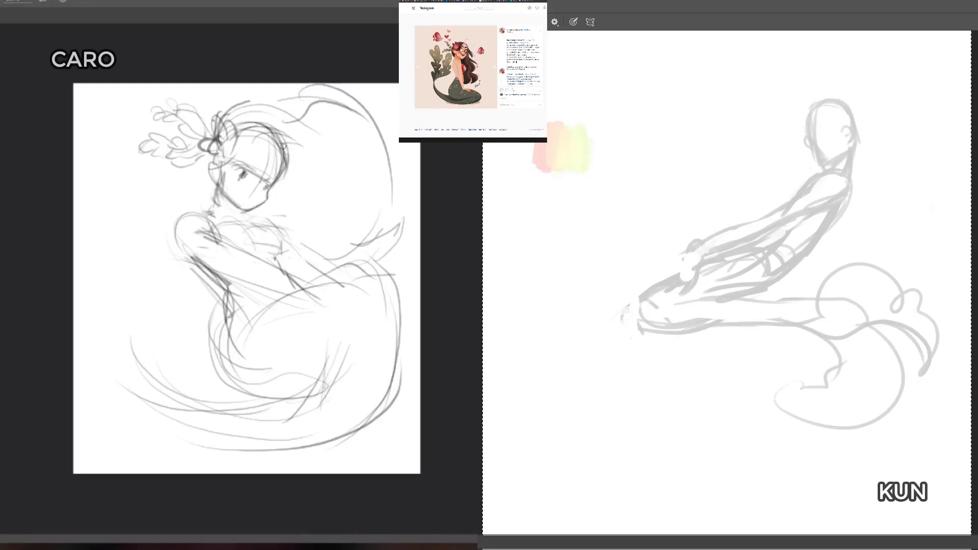
pyautogui.press('e')
pyautogui.moveTo(269, 142)
pyautogui.mouseDown()
pyautogui.moveTo(270, 165)
pyautogui.moveTo(272, 134)
pyautogui.moveTo(295, 155)
pyautogui.mouseUp()
pyautogui.press('b')
pyautogui.press('e')
pyautogui.press('b')
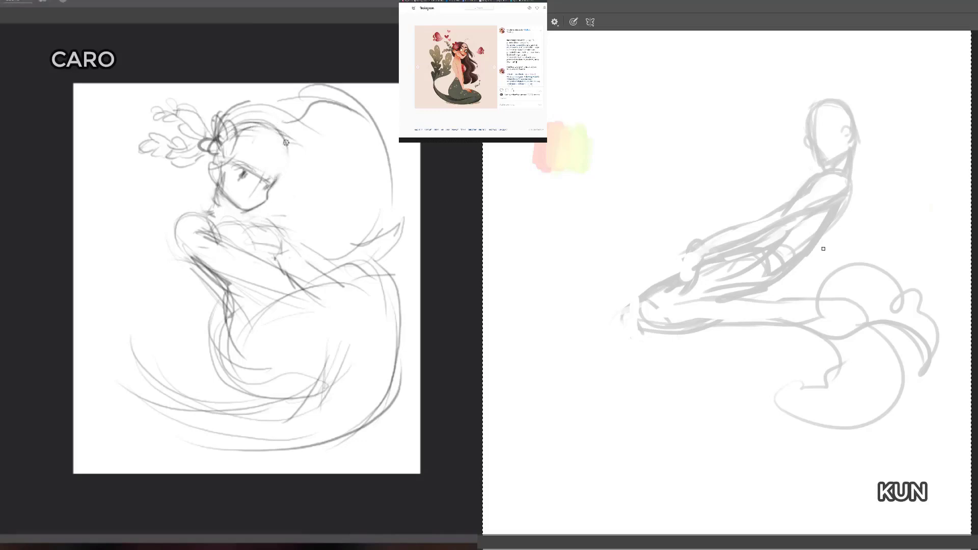
pyautogui.press('e')
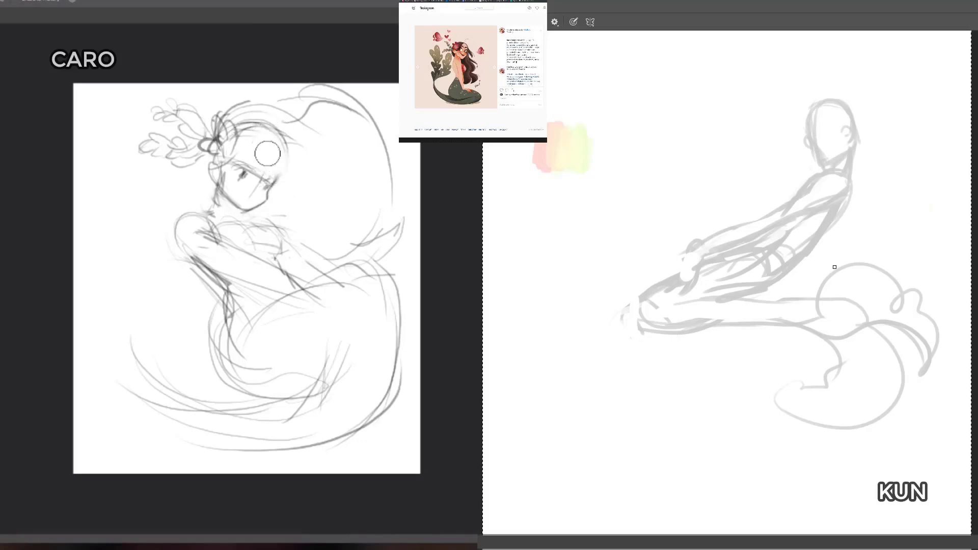
pyautogui.press('b')
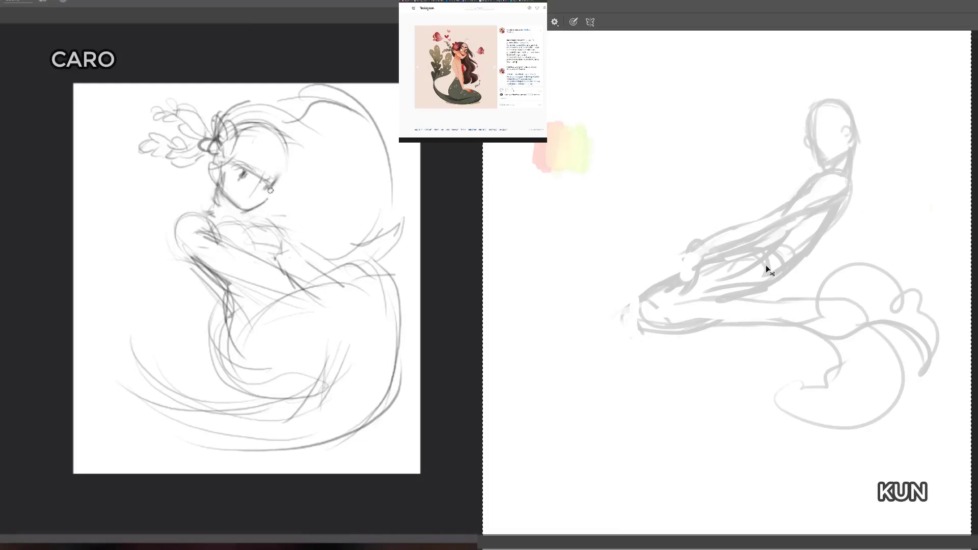
# Step: Paste the dark sketch and fade it to 20% opacity, and draw the light figure's far eye
pyautogui.hotkey('ctrl', 'v')
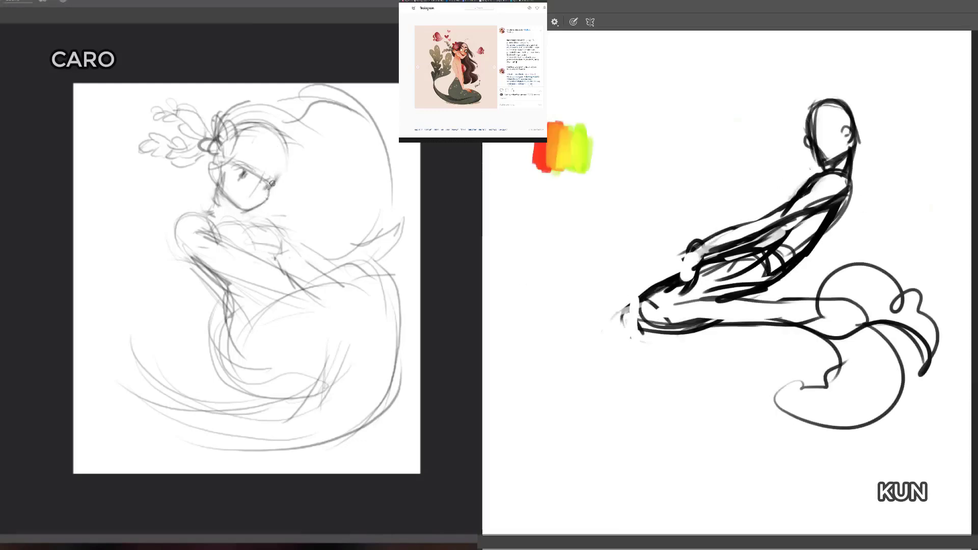
pyautogui.press('2')
pyautogui.moveTo(269, 188)
pyautogui.mouseDown()
pyautogui.moveTo(286, 157)
pyautogui.moveTo(261, 124)
pyautogui.moveTo(291, 144)
pyautogui.moveTo(278, 181)
pyautogui.mouseUp()
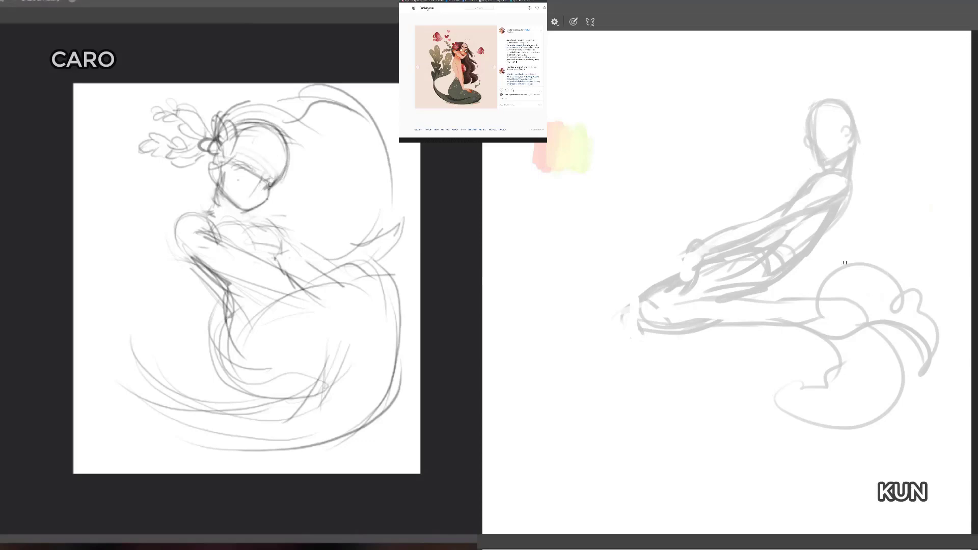
# Step: Redraw the light figure's near eye and shoulder contour, adding a small arc beyond the leafy sprigs
pyautogui.press('b')
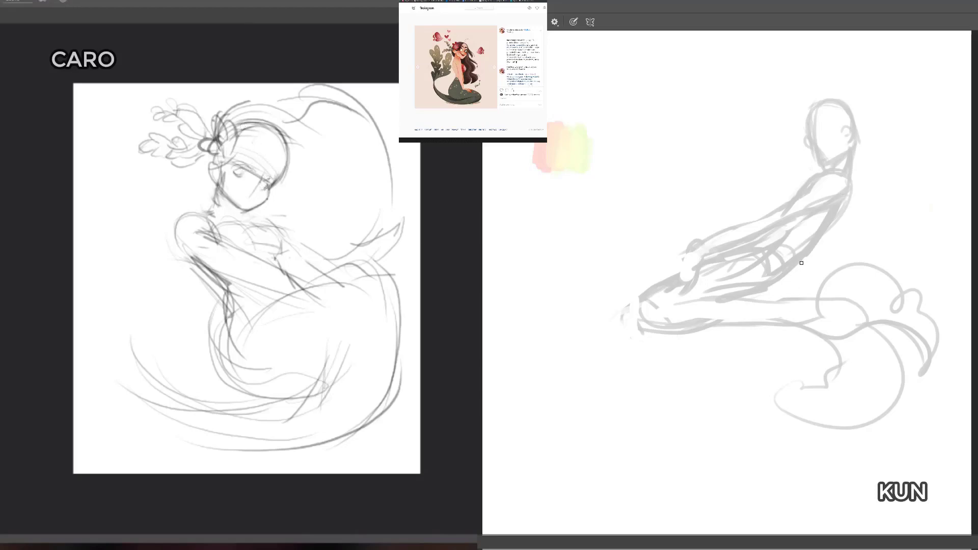
pyautogui.moveTo(107, 152); pyautogui.dragTo(131, 136)
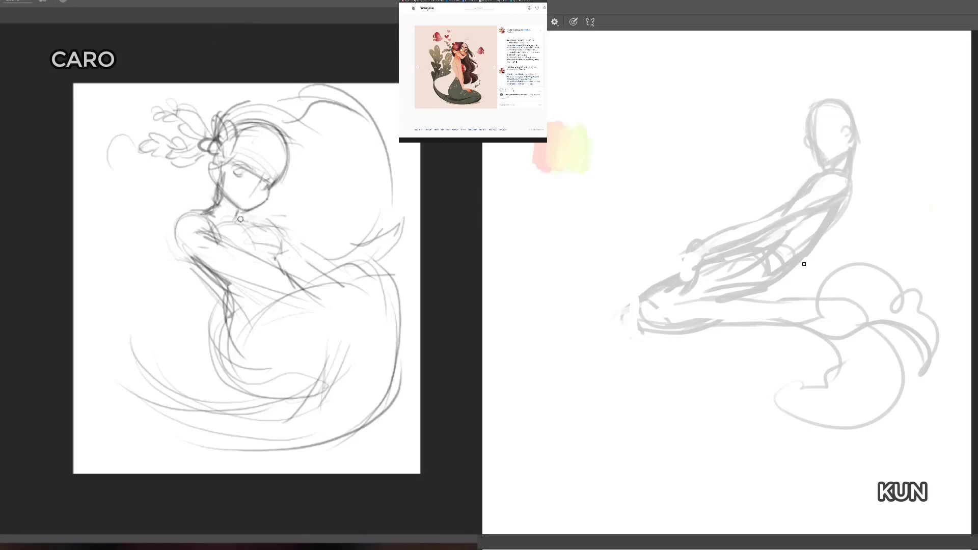
pyautogui.moveTo(198, 211)
pyautogui.mouseDown()
pyautogui.moveTo(241, 223)
pyautogui.moveTo(197, 210)
pyautogui.moveTo(248, 229)
pyautogui.moveTo(190, 206)
pyautogui.moveTo(222, 218)
pyautogui.moveTo(218, 191)
pyautogui.moveTo(210, 213)
pyautogui.moveTo(221, 208)
pyautogui.moveTo(174, 224)
pyautogui.mouseUp()
# Step: Pick the recent size 19 brush for the dark canvas, and rework the light figure's collarbone and shoulder top
pyautogui.press('e')
pyautogui.rightClick(805, 178)
pyautogui.press('b')
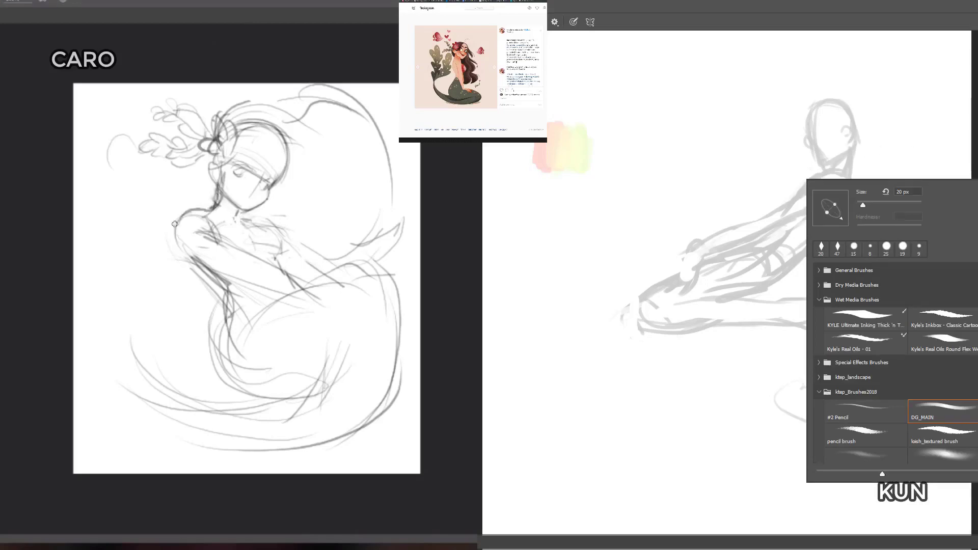
pyautogui.click(902, 247)
pyautogui.moveTo(245, 218)
pyautogui.mouseDown()
pyautogui.moveTo(244, 223)
pyautogui.moveTo(234, 219)
pyautogui.moveTo(241, 214)
pyautogui.moveTo(240, 224)
pyautogui.moveTo(183, 216)
pyautogui.moveTo(207, 210)
pyautogui.mouseUp()
pyautogui.click(881, 133)
pyautogui.press('e')
pyautogui.press('b')
pyautogui.press('e')
# Step: Outline the crown and side of the dark figure's head over the faded sketch, and strengthen the light figure's shoulder and neck
pyautogui.moveTo(826, 97); pyautogui.dragTo(808, 112)
pyautogui.moveTo(206, 210); pyautogui.dragTo(174, 223)
pyautogui.moveTo(809, 109)
pyautogui.mouseDown()
pyautogui.moveTo(845, 101)
pyautogui.moveTo(854, 120)
pyautogui.mouseUp()
pyautogui.press('b')
pyautogui.moveTo(186, 215)
pyautogui.mouseDown()
pyautogui.moveTo(175, 238)
pyautogui.moveTo(205, 216)
pyautogui.mouseUp()
pyautogui.moveTo(809, 106); pyautogui.dragTo(807, 133)
pyautogui.moveTo(205, 216); pyautogui.dragTo(220, 196)
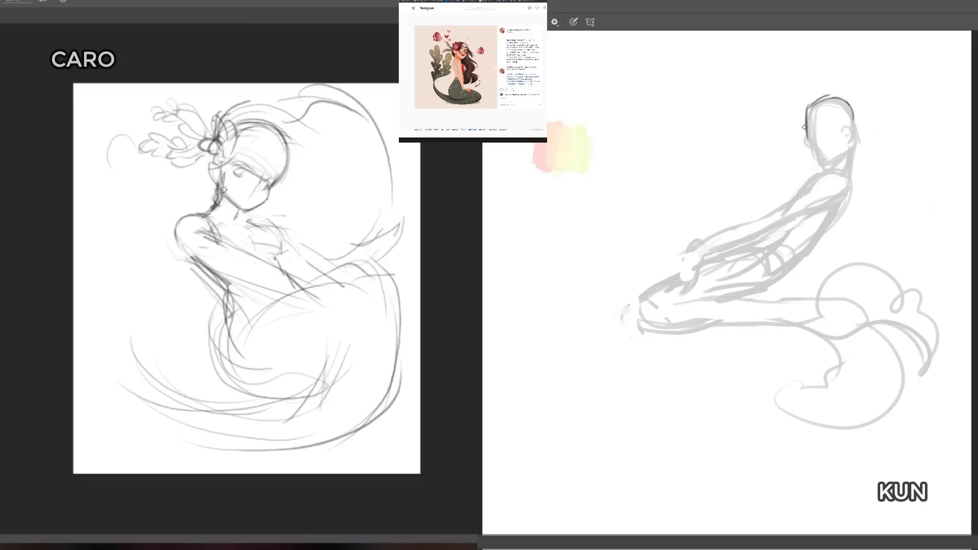
# Step: Draw the dark figure's jaw, chin and neck, and refine the light figure's collarbone
pyautogui.moveTo(807, 133); pyautogui.dragTo(820, 163)
pyautogui.moveTo(244, 222); pyautogui.dragTo(255, 225)
pyautogui.moveTo(820, 163); pyautogui.dragTo(830, 160)
pyautogui.moveTo(238, 218); pyautogui.dragTo(255, 221)
pyautogui.moveTo(849, 152); pyautogui.dragTo(842, 163)
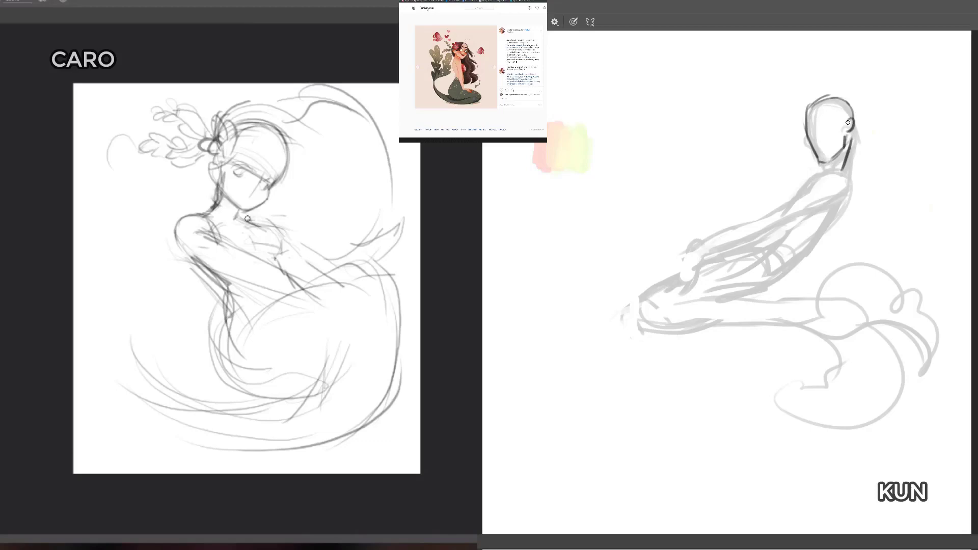
# Step: Reinforce the top of the dark figure's head, and sketch a curled tuft and hanging lock in the light figure's hair
pyautogui.moveTo(812, 102); pyautogui.dragTo(846, 96)
pyautogui.moveTo(245, 156)
pyautogui.mouseDown()
pyautogui.moveTo(297, 135)
pyautogui.moveTo(266, 131)
pyautogui.moveTo(293, 143)
pyautogui.moveTo(283, 152)
pyautogui.moveTo(326, 189)
pyautogui.moveTo(323, 159)
pyautogui.moveTo(271, 116)
pyautogui.moveTo(300, 133)
pyautogui.moveTo(305, 167)
pyautogui.moveTo(267, 130)
pyautogui.moveTo(301, 123)
pyautogui.moveTo(276, 127)
pyautogui.moveTo(280, 109)
pyautogui.moveTo(281, 120)
pyautogui.moveTo(302, 112)
pyautogui.moveTo(265, 110)
pyautogui.mouseUp()
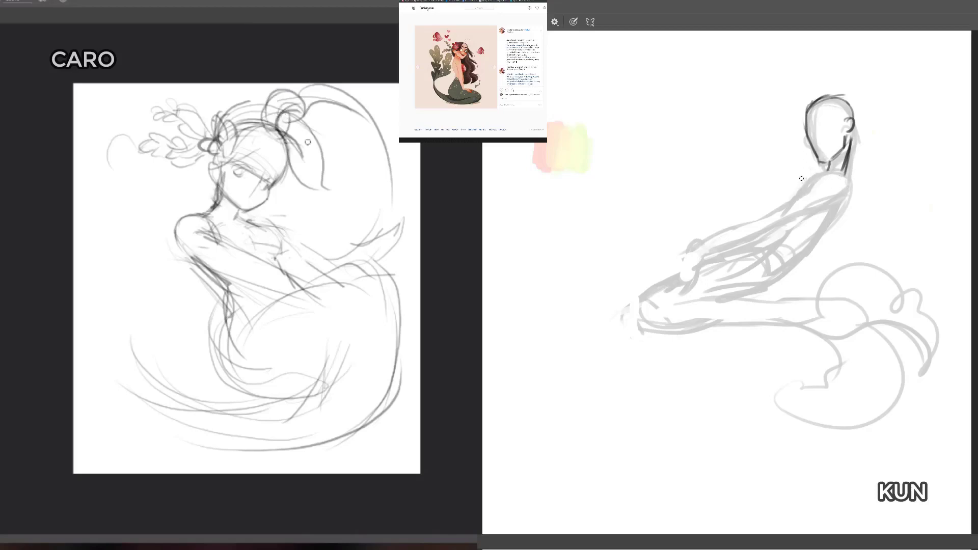
pyautogui.moveTo(291, 120)
pyautogui.mouseDown()
pyautogui.moveTo(327, 166)
pyautogui.moveTo(323, 176)
pyautogui.moveTo(300, 159)
pyautogui.moveTo(298, 180)
pyautogui.mouseUp()
# Step: Draw the dark figure's back curve and shoulder, and rework the hanging lock behind the light figure's head
pyautogui.moveTo(846, 185); pyautogui.dragTo(810, 252)
pyautogui.moveTo(834, 204)
pyautogui.mouseDown()
pyautogui.moveTo(795, 272)
pyautogui.moveTo(749, 303)
pyautogui.mouseUp()
pyautogui.moveTo(322, 167); pyautogui.dragTo(319, 148)
pyautogui.moveTo(804, 258); pyautogui.dragTo(765, 298)
pyautogui.moveTo(295, 124)
pyautogui.mouseDown()
pyautogui.moveTo(288, 136)
pyautogui.moveTo(301, 121)
pyautogui.mouseUp()
pyautogui.moveTo(827, 172)
pyautogui.mouseDown()
pyautogui.moveTo(811, 197)
pyautogui.moveTo(848, 180)
pyautogui.moveTo(847, 197)
pyautogui.mouseUp()
pyautogui.press('b')
pyautogui.moveTo(285, 132); pyautogui.dragTo(312, 177)
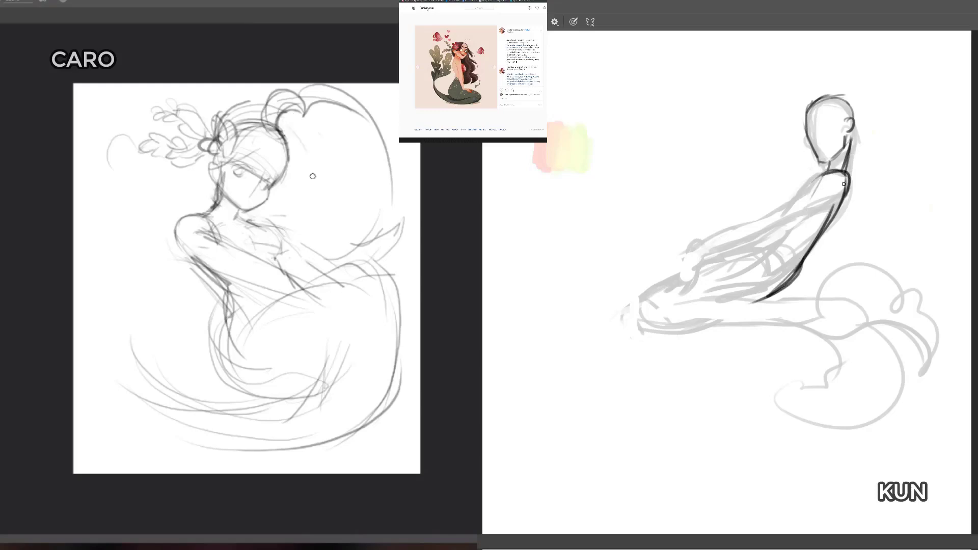
# Step: Outline the dark figure's shoulder and outstretched arm down to the fingers, and retry the light figure's hair strand
pyautogui.moveTo(823, 180)
pyautogui.mouseDown()
pyautogui.moveTo(850, 177)
pyautogui.moveTo(846, 198)
pyautogui.mouseUp()
pyautogui.moveTo(280, 129); pyautogui.dragTo(316, 173)
pyautogui.moveTo(835, 173)
pyautogui.mouseDown()
pyautogui.moveTo(792, 205)
pyautogui.moveTo(742, 230)
pyautogui.mouseUp()
pyautogui.moveTo(841, 189); pyautogui.dragTo(751, 242)
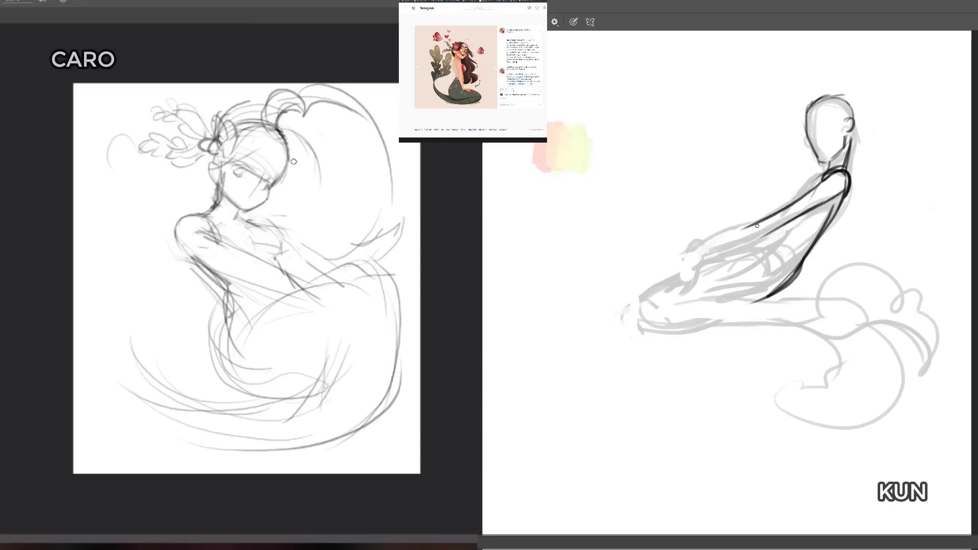
pyautogui.moveTo(790, 208)
pyautogui.mouseDown()
pyautogui.moveTo(711, 242)
pyautogui.moveTo(690, 283)
pyautogui.mouseUp()
pyautogui.moveTo(756, 241)
pyautogui.mouseDown()
pyautogui.moveTo(718, 256)
pyautogui.moveTo(710, 289)
pyautogui.moveTo(704, 259)
pyautogui.moveTo(715, 248)
pyautogui.moveTo(707, 282)
pyautogui.moveTo(703, 270)
pyautogui.moveTo(695, 280)
pyautogui.moveTo(700, 263)
pyautogui.moveTo(680, 286)
pyautogui.mouseUp()
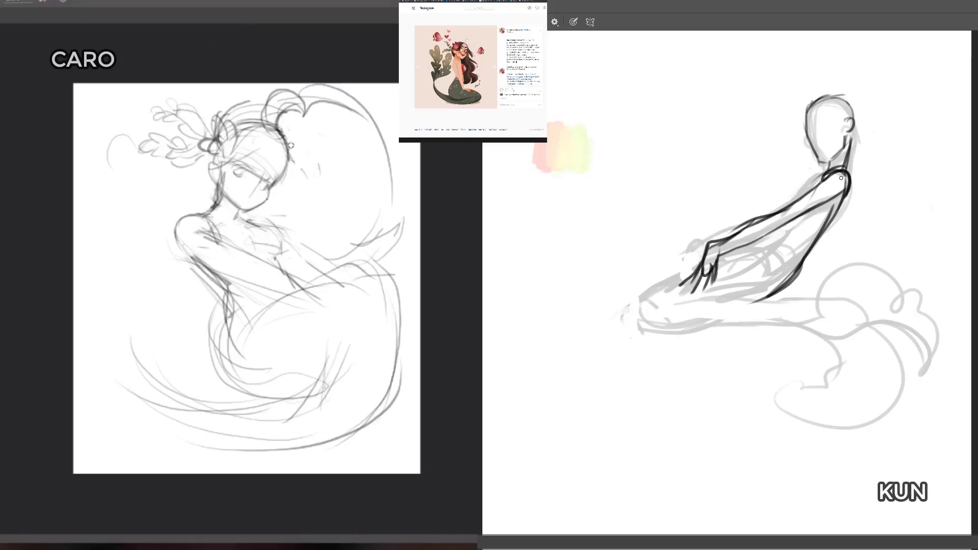
# Step: Draw the dark figure's chest contour and the belly line beneath the arm
pyautogui.moveTo(839, 172); pyautogui.dragTo(784, 206)
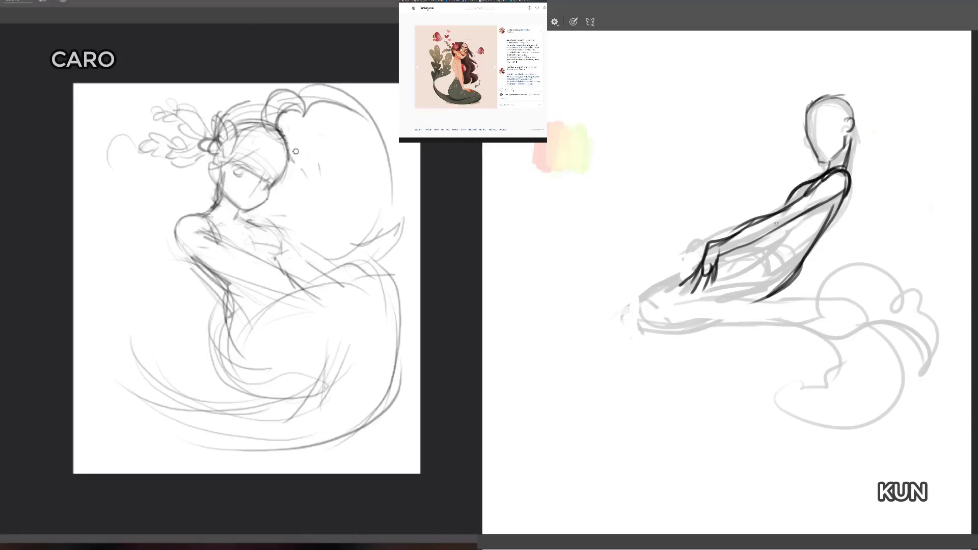
pyautogui.moveTo(822, 177)
pyautogui.mouseDown()
pyautogui.moveTo(789, 192)
pyautogui.moveTo(787, 209)
pyautogui.mouseUp()
pyautogui.moveTo(826, 175)
pyautogui.mouseDown()
pyautogui.moveTo(797, 183)
pyautogui.moveTo(781, 241)
pyautogui.moveTo(739, 255)
pyautogui.mouseUp()
pyautogui.moveTo(778, 242); pyautogui.dragTo(746, 253)
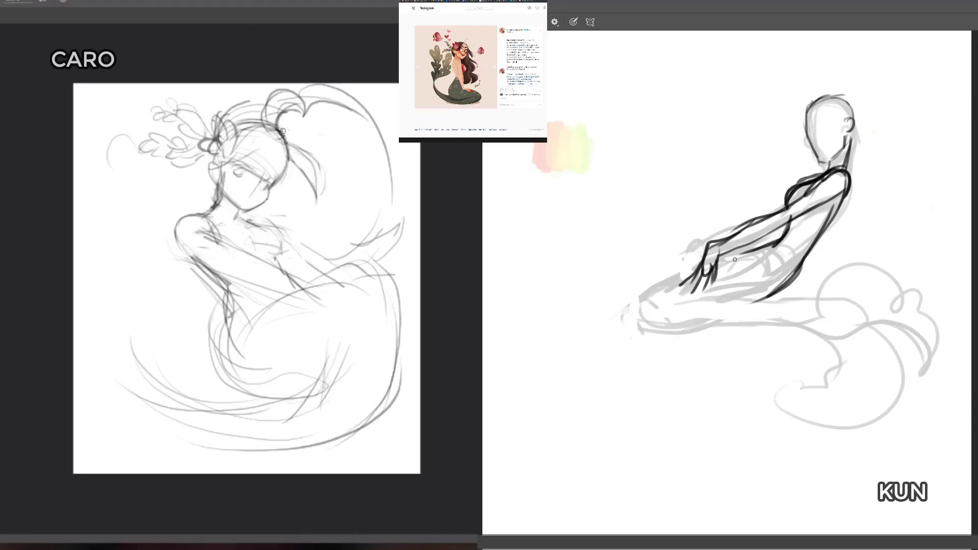
# Step: Thicken the dark figure's back line and draw the upper thigh contour from the hand down to the knee
pyautogui.moveTo(841, 190); pyautogui.dragTo(793, 279)
pyautogui.moveTo(717, 255); pyautogui.dragTo(660, 303)
pyautogui.moveTo(728, 261); pyautogui.dragTo(638, 332)
pyautogui.moveTo(677, 295)
pyautogui.mouseDown()
pyautogui.moveTo(646, 326)
pyautogui.moveTo(646, 353)
pyautogui.mouseUp()
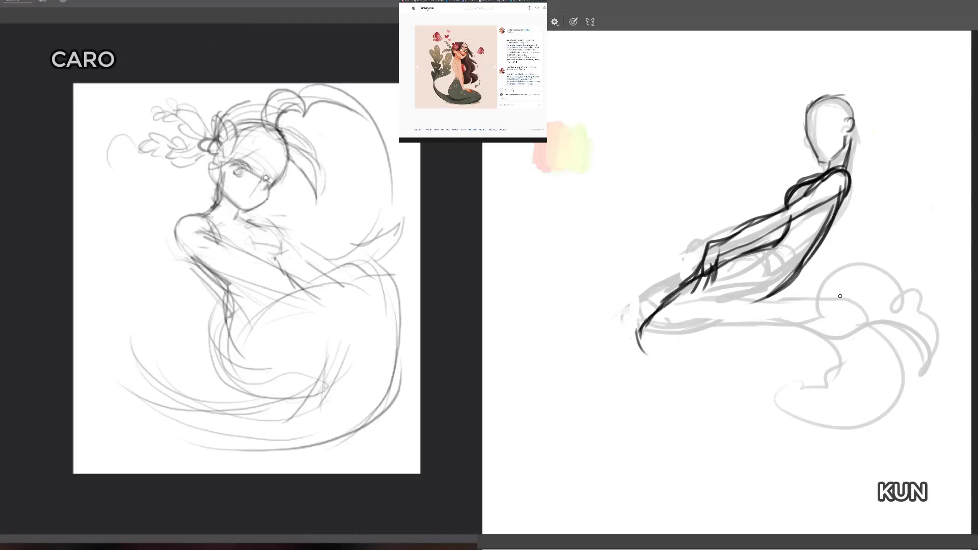
# Step: Sketch the dark figure's knee and the start of its underside, and extend the lower back line into the hip
pyautogui.moveTo(789, 289); pyautogui.dragTo(740, 305)
pyautogui.moveTo(691, 284); pyautogui.dragTo(632, 324)
pyautogui.moveTo(632, 323); pyautogui.dragTo(643, 348)
pyautogui.moveTo(637, 325)
pyautogui.mouseDown()
pyautogui.moveTo(650, 355)
pyautogui.moveTo(713, 334)
pyautogui.mouseUp()
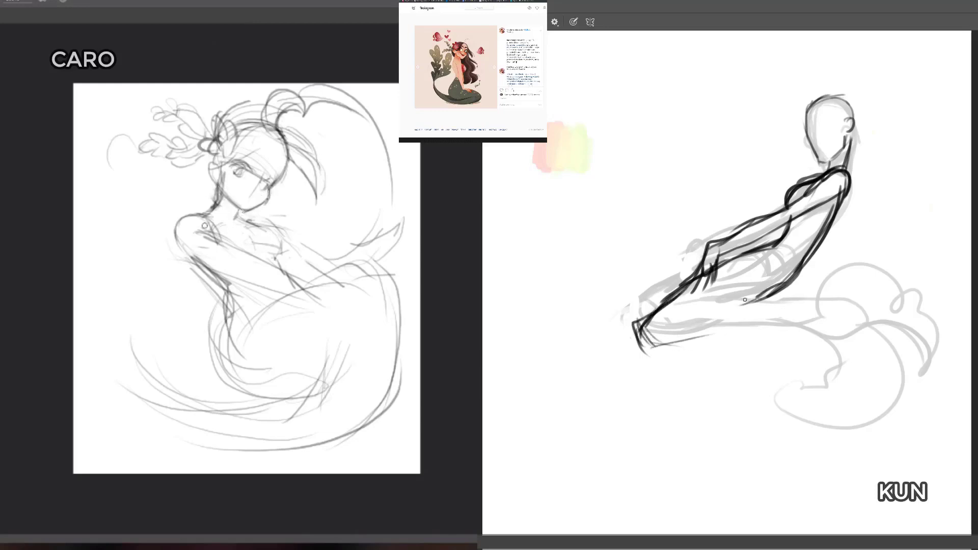
pyautogui.moveTo(761, 300)
pyautogui.mouseDown()
pyautogui.moveTo(689, 301)
pyautogui.moveTo(645, 330)
pyautogui.moveTo(662, 347)
pyautogui.mouseUp()
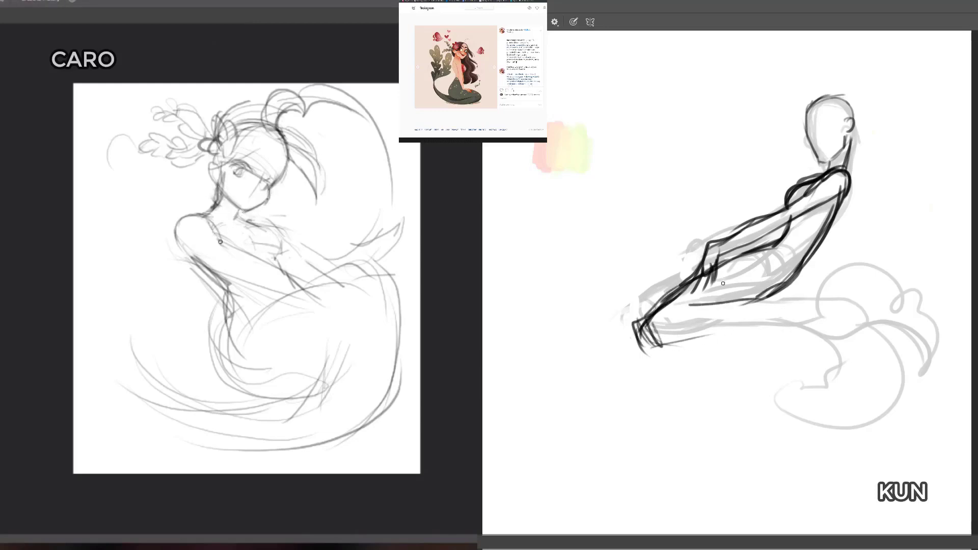
# Step: Close the dark figure's hip by joining the line above the tail to a reinforced lower back curve
pyautogui.moveTo(707, 297)
pyautogui.mouseDown()
pyautogui.moveTo(674, 314)
pyautogui.moveTo(781, 306)
pyautogui.mouseUp()
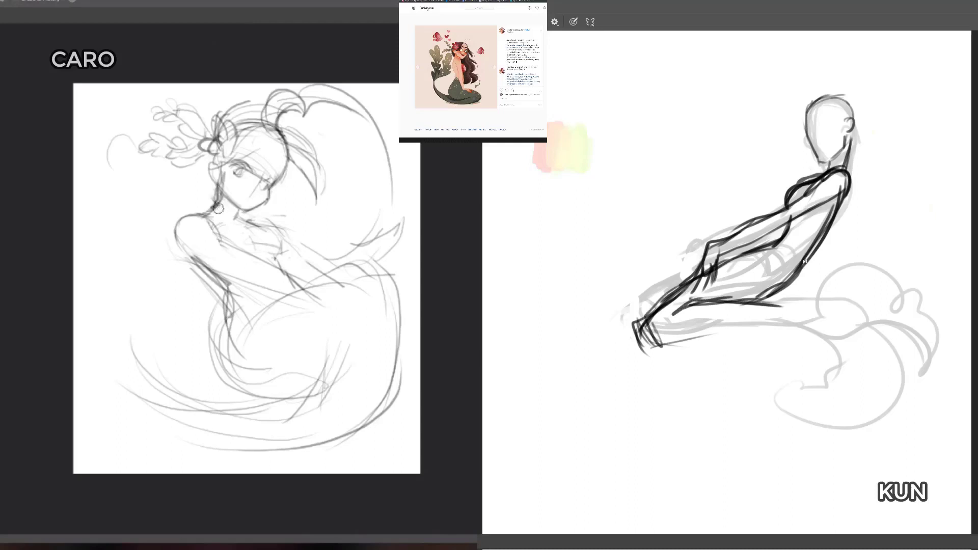
pyautogui.moveTo(804, 261); pyautogui.dragTo(766, 307)
pyautogui.moveTo(830, 230); pyautogui.dragTo(804, 263)
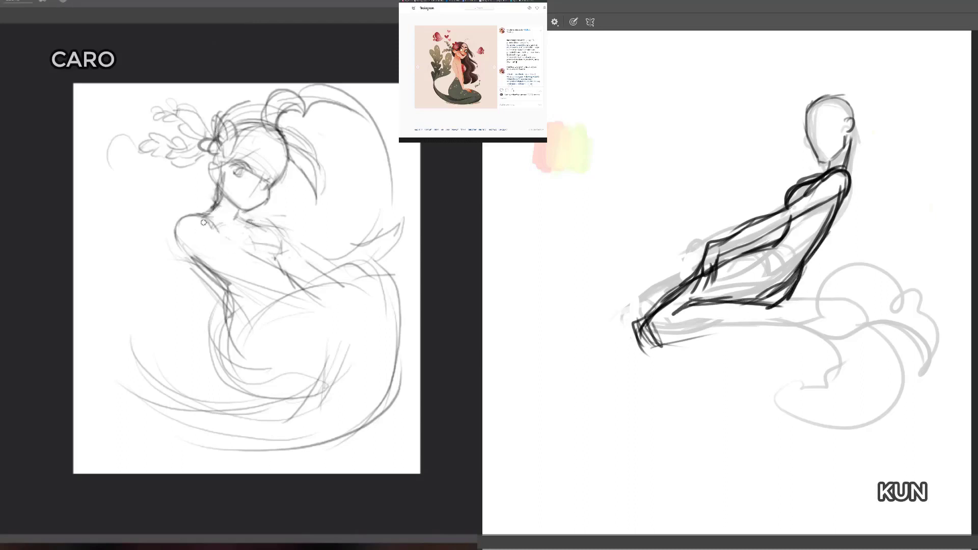
# Step: Add strokes under the dark figure's knee, and erase the rough lines at the knee end
pyautogui.moveTo(644, 327); pyautogui.dragTo(708, 343)
pyautogui.moveTo(652, 332); pyautogui.dragTo(675, 344)
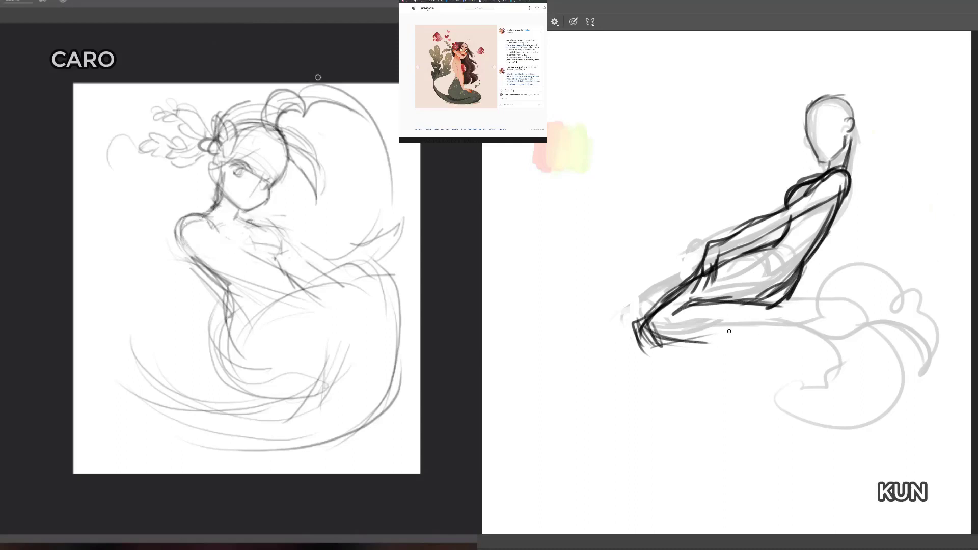
pyautogui.moveTo(663, 305)
pyautogui.mouseDown()
pyautogui.moveTo(650, 309)
pyautogui.moveTo(639, 338)
pyautogui.moveTo(654, 344)
pyautogui.moveTo(643, 330)
pyautogui.mouseUp()
pyautogui.press('e')
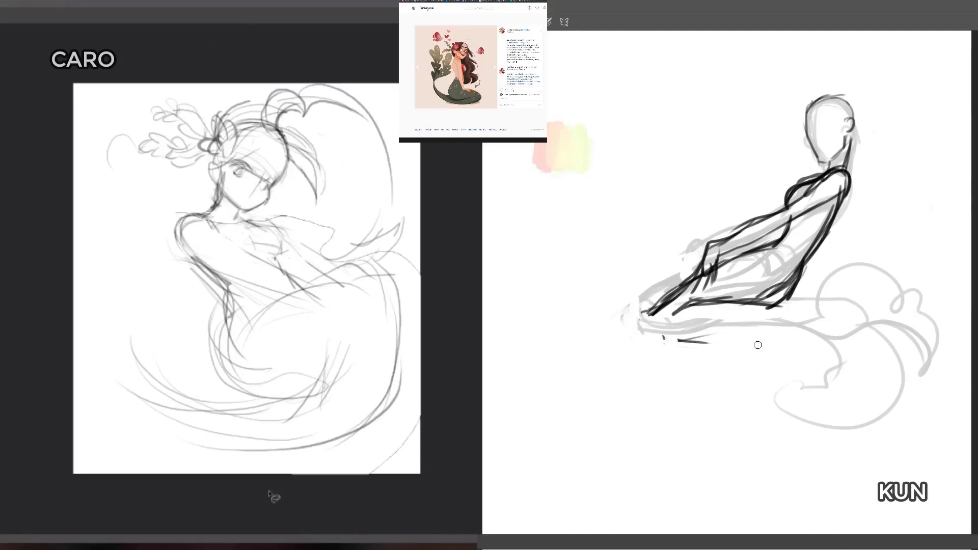
# Step: Lasso the light figure's body and tail below the neck for free transform, and redraw the dark figure's knee
pyautogui.moveTo(270, 493)
pyautogui.mouseDown()
pyautogui.moveTo(146, 251)
pyautogui.moveTo(175, 213)
pyautogui.mouseUp()
pyautogui.press('b')
pyautogui.moveTo(646, 313); pyautogui.dragTo(659, 347)
pyautogui.moveTo(653, 329); pyautogui.dragTo(669, 345)
pyautogui.hotkey('ctrl', 't')
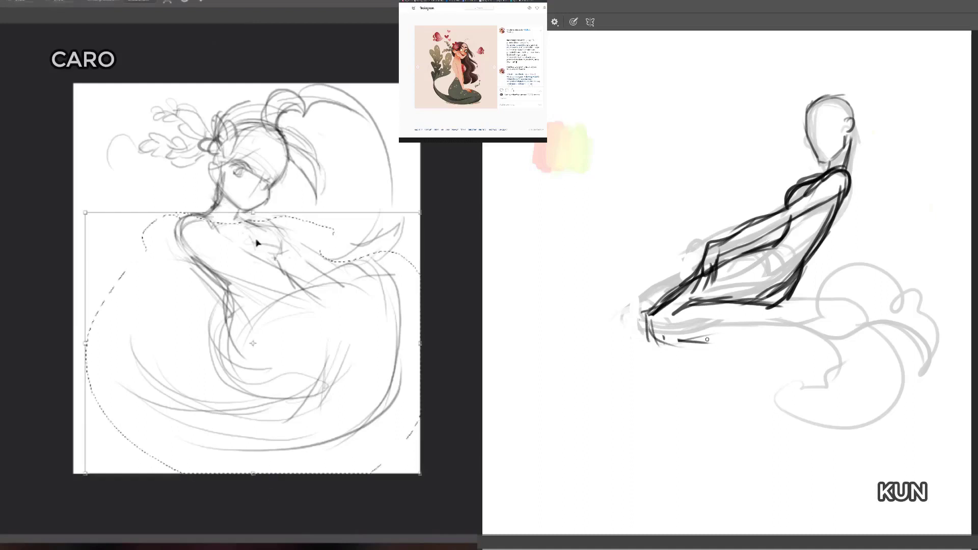
# Step: Move the transform's reference point to the base of the light figure's neck, and draw the underside of the dark figure's tail
pyautogui.moveTo(253, 344); pyautogui.dragTo(234, 227)
pyautogui.moveTo(680, 341); pyautogui.dragTo(729, 334)
pyautogui.moveTo(234, 227); pyautogui.dragTo(235, 223)
pyautogui.moveTo(729, 334); pyautogui.dragTo(805, 326)
pyautogui.moveTo(793, 284); pyautogui.dragTo(778, 304)
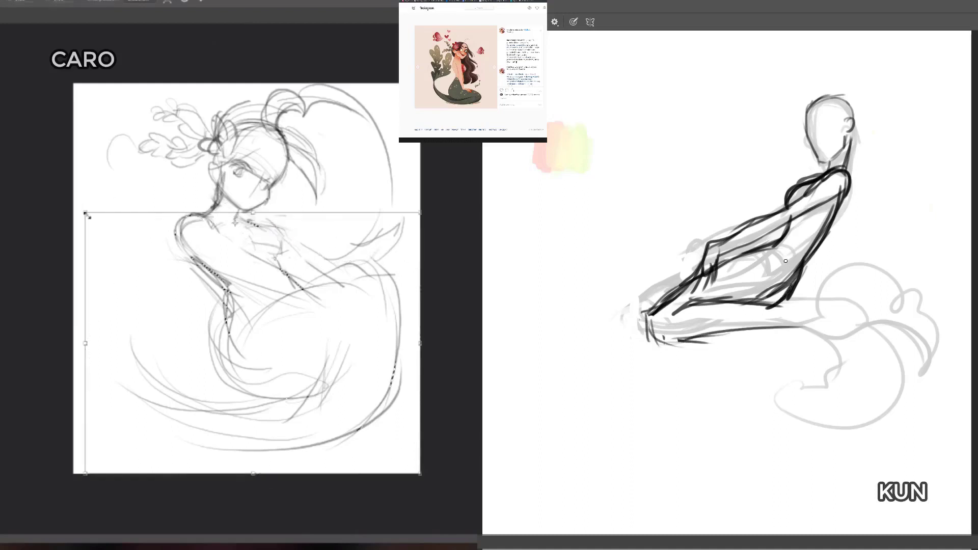
# Step: Shrink the light figure's selected body and tail, stretch it slightly downward and apply, and thin the dark figure's back line with the eraser
pyautogui.moveTo(86, 214); pyautogui.dragTo(96, 214)
pyautogui.press('e')
pyautogui.moveTo(775, 282); pyautogui.dragTo(760, 297)
pyautogui.moveTo(326, 321); pyautogui.dragTo(322, 322)
pyautogui.moveTo(795, 267); pyautogui.dragTo(779, 294)
pyautogui.moveTo(809, 247); pyautogui.dragTo(785, 285)
pyautogui.moveTo(92, 213); pyautogui.dragTo(106, 216)
pyautogui.moveTo(840, 182)
pyautogui.mouseDown()
pyautogui.moveTo(837, 190)
pyautogui.moveTo(836, 183)
pyautogui.mouseUp()
pyautogui.moveTo(323, 300); pyautogui.dragTo(321, 302)
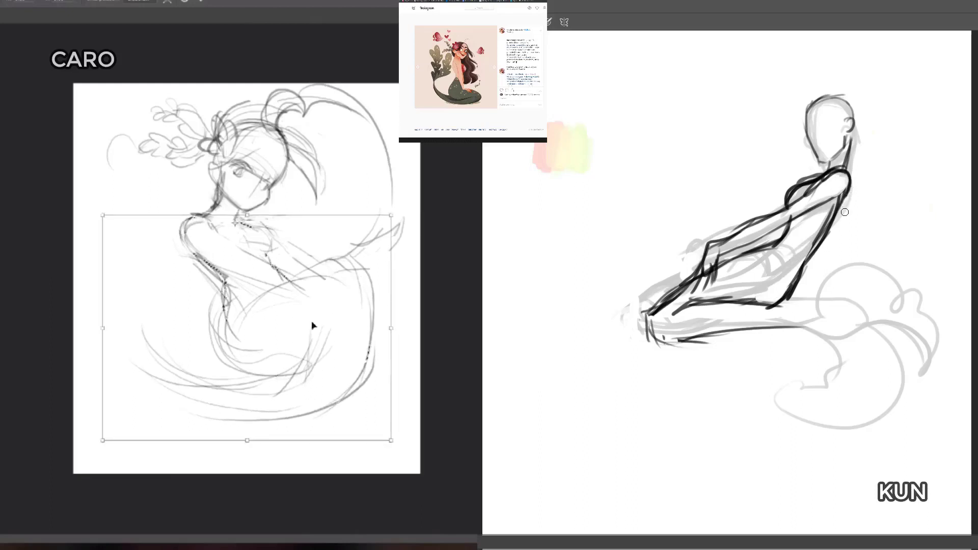
pyautogui.moveTo(247, 441); pyautogui.dragTo(248, 458)
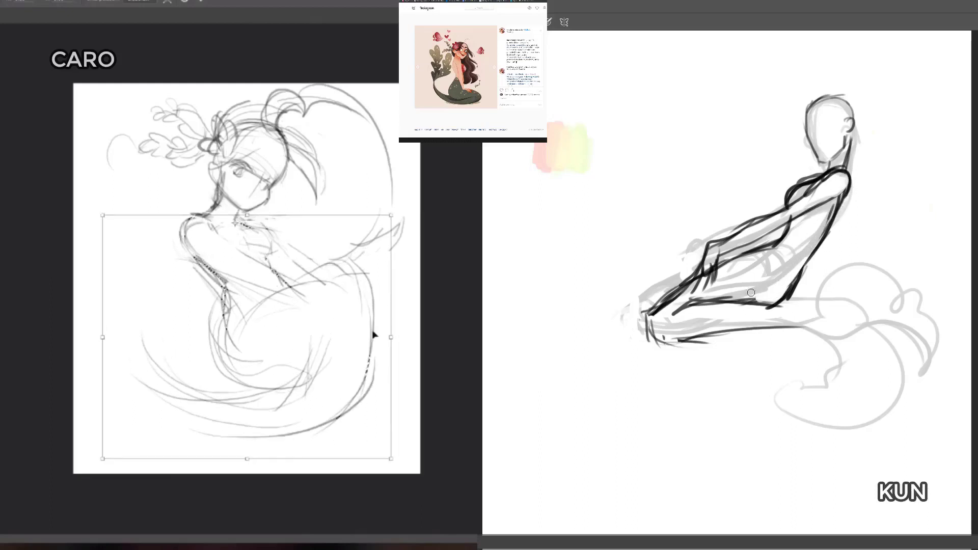
pyautogui.press('Return')
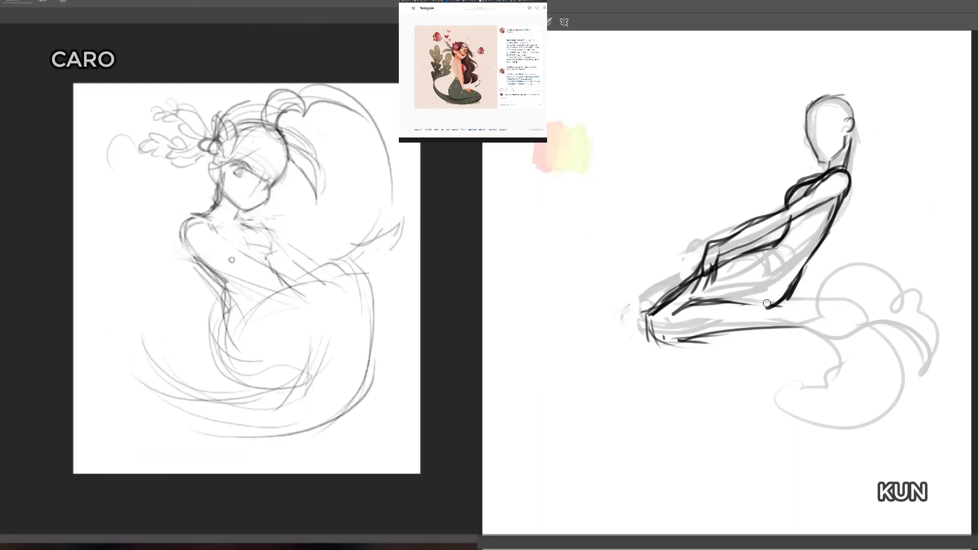
# Step: Erase the light figure's forearm lines and the tail's upper curve, and reinforce the dark figure's knee underside and tail top
pyautogui.press('e')
pyautogui.press('b')
pyautogui.moveTo(224, 270)
pyautogui.mouseDown()
pyautogui.moveTo(204, 266)
pyautogui.moveTo(274, 251)
pyautogui.mouseUp()
pyautogui.moveTo(648, 313)
pyautogui.mouseDown()
pyautogui.moveTo(651, 332)
pyautogui.moveTo(688, 338)
pyautogui.mouseUp()
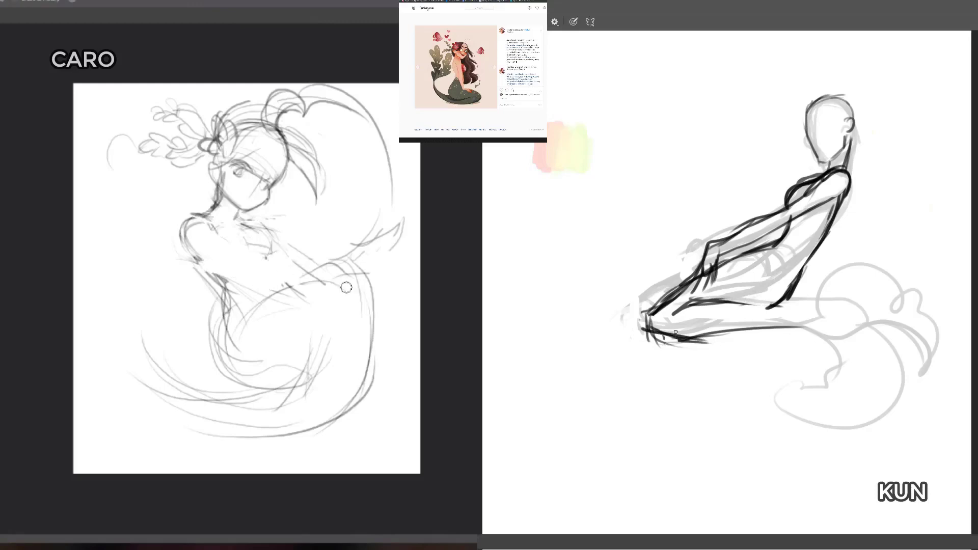
pyautogui.moveTo(291, 286)
pyautogui.mouseDown()
pyautogui.moveTo(365, 273)
pyautogui.moveTo(321, 284)
pyautogui.mouseUp()
pyautogui.moveTo(774, 306); pyautogui.dragTo(813, 298)
pyautogui.moveTo(321, 284); pyautogui.dragTo(336, 258)
pyautogui.moveTo(741, 306); pyautogui.dragTo(799, 308)
pyautogui.moveTo(336, 258); pyautogui.dragTo(365, 278)
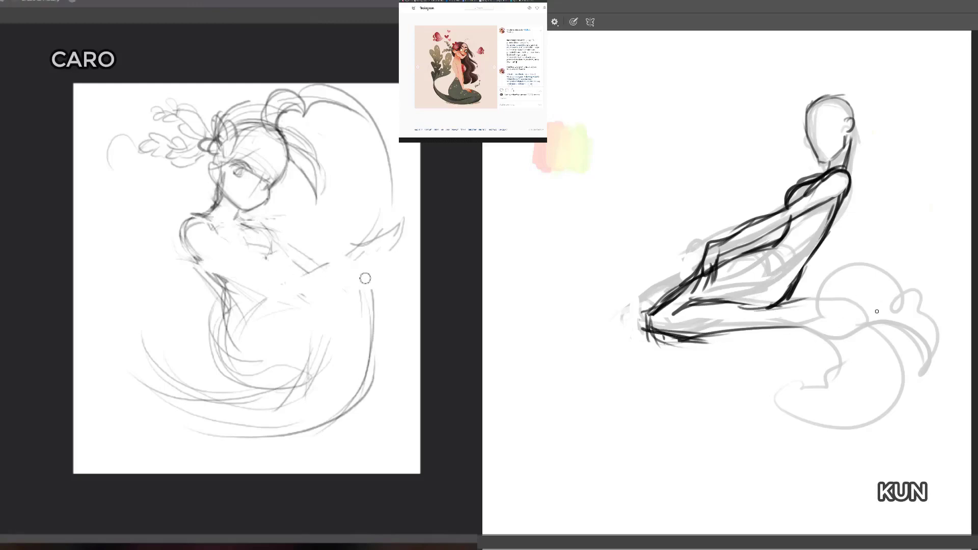
# Step: Draw a new upper thigh curve on the light figure, and taper the dark figure's tail behind the hip with paired strokes
pyautogui.press('b')
pyautogui.moveTo(245, 373)
pyautogui.mouseDown()
pyautogui.moveTo(233, 352)
pyautogui.moveTo(272, 299)
pyautogui.moveTo(366, 255)
pyautogui.mouseUp()
pyautogui.moveTo(762, 326); pyautogui.dragTo(831, 304)
pyautogui.moveTo(775, 308); pyautogui.dragTo(833, 297)
pyautogui.moveTo(360, 254); pyautogui.dragTo(400, 264)
pyautogui.moveTo(761, 326); pyautogui.dragTo(822, 308)
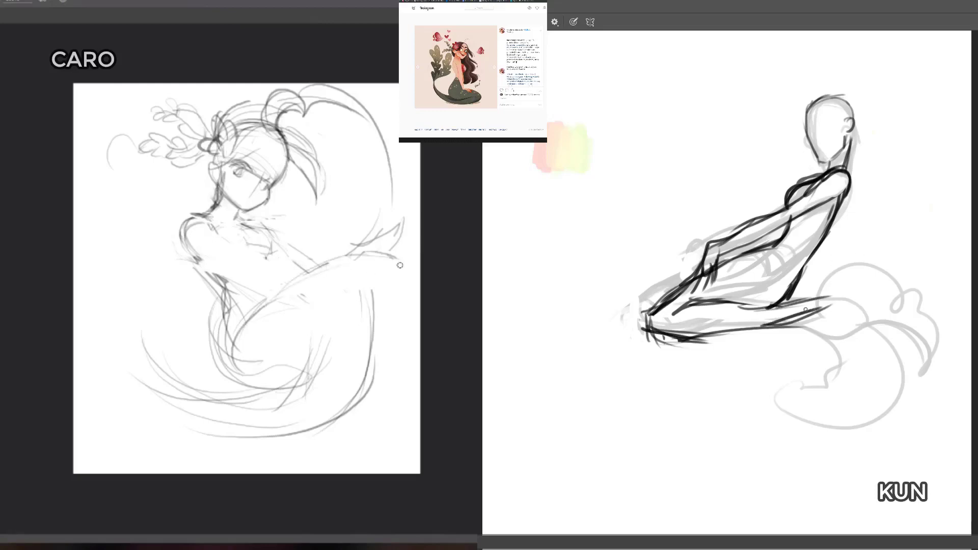
# Step: Round the light figure's tail over its outer bend, and reinforce both edges of the dark figure's tail
pyautogui.moveTo(400, 264); pyautogui.dragTo(405, 275)
pyautogui.moveTo(751, 306); pyautogui.dragTo(826, 297)
pyautogui.moveTo(361, 254); pyautogui.dragTo(405, 275)
pyautogui.moveTo(784, 305); pyautogui.dragTo(847, 295)
pyautogui.moveTo(342, 253)
pyautogui.mouseDown()
pyautogui.moveTo(404, 325)
pyautogui.moveTo(398, 349)
pyautogui.mouseUp()
pyautogui.moveTo(742, 326); pyautogui.dragTo(795, 316)
# Step: Erase the light figure's old outer tail curve and the overlapping lines inside the lower bend
pyautogui.press('e')
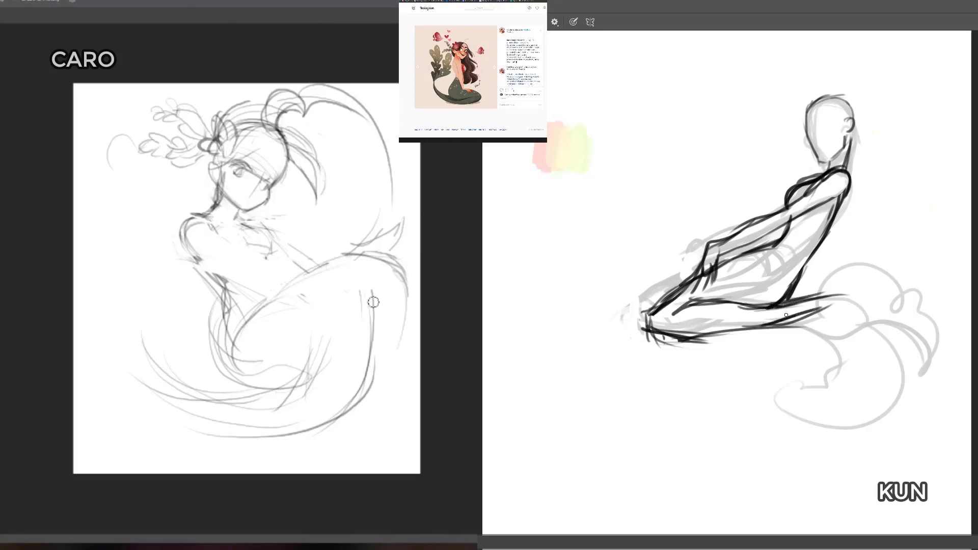
pyautogui.moveTo(374, 304); pyautogui.dragTo(352, 406)
pyautogui.moveTo(350, 316)
pyautogui.mouseDown()
pyautogui.moveTo(304, 372)
pyautogui.moveTo(358, 365)
pyautogui.moveTo(358, 347)
pyautogui.moveTo(366, 403)
pyautogui.mouseUp()
pyautogui.moveTo(249, 393)
pyautogui.mouseDown()
pyautogui.moveTo(265, 395)
pyautogui.moveTo(254, 393)
pyautogui.mouseUp()
# Step: Redraw the curve under the light figure's hip, and reinforce the dark figure's back line below the shoulder
pyautogui.press('b')
pyautogui.moveTo(841, 194); pyautogui.dragTo(818, 254)
pyautogui.moveTo(225, 369); pyautogui.dragTo(292, 390)
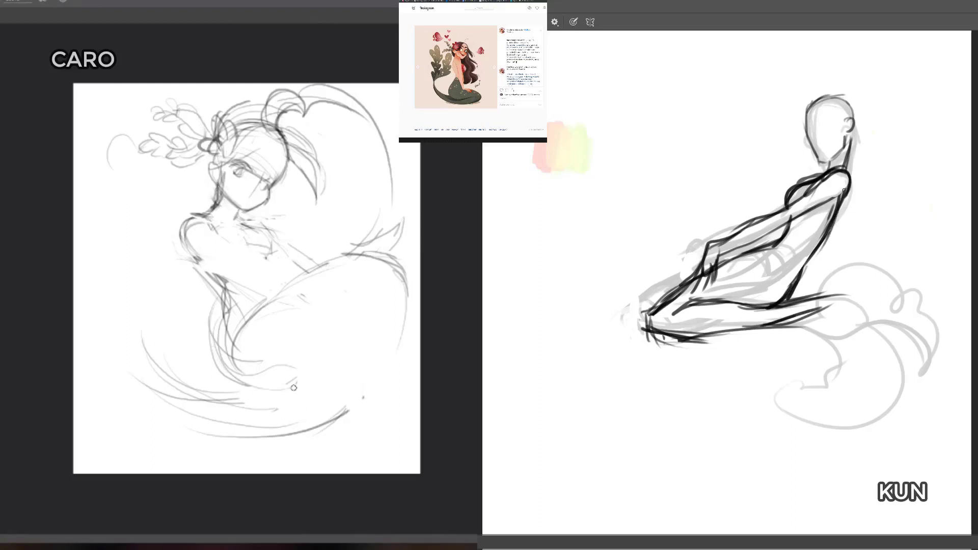
pyautogui.moveTo(838, 210); pyautogui.dragTo(802, 276)
pyautogui.moveTo(219, 360); pyautogui.dragTo(300, 391)
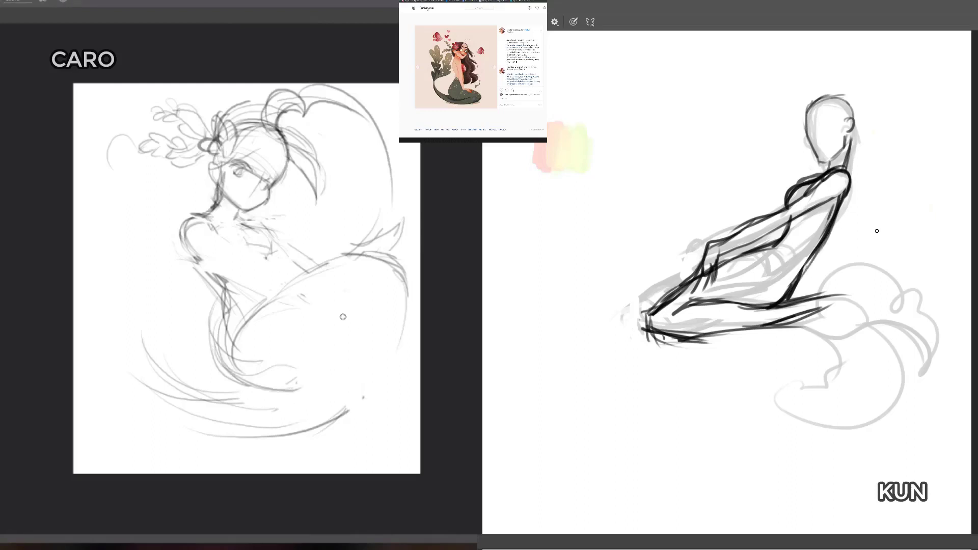
# Step: Draw the light figure's inner tail edge and lower tail outline, and extend the dark figure's tail top toward the fluke
pyautogui.moveTo(355, 278)
pyautogui.mouseDown()
pyautogui.moveTo(319, 353)
pyautogui.moveTo(207, 417)
pyautogui.mouseUp()
pyautogui.moveTo(820, 297); pyautogui.dragTo(866, 290)
pyautogui.moveTo(265, 437); pyautogui.dragTo(331, 425)
pyautogui.moveTo(830, 298); pyautogui.dragTo(852, 294)
pyautogui.moveTo(302, 433); pyautogui.dragTo(397, 380)
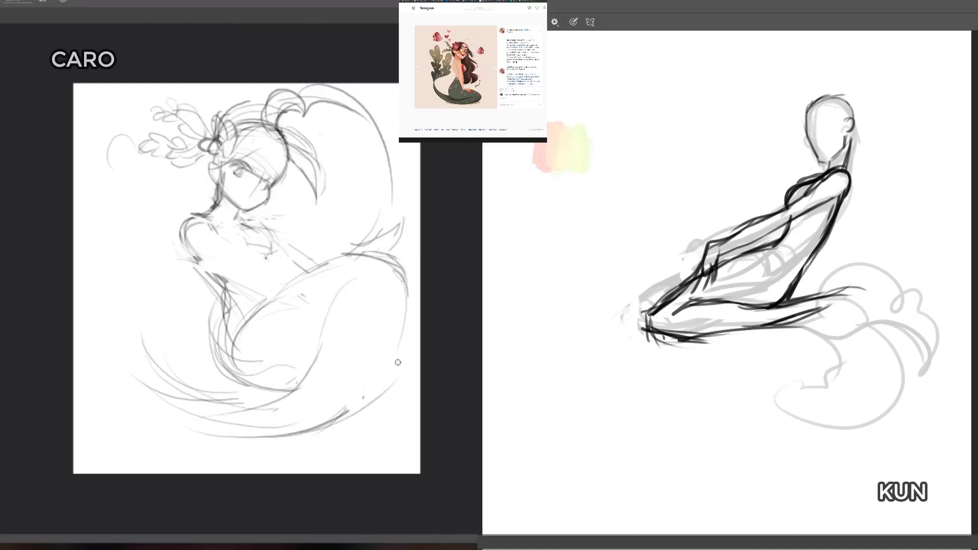
# Step: Close the light figure's outer tail bend with reinforced strokes, and curve the dark figure's tail end downward
pyautogui.moveTo(329, 423)
pyautogui.mouseDown()
pyautogui.moveTo(396, 378)
pyautogui.moveTo(407, 281)
pyautogui.mouseUp()
pyautogui.moveTo(819, 306)
pyautogui.mouseDown()
pyautogui.moveTo(840, 299)
pyautogui.moveTo(897, 328)
pyautogui.mouseUp()
pyautogui.moveTo(406, 321); pyautogui.dragTo(332, 429)
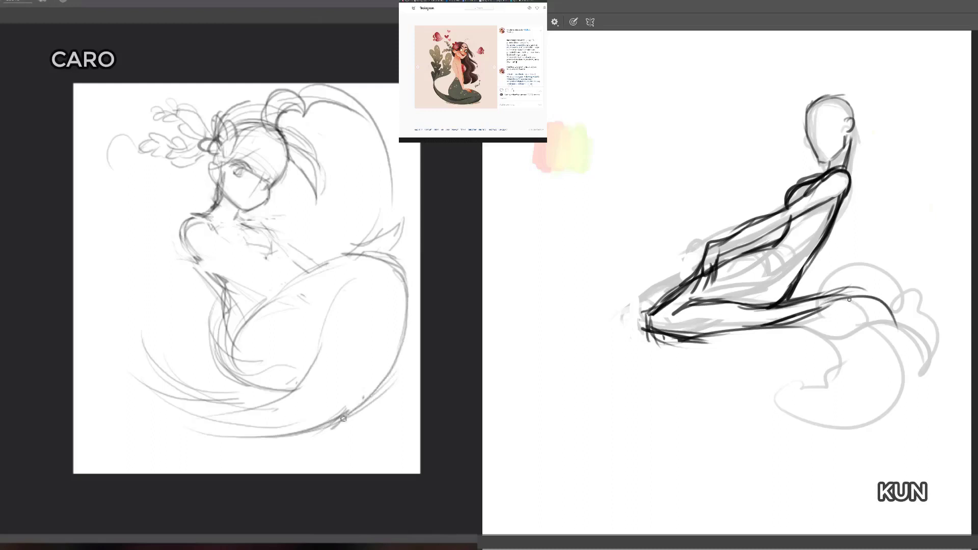
pyautogui.moveTo(849, 299); pyautogui.dragTo(906, 364)
pyautogui.moveTo(407, 297); pyautogui.dragTo(330, 427)
# Step: Clean up the light figure's lower tail lines with the eraser, and draw the dark figure's first fluke lobe with a wavy edge
pyautogui.press('e')
pyautogui.moveTo(399, 369); pyautogui.dragTo(334, 428)
pyautogui.moveTo(880, 301)
pyautogui.mouseDown()
pyautogui.moveTo(877, 354)
pyautogui.moveTo(818, 411)
pyautogui.mouseUp()
pyautogui.moveTo(187, 363); pyautogui.dragTo(240, 405)
pyautogui.moveTo(818, 411); pyautogui.dragTo(853, 422)
pyautogui.moveTo(240, 406); pyautogui.dragTo(218, 395)
pyautogui.moveTo(888, 304); pyautogui.dragTo(818, 431)
# Step: Redraw the light figure's lower tail sweep, and add the upper arcs of the dark figure's second fluke lobe
pyautogui.press('b')
pyautogui.moveTo(258, 407); pyautogui.dragTo(306, 376)
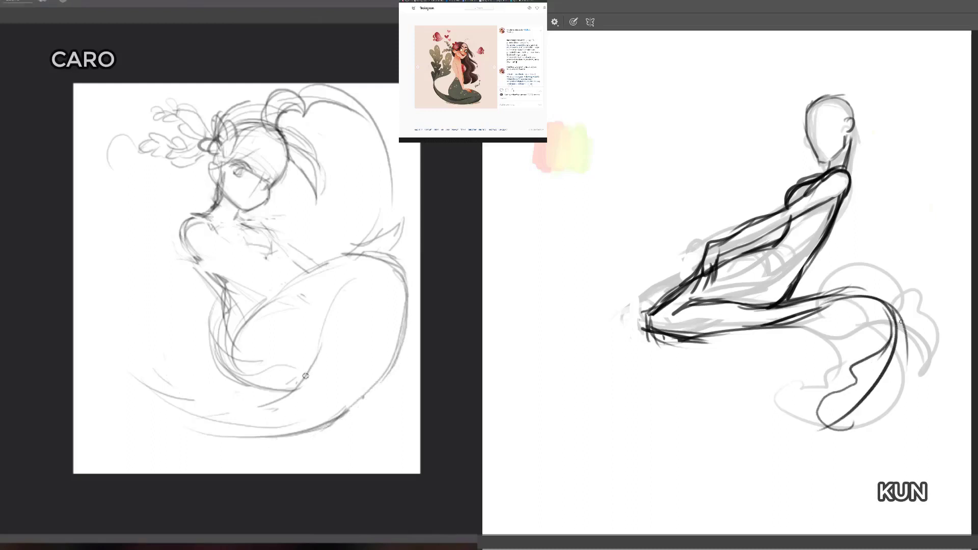
pyautogui.moveTo(886, 300); pyautogui.dragTo(860, 418)
pyautogui.moveTo(275, 409); pyautogui.dragTo(164, 385)
pyautogui.moveTo(822, 293)
pyautogui.mouseDown()
pyautogui.moveTo(914, 285)
pyautogui.moveTo(936, 329)
pyautogui.mouseUp()
pyautogui.moveTo(277, 409); pyautogui.dragTo(150, 357)
pyautogui.moveTo(873, 271); pyautogui.dragTo(940, 376)
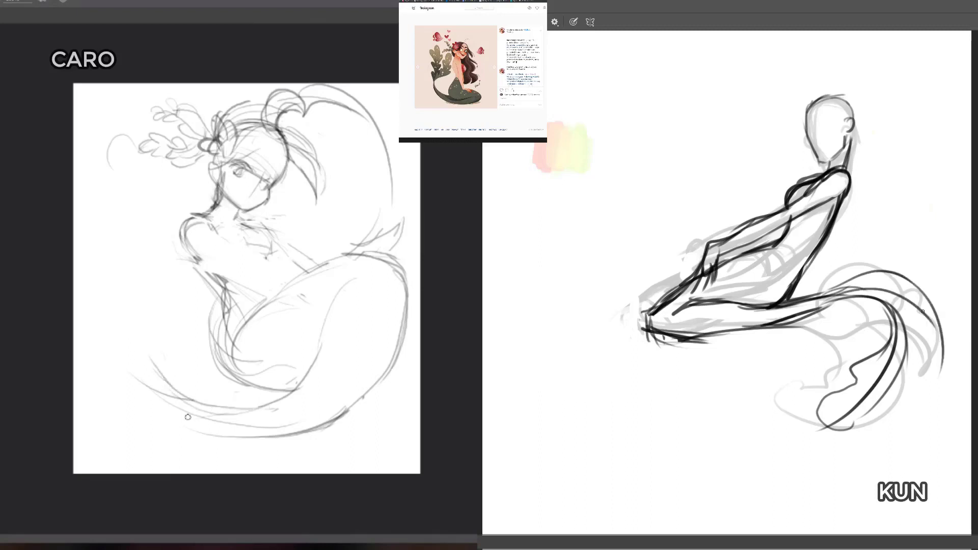
# Step: Outline the dark figure's second fluke lobe with a curled end, and add strokes along the light figure's tail end
pyautogui.moveTo(911, 306); pyautogui.dragTo(917, 377)
pyautogui.moveTo(196, 420); pyautogui.dragTo(156, 402)
pyautogui.moveTo(928, 349); pyautogui.dragTo(899, 416)
pyautogui.moveTo(166, 412); pyautogui.dragTo(153, 398)
pyautogui.moveTo(900, 418); pyautogui.dragTo(917, 445)
pyautogui.moveTo(948, 339); pyautogui.dragTo(922, 441)
pyautogui.moveTo(895, 411)
pyautogui.mouseDown()
pyautogui.moveTo(907, 407)
pyautogui.moveTo(912, 446)
pyautogui.mouseUp()
# Step: Extend the light figure's tail to an upturned tip, and reinforce the edges of the dark figure's second fluke lobe
pyautogui.moveTo(184, 415); pyautogui.dragTo(135, 358)
pyautogui.moveTo(935, 365); pyautogui.dragTo(916, 436)
pyautogui.moveTo(936, 311); pyautogui.dragTo(933, 379)
pyautogui.moveTo(184, 413); pyautogui.dragTo(117, 336)
pyautogui.moveTo(871, 277); pyautogui.dragTo(826, 302)
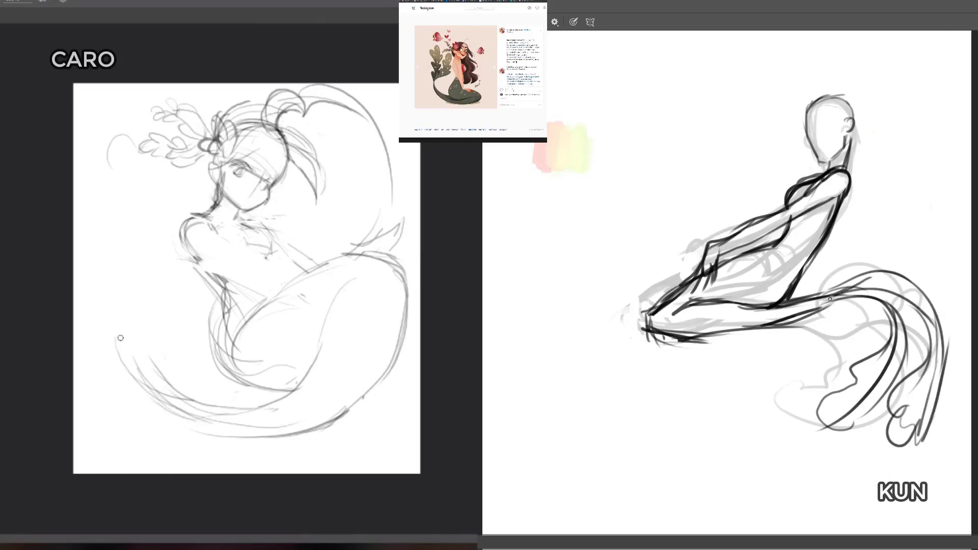
# Step: Sketch rounded fin lobes at the light figure's tail tip, and strengthen the dark figure's tail line ahead of the fluke
pyautogui.moveTo(117, 336); pyautogui.dragTo(142, 356)
pyautogui.moveTo(850, 289); pyautogui.dragTo(723, 327)
pyautogui.moveTo(127, 339)
pyautogui.mouseDown()
pyautogui.moveTo(119, 309)
pyautogui.moveTo(151, 319)
pyautogui.mouseUp()
pyautogui.moveTo(138, 280); pyautogui.dragTo(136, 360)
# Step: Erase the dark figure's knee end and stray lines near the hand, and sketch more fin curves above the light figure's tail tip
pyautogui.press('e')
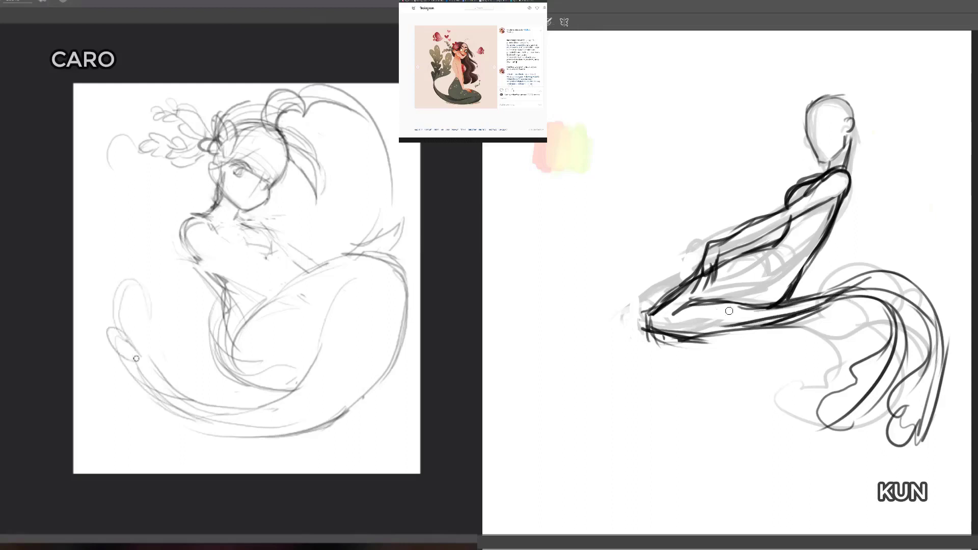
pyautogui.moveTo(653, 306); pyautogui.dragTo(647, 336)
pyautogui.moveTo(147, 332); pyautogui.dragTo(159, 369)
pyautogui.moveTo(648, 336)
pyautogui.mouseDown()
pyautogui.moveTo(672, 350)
pyautogui.moveTo(701, 329)
pyautogui.mouseUp()
pyautogui.moveTo(148, 351); pyautogui.dragTo(163, 310)
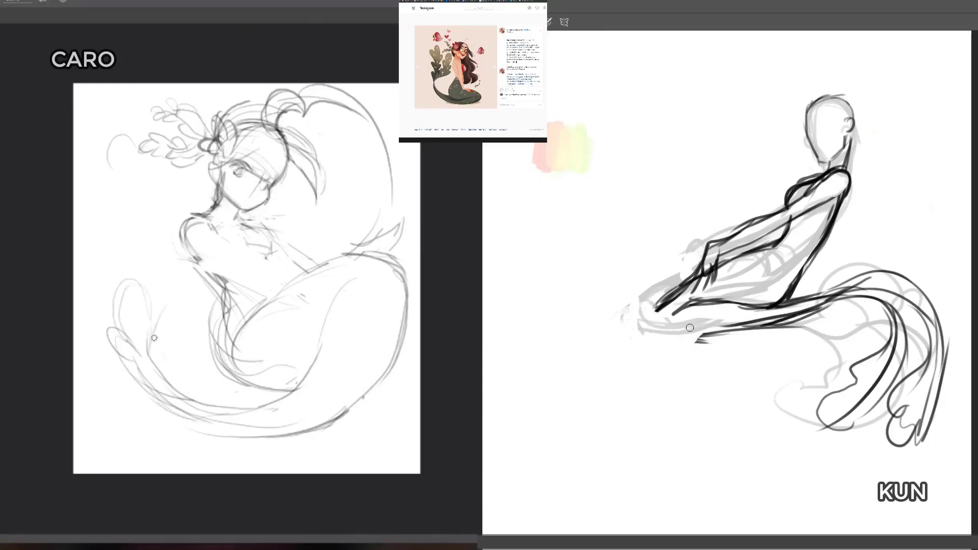
pyautogui.moveTo(707, 299); pyautogui.dragTo(680, 308)
pyautogui.moveTo(153, 333)
pyautogui.mouseDown()
pyautogui.moveTo(173, 304)
pyautogui.moveTo(169, 282)
pyautogui.mouseUp()
pyautogui.moveTo(714, 262); pyautogui.dragTo(705, 293)
pyautogui.moveTo(169, 282)
pyautogui.mouseDown()
pyautogui.moveTo(174, 241)
pyautogui.moveTo(123, 229)
pyautogui.moveTo(139, 255)
pyautogui.moveTo(125, 250)
pyautogui.moveTo(130, 275)
pyautogui.moveTo(145, 273)
pyautogui.moveTo(123, 278)
pyautogui.mouseUp()
# Step: Redraw the dark figure's rounded knee end, and add strokes to the light figure's fin lobes
pyautogui.press('b')
pyautogui.moveTo(680, 294); pyautogui.dragTo(655, 311)
pyautogui.moveTo(118, 292); pyautogui.dragTo(149, 319)
pyautogui.moveTo(649, 315); pyautogui.dragTo(652, 334)
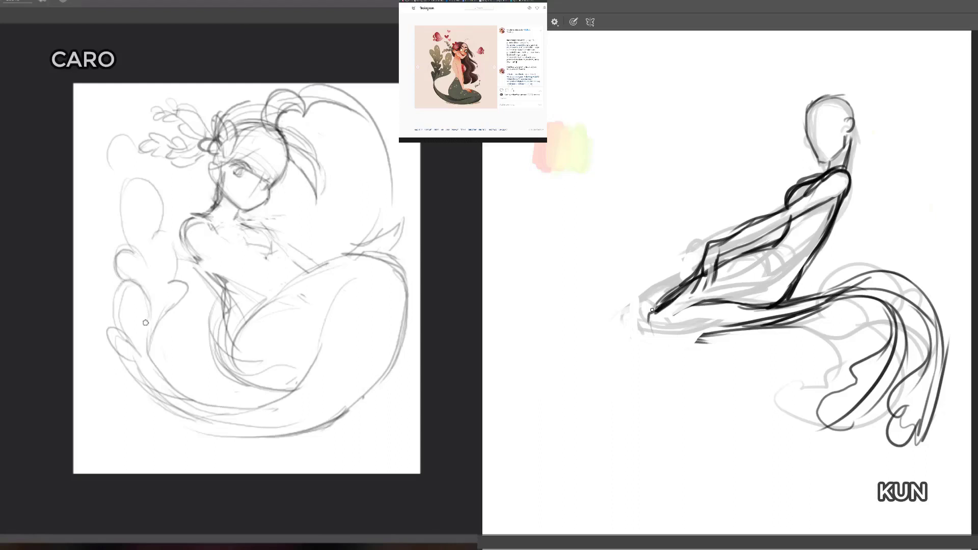
pyautogui.moveTo(148, 318); pyautogui.dragTo(127, 270)
pyautogui.moveTo(652, 333); pyautogui.dragTo(693, 331)
# Step: Draw the dark figure's tail underside from the knee backward, and reinforce the light figure's lower fin lobes
pyautogui.moveTo(656, 338); pyautogui.dragTo(775, 337)
pyautogui.moveTo(130, 278)
pyautogui.mouseDown()
pyautogui.moveTo(119, 331)
pyautogui.moveTo(143, 358)
pyautogui.mouseUp()
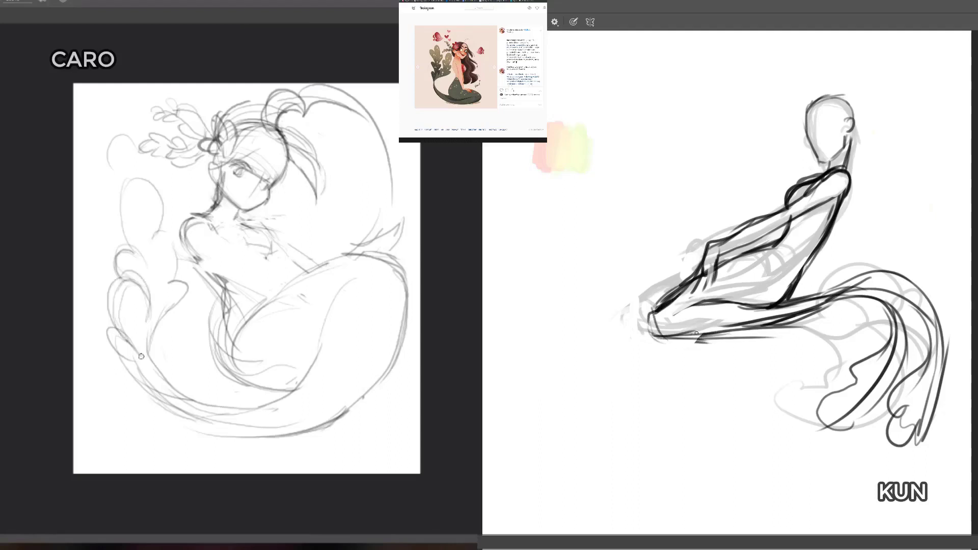
pyautogui.moveTo(696, 335); pyautogui.dragTo(816, 324)
pyautogui.moveTo(127, 341)
pyautogui.mouseDown()
pyautogui.moveTo(144, 358)
pyautogui.moveTo(137, 364)
pyautogui.mouseUp()
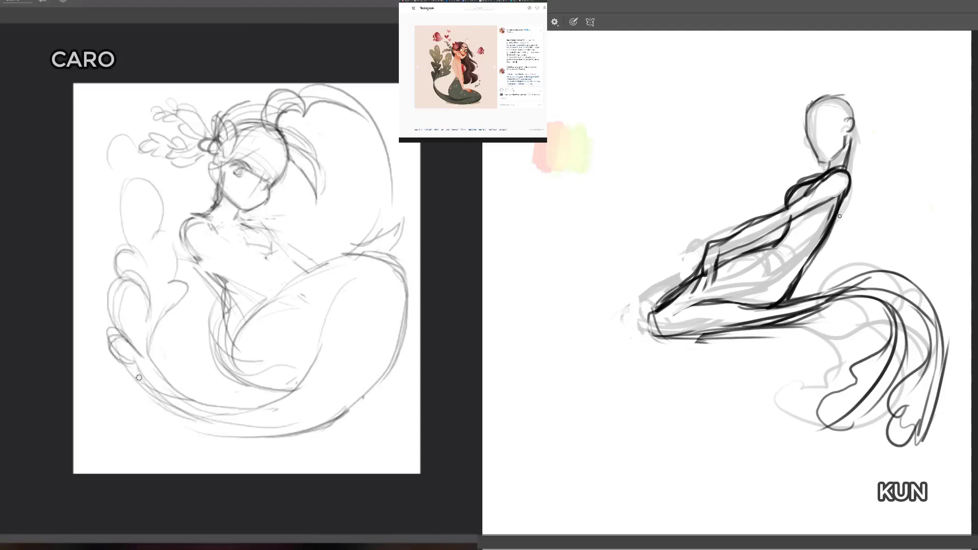
# Step: Erase the light figure's fin lobes and stray chest lines, and erase the underside of the dark figure's upper arm
pyautogui.press('e')
pyautogui.moveTo(112, 224)
pyautogui.mouseDown()
pyautogui.moveTo(111, 282)
pyautogui.moveTo(156, 342)
pyautogui.moveTo(140, 282)
pyautogui.moveTo(145, 191)
pyautogui.moveTo(172, 284)
pyautogui.mouseUp()
pyautogui.moveTo(835, 205); pyautogui.dragTo(838, 189)
pyautogui.moveTo(173, 284)
pyautogui.mouseDown()
pyautogui.moveTo(194, 317)
pyautogui.moveTo(171, 347)
pyautogui.moveTo(172, 243)
pyautogui.mouseUp()
pyautogui.moveTo(841, 186)
pyautogui.mouseDown()
pyautogui.moveTo(832, 220)
pyautogui.moveTo(803, 198)
pyautogui.moveTo(794, 212)
pyautogui.moveTo(802, 213)
pyautogui.mouseUp()
pyautogui.moveTo(249, 255); pyautogui.dragTo(237, 242)
pyautogui.moveTo(802, 213); pyautogui.dragTo(832, 196)
pyautogui.moveTo(236, 243); pyautogui.dragTo(216, 247)
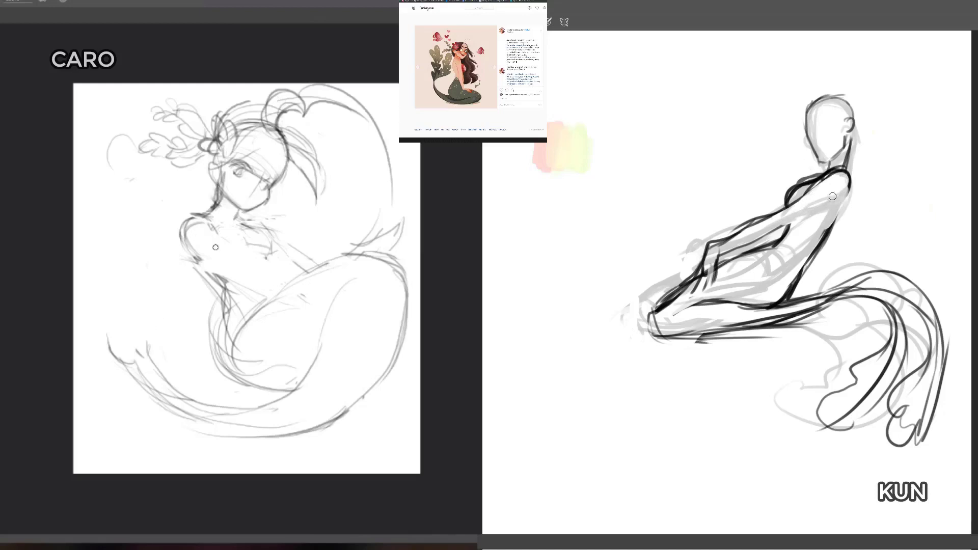
# Step: Redraw the edges of the dark figure's arm from shoulder to hand, and the light figure's arm lines across the torso
pyautogui.press('b')
pyautogui.moveTo(798, 217)
pyautogui.mouseDown()
pyautogui.moveTo(852, 191)
pyautogui.moveTo(717, 241)
pyautogui.moveTo(706, 290)
pyautogui.moveTo(684, 285)
pyautogui.moveTo(690, 295)
pyautogui.moveTo(696, 287)
pyautogui.mouseUp()
pyautogui.moveTo(716, 254); pyautogui.dragTo(798, 219)
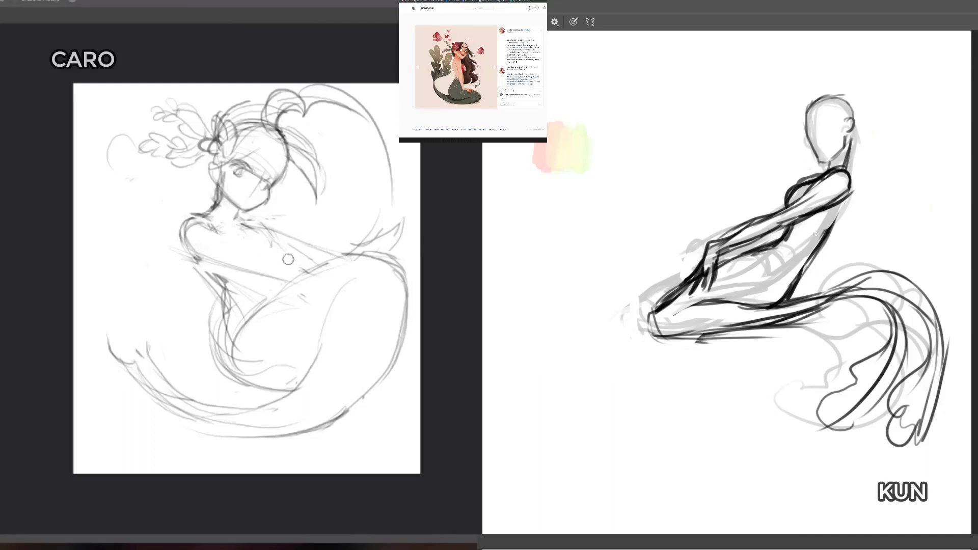
# Step: Redraw the dark figure's back as a smooth curve from shoulder to hip, and rework the light figure's waist line
pyautogui.moveTo(791, 295); pyautogui.dragTo(814, 257)
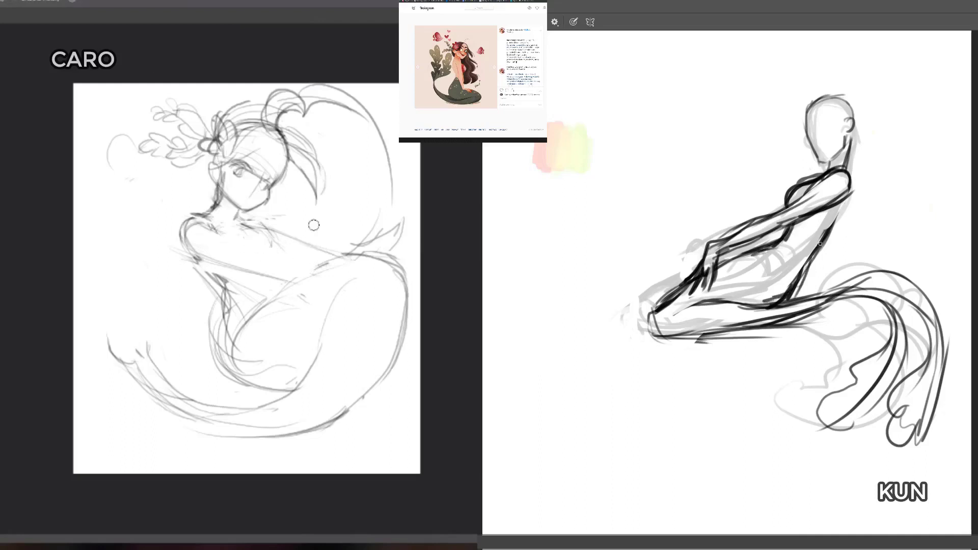
pyautogui.moveTo(790, 288)
pyautogui.mouseDown()
pyautogui.moveTo(832, 222)
pyautogui.moveTo(821, 255)
pyautogui.mouseUp()
pyautogui.press('b')
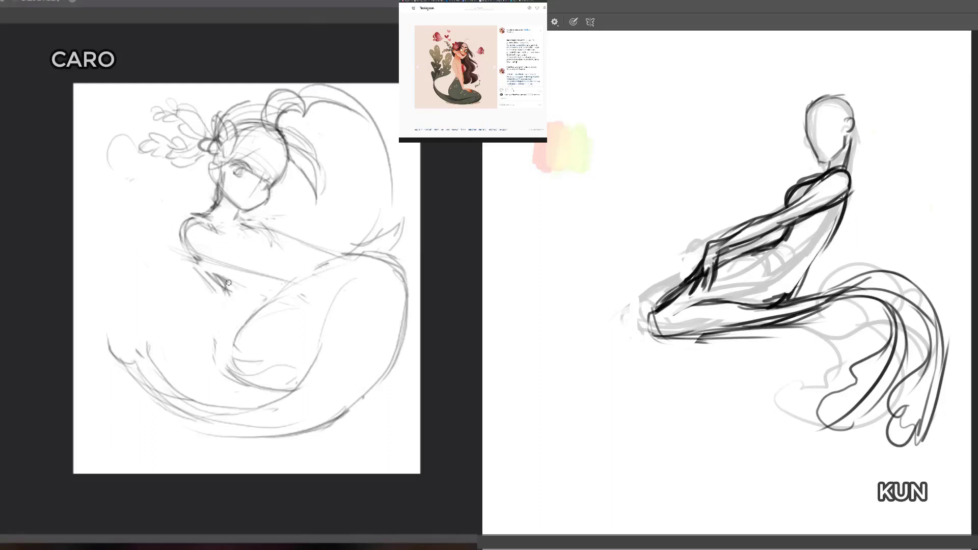
pyautogui.moveTo(850, 187); pyautogui.dragTo(818, 254)
pyautogui.moveTo(839, 222)
pyautogui.mouseDown()
pyautogui.moveTo(787, 297)
pyautogui.moveTo(761, 306)
pyautogui.mouseUp()
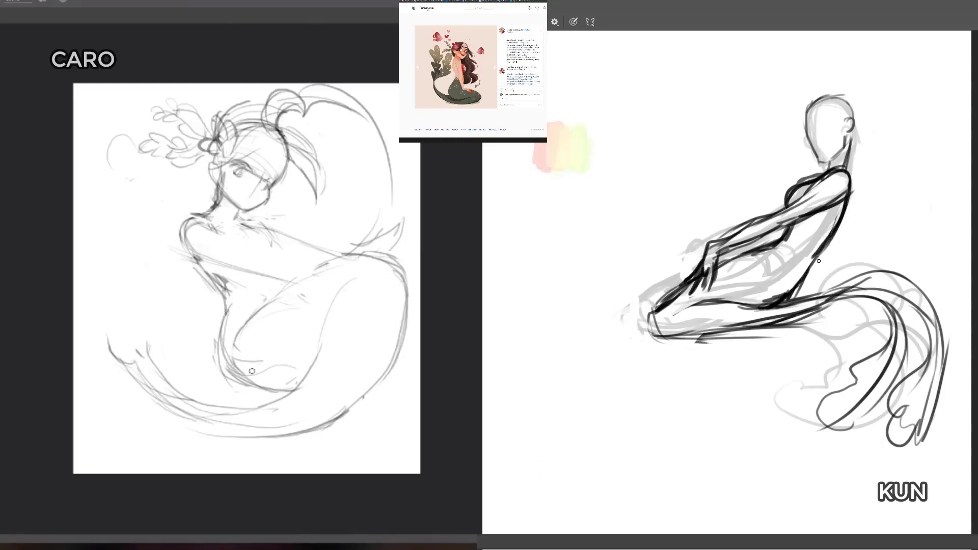
# Step: Erase the light figure's inner tail edge and upper thigh lines, and redraw the thigh as one rounded curve
pyautogui.press('e')
pyautogui.moveTo(247, 359)
pyautogui.mouseDown()
pyautogui.moveTo(305, 274)
pyautogui.moveTo(316, 357)
pyautogui.mouseUp()
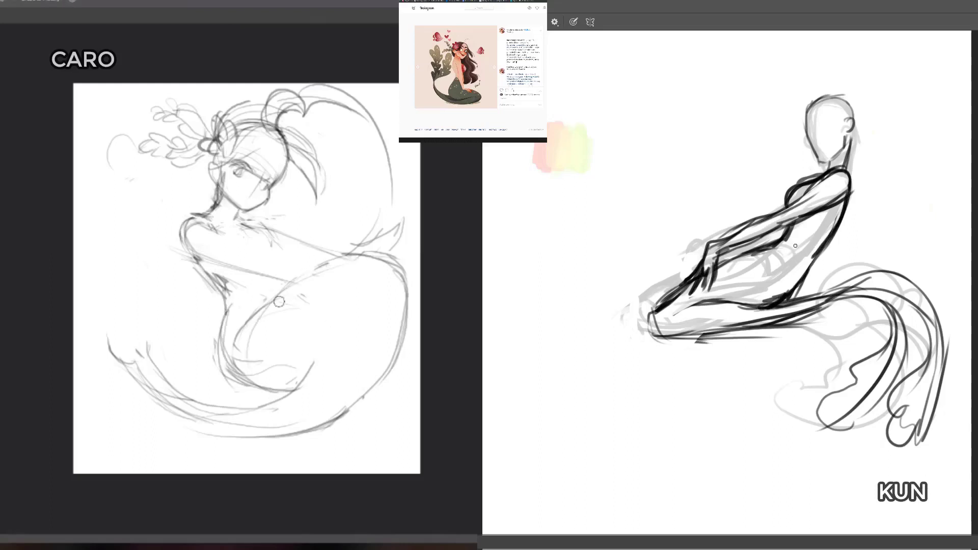
pyautogui.moveTo(279, 301); pyautogui.dragTo(327, 263)
pyautogui.press('b')
pyautogui.moveTo(255, 354)
pyautogui.mouseDown()
pyautogui.moveTo(352, 254)
pyautogui.moveTo(365, 278)
pyautogui.moveTo(338, 257)
pyautogui.moveTo(417, 281)
pyautogui.mouseUp()
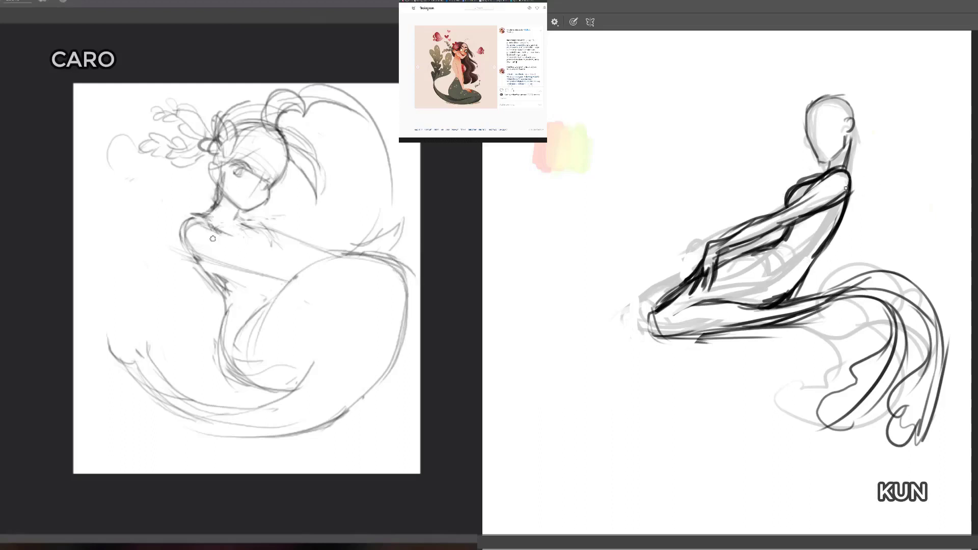
# Step: Erase the lower line of the light figure's arm and the old shoulder strokes
pyautogui.press('e')
pyautogui.moveTo(202, 261); pyautogui.dragTo(286, 280)
pyautogui.press('b')
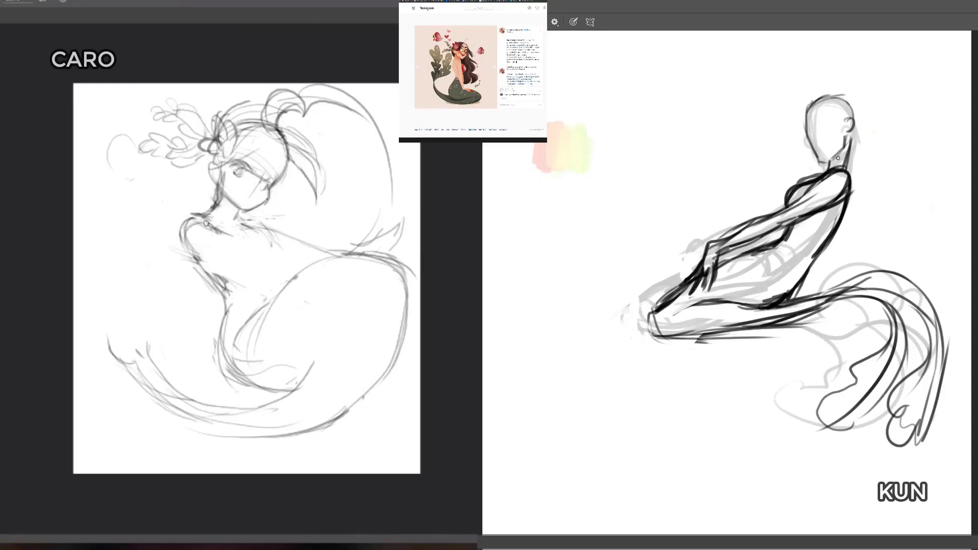
pyautogui.press('e')
pyautogui.moveTo(206, 224)
pyautogui.mouseDown()
pyautogui.moveTo(222, 238)
pyautogui.moveTo(185, 251)
pyautogui.moveTo(197, 257)
pyautogui.mouseUp()
# Step: Sketch a wider shoulder on the light figure, and add a chest curve and a line for the far arm
pyautogui.press('b')
pyautogui.moveTo(187, 252)
pyautogui.mouseDown()
pyautogui.moveTo(174, 221)
pyautogui.moveTo(198, 216)
pyautogui.mouseUp()
pyautogui.moveTo(197, 210)
pyautogui.mouseDown()
pyautogui.moveTo(171, 212)
pyautogui.moveTo(184, 256)
pyautogui.mouseUp()
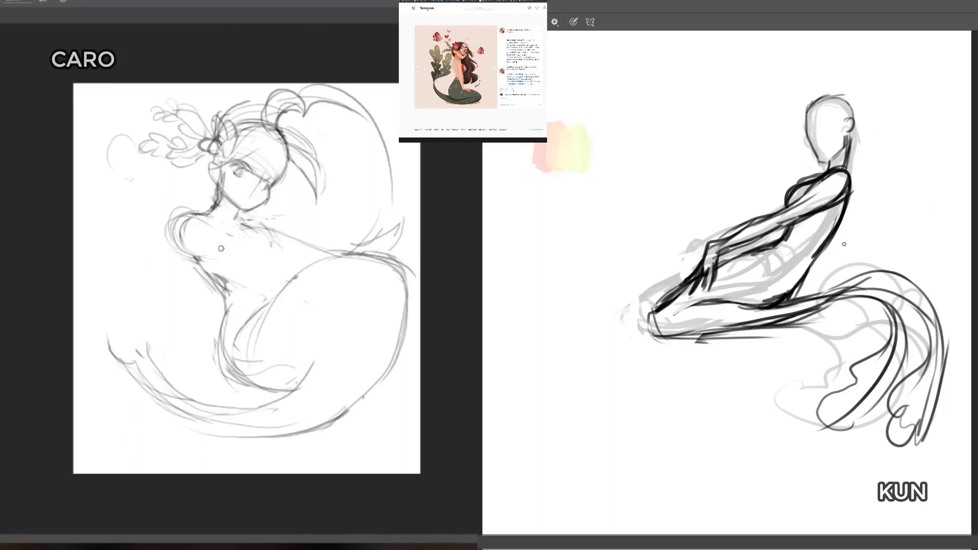
pyautogui.moveTo(223, 240); pyautogui.dragTo(266, 279)
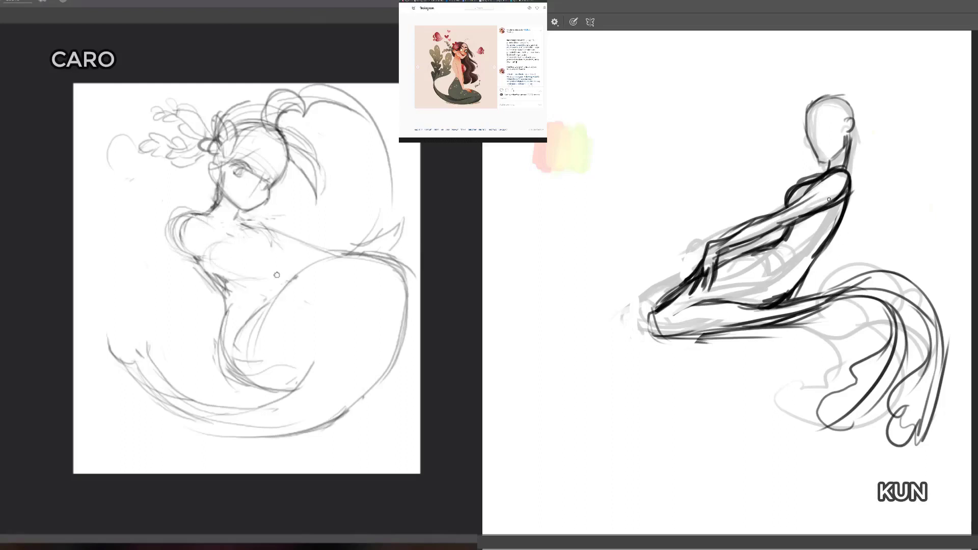
pyautogui.moveTo(251, 233)
pyautogui.mouseDown()
pyautogui.moveTo(228, 286)
pyautogui.moveTo(223, 239)
pyautogui.moveTo(217, 243)
pyautogui.moveTo(240, 269)
pyautogui.moveTo(234, 258)
pyautogui.moveTo(263, 261)
pyautogui.moveTo(252, 246)
pyautogui.moveTo(299, 248)
pyautogui.moveTo(235, 246)
pyautogui.moveTo(323, 261)
pyautogui.mouseUp()
# Step: Erase the light figure's chest curve and the inner shoulder and upper-arm lines
pyautogui.press('e')
pyautogui.moveTo(215, 240); pyautogui.dragTo(243, 269)
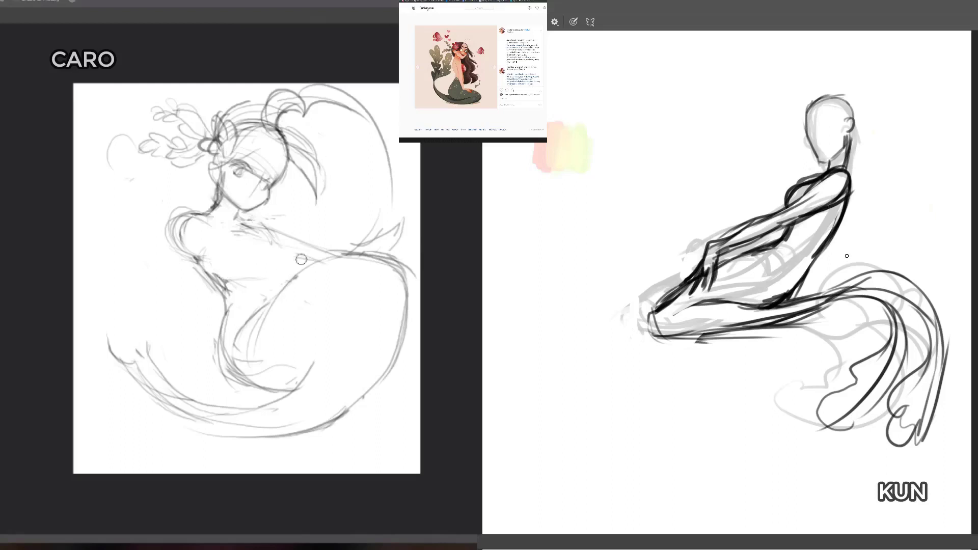
pyautogui.moveTo(215, 220)
pyautogui.mouseDown()
pyautogui.moveTo(188, 255)
pyautogui.moveTo(214, 231)
pyautogui.moveTo(273, 226)
pyautogui.mouseUp()
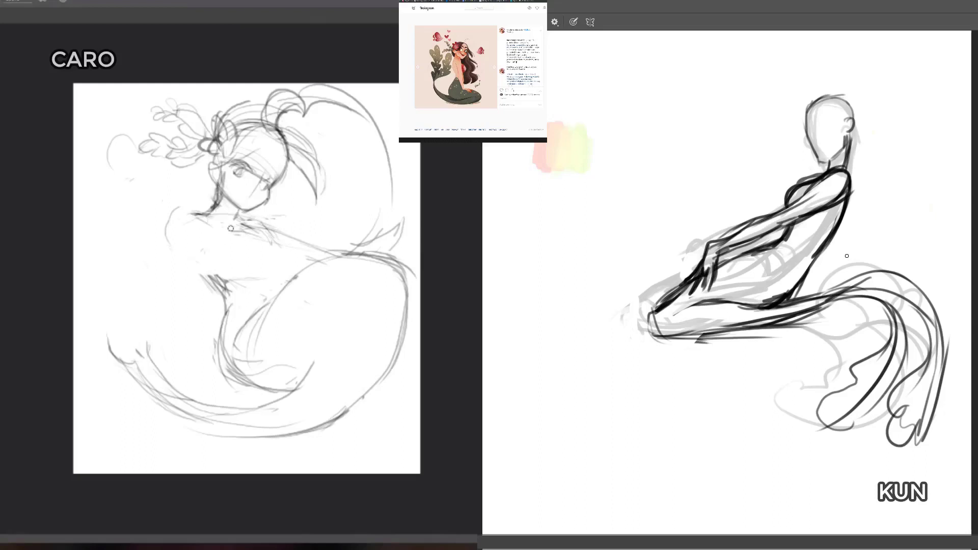
# Step: Redraw the light figure's shoulder and bent arm across the torso, and erase the thigh's upper curve beside it
pyautogui.moveTo(201, 213)
pyautogui.mouseDown()
pyautogui.moveTo(262, 220)
pyautogui.moveTo(220, 219)
pyautogui.moveTo(195, 271)
pyautogui.moveTo(203, 218)
pyautogui.moveTo(189, 265)
pyautogui.moveTo(289, 284)
pyautogui.mouseUp()
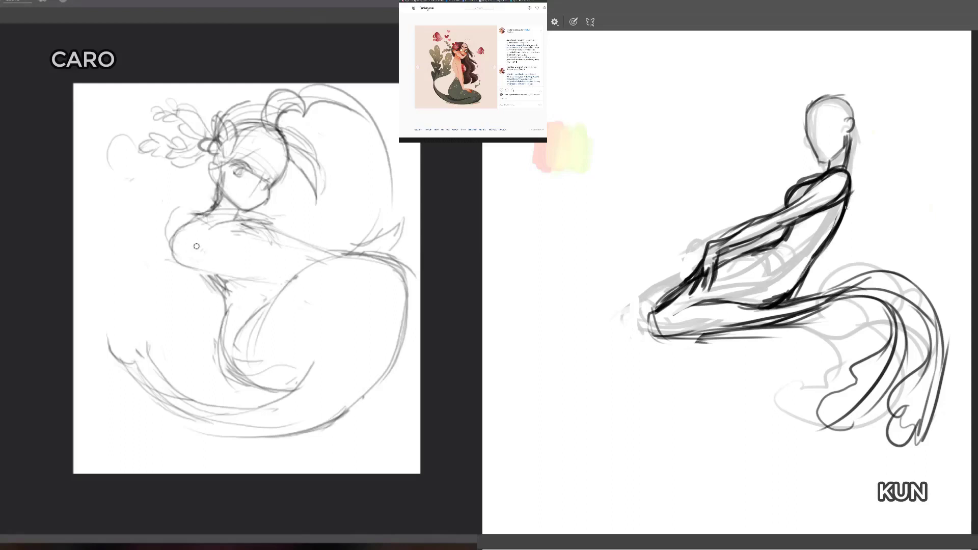
pyautogui.moveTo(178, 250); pyautogui.dragTo(276, 285)
pyautogui.moveTo(174, 246); pyautogui.dragTo(284, 287)
pyautogui.moveTo(176, 242); pyautogui.dragTo(289, 276)
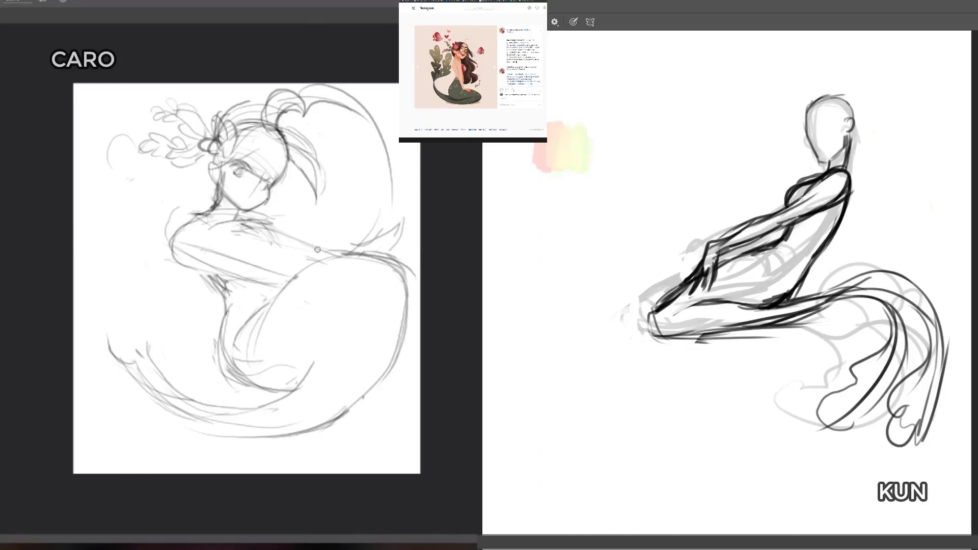
pyautogui.moveTo(277, 230)
pyautogui.mouseDown()
pyautogui.moveTo(331, 265)
pyautogui.moveTo(311, 193)
pyautogui.moveTo(270, 316)
pyautogui.moveTo(289, 290)
pyautogui.moveTo(378, 249)
pyautogui.moveTo(319, 263)
pyautogui.moveTo(405, 289)
pyautogui.mouseUp()
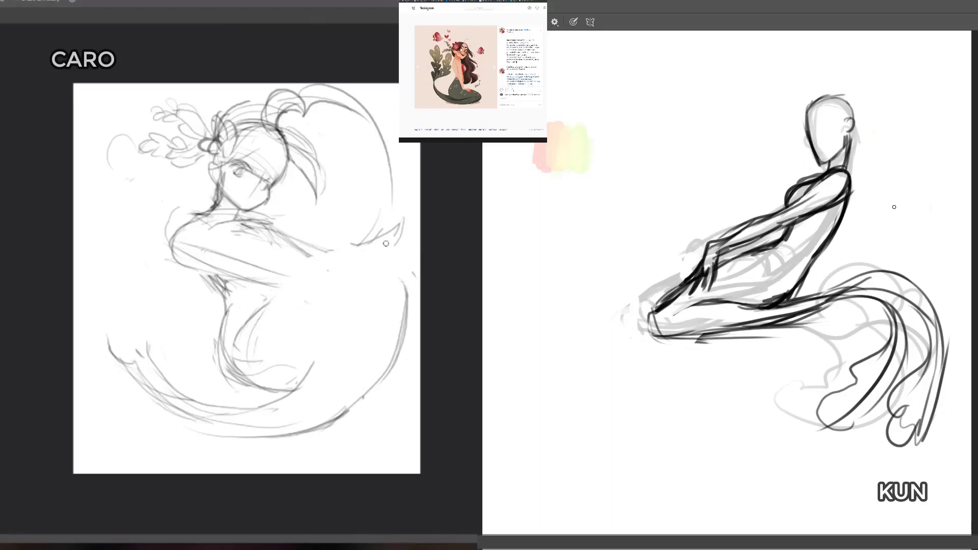
pyautogui.press('b')
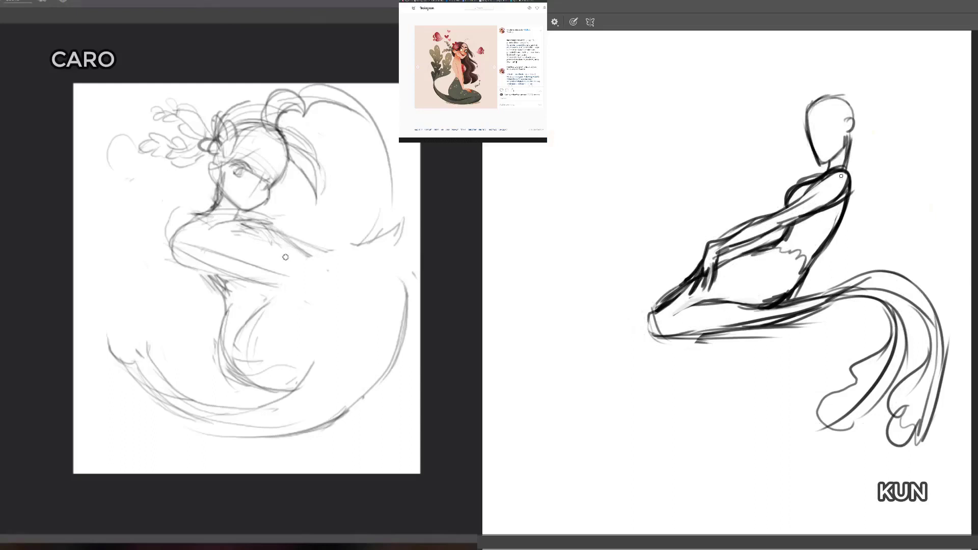
# Step: Erase the light figure's bent arm and shoulder curve, and redraw the shoulder and arm with fainter lines
pyautogui.moveTo(284, 259)
pyautogui.mouseDown()
pyautogui.moveTo(188, 272)
pyautogui.moveTo(164, 251)
pyautogui.moveTo(169, 241)
pyautogui.moveTo(277, 283)
pyautogui.mouseUp()
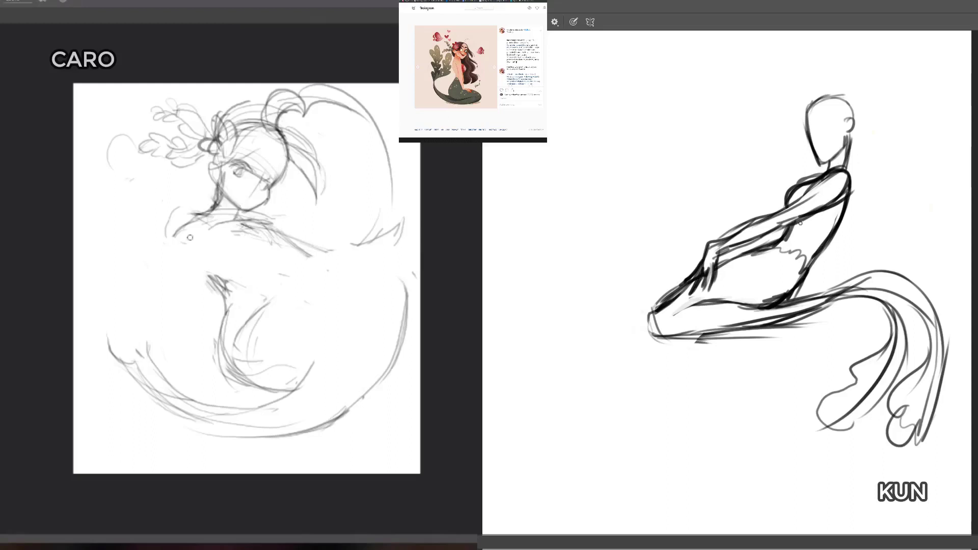
pyautogui.moveTo(176, 235)
pyautogui.mouseDown()
pyautogui.moveTo(182, 260)
pyautogui.moveTo(190, 267)
pyautogui.moveTo(199, 225)
pyautogui.moveTo(179, 255)
pyautogui.moveTo(199, 263)
pyautogui.moveTo(173, 257)
pyautogui.moveTo(266, 283)
pyautogui.moveTo(186, 269)
pyautogui.moveTo(165, 242)
pyautogui.moveTo(285, 292)
pyautogui.mouseUp()
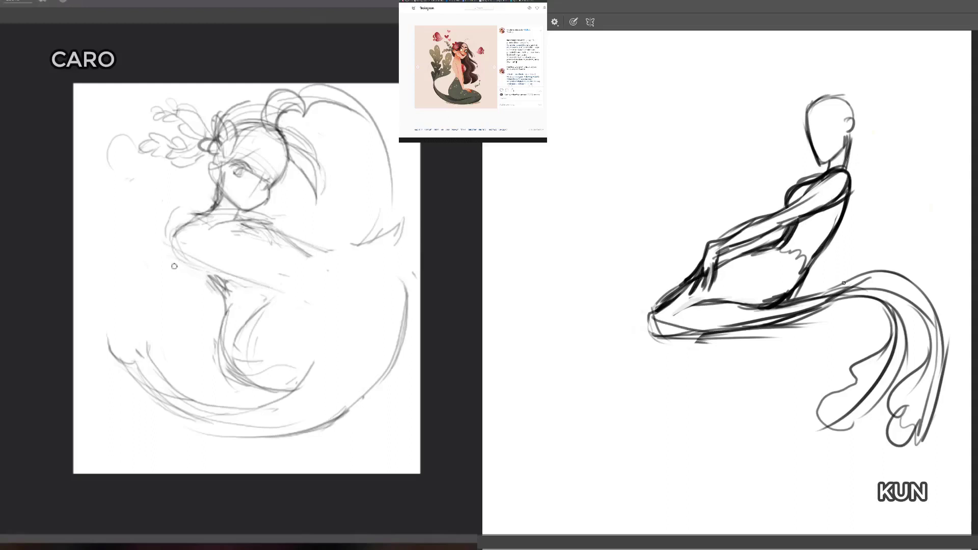
pyautogui.moveTo(176, 250); pyautogui.dragTo(259, 282)
pyautogui.moveTo(177, 251); pyautogui.dragTo(315, 261)
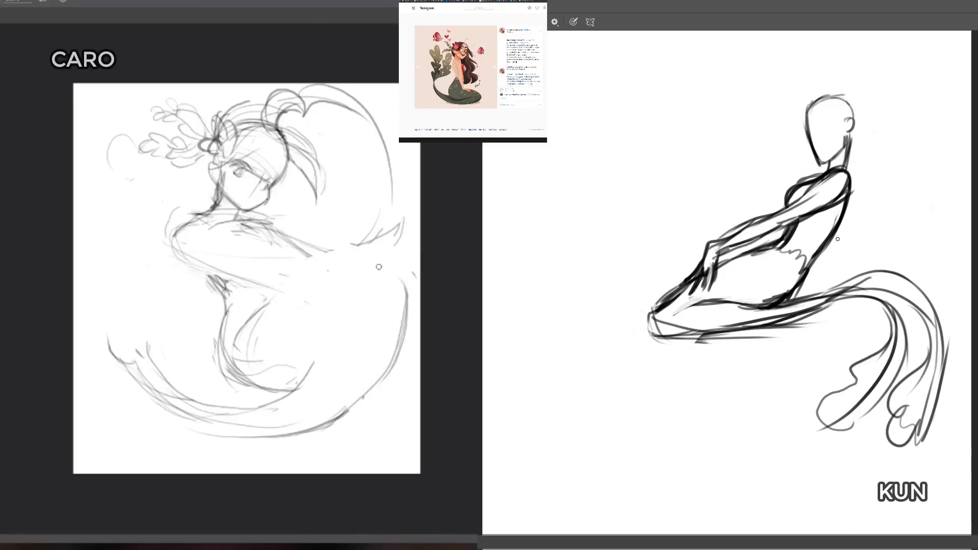
# Step: Shift the whole light sketch slightly toward the canvas's left edge, and erase the upper part of the tail's outer curve
pyautogui.hotkey('ctrl', 't')
pyautogui.moveTo(373, 289)
pyautogui.mouseDown()
pyautogui.moveTo(332, 296)
pyautogui.moveTo(357, 290)
pyautogui.moveTo(395, 306)
pyautogui.mouseUp()
pyautogui.press('Return')
pyautogui.press('e')
pyautogui.moveTo(382, 272); pyautogui.dragTo(390, 279)
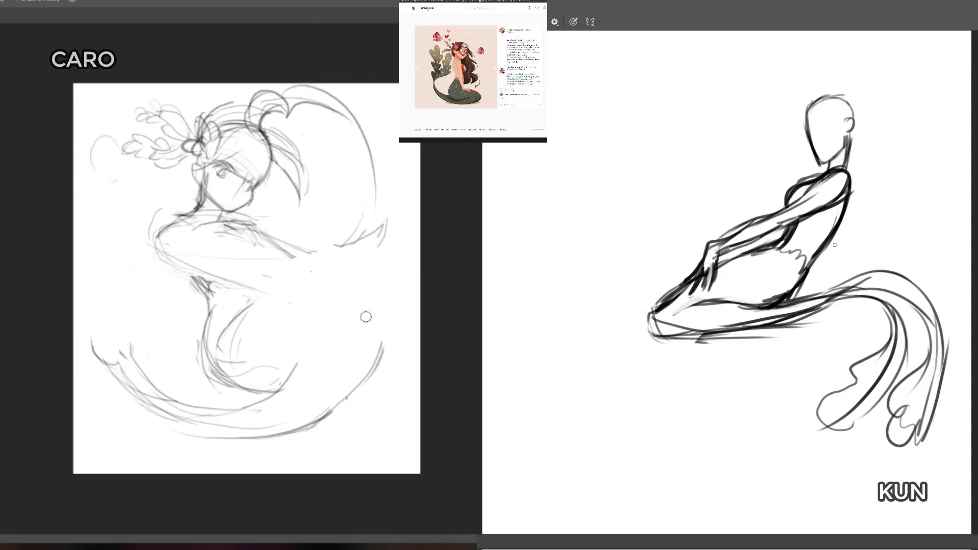
# Step: Erase the light figure's rounded shoulder and the start of its upper arm
pyautogui.moveTo(264, 295); pyautogui.dragTo(248, 298)
pyautogui.press('b')
pyautogui.moveTo(163, 248)
pyautogui.mouseDown()
pyautogui.moveTo(153, 212)
pyautogui.moveTo(181, 217)
pyautogui.moveTo(173, 213)
pyautogui.mouseUp()
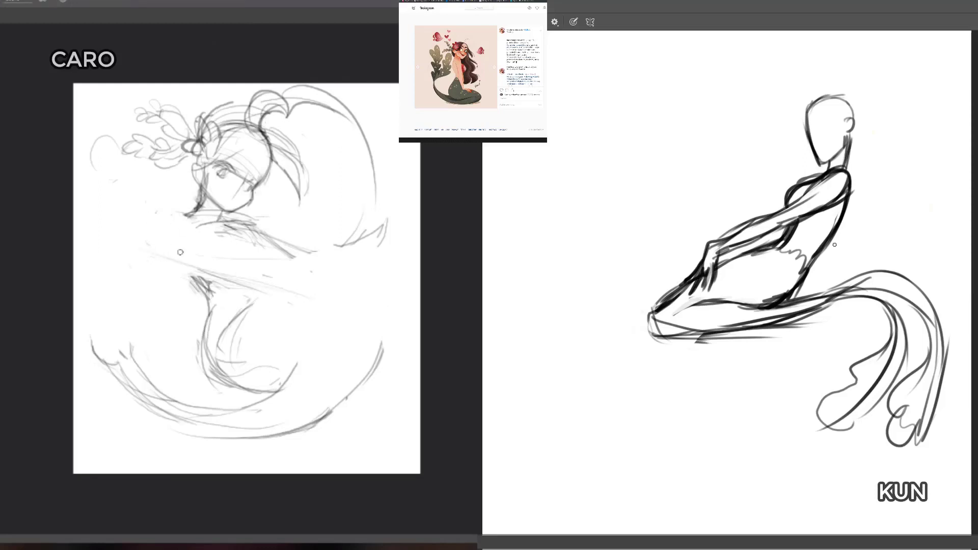
# Step: Sketch new arm lines across the light figure's torso, redraw the rounded shoulder, and thin the waist line
pyautogui.moveTo(214, 245); pyautogui.dragTo(313, 283)
pyautogui.moveTo(238, 213); pyautogui.dragTo(308, 253)
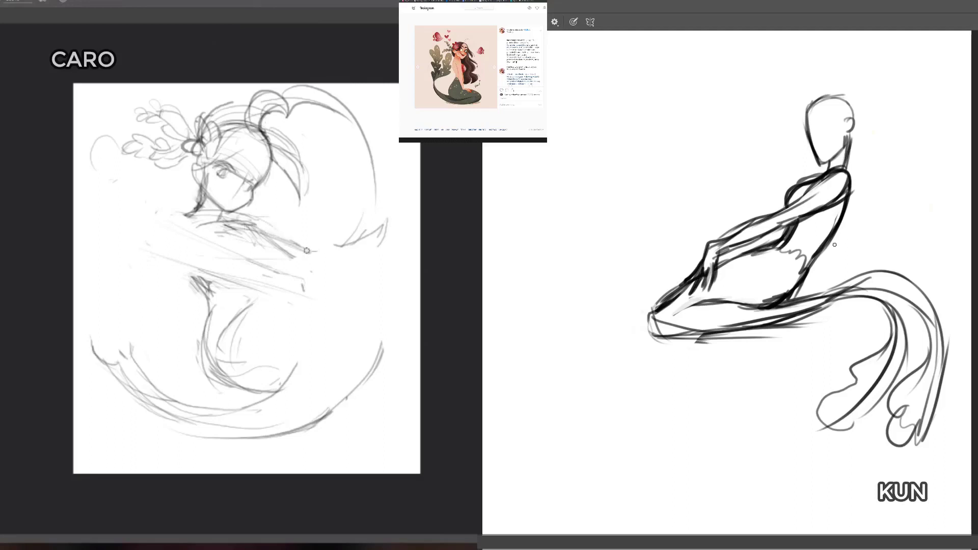
pyautogui.moveTo(189, 208); pyautogui.dragTo(168, 255)
pyautogui.moveTo(211, 301); pyautogui.dragTo(239, 361)
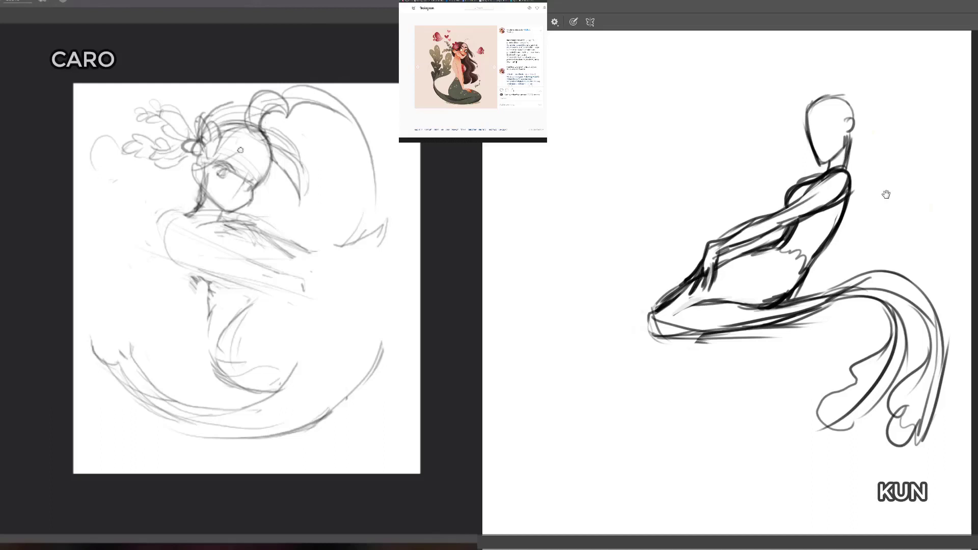
# Step: Transform the dark figure, enlarging it and repositioning it to fill more of its canvas
pyautogui.moveTo(887, 194); pyautogui.dragTo(887, 194)
pyautogui.press('e')
pyautogui.moveTo(781, 242); pyautogui.dragTo(790, 226)
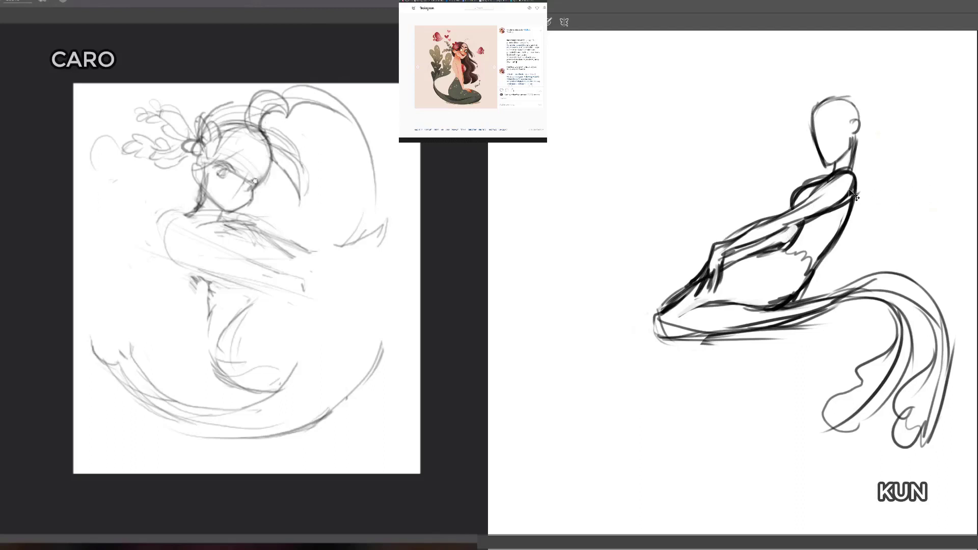
pyautogui.moveTo(850, 193); pyautogui.dragTo(779, 217)
pyautogui.hotkey('ctrl', 't')
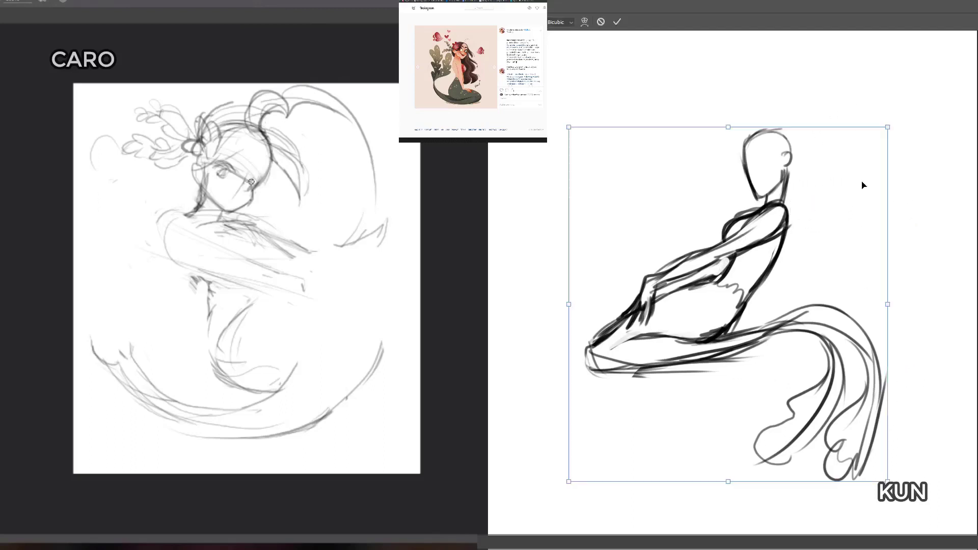
pyautogui.moveTo(885, 129); pyautogui.dragTo(950, 58)
pyautogui.moveTo(838, 159); pyautogui.dragTo(790, 192)
pyautogui.moveTo(903, 89); pyautogui.dragTo(912, 81)
pyautogui.moveTo(788, 204); pyautogui.dragTo(802, 194)
pyautogui.press('Return')
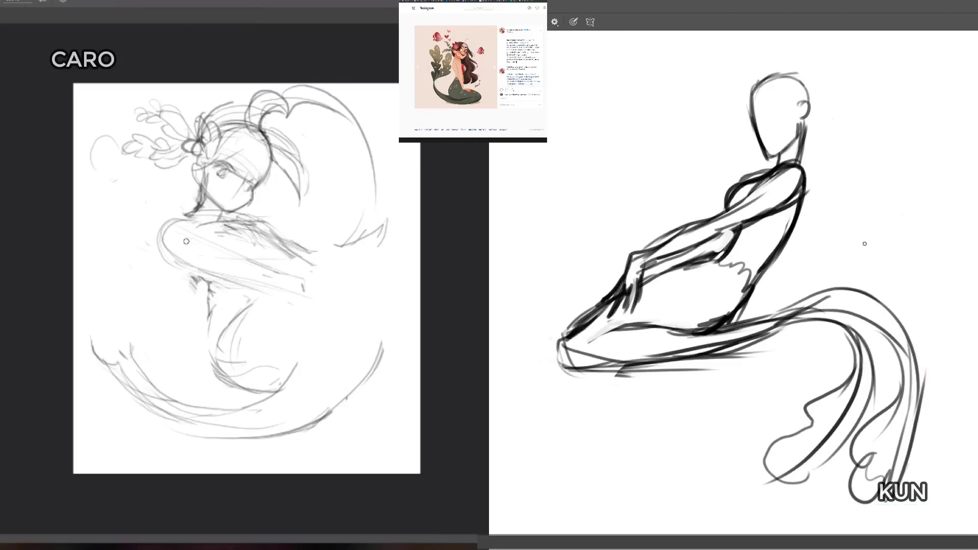
# Step: Try heavier strokes along the light figure's arm and clear the dark sketch from its canvas
pyautogui.moveTo(185, 235)
pyautogui.mouseDown()
pyautogui.moveTo(215, 250)
pyautogui.moveTo(216, 274)
pyautogui.moveTo(256, 264)
pyautogui.mouseUp()
pyautogui.press('Delete')
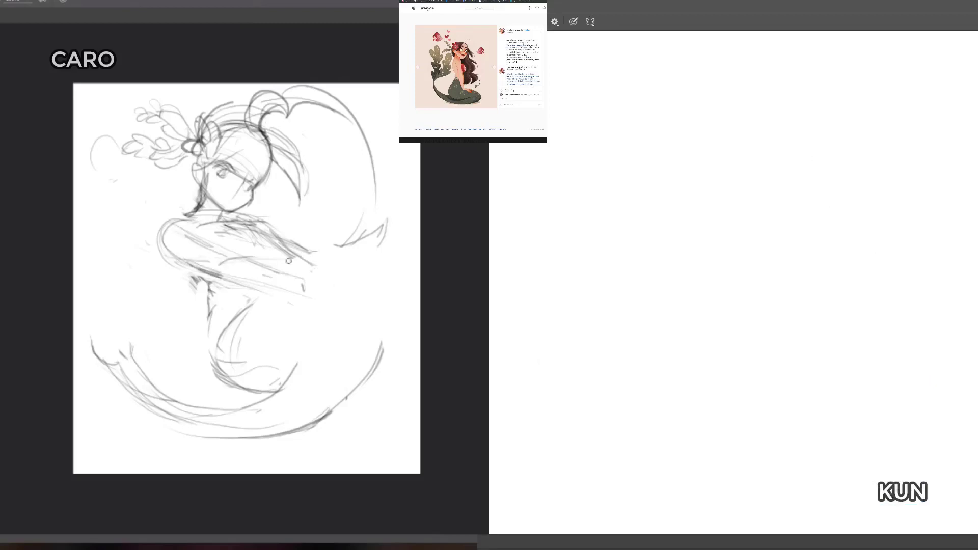
pyautogui.press('e')
pyautogui.moveTo(200, 252)
pyautogui.mouseDown()
pyautogui.moveTo(303, 285)
pyautogui.moveTo(239, 274)
pyautogui.moveTo(234, 251)
pyautogui.mouseUp()
pyautogui.press('b')
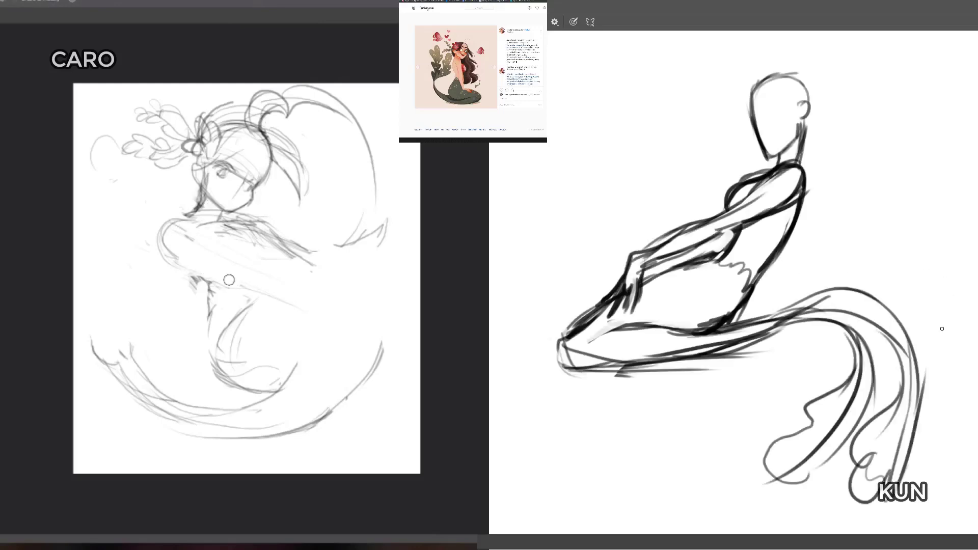
# Step: Erase the light figure's underarm outline and the middle section of the dark figure's thigh and hip lines
pyautogui.press('b')
pyautogui.press('e')
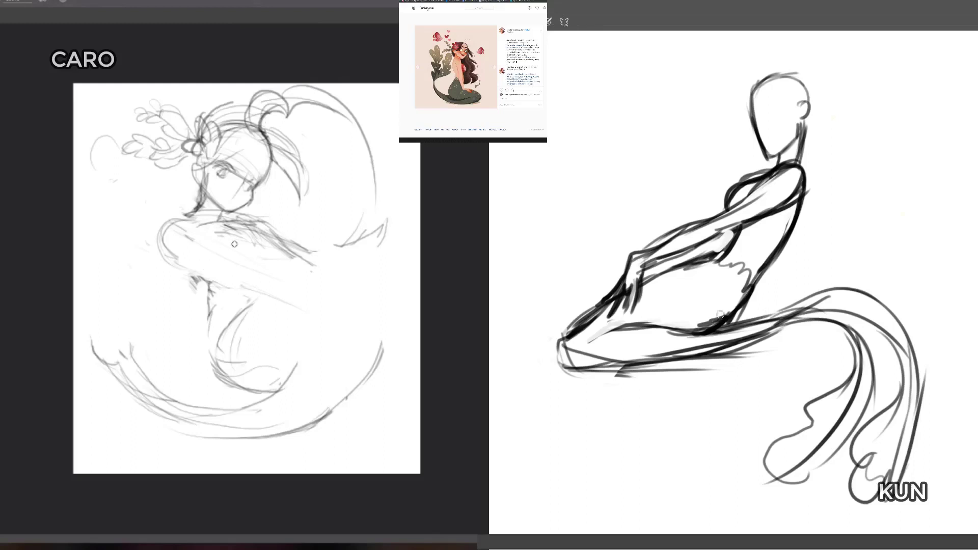
pyautogui.press('e')
pyautogui.moveTo(182, 266); pyautogui.dragTo(201, 292)
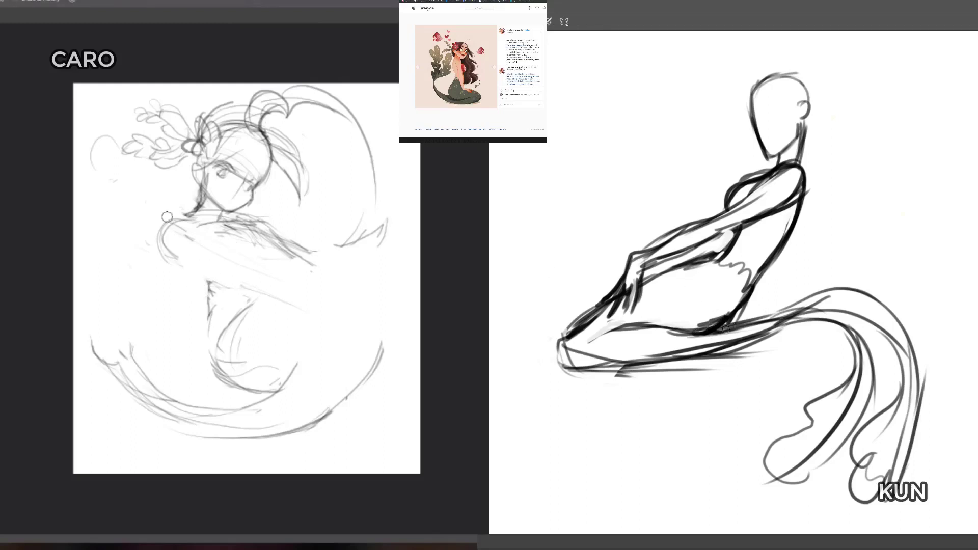
pyautogui.moveTo(729, 313)
pyautogui.mouseDown()
pyautogui.moveTo(673, 352)
pyautogui.moveTo(611, 364)
pyautogui.moveTo(733, 346)
pyautogui.mouseUp()
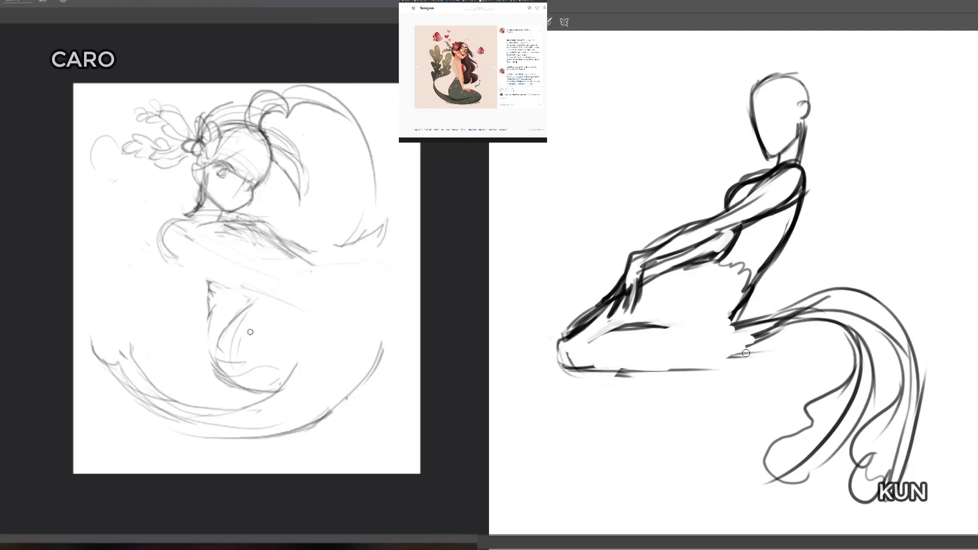
# Step: Sketch the light figure's tail as a large outer loop rising past the hip and curving down to the lower body
pyautogui.moveTo(250, 332); pyautogui.dragTo(419, 261)
pyautogui.moveTo(419, 332)
pyautogui.mouseDown()
pyautogui.moveTo(371, 410)
pyautogui.moveTo(257, 447)
pyautogui.mouseUp()
pyautogui.moveTo(367, 414)
pyautogui.mouseDown()
pyautogui.moveTo(429, 278)
pyautogui.moveTo(406, 330)
pyautogui.moveTo(414, 264)
pyautogui.mouseUp()
pyautogui.moveTo(395, 340); pyautogui.dragTo(380, 253)
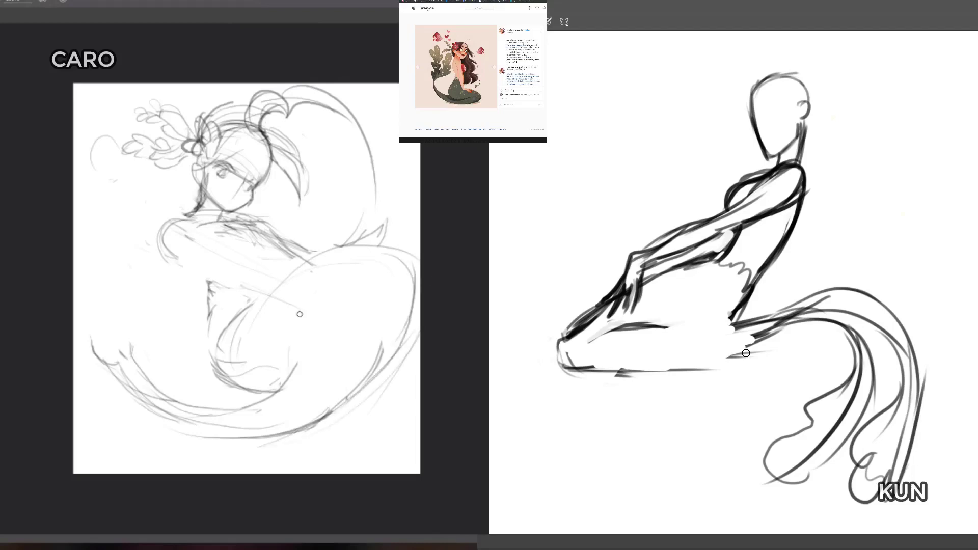
# Step: Add the inner curve of the light figure's looping tail and reinforce its lower outer edge
pyautogui.moveTo(326, 269); pyautogui.dragTo(299, 372)
pyautogui.moveTo(310, 305); pyautogui.dragTo(261, 399)
pyautogui.moveTo(332, 410); pyautogui.dragTo(398, 345)
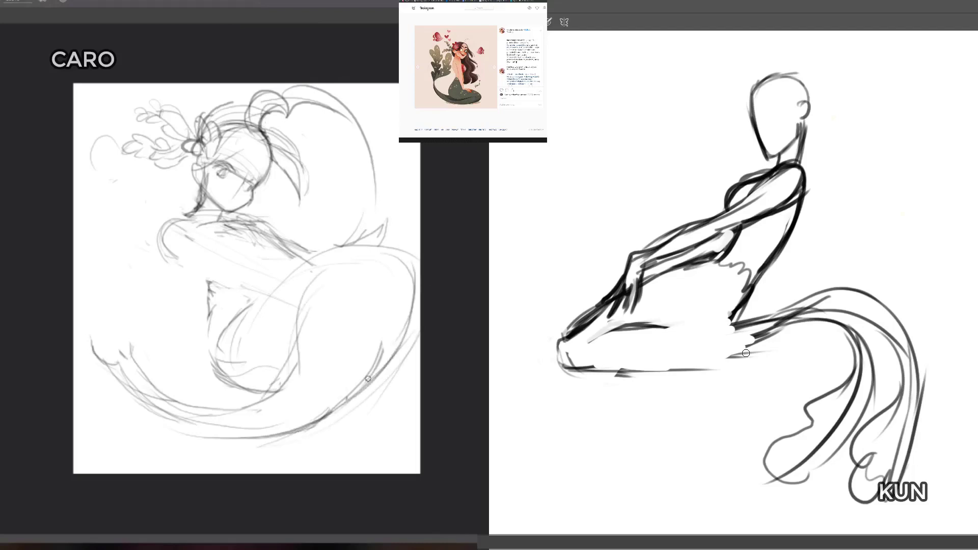
pyautogui.moveTo(354, 390)
pyautogui.mouseDown()
pyautogui.moveTo(409, 325)
pyautogui.moveTo(364, 376)
pyautogui.mouseUp()
# Step: Soften the light tail's heavy outer edge, and erase the dark figure's remaining thigh, knee and lower hip lines
pyautogui.press('e')
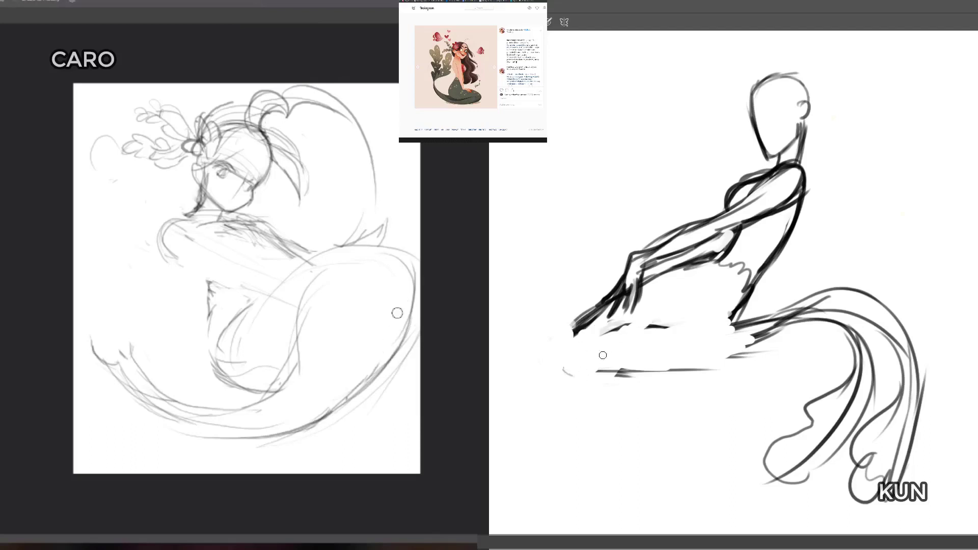
pyautogui.moveTo(397, 312)
pyautogui.mouseDown()
pyautogui.moveTo(367, 373)
pyautogui.moveTo(404, 328)
pyautogui.moveTo(310, 415)
pyautogui.moveTo(407, 316)
pyautogui.mouseUp()
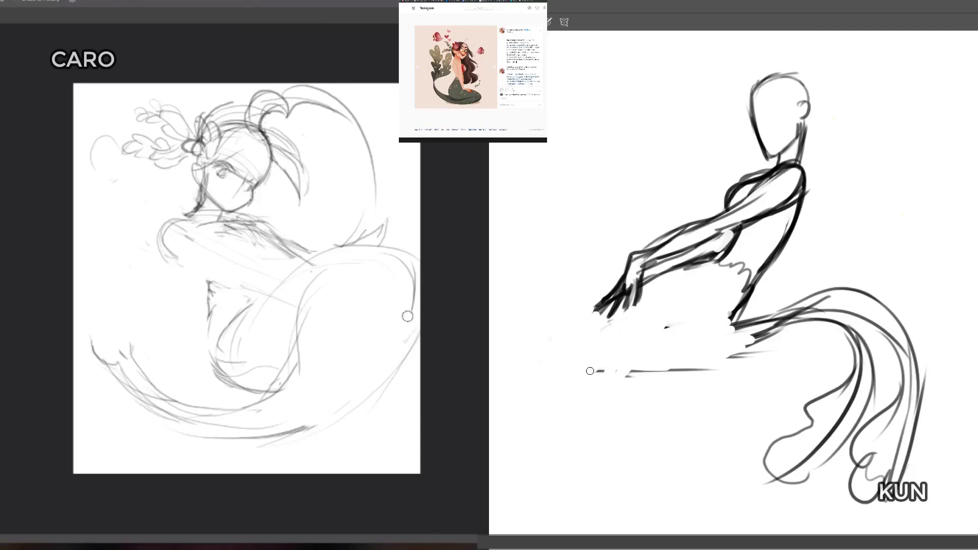
pyautogui.moveTo(589, 370)
pyautogui.mouseDown()
pyautogui.moveTo(649, 366)
pyautogui.moveTo(631, 348)
pyautogui.moveTo(650, 384)
pyautogui.mouseUp()
pyautogui.moveTo(732, 324)
pyautogui.mouseDown()
pyautogui.moveTo(746, 302)
pyautogui.moveTo(746, 326)
pyautogui.mouseUp()
# Step: Sketch the dark figure's rounded knee, the folded tail beneath the thigh, and the hip line down from the back
pyautogui.press('b')
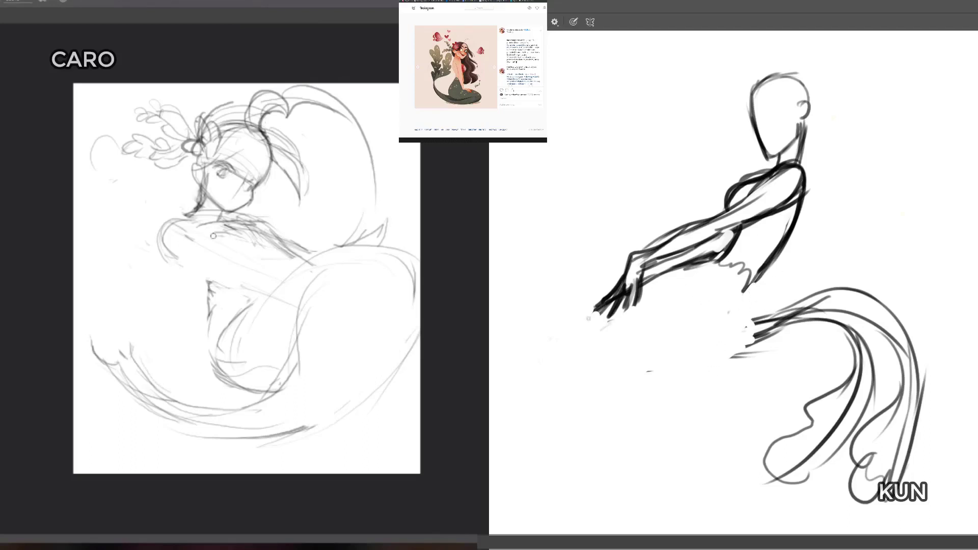
pyautogui.moveTo(596, 308)
pyautogui.mouseDown()
pyautogui.moveTo(574, 347)
pyautogui.moveTo(586, 340)
pyautogui.mouseUp()
pyautogui.moveTo(606, 303)
pyautogui.mouseDown()
pyautogui.moveTo(584, 346)
pyautogui.moveTo(586, 376)
pyautogui.moveTo(655, 387)
pyautogui.moveTo(817, 322)
pyautogui.mouseUp()
pyautogui.moveTo(766, 274)
pyautogui.mouseDown()
pyautogui.moveTo(633, 365)
pyautogui.moveTo(679, 359)
pyautogui.moveTo(726, 310)
pyautogui.moveTo(802, 318)
pyautogui.mouseUp()
pyautogui.moveTo(799, 204)
pyautogui.mouseDown()
pyautogui.moveTo(761, 280)
pyautogui.moveTo(649, 376)
pyautogui.mouseUp()
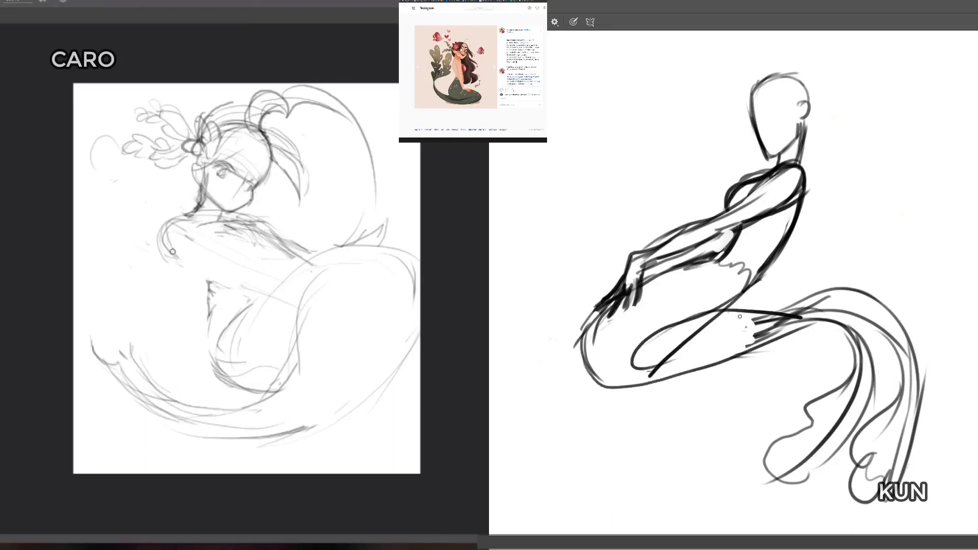
# Step: Erase the dark figure's folded thigh and hip lines, and redraw a lower underside sweeping up into the tail with a new hip line
pyautogui.press('e')
pyautogui.moveTo(739, 316)
pyautogui.mouseDown()
pyautogui.moveTo(632, 374)
pyautogui.moveTo(654, 347)
pyautogui.moveTo(707, 326)
pyautogui.moveTo(660, 375)
pyautogui.moveTo(795, 326)
pyautogui.moveTo(728, 308)
pyautogui.moveTo(757, 285)
pyautogui.moveTo(730, 245)
pyautogui.moveTo(738, 357)
pyautogui.moveTo(784, 311)
pyautogui.moveTo(753, 314)
pyautogui.mouseUp()
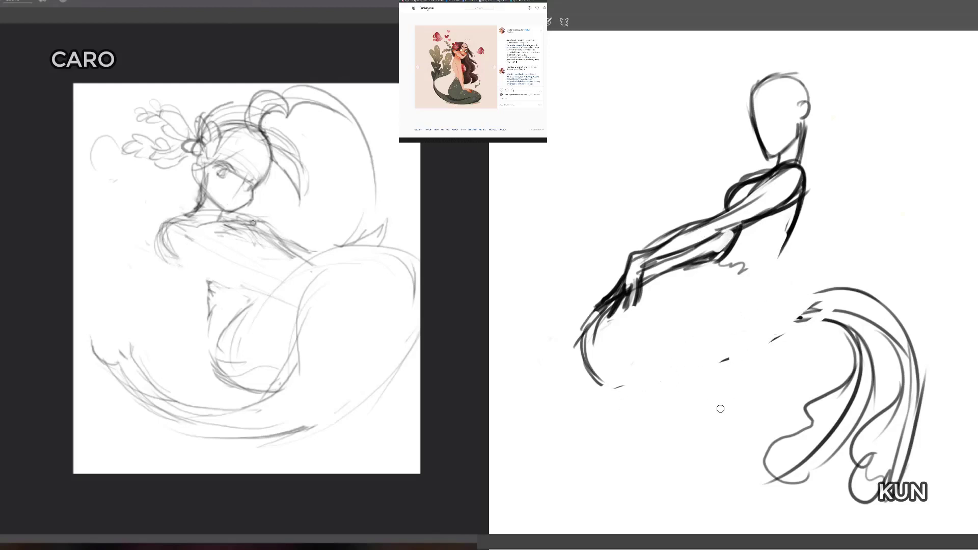
pyautogui.press('b')
pyautogui.moveTo(579, 364)
pyautogui.mouseDown()
pyautogui.moveTo(613, 402)
pyautogui.moveTo(715, 392)
pyautogui.mouseUp()
pyautogui.moveTo(619, 403)
pyautogui.mouseDown()
pyautogui.moveTo(746, 370)
pyautogui.moveTo(820, 304)
pyautogui.mouseUp()
pyautogui.moveTo(774, 258)
pyautogui.mouseDown()
pyautogui.moveTo(647, 373)
pyautogui.moveTo(676, 349)
pyautogui.moveTo(729, 333)
pyautogui.mouseUp()
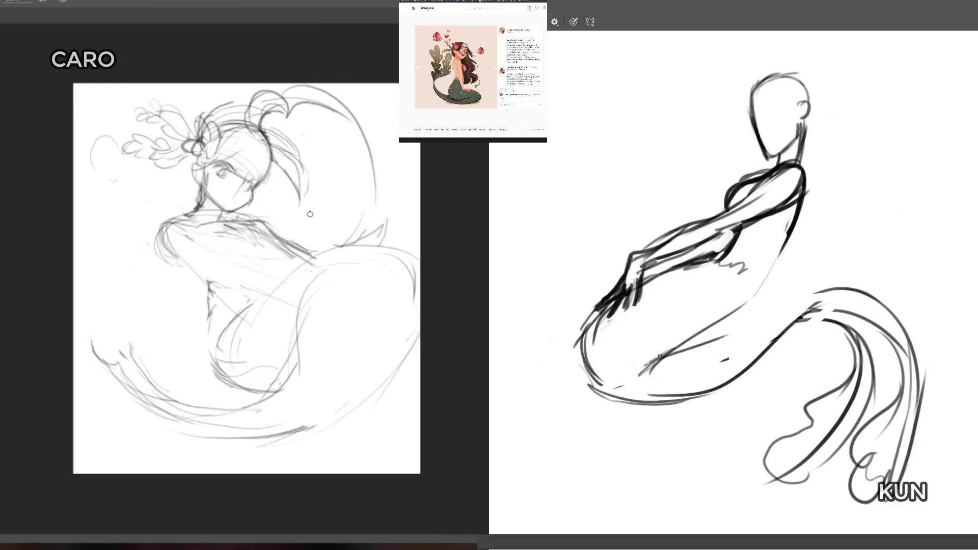
# Step: Reinforce the dark figure's rounded knee with a fuller outline continuing along the tail's underside
pyautogui.moveTo(644, 358); pyautogui.dragTo(627, 381)
pyautogui.moveTo(581, 331)
pyautogui.mouseDown()
pyautogui.moveTo(573, 360)
pyautogui.moveTo(637, 416)
pyautogui.mouseUp()
pyautogui.moveTo(575, 369)
pyautogui.mouseDown()
pyautogui.moveTo(586, 391)
pyautogui.moveTo(750, 386)
pyautogui.mouseUp()
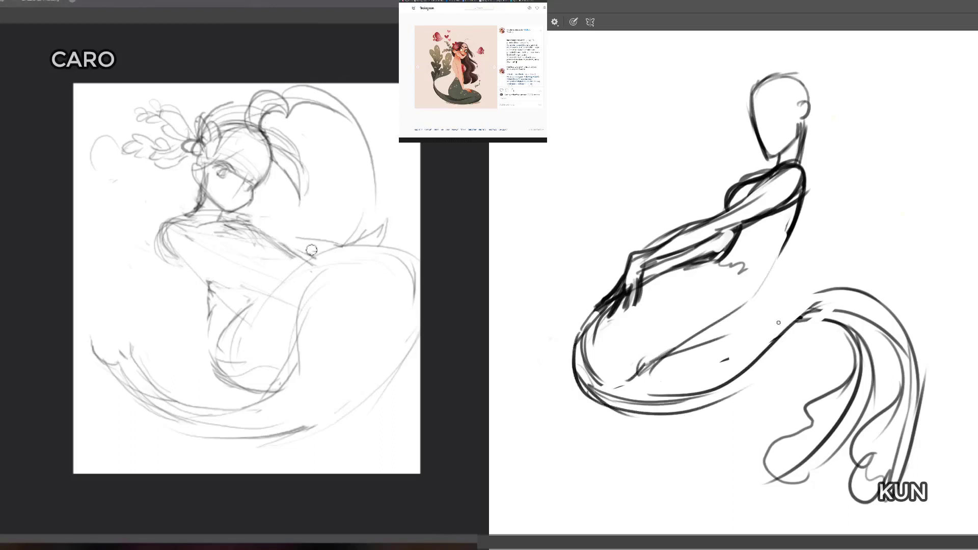
# Step: Draw the dark figure's seat curve and the fold beneath the thigh, and thicken the underside of the forearm
pyautogui.moveTo(702, 330); pyautogui.dragTo(661, 382)
pyautogui.moveTo(676, 346); pyautogui.dragTo(662, 383)
pyautogui.moveTo(678, 347)
pyautogui.mouseDown()
pyautogui.moveTo(729, 332)
pyautogui.moveTo(775, 260)
pyautogui.moveTo(719, 340)
pyautogui.mouseUp()
pyautogui.moveTo(726, 254)
pyautogui.mouseDown()
pyautogui.moveTo(640, 289)
pyautogui.moveTo(719, 259)
pyautogui.mouseUp()
pyautogui.moveTo(674, 266); pyautogui.dragTo(712, 254)
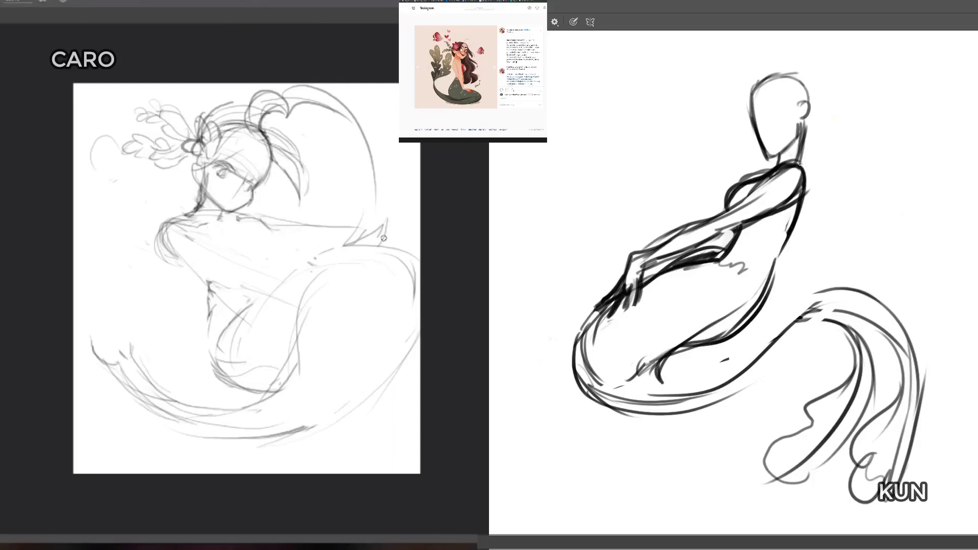
# Step: Sketch the lower line of the light figure's outstretched arm, and strengthen the dark tail's upper contour from the hip over the bend
pyautogui.moveTo(801, 201); pyautogui.dragTo(732, 248)
pyautogui.hotkey('ctrl', 'z')
pyautogui.moveTo(266, 247); pyautogui.dragTo(348, 246)
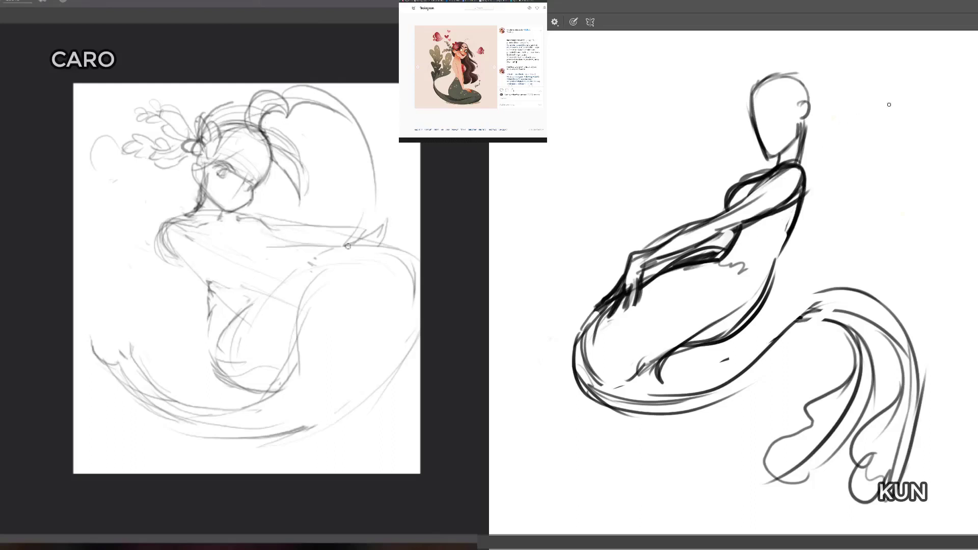
pyautogui.moveTo(714, 346)
pyautogui.mouseDown()
pyautogui.moveTo(842, 279)
pyautogui.moveTo(895, 305)
pyautogui.mouseUp()
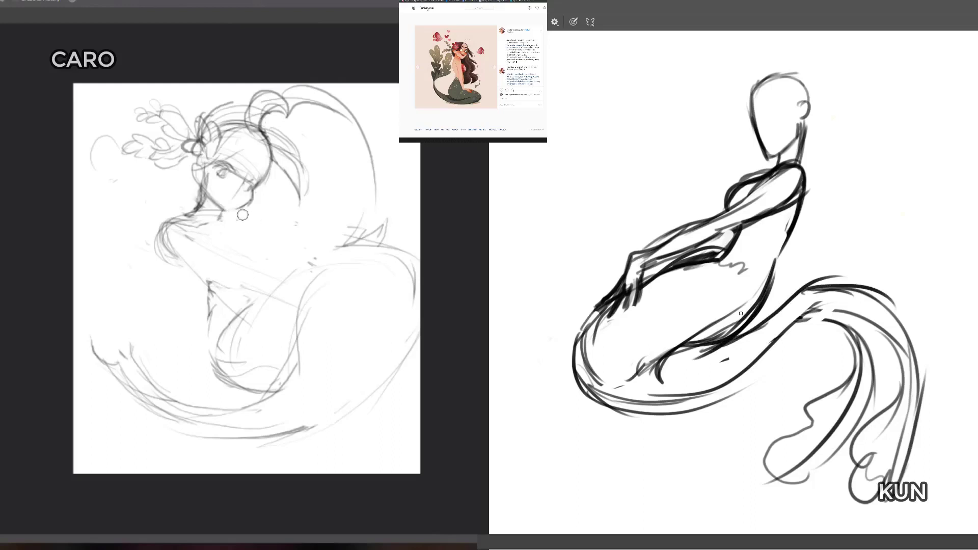
# Step: Erase the stray construction lines inside the dark figure's thigh and knee
pyautogui.press('e')
pyautogui.moveTo(742, 304)
pyautogui.mouseDown()
pyautogui.moveTo(687, 340)
pyautogui.moveTo(728, 329)
pyautogui.mouseUp()
pyautogui.moveTo(757, 284)
pyautogui.mouseDown()
pyautogui.moveTo(705, 341)
pyautogui.moveTo(664, 342)
pyautogui.moveTo(630, 387)
pyautogui.moveTo(623, 352)
pyautogui.mouseUp()
pyautogui.moveTo(591, 385); pyautogui.dragTo(621, 397)
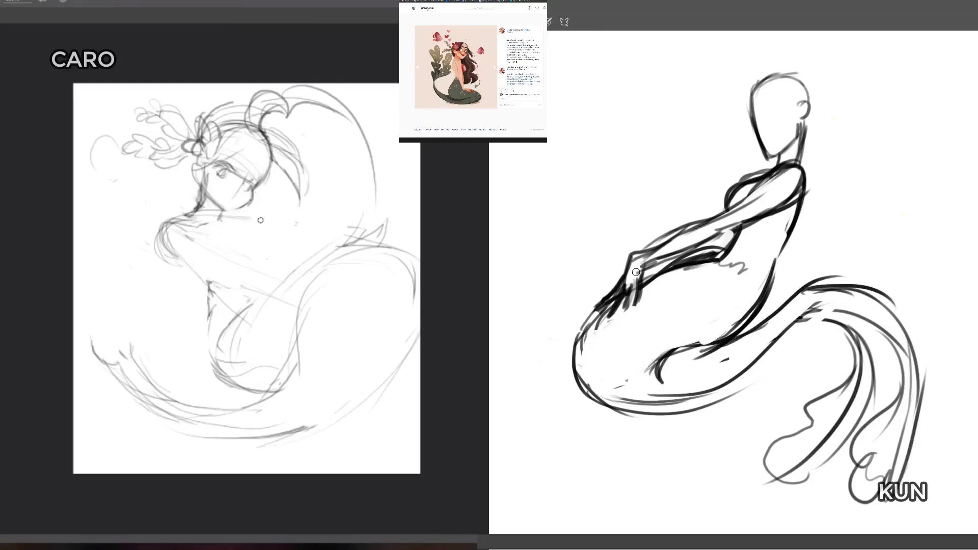
# Step: Clean up the dark figure's wrist, and darken the curve from the seat into the fold beneath the thigh
pyautogui.moveTo(636, 272); pyautogui.dragTo(659, 257)
pyautogui.moveTo(719, 266); pyautogui.dragTo(736, 267)
pyautogui.moveTo(763, 304); pyautogui.dragTo(663, 364)
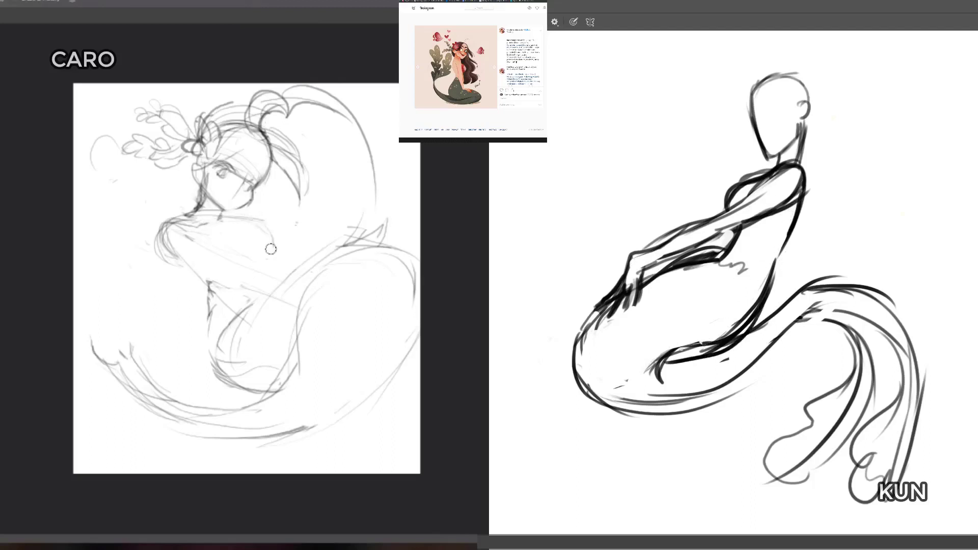
pyautogui.moveTo(729, 347); pyautogui.dragTo(646, 379)
# Step: Thicken the dark figure's tail contours around the bend and its lower back line, and erase the light figure's shoulder curve
pyautogui.moveTo(781, 305)
pyautogui.mouseDown()
pyautogui.moveTo(745, 330)
pyautogui.moveTo(790, 297)
pyautogui.moveTo(896, 308)
pyautogui.moveTo(901, 326)
pyautogui.mouseUp()
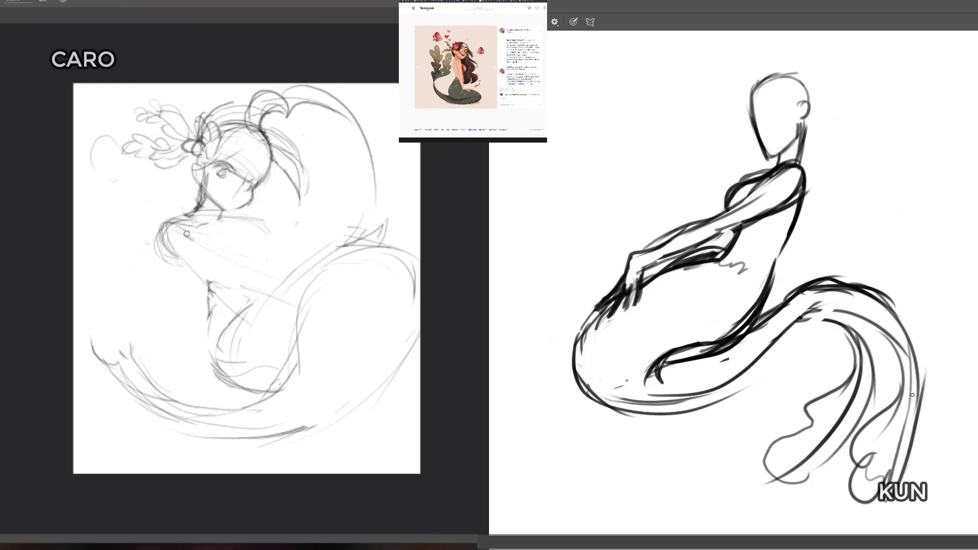
pyautogui.moveTo(193, 241)
pyautogui.mouseDown()
pyautogui.moveTo(176, 267)
pyautogui.moveTo(155, 240)
pyautogui.mouseUp()
pyautogui.moveTo(796, 325)
pyautogui.mouseDown()
pyautogui.moveTo(863, 305)
pyautogui.moveTo(883, 352)
pyautogui.moveTo(873, 347)
pyautogui.mouseUp()
pyautogui.moveTo(809, 285); pyautogui.dragTo(856, 274)
pyautogui.moveTo(867, 295); pyautogui.dragTo(906, 345)
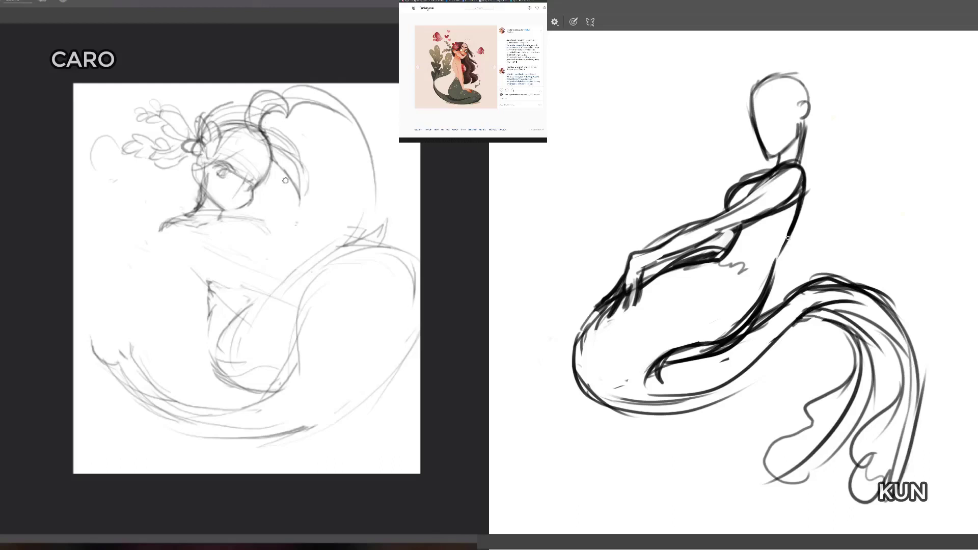
pyautogui.moveTo(773, 291)
pyautogui.mouseDown()
pyautogui.moveTo(785, 234)
pyautogui.moveTo(770, 230)
pyautogui.mouseUp()
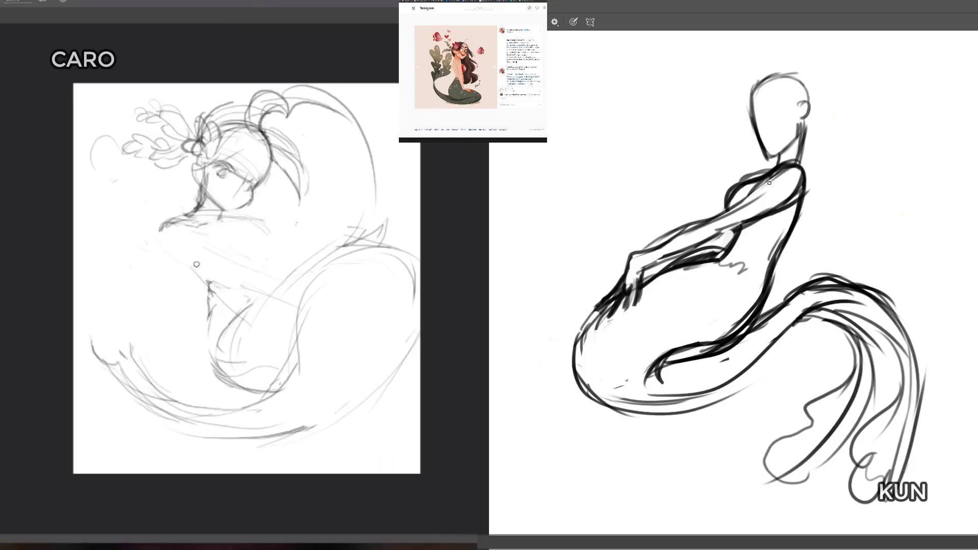
# Step: Redraw the light figure's shoulder and upper arm with a rounded curve crossing the chest
pyautogui.press('e')
pyautogui.moveTo(167, 224)
pyautogui.mouseDown()
pyautogui.moveTo(204, 257)
pyautogui.moveTo(230, 247)
pyautogui.moveTo(164, 253)
pyautogui.moveTo(218, 257)
pyautogui.moveTo(206, 232)
pyautogui.moveTo(191, 255)
pyautogui.moveTo(159, 224)
pyautogui.moveTo(170, 256)
pyautogui.mouseUp()
pyautogui.press('l')
pyautogui.moveTo(168, 256)
pyautogui.mouseDown()
pyautogui.moveTo(184, 216)
pyautogui.moveTo(163, 228)
pyautogui.moveTo(173, 253)
pyautogui.mouseUp()
# Step: Select the dark figure's near arm and hand with a polygonal lasso outline from fingertips to shoulder
pyautogui.click(625, 253)
pyautogui.click(598, 281)
pyautogui.click(593, 309)
pyautogui.click(605, 312)
pyautogui.click(616, 324)
pyautogui.click(650, 298)
pyautogui.click(645, 273)
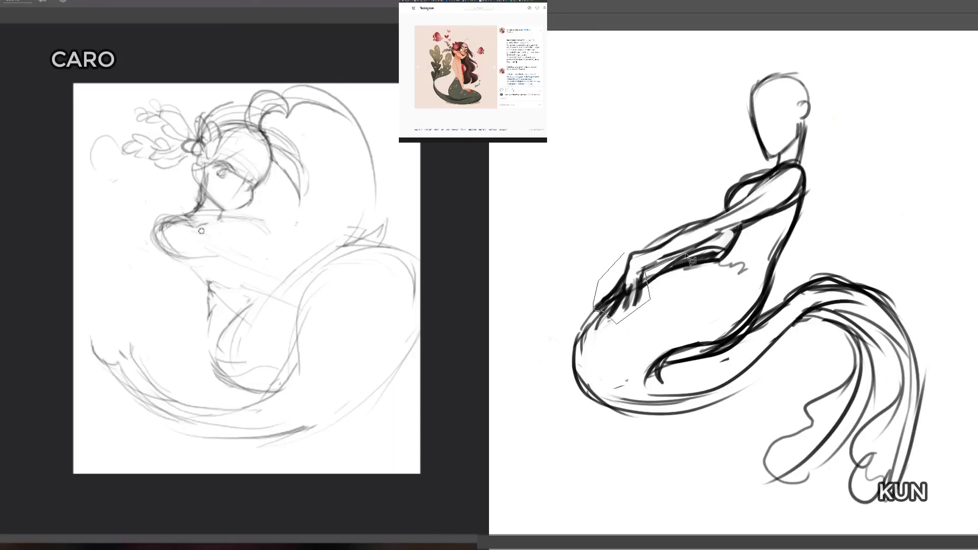
pyautogui.click(800, 199)
pyautogui.click(779, 162)
pyautogui.click(645, 233)
pyautogui.click(624, 253)
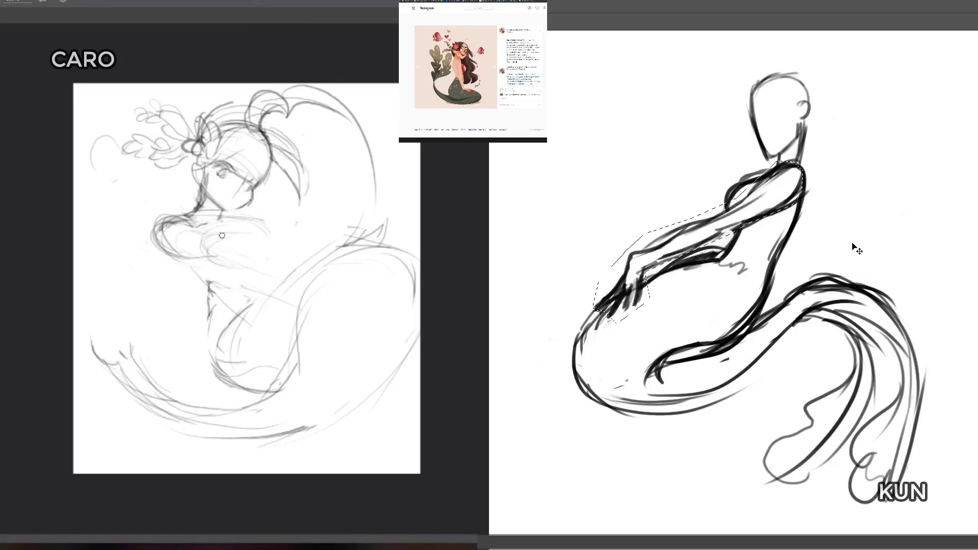
# Step: Undo the small shift of the dark figure's near arm and reselect it with a polygonal outline from shoulder to fingertips
pyautogui.moveTo(787, 202); pyautogui.dragTo(799, 212)
pyautogui.hotkey('ctrl', 'z')
pyautogui.click(807, 189)
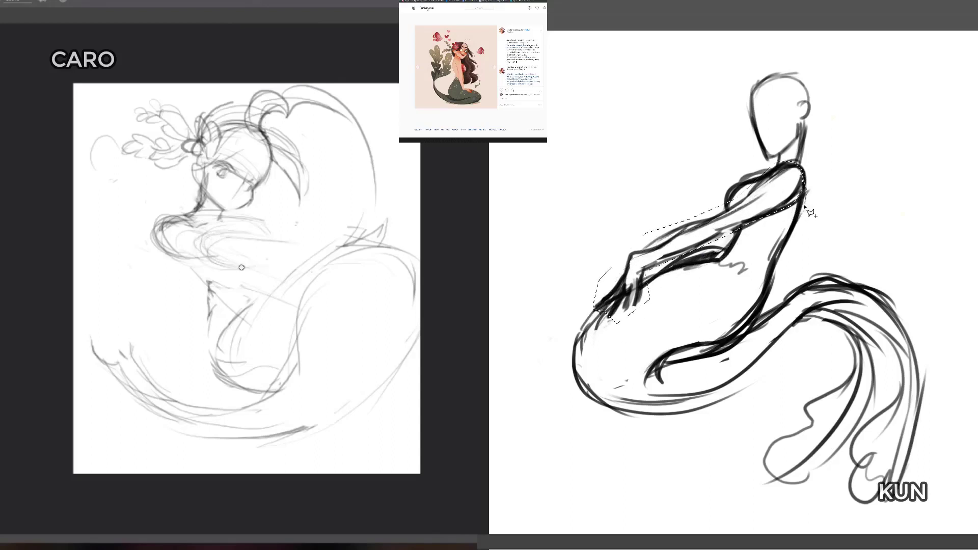
pyautogui.click(628, 314)
pyautogui.click(604, 309)
pyautogui.click(601, 275)
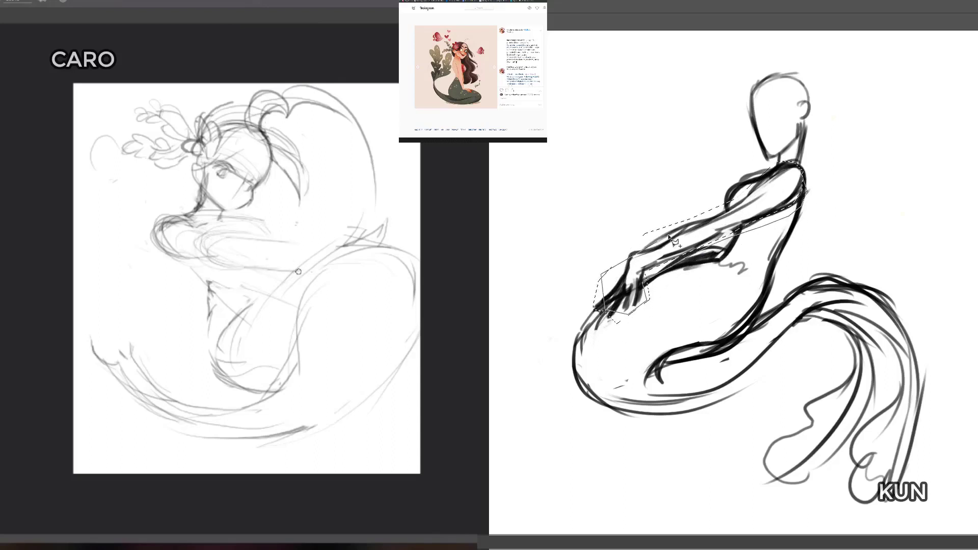
pyautogui.click(634, 255)
pyautogui.click(803, 188)
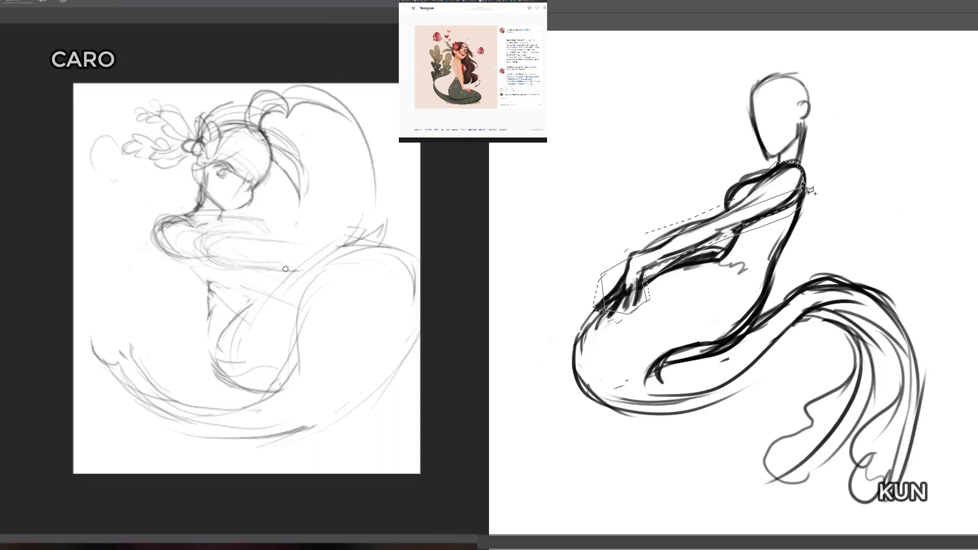
pyautogui.click(809, 192)
# Step: Move and rotate the selected arm so it slopes more steeply with the hand resting lower on the thigh, then deselect
pyautogui.moveTo(787, 197); pyautogui.dragTo(792, 208)
pyautogui.hotkey('ctrl', 't')
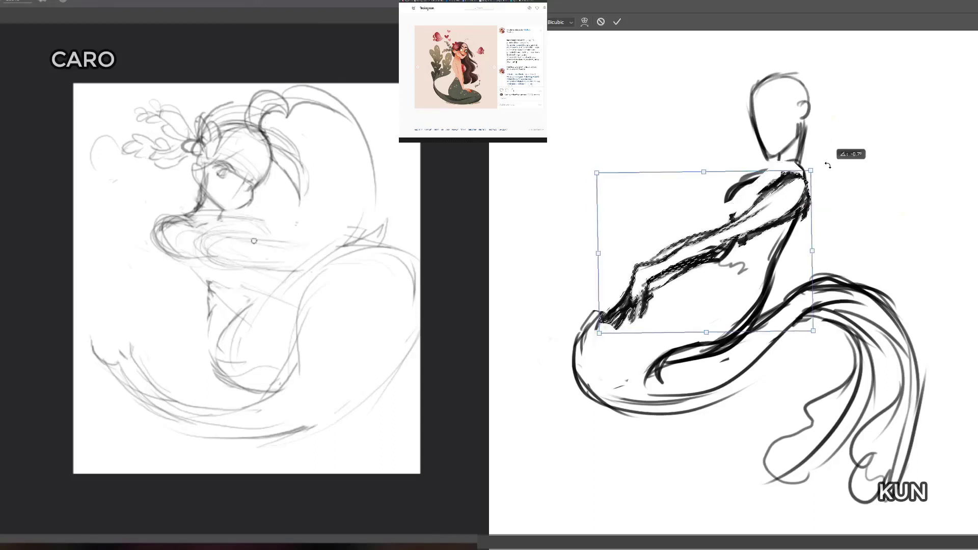
pyautogui.moveTo(827, 161)
pyautogui.mouseDown()
pyautogui.moveTo(807, 164)
pyautogui.moveTo(798, 188)
pyautogui.moveTo(829, 159)
pyautogui.mouseUp()
pyautogui.press('Return')
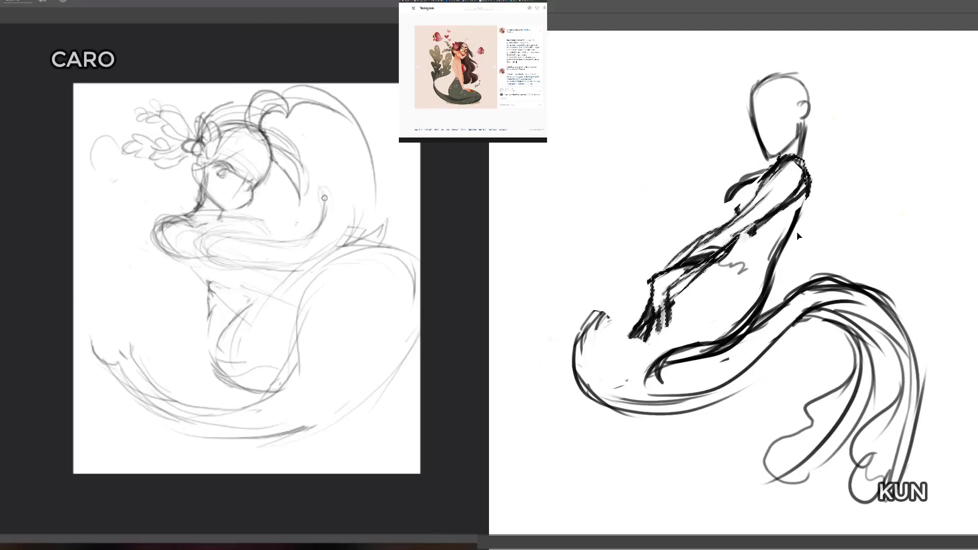
pyautogui.hotkey('ctrl', 'd')
# Step: Erase the dark figure's old chest curve, far forearm and belly squiggle around the lowered arm
pyautogui.press('b')
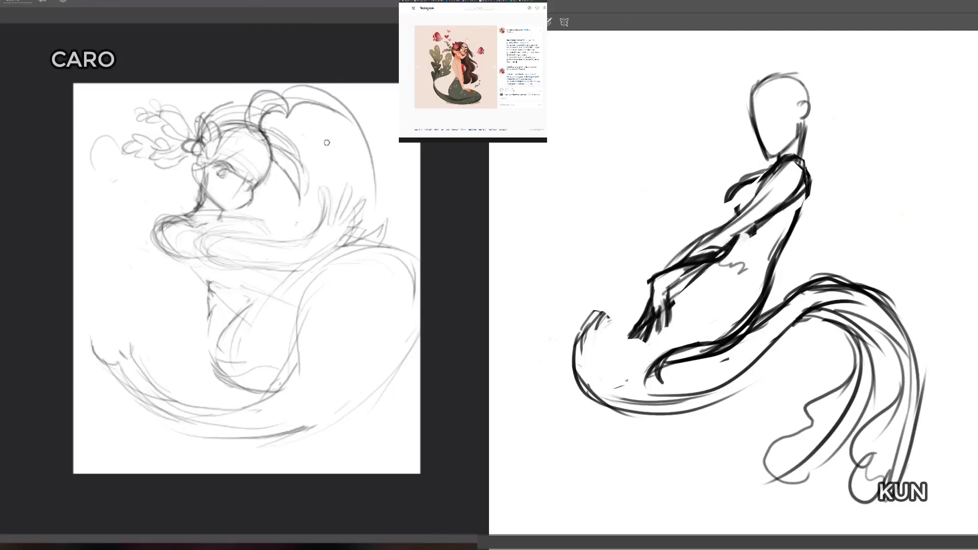
pyautogui.moveTo(701, 256)
pyautogui.mouseDown()
pyautogui.moveTo(685, 272)
pyautogui.moveTo(712, 249)
pyautogui.moveTo(674, 290)
pyautogui.mouseUp()
pyautogui.moveTo(731, 264); pyautogui.dragTo(743, 270)
pyautogui.moveTo(749, 178)
pyautogui.mouseDown()
pyautogui.moveTo(727, 209)
pyautogui.moveTo(752, 181)
pyautogui.moveTo(762, 200)
pyautogui.moveTo(801, 179)
pyautogui.moveTo(773, 168)
pyautogui.moveTo(713, 231)
pyautogui.mouseUp()
pyautogui.moveTo(786, 183); pyautogui.dragTo(739, 220)
# Step: Redraw the dark figure's upper arm and chest, and sweep a new thigh contour from the waist to the front of the tail
pyautogui.press('b')
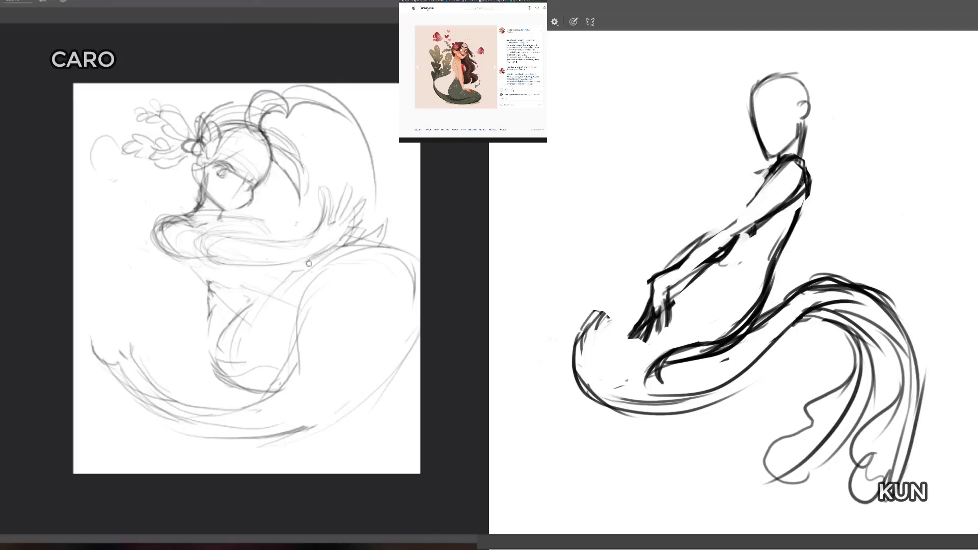
pyautogui.moveTo(795, 163); pyautogui.dragTo(711, 238)
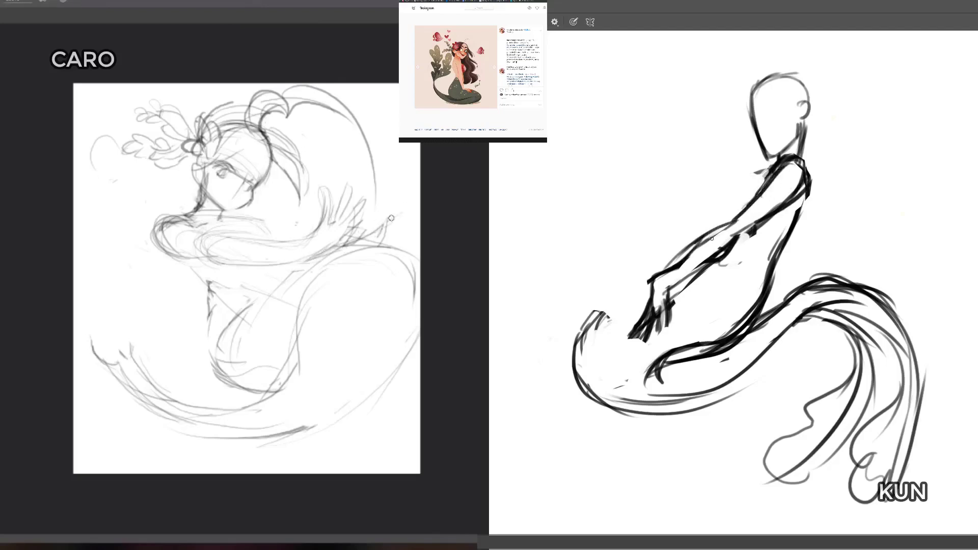
pyautogui.moveTo(773, 168)
pyautogui.mouseDown()
pyautogui.moveTo(732, 195)
pyautogui.moveTo(737, 175)
pyautogui.moveTo(730, 207)
pyautogui.mouseUp()
pyautogui.moveTo(733, 183)
pyautogui.mouseDown()
pyautogui.moveTo(782, 175)
pyautogui.moveTo(756, 205)
pyautogui.moveTo(749, 196)
pyautogui.moveTo(742, 229)
pyautogui.mouseUp()
pyautogui.moveTo(744, 235)
pyautogui.mouseDown()
pyautogui.moveTo(678, 264)
pyautogui.moveTo(571, 351)
pyautogui.mouseUp()
pyautogui.moveTo(684, 258); pyautogui.dragTo(571, 353)
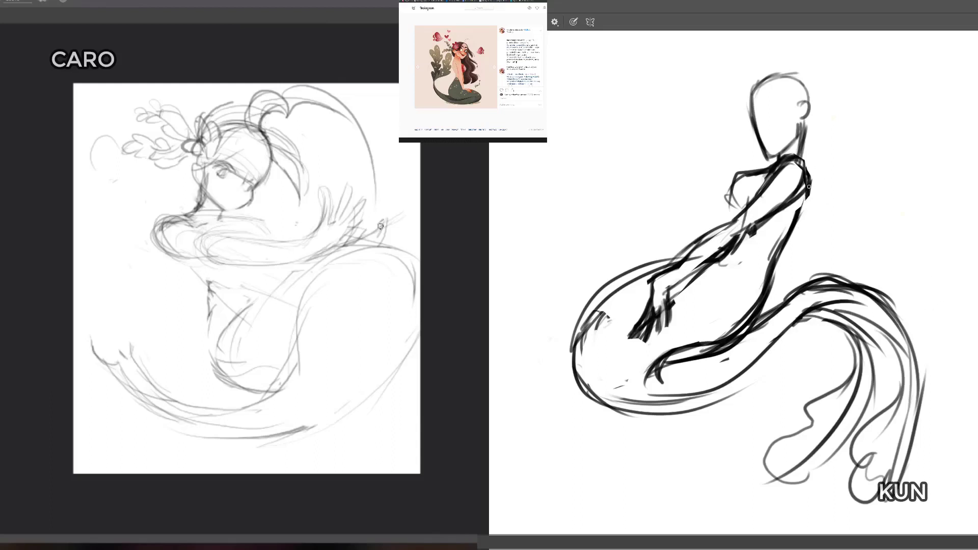
# Step: Darken the dark figure's upper back, round out its chest, and sketch the fingers of the light figure's far hand
pyautogui.moveTo(808, 186); pyautogui.dragTo(780, 249)
pyautogui.moveTo(752, 175)
pyautogui.mouseDown()
pyautogui.moveTo(730, 203)
pyautogui.moveTo(736, 184)
pyautogui.mouseUp()
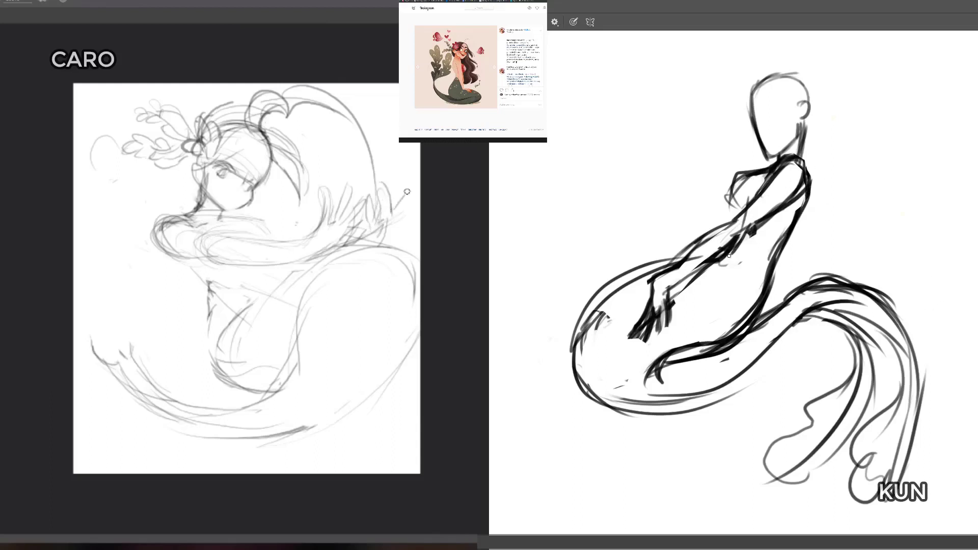
pyautogui.moveTo(396, 234); pyautogui.dragTo(392, 244)
pyautogui.moveTo(409, 192); pyautogui.dragTo(394, 219)
pyautogui.moveTo(737, 200); pyautogui.dragTo(736, 218)
pyautogui.moveTo(760, 174)
pyautogui.mouseDown()
pyautogui.moveTo(742, 211)
pyautogui.moveTo(751, 171)
pyautogui.moveTo(738, 217)
pyautogui.moveTo(724, 202)
pyautogui.moveTo(759, 175)
pyautogui.moveTo(735, 220)
pyautogui.moveTo(761, 215)
pyautogui.moveTo(733, 205)
pyautogui.moveTo(737, 226)
pyautogui.mouseUp()
# Step: Erase the heavy strokes on the light figure's shoulder and thicken the dark figure's near shoulder
pyautogui.press('e')
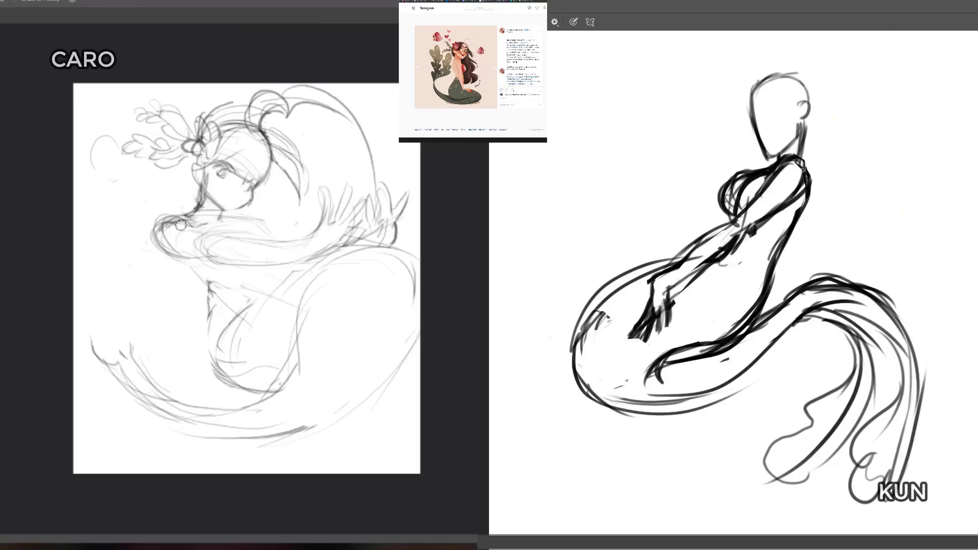
pyautogui.moveTo(181, 225)
pyautogui.mouseDown()
pyautogui.moveTo(167, 229)
pyautogui.moveTo(177, 221)
pyautogui.mouseUp()
pyautogui.moveTo(803, 166); pyautogui.dragTo(763, 220)
pyautogui.moveTo(176, 222); pyautogui.dragTo(183, 220)
pyautogui.press('e')
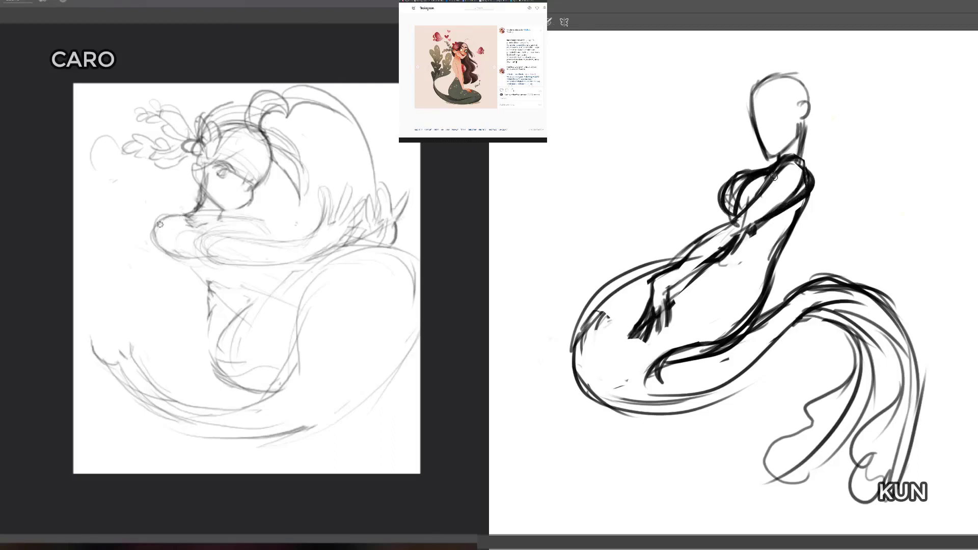
# Step: Erase the dark figure's near shoulder and upper arm lines, and redraw the light figure's rounded shoulder
pyautogui.moveTo(775, 177); pyautogui.dragTo(735, 220)
pyautogui.press('b')
pyautogui.moveTo(162, 254); pyautogui.dragTo(192, 212)
pyautogui.moveTo(772, 176); pyautogui.dragTo(807, 167)
pyautogui.moveTo(184, 215); pyautogui.dragTo(159, 241)
pyautogui.moveTo(753, 183)
pyautogui.mouseDown()
pyautogui.moveTo(739, 208)
pyautogui.moveTo(756, 205)
pyautogui.moveTo(731, 189)
pyautogui.moveTo(733, 199)
pyautogui.moveTo(761, 168)
pyautogui.moveTo(783, 175)
pyautogui.moveTo(757, 174)
pyautogui.moveTo(804, 162)
pyautogui.mouseUp()
pyautogui.moveTo(807, 173)
pyautogui.mouseDown()
pyautogui.moveTo(796, 191)
pyautogui.moveTo(720, 245)
pyautogui.mouseUp()
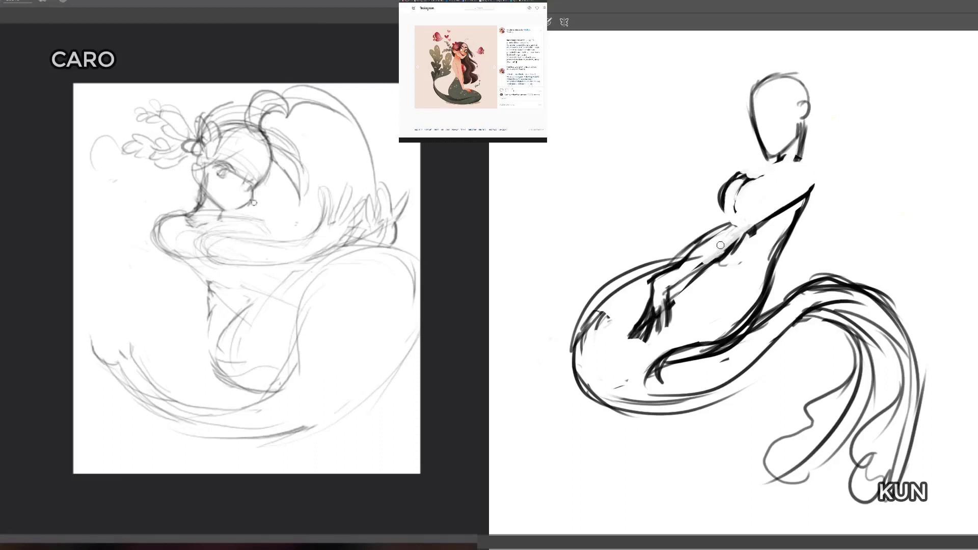
# Step: Redraw the dark figure's near arm and a wider rounded shoulder joining the base of the neck
pyautogui.press('b')
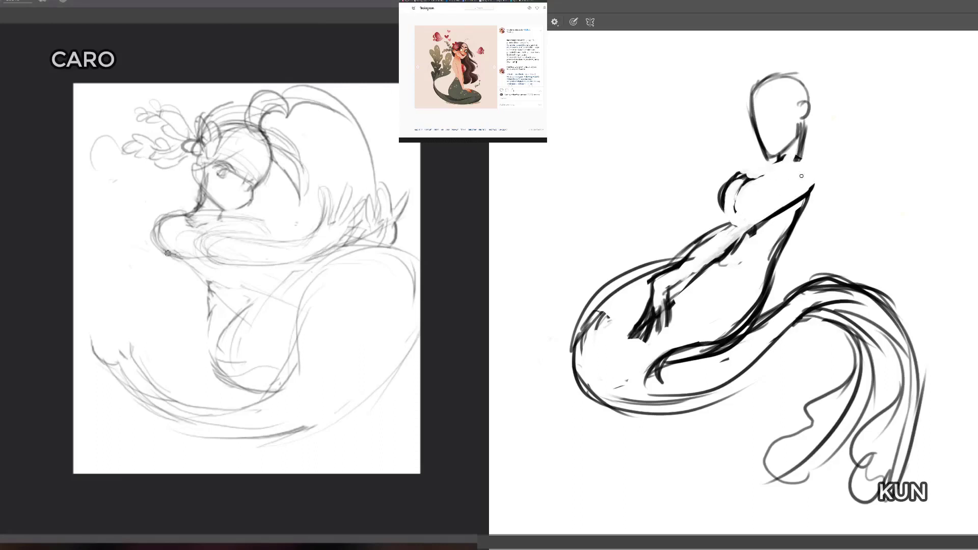
pyautogui.moveTo(695, 253)
pyautogui.mouseDown()
pyautogui.moveTo(809, 173)
pyautogui.moveTo(818, 181)
pyautogui.moveTo(810, 203)
pyautogui.mouseUp()
pyautogui.moveTo(810, 166)
pyautogui.mouseDown()
pyautogui.moveTo(774, 198)
pyautogui.moveTo(798, 158)
pyautogui.moveTo(805, 174)
pyautogui.moveTo(773, 184)
pyautogui.moveTo(798, 160)
pyautogui.moveTo(738, 181)
pyautogui.moveTo(778, 159)
pyautogui.mouseUp()
# Step: Erase the light figure's outer shoulder and nape strokes, and redraw a cleaner shoulder curve running into the underarm
pyautogui.press('e')
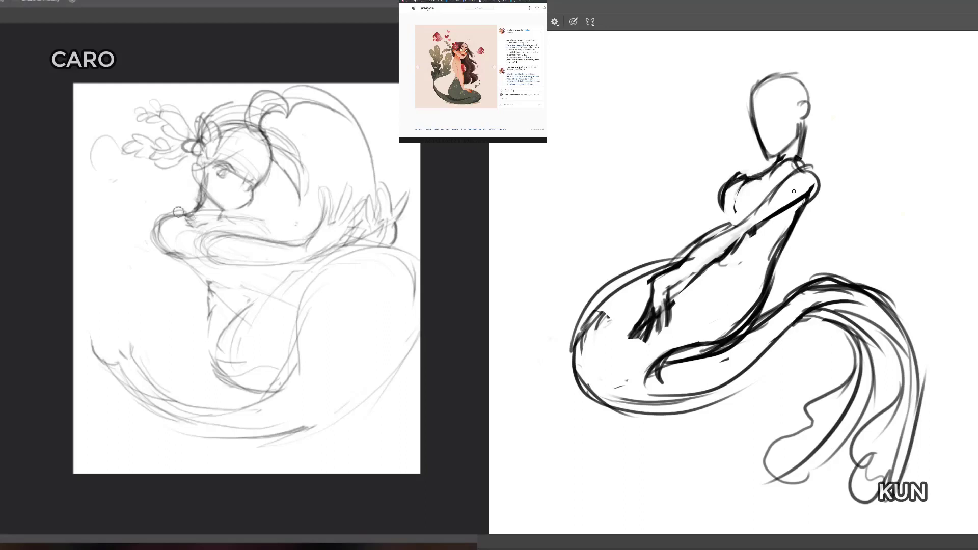
pyautogui.moveTo(187, 211)
pyautogui.mouseDown()
pyautogui.moveTo(151, 249)
pyautogui.moveTo(159, 258)
pyautogui.moveTo(182, 213)
pyautogui.mouseUp()
pyautogui.moveTo(161, 254); pyautogui.dragTo(166, 259)
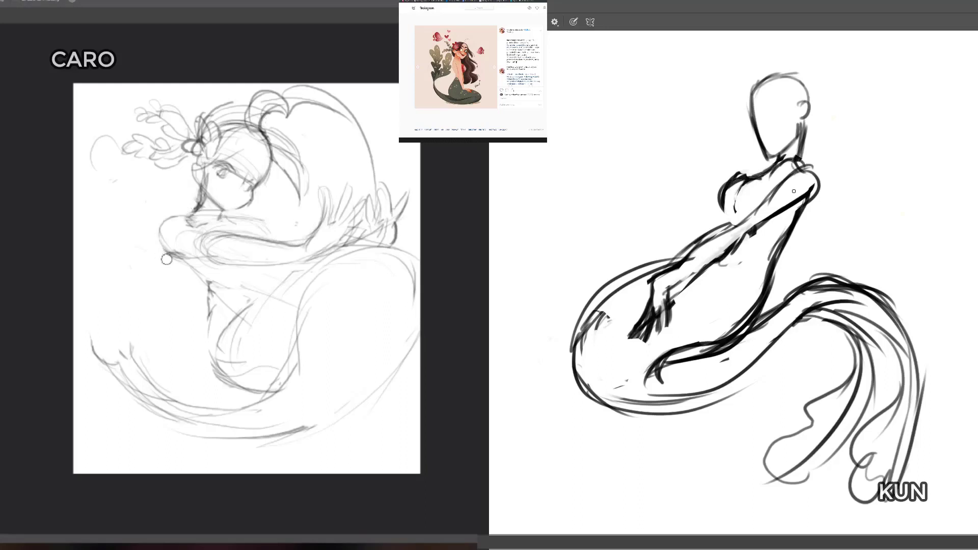
pyautogui.press('b')
pyautogui.press('e')
pyautogui.moveTo(201, 209)
pyautogui.mouseDown()
pyautogui.moveTo(187, 212)
pyautogui.moveTo(199, 183)
pyautogui.moveTo(197, 215)
pyautogui.moveTo(166, 251)
pyautogui.moveTo(176, 213)
pyautogui.mouseUp()
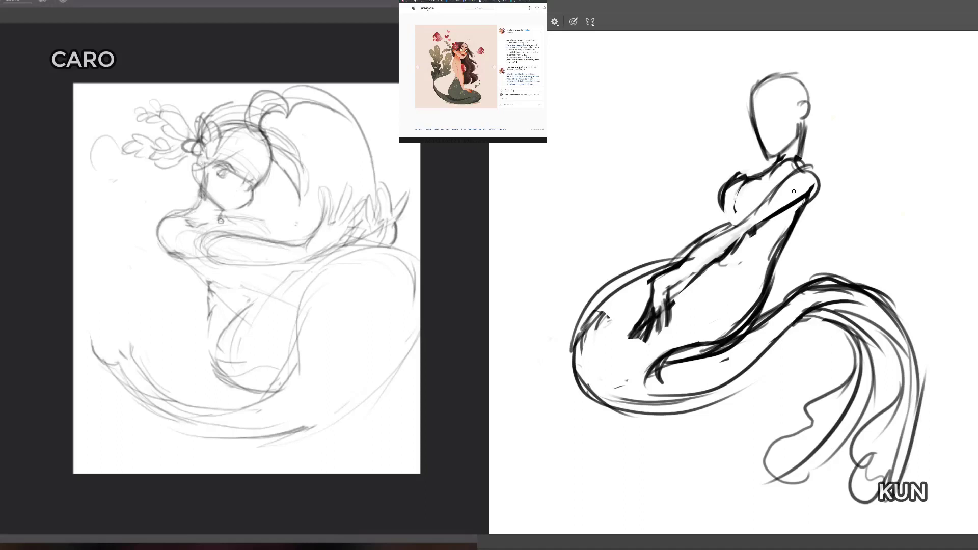
pyautogui.moveTo(194, 228)
pyautogui.mouseDown()
pyautogui.moveTo(159, 244)
pyautogui.moveTo(178, 214)
pyautogui.mouseUp()
pyautogui.moveTo(156, 246)
pyautogui.mouseDown()
pyautogui.moveTo(183, 213)
pyautogui.moveTo(154, 252)
pyautogui.moveTo(227, 240)
pyautogui.moveTo(200, 241)
pyautogui.moveTo(233, 256)
pyautogui.moveTo(214, 264)
pyautogui.mouseUp()
# Step: Rework the dark figure's chest strokes and draw the lower edge of the light figure's near arm
pyautogui.press('e')
pyautogui.press('b')
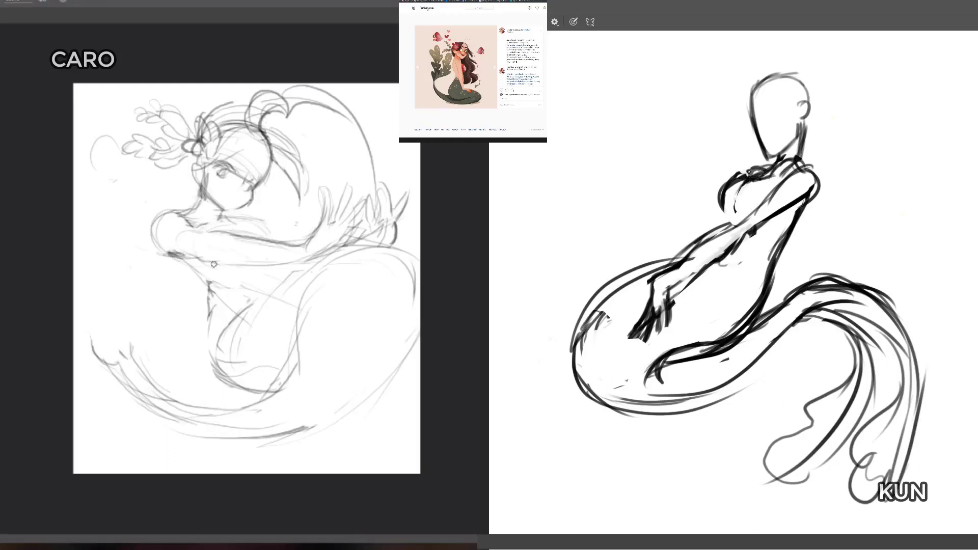
pyautogui.moveTo(763, 179); pyautogui.dragTo(735, 196)
pyautogui.moveTo(772, 176)
pyautogui.mouseDown()
pyautogui.moveTo(747, 186)
pyautogui.moveTo(735, 212)
pyautogui.mouseUp()
pyautogui.moveTo(214, 264); pyautogui.dragTo(289, 270)
# Step: Erase the dark figure's forearm and wrist, and clear the dark patch under the light figure's shoulder
pyautogui.press('e')
pyautogui.moveTo(728, 227)
pyautogui.mouseDown()
pyautogui.moveTo(655, 280)
pyautogui.moveTo(657, 307)
pyautogui.mouseUp()
pyautogui.moveTo(183, 257); pyautogui.dragTo(173, 252)
pyautogui.moveTo(657, 307); pyautogui.dragTo(634, 333)
pyautogui.moveTo(172, 253); pyautogui.dragTo(189, 253)
pyautogui.moveTo(733, 252); pyautogui.dragTo(696, 277)
# Step: Erase the remnants of the dark figure's elbow and hand, and draw the light figure's far shoulder line
pyautogui.press('b')
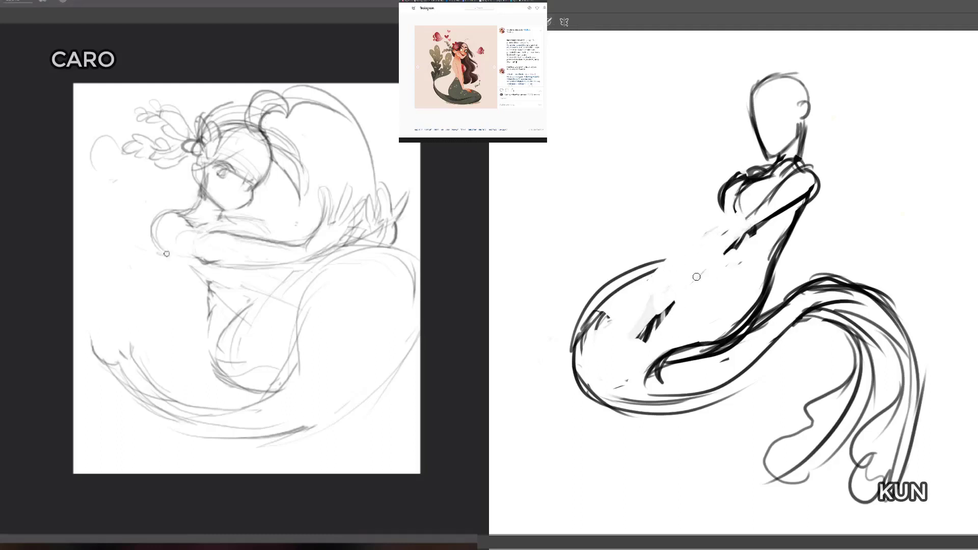
pyautogui.moveTo(771, 216); pyautogui.dragTo(728, 253)
pyautogui.moveTo(166, 253); pyautogui.dragTo(198, 258)
pyautogui.moveTo(671, 304)
pyautogui.mouseDown()
pyautogui.moveTo(626, 356)
pyautogui.moveTo(634, 337)
pyautogui.mouseUp()
pyautogui.moveTo(227, 217); pyautogui.dragTo(258, 215)
pyautogui.moveTo(737, 232); pyautogui.dragTo(708, 245)
pyautogui.moveTo(231, 217)
pyautogui.mouseDown()
pyautogui.moveTo(253, 212)
pyautogui.moveTo(270, 231)
pyautogui.mouseUp()
# Step: Redraw the dark figure's near arm with a long line from shoulder to wrist, and extend the light figure's far arm
pyautogui.press('b')
pyautogui.moveTo(795, 174); pyautogui.dragTo(733, 234)
pyautogui.moveTo(259, 220); pyautogui.dragTo(280, 227)
pyautogui.moveTo(761, 213); pyautogui.dragTo(646, 315)
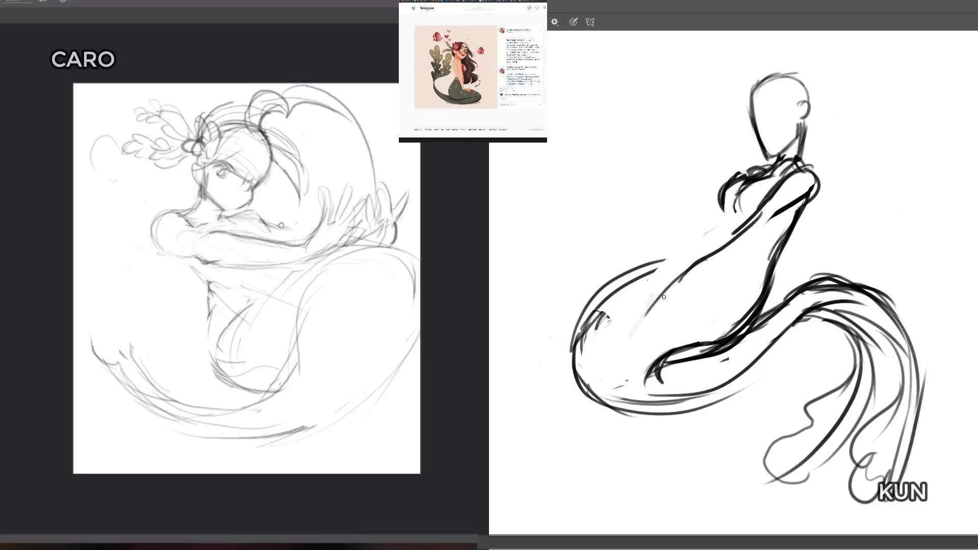
pyautogui.moveTo(679, 282); pyautogui.dragTo(647, 314)
# Step: Add the underside of the dark figure's near arm, its chest curve and far arm, and outline the light figure's far arm
pyautogui.moveTo(277, 226); pyautogui.dragTo(318, 229)
pyautogui.moveTo(780, 214); pyautogui.dragTo(743, 253)
pyautogui.moveTo(796, 203); pyautogui.dragTo(742, 245)
pyautogui.moveTo(803, 176); pyautogui.dragTo(776, 228)
pyautogui.moveTo(270, 234); pyautogui.dragTo(313, 236)
pyautogui.moveTo(737, 182); pyautogui.dragTo(725, 218)
pyautogui.moveTo(723, 222); pyautogui.dragTo(672, 257)
# Step: Clear stray strokes inside the light figure's shoulder, and reinforce the dark figure's far arm and the line beneath its near arm
pyautogui.press('e')
pyautogui.moveTo(193, 223); pyautogui.dragTo(185, 226)
pyautogui.moveTo(723, 222); pyautogui.dragTo(682, 255)
pyautogui.moveTo(184, 226); pyautogui.dragTo(186, 234)
pyautogui.moveTo(683, 255)
pyautogui.mouseDown()
pyautogui.moveTo(659, 271)
pyautogui.moveTo(763, 247)
pyautogui.moveTo(794, 215)
pyautogui.mouseUp()
# Step: Firm up the light figure's shoulder curve, and darken the dark figure's outer shoulder and near forearm
pyautogui.press('b')
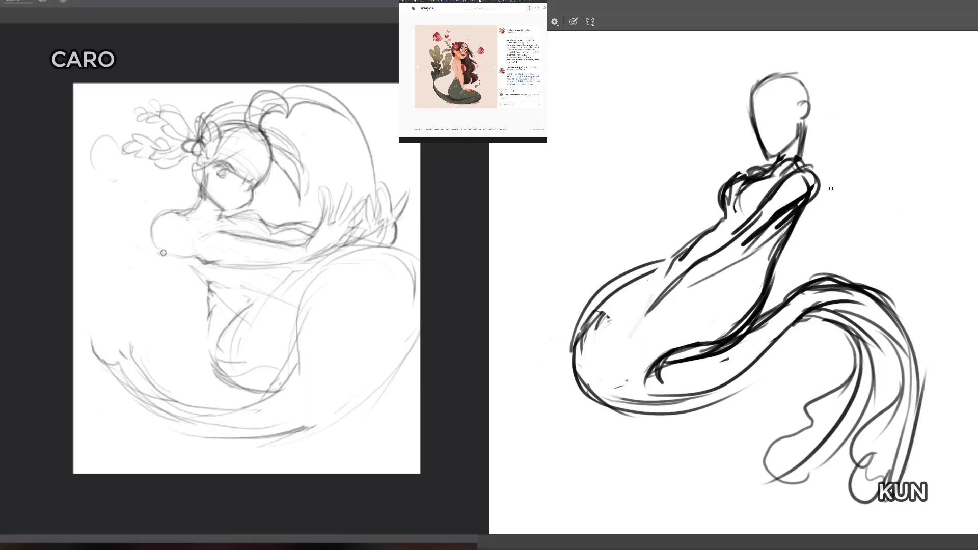
pyautogui.moveTo(163, 252); pyautogui.dragTo(153, 218)
pyautogui.moveTo(817, 175); pyautogui.dragTo(812, 201)
pyautogui.moveTo(750, 235)
pyautogui.mouseDown()
pyautogui.moveTo(697, 255)
pyautogui.moveTo(655, 309)
pyautogui.mouseUp()
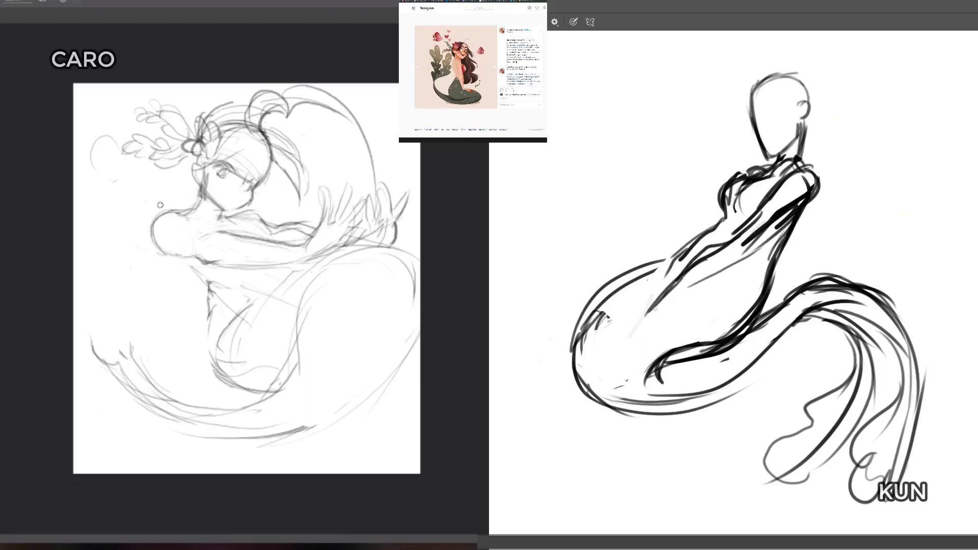
# Step: Draw the dark figure's forearms and both hands on the thigh, mirroring the light canvas to check its sketch
pyautogui.moveTo(746, 250); pyautogui.dragTo(656, 319)
pyautogui.moveTo(717, 201)
pyautogui.mouseDown()
pyautogui.moveTo(633, 296)
pyautogui.moveTo(633, 325)
pyautogui.mouseUp()
pyautogui.hotkey('ctrl', 'shift', 'h')
pyautogui.moveTo(703, 234)
pyautogui.mouseDown()
pyautogui.moveTo(647, 309)
pyautogui.moveTo(624, 312)
pyautogui.moveTo(648, 306)
pyautogui.moveTo(657, 334)
pyautogui.mouseUp()
pyautogui.hotkey('ctrl', 'shift', 'h')
pyautogui.hotkey('ctrl', 'shift', 'h')
# Step: Darken the dark figure's far arm outline, and flip the light canvas horizontally back and forth to check the pose
pyautogui.hotkey('ctrl', 'shift', 'h')
pyautogui.moveTo(656, 294); pyautogui.dragTo(627, 309)
pyautogui.moveTo(642, 279)
pyautogui.mouseDown()
pyautogui.moveTo(608, 312)
pyautogui.moveTo(619, 318)
pyautogui.mouseUp()
pyautogui.hotkey('ctrl', 'shift', 'h')
pyautogui.hotkey('ctrl', 'shift', 'h')
pyautogui.hotkey('ctrl', 'shift', 'h')
pyautogui.moveTo(720, 196); pyautogui.dragTo(659, 264)
pyautogui.hotkey('ctrl', 'shift', 'h')
pyautogui.hotkey('ctrl', 'shift', 'h')
pyautogui.hotkey('ctrl', 'shift', 'h')
pyautogui.hotkey('ctrl', 'shift', 'h')
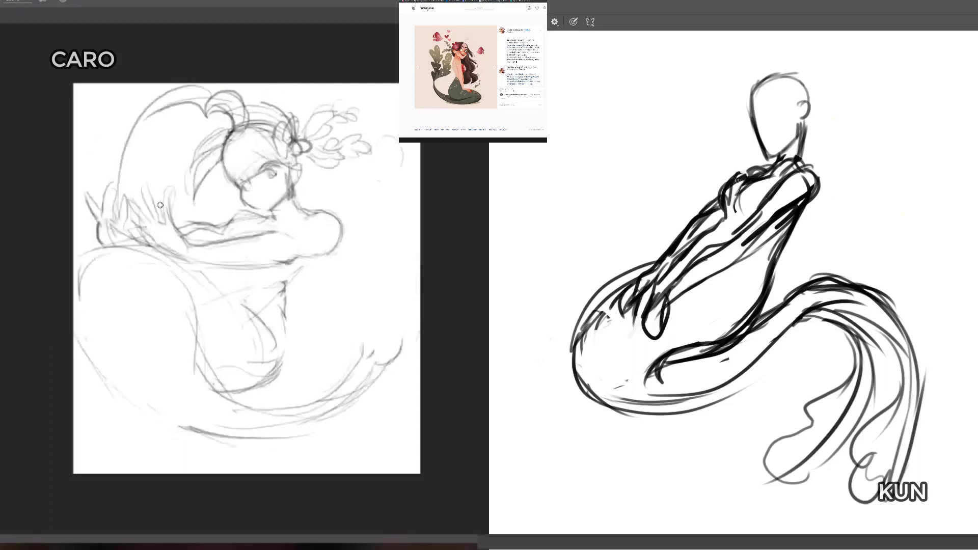
pyautogui.hotkey('ctrl', 'shift', 'h')
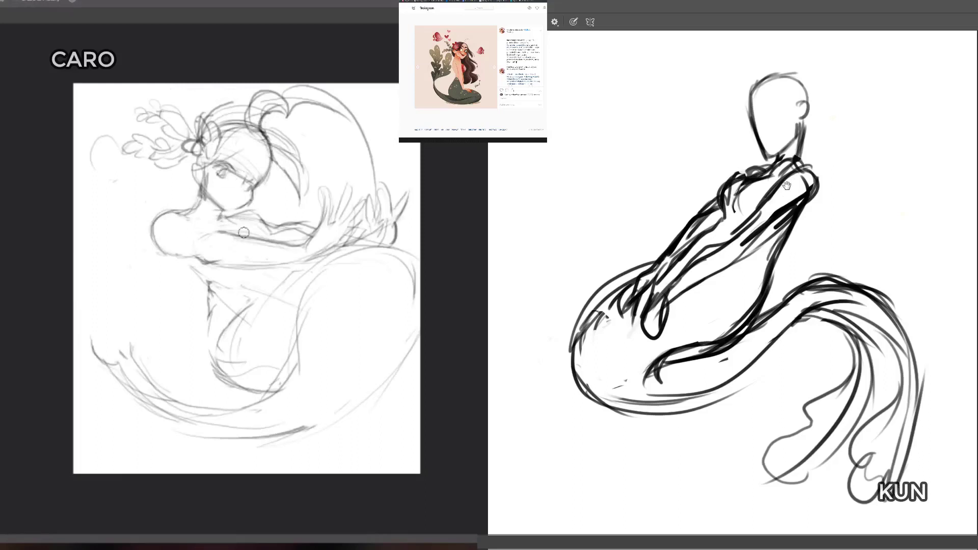
# Step: Clean up and redraw the dark figure's upper chest outline, and add the light figure's collarbone and underarm lines
pyautogui.moveTo(731, 198); pyautogui.dragTo(740, 183)
pyautogui.moveTo(192, 229); pyautogui.dragTo(209, 232)
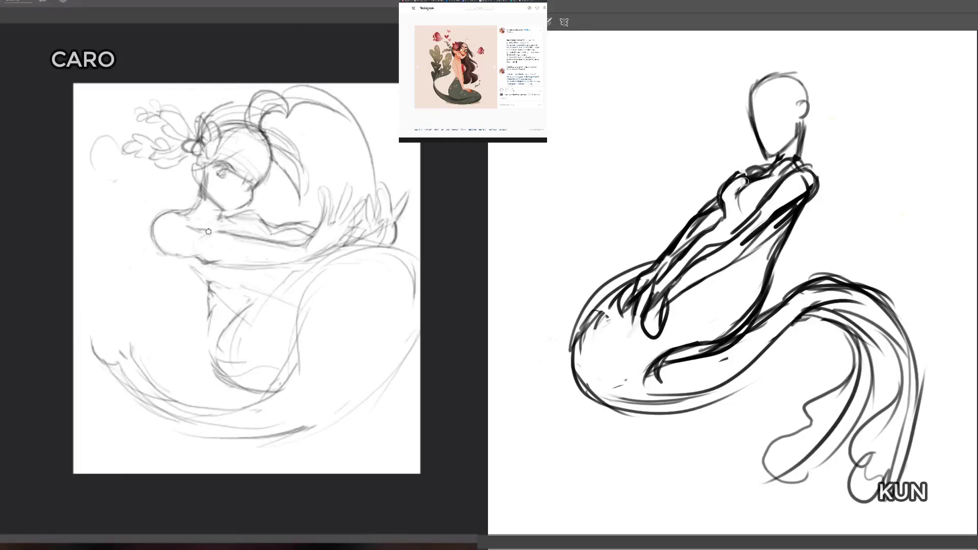
pyautogui.moveTo(739, 183); pyautogui.dragTo(747, 181)
pyautogui.moveTo(157, 248); pyautogui.dragTo(194, 258)
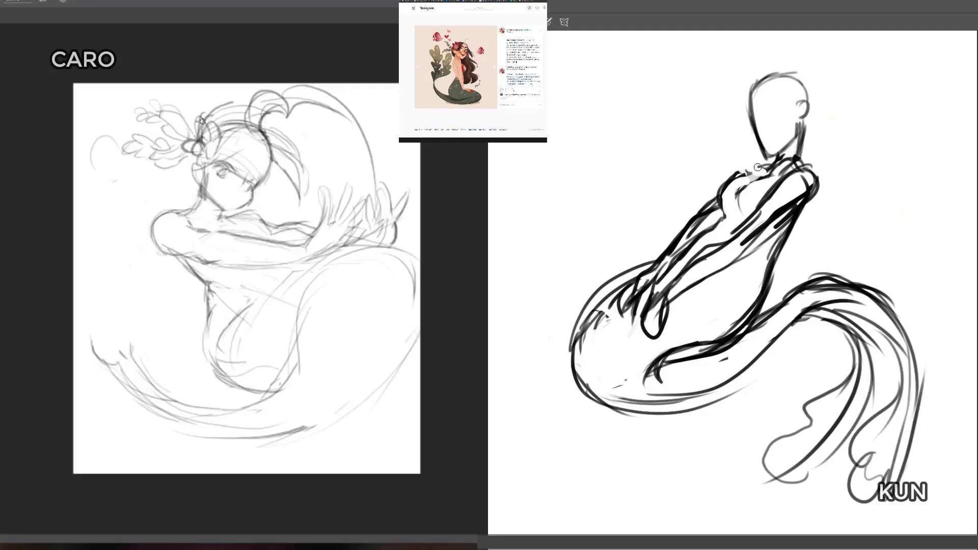
pyautogui.press('b')
pyautogui.moveTo(752, 175)
pyautogui.mouseDown()
pyautogui.moveTo(761, 168)
pyautogui.moveTo(741, 174)
pyautogui.moveTo(767, 172)
pyautogui.mouseUp()
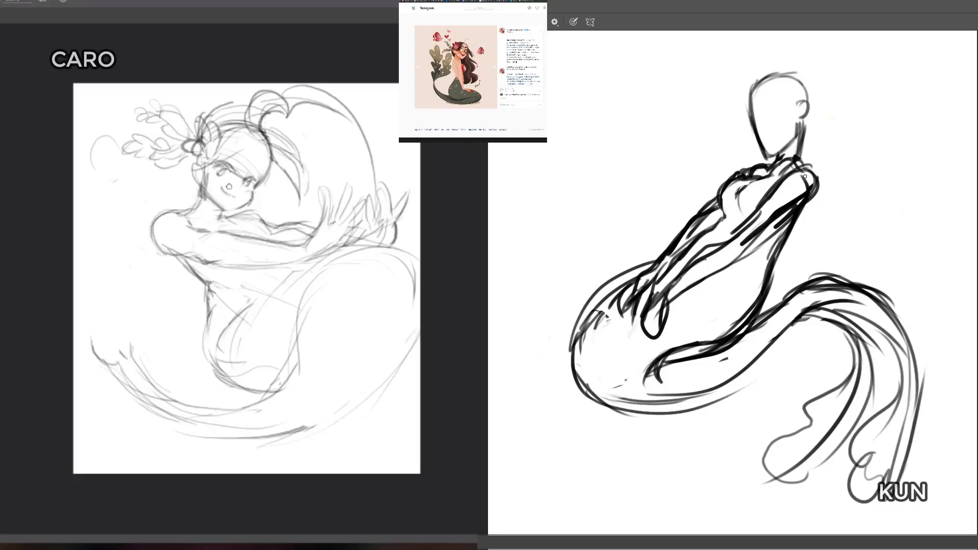
pyautogui.press('b')
# Step: Erase the clutter at the dark figure's neck base and arms, its rough hand, and the doubled strokes along the thigh
pyautogui.press('e')
pyautogui.moveTo(788, 161); pyautogui.dragTo(770, 188)
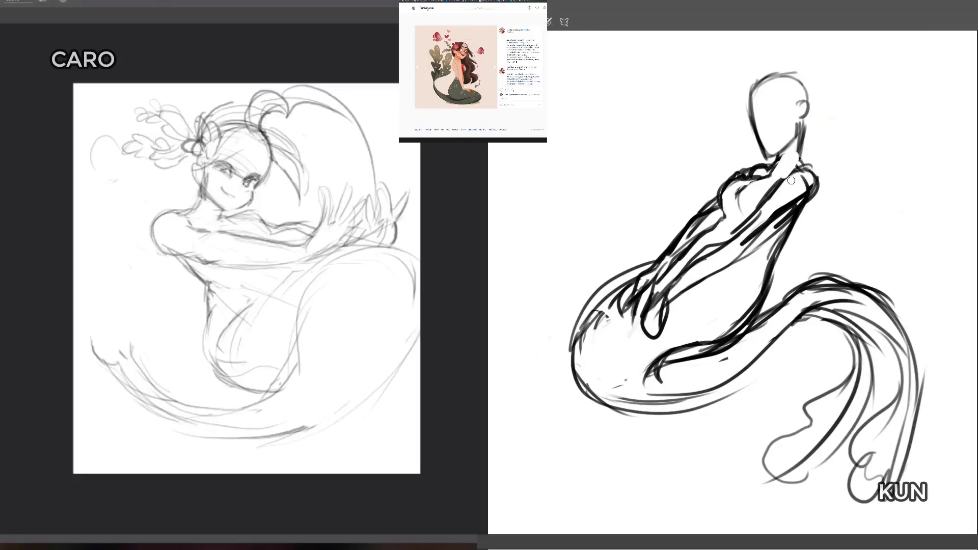
pyautogui.moveTo(759, 228)
pyautogui.mouseDown()
pyautogui.moveTo(682, 280)
pyautogui.moveTo(654, 332)
pyautogui.moveTo(634, 298)
pyautogui.moveTo(710, 225)
pyautogui.mouseUp()
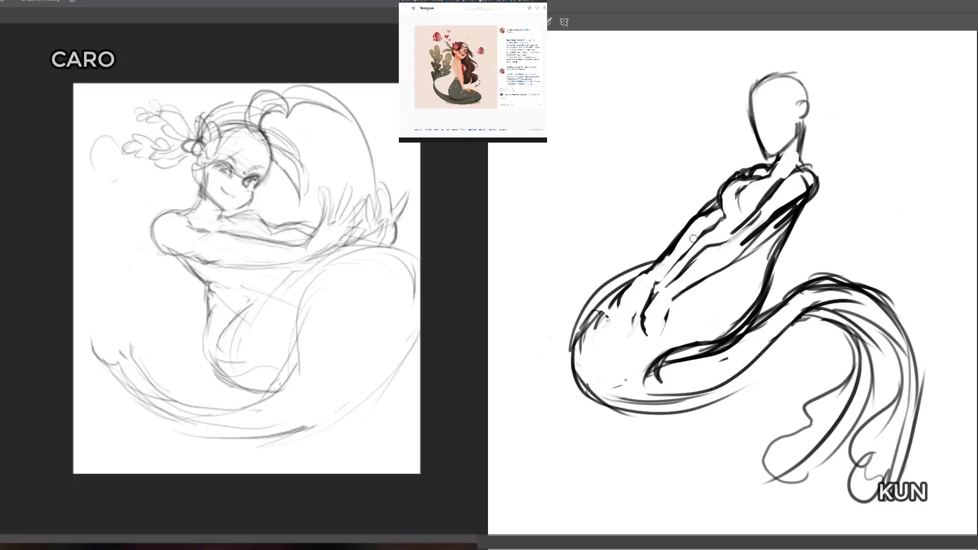
pyautogui.moveTo(620, 305)
pyautogui.mouseDown()
pyautogui.moveTo(596, 339)
pyautogui.moveTo(604, 299)
pyautogui.moveTo(629, 285)
pyautogui.moveTo(586, 321)
pyautogui.mouseUp()
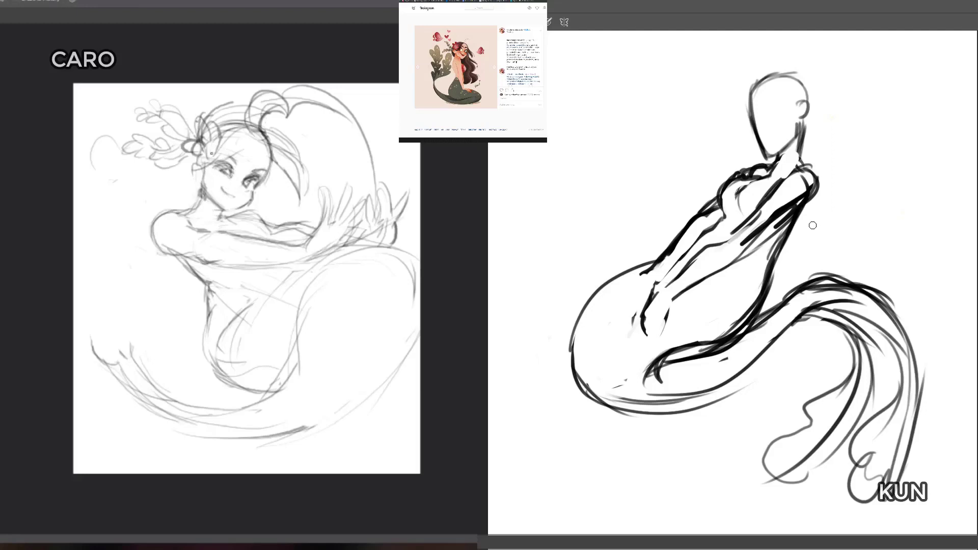
# Step: Mirror the light canvas and erase the stray strokes between the figure's ear and jaw
pyautogui.press('h')
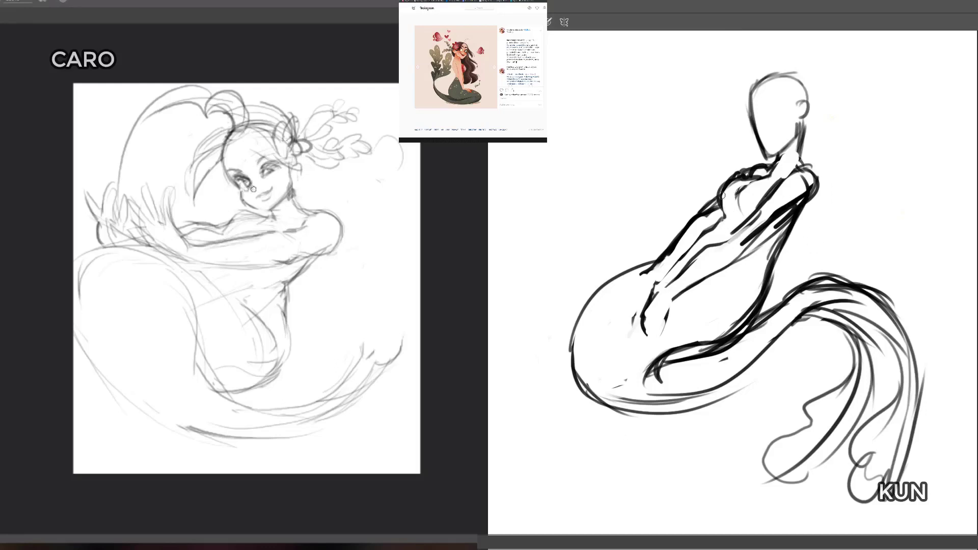
pyautogui.press('b')
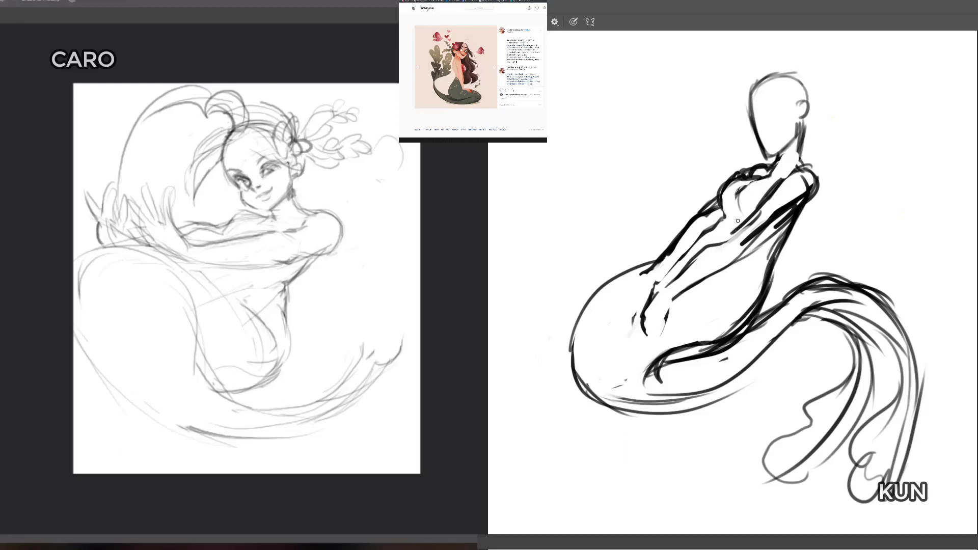
pyautogui.moveTo(300, 175)
pyautogui.mouseDown()
pyautogui.moveTo(290, 171)
pyautogui.moveTo(291, 185)
pyautogui.mouseUp()
pyautogui.press('b')
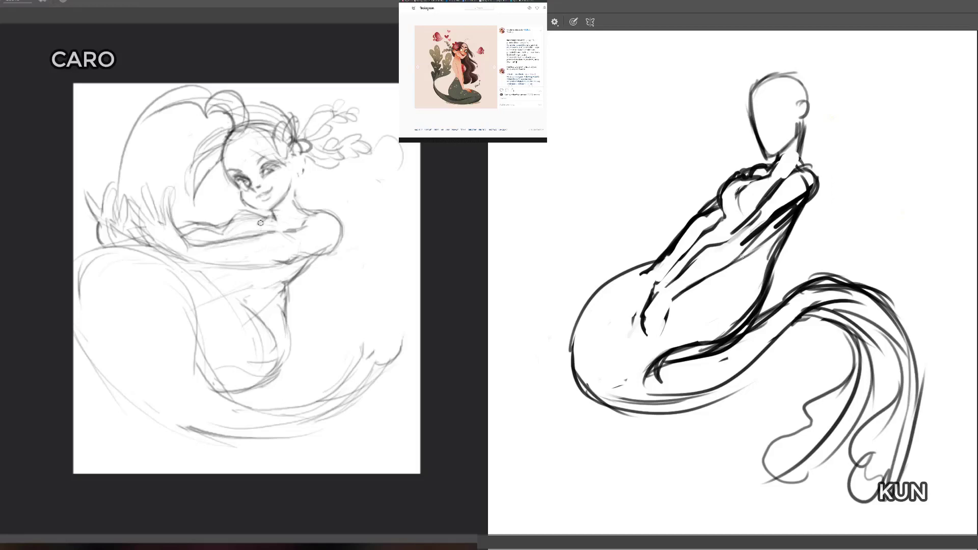
# Step: Redraw the light figure's neck contour and collarbone line, erasing the overlapping strokes below the chin
pyautogui.moveTo(249, 219); pyautogui.dragTo(311, 219)
pyautogui.press('e')
pyautogui.moveTo(268, 215); pyautogui.dragTo(277, 217)
pyautogui.press('b')
pyautogui.moveTo(297, 175); pyautogui.dragTo(300, 209)
# Step: Reinforce the dark figure's far arm, inner forearm and chest contours
pyautogui.moveTo(726, 217)
pyautogui.mouseDown()
pyautogui.moveTo(719, 238)
pyautogui.moveTo(673, 262)
pyautogui.mouseUp()
pyautogui.moveTo(726, 234); pyautogui.dragTo(702, 249)
pyautogui.moveTo(730, 213)
pyautogui.mouseDown()
pyautogui.moveTo(754, 186)
pyautogui.moveTo(740, 214)
pyautogui.mouseUp()
pyautogui.moveTo(736, 200); pyautogui.dragTo(773, 174)
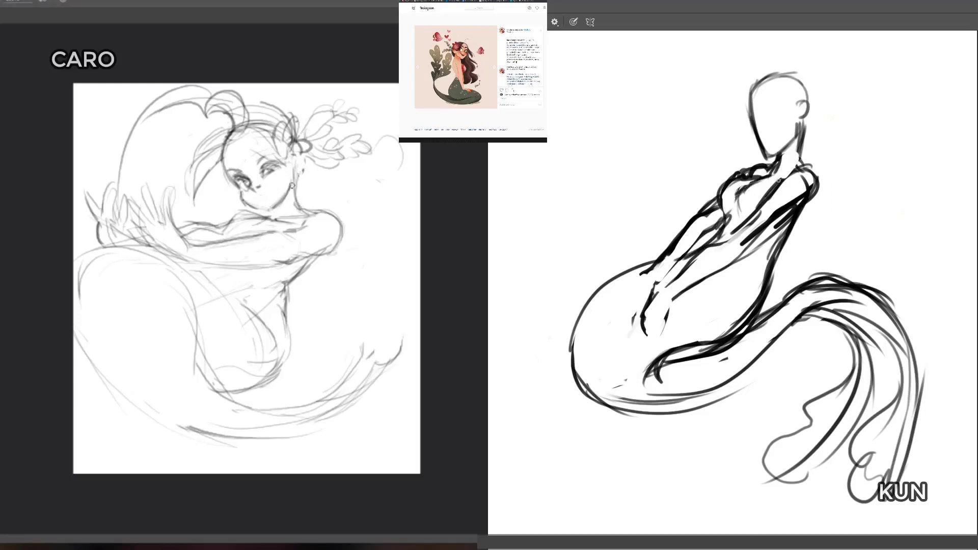
# Step: Refine the nape of both figures' necks and add a line for the dark figure's hand at the wrist
pyautogui.moveTo(800, 137); pyautogui.dragTo(799, 156)
pyautogui.moveTo(294, 176); pyautogui.dragTo(300, 208)
pyautogui.moveTo(651, 280); pyautogui.dragTo(633, 308)
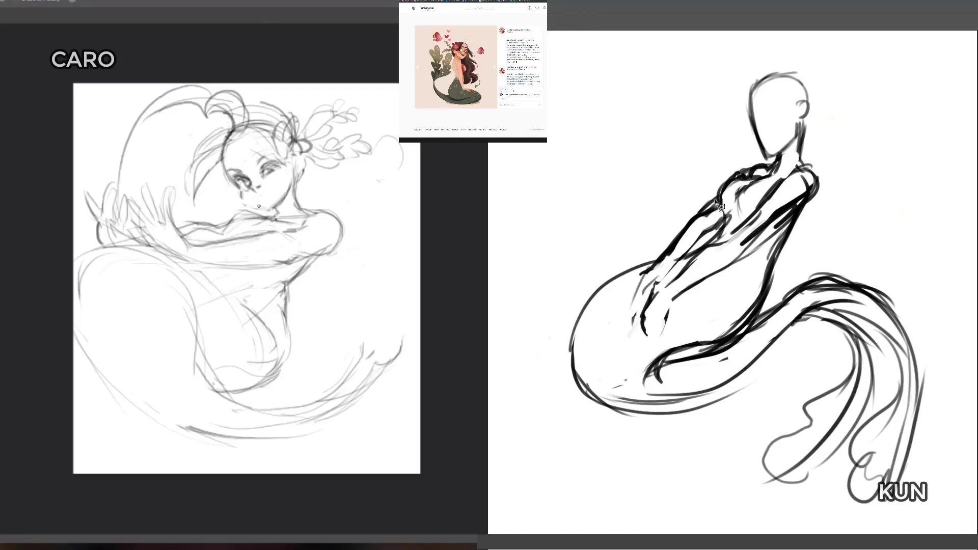
# Step: Transform the dark figure's selected far forearm to shift and rotate it closer to the elbow, and clear the selection
pyautogui.moveTo(710, 237)
pyautogui.mouseDown()
pyautogui.moveTo(656, 305)
pyautogui.moveTo(637, 271)
pyautogui.moveTo(717, 194)
pyautogui.moveTo(723, 234)
pyautogui.moveTo(702, 237)
pyautogui.moveTo(693, 227)
pyautogui.mouseUp()
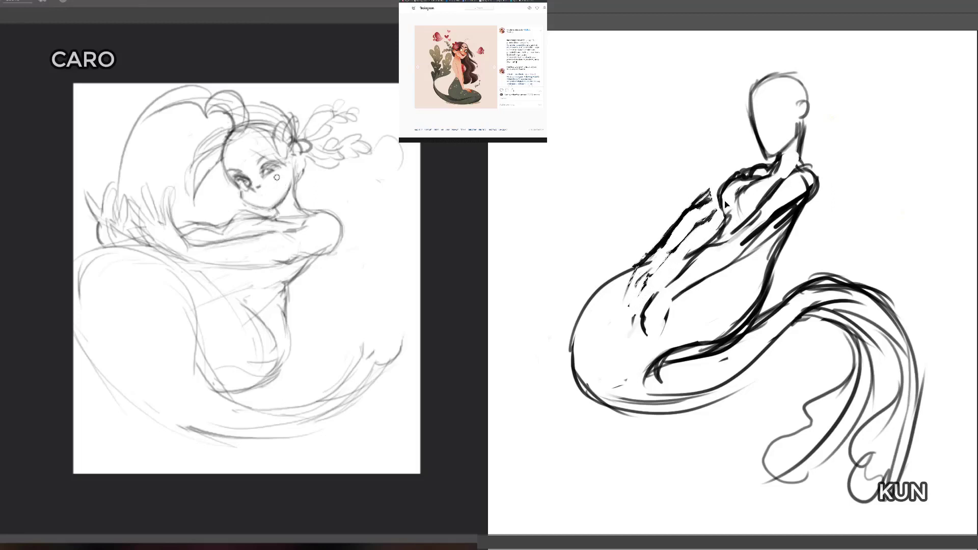
pyautogui.hotkey('ctrl', 't')
pyautogui.moveTo(745, 182); pyautogui.dragTo(754, 196)
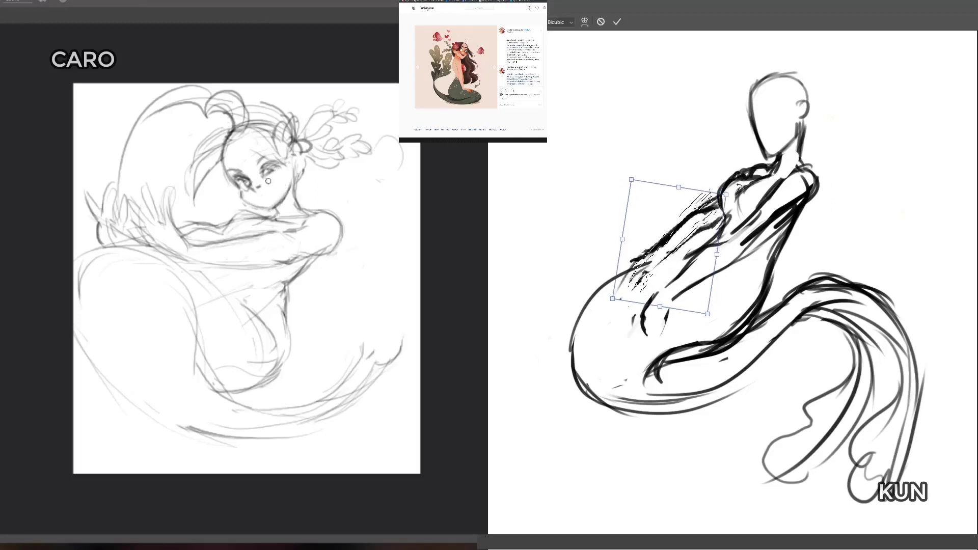
pyautogui.press('Return')
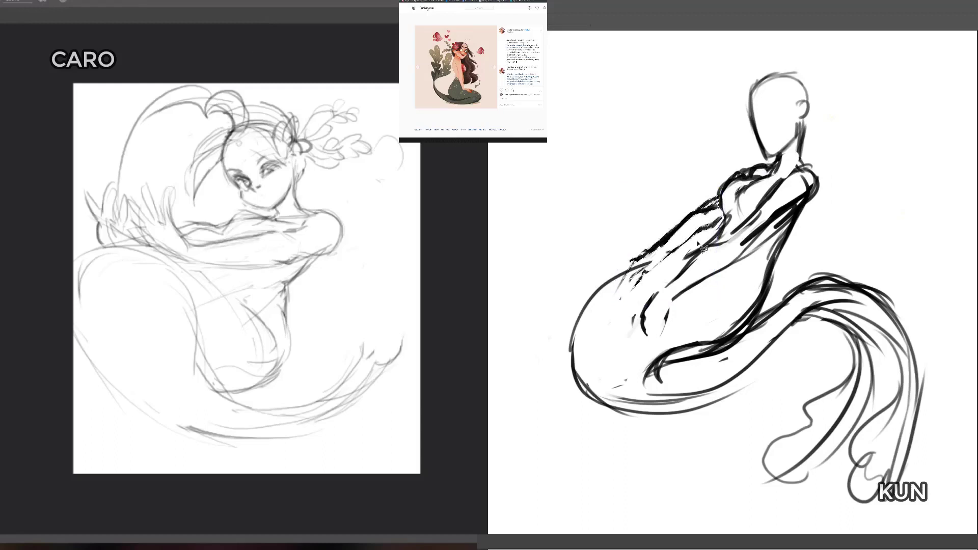
pyautogui.hotkey('ctrl', 'd')
# Step: Clean up the dark figure's far wrist by erasing the overlapping tail outline and reinforcing the forearm contours
pyautogui.press('b')
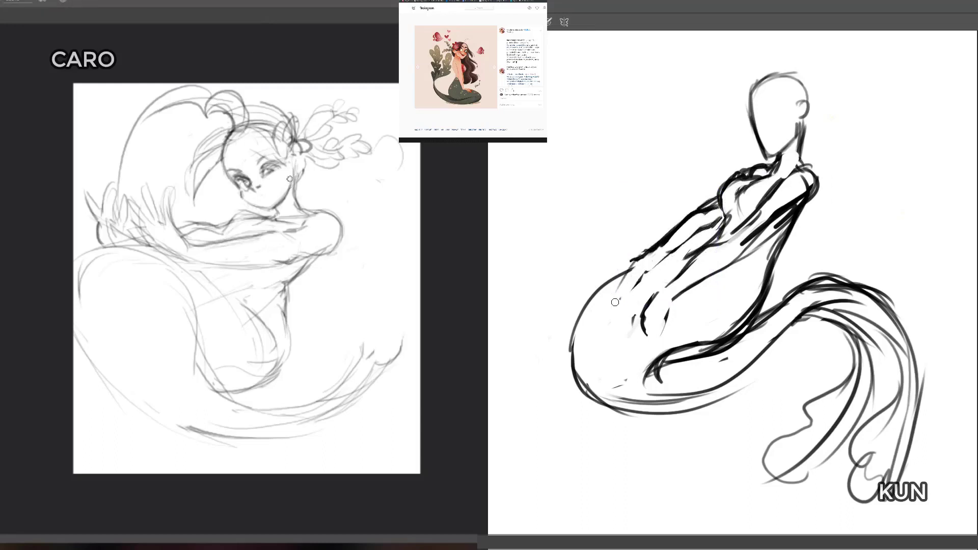
pyautogui.moveTo(618, 287)
pyautogui.mouseDown()
pyautogui.moveTo(649, 266)
pyautogui.moveTo(632, 265)
pyautogui.moveTo(643, 272)
pyautogui.moveTo(669, 252)
pyautogui.moveTo(651, 261)
pyautogui.mouseUp()
pyautogui.press('b')
pyautogui.moveTo(662, 241); pyautogui.dragTo(644, 255)
pyautogui.moveTo(639, 264)
pyautogui.mouseDown()
pyautogui.moveTo(682, 239)
pyautogui.moveTo(651, 264)
pyautogui.mouseUp()
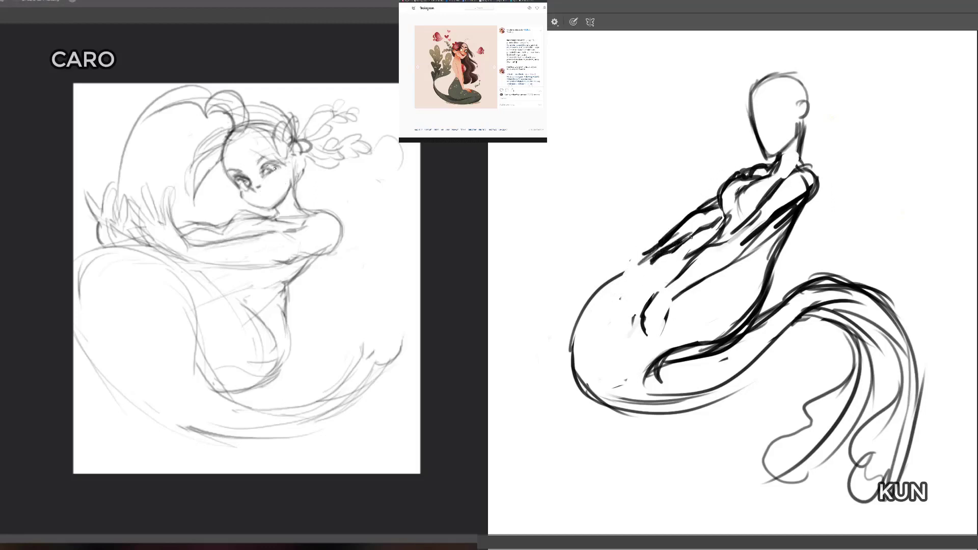
pyautogui.moveTo(716, 217)
pyautogui.mouseDown()
pyautogui.moveTo(680, 241)
pyautogui.moveTo(707, 213)
pyautogui.mouseUp()
# Step: Erase the light figure's old hair flower and the dark figure's far wrist strokes, and start redrawing both
pyautogui.press('e')
pyautogui.moveTo(281, 125)
pyautogui.mouseDown()
pyautogui.moveTo(302, 162)
pyautogui.moveTo(293, 140)
pyautogui.moveTo(274, 146)
pyautogui.mouseUp()
pyautogui.moveTo(664, 250)
pyautogui.mouseDown()
pyautogui.moveTo(618, 281)
pyautogui.moveTo(646, 264)
pyautogui.moveTo(632, 289)
pyautogui.moveTo(602, 288)
pyautogui.moveTo(601, 303)
pyautogui.mouseUp()
pyautogui.press('b')
pyautogui.moveTo(300, 149)
pyautogui.mouseDown()
pyautogui.moveTo(309, 159)
pyautogui.moveTo(300, 167)
pyautogui.mouseUp()
pyautogui.moveTo(630, 283); pyautogui.dragTo(610, 308)
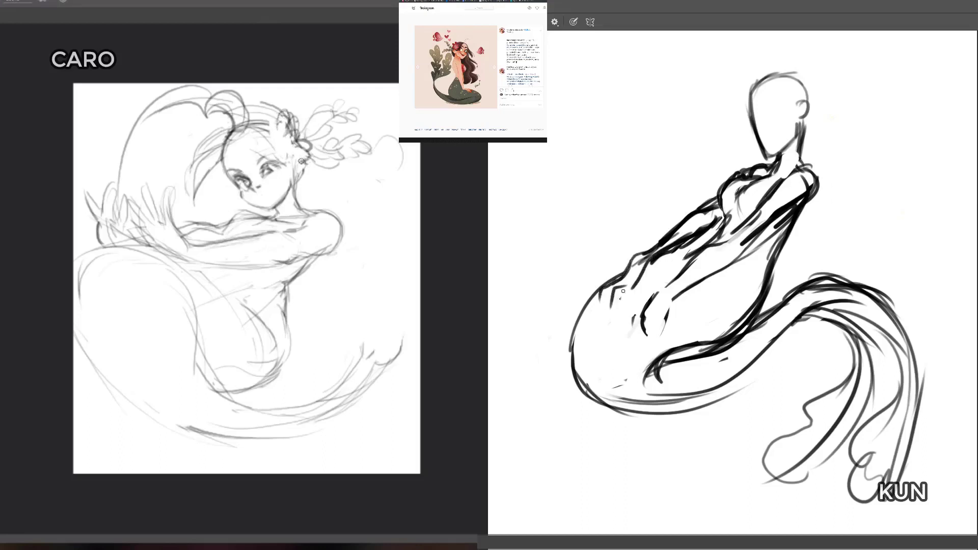
# Step: Draw larger petals on the light figure's hair flower and sketch the fingers of the dark figure's far hand
pyautogui.moveTo(278, 118); pyautogui.dragTo(284, 148)
pyautogui.moveTo(630, 283); pyautogui.dragTo(626, 299)
pyautogui.moveTo(285, 132); pyautogui.dragTo(291, 154)
pyautogui.moveTo(624, 278); pyautogui.dragTo(603, 286)
pyautogui.moveTo(292, 148); pyautogui.dragTo(317, 164)
pyautogui.moveTo(645, 308); pyautogui.dragTo(632, 324)
pyautogui.moveTo(317, 164); pyautogui.dragTo(313, 157)
pyautogui.moveTo(678, 278); pyautogui.dragTo(657, 286)
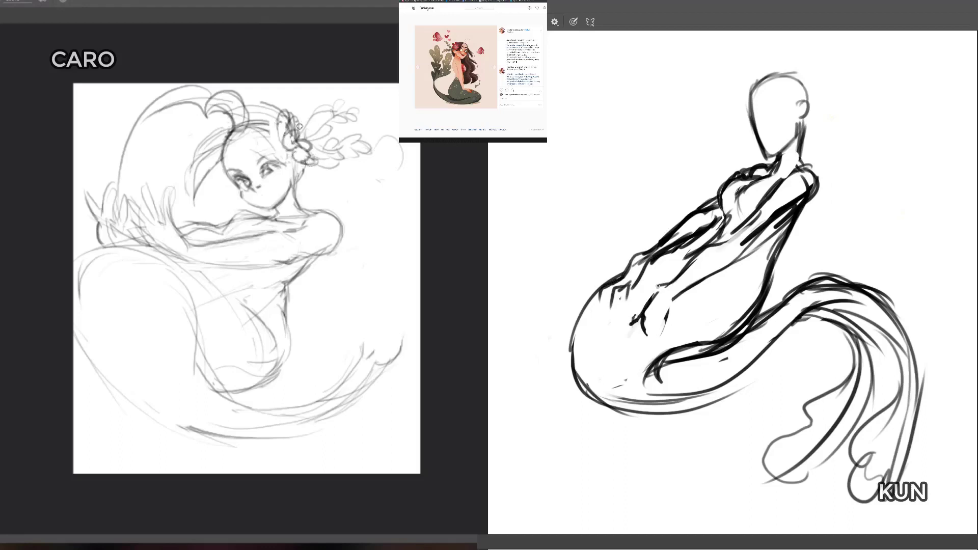
# Step: Draw the dark figure's near wrist and back of the hand, and add more petals to the light figure's flower
pyautogui.moveTo(697, 257); pyautogui.dragTo(656, 288)
pyautogui.moveTo(658, 288)
pyautogui.mouseDown()
pyautogui.moveTo(643, 325)
pyautogui.moveTo(672, 297)
pyautogui.moveTo(668, 320)
pyautogui.mouseUp()
pyautogui.moveTo(309, 139); pyautogui.dragTo(319, 148)
pyautogui.moveTo(671, 318); pyautogui.dragTo(664, 339)
pyautogui.moveTo(657, 326); pyautogui.dragTo(662, 342)
pyautogui.moveTo(319, 148); pyautogui.dragTo(320, 159)
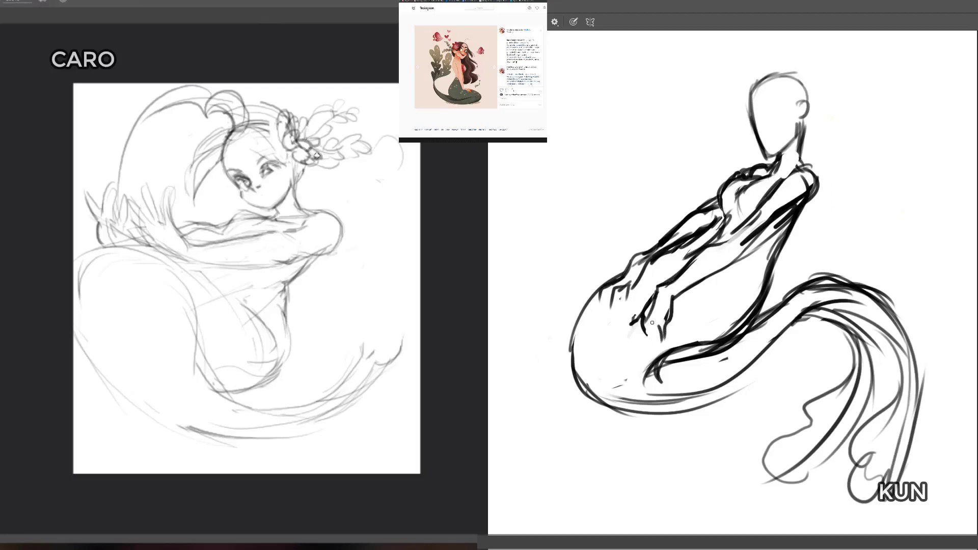
# Step: Add the fingers of the dark figure's near hand and small ear strokes below the light figure's flower
pyautogui.moveTo(651, 321); pyautogui.dragTo(647, 342)
pyautogui.moveTo(296, 178); pyautogui.dragTo(304, 174)
pyautogui.moveTo(638, 317); pyautogui.dragTo(627, 337)
pyautogui.moveTo(300, 177); pyautogui.dragTo(309, 173)
pyautogui.moveTo(632, 325); pyautogui.dragTo(617, 342)
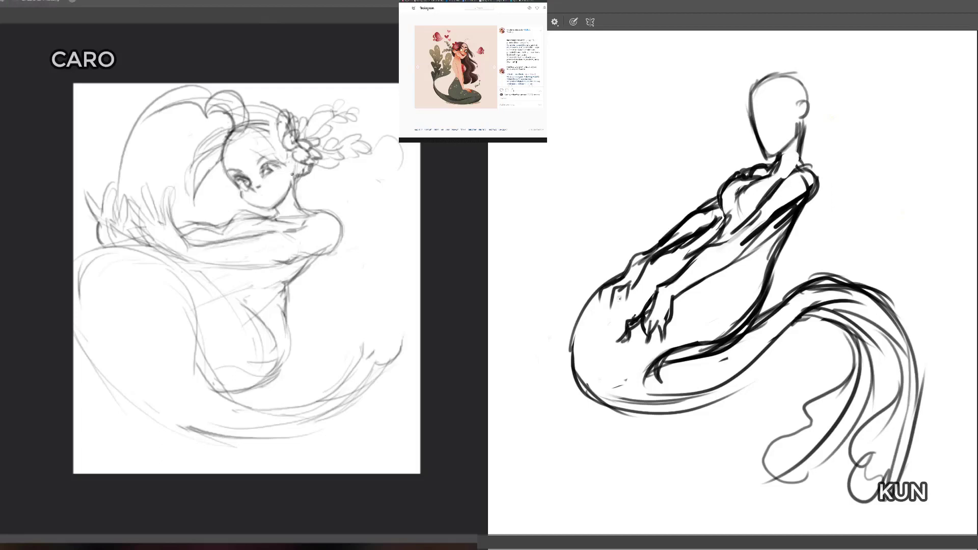
# Step: Extend and darken the fingers of the dark figure's far hand, and redraw the light figure's neck line below the ear
pyautogui.moveTo(292, 174); pyautogui.dragTo(296, 202)
pyautogui.moveTo(629, 283); pyautogui.dragTo(623, 299)
pyautogui.moveTo(296, 202); pyautogui.dragTo(297, 205)
pyautogui.press('b')
pyautogui.moveTo(627, 289); pyautogui.dragTo(624, 306)
pyautogui.moveTo(298, 175); pyautogui.dragTo(296, 194)
pyautogui.moveTo(609, 286)
pyautogui.mouseDown()
pyautogui.moveTo(606, 305)
pyautogui.moveTo(589, 298)
pyautogui.mouseUp()
pyautogui.moveTo(296, 180); pyautogui.dragTo(301, 209)
pyautogui.moveTo(588, 300); pyautogui.dragTo(607, 281)
pyautogui.moveTo(296, 182); pyautogui.dragTo(300, 210)
pyautogui.moveTo(597, 286); pyautogui.dragTo(614, 278)
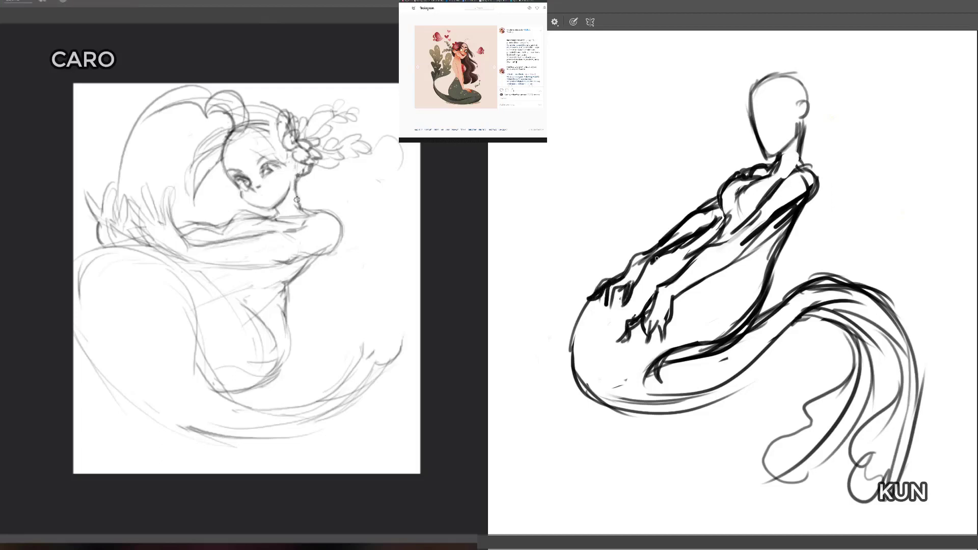
# Step: Reinforce the underside of the dark figure's far forearm and refine the light figure's eye next to the flower
pyautogui.press('e')
pyautogui.moveTo(296, 200)
pyautogui.mouseDown()
pyautogui.moveTo(297, 175)
pyautogui.moveTo(274, 174)
pyautogui.mouseUp()
pyautogui.press('b')
pyautogui.moveTo(723, 230); pyautogui.dragTo(708, 244)
pyautogui.moveTo(707, 244); pyautogui.dragTo(657, 261)
pyautogui.moveTo(270, 168); pyautogui.dragTo(278, 173)
pyautogui.moveTo(646, 262); pyautogui.dragTo(637, 273)
pyautogui.moveTo(691, 251); pyautogui.dragTo(656, 260)
pyautogui.moveTo(270, 165); pyautogui.dragTo(275, 172)
# Step: Sketch a curved hip line on the dark figure, lighten the inner tail contour, and start the light figure's mouth
pyautogui.moveTo(736, 262)
pyautogui.mouseDown()
pyautogui.moveTo(757, 298)
pyautogui.moveTo(762, 288)
pyautogui.moveTo(753, 305)
pyautogui.mouseUp()
pyautogui.moveTo(727, 328); pyautogui.dragTo(631, 385)
pyautogui.moveTo(263, 193); pyautogui.dragTo(274, 190)
pyautogui.moveTo(725, 338)
pyautogui.mouseDown()
pyautogui.moveTo(664, 367)
pyautogui.moveTo(738, 345)
pyautogui.moveTo(706, 357)
pyautogui.mouseUp()
pyautogui.press('w')
pyautogui.press('e')
# Step: Add curved bands across the dark figure's tail behind the hip and complete the light figure's smiling lips
pyautogui.press('b')
pyautogui.moveTo(775, 312); pyautogui.dragTo(789, 334)
pyautogui.moveTo(258, 197); pyautogui.dragTo(273, 195)
pyautogui.moveTo(789, 296)
pyautogui.mouseDown()
pyautogui.moveTo(805, 311)
pyautogui.moveTo(821, 296)
pyautogui.mouseUp()
pyautogui.moveTo(764, 308)
pyautogui.mouseDown()
pyautogui.moveTo(820, 263)
pyautogui.moveTo(666, 358)
pyautogui.mouseUp()
pyautogui.moveTo(274, 192)
pyautogui.mouseDown()
pyautogui.moveTo(280, 183)
pyautogui.moveTo(274, 191)
pyautogui.mouseUp()
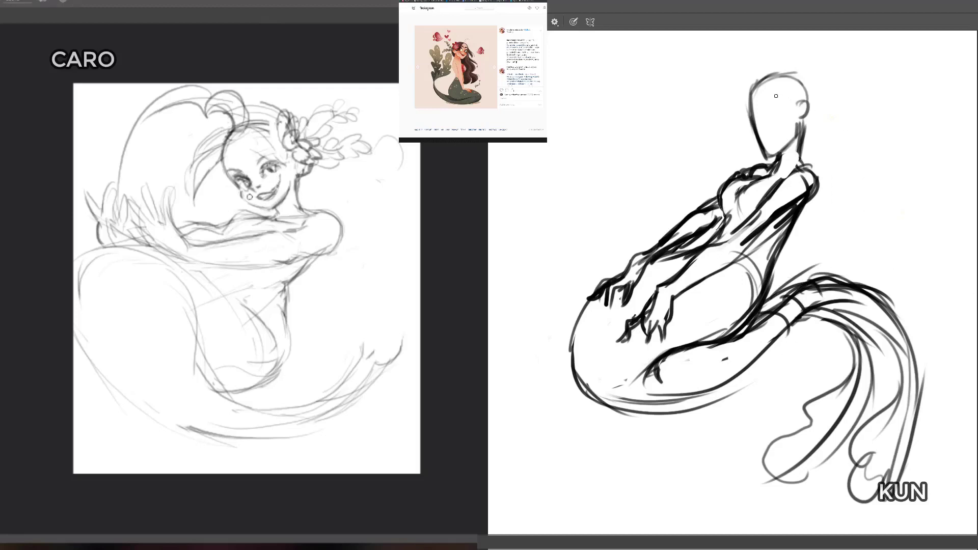
# Step: Reshape the dark figure's head into a rounder oval, erasing the old face line and redrawing the back of the head
pyautogui.moveTo(748, 98)
pyautogui.mouseDown()
pyautogui.moveTo(769, 157)
pyautogui.moveTo(759, 145)
pyautogui.mouseUp()
pyautogui.press('e')
pyautogui.moveTo(757, 107)
pyautogui.mouseDown()
pyautogui.moveTo(767, 147)
pyautogui.moveTo(751, 109)
pyautogui.moveTo(794, 136)
pyautogui.moveTo(752, 144)
pyautogui.moveTo(759, 91)
pyautogui.moveTo(744, 135)
pyautogui.moveTo(753, 148)
pyautogui.moveTo(761, 153)
pyautogui.moveTo(755, 87)
pyautogui.mouseUp()
pyautogui.press('b')
pyautogui.moveTo(800, 116); pyautogui.dragTo(793, 137)
pyautogui.moveTo(795, 83); pyautogui.dragTo(810, 101)
pyautogui.moveTo(810, 101); pyautogui.dragTo(801, 151)
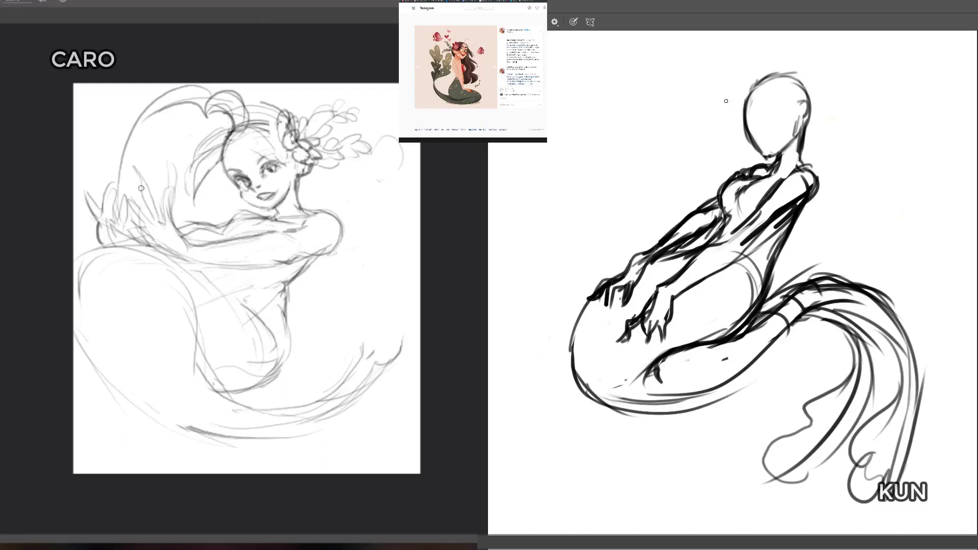
# Step: Refine the dark figure's chest contour, erase the overlap at the inner elbow, and undo the stray stroke beside the light figure's neck
pyautogui.moveTo(747, 120)
pyautogui.mouseDown()
pyautogui.moveTo(749, 145)
pyautogui.moveTo(749, 91)
pyautogui.moveTo(784, 77)
pyautogui.moveTo(803, 86)
pyautogui.moveTo(802, 124)
pyautogui.moveTo(770, 155)
pyautogui.moveTo(775, 172)
pyautogui.moveTo(736, 183)
pyautogui.moveTo(733, 199)
pyautogui.moveTo(736, 191)
pyautogui.mouseUp()
pyautogui.press('e')
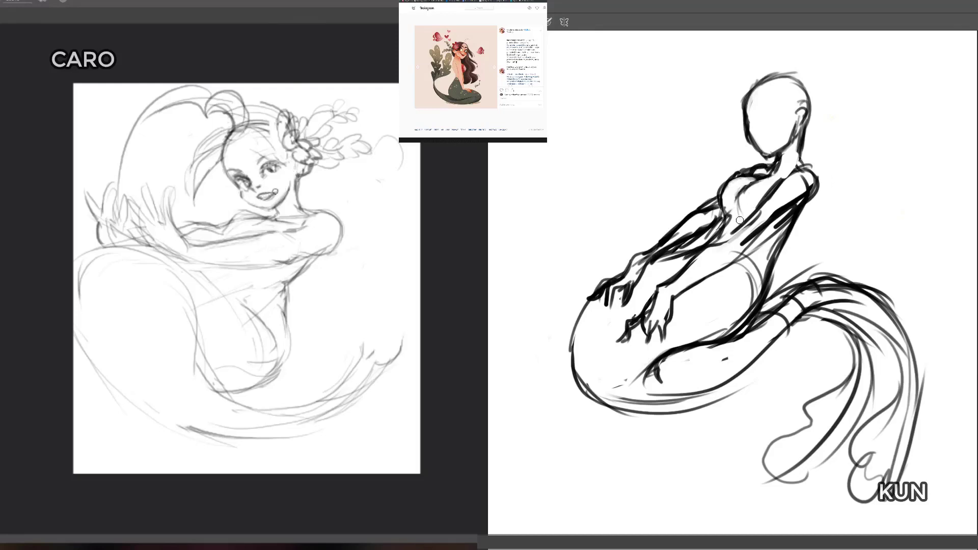
pyautogui.moveTo(727, 232)
pyautogui.mouseDown()
pyautogui.moveTo(740, 204)
pyautogui.moveTo(719, 236)
pyautogui.mouseUp()
pyautogui.press('b')
pyautogui.moveTo(317, 181); pyautogui.dragTo(332, 191)
pyautogui.hotkey('ctrl', 'z')
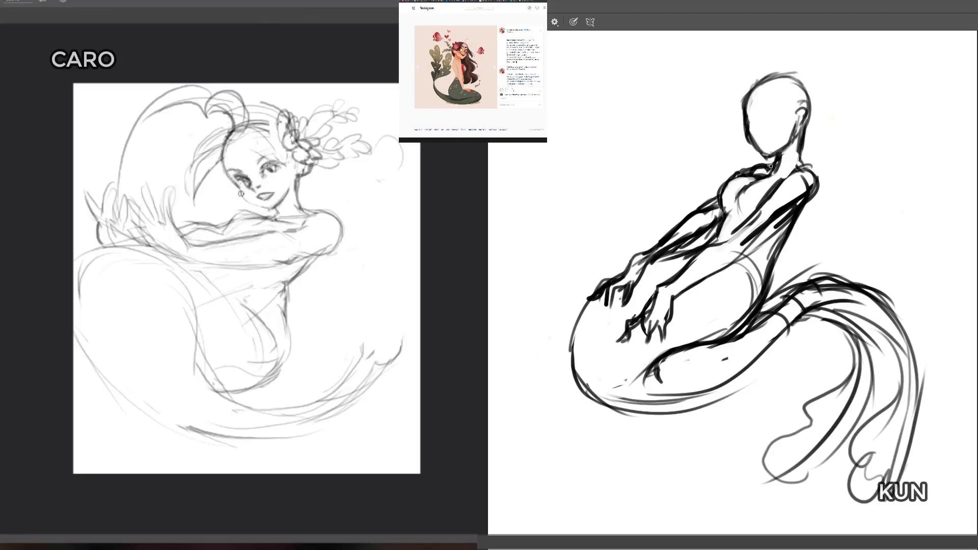
# Step: Erase part of the light figure's rear forearm contour and refine the dark figure's near wrist
pyautogui.moveTo(238, 184); pyautogui.dragTo(229, 171)
pyautogui.press('e')
pyautogui.moveTo(766, 164)
pyautogui.mouseDown()
pyautogui.moveTo(746, 169)
pyautogui.moveTo(770, 165)
pyautogui.moveTo(751, 106)
pyautogui.moveTo(761, 92)
pyautogui.mouseUp()
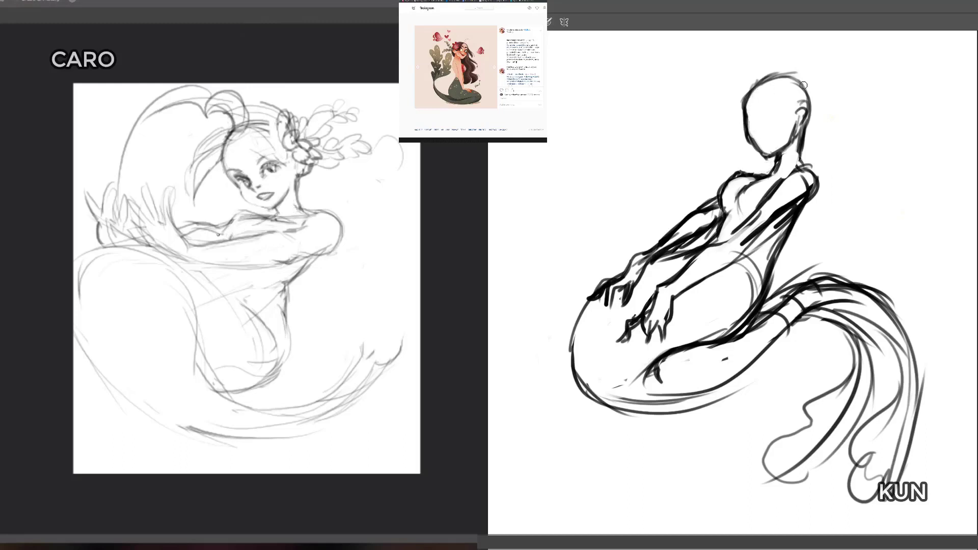
pyautogui.moveTo(218, 234)
pyautogui.mouseDown()
pyautogui.moveTo(189, 225)
pyautogui.moveTo(189, 235)
pyautogui.moveTo(195, 224)
pyautogui.mouseUp()
pyautogui.press('b')
pyautogui.moveTo(680, 253); pyautogui.dragTo(646, 268)
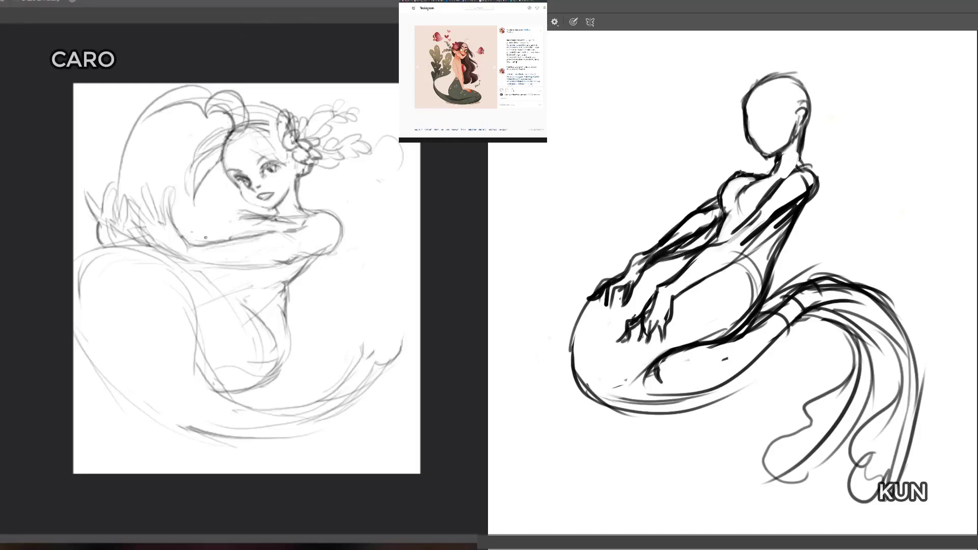
# Step: Draw clearer fingers on the dark figure's near hand and redraw the light figure's rear forearm contour
pyautogui.moveTo(642, 331); pyautogui.dragTo(640, 342)
pyautogui.moveTo(648, 312); pyautogui.dragTo(646, 327)
pyautogui.press('b')
pyautogui.moveTo(237, 213); pyautogui.dragTo(225, 220)
pyautogui.moveTo(657, 324); pyautogui.dragTo(661, 346)
pyautogui.moveTo(650, 333); pyautogui.dragTo(633, 347)
pyautogui.moveTo(170, 220)
pyautogui.mouseDown()
pyautogui.moveTo(239, 210)
pyautogui.moveTo(190, 224)
pyautogui.mouseUp()
pyautogui.moveTo(171, 220); pyautogui.dragTo(194, 223)
# Step: Redraw the dark figure's near elbow and extend the inner upper-arm contour up to the shoulder
pyautogui.moveTo(715, 245)
pyautogui.mouseDown()
pyautogui.moveTo(737, 241)
pyautogui.moveTo(725, 272)
pyautogui.mouseUp()
pyautogui.moveTo(742, 227); pyautogui.dragTo(723, 244)
pyautogui.moveTo(749, 215)
pyautogui.mouseDown()
pyautogui.moveTo(726, 241)
pyautogui.moveTo(803, 173)
pyautogui.mouseUp()
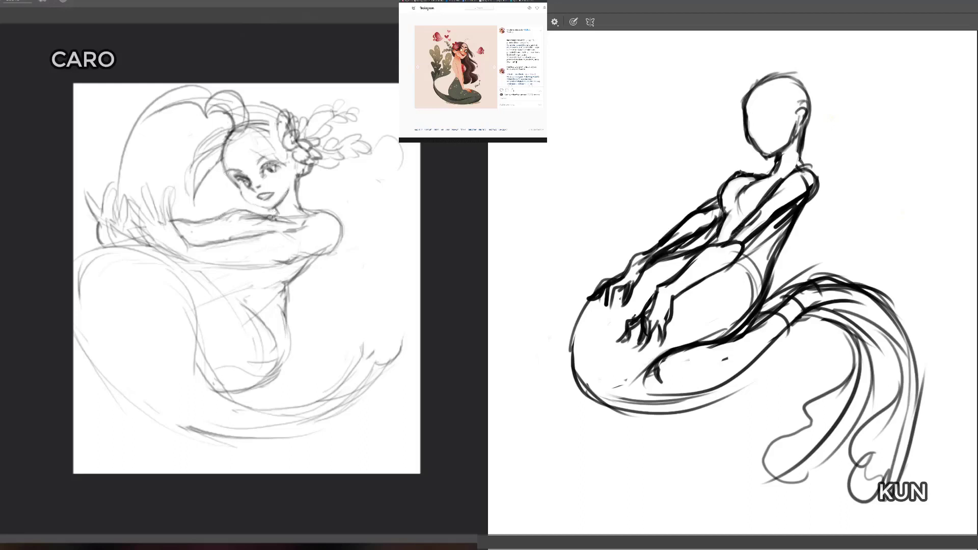
# Step: Rework the dark figure's front neck and collarbone lines, and refine the light figure's rear arm contour
pyautogui.press('e')
pyautogui.moveTo(740, 175); pyautogui.dragTo(763, 172)
pyautogui.moveTo(240, 218); pyautogui.dragTo(284, 220)
pyautogui.moveTo(758, 178); pyautogui.dragTo(775, 167)
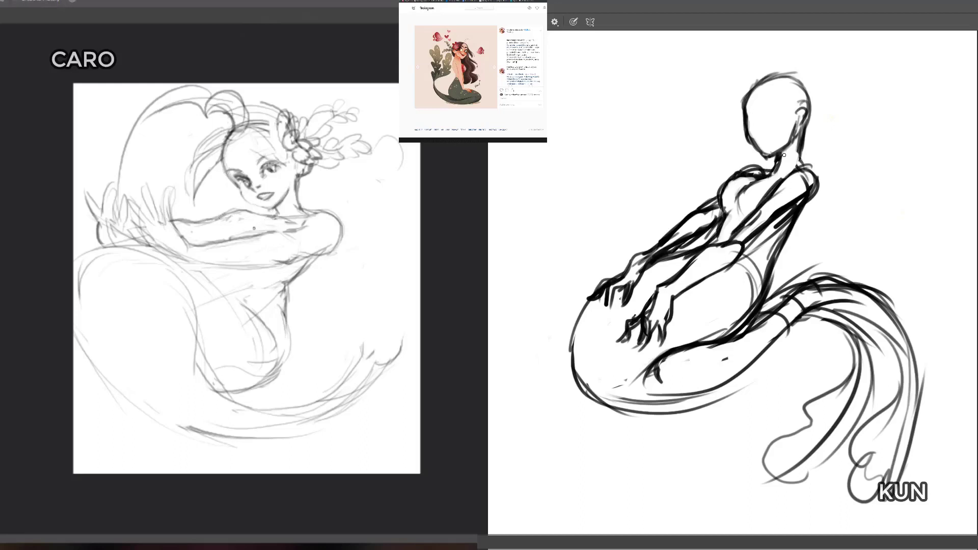
pyautogui.moveTo(256, 229); pyautogui.dragTo(232, 235)
pyautogui.moveTo(775, 153); pyautogui.dragTo(771, 177)
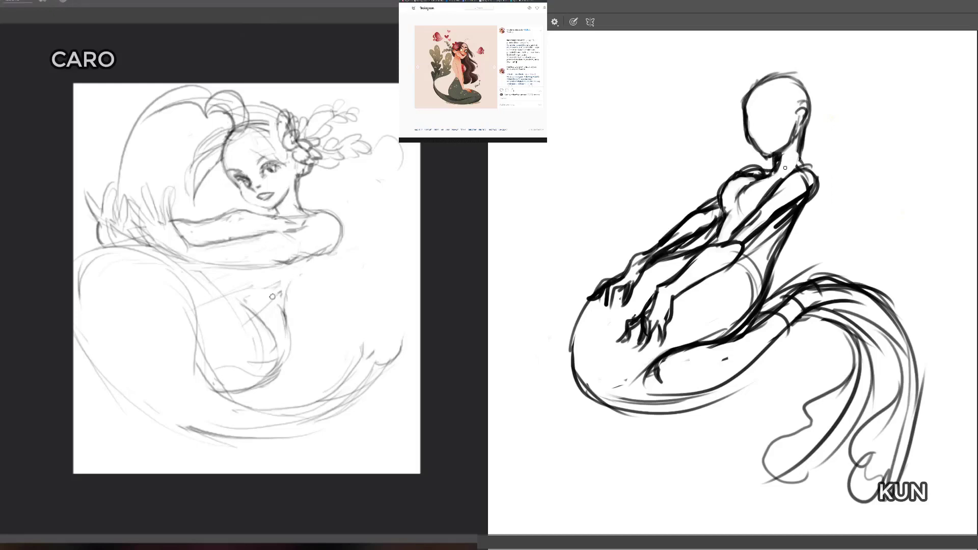
# Step: Erase the light figure's rough back line below the arm and the overlapping hip lines inside the dark figure's waist
pyautogui.moveTo(316, 255)
pyautogui.mouseDown()
pyautogui.moveTo(270, 289)
pyautogui.moveTo(261, 279)
pyautogui.moveTo(274, 293)
pyautogui.moveTo(212, 283)
pyautogui.mouseUp()
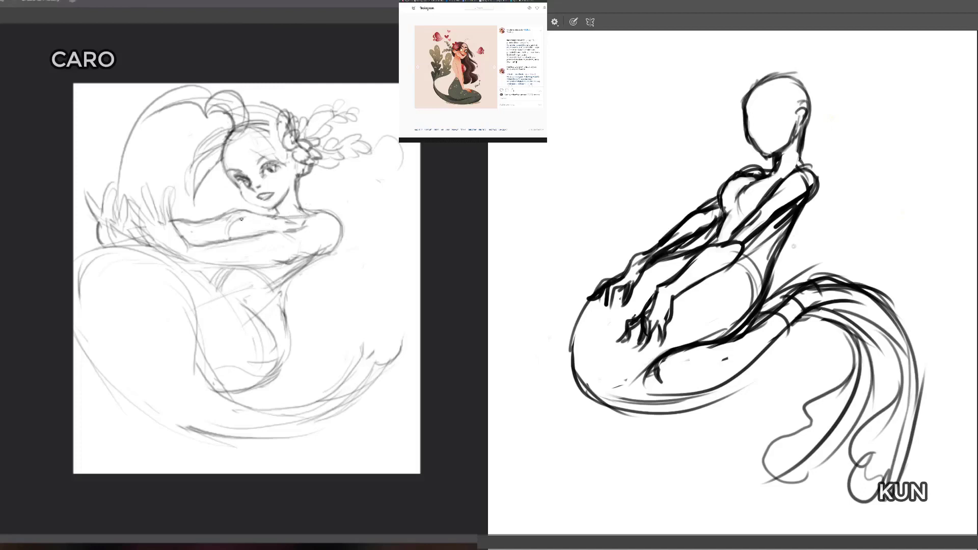
pyautogui.press('e')
pyautogui.moveTo(746, 308); pyautogui.dragTo(694, 337)
pyautogui.moveTo(747, 283)
pyautogui.mouseDown()
pyautogui.moveTo(744, 317)
pyautogui.moveTo(700, 338)
pyautogui.mouseUp()
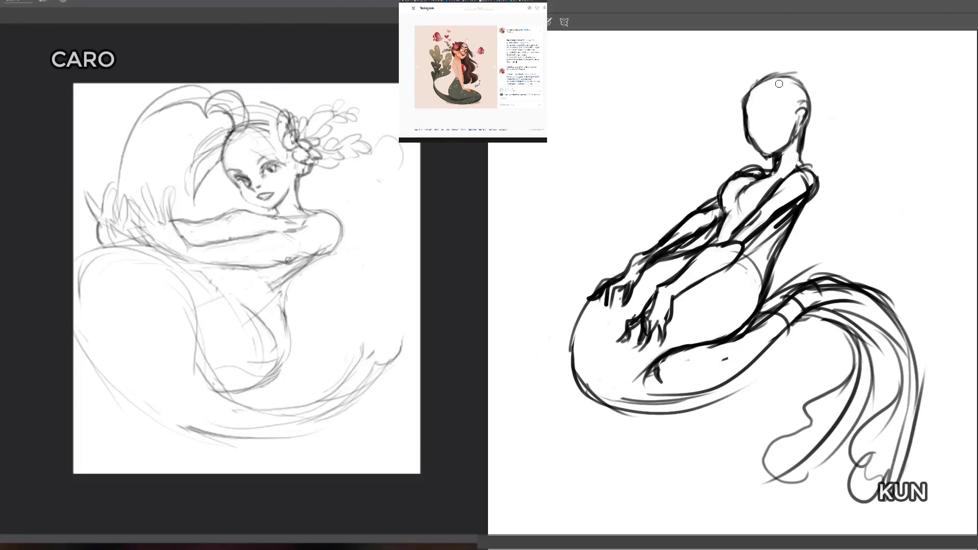
# Step: Redraw the light figure's back and waist with darker strokes, and erase the dark figure's ear and heavy nape line
pyautogui.moveTo(281, 292)
pyautogui.mouseDown()
pyautogui.moveTo(284, 332)
pyautogui.moveTo(263, 374)
pyautogui.moveTo(232, 392)
pyautogui.moveTo(251, 384)
pyautogui.moveTo(281, 328)
pyautogui.mouseUp()
pyautogui.moveTo(276, 365); pyautogui.dragTo(272, 293)
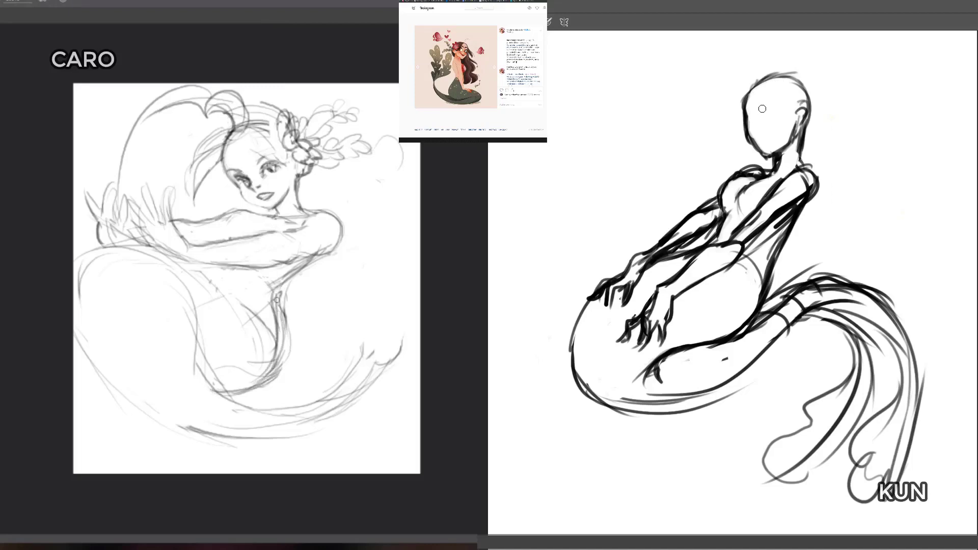
pyautogui.moveTo(802, 102); pyautogui.dragTo(802, 118)
pyautogui.moveTo(275, 293); pyautogui.dragTo(314, 259)
pyautogui.moveTo(802, 118); pyautogui.dragTo(799, 125)
pyautogui.moveTo(309, 264); pyautogui.dragTo(278, 288)
pyautogui.moveTo(799, 126); pyautogui.dragTo(795, 145)
pyautogui.moveTo(274, 308); pyautogui.dragTo(268, 272)
pyautogui.moveTo(771, 159); pyautogui.dragTo(770, 167)
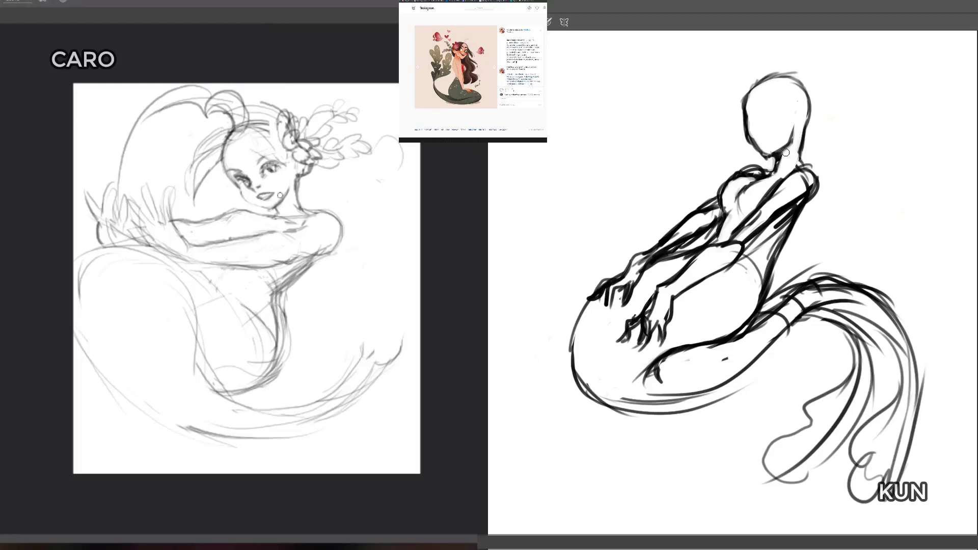
# Step: Clean up overlapping lines on the dark figure's shoulder and arms, and sketch the light figure's curved bust line
pyautogui.moveTo(800, 128); pyautogui.dragTo(809, 176)
pyautogui.moveTo(226, 237); pyautogui.dragTo(253, 218)
pyautogui.moveTo(808, 175); pyautogui.dragTo(792, 185)
pyautogui.moveTo(253, 218)
pyautogui.mouseDown()
pyautogui.moveTo(270, 216)
pyautogui.moveTo(219, 239)
pyautogui.mouseUp()
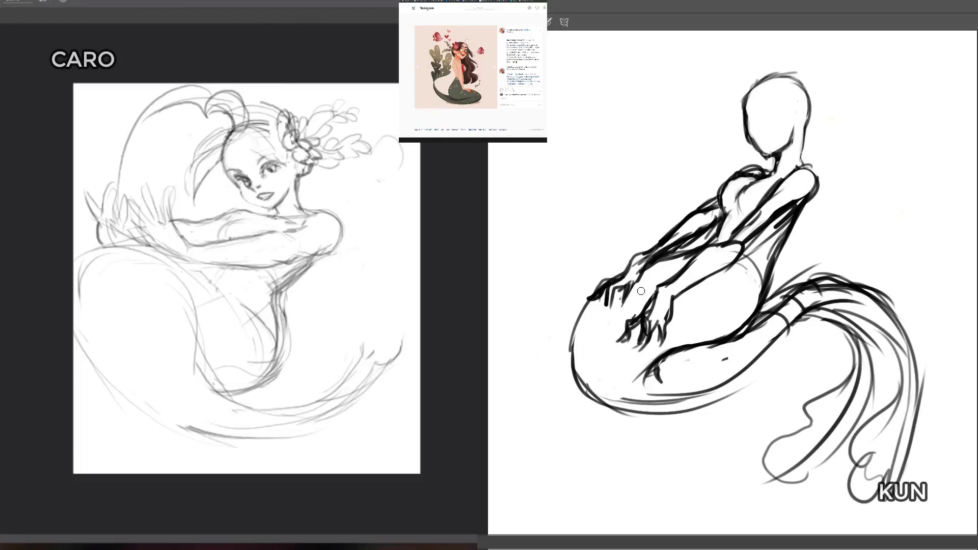
pyautogui.moveTo(669, 240)
pyautogui.mouseDown()
pyautogui.moveTo(647, 257)
pyautogui.moveTo(724, 207)
pyautogui.moveTo(682, 237)
pyautogui.mouseUp()
pyautogui.moveTo(767, 218)
pyautogui.mouseDown()
pyautogui.moveTo(747, 228)
pyautogui.moveTo(800, 179)
pyautogui.moveTo(723, 176)
pyautogui.moveTo(772, 169)
pyautogui.moveTo(735, 179)
pyautogui.moveTo(767, 175)
pyautogui.mouseUp()
# Step: Redraw the dark figure's ear and nape, mark a faint eye line, and erase the long vertical line across the face
pyautogui.press('b')
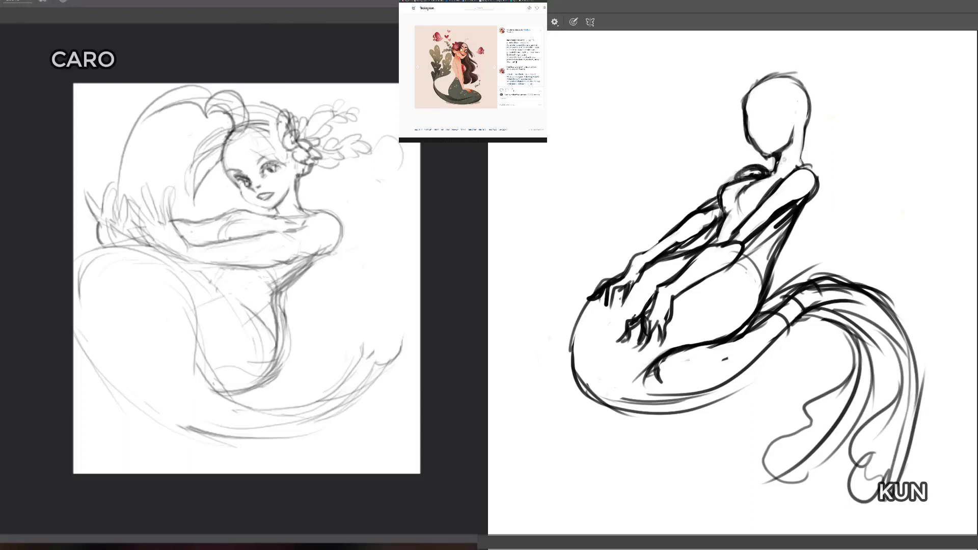
pyautogui.moveTo(805, 129)
pyautogui.mouseDown()
pyautogui.moveTo(799, 164)
pyautogui.moveTo(792, 111)
pyautogui.moveTo(754, 148)
pyautogui.mouseUp()
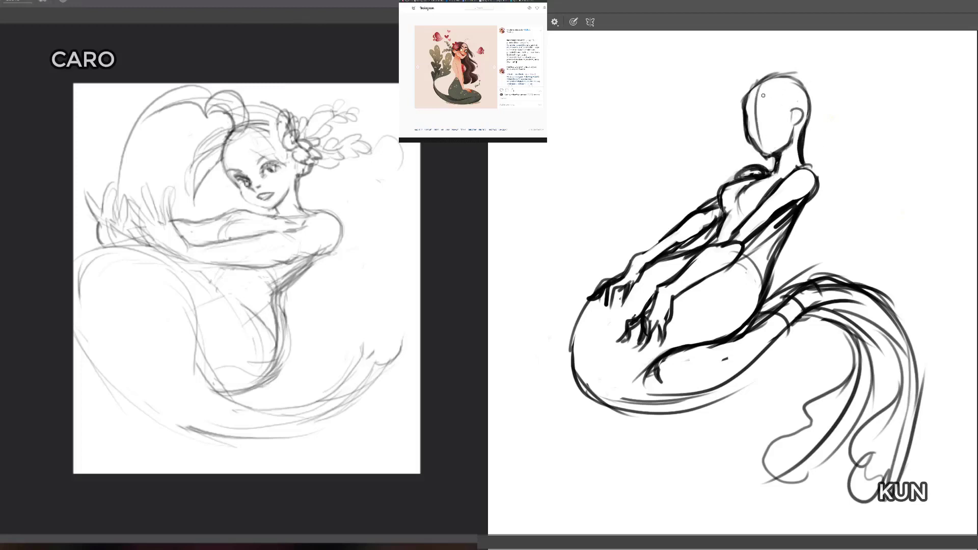
pyautogui.moveTo(751, 80)
pyautogui.mouseDown()
pyautogui.moveTo(755, 158)
pyautogui.moveTo(759, 76)
pyautogui.moveTo(782, 74)
pyautogui.mouseUp()
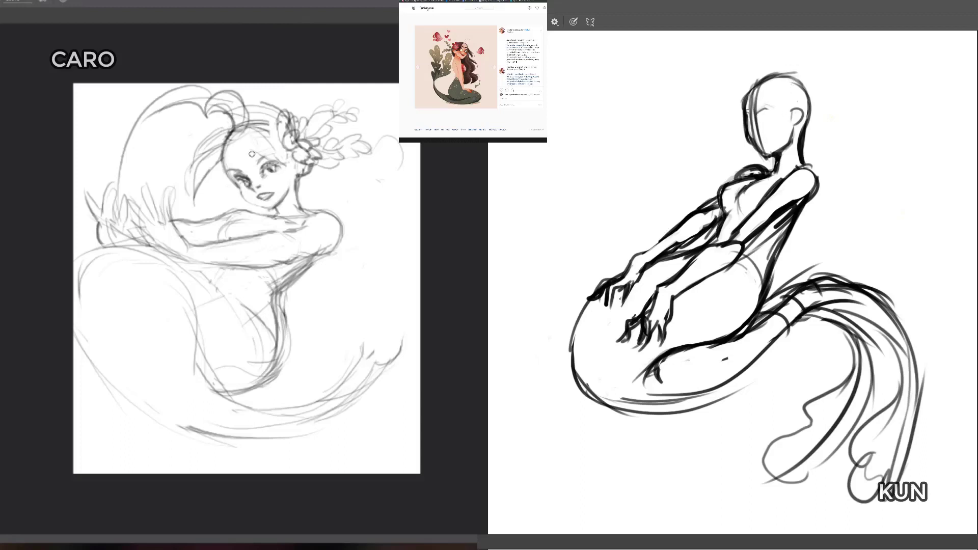
pyautogui.press('e')
pyautogui.moveTo(759, 96)
pyautogui.mouseDown()
pyautogui.moveTo(756, 136)
pyautogui.moveTo(757, 119)
pyautogui.mouseUp()
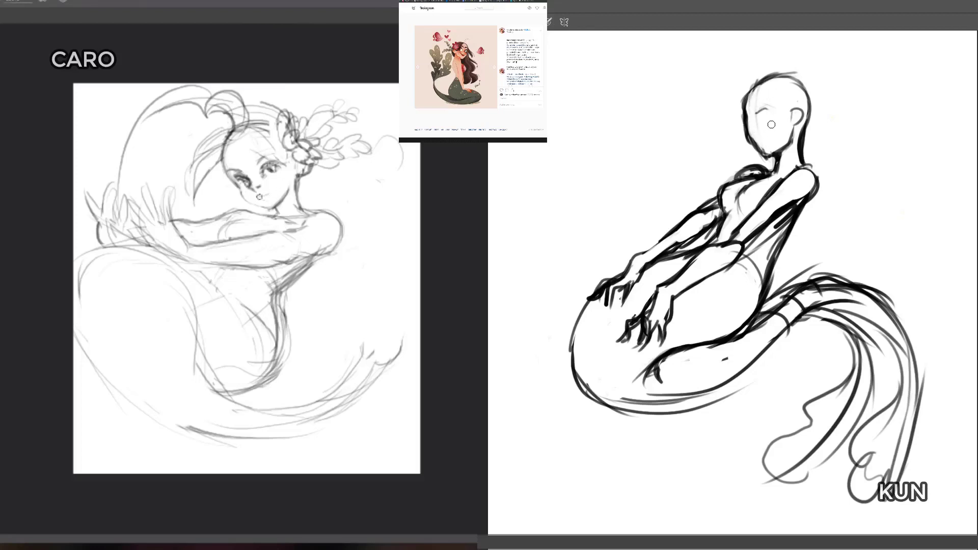
# Step: Reduce the light figure's mouth to a small smile and erase the large hair arc above the hands
pyautogui.moveTo(257, 195); pyautogui.dragTo(269, 193)
pyautogui.moveTo(182, 118); pyautogui.dragTo(156, 123)
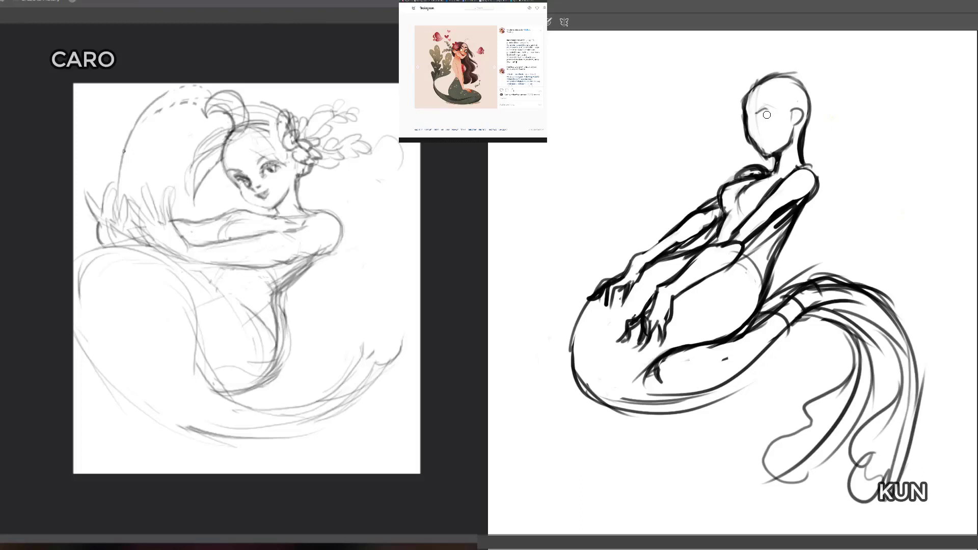
pyautogui.moveTo(123, 151); pyautogui.dragTo(164, 88)
pyautogui.press('e')
pyautogui.moveTo(258, 130)
pyautogui.mouseDown()
pyautogui.moveTo(266, 98)
pyautogui.moveTo(273, 113)
pyautogui.moveTo(241, 93)
pyautogui.moveTo(259, 112)
pyautogui.moveTo(256, 128)
pyautogui.moveTo(248, 105)
pyautogui.mouseUp()
pyautogui.press('e')
pyautogui.moveTo(193, 170); pyautogui.dragTo(193, 168)
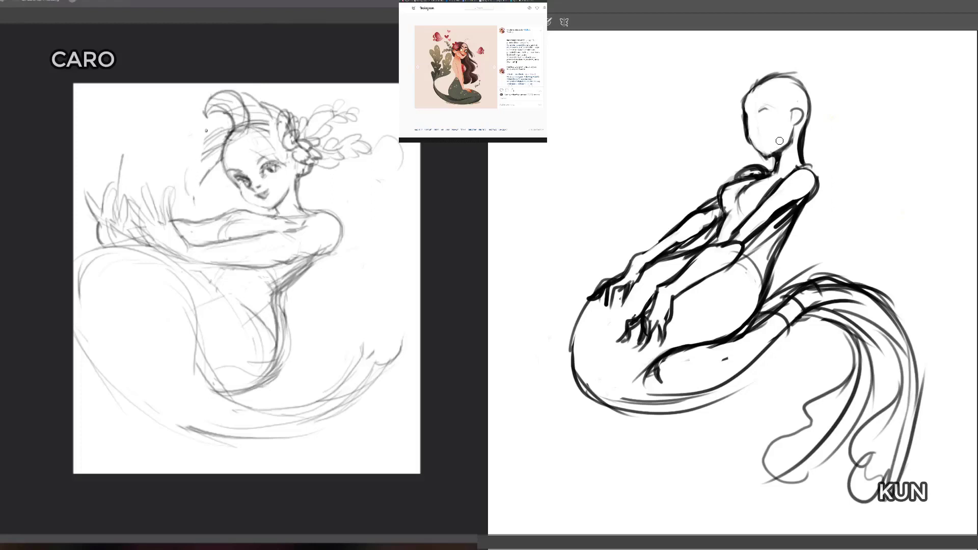
# Step: Erase the light figure's side strands beside the face and the crossing bands on the dark figure's tail behind the hip
pyautogui.moveTo(206, 130); pyautogui.dragTo(221, 128)
pyautogui.press('b')
pyautogui.moveTo(254, 97)
pyautogui.mouseDown()
pyautogui.moveTo(253, 125)
pyautogui.moveTo(229, 123)
pyautogui.moveTo(234, 142)
pyautogui.moveTo(239, 134)
pyautogui.moveTo(229, 175)
pyautogui.moveTo(225, 138)
pyautogui.moveTo(228, 179)
pyautogui.mouseUp()
pyautogui.moveTo(798, 299)
pyautogui.mouseDown()
pyautogui.moveTo(759, 325)
pyautogui.moveTo(770, 322)
pyautogui.mouseUp()
pyautogui.moveTo(228, 173); pyautogui.dragTo(229, 187)
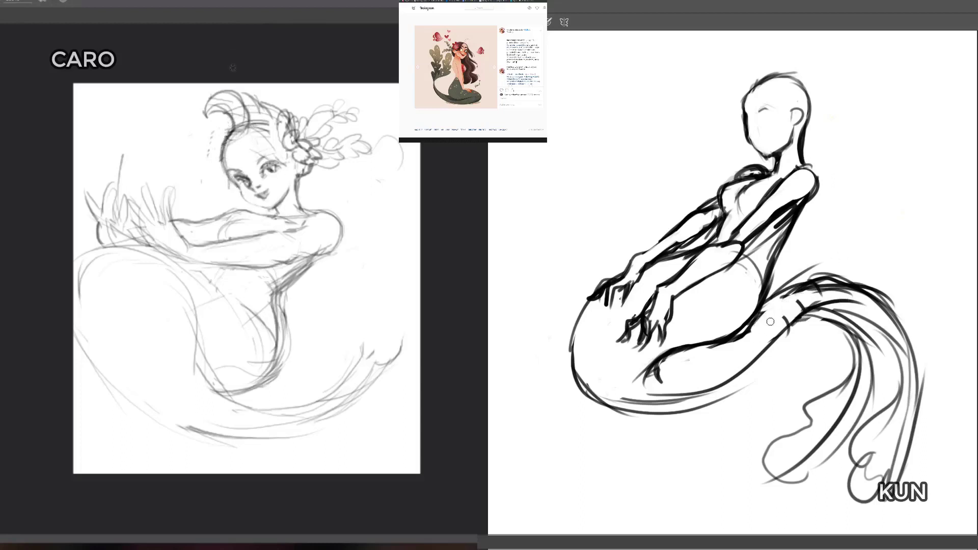
# Step: Redraw the dark figure's tail behind the hip with fuller outer curves, and extend the light figure's hair above the forehead
pyautogui.moveTo(808, 290)
pyautogui.mouseDown()
pyautogui.moveTo(837, 293)
pyautogui.moveTo(780, 324)
pyautogui.mouseUp()
pyautogui.press('b')
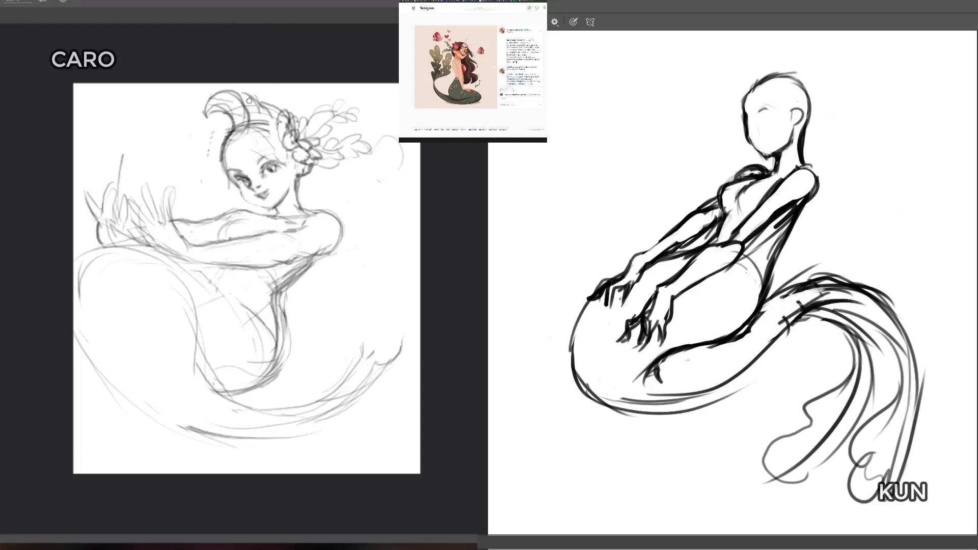
pyautogui.moveTo(749, 357); pyautogui.dragTo(664, 420)
pyautogui.moveTo(569, 328); pyautogui.dragTo(614, 410)
pyautogui.moveTo(259, 106)
pyautogui.mouseDown()
pyautogui.moveTo(264, 113)
pyautogui.moveTo(249, 90)
pyautogui.mouseUp()
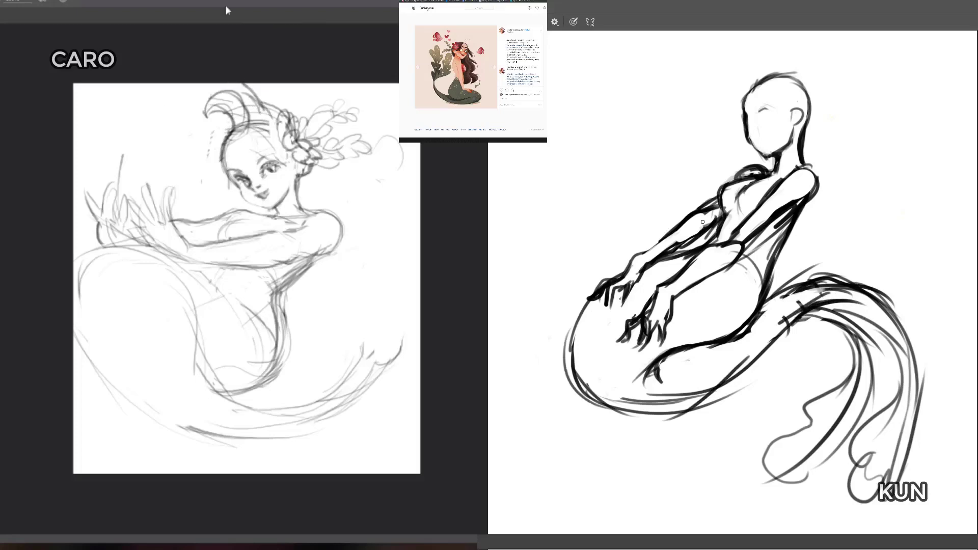
# Step: Darken the dark figure's far arm with bands across it, and sketch short fin strokes at the light figure's tail tip
pyautogui.moveTo(685, 226); pyautogui.dragTo(701, 232)
pyautogui.moveTo(703, 213); pyautogui.dragTo(671, 226)
pyautogui.moveTo(345, 350); pyautogui.dragTo(355, 363)
pyautogui.moveTo(702, 214); pyautogui.dragTo(686, 227)
pyautogui.moveTo(349, 356); pyautogui.dragTo(355, 367)
pyautogui.moveTo(674, 228); pyautogui.dragTo(652, 249)
pyautogui.moveTo(353, 360); pyautogui.dragTo(348, 377)
pyautogui.moveTo(695, 219); pyautogui.dragTo(708, 228)
pyautogui.moveTo(362, 353); pyautogui.dragTo(358, 380)
pyautogui.moveTo(344, 327); pyautogui.dragTo(361, 349)
pyautogui.press('e')
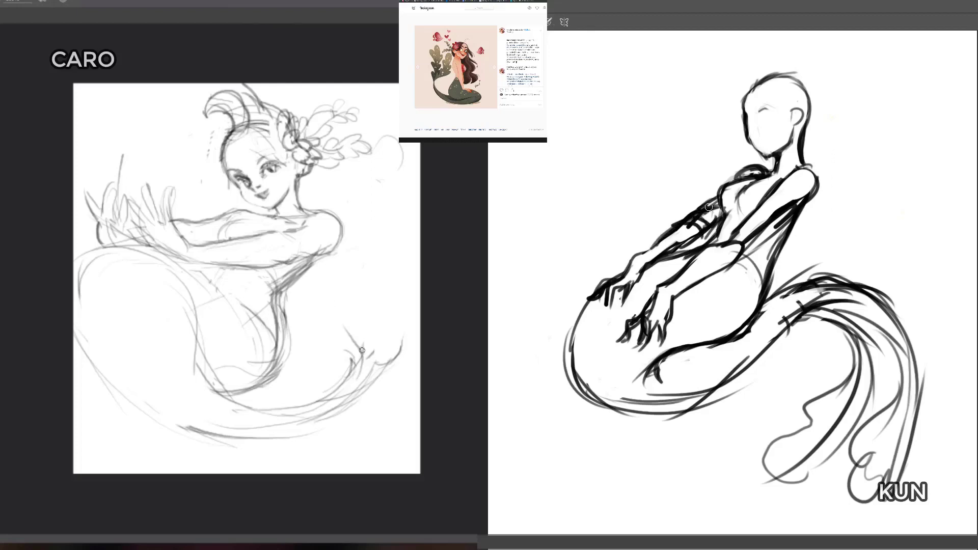
# Step: Erase the bands on the dark figure's far arm and the light figure's fin strokes, enlarging the brush for the tail
pyautogui.moveTo(708, 207); pyautogui.dragTo(695, 211)
pyautogui.moveTo(362, 350); pyautogui.dragTo(352, 363)
pyautogui.moveTo(695, 211); pyautogui.dragTo(702, 213)
pyautogui.moveTo(352, 364); pyautogui.dragTo(360, 343)
pyautogui.press(']')
pyautogui.press(']')
pyautogui.press(']')
pyautogui.press(']')
pyautogui.moveTo(689, 214)
pyautogui.mouseDown()
pyautogui.moveTo(705, 220)
pyautogui.moveTo(695, 230)
pyautogui.moveTo(711, 217)
pyautogui.mouseUp()
pyautogui.moveTo(689, 240); pyautogui.dragTo(660, 255)
# Step: Clear the light figure's old lower tail lines and sweep in a new outer tail curve along the underside
pyautogui.moveTo(352, 317)
pyautogui.mouseDown()
pyautogui.moveTo(337, 374)
pyautogui.moveTo(299, 399)
pyautogui.mouseUp()
pyautogui.moveTo(334, 365)
pyautogui.mouseDown()
pyautogui.moveTo(349, 369)
pyautogui.moveTo(295, 404)
pyautogui.moveTo(332, 373)
pyautogui.moveTo(265, 405)
pyautogui.moveTo(312, 398)
pyautogui.moveTo(170, 418)
pyautogui.moveTo(212, 437)
pyautogui.moveTo(204, 428)
pyautogui.moveTo(325, 414)
pyautogui.moveTo(379, 341)
pyautogui.mouseUp()
pyautogui.moveTo(73, 326)
pyautogui.mouseDown()
pyautogui.moveTo(216, 444)
pyautogui.moveTo(307, 442)
pyautogui.mouseUp()
pyautogui.press('e')
pyautogui.moveTo(715, 202)
pyautogui.mouseDown()
pyautogui.moveTo(697, 216)
pyautogui.moveTo(715, 213)
pyautogui.moveTo(717, 200)
pyautogui.mouseUp()
# Step: Sketch the light figure's tail end with repeated curved strokes sweeping up toward the tip
pyautogui.moveTo(241, 405)
pyautogui.mouseDown()
pyautogui.moveTo(279, 417)
pyautogui.moveTo(346, 394)
pyautogui.mouseUp()
pyautogui.moveTo(298, 417); pyautogui.dragTo(365, 369)
pyautogui.moveTo(311, 415)
pyautogui.mouseDown()
pyautogui.moveTo(371, 379)
pyautogui.moveTo(379, 362)
pyautogui.mouseUp()
pyautogui.moveTo(327, 399); pyautogui.dragTo(371, 366)
pyautogui.moveTo(282, 443)
pyautogui.mouseDown()
pyautogui.moveTo(369, 400)
pyautogui.moveTo(387, 358)
pyautogui.moveTo(380, 381)
pyautogui.mouseUp()
pyautogui.moveTo(399, 339)
pyautogui.mouseDown()
pyautogui.moveTo(387, 364)
pyautogui.moveTo(356, 380)
pyautogui.mouseUp()
pyautogui.moveTo(366, 348); pyautogui.dragTo(362, 375)
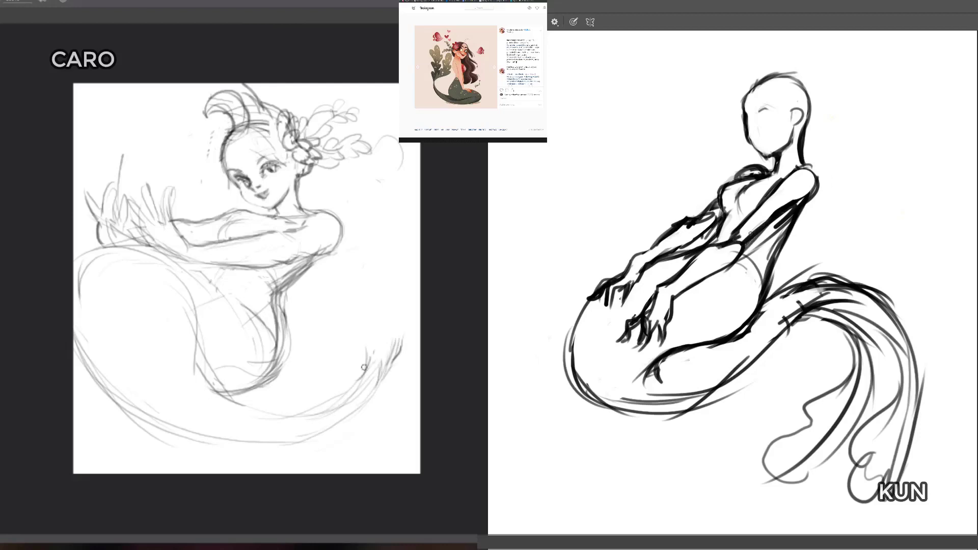
# Step: Strengthen the dark figure's near elbow and shoulder lines, and rework then erase the light figure's upturned tail end
pyautogui.moveTo(750, 233); pyautogui.dragTo(743, 245)
pyautogui.moveTo(367, 360); pyautogui.dragTo(354, 329)
pyautogui.moveTo(362, 341); pyautogui.dragTo(347, 326)
pyautogui.moveTo(772, 187); pyautogui.dragTo(801, 165)
pyautogui.moveTo(355, 332); pyautogui.dragTo(340, 320)
pyautogui.moveTo(789, 174); pyautogui.dragTo(807, 166)
pyautogui.moveTo(342, 323)
pyautogui.mouseDown()
pyautogui.moveTo(327, 301)
pyautogui.moveTo(332, 286)
pyautogui.moveTo(333, 313)
pyautogui.mouseUp()
pyautogui.moveTo(331, 292)
pyautogui.mouseDown()
pyautogui.moveTo(347, 282)
pyautogui.moveTo(334, 286)
pyautogui.moveTo(360, 327)
pyautogui.moveTo(335, 394)
pyautogui.moveTo(295, 405)
pyautogui.moveTo(368, 395)
pyautogui.moveTo(278, 422)
pyautogui.moveTo(354, 408)
pyautogui.mouseUp()
pyautogui.press('e')
pyautogui.press('b')
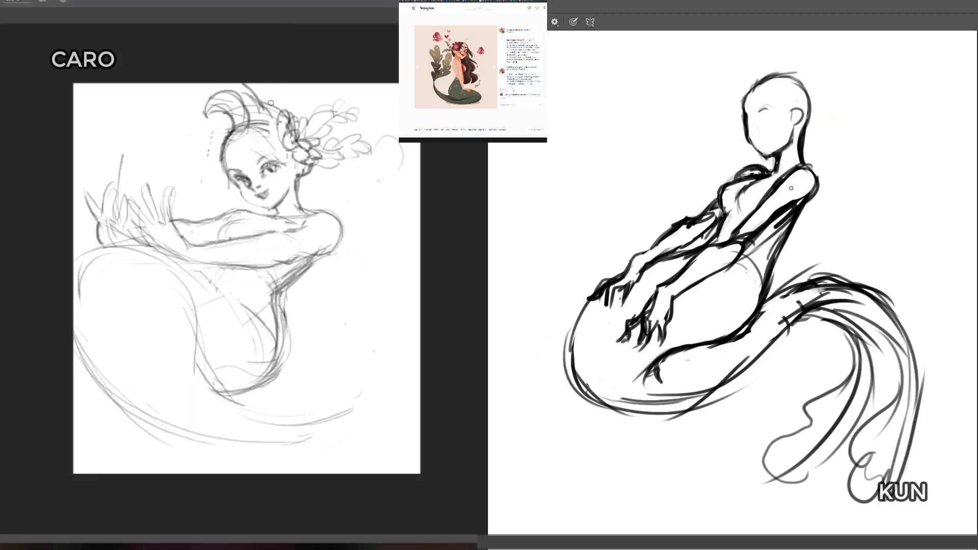
# Step: Clean up and redraw the light figure's hair curl above the forehead, and tidy the dark figure's collar and neck lines
pyautogui.press('e')
pyautogui.moveTo(222, 102)
pyautogui.mouseDown()
pyautogui.moveTo(245, 132)
pyautogui.moveTo(248, 97)
pyautogui.moveTo(241, 123)
pyautogui.mouseUp()
pyautogui.press('b')
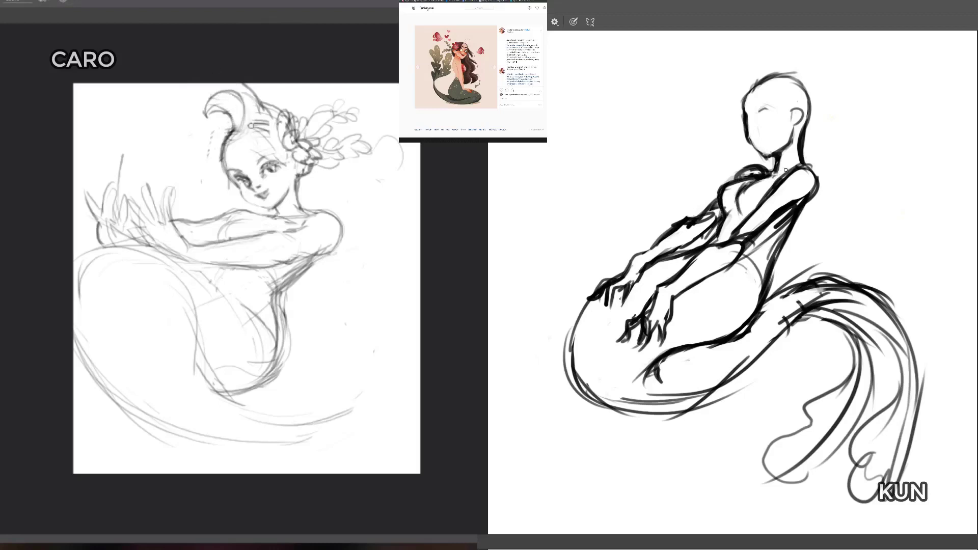
pyautogui.moveTo(775, 176)
pyautogui.mouseDown()
pyautogui.moveTo(802, 163)
pyautogui.moveTo(776, 170)
pyautogui.mouseUp()
pyautogui.moveTo(251, 93); pyautogui.dragTo(258, 106)
pyautogui.press('e')
pyautogui.moveTo(784, 168)
pyautogui.mouseDown()
pyautogui.moveTo(772, 166)
pyautogui.moveTo(782, 158)
pyautogui.mouseUp()
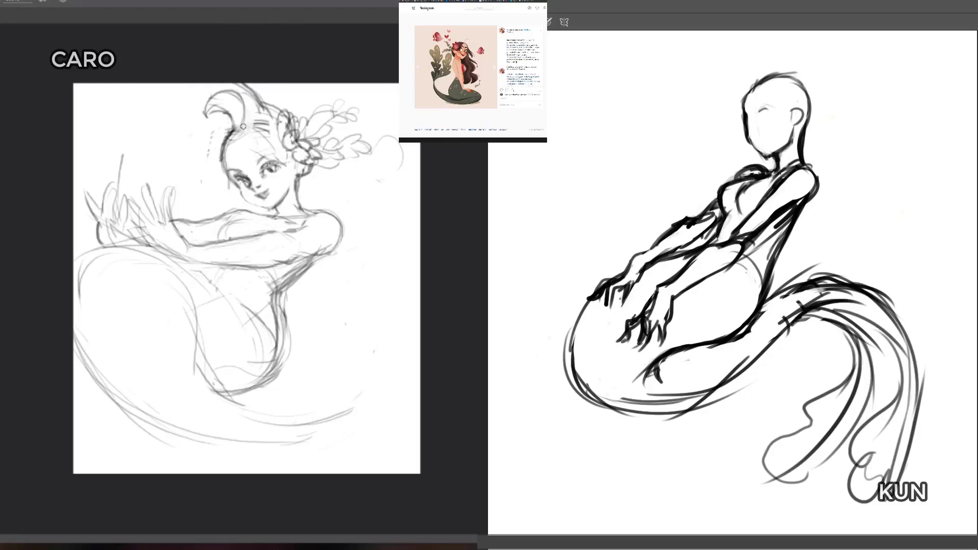
pyautogui.moveTo(246, 120)
pyautogui.mouseDown()
pyautogui.moveTo(241, 138)
pyautogui.moveTo(269, 129)
pyautogui.moveTo(233, 140)
pyautogui.mouseUp()
# Step: Draw the dark figure's closed eye and nose, and erase the leftover strands beside the light figure's head
pyautogui.press('b')
pyautogui.moveTo(765, 106); pyautogui.dragTo(776, 109)
pyautogui.moveTo(220, 126)
pyautogui.mouseDown()
pyautogui.moveTo(231, 139)
pyautogui.moveTo(217, 148)
pyautogui.mouseUp()
pyautogui.moveTo(758, 111); pyautogui.dragTo(768, 109)
pyautogui.moveTo(214, 145); pyautogui.dragTo(177, 129)
pyautogui.moveTo(775, 113); pyautogui.dragTo(760, 120)
pyautogui.moveTo(181, 129); pyautogui.dragTo(179, 116)
pyautogui.moveTo(759, 114); pyautogui.dragTo(751, 120)
pyautogui.press('e')
pyautogui.moveTo(182, 134)
pyautogui.mouseDown()
pyautogui.moveTo(208, 145)
pyautogui.moveTo(226, 193)
pyautogui.mouseUp()
pyautogui.moveTo(745, 130); pyautogui.dragTo(754, 137)
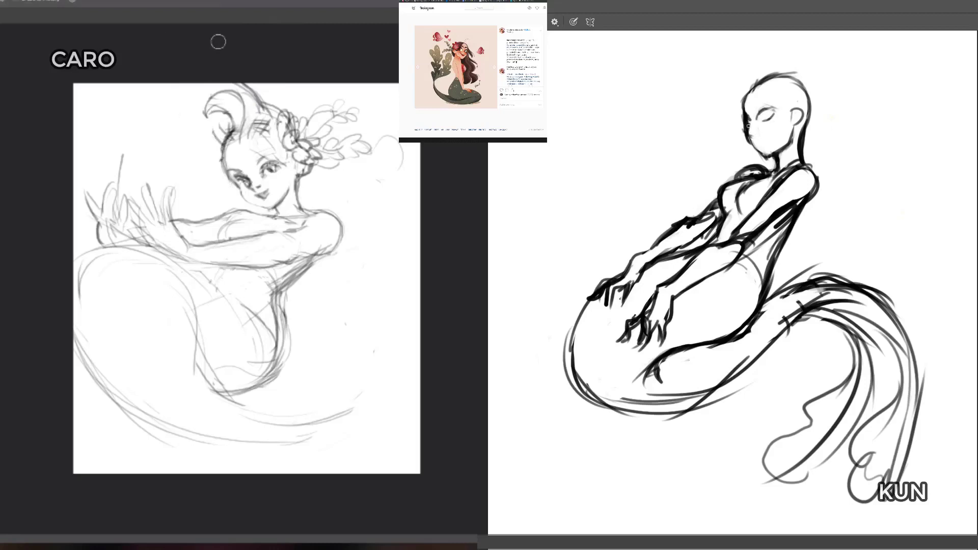
# Step: Sketch a large wavy lock flowing from the light figure's head, and add the dark figure's nose and brow lines
pyautogui.press('b')
pyautogui.moveTo(175, 84); pyautogui.dragTo(77, 142)
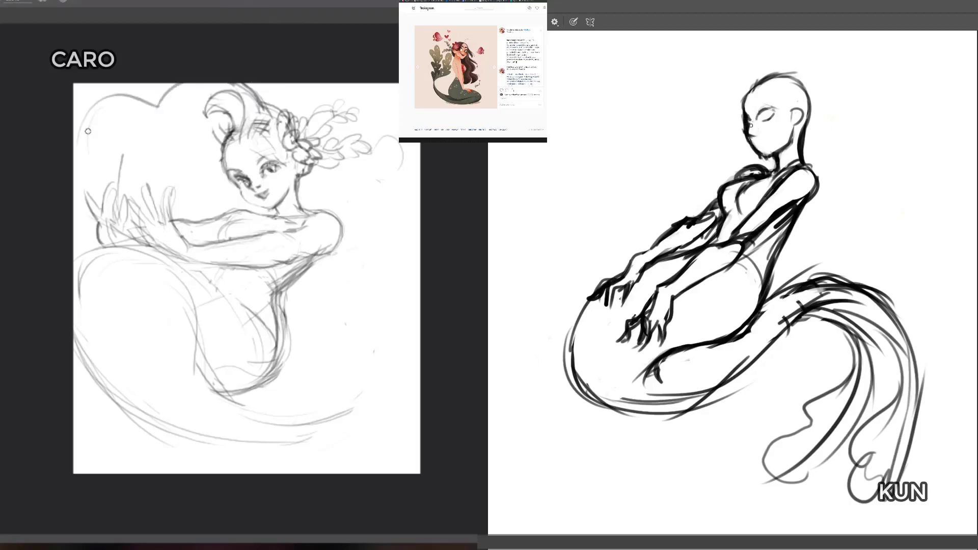
pyautogui.moveTo(751, 124); pyautogui.dragTo(752, 132)
pyautogui.moveTo(90, 135)
pyautogui.mouseDown()
pyautogui.moveTo(76, 119)
pyautogui.moveTo(113, 152)
pyautogui.moveTo(135, 127)
pyautogui.moveTo(96, 117)
pyautogui.moveTo(137, 96)
pyautogui.mouseUp()
pyautogui.moveTo(753, 107); pyautogui.dragTo(769, 72)
pyautogui.moveTo(121, 144)
pyautogui.mouseDown()
pyautogui.moveTo(146, 126)
pyautogui.moveTo(163, 139)
pyautogui.mouseUp()
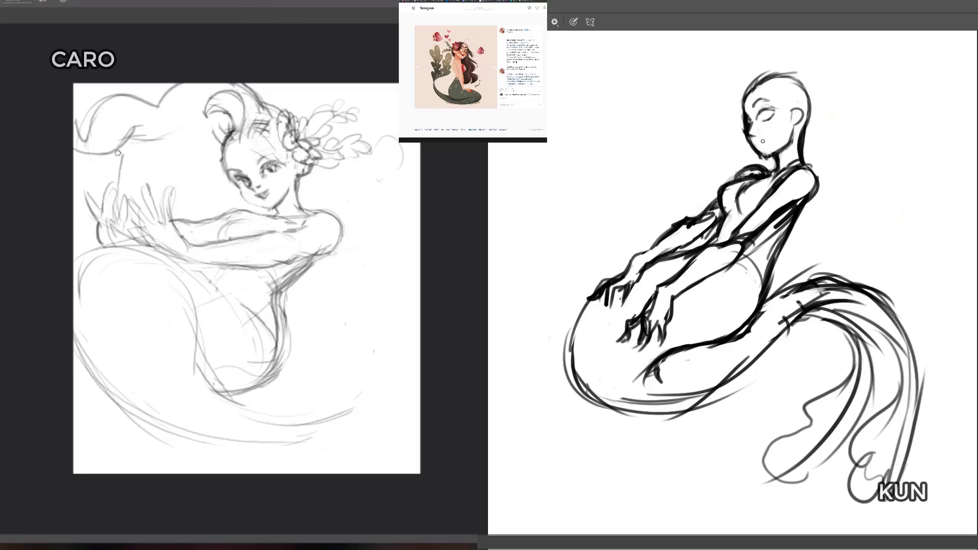
# Step: Draw the dark figure's smiling lips and add hair strands above the light figure's hand and beside the cheek
pyautogui.moveTo(755, 143); pyautogui.dragTo(764, 139)
pyautogui.moveTo(106, 158); pyautogui.dragTo(102, 192)
pyautogui.moveTo(756, 144); pyautogui.dragTo(765, 139)
pyautogui.moveTo(229, 179); pyautogui.dragTo(218, 205)
# Step: Move the light figure's whole sketch slightly down and to the right on its canvas
pyautogui.press('v')
pyautogui.moveTo(305, 228)
pyautogui.mouseDown()
pyautogui.moveTo(314, 249)
pyautogui.moveTo(322, 241)
pyautogui.mouseUp()
pyautogui.press('b')
pyautogui.moveTo(174, 119)
pyautogui.mouseDown()
pyautogui.moveTo(254, 97)
pyautogui.moveTo(168, 127)
pyautogui.mouseUp()
# Step: Erase the curling end of the light figure's large wavy hair lock
pyautogui.press('e')
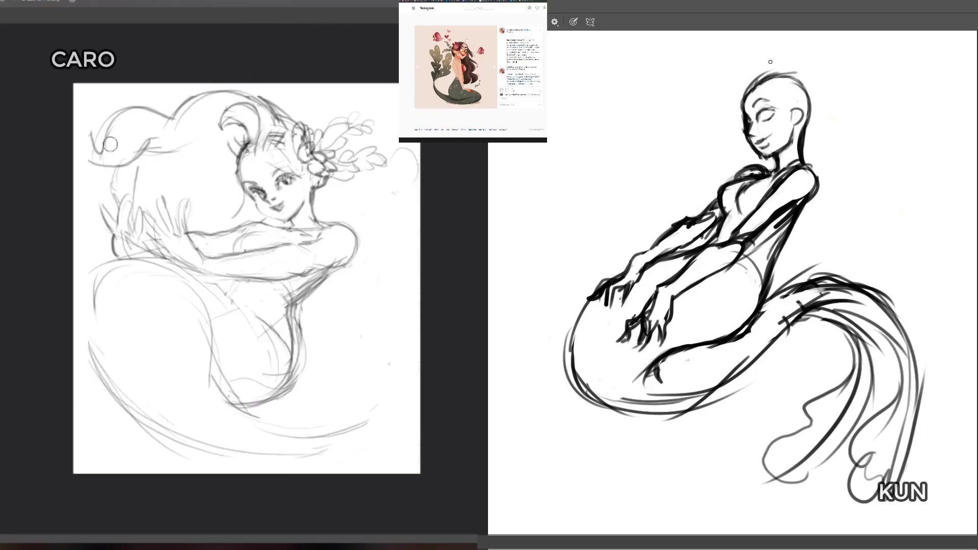
pyautogui.moveTo(111, 144)
pyautogui.mouseDown()
pyautogui.moveTo(122, 114)
pyautogui.moveTo(149, 116)
pyautogui.moveTo(110, 104)
pyautogui.mouseUp()
pyautogui.press('b')
pyautogui.press('e')
pyautogui.press('b')
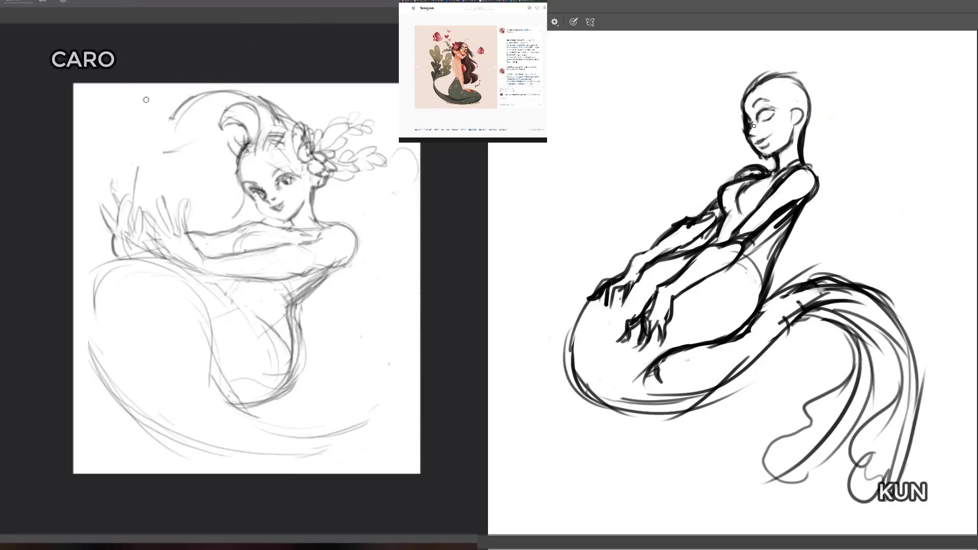
# Step: Redraw the light figure's flowing hair with a pointed upper wave and strands falling toward the raised hands
pyautogui.moveTo(173, 118)
pyautogui.mouseDown()
pyautogui.moveTo(110, 116)
pyautogui.moveTo(99, 89)
pyautogui.mouseUp()
pyautogui.moveTo(128, 87); pyautogui.dragTo(104, 144)
pyautogui.moveTo(102, 105); pyautogui.dragTo(111, 151)
pyautogui.press('b')
pyautogui.moveTo(127, 85)
pyautogui.mouseDown()
pyautogui.moveTo(123, 112)
pyautogui.moveTo(173, 110)
pyautogui.mouseUp()
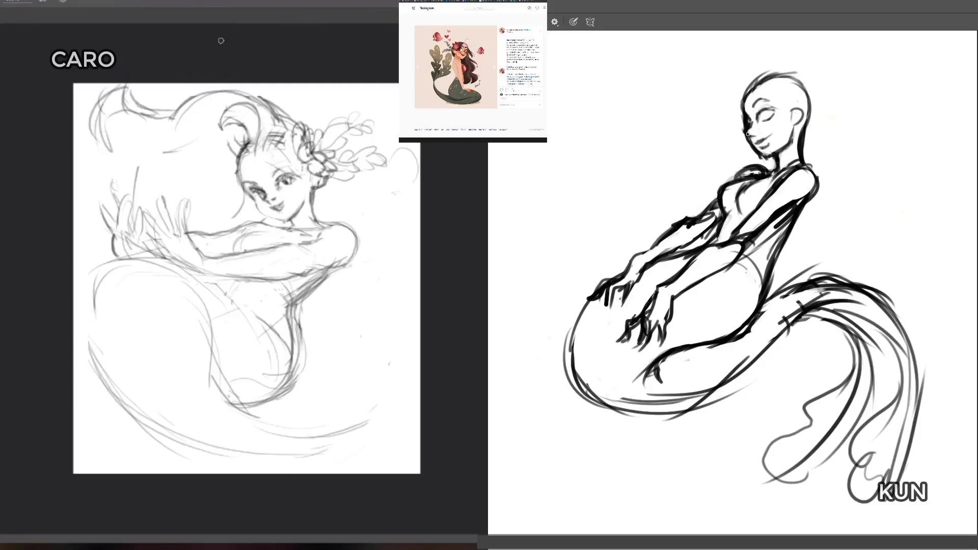
pyautogui.moveTo(103, 141); pyautogui.dragTo(113, 153)
pyautogui.moveTo(111, 156)
pyautogui.mouseDown()
pyautogui.moveTo(100, 164)
pyautogui.moveTo(114, 192)
pyautogui.mouseUp()
# Step: Rework the dark figure's eye and retrace the light figure's outer tail curve below the hands
pyautogui.moveTo(763, 112); pyautogui.dragTo(759, 113)
pyautogui.moveTo(105, 270)
pyautogui.mouseDown()
pyautogui.moveTo(87, 315)
pyautogui.moveTo(95, 357)
pyautogui.mouseUp()
pyautogui.moveTo(84, 292); pyautogui.dragTo(101, 366)
pyautogui.moveTo(83, 293)
pyautogui.mouseDown()
pyautogui.moveTo(114, 266)
pyautogui.moveTo(81, 312)
pyautogui.moveTo(112, 378)
pyautogui.mouseUp()
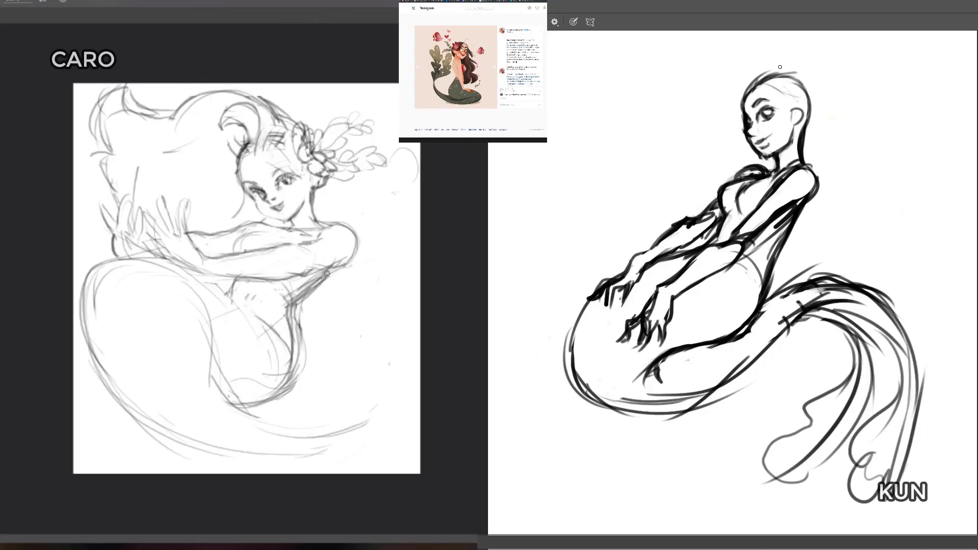
# Step: Sketch the dark figure's first loose hair strands sweeping back from her forehead and crown
pyautogui.moveTo(806, 99); pyautogui.dragTo(840, 124)
pyautogui.moveTo(758, 82)
pyautogui.mouseDown()
pyautogui.moveTo(775, 99)
pyautogui.moveTo(825, 117)
pyautogui.moveTo(807, 66)
pyautogui.moveTo(841, 109)
pyautogui.moveTo(840, 136)
pyautogui.mouseUp()
# Step: Extend the lower curves of the light figure's tail toward its tip and add bust curves above her arms
pyautogui.keyDown('ctrl'); pyautogui.click(336, 343); pyautogui.keyUp('ctrl')
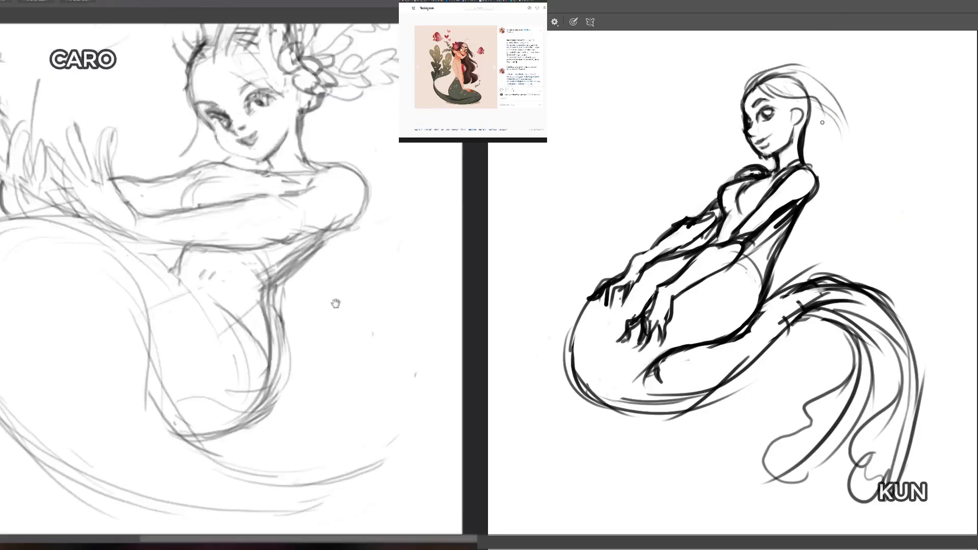
pyautogui.moveTo(335, 304); pyautogui.dragTo(340, 359)
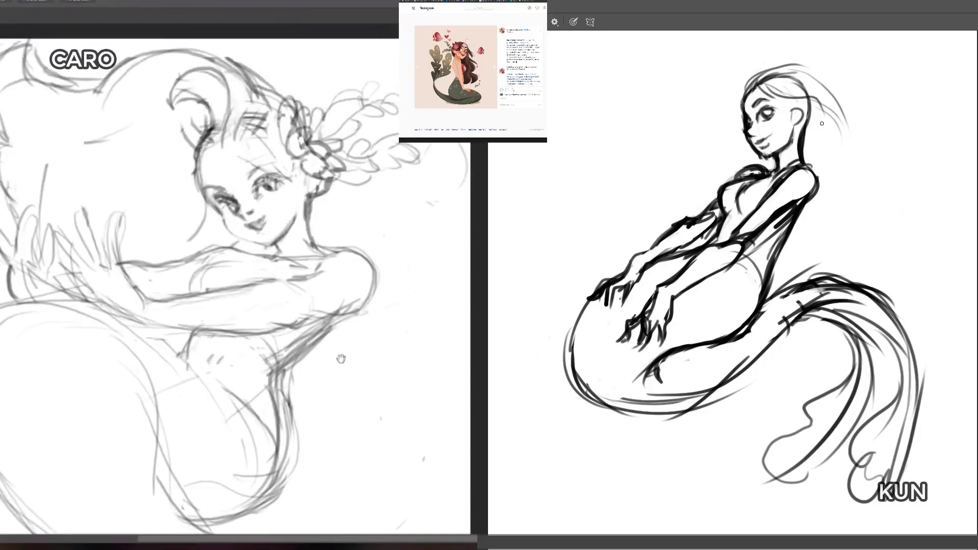
pyautogui.moveTo(353, 409); pyautogui.dragTo(351, 361)
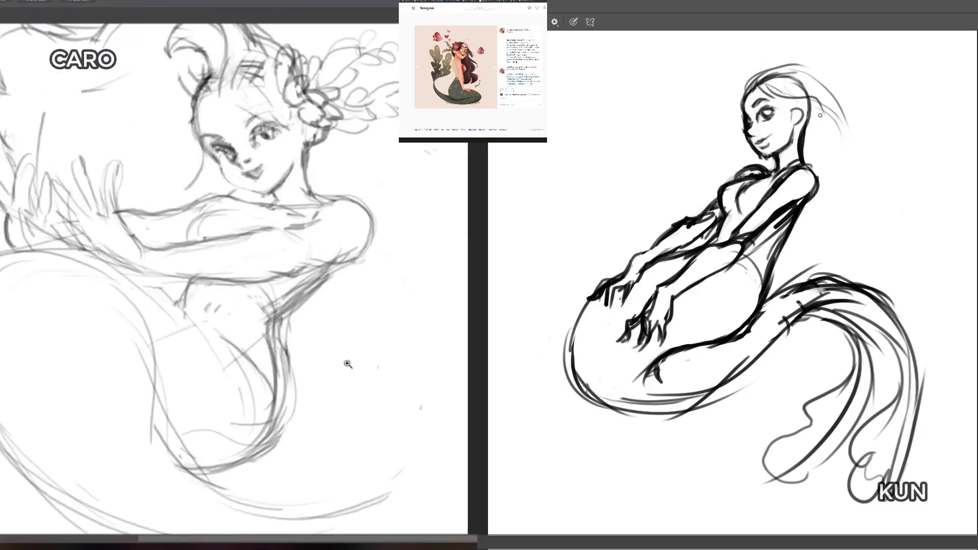
pyautogui.keyDown('alt'); pyautogui.click(349, 363); pyautogui.keyUp('alt')
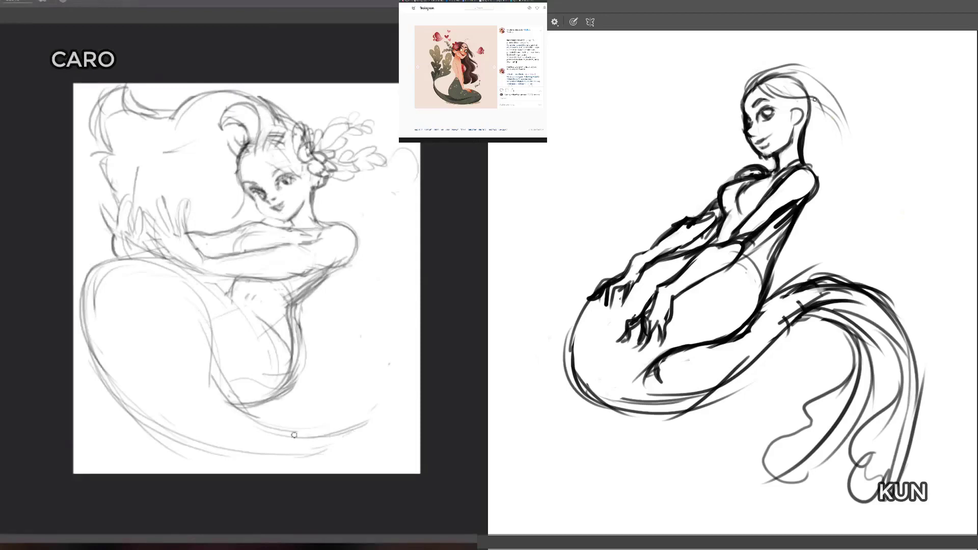
pyautogui.moveTo(294, 435)
pyautogui.mouseDown()
pyautogui.moveTo(360, 422)
pyautogui.moveTo(339, 447)
pyautogui.mouseUp()
pyautogui.moveTo(267, 455)
pyautogui.mouseDown()
pyautogui.moveTo(359, 447)
pyautogui.moveTo(378, 436)
pyautogui.moveTo(362, 410)
pyautogui.mouseUp()
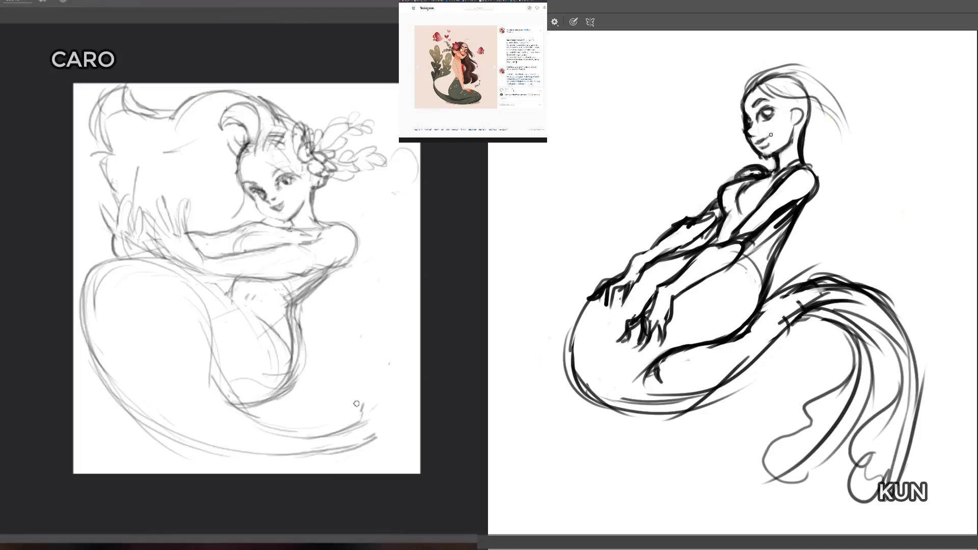
pyautogui.moveTo(242, 237)
pyautogui.mouseDown()
pyautogui.moveTo(307, 241)
pyautogui.moveTo(271, 246)
pyautogui.mouseUp()
pyautogui.moveTo(280, 445)
pyautogui.mouseDown()
pyautogui.moveTo(375, 427)
pyautogui.moveTo(362, 436)
pyautogui.mouseUp()
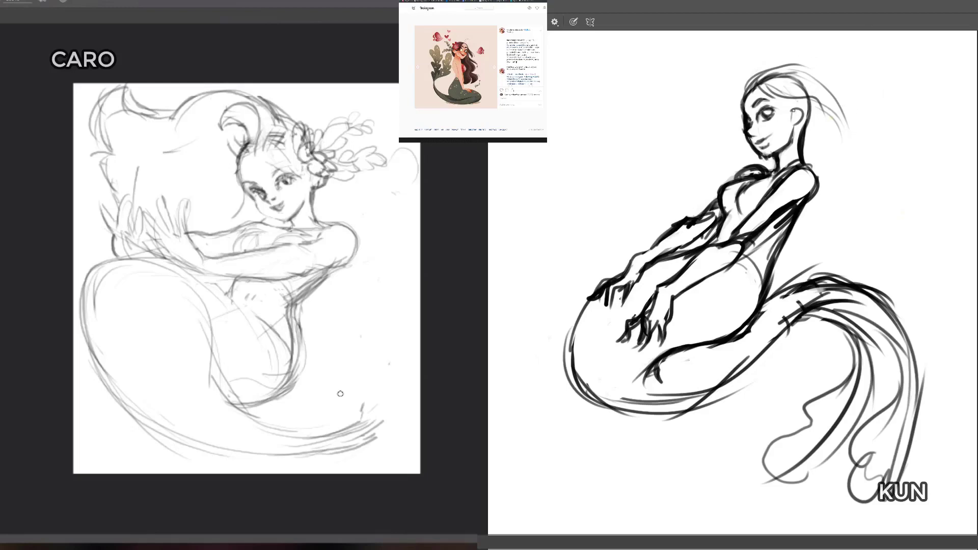
# Step: Sketch longer thin strands blowing back past the dark figure's ear and partly erase them to lighten the hair
pyautogui.moveTo(755, 85)
pyautogui.mouseDown()
pyautogui.moveTo(811, 78)
pyautogui.moveTo(856, 149)
pyautogui.mouseUp()
pyautogui.moveTo(806, 105); pyautogui.dragTo(844, 150)
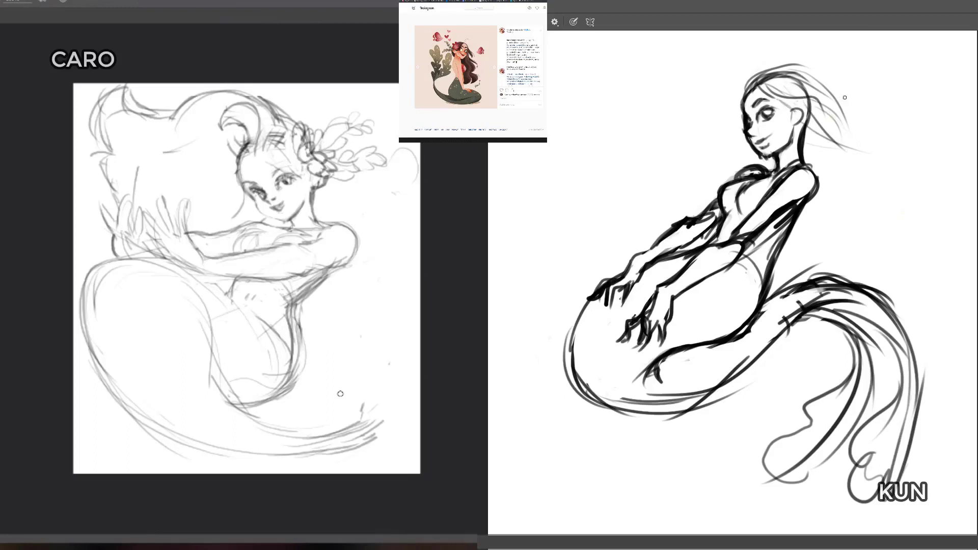
pyautogui.moveTo(792, 112)
pyautogui.mouseDown()
pyautogui.moveTo(814, 104)
pyautogui.moveTo(811, 115)
pyautogui.mouseUp()
pyautogui.moveTo(778, 71); pyautogui.dragTo(823, 92)
pyautogui.press('e')
pyautogui.moveTo(792, 75)
pyautogui.mouseDown()
pyautogui.moveTo(763, 78)
pyautogui.moveTo(789, 81)
pyautogui.moveTo(812, 124)
pyautogui.moveTo(812, 106)
pyautogui.moveTo(849, 166)
pyautogui.mouseUp()
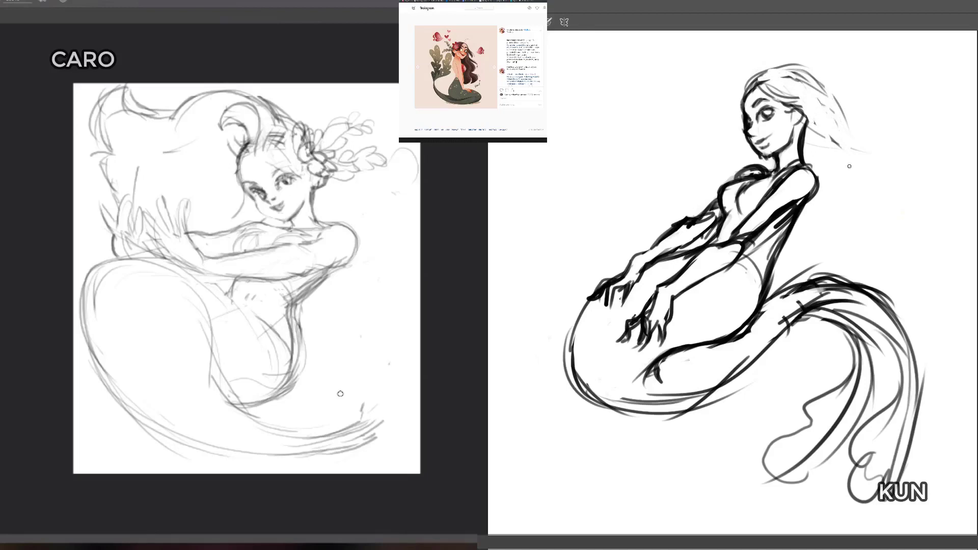
# Step: Draw firmer hair strands from behind the dark figure's ear, falling back over her shoulder
pyautogui.press('b')
pyautogui.moveTo(796, 103)
pyautogui.mouseDown()
pyautogui.moveTo(851, 163)
pyautogui.moveTo(838, 169)
pyautogui.mouseUp()
pyautogui.moveTo(815, 90); pyautogui.dragTo(859, 162)
pyautogui.moveTo(826, 117); pyautogui.dragTo(885, 163)
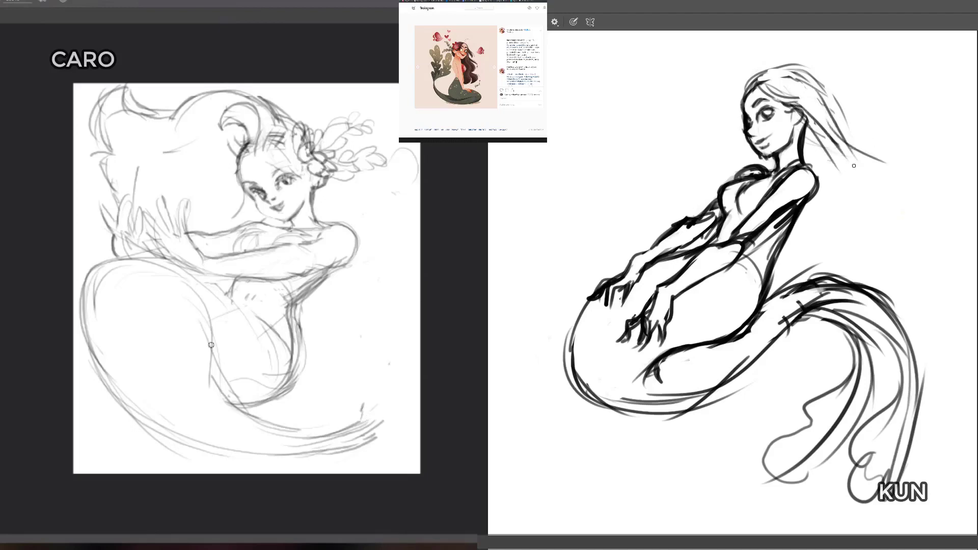
pyautogui.moveTo(808, 145); pyautogui.dragTo(862, 167)
pyautogui.moveTo(803, 152)
pyautogui.mouseDown()
pyautogui.moveTo(857, 179)
pyautogui.moveTo(850, 183)
pyautogui.mouseUp()
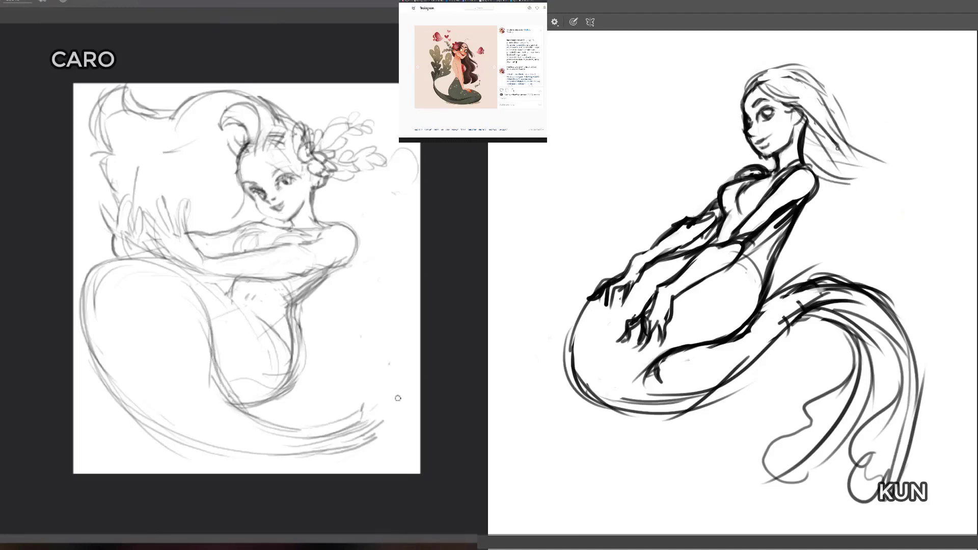
pyautogui.moveTo(821, 129)
pyautogui.mouseDown()
pyautogui.moveTo(883, 198)
pyautogui.moveTo(831, 175)
pyautogui.moveTo(868, 210)
pyautogui.mouseUp()
pyautogui.moveTo(825, 173)
pyautogui.mouseDown()
pyautogui.moveTo(857, 179)
pyautogui.moveTo(896, 231)
pyautogui.mouseUp()
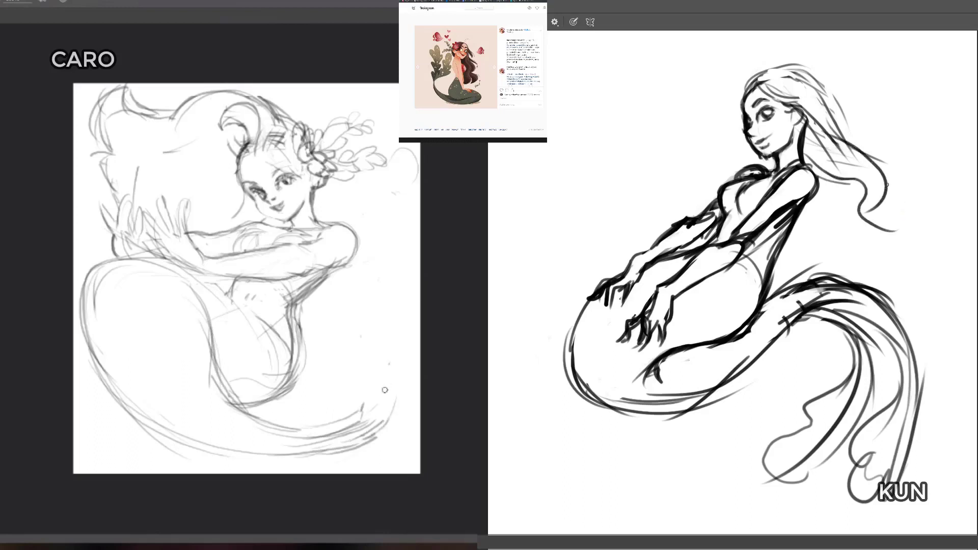
pyautogui.moveTo(887, 184); pyautogui.dragTo(905, 261)
pyautogui.hotkey('ctrl', 'z')
# Step: Erase the dark figure's long trailing strands and redraw the hair as wavy locks streaming out behind her
pyautogui.moveTo(877, 154)
pyautogui.mouseDown()
pyautogui.moveTo(848, 184)
pyautogui.moveTo(868, 211)
pyautogui.moveTo(882, 178)
pyautogui.moveTo(880, 199)
pyautogui.moveTo(839, 168)
pyautogui.moveTo(845, 124)
pyautogui.moveTo(840, 158)
pyautogui.mouseUp()
pyautogui.moveTo(884, 215); pyautogui.dragTo(896, 170)
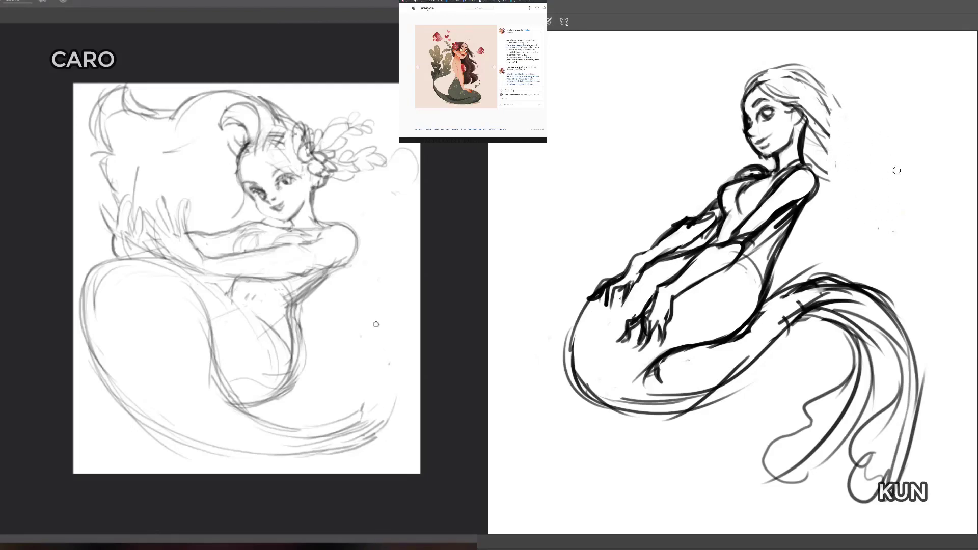
pyautogui.press('b')
pyautogui.moveTo(814, 118); pyautogui.dragTo(905, 127)
pyautogui.moveTo(821, 115)
pyautogui.mouseDown()
pyautogui.moveTo(845, 103)
pyautogui.moveTo(934, 128)
pyautogui.mouseUp()
pyautogui.moveTo(828, 163)
pyautogui.mouseDown()
pyautogui.moveTo(869, 146)
pyautogui.moveTo(924, 152)
pyautogui.moveTo(893, 177)
pyautogui.mouseUp()
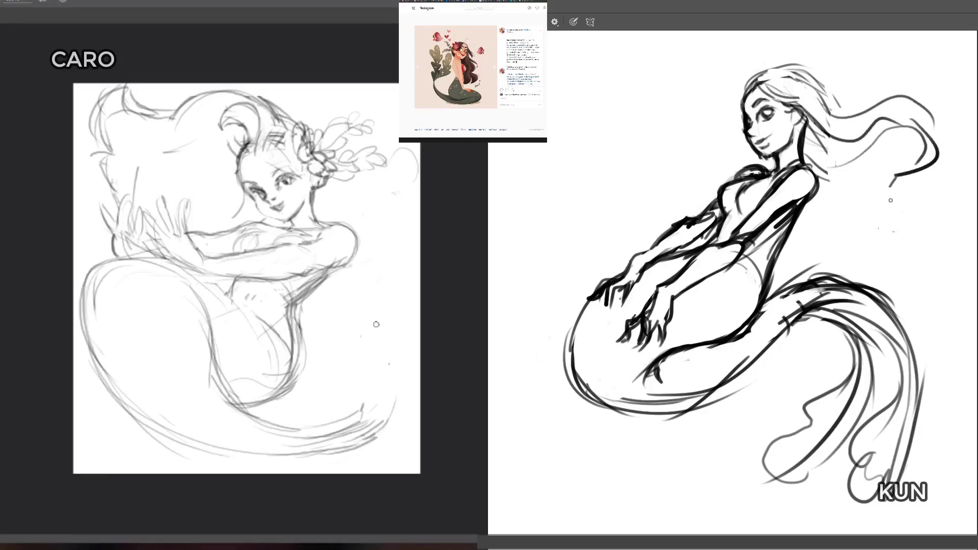
# Step: Add a curling lower lock to the dark figure's hair, darken the upper wave and erase stray lines behind the head
pyautogui.moveTo(822, 168)
pyautogui.mouseDown()
pyautogui.moveTo(877, 134)
pyautogui.moveTo(868, 181)
pyautogui.moveTo(912, 200)
pyautogui.moveTo(937, 208)
pyautogui.mouseUp()
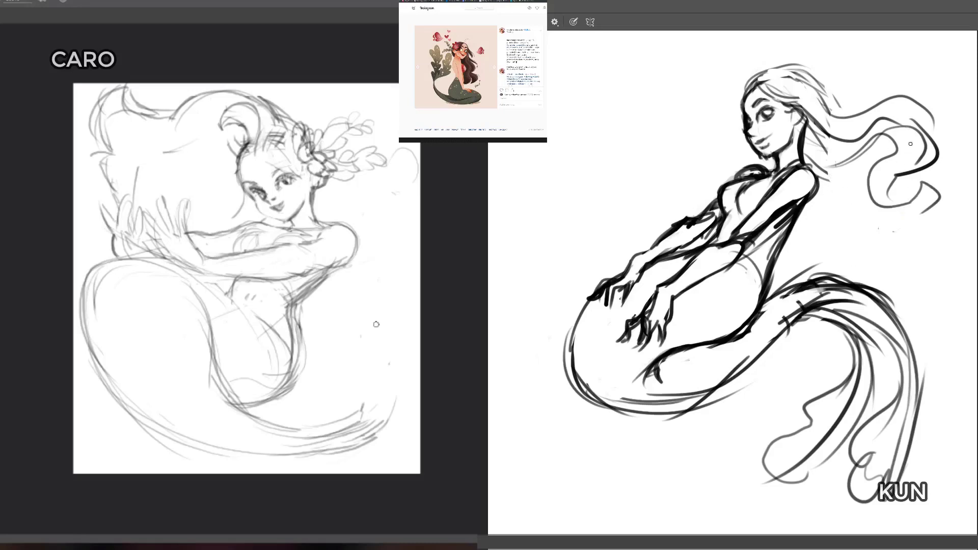
pyautogui.moveTo(832, 100)
pyautogui.mouseDown()
pyautogui.moveTo(856, 95)
pyautogui.moveTo(939, 130)
pyautogui.moveTo(937, 161)
pyautogui.mouseUp()
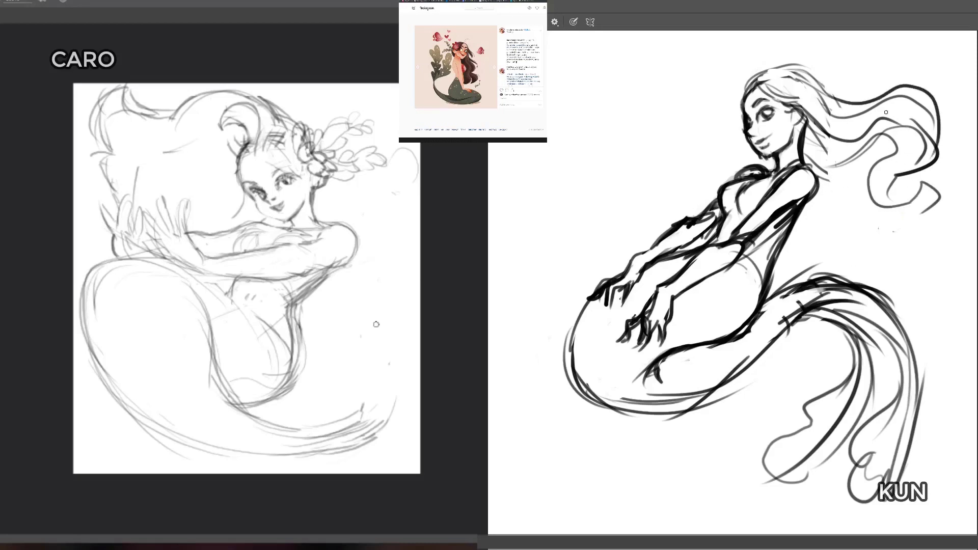
pyautogui.press('e')
pyautogui.moveTo(834, 120)
pyautogui.mouseDown()
pyautogui.moveTo(822, 102)
pyautogui.moveTo(836, 107)
pyautogui.mouseUp()
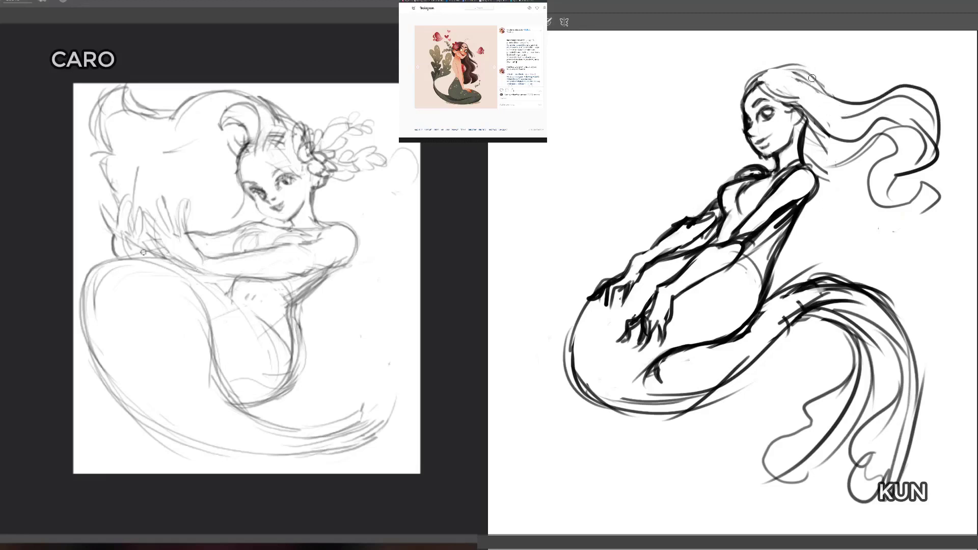
# Step: Redraw the light figure's front waistline and give the hip a wider outline, erasing the old hip lines
pyautogui.moveTo(173, 263); pyautogui.dragTo(265, 325)
pyautogui.moveTo(210, 278); pyautogui.dragTo(283, 343)
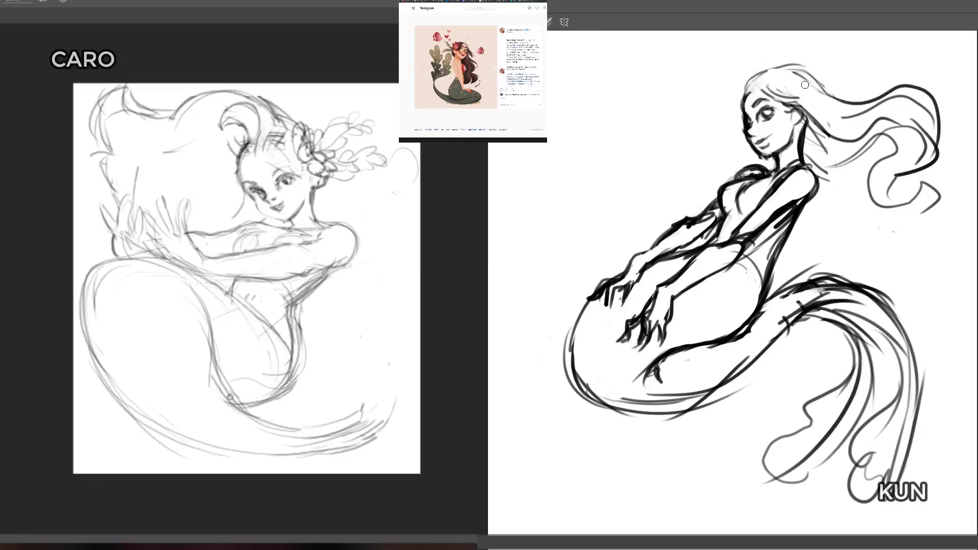
pyautogui.moveTo(208, 400)
pyautogui.mouseDown()
pyautogui.moveTo(288, 384)
pyautogui.moveTo(263, 392)
pyautogui.moveTo(311, 357)
pyautogui.mouseUp()
pyautogui.moveTo(292, 317)
pyautogui.mouseDown()
pyautogui.moveTo(279, 285)
pyautogui.moveTo(296, 355)
pyautogui.moveTo(260, 383)
pyautogui.moveTo(287, 369)
pyautogui.moveTo(263, 363)
pyautogui.moveTo(295, 335)
pyautogui.moveTo(260, 315)
pyautogui.moveTo(285, 344)
pyautogui.mouseUp()
pyautogui.press('e')
pyautogui.moveTo(242, 408)
pyautogui.mouseDown()
pyautogui.moveTo(300, 374)
pyautogui.moveTo(291, 390)
pyautogui.moveTo(301, 388)
pyautogui.mouseUp()
pyautogui.moveTo(295, 389); pyautogui.dragTo(312, 369)
pyautogui.moveTo(290, 392)
pyautogui.mouseDown()
pyautogui.moveTo(307, 373)
pyautogui.moveTo(255, 390)
pyautogui.mouseUp()
# Step: Erase the leftover lines inside the light figure's hip and redraw its rounded lower contour
pyautogui.press('e')
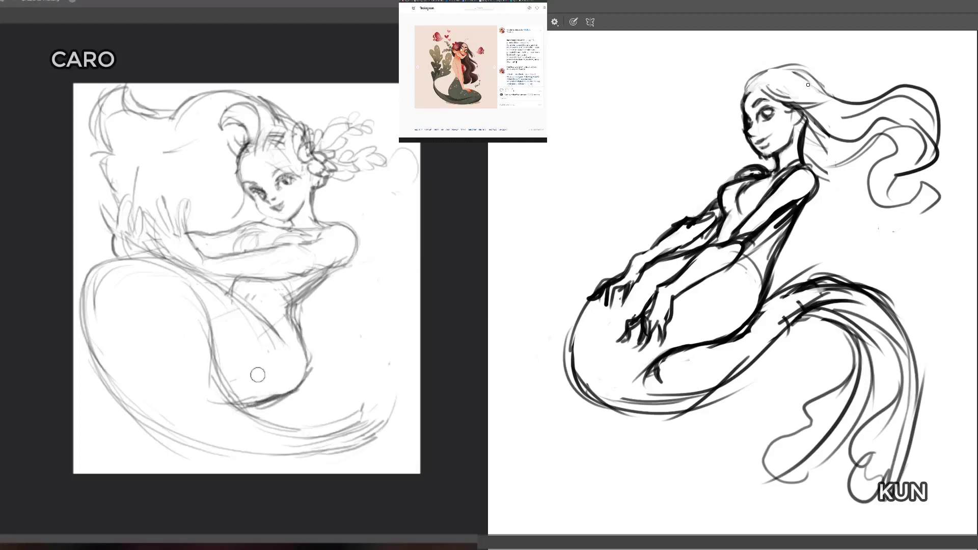
pyautogui.moveTo(230, 364)
pyautogui.mouseDown()
pyautogui.moveTo(245, 394)
pyautogui.moveTo(301, 386)
pyautogui.moveTo(294, 378)
pyautogui.mouseUp()
pyautogui.press('b')
pyautogui.moveTo(229, 401)
pyautogui.mouseDown()
pyautogui.moveTo(274, 409)
pyautogui.moveTo(314, 387)
pyautogui.mouseUp()
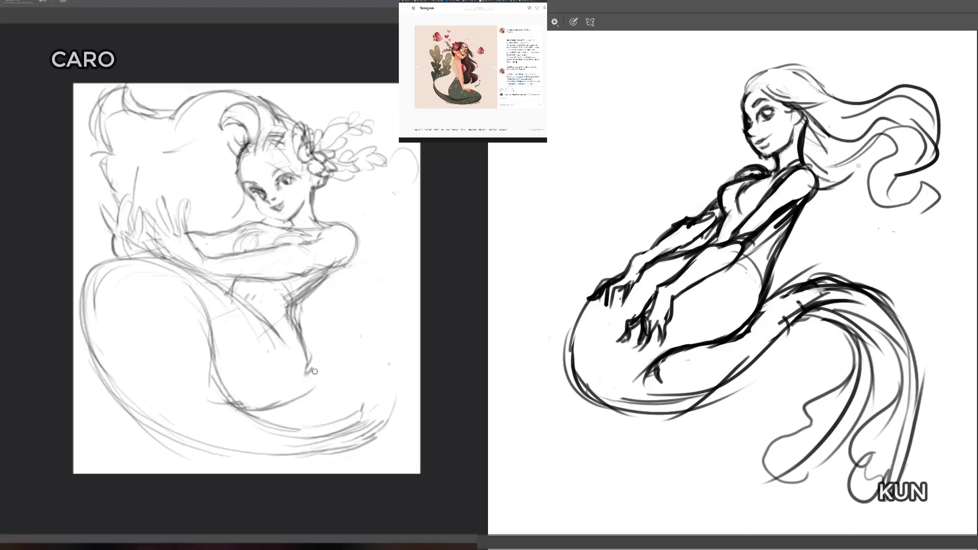
pyautogui.moveTo(274, 417)
pyautogui.mouseDown()
pyautogui.moveTo(302, 391)
pyautogui.moveTo(288, 406)
pyautogui.mouseUp()
pyautogui.moveTo(314, 372); pyautogui.dragTo(295, 404)
pyautogui.moveTo(294, 320)
pyautogui.mouseDown()
pyautogui.moveTo(313, 377)
pyautogui.moveTo(301, 316)
pyautogui.moveTo(332, 289)
pyautogui.moveTo(306, 281)
pyautogui.moveTo(280, 316)
pyautogui.moveTo(236, 303)
pyautogui.moveTo(258, 333)
pyautogui.mouseUp()
# Step: Clean up the light figure's belly lines and redraw the tail's upper edge running diagonally across the waist
pyautogui.press('e')
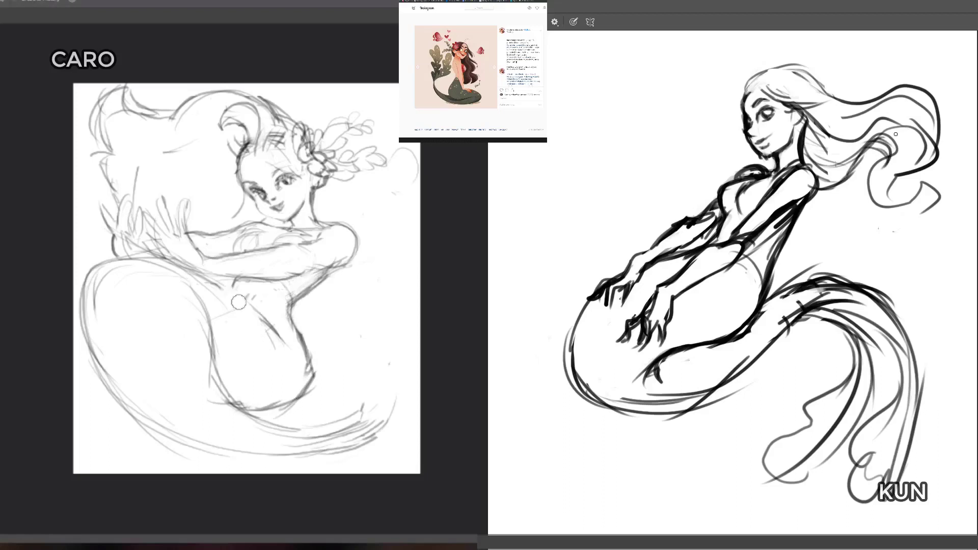
pyautogui.moveTo(180, 270); pyautogui.dragTo(222, 301)
pyautogui.moveTo(265, 339); pyautogui.dragTo(279, 355)
pyautogui.press('b')
pyautogui.moveTo(188, 270); pyautogui.dragTo(257, 341)
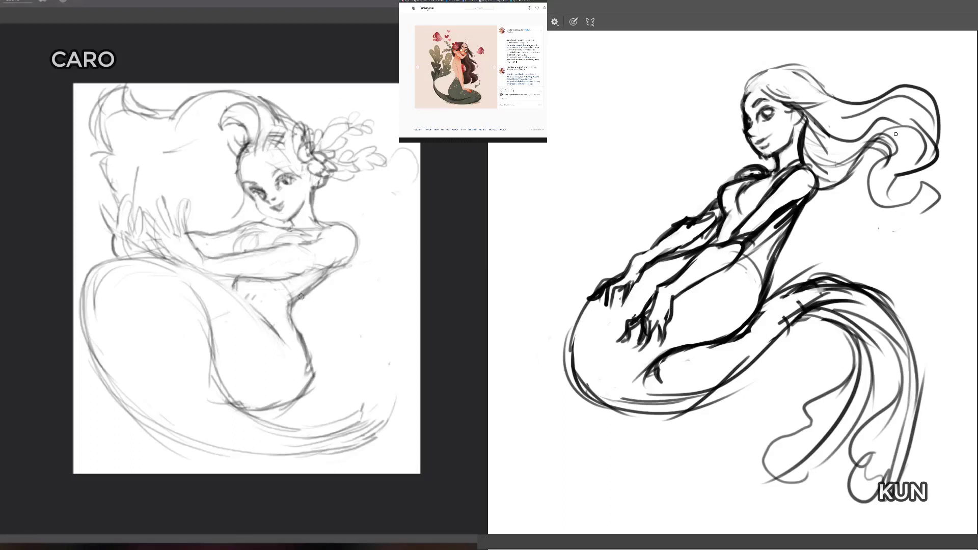
# Step: Erase and redraw the light figure's outer hip line below the waist and retrace her back under the shoulder
pyautogui.press('e')
pyautogui.moveTo(294, 335); pyautogui.dragTo(301, 379)
pyautogui.press('b')
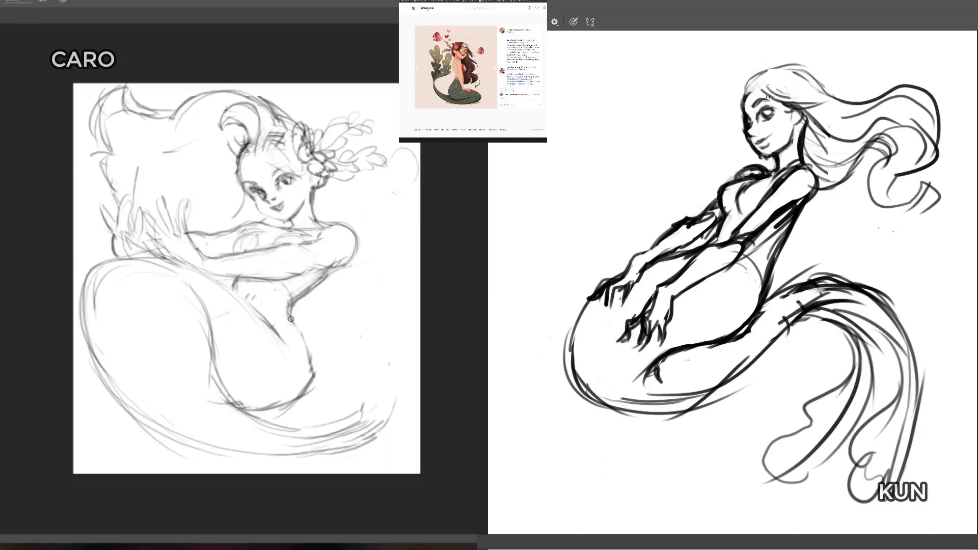
pyautogui.moveTo(292, 317); pyautogui.dragTo(308, 383)
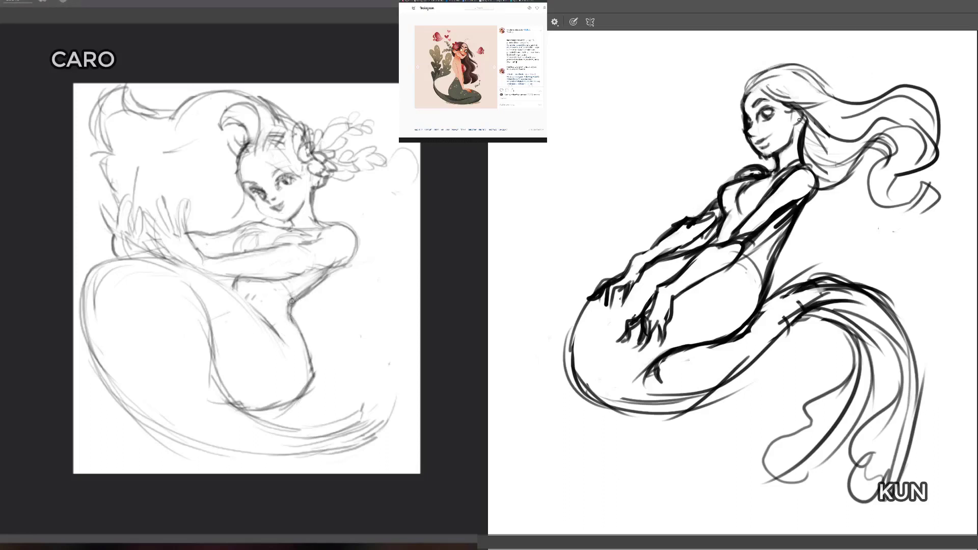
pyautogui.moveTo(309, 291); pyautogui.dragTo(340, 262)
# Step: Thicken the start of the dark figure's flowing hair and add inner strands to the lower curling lock
pyautogui.moveTo(820, 78); pyautogui.dragTo(848, 94)
pyautogui.moveTo(890, 206)
pyautogui.mouseDown()
pyautogui.moveTo(930, 174)
pyautogui.moveTo(888, 208)
pyautogui.mouseUp()
pyautogui.moveTo(878, 158); pyautogui.dragTo(920, 204)
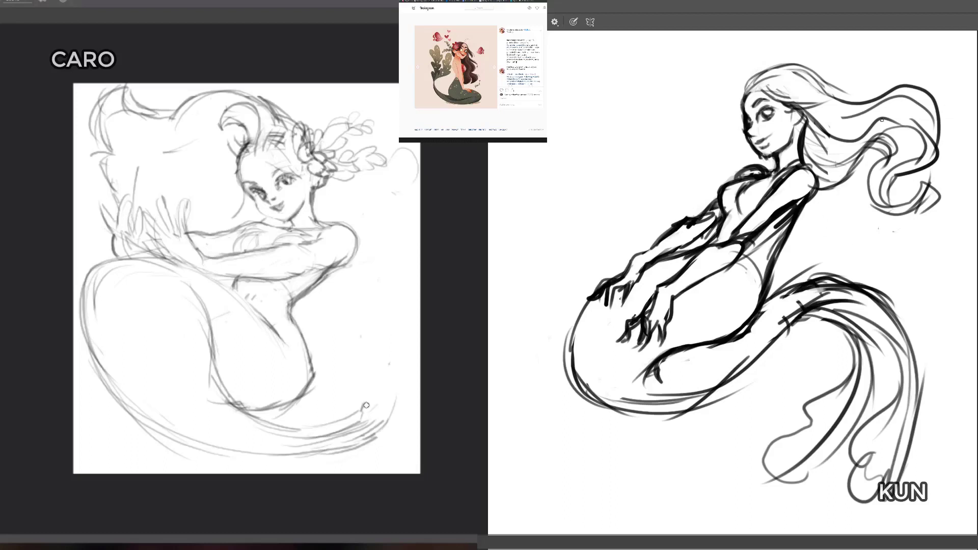
# Step: Add a high wavy lock above the dark figure's flowing hair and move the whole sketch slightly left and down
pyautogui.moveTo(828, 87); pyautogui.dragTo(938, 52)
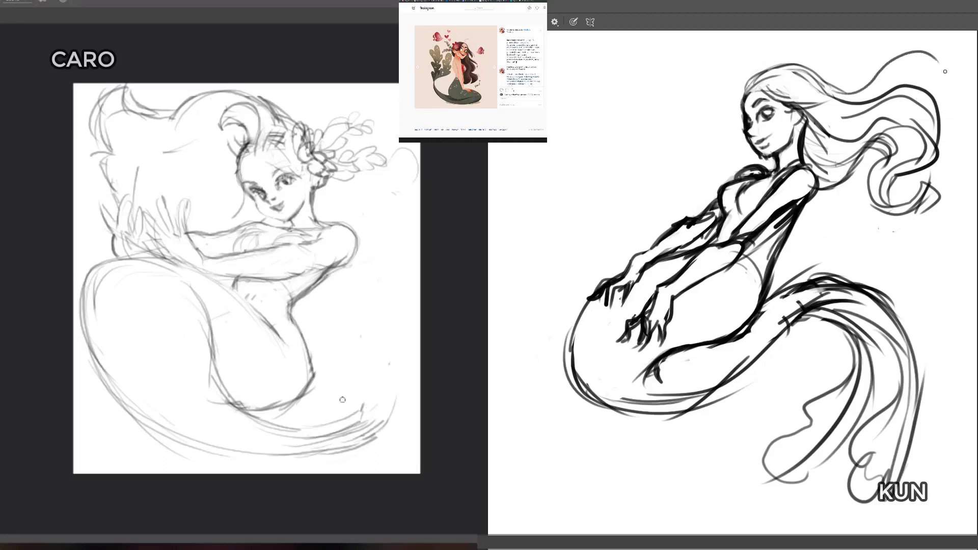
pyautogui.moveTo(876, 97)
pyautogui.mouseDown()
pyautogui.moveTo(909, 77)
pyautogui.moveTo(948, 85)
pyautogui.moveTo(948, 108)
pyautogui.mouseUp()
pyautogui.moveTo(932, 58); pyautogui.dragTo(951, 115)
pyautogui.moveTo(792, 67); pyautogui.dragTo(836, 88)
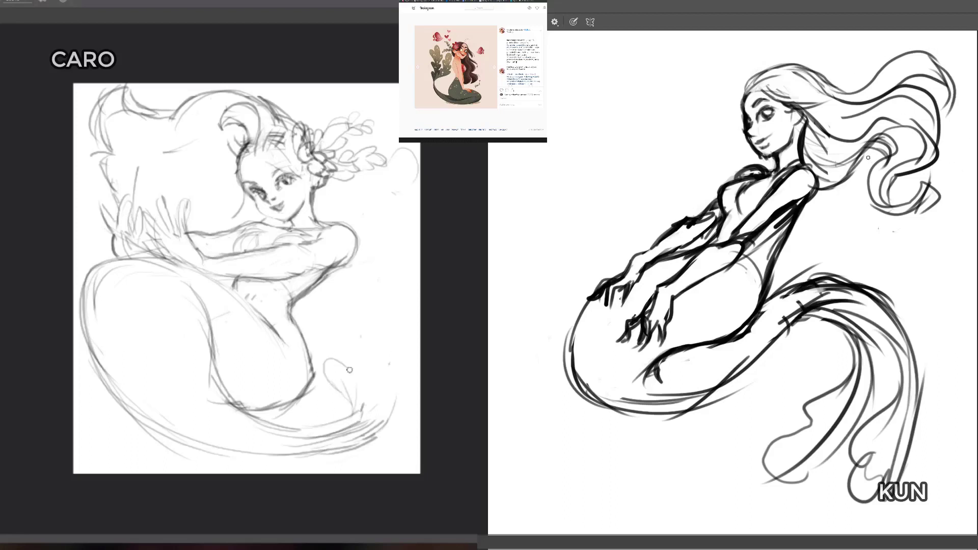
pyautogui.moveTo(815, 191); pyautogui.dragTo(800, 198)
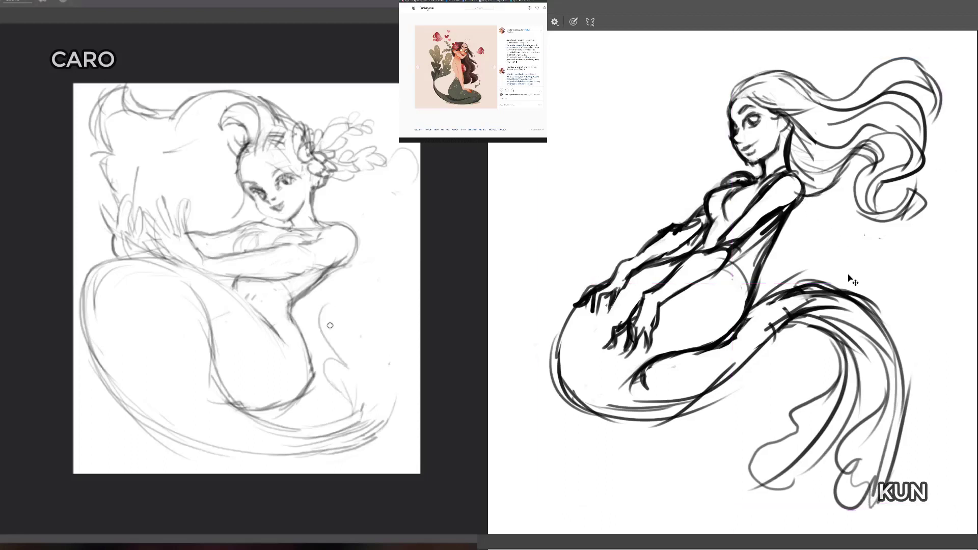
# Step: Sketch the light figure's large tail fin rising from the tail tip behind her back up to the shoulder
pyautogui.moveTo(332, 270); pyautogui.dragTo(342, 287)
pyautogui.moveTo(324, 263)
pyautogui.mouseDown()
pyautogui.moveTo(338, 236)
pyautogui.moveTo(349, 263)
pyautogui.mouseUp()
pyautogui.moveTo(357, 242)
pyautogui.mouseDown()
pyautogui.moveTo(386, 304)
pyautogui.moveTo(375, 273)
pyautogui.mouseUp()
pyautogui.moveTo(327, 239)
pyautogui.mouseDown()
pyautogui.moveTo(329, 258)
pyautogui.moveTo(383, 324)
pyautogui.moveTo(382, 358)
pyautogui.mouseUp()
pyautogui.moveTo(332, 360)
pyautogui.mouseDown()
pyautogui.moveTo(364, 401)
pyautogui.moveTo(356, 392)
pyautogui.moveTo(364, 420)
pyautogui.mouseUp()
pyautogui.moveTo(382, 357)
pyautogui.mouseDown()
pyautogui.moveTo(367, 423)
pyautogui.moveTo(391, 345)
pyautogui.moveTo(367, 275)
pyautogui.mouseUp()
# Step: Soften the dark figure's hairline with the eraser and add inner and outer fin strokes around the light figure's tail tip
pyautogui.press('e')
pyautogui.moveTo(747, 92); pyautogui.dragTo(737, 100)
pyautogui.moveTo(344, 371)
pyautogui.mouseDown()
pyautogui.moveTo(349, 402)
pyautogui.moveTo(367, 418)
pyautogui.mouseUp()
pyautogui.moveTo(334, 359); pyautogui.dragTo(326, 316)
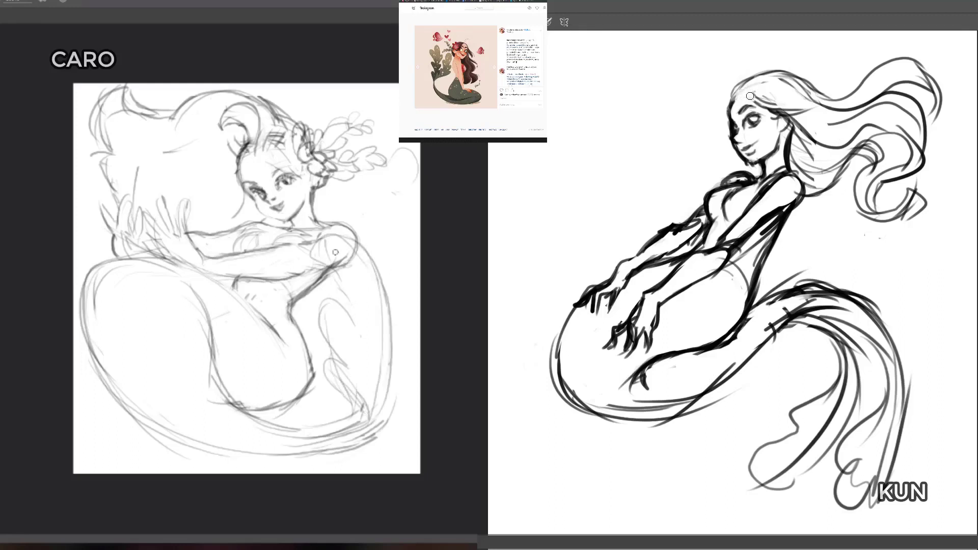
pyautogui.moveTo(368, 433)
pyautogui.mouseDown()
pyautogui.moveTo(415, 418)
pyautogui.moveTo(420, 382)
pyautogui.moveTo(395, 386)
pyautogui.moveTo(405, 400)
pyautogui.mouseUp()
pyautogui.press('b')
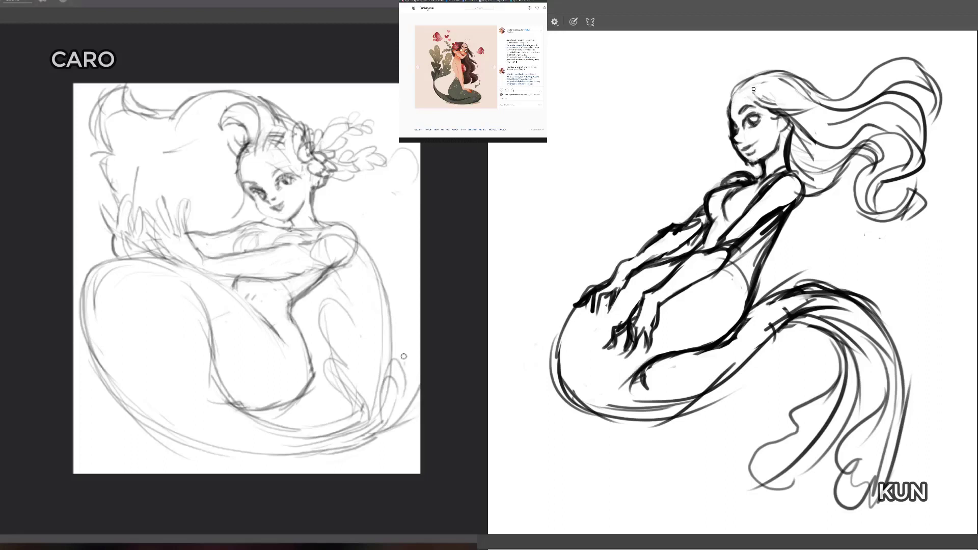
# Step: Sketch ruffled fin lobes beside the light figure's raised fin along the canvas edge
pyautogui.moveTo(406, 361); pyautogui.dragTo(391, 326)
pyautogui.moveTo(402, 312); pyautogui.dragTo(414, 330)
pyautogui.moveTo(404, 283)
pyautogui.mouseDown()
pyautogui.moveTo(379, 236)
pyautogui.moveTo(378, 252)
pyautogui.moveTo(397, 284)
pyautogui.moveTo(402, 226)
pyautogui.moveTo(416, 283)
pyautogui.mouseUp()
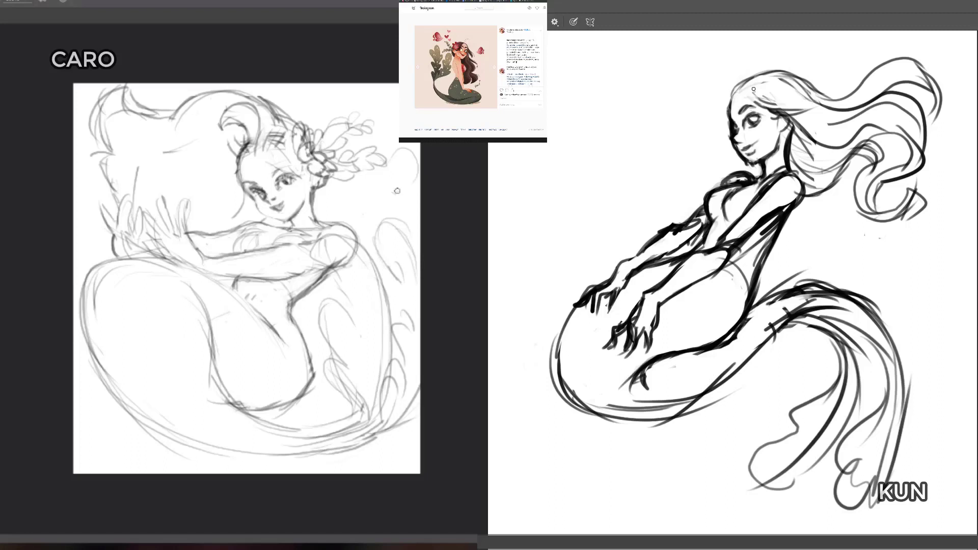
# Step: Scale the light figure's whole sketch down slightly and reposition it to fit inside its canvas
pyautogui.hotkey('ctrl', 't')
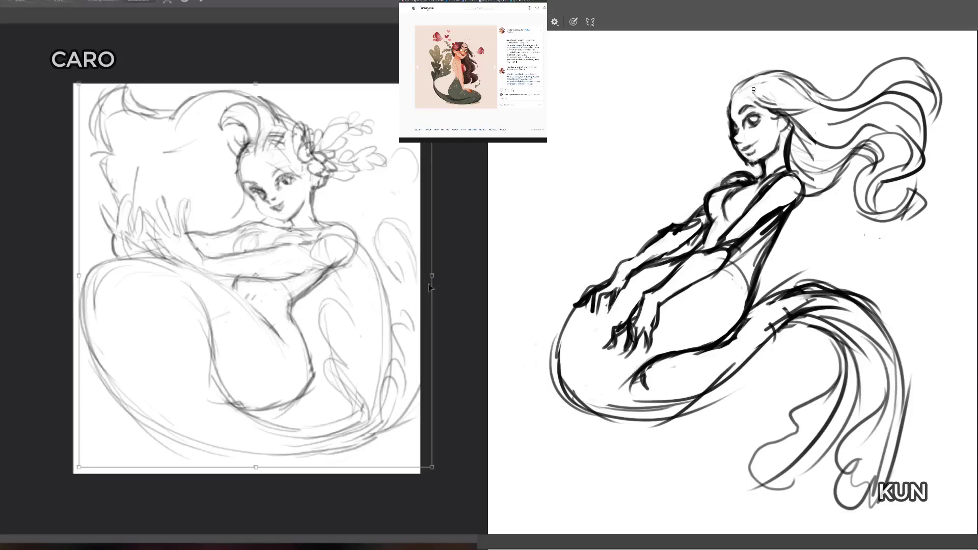
pyautogui.moveTo(397, 295)
pyautogui.mouseDown()
pyautogui.moveTo(360, 278)
pyautogui.moveTo(351, 293)
pyautogui.mouseUp()
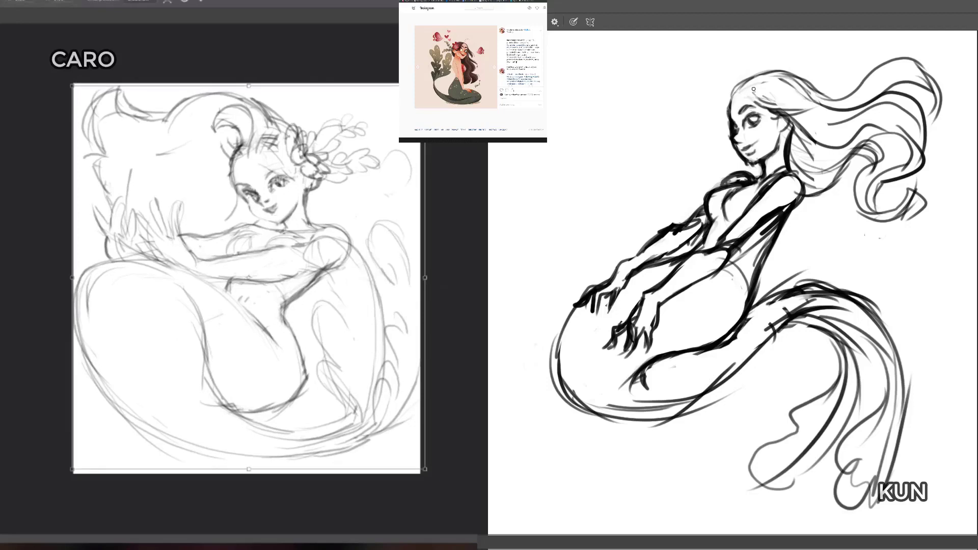
pyautogui.moveTo(425, 85); pyautogui.dragTo(418, 93)
pyautogui.moveTo(362, 202); pyautogui.dragTo(362, 204)
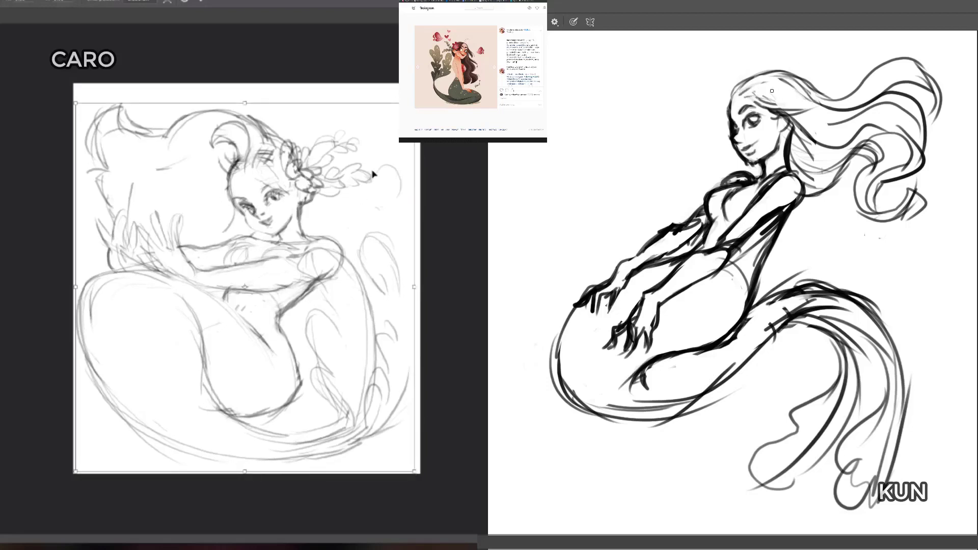
pyautogui.press('Return')
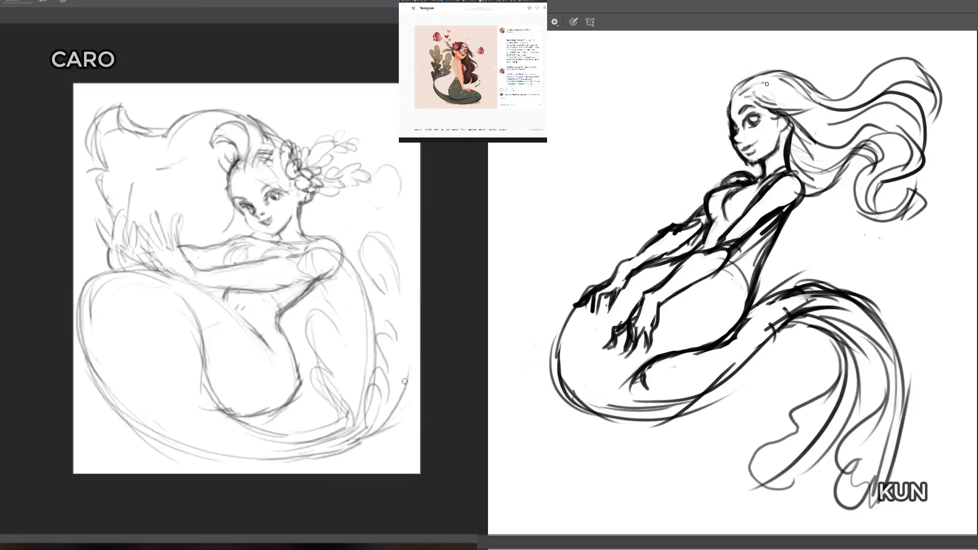
# Step: Retrace the outer fin edge beside the light figure's tail tip and add an arched hair lock above her head
pyautogui.moveTo(376, 434); pyautogui.dragTo(413, 388)
pyautogui.moveTo(273, 128)
pyautogui.mouseDown()
pyautogui.moveTo(239, 92)
pyautogui.moveTo(264, 112)
pyautogui.moveTo(246, 108)
pyautogui.moveTo(256, 120)
pyautogui.mouseUp()
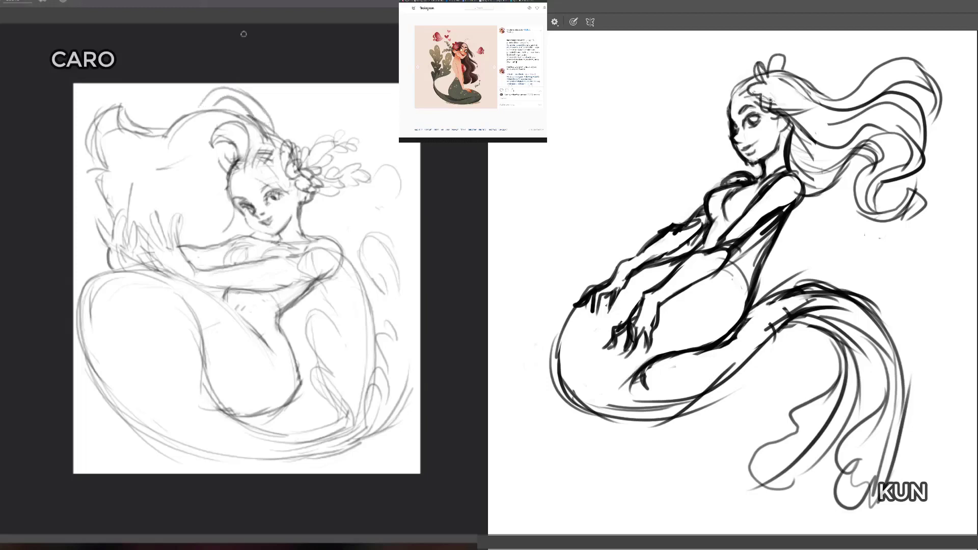
# Step: Finish the petals and centre of the dark figure's hair flower and erase leaf sprigs around the light figure's flower
pyautogui.moveTo(770, 100)
pyautogui.mouseDown()
pyautogui.moveTo(798, 87)
pyautogui.moveTo(784, 68)
pyautogui.moveTo(774, 75)
pyautogui.mouseUp()
pyautogui.press('e')
pyautogui.moveTo(319, 140); pyautogui.dragTo(337, 147)
pyautogui.moveTo(780, 81)
pyautogui.mouseDown()
pyautogui.moveTo(759, 91)
pyautogui.moveTo(782, 95)
pyautogui.mouseUp()
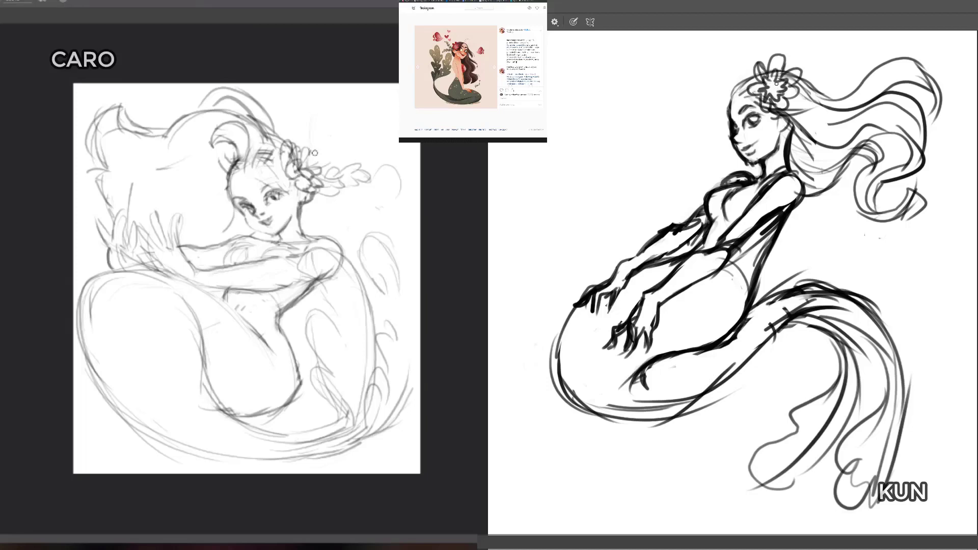
pyautogui.moveTo(309, 148)
pyautogui.mouseDown()
pyautogui.moveTo(329, 96)
pyautogui.moveTo(334, 112)
pyautogui.mouseUp()
pyautogui.press('e')
# Step: Retrace the ruffled edge of the dark figure's inner tail fin and erase the outer fin
pyautogui.moveTo(860, 375); pyautogui.dragTo(856, 419)
pyautogui.moveTo(844, 334)
pyautogui.mouseDown()
pyautogui.moveTo(861, 356)
pyautogui.moveTo(801, 471)
pyautogui.moveTo(852, 326)
pyautogui.moveTo(878, 355)
pyautogui.moveTo(870, 431)
pyautogui.moveTo(851, 409)
pyautogui.moveTo(783, 495)
pyautogui.mouseUp()
pyautogui.press('b')
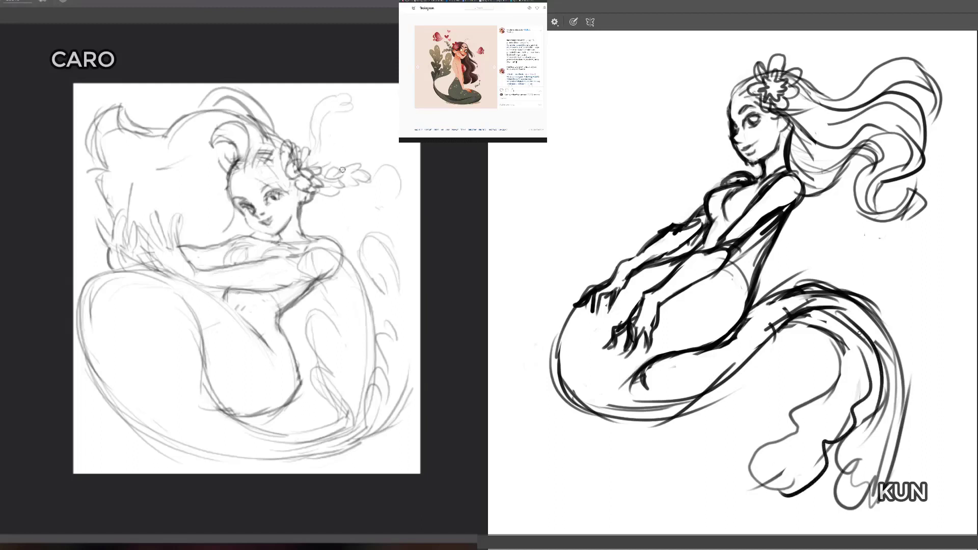
pyautogui.press('e')
pyautogui.moveTo(898, 395)
pyautogui.mouseDown()
pyautogui.moveTo(878, 404)
pyautogui.moveTo(851, 448)
pyautogui.moveTo(880, 461)
pyautogui.moveTo(889, 452)
pyautogui.moveTo(890, 393)
pyautogui.moveTo(851, 314)
pyautogui.moveTo(866, 330)
pyautogui.mouseUp()
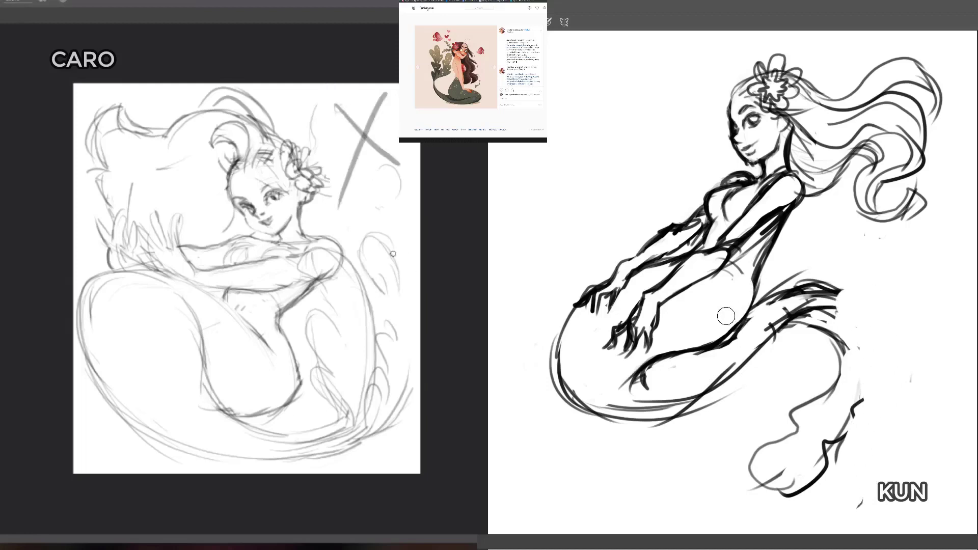
pyautogui.press('b')
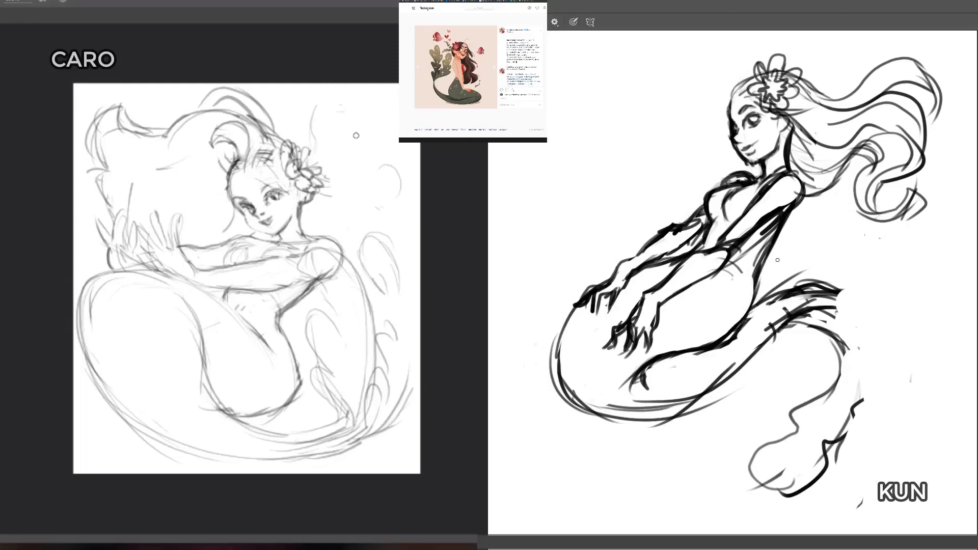
# Step: Redraw the dark figure's outer tail fin as a wide wavy lobe and strengthen the tail's upper contour
pyautogui.moveTo(796, 277)
pyautogui.mouseDown()
pyautogui.moveTo(937, 293)
pyautogui.moveTo(946, 320)
pyautogui.moveTo(941, 446)
pyautogui.mouseUp()
pyautogui.moveTo(818, 303)
pyautogui.mouseDown()
pyautogui.moveTo(835, 306)
pyautogui.moveTo(914, 402)
pyautogui.moveTo(934, 451)
pyautogui.moveTo(942, 442)
pyautogui.mouseUp()
pyautogui.moveTo(887, 324); pyautogui.dragTo(906, 363)
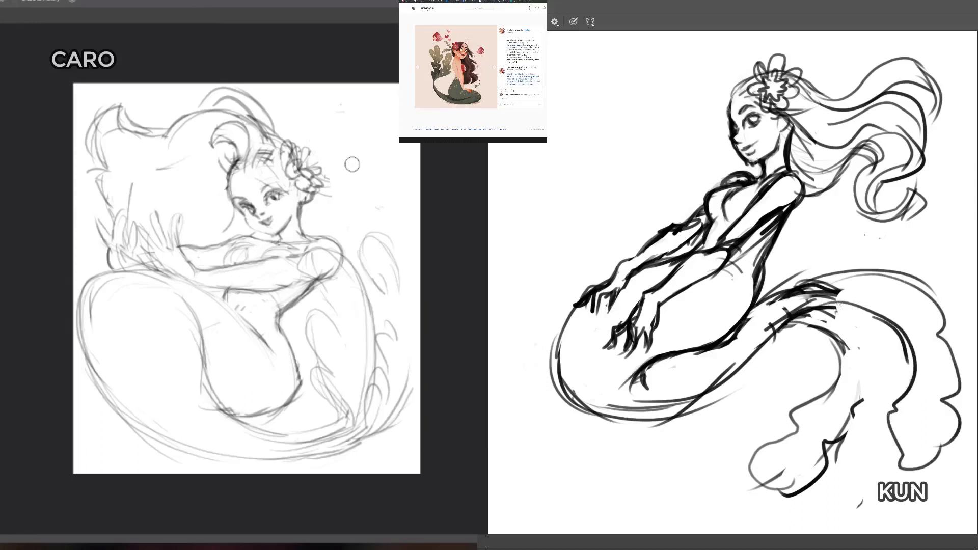
pyautogui.moveTo(841, 303)
pyautogui.mouseDown()
pyautogui.moveTo(869, 374)
pyautogui.moveTo(859, 405)
pyautogui.moveTo(842, 323)
pyautogui.mouseUp()
pyautogui.moveTo(779, 289)
pyautogui.mouseDown()
pyautogui.moveTo(833, 279)
pyautogui.moveTo(747, 316)
pyautogui.mouseUp()
pyautogui.moveTo(759, 306); pyautogui.dragTo(844, 278)
pyautogui.moveTo(774, 295); pyautogui.dragTo(880, 275)
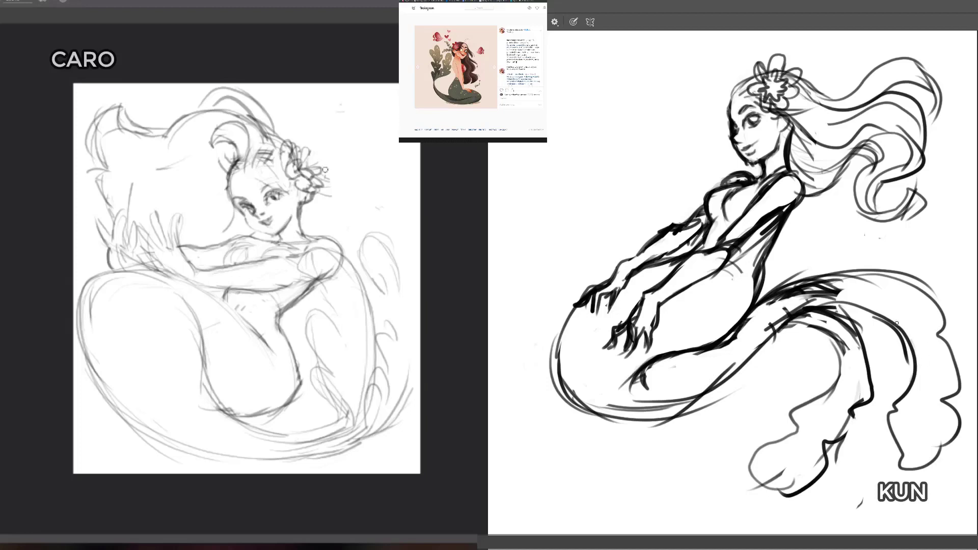
# Step: Add thick ruffled edges along both sides and the tip of the dark figure's outer tail fin
pyautogui.moveTo(896, 322)
pyautogui.mouseDown()
pyautogui.moveTo(889, 382)
pyautogui.moveTo(900, 438)
pyautogui.mouseUp()
pyautogui.moveTo(932, 301); pyautogui.dragTo(961, 364)
pyautogui.moveTo(936, 351)
pyautogui.mouseDown()
pyautogui.moveTo(960, 389)
pyautogui.moveTo(957, 461)
pyautogui.mouseUp()
pyautogui.moveTo(901, 382)
pyautogui.mouseDown()
pyautogui.moveTo(896, 443)
pyautogui.moveTo(907, 484)
pyautogui.mouseUp()
pyautogui.moveTo(911, 481); pyautogui.dragTo(938, 458)
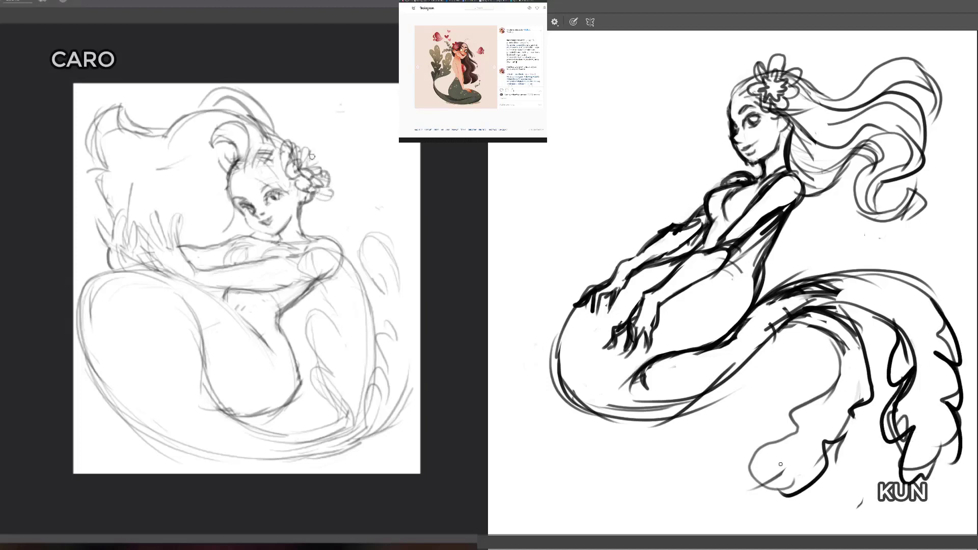
# Step: Add ruffles and fold lines to the dark figure's inner tail fin and extend the tail's upper contour
pyautogui.moveTo(780, 464)
pyautogui.mouseDown()
pyautogui.moveTo(796, 507)
pyautogui.moveTo(731, 476)
pyautogui.mouseUp()
pyautogui.moveTo(799, 424); pyautogui.dragTo(748, 466)
pyautogui.moveTo(829, 387); pyautogui.dragTo(774, 427)
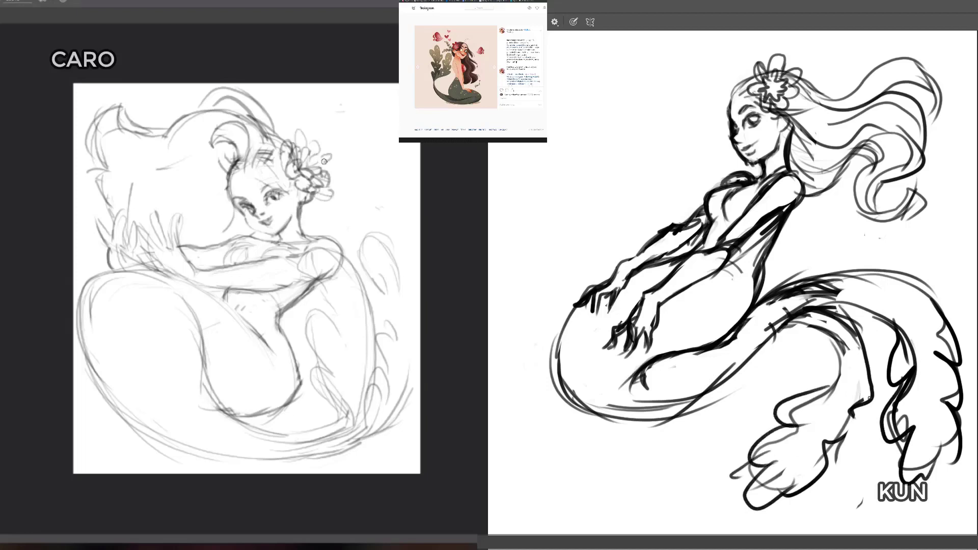
pyautogui.moveTo(869, 390); pyautogui.dragTo(819, 459)
pyautogui.moveTo(818, 352); pyautogui.dragTo(840, 402)
pyautogui.moveTo(829, 329); pyautogui.dragTo(861, 403)
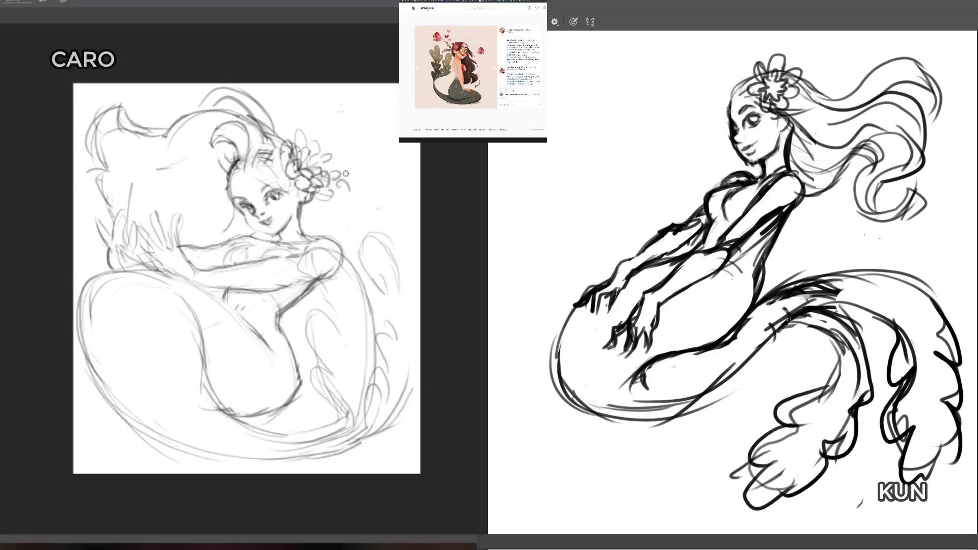
pyautogui.moveTo(792, 313)
pyautogui.mouseDown()
pyautogui.moveTo(876, 288)
pyautogui.moveTo(937, 350)
pyautogui.mouseUp()
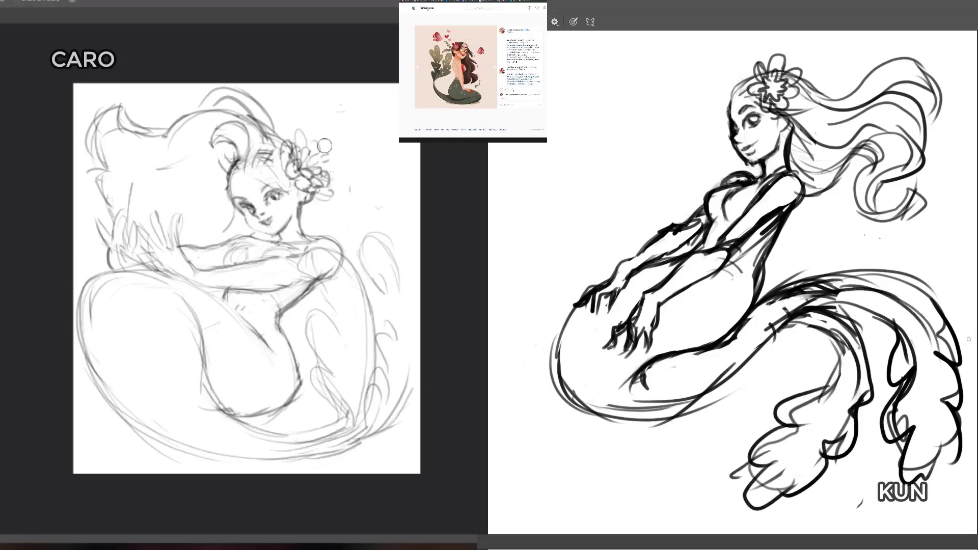
pyautogui.moveTo(936, 444); pyautogui.dragTo(897, 488)
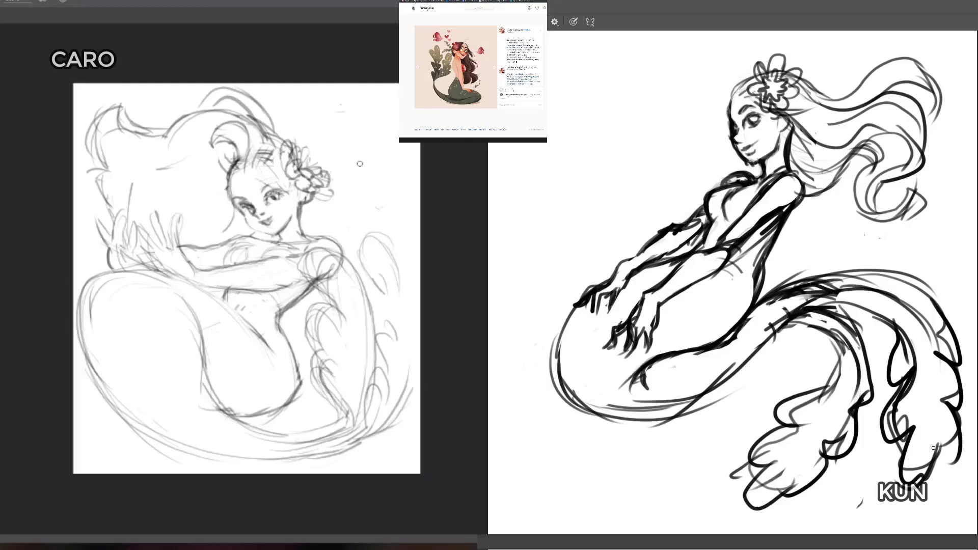
# Step: Erase lines at the dark figure's far elbow, then select the forearm and hand and rotate them outward
pyautogui.press('e')
pyautogui.moveTo(685, 232)
pyautogui.mouseDown()
pyautogui.moveTo(658, 214)
pyautogui.moveTo(634, 257)
pyautogui.moveTo(696, 220)
pyautogui.mouseUp()
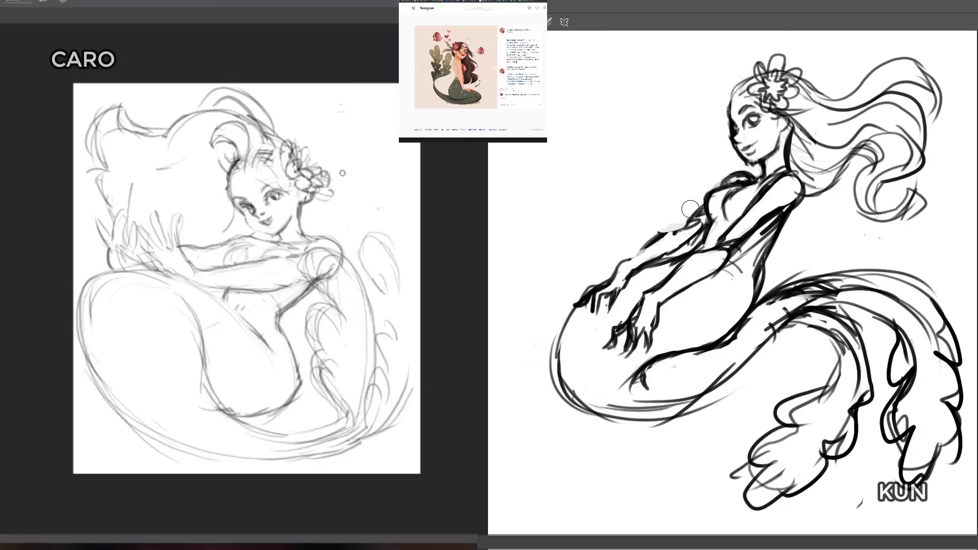
pyautogui.press('v')
pyautogui.moveTo(685, 248)
pyautogui.mouseDown()
pyautogui.moveTo(658, 219)
pyautogui.moveTo(625, 236)
pyautogui.moveTo(573, 294)
pyautogui.moveTo(577, 315)
pyautogui.moveTo(599, 325)
pyautogui.moveTo(684, 248)
pyautogui.mouseUp()
pyautogui.click(697, 235)
pyautogui.moveTo(690, 240)
pyautogui.mouseDown()
pyautogui.moveTo(674, 240)
pyautogui.moveTo(685, 240)
pyautogui.moveTo(670, 256)
pyautogui.mouseUp()
pyautogui.hotkey('ctrl', 't')
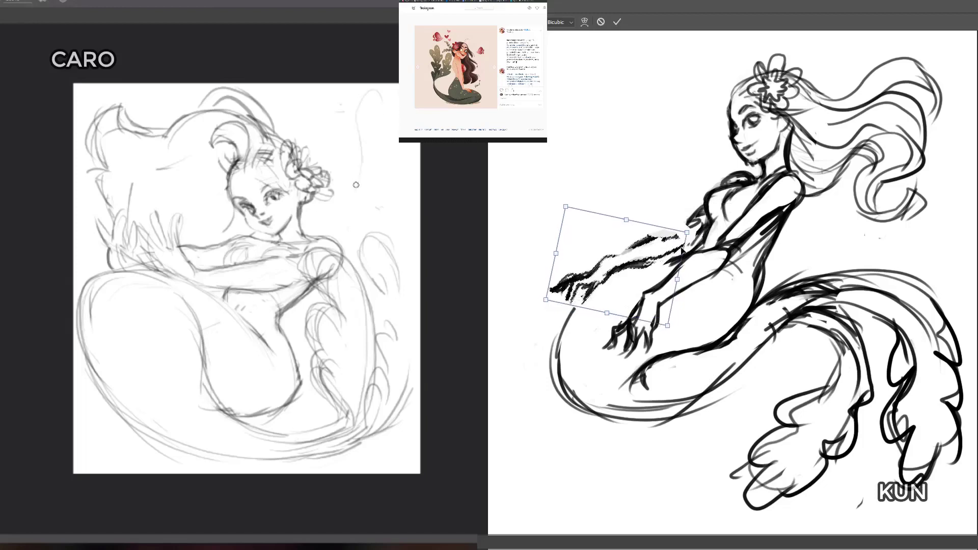
pyautogui.press('Return')
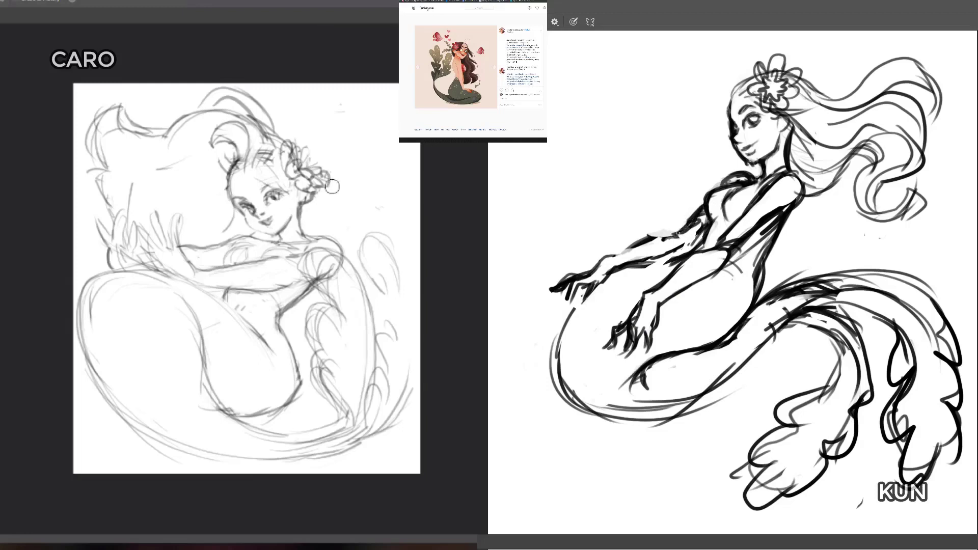
# Step: Redraw the dark figure's far forearm as a rounded contour and erase the old outstretched hand
pyautogui.moveTo(678, 235)
pyautogui.mouseDown()
pyautogui.moveTo(651, 233)
pyautogui.moveTo(604, 261)
pyautogui.moveTo(674, 256)
pyautogui.moveTo(684, 237)
pyautogui.moveTo(681, 256)
pyautogui.moveTo(658, 261)
pyautogui.mouseUp()
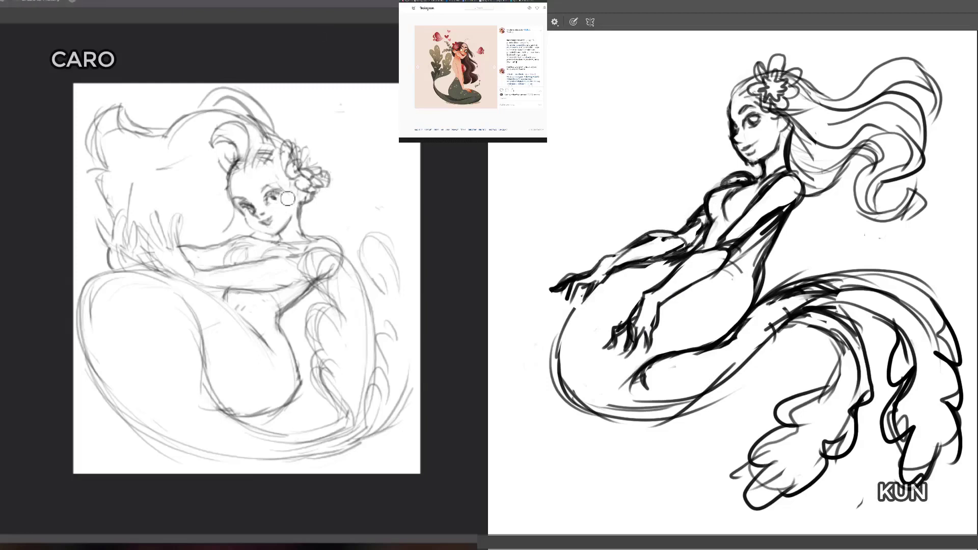
pyautogui.moveTo(737, 182)
pyautogui.mouseDown()
pyautogui.moveTo(708, 199)
pyautogui.moveTo(758, 189)
pyautogui.moveTo(747, 183)
pyautogui.moveTo(733, 223)
pyautogui.mouseUp()
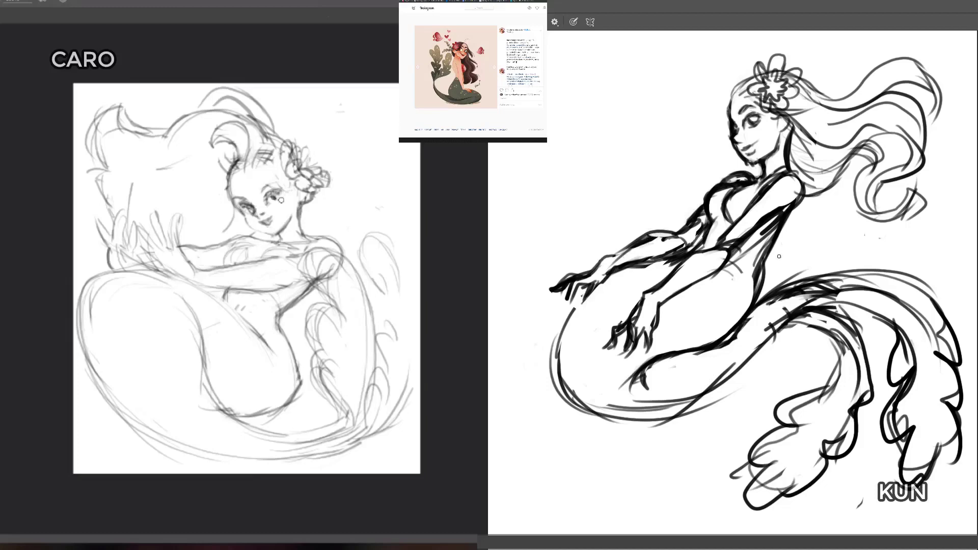
pyautogui.moveTo(652, 261)
pyautogui.mouseDown()
pyautogui.moveTo(606, 283)
pyautogui.moveTo(575, 308)
pyautogui.mouseUp()
pyautogui.press('e')
pyautogui.moveTo(616, 272)
pyautogui.mouseDown()
pyautogui.moveTo(608, 253)
pyautogui.moveTo(556, 295)
pyautogui.moveTo(582, 270)
pyautogui.moveTo(647, 244)
pyautogui.moveTo(581, 282)
pyautogui.moveTo(587, 291)
pyautogui.moveTo(601, 252)
pyautogui.mouseUp()
# Step: Redraw the dark figure's far forearm with a downward-bent hand and outline a tall arched shape in the light canvas's upper corner
pyautogui.press('b')
pyautogui.moveTo(652, 232); pyautogui.dragTo(581, 270)
pyautogui.moveTo(582, 270); pyautogui.dragTo(572, 326)
pyautogui.moveTo(583, 291); pyautogui.dragTo(564, 308)
pyautogui.moveTo(604, 273); pyautogui.dragTo(590, 311)
pyautogui.moveTo(374, 89); pyautogui.dragTo(348, 140)
pyautogui.moveTo(612, 270); pyautogui.dragTo(659, 254)
pyautogui.moveTo(632, 258); pyautogui.dragTo(676, 252)
pyautogui.moveTo(351, 132); pyautogui.dragTo(347, 177)
pyautogui.moveTo(648, 260)
pyautogui.mouseDown()
pyautogui.moveTo(700, 226)
pyautogui.moveTo(682, 230)
pyautogui.moveTo(693, 248)
pyautogui.mouseUp()
pyautogui.moveTo(346, 177); pyautogui.dragTo(374, 180)
pyautogui.moveTo(679, 232); pyautogui.dragTo(688, 248)
pyautogui.moveTo(350, 174)
pyautogui.mouseDown()
pyautogui.moveTo(344, 179)
pyautogui.moveTo(390, 180)
pyautogui.mouseUp()
pyautogui.moveTo(701, 233); pyautogui.dragTo(703, 246)
pyautogui.moveTo(383, 182); pyautogui.dragTo(389, 149)
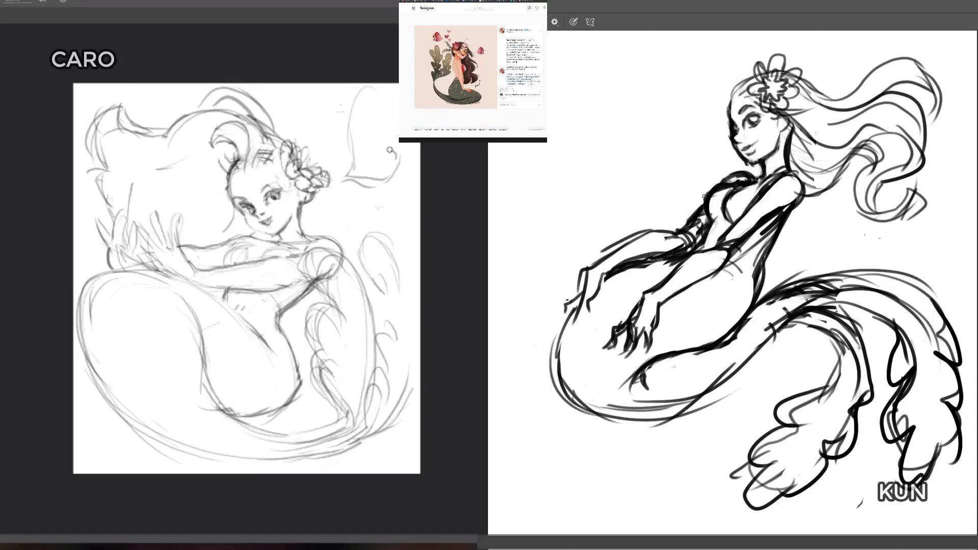
pyautogui.moveTo(397, 85)
pyautogui.mouseDown()
pyautogui.moveTo(388, 153)
pyautogui.moveTo(371, 84)
pyautogui.moveTo(344, 178)
pyautogui.mouseUp()
# Step: Erase the dark figure's near upper-arm lines and firm up the scalloped base of the light canvas's corner shape
pyautogui.press('e')
pyautogui.moveTo(727, 233); pyautogui.dragTo(756, 205)
pyautogui.moveTo(356, 180); pyautogui.dragTo(387, 178)
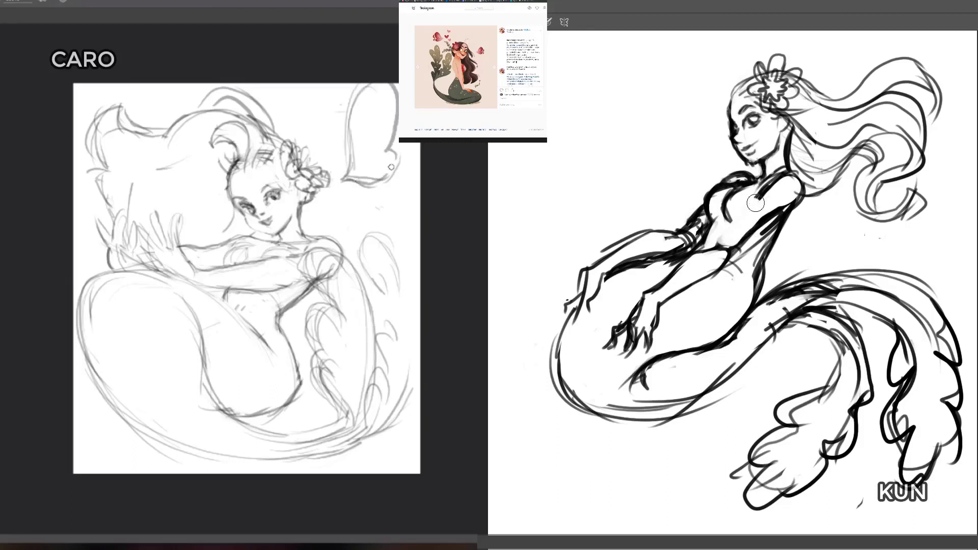
pyautogui.moveTo(756, 205); pyautogui.dragTo(758, 212)
pyautogui.moveTo(387, 178); pyautogui.dragTo(390, 153)
pyautogui.moveTo(758, 212); pyautogui.dragTo(729, 253)
pyautogui.moveTo(388, 172); pyautogui.dragTo(394, 154)
pyautogui.moveTo(728, 253); pyautogui.dragTo(741, 240)
pyautogui.moveTo(355, 143); pyautogui.dragTo(373, 132)
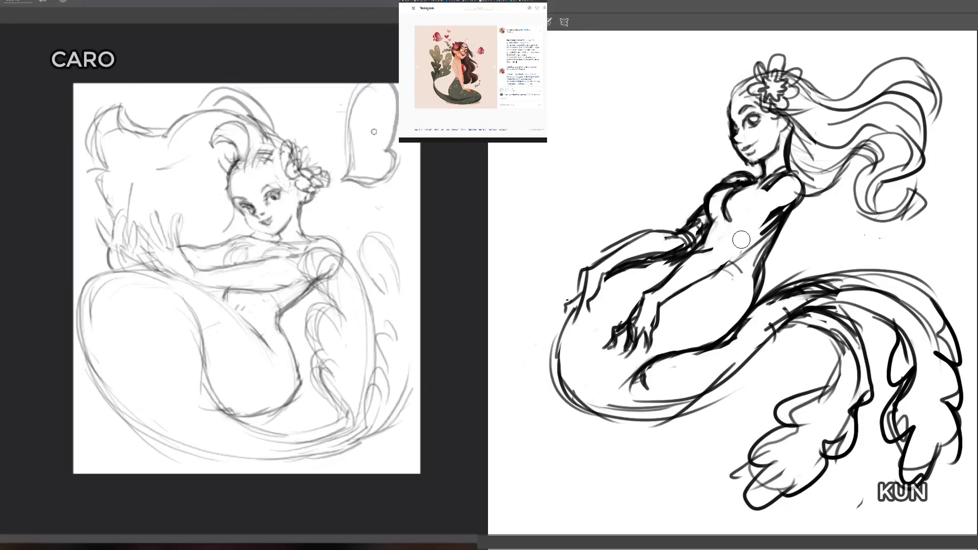
pyautogui.moveTo(741, 240); pyautogui.dragTo(736, 258)
pyautogui.moveTo(373, 132); pyautogui.dragTo(359, 116)
pyautogui.moveTo(736, 257); pyautogui.dragTo(738, 253)
pyautogui.moveTo(359, 117); pyautogui.dragTo(374, 153)
pyautogui.moveTo(739, 253); pyautogui.dragTo(714, 260)
pyautogui.moveTo(374, 153); pyautogui.dragTo(357, 170)
# Step: Redraw the dark figure's near arm from shoulder to elbow and add inner arched contours to the light canvas's corner shape
pyautogui.press('b')
pyautogui.moveTo(791, 194); pyautogui.dragTo(749, 258)
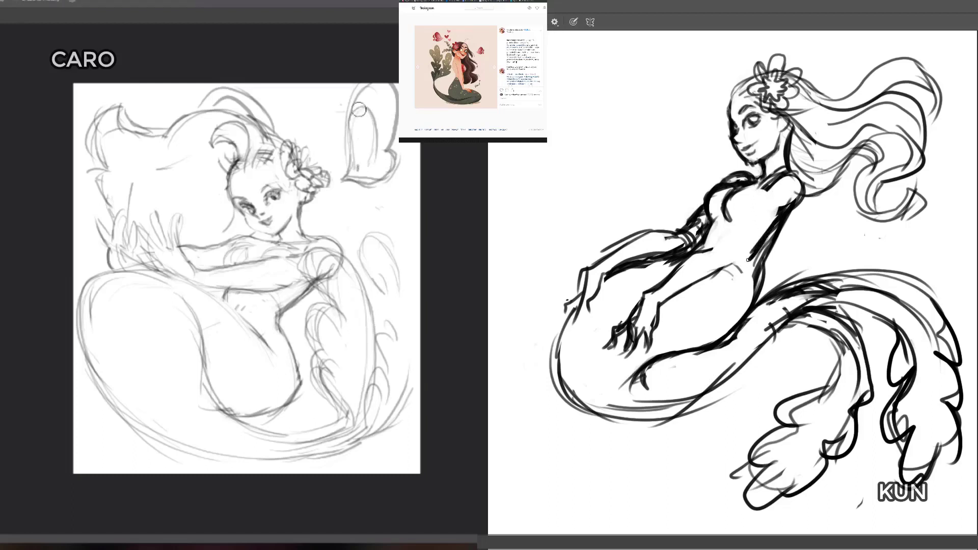
pyautogui.moveTo(354, 110); pyautogui.dragTo(372, 127)
pyautogui.moveTo(750, 259); pyautogui.dragTo(712, 276)
pyautogui.moveTo(371, 127); pyautogui.dragTo(374, 152)
pyautogui.moveTo(700, 253)
pyautogui.mouseDown()
pyautogui.moveTo(745, 240)
pyautogui.moveTo(754, 217)
pyautogui.mouseUp()
pyautogui.moveTo(763, 196); pyautogui.dragTo(753, 217)
pyautogui.moveTo(351, 143); pyautogui.dragTo(365, 120)
pyautogui.moveTo(766, 190); pyautogui.dragTo(779, 178)
pyautogui.moveTo(779, 178); pyautogui.dragTo(795, 184)
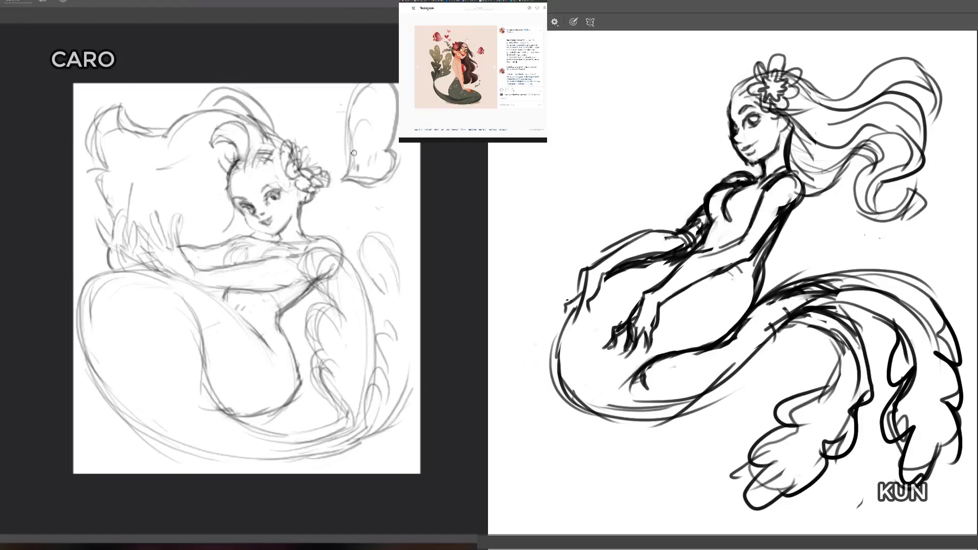
pyautogui.moveTo(355, 152); pyautogui.dragTo(370, 168)
pyautogui.moveTo(778, 179); pyautogui.dragTo(762, 204)
pyautogui.moveTo(379, 116); pyautogui.dragTo(377, 154)
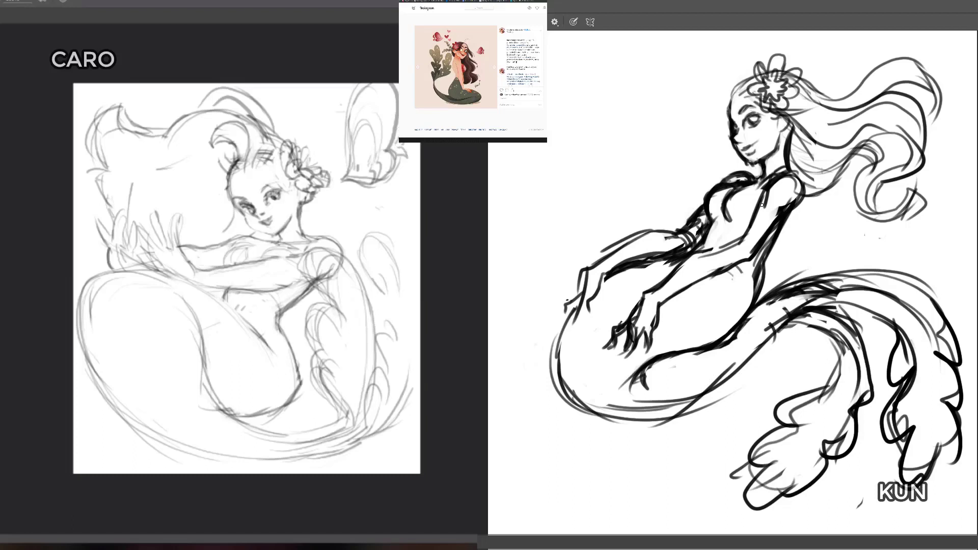
# Step: Erase construction lines around the light figure's shoulder and sketch small oval scales on her hip
pyautogui.press('e')
pyautogui.moveTo(311, 264)
pyautogui.mouseDown()
pyautogui.moveTo(308, 256)
pyautogui.moveTo(338, 240)
pyautogui.mouseUp()
pyautogui.press('b')
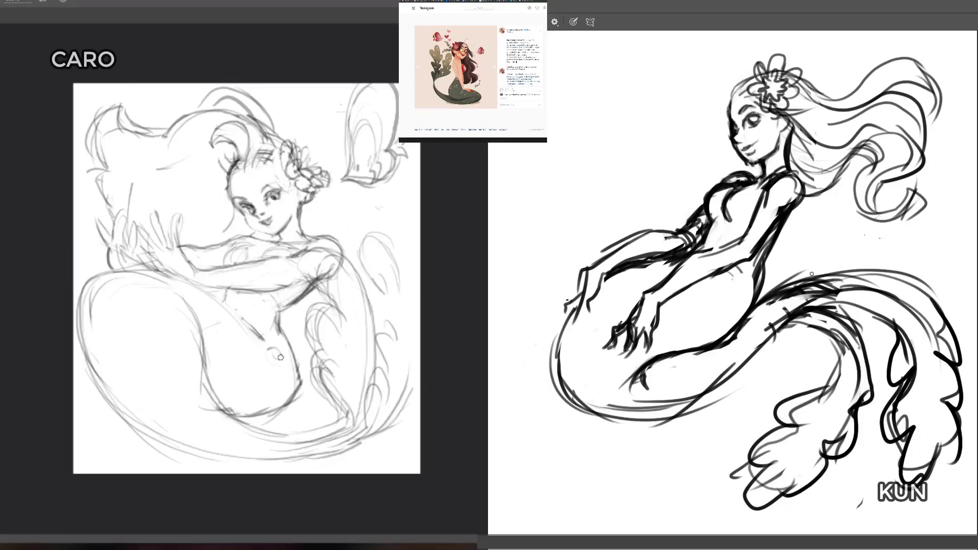
pyautogui.moveTo(282, 397)
pyautogui.mouseDown()
pyautogui.moveTo(286, 385)
pyautogui.moveTo(260, 382)
pyautogui.mouseUp()
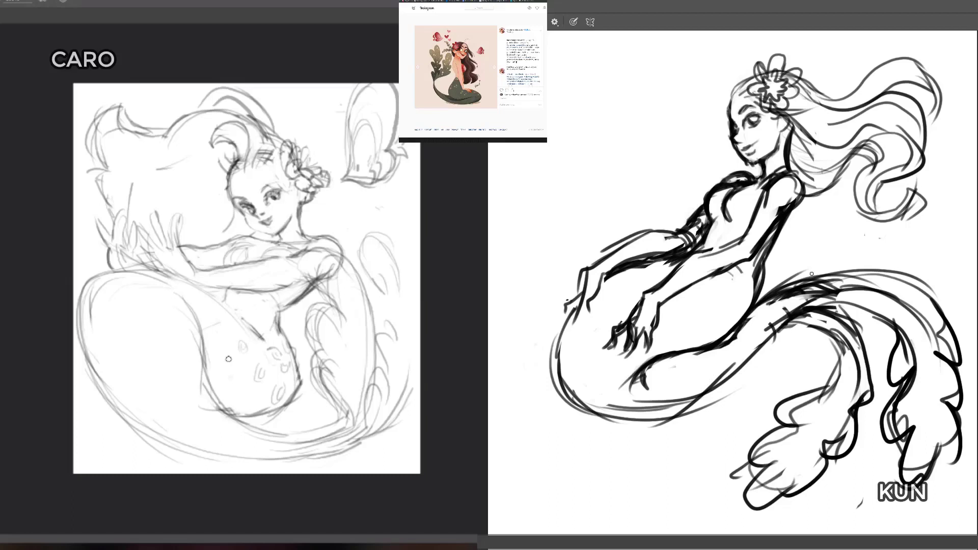
# Step: Clean up the light figure's outer tail contour and the stray lines around her hands with the eraser
pyautogui.press('e')
pyautogui.moveTo(191, 356)
pyautogui.mouseDown()
pyautogui.moveTo(198, 400)
pyautogui.moveTo(209, 406)
pyautogui.mouseUp()
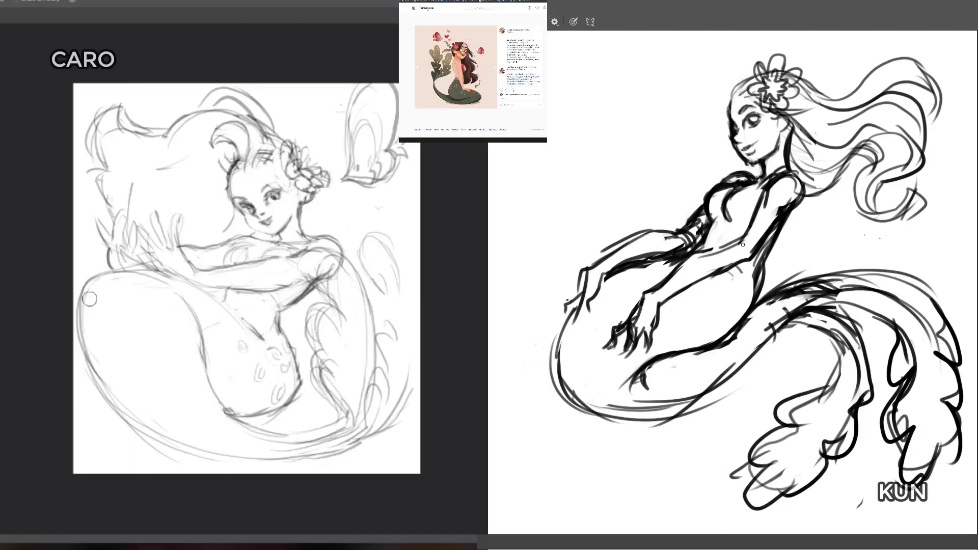
pyautogui.moveTo(99, 361); pyautogui.dragTo(88, 324)
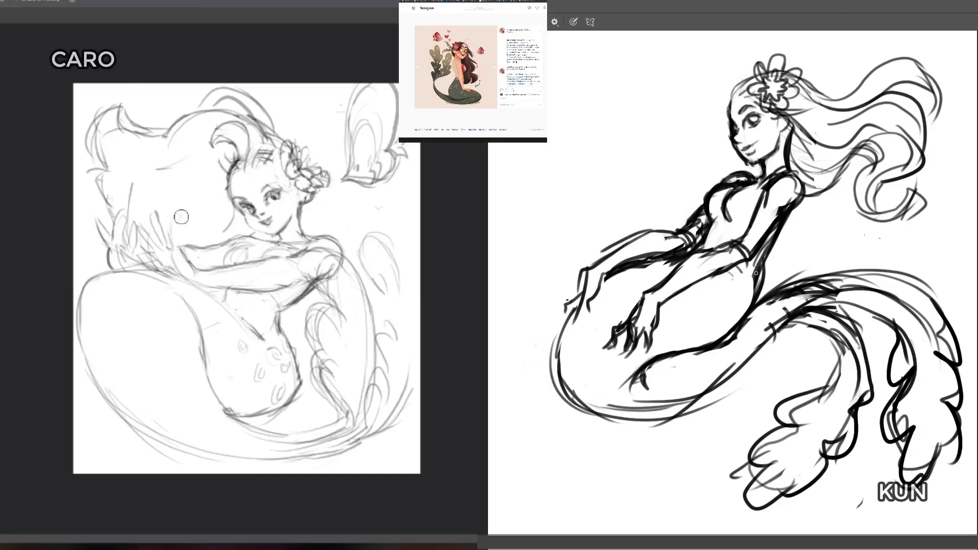
pyautogui.moveTo(177, 244)
pyautogui.mouseDown()
pyautogui.moveTo(177, 214)
pyautogui.moveTo(171, 247)
pyautogui.moveTo(156, 210)
pyautogui.moveTo(151, 247)
pyautogui.moveTo(146, 227)
pyautogui.moveTo(156, 247)
pyautogui.mouseUp()
pyautogui.press('e')
pyautogui.press('b')
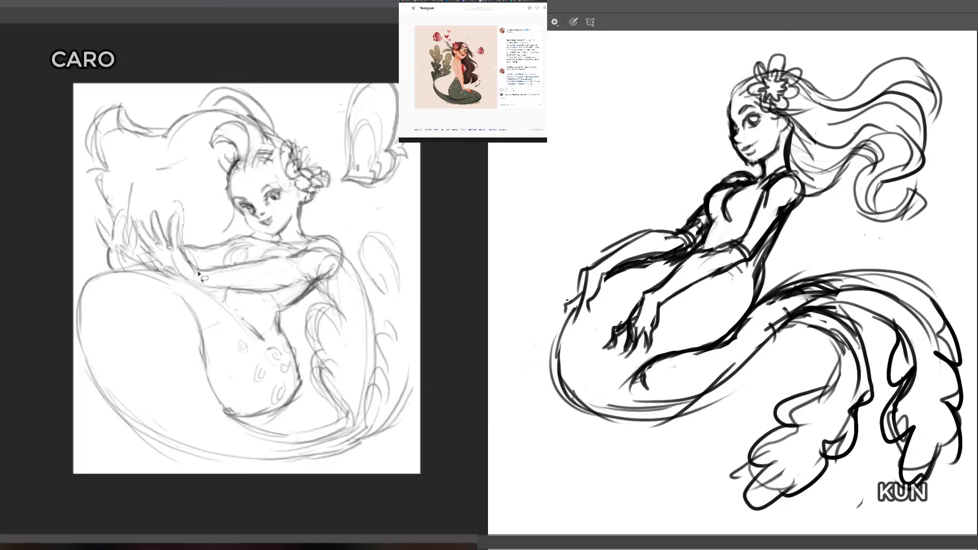
# Step: Select both of the light figure's hands and adjust their size with Free Transform
pyautogui.moveTo(198, 273)
pyautogui.mouseDown()
pyautogui.moveTo(110, 270)
pyautogui.moveTo(91, 241)
pyautogui.moveTo(96, 214)
pyautogui.moveTo(107, 227)
pyautogui.moveTo(127, 206)
pyautogui.moveTo(165, 208)
pyautogui.moveTo(200, 198)
pyautogui.mouseUp()
pyautogui.hotkey('ctrl', 't')
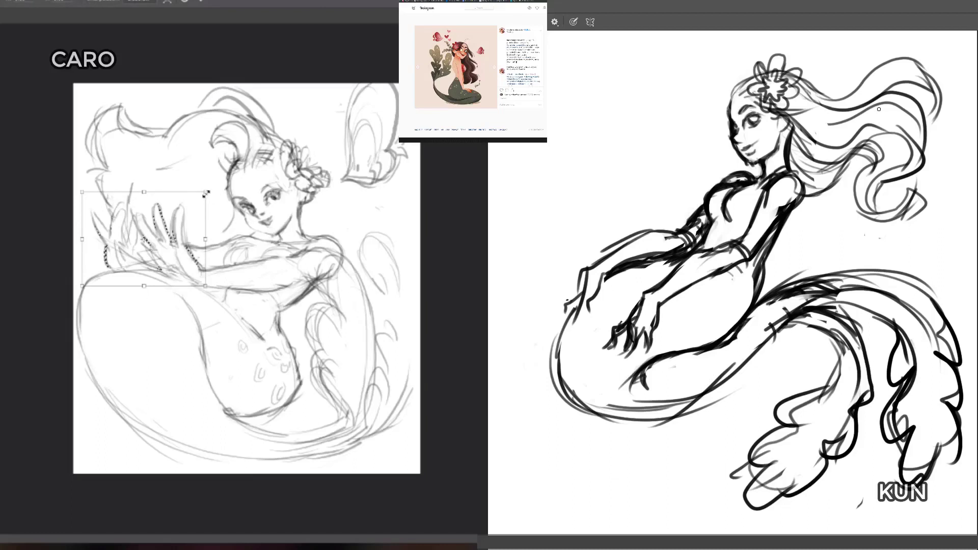
pyautogui.press('Return')
pyautogui.hotkey('ctrl', 'd')
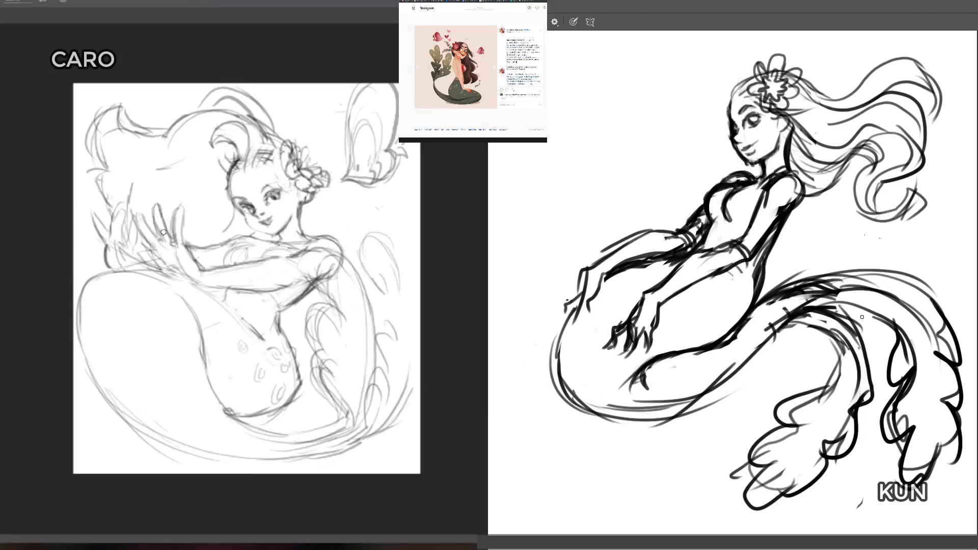
# Step: Erase and redraw the underside of the dark figure's tail as a smoother curve and touch up the light figure's hand
pyautogui.press('e')
pyautogui.moveTo(789, 334)
pyautogui.mouseDown()
pyautogui.moveTo(763, 359)
pyautogui.moveTo(778, 336)
pyautogui.mouseUp()
pyautogui.press('b')
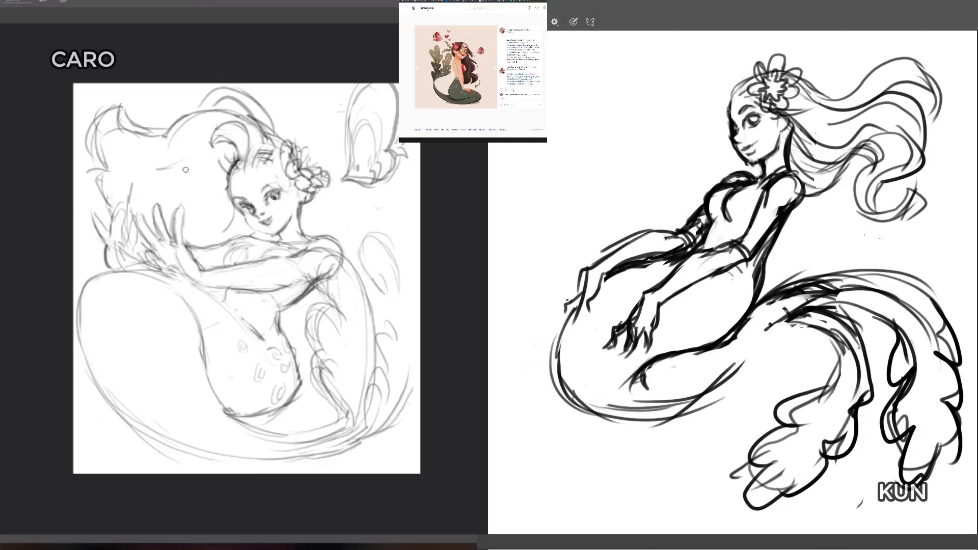
pyautogui.moveTo(809, 306); pyautogui.dragTo(725, 383)
pyautogui.moveTo(786, 322); pyautogui.dragTo(724, 381)
pyautogui.moveTo(146, 250); pyautogui.dragTo(161, 267)
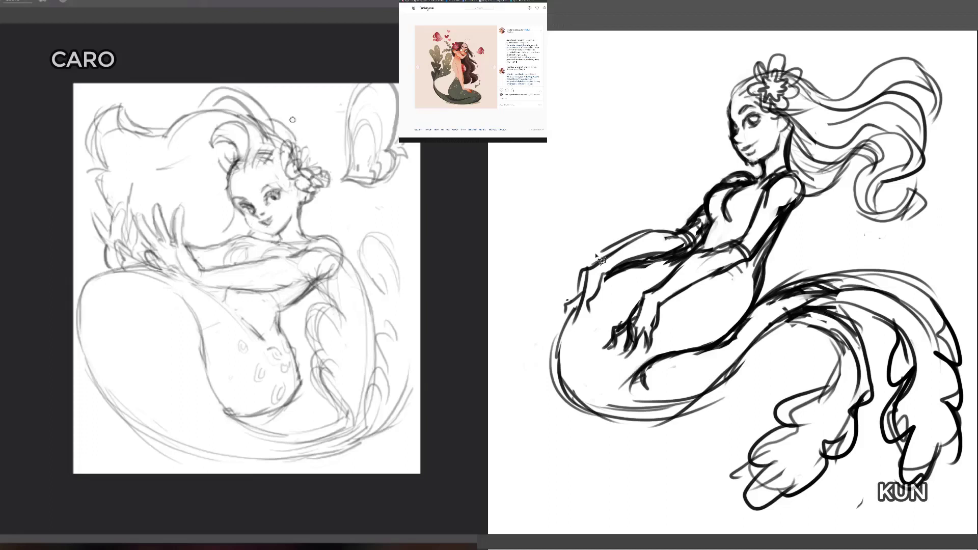
# Step: Select the dark figure's far forearm and hand and shift them slightly into a better position
pyautogui.moveTo(565, 306)
pyautogui.mouseDown()
pyautogui.moveTo(571, 333)
pyautogui.moveTo(621, 276)
pyautogui.moveTo(691, 250)
pyautogui.moveTo(694, 235)
pyautogui.moveTo(670, 215)
pyautogui.moveTo(612, 232)
pyautogui.moveTo(587, 247)
pyautogui.moveTo(564, 306)
pyautogui.mouseUp()
pyautogui.moveTo(662, 251); pyautogui.dragTo(668, 247)
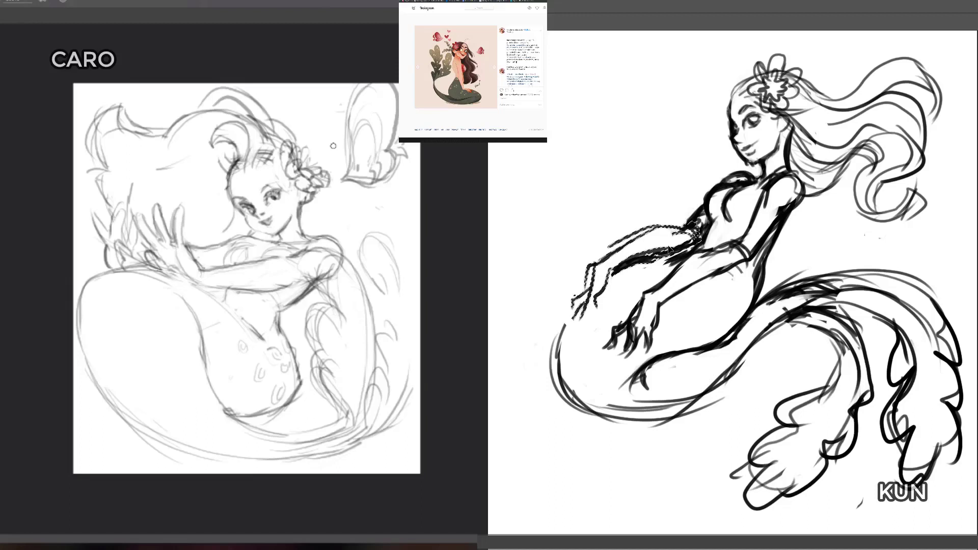
pyautogui.hotkey('ctrl', 'd')
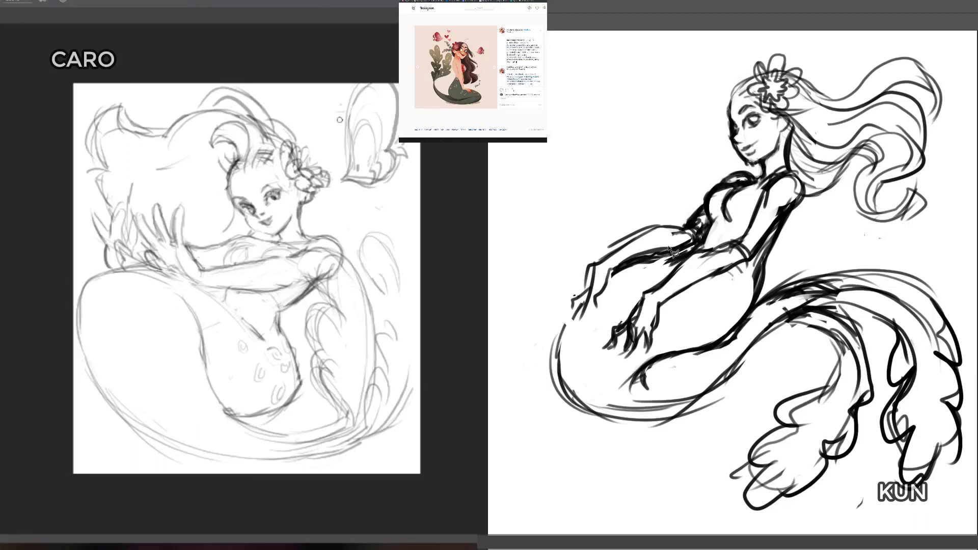
# Step: Erase the light figure's fins beside her back and redraw the lower tail curving up to its tip
pyautogui.press('e')
pyautogui.moveTo(365, 235)
pyautogui.mouseDown()
pyautogui.moveTo(384, 320)
pyautogui.moveTo(368, 269)
pyautogui.moveTo(388, 391)
pyautogui.moveTo(381, 403)
pyautogui.moveTo(389, 335)
pyautogui.moveTo(405, 335)
pyautogui.moveTo(408, 403)
pyautogui.moveTo(403, 312)
pyautogui.moveTo(405, 395)
pyautogui.moveTo(392, 335)
pyautogui.moveTo(364, 359)
pyautogui.moveTo(362, 319)
pyautogui.moveTo(361, 361)
pyautogui.moveTo(326, 315)
pyautogui.moveTo(339, 357)
pyautogui.moveTo(314, 324)
pyautogui.moveTo(313, 344)
pyautogui.moveTo(311, 309)
pyautogui.moveTo(342, 347)
pyautogui.moveTo(326, 344)
pyautogui.moveTo(329, 377)
pyautogui.moveTo(320, 361)
pyautogui.moveTo(332, 399)
pyautogui.moveTo(322, 395)
pyautogui.moveTo(345, 402)
pyautogui.moveTo(288, 420)
pyautogui.moveTo(316, 427)
pyautogui.moveTo(262, 424)
pyautogui.moveTo(297, 421)
pyautogui.moveTo(262, 421)
pyautogui.moveTo(313, 406)
pyautogui.moveTo(294, 400)
pyautogui.mouseUp()
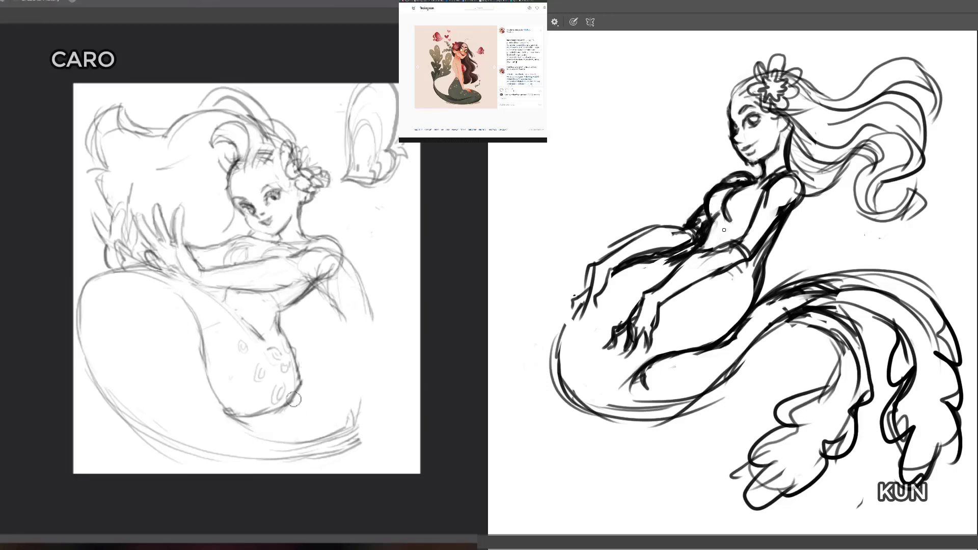
pyautogui.press('b')
pyautogui.moveTo(222, 404); pyautogui.dragTo(284, 441)
pyautogui.moveTo(143, 431)
pyautogui.mouseDown()
pyautogui.moveTo(256, 459)
pyautogui.moveTo(325, 437)
pyautogui.moveTo(238, 459)
pyautogui.moveTo(359, 444)
pyautogui.moveTo(372, 430)
pyautogui.moveTo(339, 449)
pyautogui.moveTo(371, 421)
pyautogui.moveTo(346, 425)
pyautogui.moveTo(358, 414)
pyautogui.moveTo(345, 415)
pyautogui.moveTo(352, 390)
pyautogui.mouseUp()
pyautogui.moveTo(350, 424)
pyautogui.mouseDown()
pyautogui.moveTo(341, 387)
pyautogui.moveTo(344, 395)
pyautogui.moveTo(322, 378)
pyautogui.moveTo(339, 358)
pyautogui.moveTo(328, 397)
pyautogui.moveTo(313, 351)
pyautogui.moveTo(328, 386)
pyautogui.moveTo(344, 379)
pyautogui.moveTo(341, 413)
pyautogui.moveTo(353, 399)
pyautogui.moveTo(349, 382)
pyautogui.mouseUp()
pyautogui.press('e')
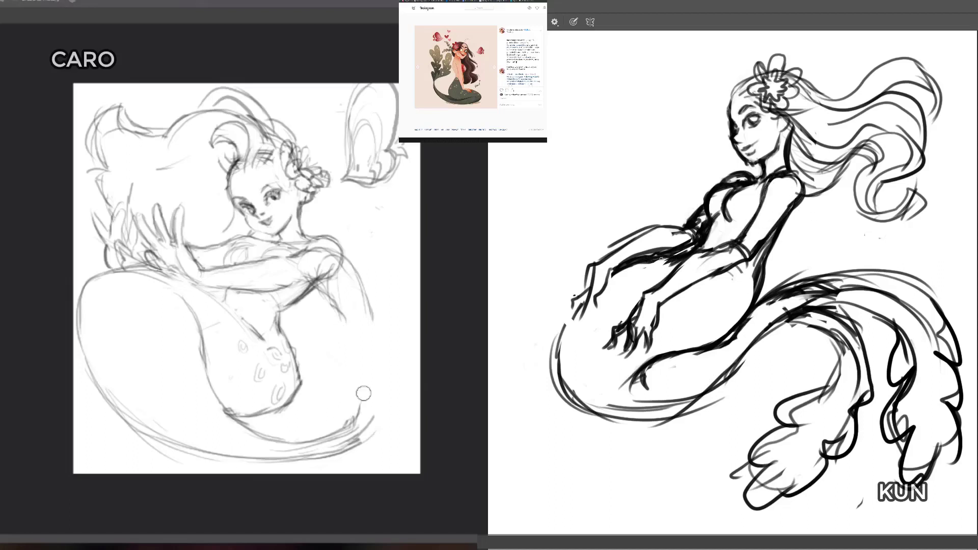
# Step: Redraw the dark figure's lower tail curve below her hands with several overlapping strokes to strengthen its rounded outline
pyautogui.press('b')
pyautogui.moveTo(567, 335); pyautogui.dragTo(559, 362)
pyautogui.moveTo(569, 319); pyautogui.dragTo(569, 404)
pyautogui.moveTo(553, 371)
pyautogui.mouseDown()
pyautogui.moveTo(677, 407)
pyautogui.moveTo(569, 403)
pyautogui.moveTo(670, 416)
pyautogui.moveTo(612, 428)
pyautogui.moveTo(562, 399)
pyautogui.moveTo(563, 377)
pyautogui.moveTo(611, 425)
pyautogui.mouseUp()
pyautogui.moveTo(557, 392); pyautogui.dragTo(738, 364)
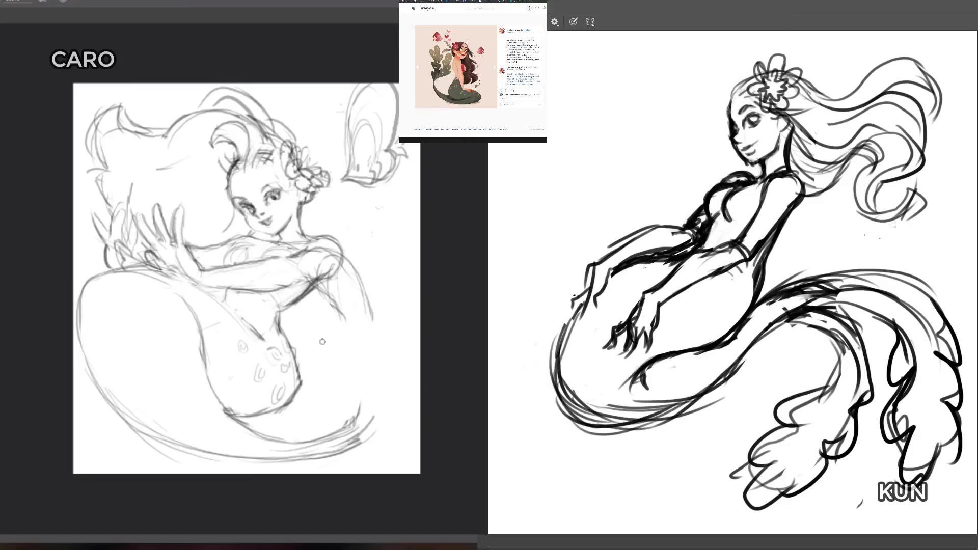
# Step: Erase the rough inner strokes along the dark figure's upper tail and the doubled outline of the far fin
pyautogui.press('e')
pyautogui.moveTo(923, 305)
pyautogui.mouseDown()
pyautogui.moveTo(902, 294)
pyautogui.moveTo(781, 297)
pyautogui.moveTo(829, 300)
pyautogui.mouseUp()
pyautogui.moveTo(901, 288); pyautogui.dragTo(884, 290)
pyautogui.moveTo(917, 359)
pyautogui.mouseDown()
pyautogui.moveTo(924, 367)
pyautogui.moveTo(909, 349)
pyautogui.moveTo(921, 368)
pyautogui.mouseUp()
pyautogui.moveTo(909, 405); pyautogui.dragTo(900, 426)
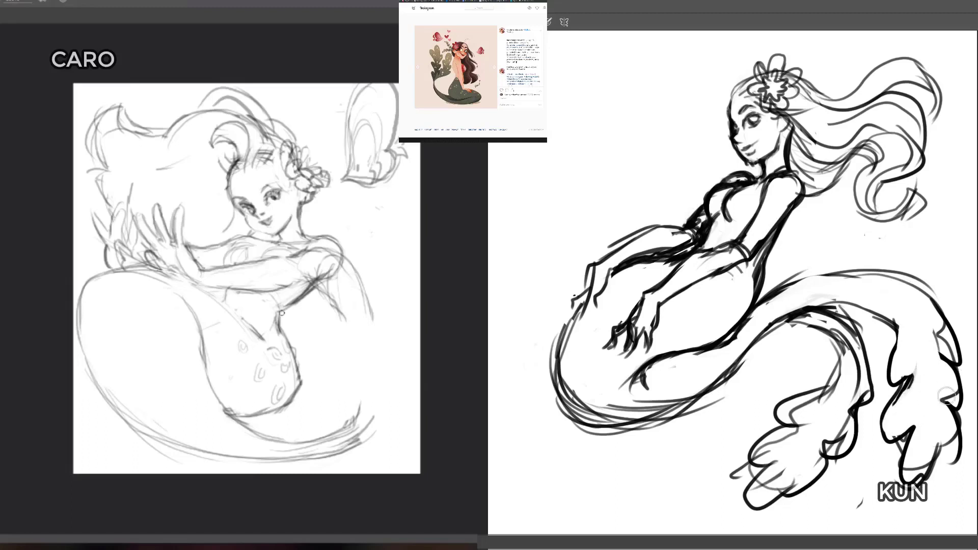
pyautogui.moveTo(946, 396)
pyautogui.mouseDown()
pyautogui.moveTo(950, 446)
pyautogui.moveTo(952, 429)
pyautogui.mouseUp()
# Step: Erase the construction lines crossing the light figure's shoulder and the loose strokes trailing behind her back
pyautogui.moveTo(323, 262)
pyautogui.mouseDown()
pyautogui.moveTo(331, 253)
pyautogui.moveTo(321, 271)
pyautogui.moveTo(332, 270)
pyautogui.moveTo(306, 270)
pyautogui.moveTo(304, 288)
pyautogui.mouseUp()
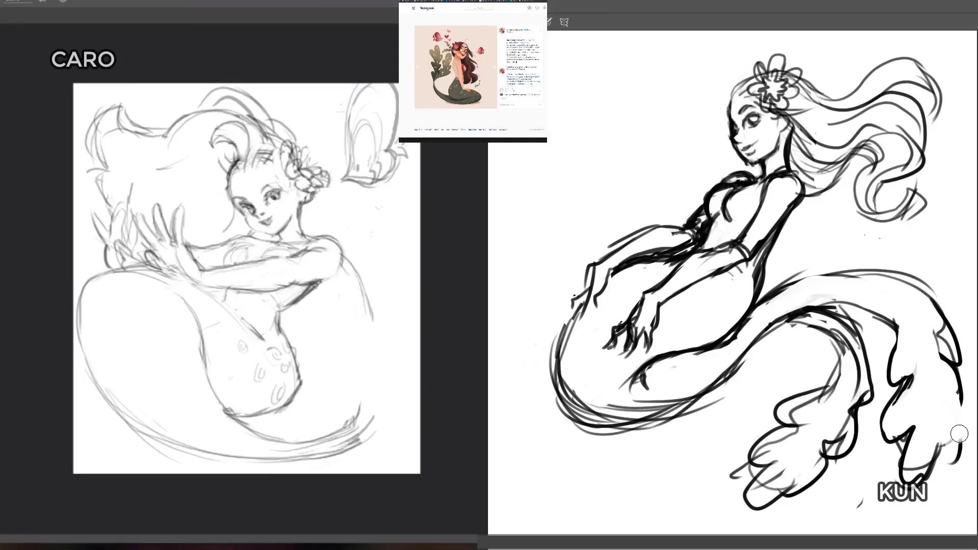
pyautogui.moveTo(344, 257)
pyautogui.mouseDown()
pyautogui.moveTo(373, 330)
pyautogui.moveTo(365, 284)
pyautogui.moveTo(351, 253)
pyautogui.moveTo(353, 285)
pyautogui.moveTo(341, 263)
pyautogui.mouseUp()
pyautogui.press('b')
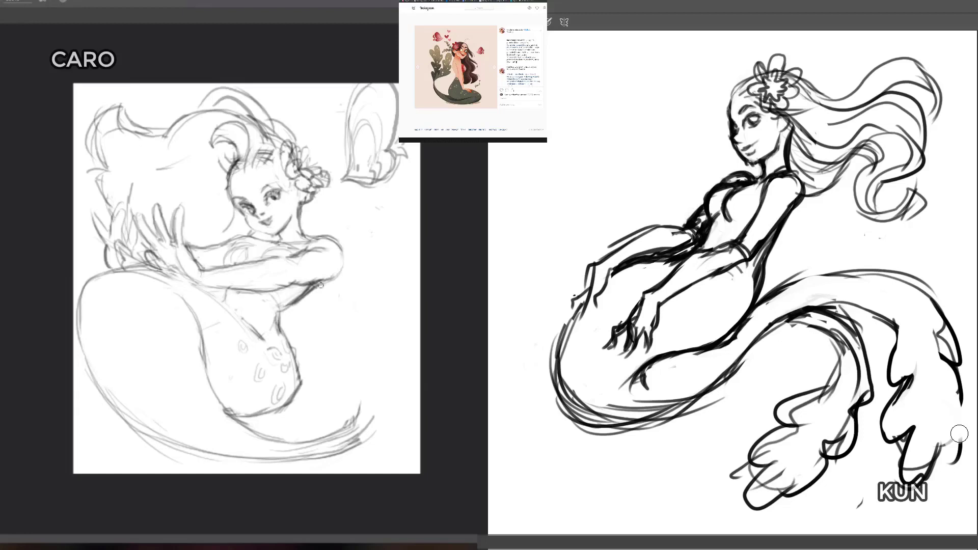
# Step: Redraw the outer edge of the dark figure's far fin and reshape the bottom ruffle of the light figure's raised fin
pyautogui.press('b')
pyautogui.moveTo(959, 394)
pyautogui.mouseDown()
pyautogui.moveTo(967, 416)
pyautogui.moveTo(942, 450)
pyautogui.mouseUp()
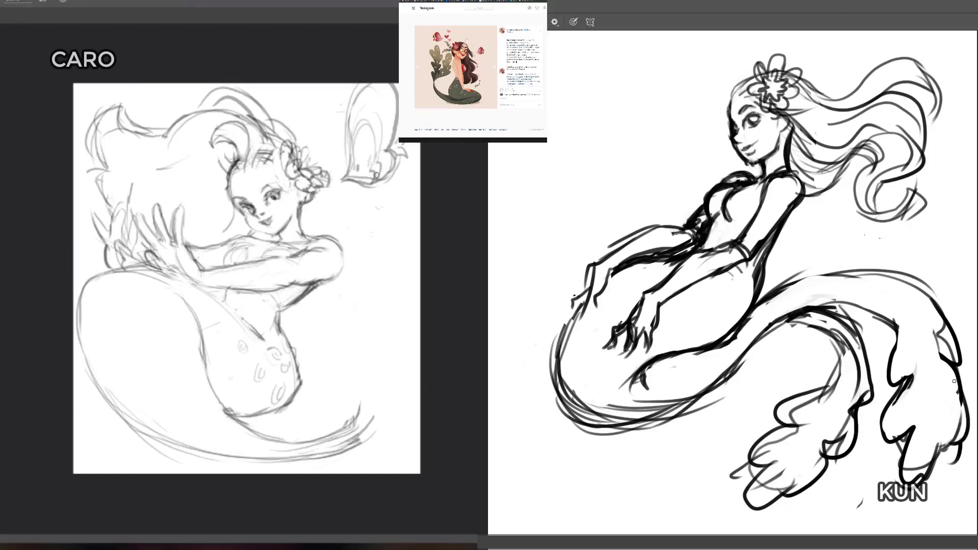
pyautogui.press('e')
pyautogui.moveTo(937, 347); pyautogui.dragTo(948, 360)
pyautogui.moveTo(355, 175); pyautogui.dragTo(370, 177)
pyautogui.moveTo(943, 318); pyautogui.dragTo(965, 377)
pyautogui.press('b')
pyautogui.moveTo(845, 305); pyautogui.dragTo(908, 335)
pyautogui.moveTo(342, 179); pyautogui.dragTo(367, 185)
pyautogui.moveTo(821, 305); pyautogui.dragTo(851, 306)
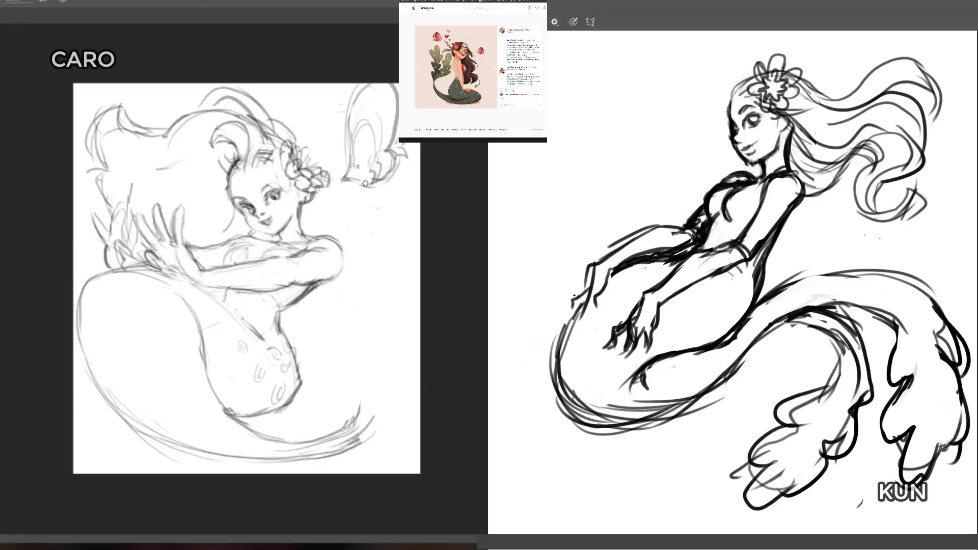
pyautogui.moveTo(366, 184); pyautogui.dragTo(384, 181)
# Step: Tidy the dark figure's upper and lower tail contours and rework the inner fold of the light figure's raised fin
pyautogui.moveTo(778, 318); pyautogui.dragTo(865, 298)
pyautogui.moveTo(778, 297); pyautogui.dragTo(889, 282)
pyautogui.press('e')
pyautogui.moveTo(355, 169); pyautogui.dragTo(366, 126)
pyautogui.press('e')
pyautogui.press('b')
pyautogui.moveTo(568, 377)
pyautogui.mouseDown()
pyautogui.moveTo(588, 402)
pyautogui.moveTo(676, 398)
pyautogui.mouseUp()
pyautogui.moveTo(372, 133)
pyautogui.mouseDown()
pyautogui.moveTo(374, 183)
pyautogui.moveTo(357, 173)
pyautogui.mouseUp()
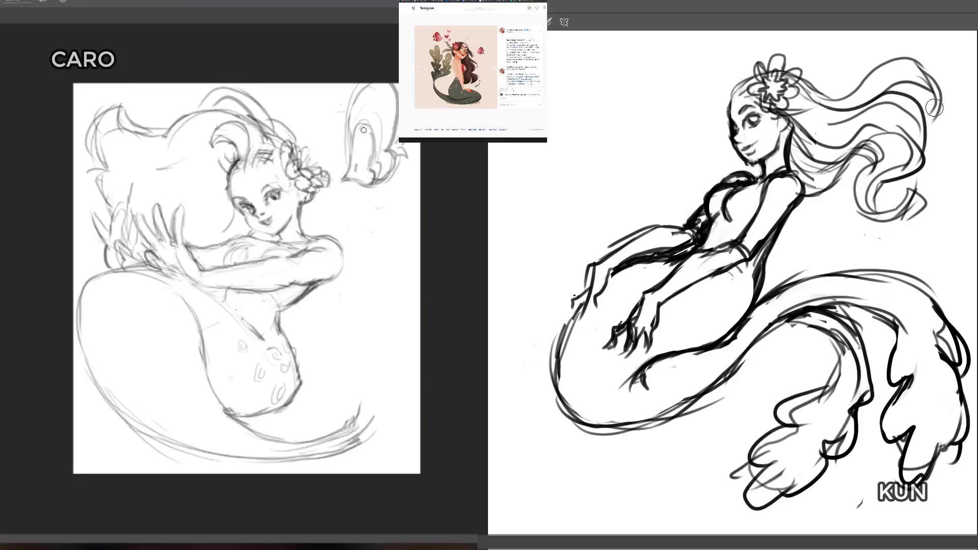
# Step: Draw a small leafy sprig extending from the flower into the dark figure's hair
pyautogui.press('b')
pyautogui.moveTo(789, 98)
pyautogui.mouseDown()
pyautogui.moveTo(829, 65)
pyautogui.moveTo(811, 70)
pyautogui.moveTo(808, 94)
pyautogui.moveTo(821, 64)
pyautogui.moveTo(820, 83)
pyautogui.moveTo(842, 67)
pyautogui.moveTo(841, 55)
pyautogui.moveTo(844, 69)
pyautogui.mouseUp()
pyautogui.press('e')
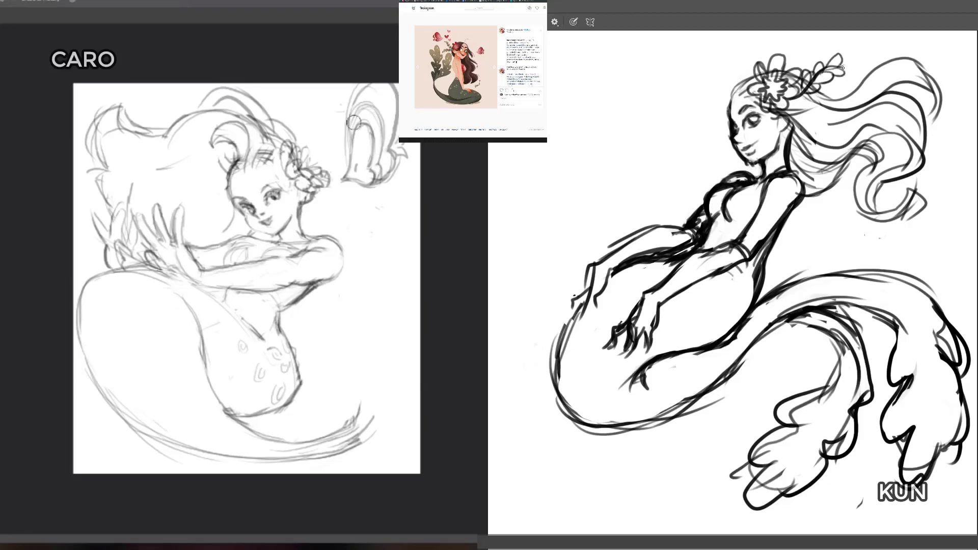
# Step: Erase the inner lines of the light figure's raised fin and redraw its central fold more simply
pyautogui.moveTo(358, 122)
pyautogui.mouseDown()
pyautogui.moveTo(381, 122)
pyautogui.moveTo(382, 141)
pyautogui.moveTo(360, 111)
pyautogui.moveTo(380, 122)
pyautogui.moveTo(375, 114)
pyautogui.moveTo(381, 154)
pyautogui.moveTo(379, 93)
pyautogui.moveTo(355, 130)
pyautogui.moveTo(345, 176)
pyautogui.moveTo(378, 155)
pyautogui.moveTo(380, 171)
pyautogui.moveTo(396, 162)
pyautogui.moveTo(393, 150)
pyautogui.mouseUp()
pyautogui.press('b')
pyautogui.press('e')
pyautogui.press('b')
pyautogui.press('e')
pyautogui.press('b')
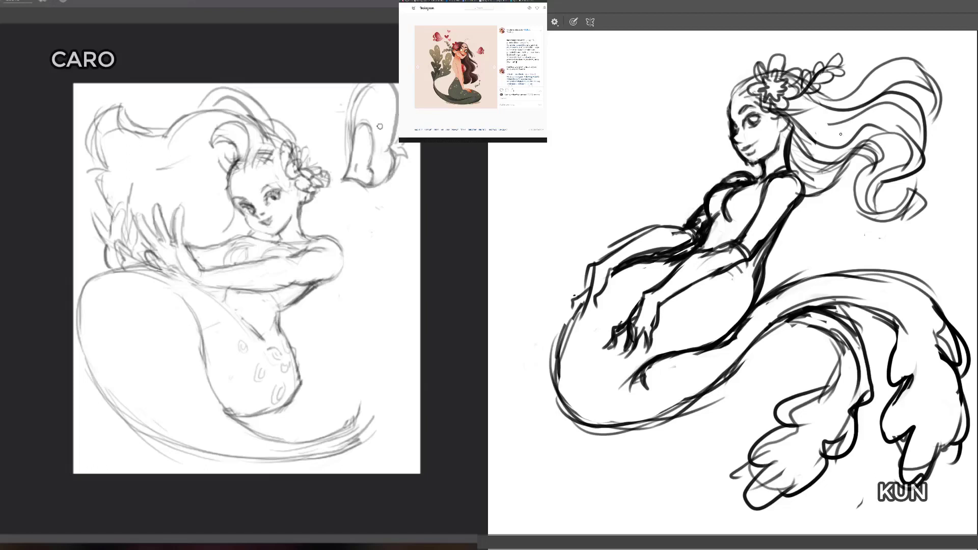
pyautogui.press('e')
pyautogui.moveTo(349, 176); pyautogui.dragTo(345, 170)
pyautogui.press('b')
pyautogui.press('e')
pyautogui.press('b')
# Step: Erase the outer side edge of the light figure's raised fin and redraw it as a cleaner curve
pyautogui.moveTo(351, 147)
pyautogui.mouseDown()
pyautogui.moveTo(357, 95)
pyautogui.moveTo(354, 133)
pyautogui.moveTo(372, 95)
pyautogui.mouseUp()
pyautogui.press('e')
pyautogui.press('b')
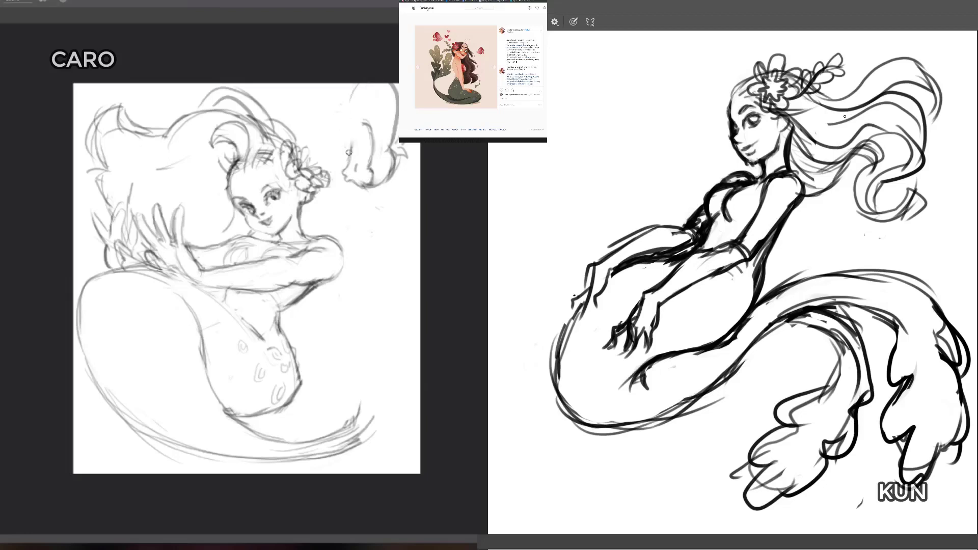
pyautogui.moveTo(350, 148); pyautogui.dragTo(375, 78)
pyautogui.moveTo(365, 89)
pyautogui.mouseDown()
pyautogui.moveTo(355, 124)
pyautogui.moveTo(371, 84)
pyautogui.mouseUp()
pyautogui.moveTo(354, 124)
pyautogui.mouseDown()
pyautogui.moveTo(371, 126)
pyautogui.moveTo(370, 150)
pyautogui.moveTo(362, 131)
pyautogui.moveTo(372, 161)
pyautogui.moveTo(355, 134)
pyautogui.mouseUp()
pyautogui.press('e')
pyautogui.press('b')
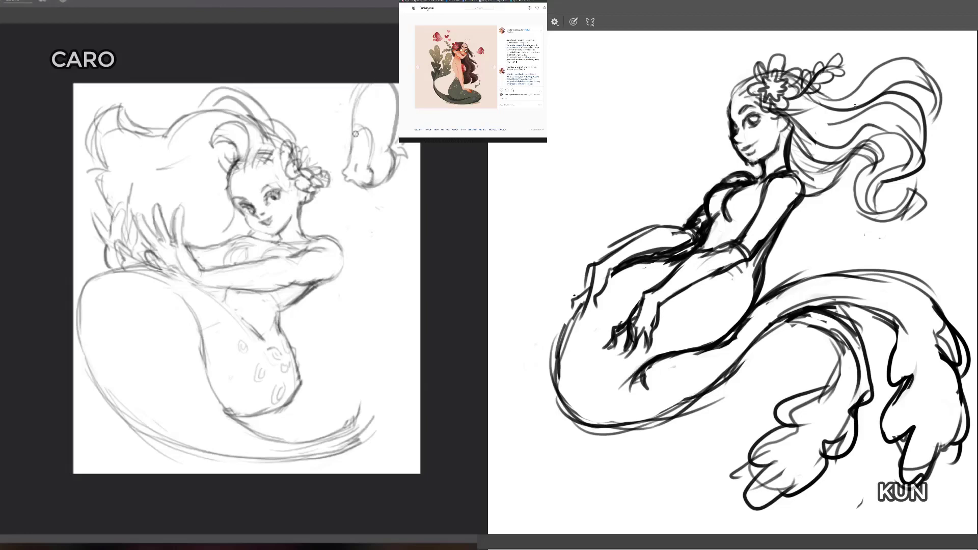
# Step: Add more leaves to the tip of the dark figure's hair sprig and refine the light figure's inner fin fold
pyautogui.press('e')
pyautogui.moveTo(366, 179); pyautogui.dragTo(371, 172)
pyautogui.press('b')
pyautogui.moveTo(839, 63)
pyautogui.mouseDown()
pyautogui.moveTo(861, 58)
pyautogui.moveTo(855, 76)
pyautogui.mouseUp()
pyautogui.moveTo(364, 126); pyautogui.dragTo(371, 164)
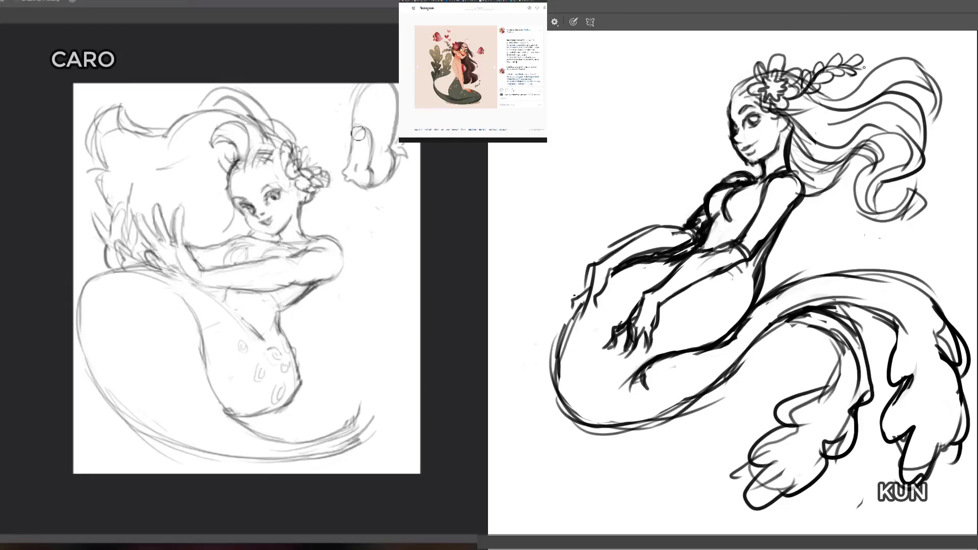
pyautogui.moveTo(858, 66); pyautogui.dragTo(869, 68)
pyautogui.moveTo(355, 138)
pyautogui.mouseDown()
pyautogui.moveTo(368, 153)
pyautogui.moveTo(360, 132)
pyautogui.moveTo(373, 153)
pyautogui.moveTo(374, 140)
pyautogui.mouseUp()
# Step: Erase the overlapping lines around the dark figure's hair flower and clean up the top of the light figure's fin fold
pyautogui.press('e')
pyautogui.moveTo(793, 75); pyautogui.dragTo(790, 78)
pyautogui.moveTo(357, 117); pyautogui.dragTo(374, 116)
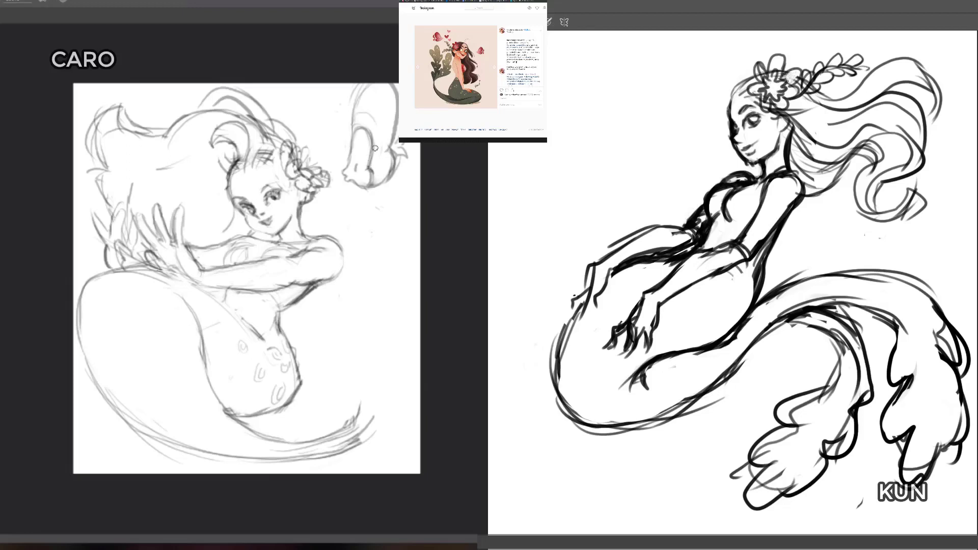
pyautogui.moveTo(790, 77); pyautogui.dragTo(782, 71)
pyautogui.press('e')
pyautogui.moveTo(370, 116); pyautogui.dragTo(365, 112)
pyautogui.moveTo(761, 73); pyautogui.dragTo(757, 89)
pyautogui.moveTo(365, 112); pyautogui.dragTo(374, 120)
pyautogui.moveTo(757, 88); pyautogui.dragTo(764, 102)
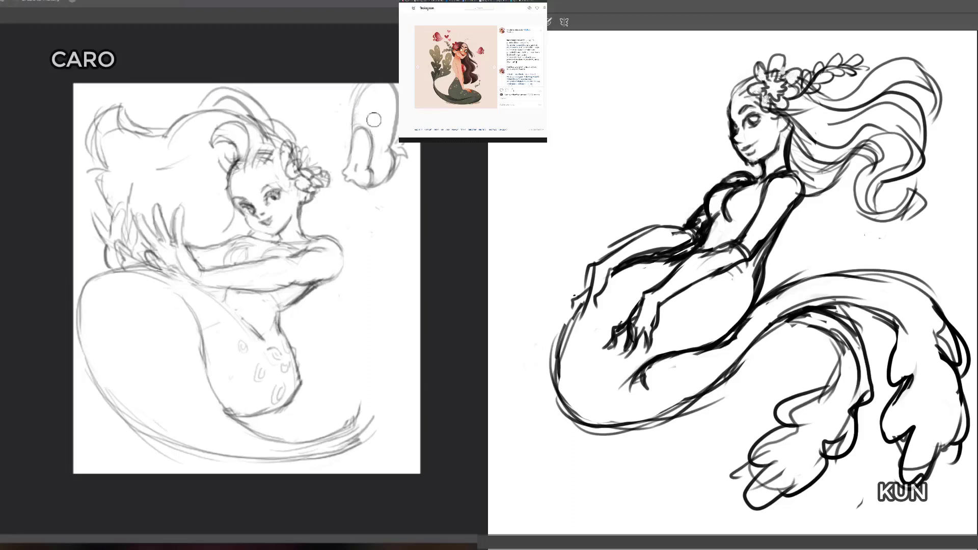
pyautogui.moveTo(374, 121); pyautogui.dragTo(360, 118)
pyautogui.moveTo(765, 102); pyautogui.dragTo(781, 107)
pyautogui.moveTo(360, 118); pyautogui.dragTo(369, 101)
pyautogui.moveTo(774, 104); pyautogui.dragTo(765, 110)
# Step: Redraw the upper petals of the dark figure's hair flower and the fold lines inside the light figure's raised fin
pyautogui.press('b')
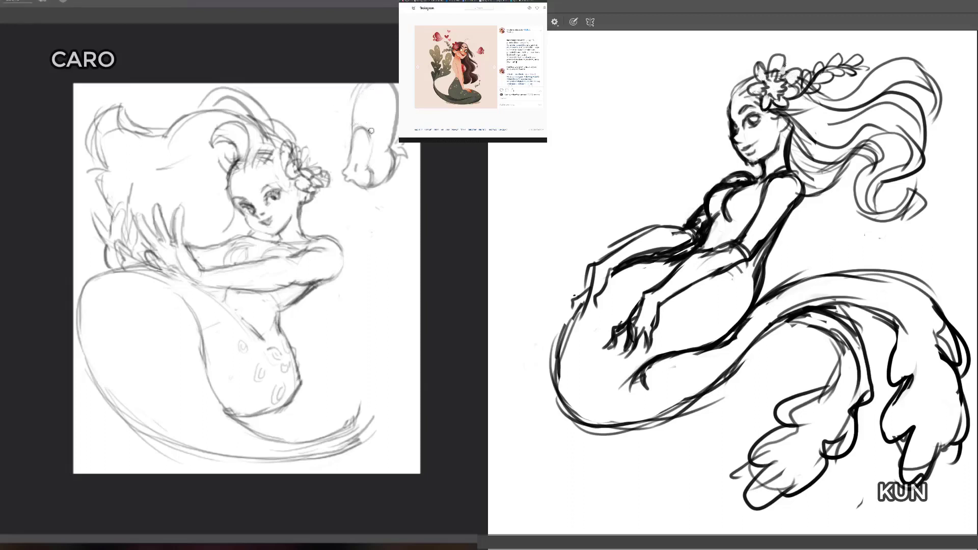
pyautogui.moveTo(784, 64); pyautogui.dragTo(783, 75)
pyautogui.moveTo(371, 131); pyautogui.dragTo(366, 159)
pyautogui.moveTo(772, 64); pyautogui.dragTo(784, 62)
pyautogui.moveTo(366, 160); pyautogui.dragTo(373, 146)
pyautogui.moveTo(765, 69); pyautogui.dragTo(754, 66)
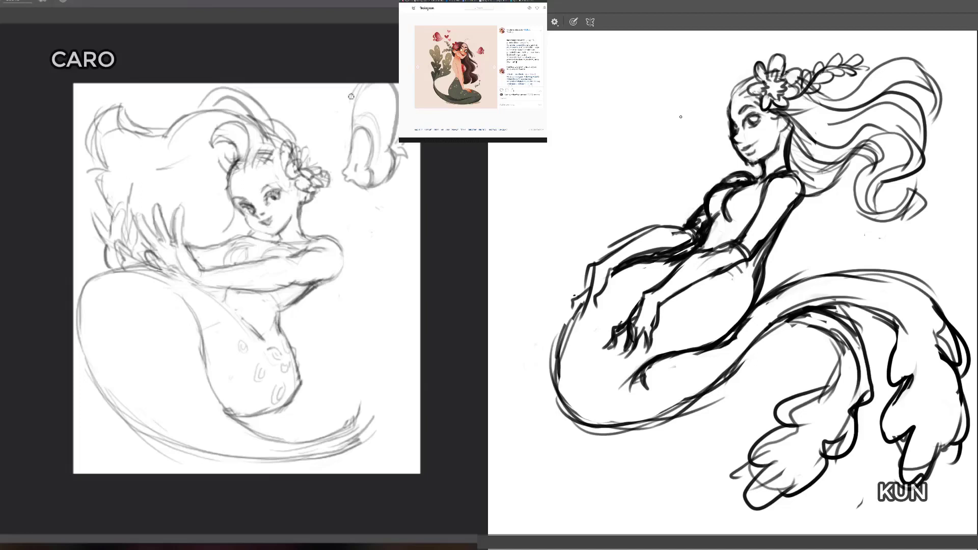
# Step: Draw a heart-shaped fish facing the dark figure, with a pointed snout, a curved face marking and an eye
pyautogui.moveTo(657, 108)
pyautogui.mouseDown()
pyautogui.moveTo(605, 62)
pyautogui.moveTo(622, 105)
pyautogui.moveTo(593, 100)
pyautogui.moveTo(619, 144)
pyautogui.mouseUp()
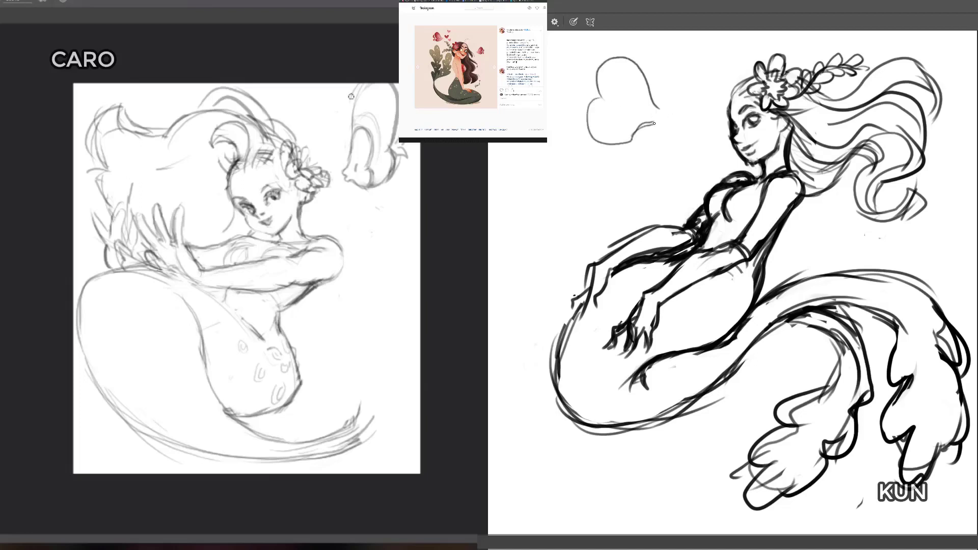
pyautogui.moveTo(657, 119); pyautogui.dragTo(633, 139)
pyautogui.moveTo(650, 87); pyautogui.dragTo(666, 109)
pyautogui.moveTo(622, 147)
pyautogui.mouseDown()
pyautogui.moveTo(671, 110)
pyautogui.moveTo(610, 143)
pyautogui.mouseUp()
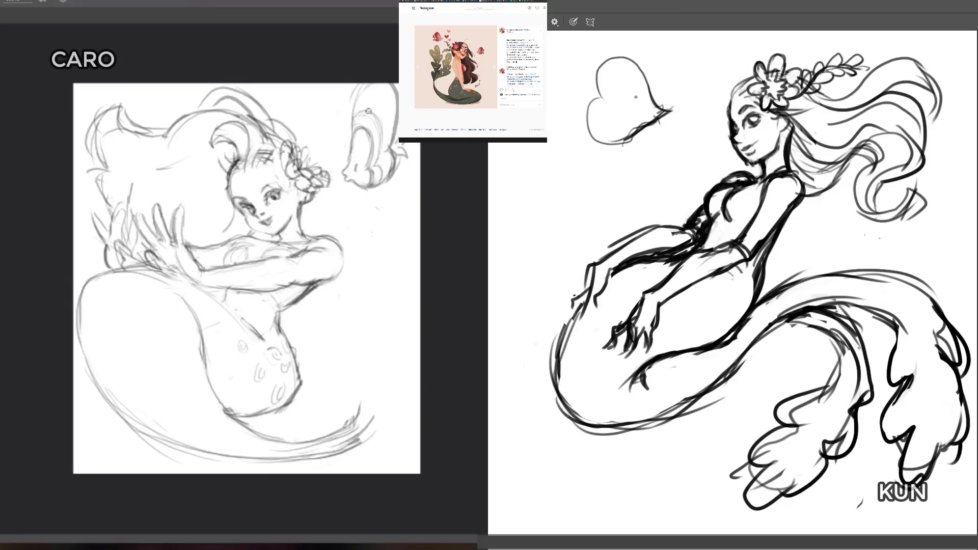
pyautogui.moveTo(645, 91)
pyautogui.mouseDown()
pyautogui.moveTo(642, 77)
pyautogui.moveTo(624, 94)
pyautogui.moveTo(632, 136)
pyautogui.mouseUp()
pyautogui.moveTo(648, 92)
pyautogui.mouseDown()
pyautogui.moveTo(626, 90)
pyautogui.moveTo(632, 100)
pyautogui.moveTo(618, 106)
pyautogui.moveTo(621, 130)
pyautogui.moveTo(643, 103)
pyautogui.mouseUp()
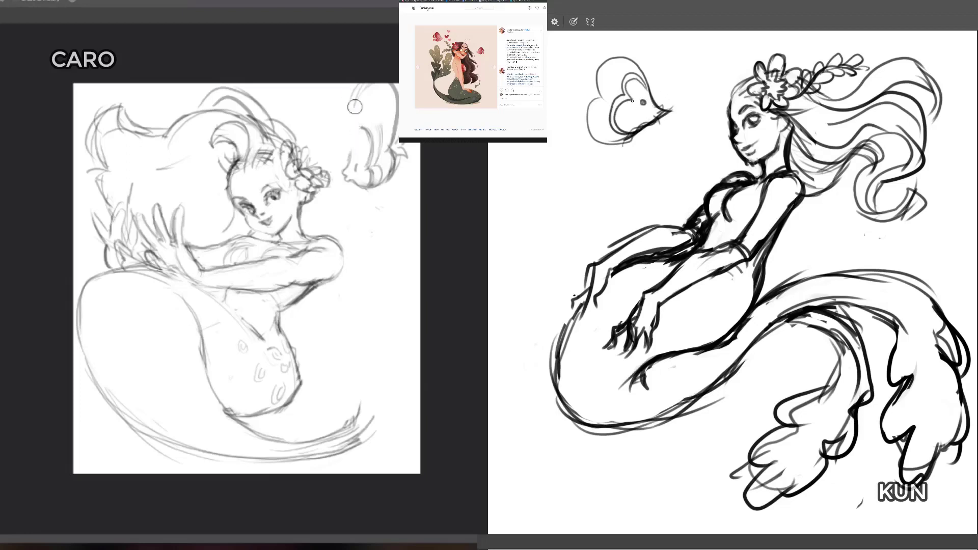
# Step: Add a two-lobed curved tail to the fish and retouch the side edge of the light figure's raised fin
pyautogui.press('b')
pyautogui.moveTo(354, 107); pyautogui.dragTo(344, 169)
pyautogui.moveTo(595, 92)
pyautogui.mouseDown()
pyautogui.moveTo(576, 67)
pyautogui.moveTo(591, 95)
pyautogui.moveTo(584, 59)
pyautogui.moveTo(594, 92)
pyautogui.moveTo(569, 97)
pyautogui.moveTo(553, 116)
pyautogui.moveTo(570, 128)
pyautogui.mouseUp()
pyautogui.moveTo(574, 106); pyautogui.dragTo(554, 129)
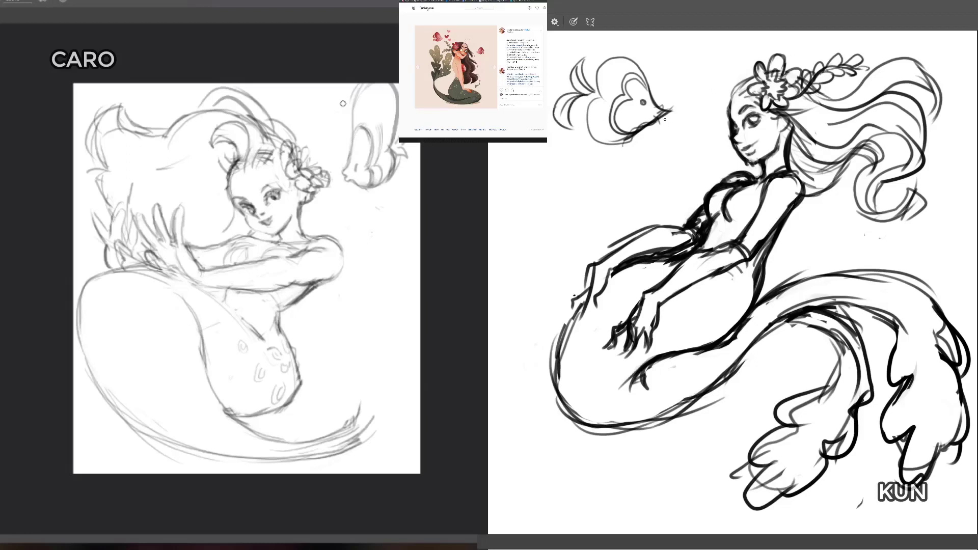
# Step: Erase the rough strokes around the fish's snout and touch up the lower body outline near its tail
pyautogui.press('e')
pyautogui.moveTo(653, 119)
pyautogui.mouseDown()
pyautogui.moveTo(630, 130)
pyautogui.moveTo(665, 107)
pyautogui.moveTo(654, 115)
pyautogui.moveTo(658, 102)
pyautogui.moveTo(681, 104)
pyautogui.moveTo(668, 123)
pyautogui.mouseUp()
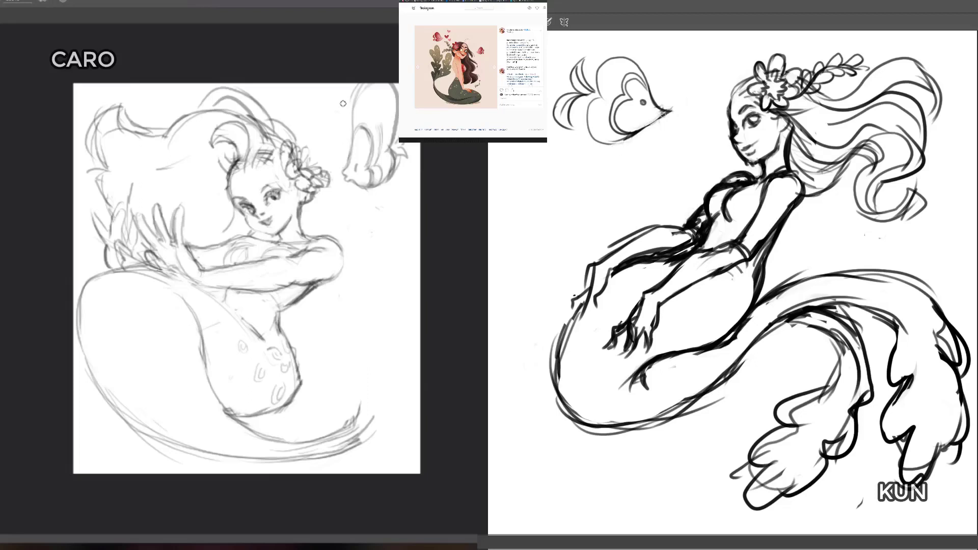
pyautogui.press('b')
pyautogui.moveTo(588, 130)
pyautogui.mouseDown()
pyautogui.moveTo(621, 142)
pyautogui.moveTo(638, 120)
pyautogui.moveTo(614, 122)
pyautogui.moveTo(604, 140)
pyautogui.moveTo(615, 146)
pyautogui.moveTo(590, 136)
pyautogui.mouseUp()
pyautogui.press('e')
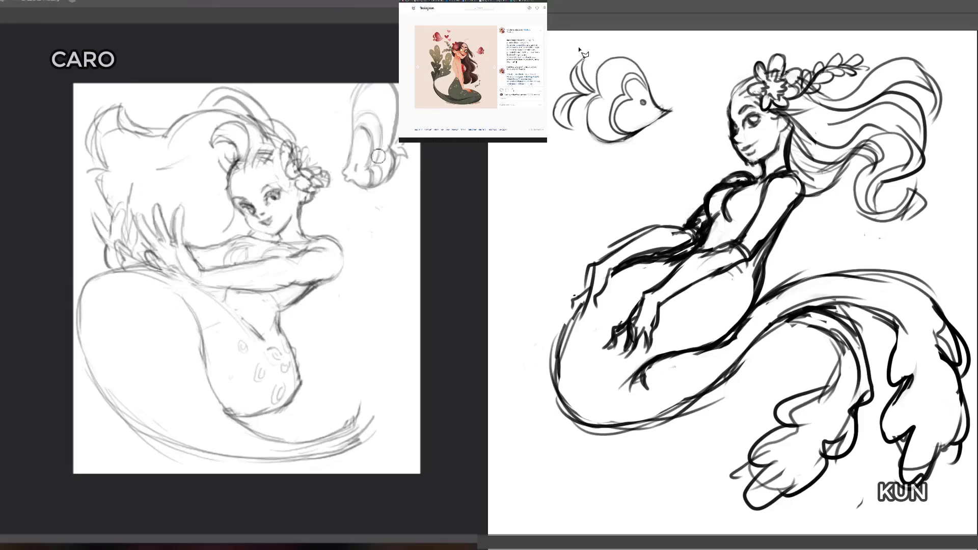
# Step: Select the fish's tail with a polygonal lasso, shift it slightly away from the body and deselect it
pyautogui.click(566, 49)
pyautogui.click(516, 139)
pyautogui.click(571, 147)
pyautogui.click(579, 111)
pyautogui.click(589, 99)
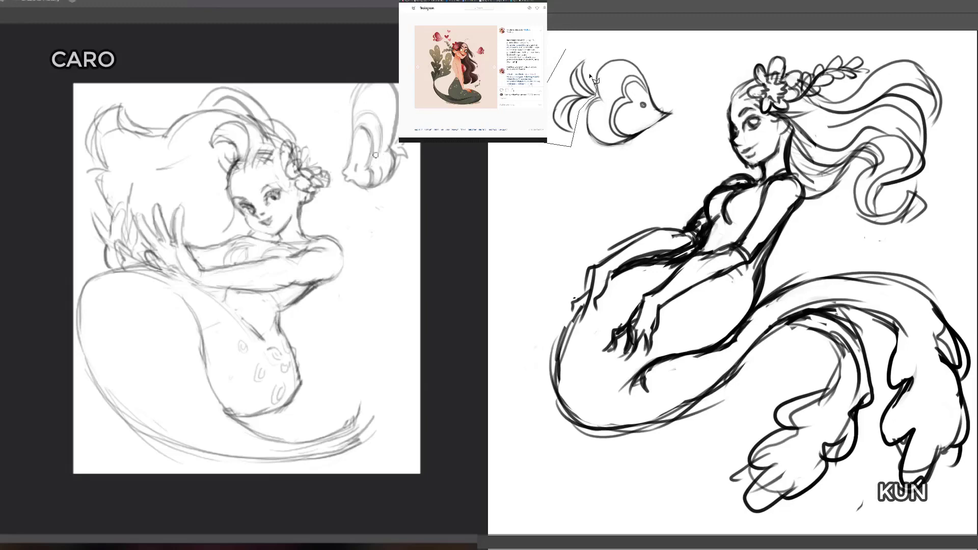
pyautogui.click(567, 49)
pyautogui.moveTo(584, 77); pyautogui.dragTo(577, 71)
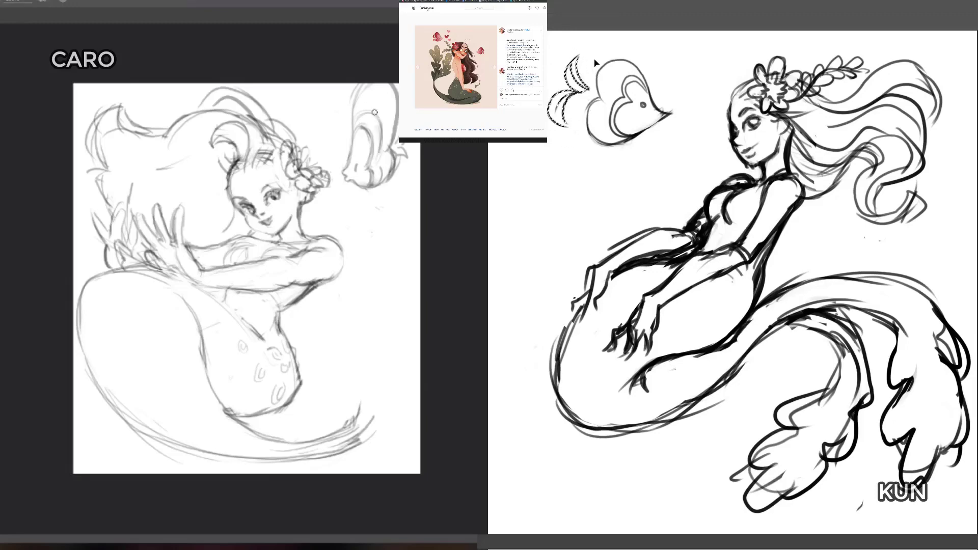
pyautogui.hotkey('ctrl', 'd')
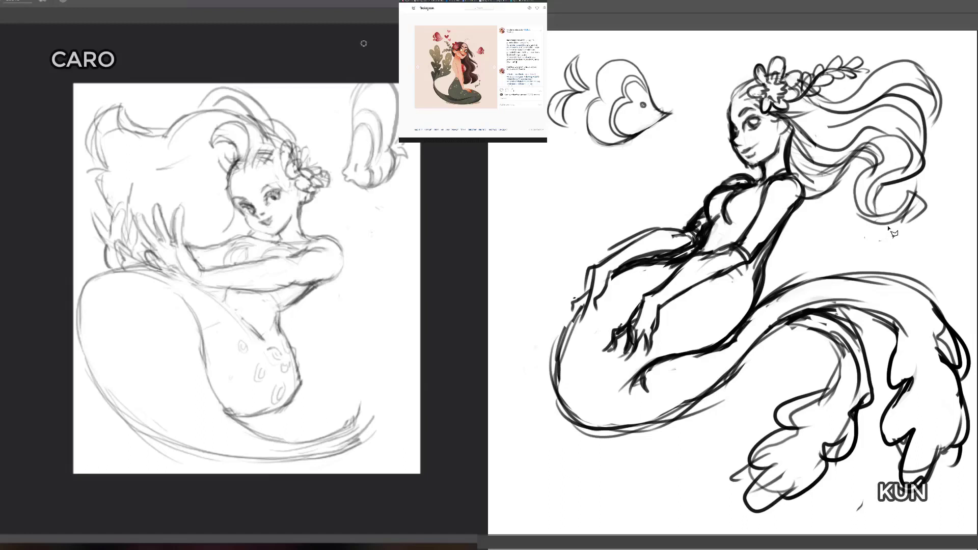
# Step: Draw additional flowing strands through the dark figure's hair behind her neck and below the leafy sprig
pyautogui.press('b')
pyautogui.moveTo(791, 156)
pyautogui.mouseDown()
pyautogui.moveTo(846, 170)
pyautogui.moveTo(843, 189)
pyautogui.moveTo(856, 137)
pyautogui.moveTo(863, 144)
pyautogui.moveTo(887, 135)
pyautogui.moveTo(883, 182)
pyautogui.mouseUp()
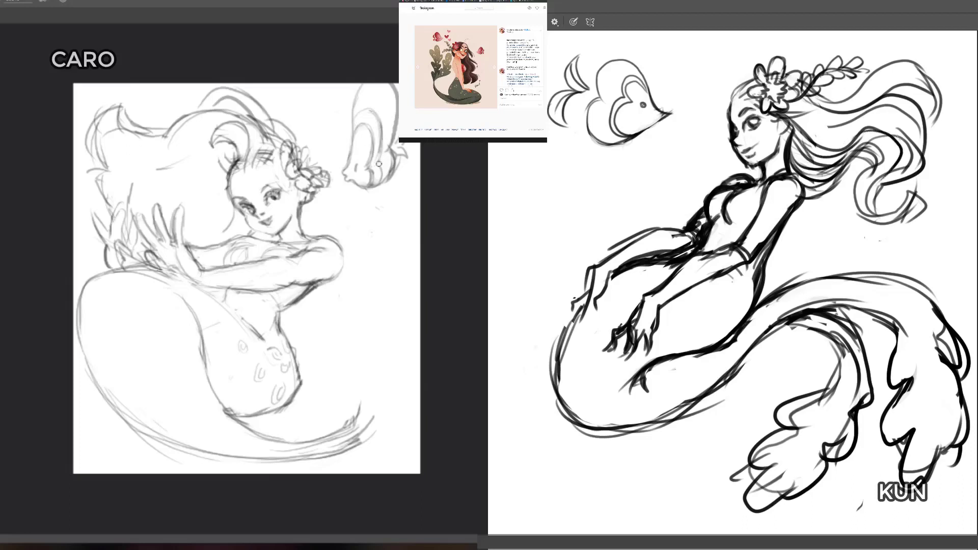
pyautogui.moveTo(896, 136); pyautogui.dragTo(884, 178)
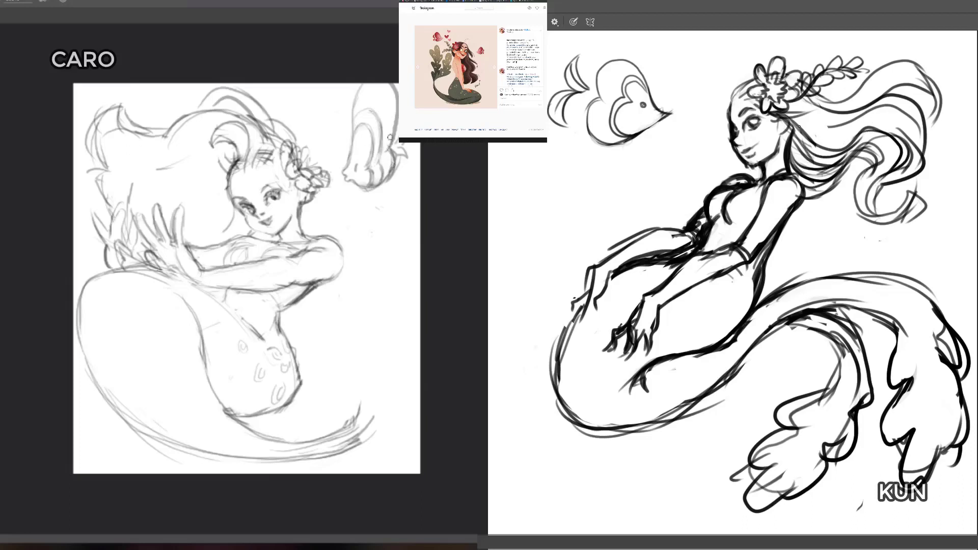
pyautogui.moveTo(781, 129); pyautogui.dragTo(882, 108)
# Step: Redraw the light figure's shoulder and upper arm with a slimmer contour and erase the leftover outline
pyautogui.rightClick(346, 297)
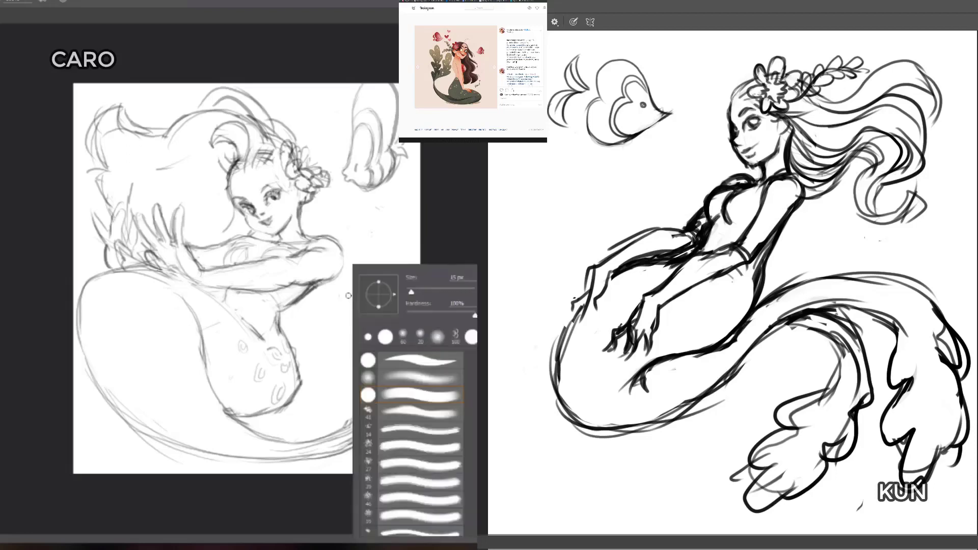
pyautogui.click(361, 228)
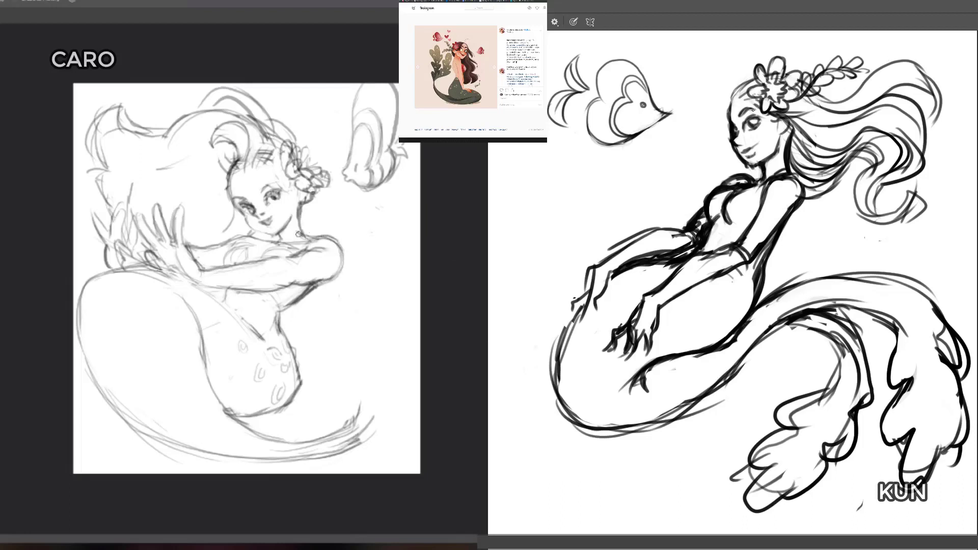
pyautogui.moveTo(301, 234)
pyautogui.mouseDown()
pyautogui.moveTo(327, 239)
pyautogui.moveTo(309, 239)
pyautogui.moveTo(339, 247)
pyautogui.moveTo(337, 278)
pyautogui.moveTo(329, 230)
pyautogui.moveTo(325, 286)
pyautogui.moveTo(338, 260)
pyautogui.moveTo(321, 275)
pyautogui.moveTo(336, 256)
pyautogui.moveTo(309, 233)
pyautogui.moveTo(336, 273)
pyautogui.mouseUp()
pyautogui.press('b')
pyautogui.hotkey('ctrl', 'z')
pyautogui.hotkey('ctrl', 'z')
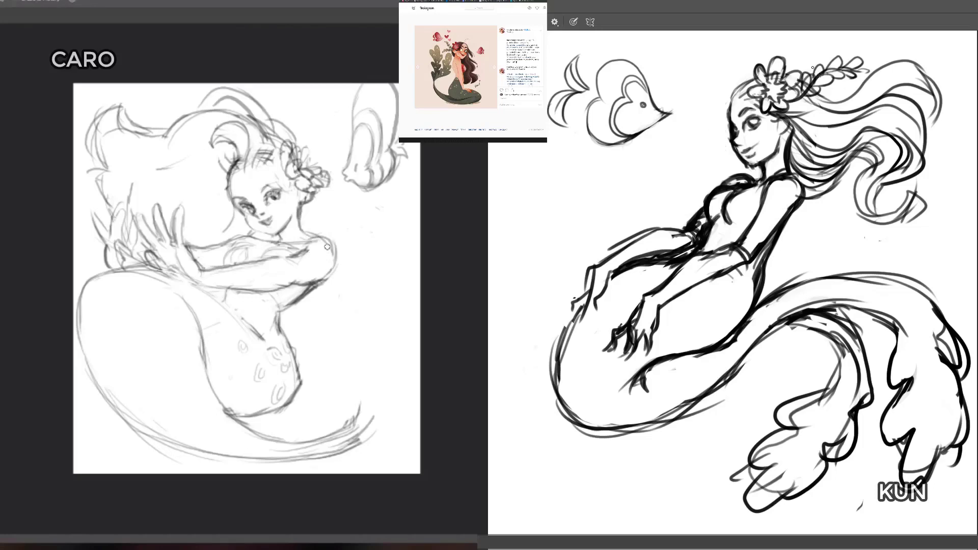
pyautogui.hotkey('ctrl', 'z')
pyautogui.moveTo(323, 278); pyautogui.dragTo(327, 240)
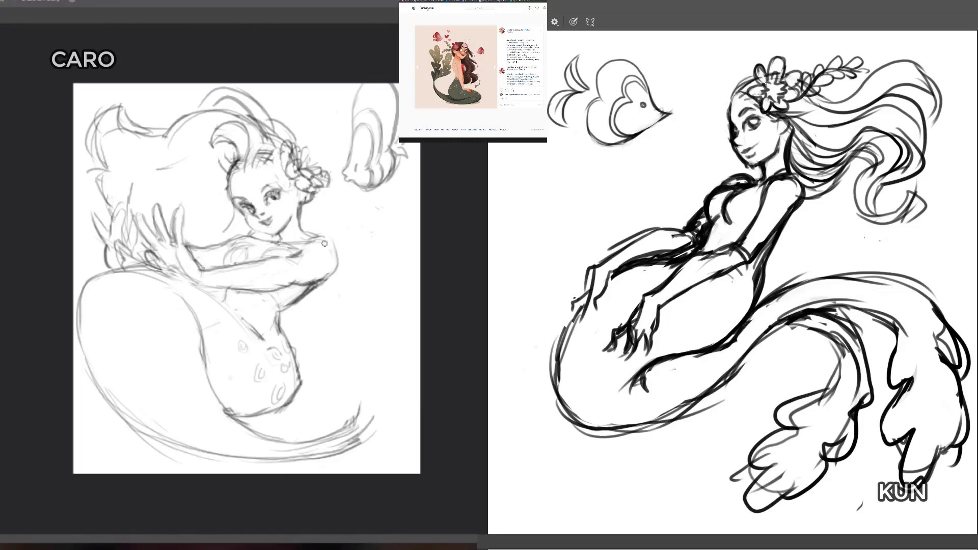
pyautogui.press('e')
pyautogui.moveTo(330, 236)
pyautogui.mouseDown()
pyautogui.moveTo(334, 271)
pyautogui.moveTo(335, 248)
pyautogui.mouseUp()
pyautogui.press('b')
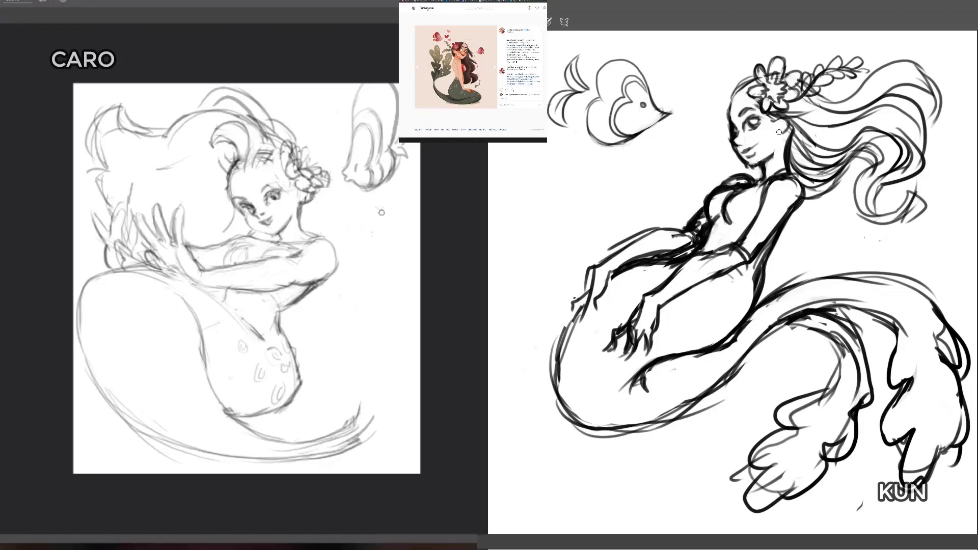
# Step: Draw hair strands beside the dark figure's ear and neck and reshape the bottom ruffle of the light figure's raised fin
pyautogui.press('b')
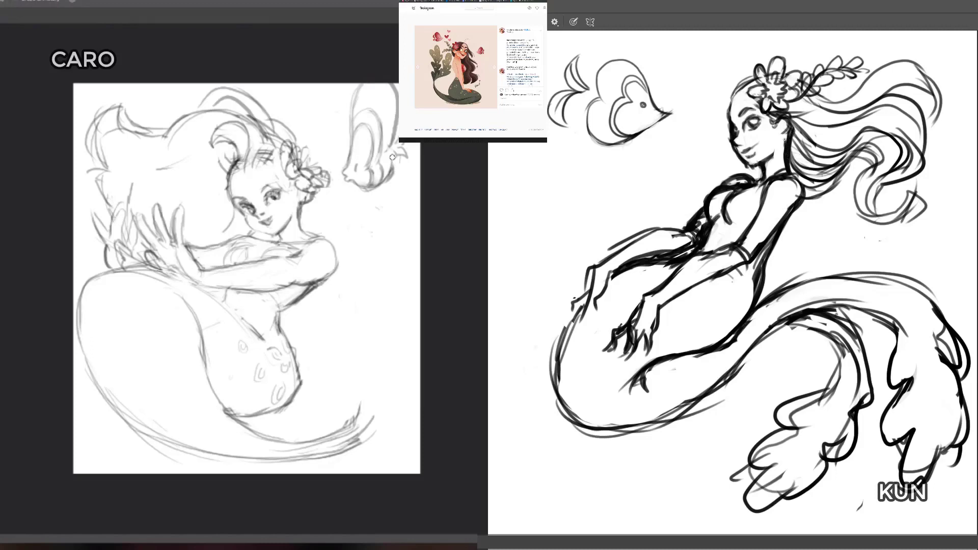
pyautogui.moveTo(790, 134); pyautogui.dragTo(788, 159)
pyautogui.moveTo(361, 183); pyautogui.dragTo(389, 182)
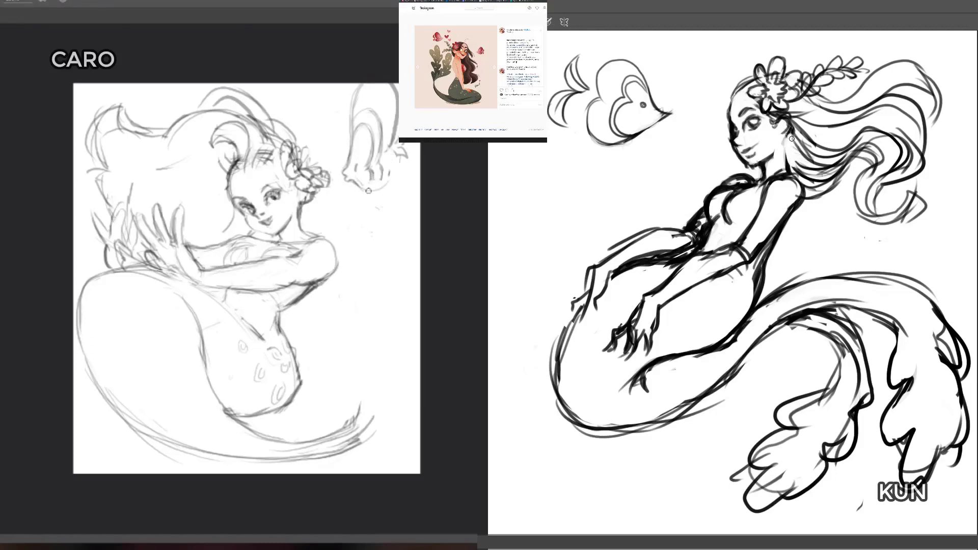
pyautogui.press('b')
pyautogui.moveTo(787, 138)
pyautogui.mouseDown()
pyautogui.moveTo(785, 162)
pyautogui.moveTo(811, 166)
pyautogui.mouseUp()
pyautogui.moveTo(789, 130); pyautogui.dragTo(788, 166)
pyautogui.moveTo(787, 137); pyautogui.dragTo(786, 164)
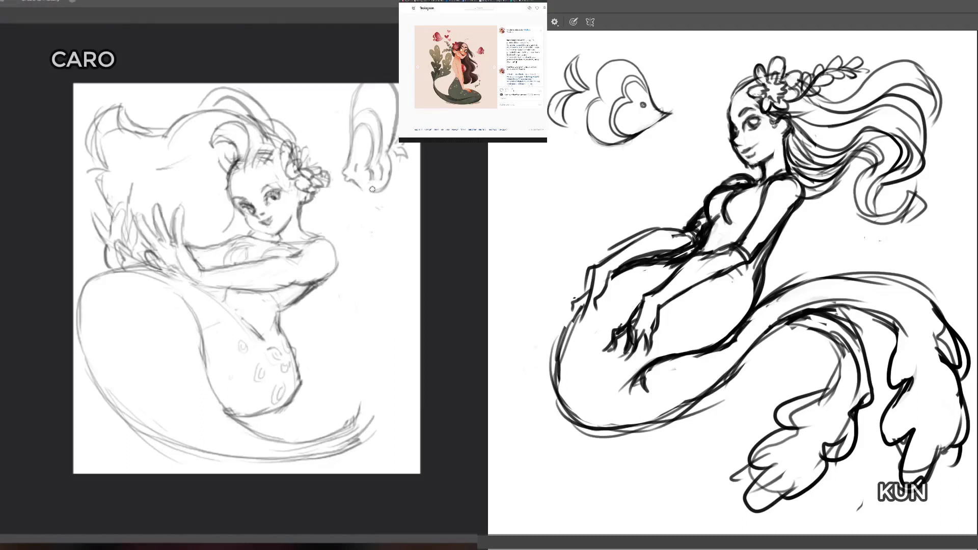
# Step: Clean up the bottom ruffle of the light figure's raised fin and redraw her hip as a rounder curve
pyautogui.moveTo(355, 182); pyautogui.dragTo(382, 184)
pyautogui.moveTo(736, 94); pyautogui.dragTo(733, 149)
pyautogui.moveTo(364, 189); pyautogui.dragTo(371, 179)
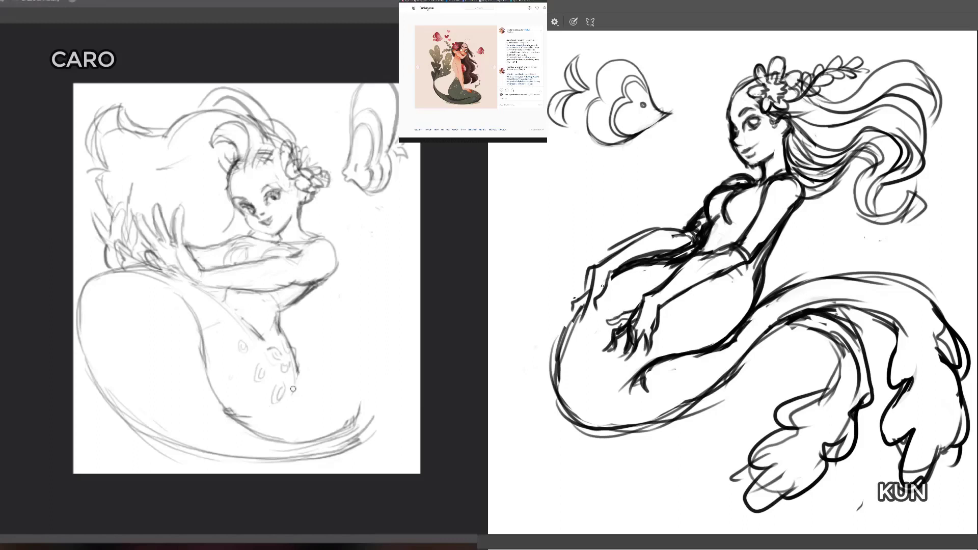
pyautogui.moveTo(237, 419)
pyautogui.mouseDown()
pyautogui.moveTo(277, 420)
pyautogui.moveTo(304, 365)
pyautogui.moveTo(304, 375)
pyautogui.moveTo(296, 353)
pyautogui.mouseUp()
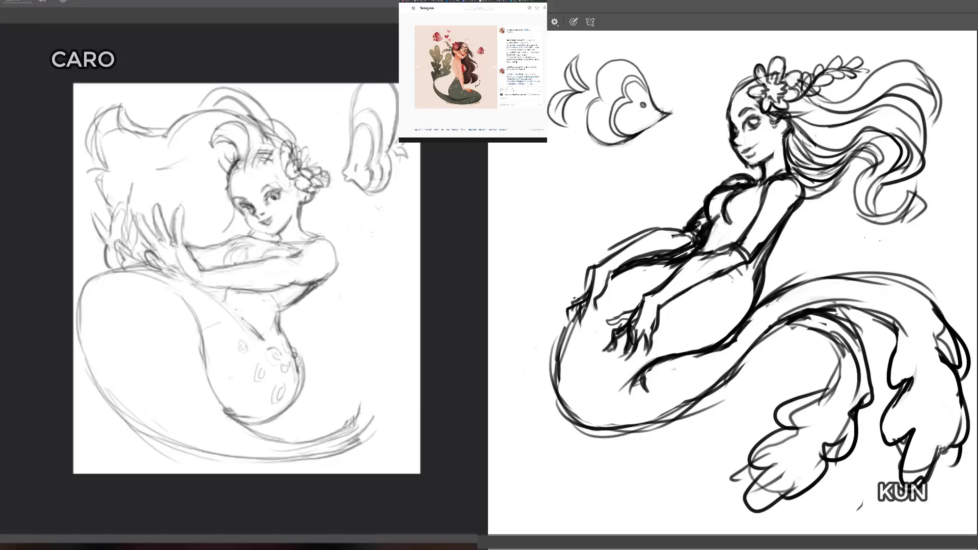
# Step: Draw fingers on the dark figure's far hand and erase the upper hip outline of the light figure
pyautogui.moveTo(579, 314)
pyautogui.mouseDown()
pyautogui.moveTo(578, 327)
pyautogui.moveTo(595, 322)
pyautogui.mouseUp()
pyautogui.press('e')
pyautogui.moveTo(298, 357)
pyautogui.mouseDown()
pyautogui.moveTo(296, 375)
pyautogui.moveTo(293, 361)
pyautogui.mouseUp()
pyautogui.moveTo(594, 305); pyautogui.dragTo(610, 272)
pyautogui.moveTo(296, 348); pyautogui.dragTo(302, 366)
# Step: Draw cuffs around both of the dark figure's wrists and a scalloped edge at the light figure's hip
pyautogui.press('b')
pyautogui.moveTo(602, 265); pyautogui.dragTo(612, 272)
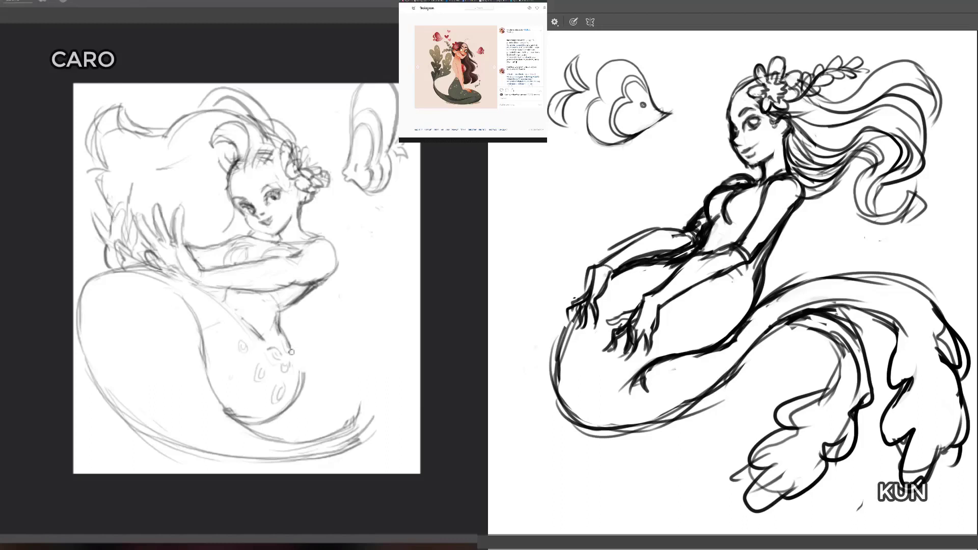
pyautogui.moveTo(290, 351); pyautogui.dragTo(300, 364)
pyautogui.moveTo(613, 259); pyautogui.dragTo(618, 267)
pyautogui.moveTo(303, 364); pyautogui.dragTo(299, 393)
pyautogui.moveTo(655, 290); pyautogui.dragTo(663, 307)
pyautogui.moveTo(303, 373); pyautogui.dragTo(288, 406)
pyautogui.moveTo(667, 285); pyautogui.dragTo(673, 297)
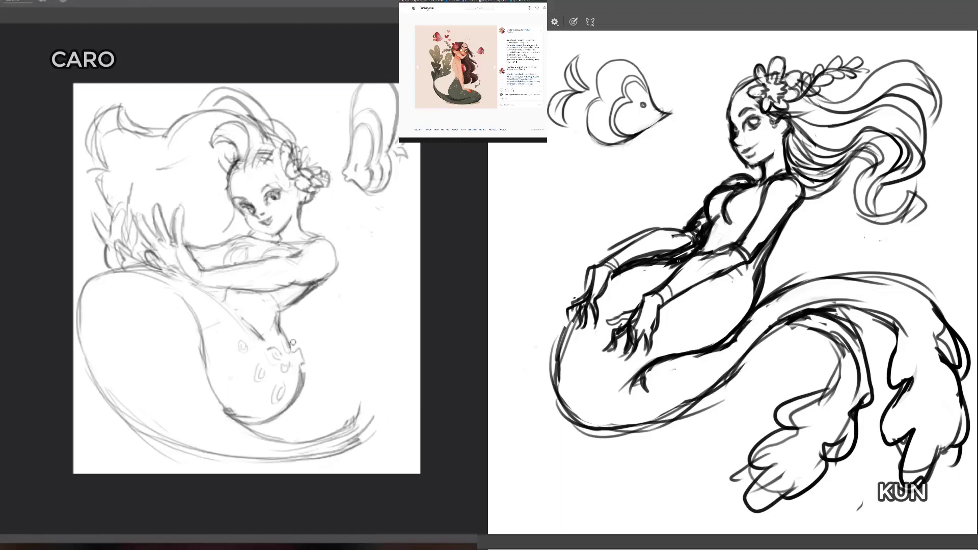
# Step: Extend the light figure's scalloped waist edge and refine the dark figure's forearms and far hand
pyautogui.moveTo(294, 347); pyautogui.dragTo(300, 352)
pyautogui.moveTo(690, 290)
pyautogui.mouseDown()
pyautogui.moveTo(726, 275)
pyautogui.moveTo(739, 249)
pyautogui.moveTo(714, 285)
pyautogui.mouseUp()
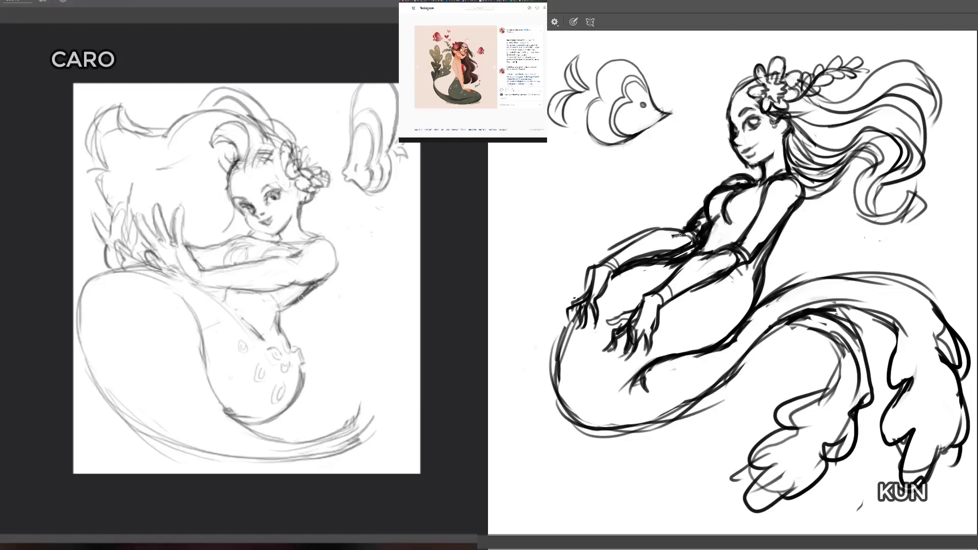
pyautogui.press('e')
pyautogui.moveTo(673, 236); pyautogui.dragTo(683, 236)
pyautogui.moveTo(604, 297)
pyautogui.mouseDown()
pyautogui.moveTo(579, 323)
pyautogui.moveTo(589, 297)
pyautogui.moveTo(575, 329)
pyautogui.mouseUp()
# Step: Draw the light figure's tail fin rising behind her arm, with a wavy inner edge and a long outer curve
pyautogui.press('b')
pyautogui.moveTo(338, 429)
pyautogui.mouseDown()
pyautogui.moveTo(356, 407)
pyautogui.moveTo(347, 359)
pyautogui.mouseUp()
pyautogui.moveTo(356, 413)
pyautogui.mouseDown()
pyautogui.moveTo(332, 363)
pyautogui.moveTo(347, 363)
pyautogui.moveTo(356, 406)
pyautogui.mouseUp()
pyautogui.moveTo(332, 366)
pyautogui.mouseDown()
pyautogui.moveTo(351, 399)
pyautogui.moveTo(357, 375)
pyautogui.moveTo(323, 346)
pyautogui.moveTo(338, 307)
pyautogui.moveTo(326, 356)
pyautogui.moveTo(344, 311)
pyautogui.moveTo(322, 291)
pyautogui.moveTo(328, 279)
pyautogui.mouseUp()
pyautogui.moveTo(324, 227)
pyautogui.mouseDown()
pyautogui.moveTo(384, 300)
pyautogui.moveTo(385, 357)
pyautogui.mouseUp()
# Step: Redraw the inner fin edge beneath the light figure's arm and the underside of the dark figure's far forearm
pyautogui.press('e')
pyautogui.moveTo(335, 337)
pyautogui.mouseDown()
pyautogui.moveTo(324, 310)
pyautogui.moveTo(316, 319)
pyautogui.moveTo(336, 333)
pyautogui.moveTo(329, 289)
pyautogui.moveTo(350, 341)
pyautogui.moveTo(339, 398)
pyautogui.moveTo(363, 403)
pyautogui.moveTo(359, 427)
pyautogui.moveTo(355, 380)
pyautogui.moveTo(352, 387)
pyautogui.moveTo(329, 373)
pyautogui.moveTo(359, 402)
pyautogui.moveTo(326, 383)
pyautogui.moveTo(353, 361)
pyautogui.moveTo(313, 303)
pyautogui.moveTo(321, 306)
pyautogui.mouseUp()
pyautogui.press('b')
pyautogui.moveTo(673, 262); pyautogui.dragTo(672, 266)
pyautogui.moveTo(312, 303)
pyautogui.mouseDown()
pyautogui.moveTo(334, 320)
pyautogui.moveTo(328, 312)
pyautogui.mouseUp()
pyautogui.press('b')
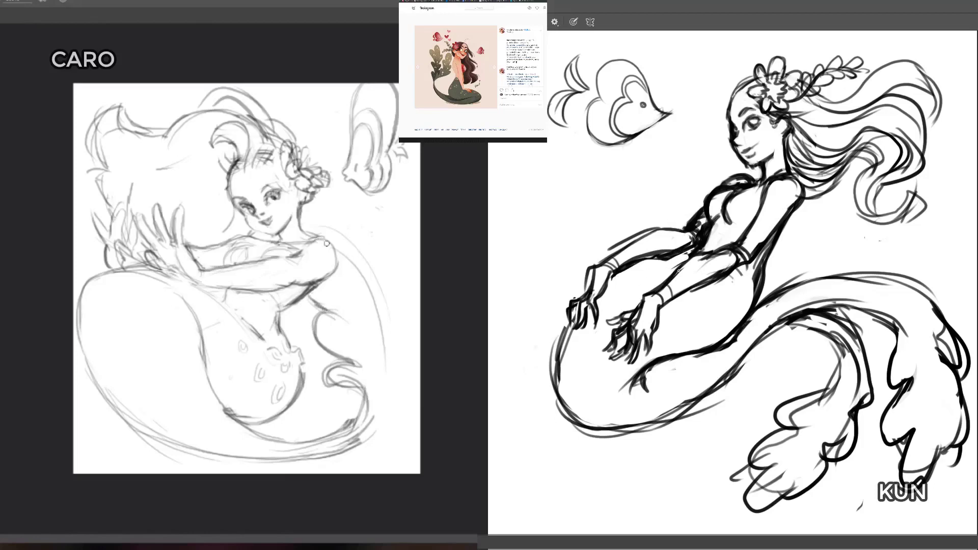
pyautogui.moveTo(691, 251); pyautogui.dragTo(614, 288)
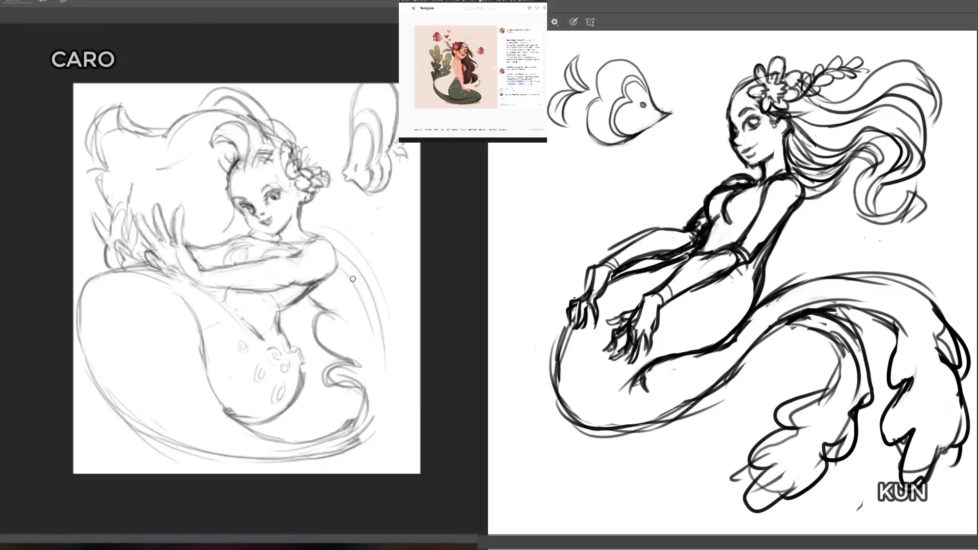
# Step: Draw a notched edge inside the light figure's fin and a wider front outline on the dark figure's tail
pyautogui.moveTo(338, 256); pyautogui.dragTo(385, 346)
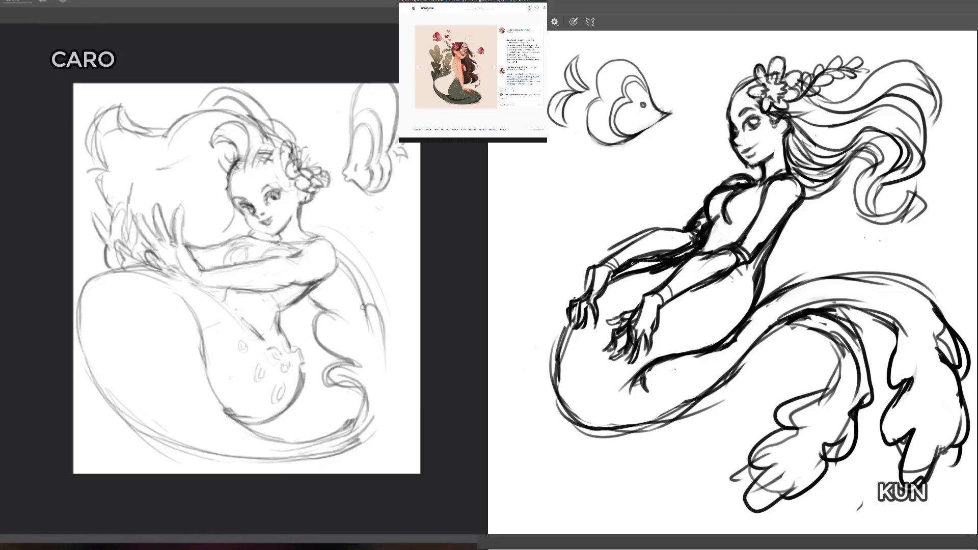
pyautogui.moveTo(368, 307); pyautogui.dragTo(385, 355)
pyautogui.moveTo(567, 313); pyautogui.dragTo(542, 359)
pyautogui.press('e')
pyautogui.moveTo(370, 312); pyautogui.dragTo(377, 333)
pyautogui.moveTo(562, 325); pyautogui.dragTo(580, 438)
pyautogui.moveTo(366, 275); pyautogui.dragTo(347, 253)
pyautogui.moveTo(544, 395); pyautogui.dragTo(628, 432)
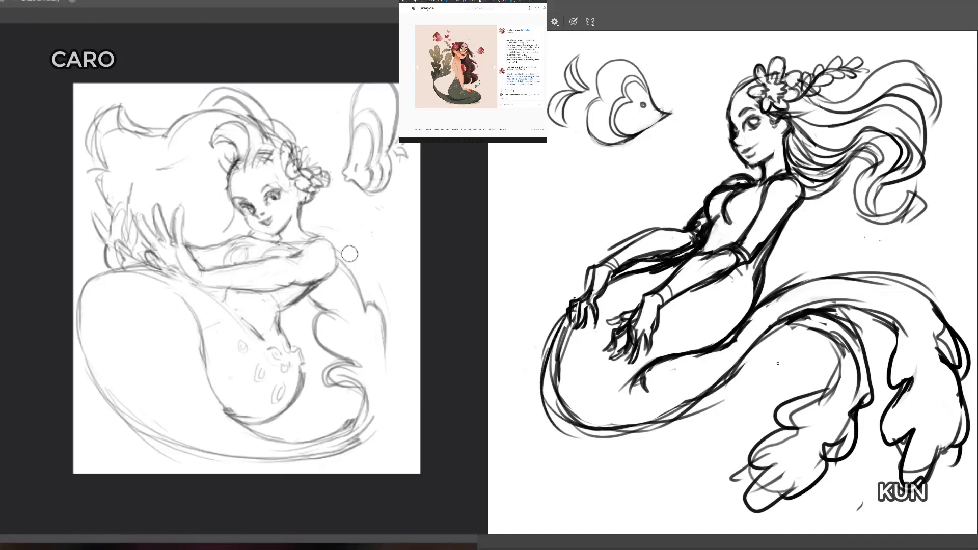
# Step: Erase the surplus outer curves of the light figure's fin and the old front outline of the dark figure's tail
pyautogui.moveTo(346, 253)
pyautogui.mouseDown()
pyautogui.moveTo(339, 227)
pyautogui.moveTo(314, 228)
pyautogui.mouseUp()
pyautogui.press('e')
pyautogui.moveTo(569, 332)
pyautogui.mouseDown()
pyautogui.moveTo(554, 355)
pyautogui.moveTo(569, 409)
pyautogui.mouseUp()
pyautogui.moveTo(371, 271); pyautogui.dragTo(397, 328)
pyautogui.press('b')
pyautogui.moveTo(569, 408); pyautogui.dragTo(564, 400)
# Step: Redraw the base of the light figure's fin and sweep the lower tail contour upward into it
pyautogui.moveTo(367, 406); pyautogui.dragTo(383, 334)
pyautogui.moveTo(373, 416)
pyautogui.mouseDown()
pyautogui.moveTo(372, 389)
pyautogui.moveTo(362, 411)
pyautogui.moveTo(343, 375)
pyautogui.moveTo(364, 378)
pyautogui.moveTo(323, 371)
pyautogui.moveTo(330, 390)
pyautogui.moveTo(337, 394)
pyautogui.moveTo(336, 369)
pyautogui.moveTo(327, 372)
pyautogui.moveTo(363, 385)
pyautogui.moveTo(350, 390)
pyautogui.moveTo(347, 362)
pyautogui.moveTo(336, 377)
pyautogui.moveTo(365, 379)
pyautogui.moveTo(333, 358)
pyautogui.moveTo(369, 393)
pyautogui.moveTo(331, 384)
pyautogui.moveTo(357, 389)
pyautogui.moveTo(330, 431)
pyautogui.mouseUp()
pyautogui.press('e')
pyautogui.press('b')
pyautogui.press('e')
pyautogui.press('b')
pyautogui.press('e')
pyautogui.press('b')
pyautogui.moveTo(265, 432)
pyautogui.mouseDown()
pyautogui.moveTo(331, 440)
pyautogui.moveTo(368, 425)
pyautogui.mouseUp()
pyautogui.moveTo(326, 458); pyautogui.dragTo(400, 407)
pyautogui.moveTo(350, 452); pyautogui.dragTo(401, 397)
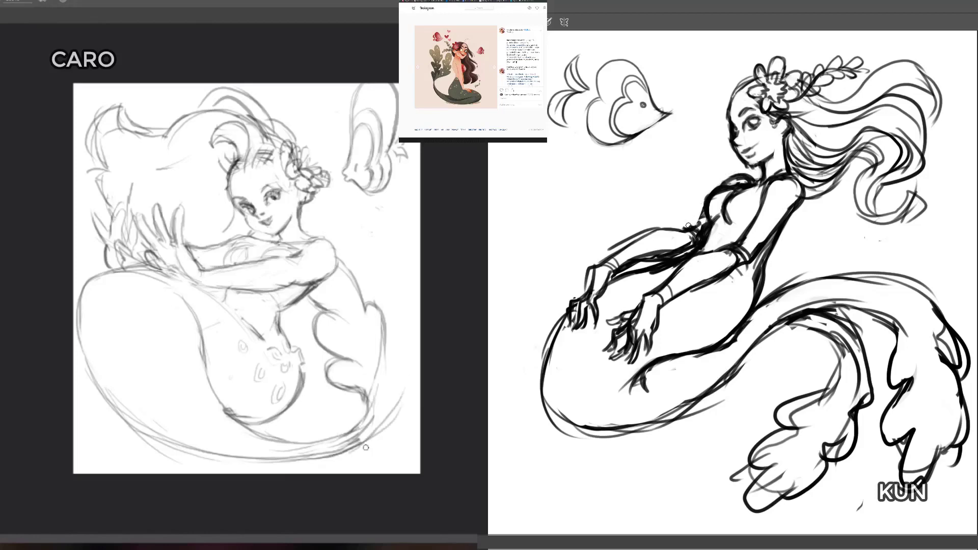
# Step: Extend the outer edge of the light figure's tail upward and erase the overlapping lines at the fin's base
pyautogui.moveTo(364, 449); pyautogui.dragTo(404, 403)
pyautogui.moveTo(374, 434)
pyautogui.mouseDown()
pyautogui.moveTo(407, 385)
pyautogui.moveTo(411, 337)
pyautogui.mouseUp()
pyautogui.press('e')
pyautogui.moveTo(378, 429)
pyautogui.mouseDown()
pyautogui.moveTo(416, 370)
pyautogui.moveTo(378, 382)
pyautogui.moveTo(380, 277)
pyautogui.moveTo(373, 439)
pyautogui.moveTo(329, 449)
pyautogui.moveTo(364, 434)
pyautogui.moveTo(374, 395)
pyautogui.mouseUp()
pyautogui.press('e')
pyautogui.press('b')
# Step: Redraw the upper edge of the dark figure's far forearm and extend the outer curve of the light figure's fin
pyautogui.moveTo(615, 254)
pyautogui.mouseDown()
pyautogui.moveTo(655, 231)
pyautogui.moveTo(687, 228)
pyautogui.mouseUp()
pyautogui.moveTo(278, 464)
pyautogui.mouseDown()
pyautogui.moveTo(357, 442)
pyautogui.moveTo(386, 414)
pyautogui.mouseUp()
pyautogui.moveTo(659, 243); pyautogui.dragTo(621, 262)
pyautogui.moveTo(359, 442); pyautogui.dragTo(397, 350)
pyautogui.moveTo(621, 261)
pyautogui.mouseDown()
pyautogui.moveTo(605, 276)
pyautogui.moveTo(692, 224)
pyautogui.mouseUp()
pyautogui.moveTo(382, 325)
pyautogui.mouseDown()
pyautogui.moveTo(381, 386)
pyautogui.moveTo(373, 340)
pyautogui.moveTo(388, 346)
pyautogui.moveTo(377, 316)
pyautogui.moveTo(395, 300)
pyautogui.mouseUp()
pyautogui.press('b')
pyautogui.moveTo(600, 266); pyautogui.dragTo(634, 252)
# Step: Draw a rounded upper lobe on the light figure's fin and join the dark figure's far forearm to her elbow
pyautogui.moveTo(371, 301); pyautogui.dragTo(396, 305)
pyautogui.moveTo(611, 261)
pyautogui.mouseDown()
pyautogui.moveTo(670, 227)
pyautogui.moveTo(691, 235)
pyautogui.mouseUp()
pyautogui.moveTo(359, 258); pyautogui.dragTo(352, 202)
pyautogui.moveTo(621, 256); pyautogui.dragTo(691, 233)
pyautogui.moveTo(351, 203); pyautogui.dragTo(371, 267)
pyautogui.moveTo(686, 233); pyautogui.dragTo(698, 223)
pyautogui.moveTo(340, 222); pyautogui.dragTo(392, 259)
pyautogui.moveTo(687, 231); pyautogui.dragTo(704, 217)
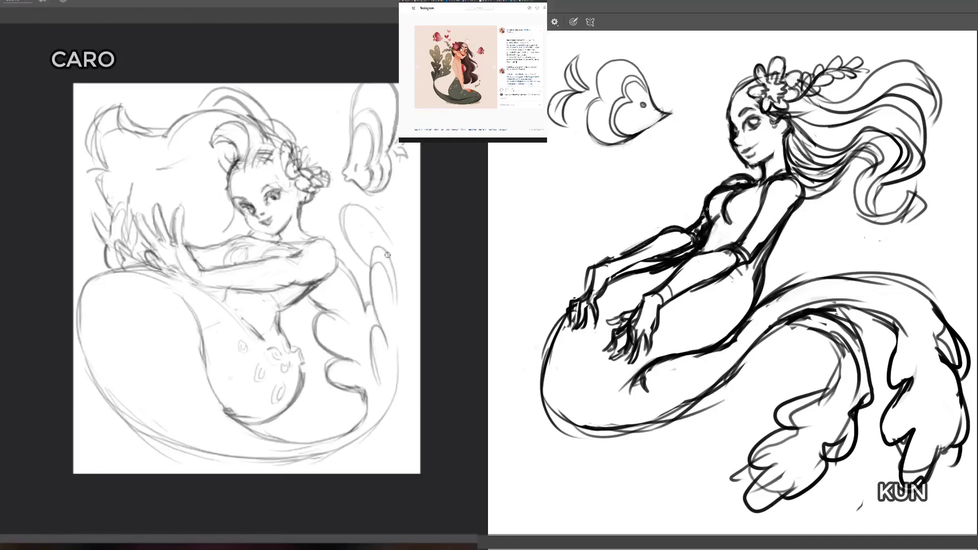
# Step: Draw the outer lobe of the light figure's fin, erase its overlapping lines and mark the dark figure's neckline
pyautogui.moveTo(379, 234); pyautogui.dragTo(402, 351)
pyautogui.moveTo(727, 181); pyautogui.dragTo(755, 181)
pyautogui.moveTo(402, 270); pyautogui.dragTo(389, 417)
pyautogui.press('e')
pyautogui.moveTo(395, 234); pyautogui.dragTo(371, 227)
pyautogui.moveTo(763, 177); pyautogui.dragTo(783, 165)
pyautogui.moveTo(371, 226)
pyautogui.mouseDown()
pyautogui.moveTo(410, 362)
pyautogui.moveTo(378, 263)
pyautogui.mouseUp()
pyautogui.press('b')
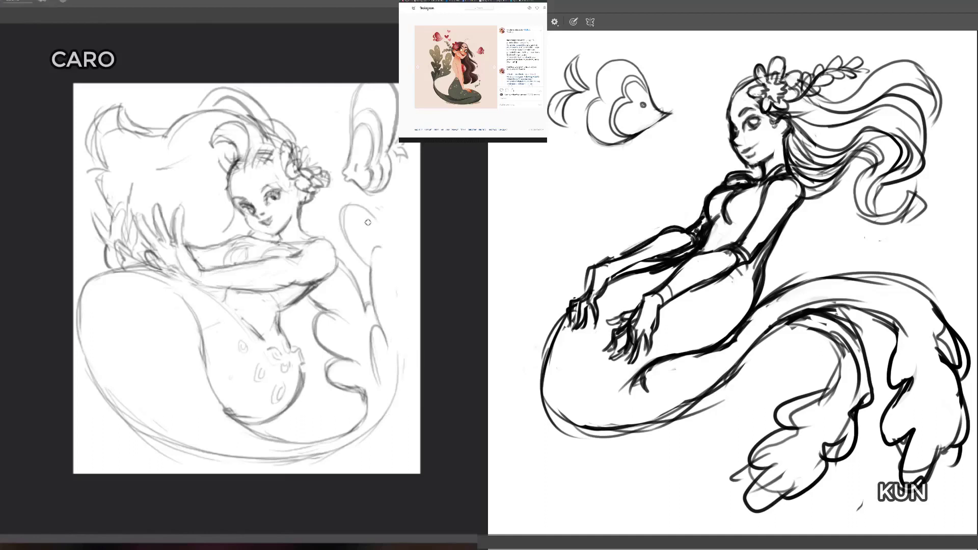
# Step: Redraw both lobes of the light figure's tail fin with a continuous outer contour down to the tail
pyautogui.moveTo(353, 213)
pyautogui.mouseDown()
pyautogui.moveTo(383, 249)
pyautogui.moveTo(401, 378)
pyautogui.moveTo(405, 301)
pyautogui.moveTo(401, 406)
pyautogui.mouseUp()
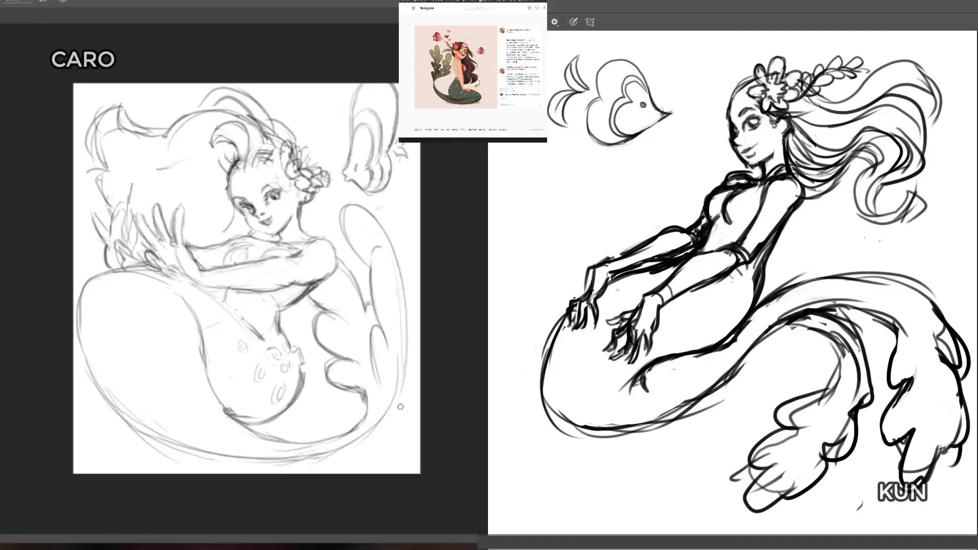
pyautogui.moveTo(316, 460)
pyautogui.mouseDown()
pyautogui.moveTo(391, 418)
pyautogui.moveTo(405, 379)
pyautogui.moveTo(392, 252)
pyautogui.mouseUp()
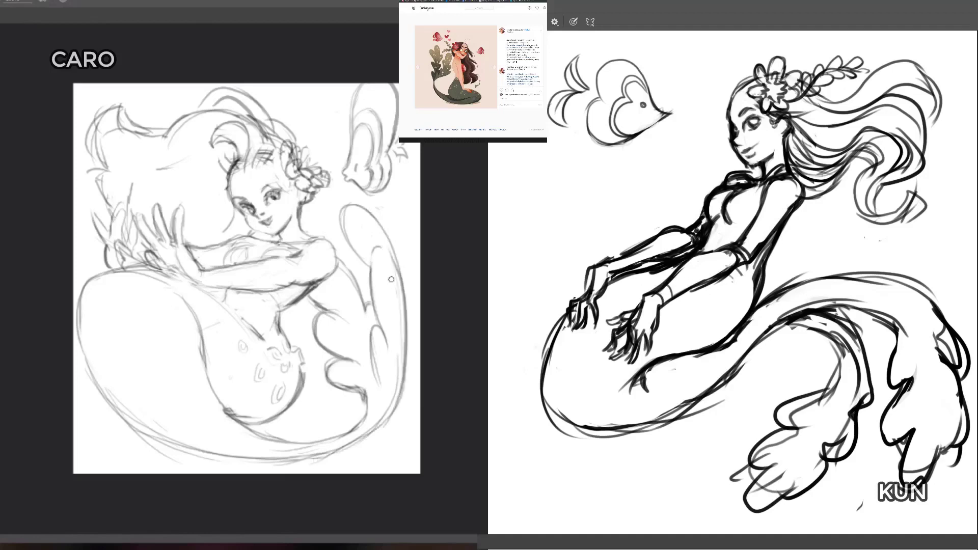
pyautogui.press('e')
pyautogui.press('b')
# Step: Erase the crowded fingers of the dark figure's far hand and redraw them with a simpler outline
pyautogui.press('e')
pyautogui.moveTo(597, 308)
pyautogui.mouseDown()
pyautogui.moveTo(595, 326)
pyautogui.moveTo(587, 309)
pyautogui.moveTo(584, 326)
pyautogui.mouseUp()
pyautogui.moveTo(595, 291)
pyautogui.mouseDown()
pyautogui.moveTo(585, 310)
pyautogui.moveTo(606, 304)
pyautogui.moveTo(600, 322)
pyautogui.moveTo(574, 333)
pyautogui.mouseUp()
pyautogui.press('b')
pyautogui.press('e')
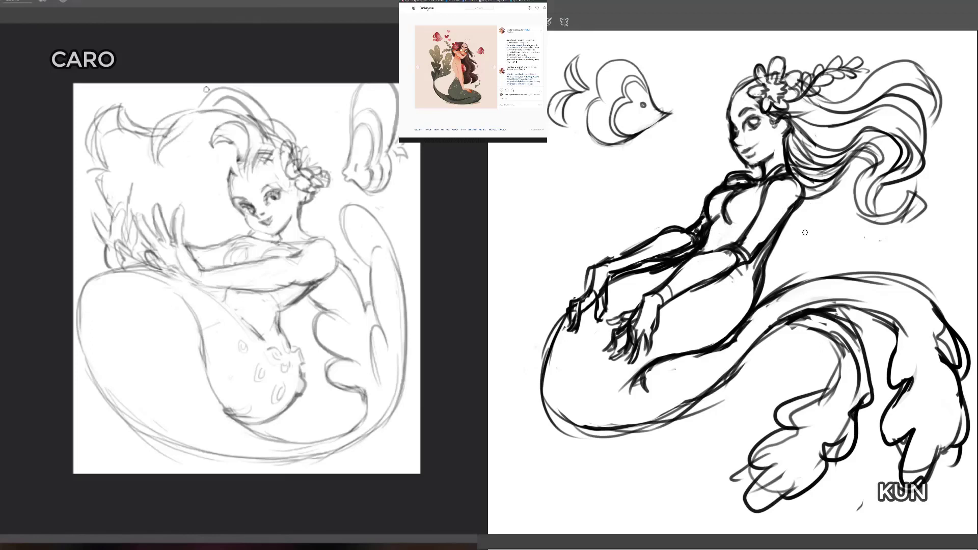
# Step: Sketch hair strands from the light figure's face toward her raised hands and erase the old contour behind them
pyautogui.moveTo(204, 131); pyautogui.dragTo(189, 130)
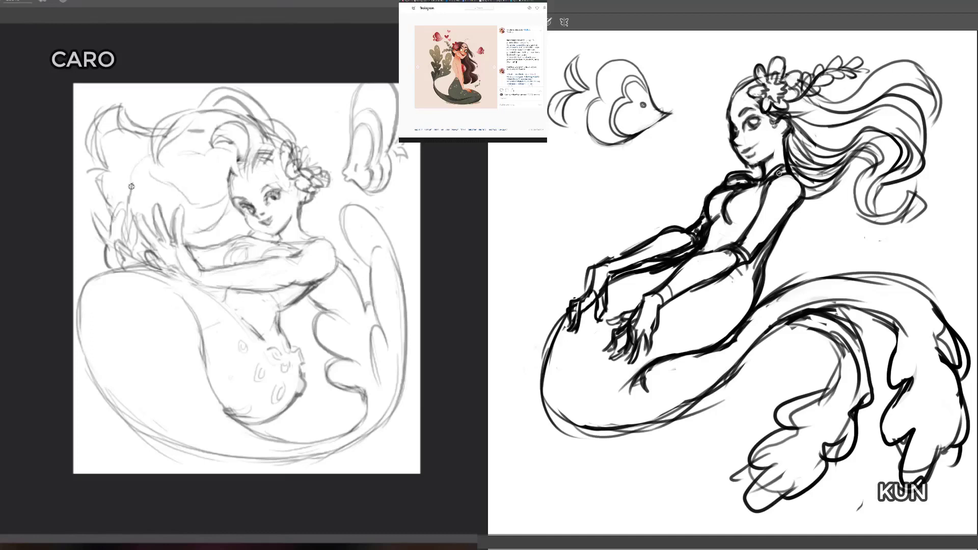
pyautogui.moveTo(133, 198)
pyautogui.mouseDown()
pyautogui.moveTo(149, 214)
pyautogui.moveTo(192, 182)
pyautogui.moveTo(219, 190)
pyautogui.moveTo(231, 175)
pyautogui.mouseUp()
pyautogui.moveTo(199, 203); pyautogui.dragTo(227, 183)
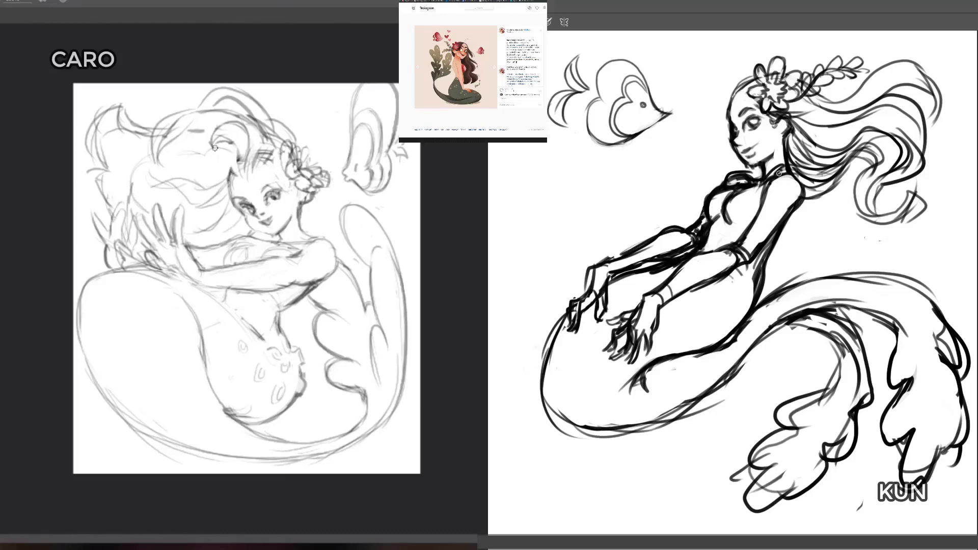
pyautogui.press('e')
pyautogui.moveTo(139, 170)
pyautogui.mouseDown()
pyautogui.moveTo(181, 191)
pyautogui.moveTo(141, 182)
pyautogui.moveTo(142, 190)
pyautogui.moveTo(207, 188)
pyautogui.moveTo(182, 202)
pyautogui.moveTo(139, 196)
pyautogui.mouseUp()
pyautogui.press('b')
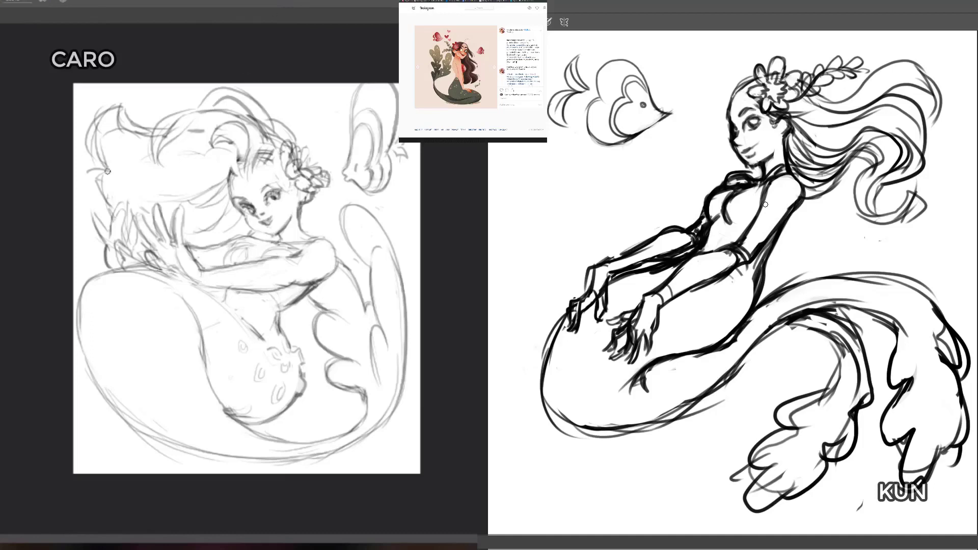
# Step: Draw wavy hair ends above the light figure's raised hands and erase the stray lines between them
pyautogui.moveTo(107, 171)
pyautogui.mouseDown()
pyautogui.moveTo(88, 157)
pyautogui.moveTo(102, 187)
pyautogui.moveTo(121, 191)
pyautogui.moveTo(112, 198)
pyautogui.moveTo(114, 187)
pyautogui.moveTo(124, 194)
pyautogui.mouseUp()
pyautogui.moveTo(107, 197); pyautogui.dragTo(113, 212)
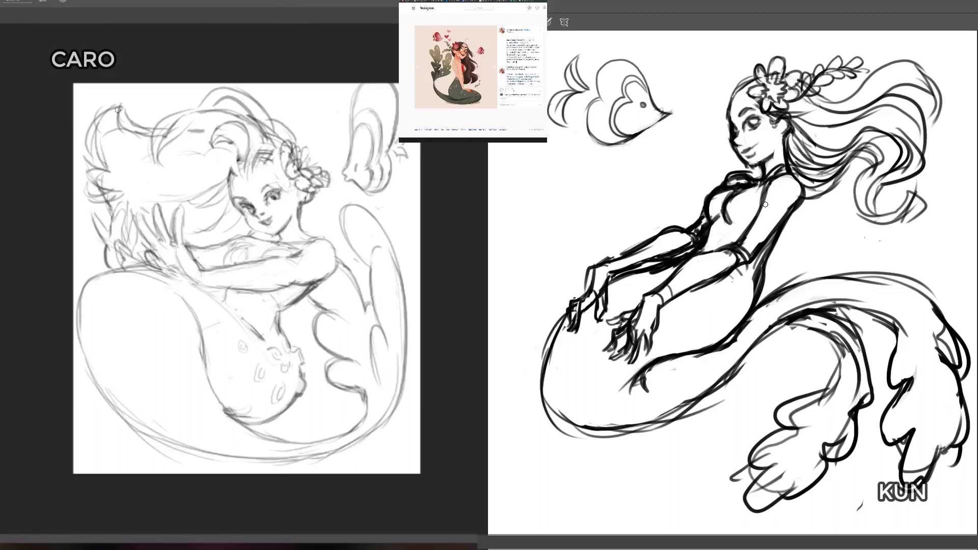
pyautogui.press('e')
pyautogui.moveTo(97, 178)
pyautogui.mouseDown()
pyautogui.moveTo(88, 161)
pyautogui.moveTo(100, 183)
pyautogui.moveTo(134, 175)
pyautogui.mouseUp()
pyautogui.press('b')
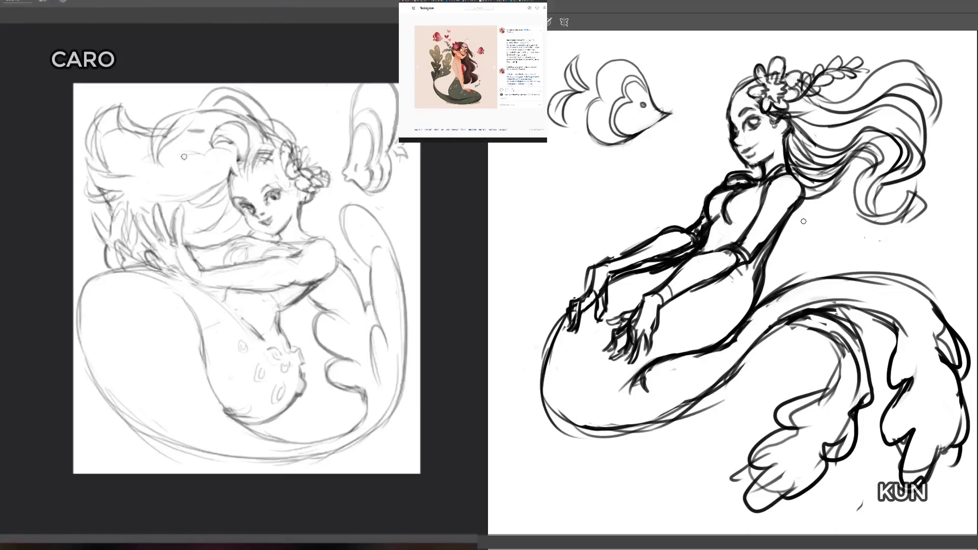
# Step: Erase the old top contour of the light figure's flowing hair and draw curled locks in its place
pyautogui.press('e')
pyautogui.moveTo(182, 138)
pyautogui.mouseDown()
pyautogui.moveTo(165, 153)
pyautogui.moveTo(138, 114)
pyautogui.moveTo(118, 136)
pyautogui.moveTo(115, 166)
pyautogui.moveTo(112, 114)
pyautogui.moveTo(115, 128)
pyautogui.mouseUp()
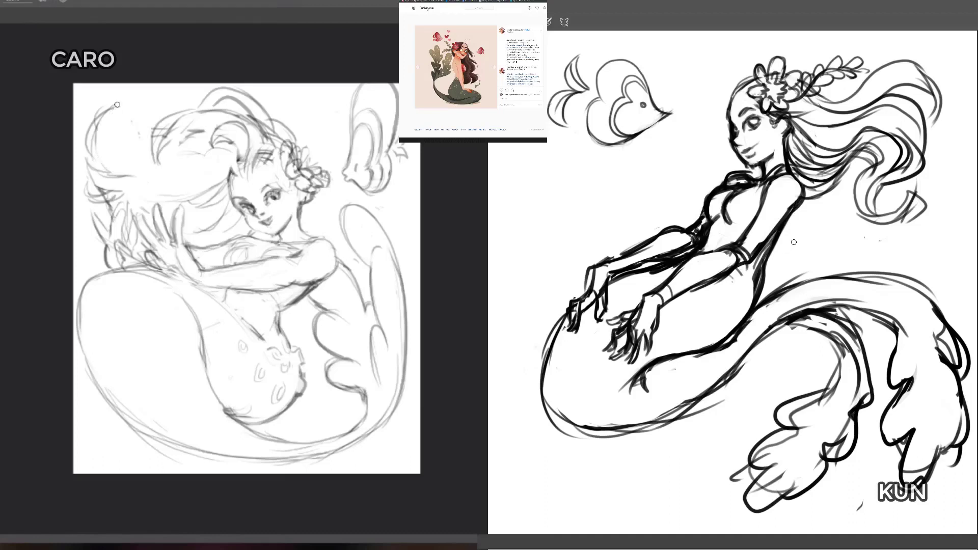
pyautogui.moveTo(108, 175)
pyautogui.mouseDown()
pyautogui.moveTo(107, 127)
pyautogui.moveTo(127, 157)
pyautogui.moveTo(128, 126)
pyautogui.moveTo(123, 136)
pyautogui.moveTo(149, 140)
pyautogui.moveTo(223, 132)
pyautogui.moveTo(181, 149)
pyautogui.mouseUp()
pyautogui.moveTo(128, 166)
pyautogui.mouseDown()
pyautogui.moveTo(185, 151)
pyautogui.moveTo(169, 142)
pyautogui.moveTo(188, 135)
pyautogui.moveTo(161, 137)
pyautogui.moveTo(184, 120)
pyautogui.moveTo(212, 118)
pyautogui.mouseUp()
# Step: Erase the loose inner strands beside the light figure's face and build up the strands over her crown
pyautogui.press('e')
pyautogui.moveTo(158, 155); pyautogui.dragTo(167, 145)
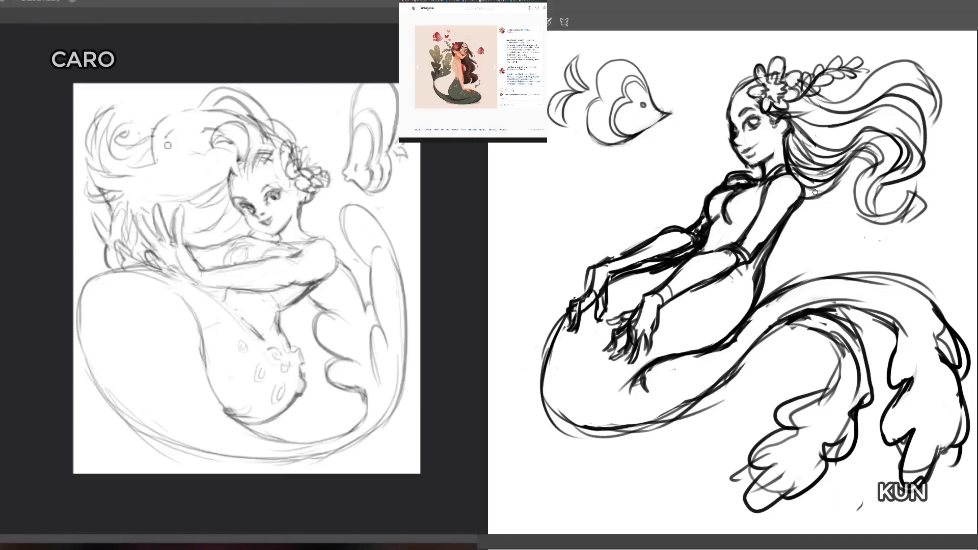
pyautogui.moveTo(178, 100)
pyautogui.mouseDown()
pyautogui.moveTo(164, 118)
pyautogui.moveTo(186, 98)
pyautogui.moveTo(228, 111)
pyautogui.moveTo(178, 119)
pyautogui.moveTo(225, 146)
pyautogui.moveTo(219, 191)
pyautogui.moveTo(196, 204)
pyautogui.moveTo(170, 198)
pyautogui.mouseUp()
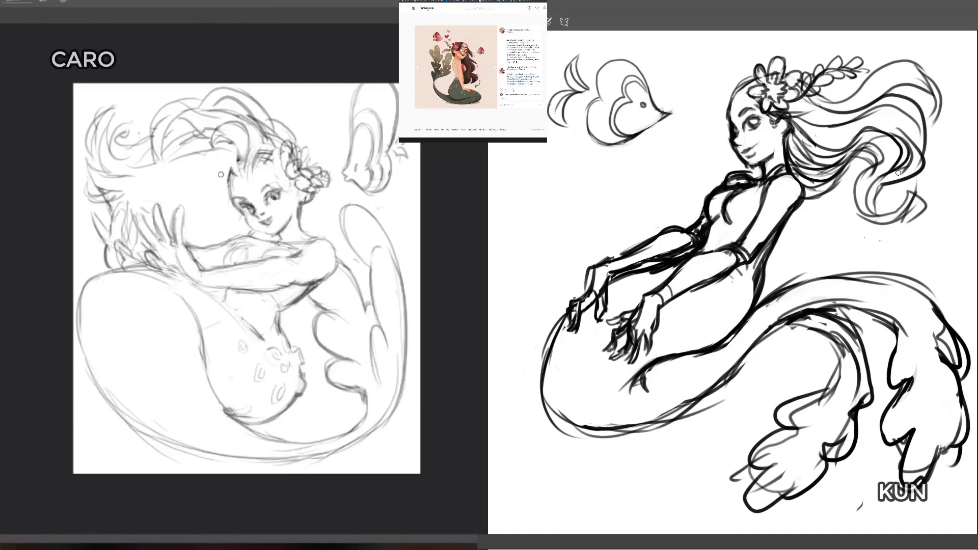
# Step: Redraw the upper edge of the dark figure's tail from her hip to the start of the fins
pyautogui.moveTo(806, 274)
pyautogui.mouseDown()
pyautogui.moveTo(765, 299)
pyautogui.moveTo(831, 277)
pyautogui.mouseUp()
pyautogui.press('b')
pyautogui.moveTo(754, 311); pyautogui.dragTo(849, 279)
pyautogui.moveTo(820, 278); pyautogui.dragTo(862, 276)
pyautogui.moveTo(773, 297); pyautogui.dragTo(897, 279)
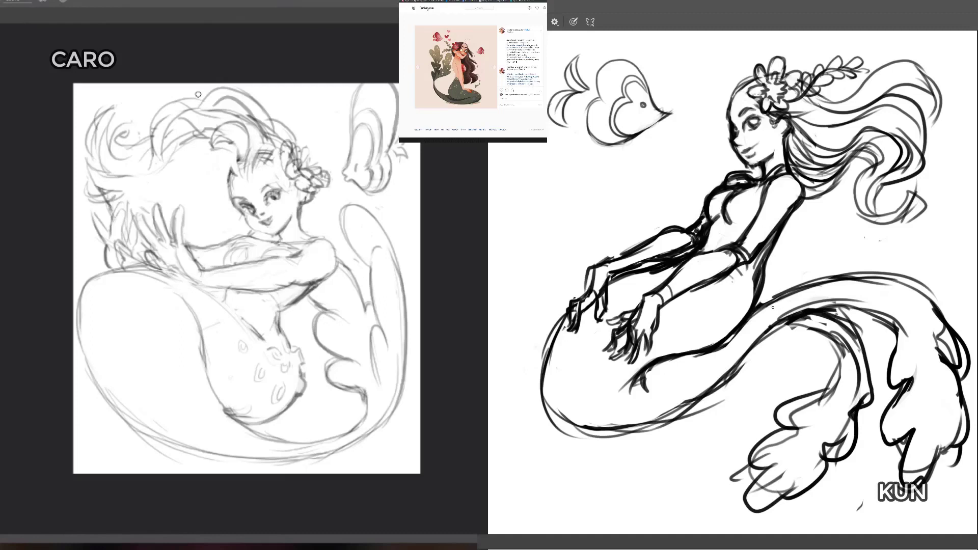
# Step: Draw a scalloped top with scales on the dark figure's chest and a ruffled edge at her waist
pyautogui.moveTo(788, 321); pyautogui.dragTo(708, 400)
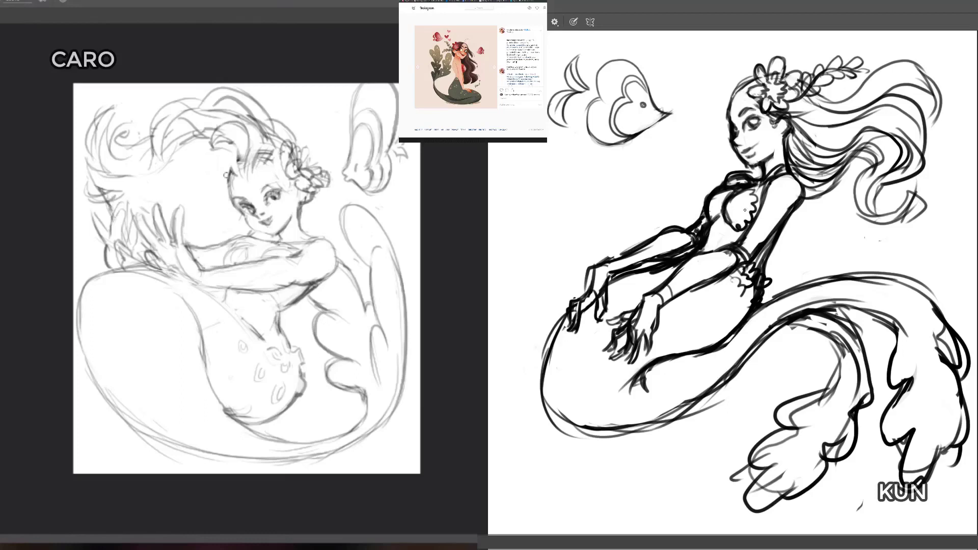
pyautogui.moveTo(217, 222)
pyautogui.mouseDown()
pyautogui.moveTo(226, 210)
pyautogui.moveTo(216, 176)
pyautogui.moveTo(230, 165)
pyautogui.moveTo(219, 219)
pyautogui.moveTo(189, 231)
pyautogui.mouseUp()
pyautogui.moveTo(740, 204); pyautogui.dragTo(734, 214)
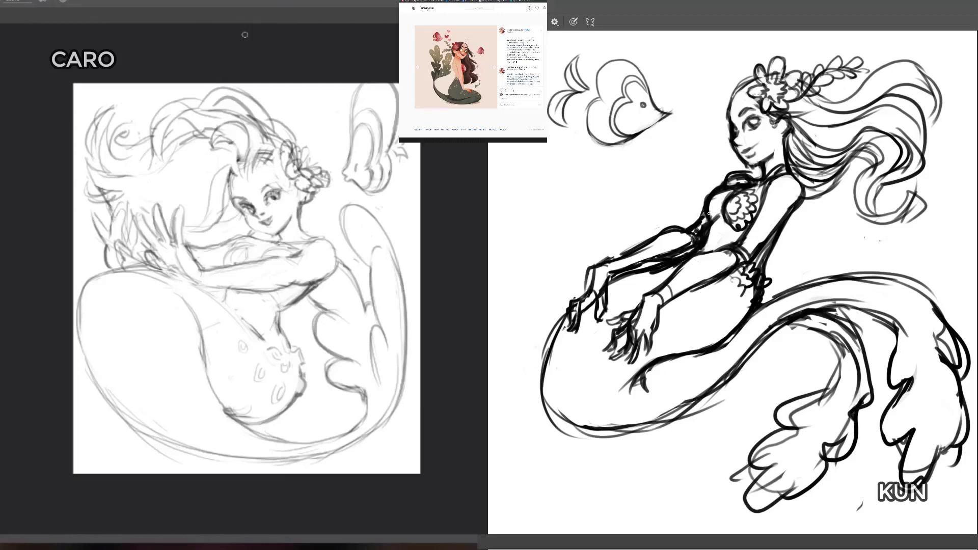
# Step: Draw flowing strands from the light figure's cheek and temple down toward her raised hands
pyautogui.moveTo(175, 246); pyautogui.dragTo(236, 218)
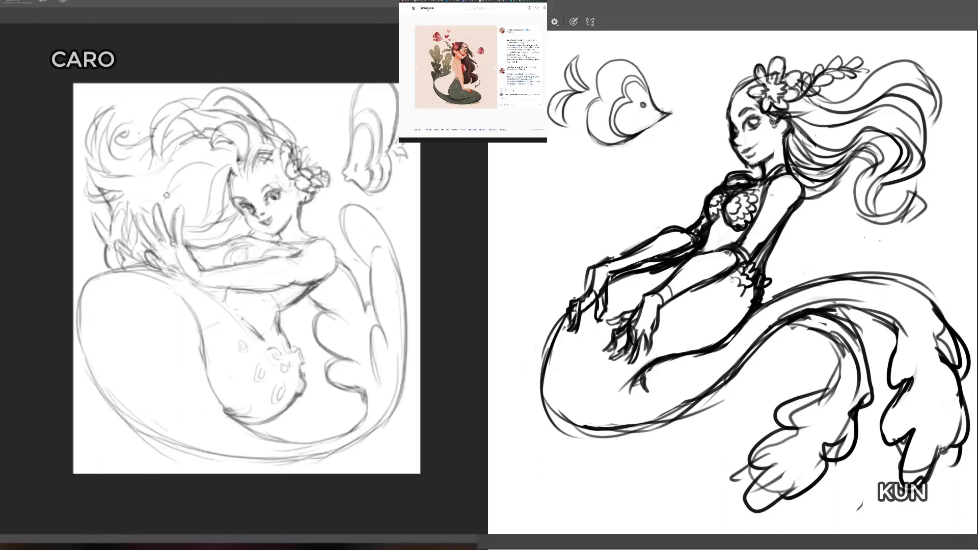
pyautogui.moveTo(160, 204); pyautogui.dragTo(187, 192)
pyautogui.moveTo(196, 168)
pyautogui.mouseDown()
pyautogui.moveTo(226, 163)
pyautogui.moveTo(214, 184)
pyautogui.mouseUp()
pyautogui.press('e')
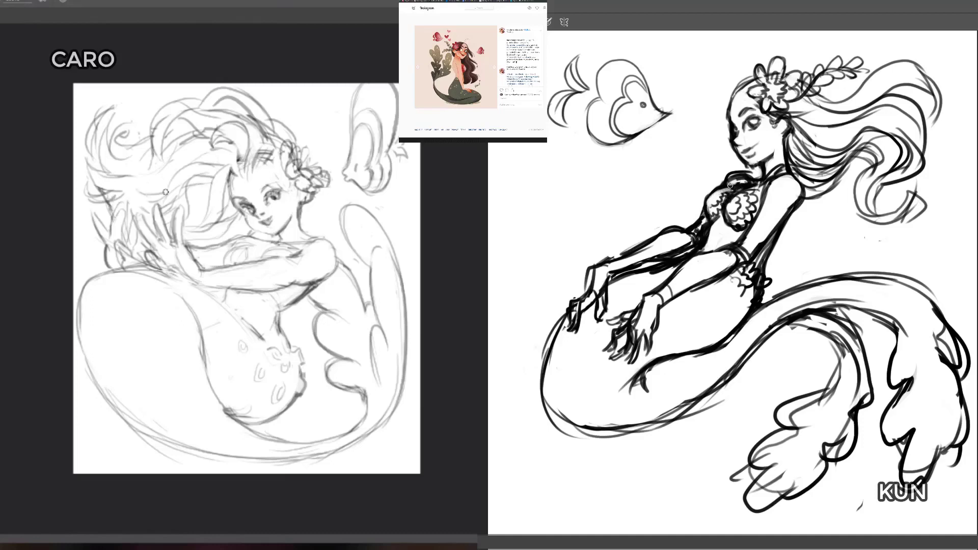
# Step: Refine the far cup of the dark figure's top and define the light figure's strands beside her cheek
pyautogui.press('b')
pyautogui.moveTo(707, 194); pyautogui.dragTo(732, 190)
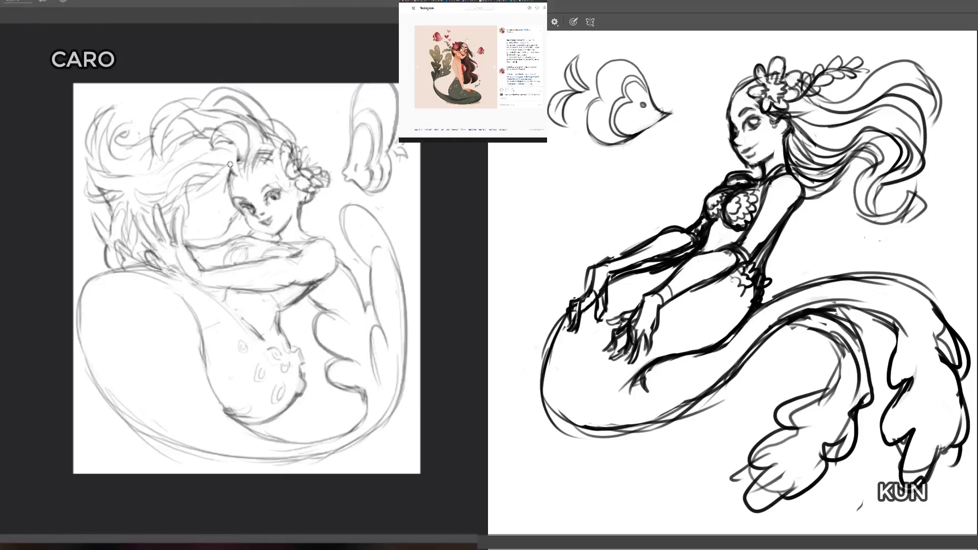
pyautogui.moveTo(196, 213); pyautogui.dragTo(227, 185)
pyautogui.moveTo(187, 240); pyautogui.dragTo(236, 211)
# Step: Draw a branching, rounded-leaf sprig rising from the flowers in the light figure's hair
pyautogui.moveTo(267, 109)
pyautogui.mouseDown()
pyautogui.moveTo(307, 149)
pyautogui.moveTo(308, 114)
pyautogui.mouseUp()
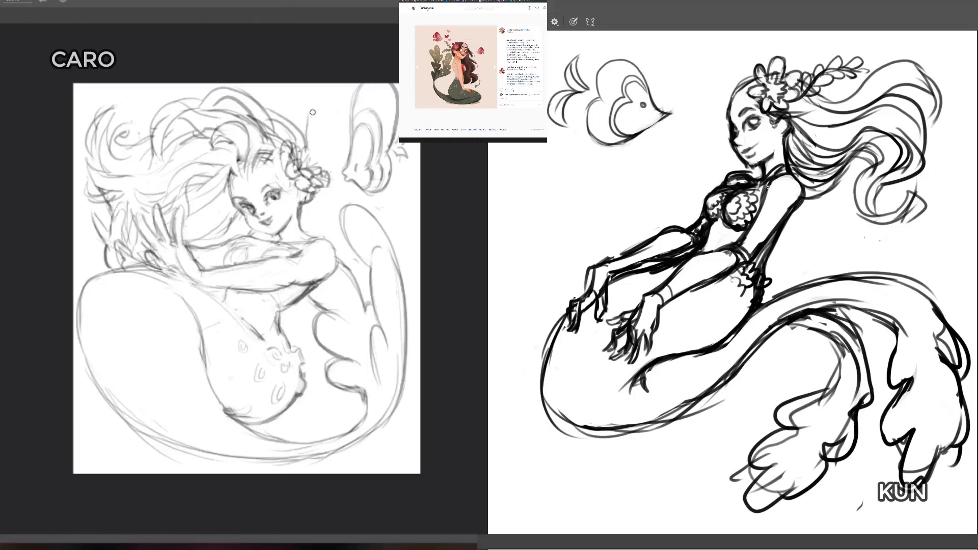
pyautogui.moveTo(311, 149)
pyautogui.mouseDown()
pyautogui.moveTo(326, 99)
pyautogui.moveTo(311, 94)
pyautogui.moveTo(307, 121)
pyautogui.mouseUp()
pyautogui.moveTo(326, 159)
pyautogui.mouseDown()
pyautogui.moveTo(321, 153)
pyautogui.moveTo(338, 173)
pyautogui.moveTo(353, 142)
pyautogui.moveTo(334, 118)
pyautogui.moveTo(319, 158)
pyautogui.moveTo(333, 157)
pyautogui.moveTo(313, 164)
pyautogui.mouseUp()
pyautogui.moveTo(346, 120)
pyautogui.mouseDown()
pyautogui.moveTo(354, 98)
pyautogui.moveTo(281, 82)
pyautogui.moveTo(306, 149)
pyautogui.mouseUp()
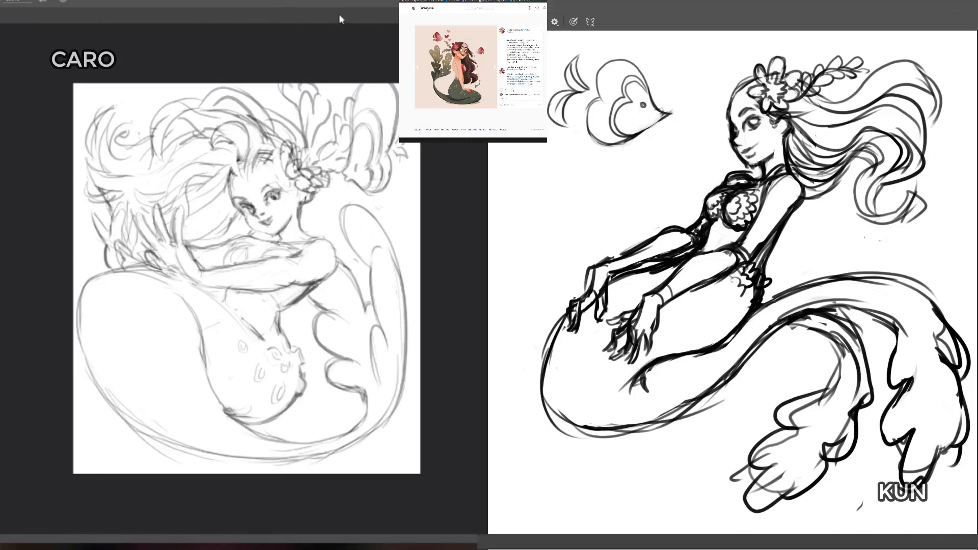
# Step: Erase stray lines around the dark figure's waist, far shoulder and far forearm
pyautogui.press('e')
pyautogui.moveTo(748, 305)
pyautogui.mouseDown()
pyautogui.moveTo(720, 340)
pyautogui.moveTo(750, 304)
pyautogui.mouseUp()
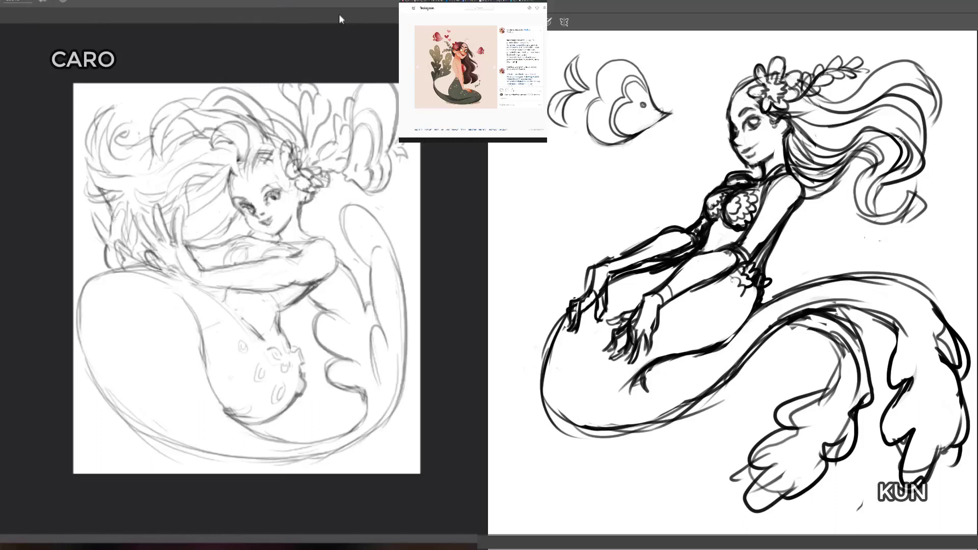
pyautogui.moveTo(721, 195)
pyautogui.mouseDown()
pyautogui.moveTo(745, 182)
pyautogui.moveTo(732, 184)
pyautogui.moveTo(752, 171)
pyautogui.mouseUp()
pyautogui.moveTo(618, 252); pyautogui.dragTo(643, 239)
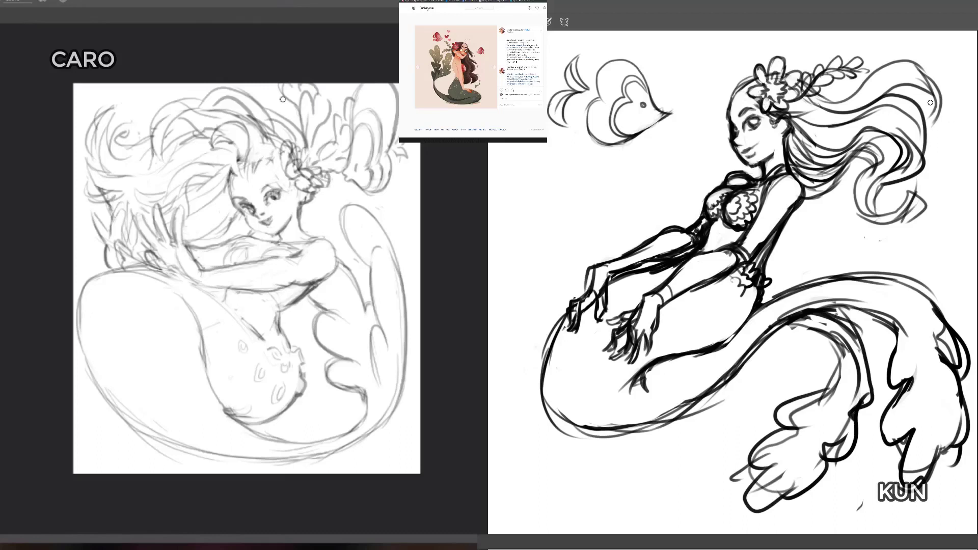
# Step: Strengthen the inner curve of the dark figure's near fin where it branches off the tail
pyautogui.press('b')
pyautogui.moveTo(771, 332); pyautogui.dragTo(826, 326)
pyautogui.moveTo(772, 335); pyautogui.dragTo(807, 330)
pyautogui.moveTo(824, 312); pyautogui.dragTo(860, 338)
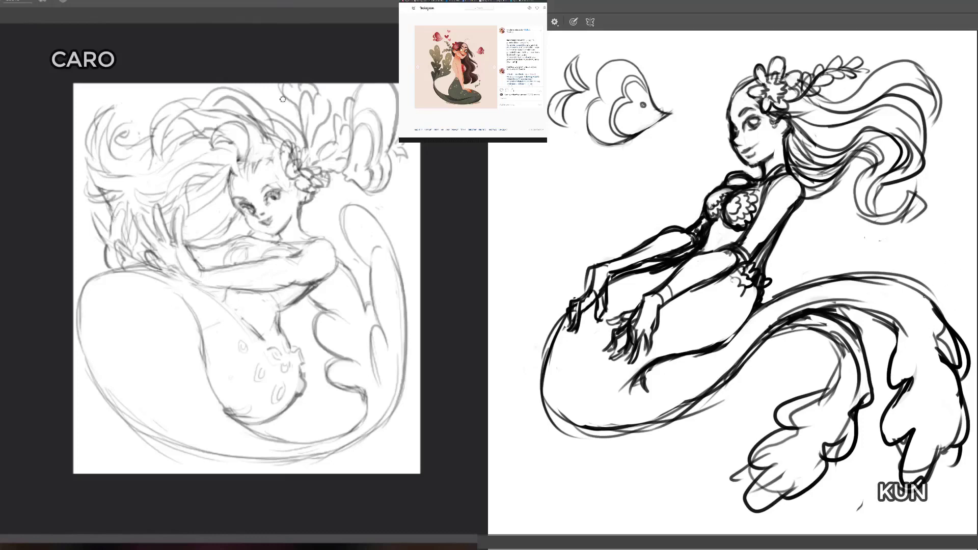
# Step: Draw long flowing fold lines down the length of both of the dark figure's tail fins
pyautogui.moveTo(777, 317); pyautogui.dragTo(910, 301)
pyautogui.moveTo(853, 287); pyautogui.dragTo(931, 415)
pyautogui.moveTo(886, 303); pyautogui.dragTo(916, 442)
pyautogui.moveTo(915, 332); pyautogui.dragTo(921, 445)
pyautogui.moveTo(843, 329); pyautogui.dragTo(782, 466)
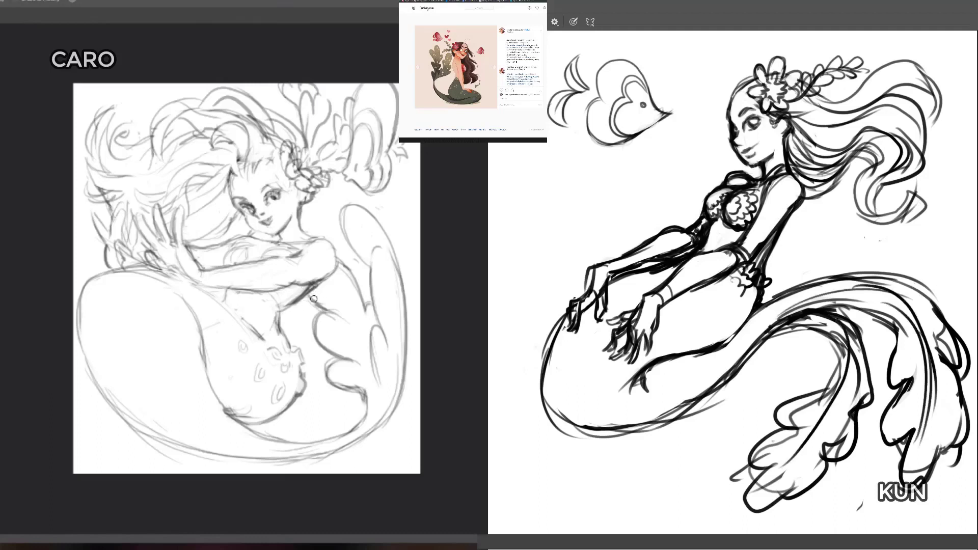
# Step: Reinforce the long contour lines over the top of the dark figure's tail where it runs into the far fin
pyautogui.moveTo(850, 351); pyautogui.dragTo(789, 463)
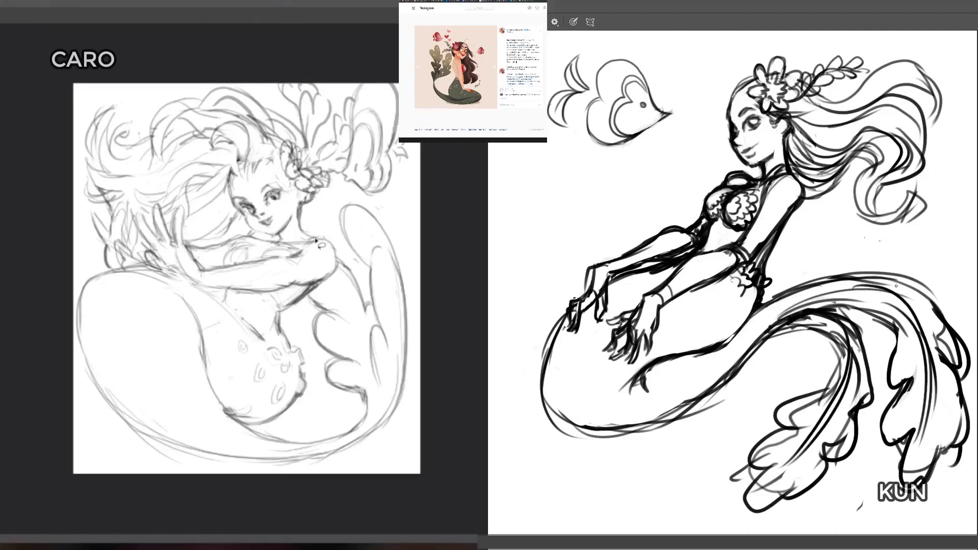
pyautogui.moveTo(309, 235)
pyautogui.mouseDown()
pyautogui.moveTo(330, 236)
pyautogui.moveTo(336, 272)
pyautogui.moveTo(290, 335)
pyautogui.mouseUp()
pyautogui.moveTo(907, 291); pyautogui.dragTo(936, 312)
pyautogui.moveTo(291, 335); pyautogui.dragTo(258, 326)
pyautogui.moveTo(840, 277); pyautogui.dragTo(903, 290)
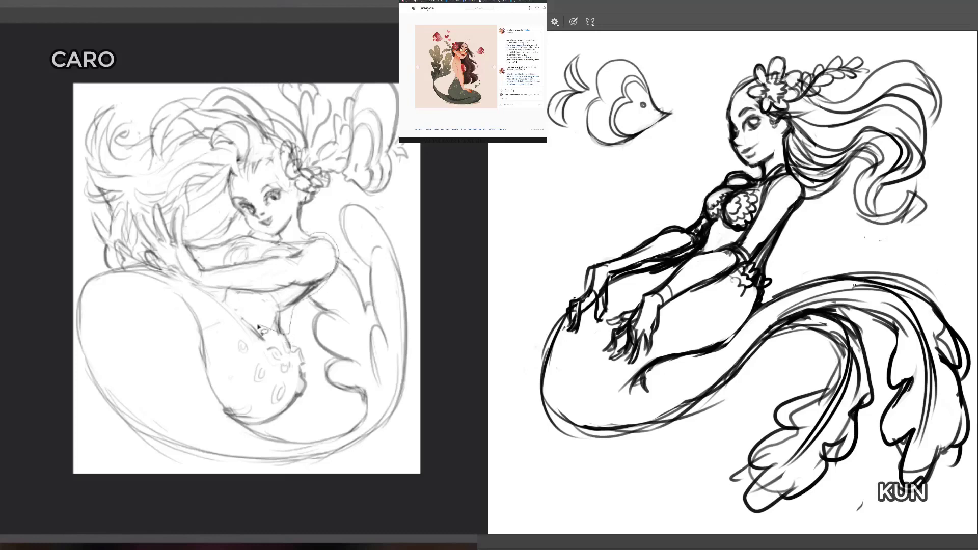
pyautogui.moveTo(259, 326); pyautogui.dragTo(223, 300)
pyautogui.moveTo(788, 298); pyautogui.dragTo(880, 286)
# Step: Darken the dark figure's tail contour from the fin junction along the underside of the hip to the inner bend
pyautogui.moveTo(223, 301); pyautogui.dragTo(223, 298)
pyautogui.moveTo(756, 336); pyautogui.dragTo(877, 301)
pyautogui.moveTo(223, 298); pyautogui.dragTo(222, 295)
pyautogui.moveTo(829, 298)
pyautogui.mouseDown()
pyautogui.moveTo(892, 326)
pyautogui.moveTo(851, 322)
pyautogui.mouseUp()
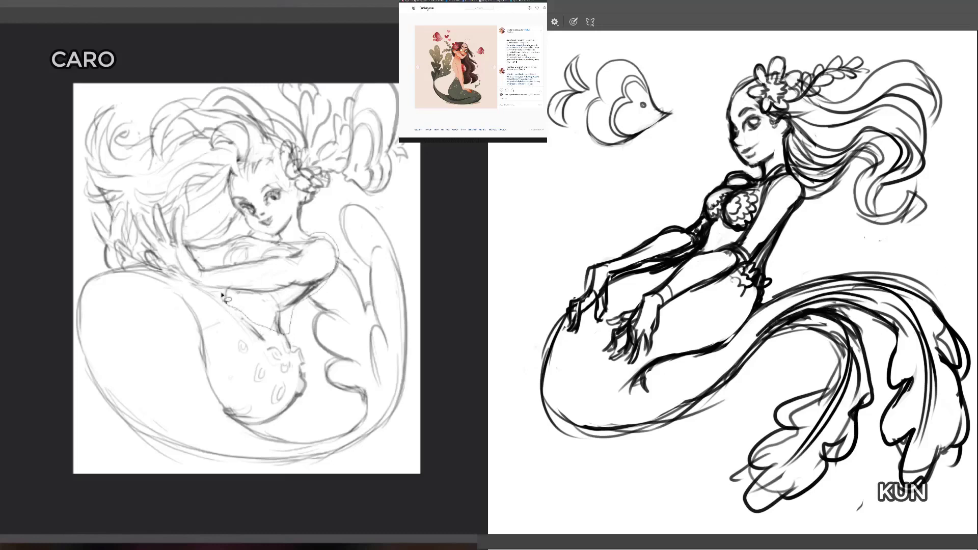
pyautogui.moveTo(787, 315)
pyautogui.mouseDown()
pyautogui.moveTo(848, 314)
pyautogui.moveTo(840, 304)
pyautogui.mouseUp()
pyautogui.hotkey('ctrl', 'd')
pyautogui.moveTo(757, 309)
pyautogui.mouseDown()
pyautogui.moveTo(695, 363)
pyautogui.moveTo(681, 361)
pyautogui.moveTo(699, 363)
pyautogui.moveTo(652, 370)
pyautogui.mouseUp()
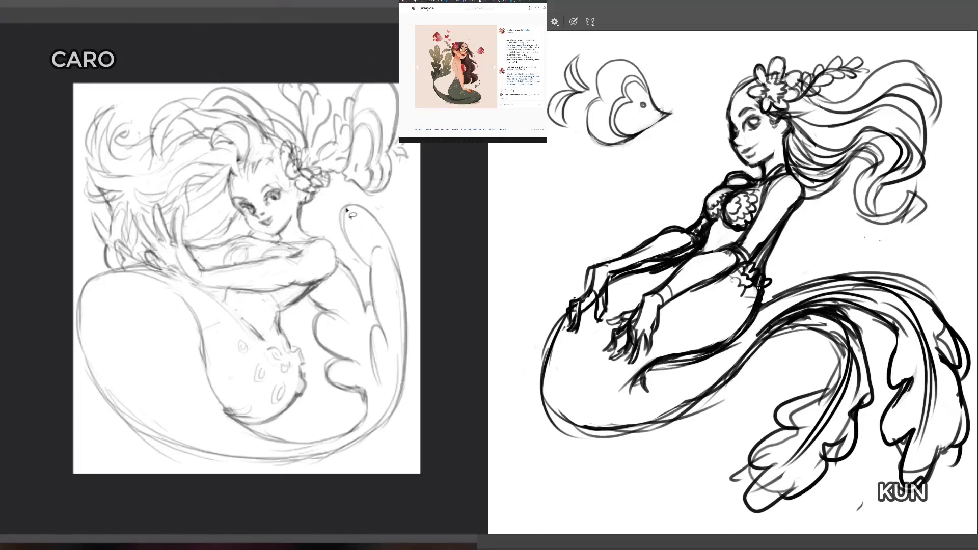
# Step: Mirror the light figure's canvas horizontally, and check the dark figure's canvas mirrored before restoring its orientation
pyautogui.hotkey('ctrl', 'shift', 'h')
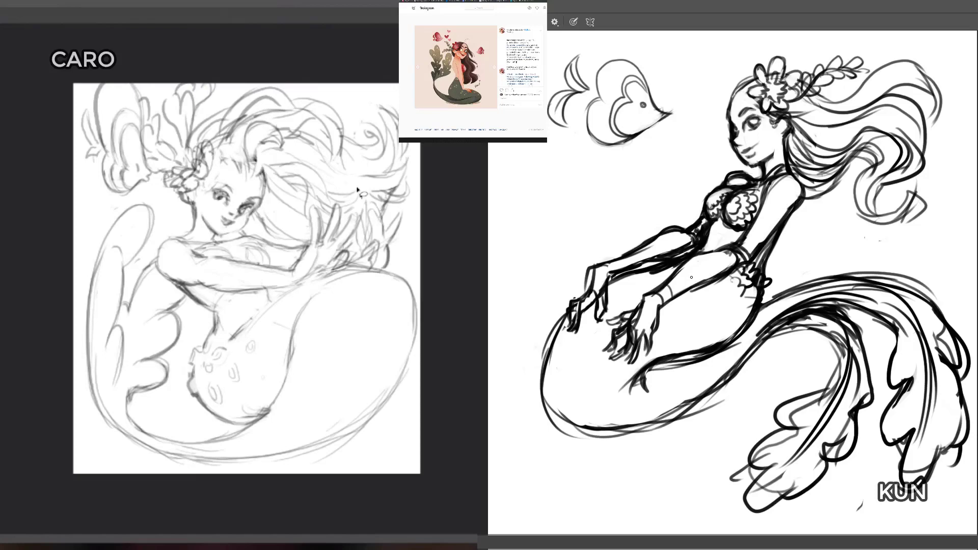
pyautogui.hotkey('ctrl', 'shift', 'h')
pyautogui.hotkey('ctrl', 'shift', 'h')
pyautogui.hotkey('ctrl', 'shift', 'h')
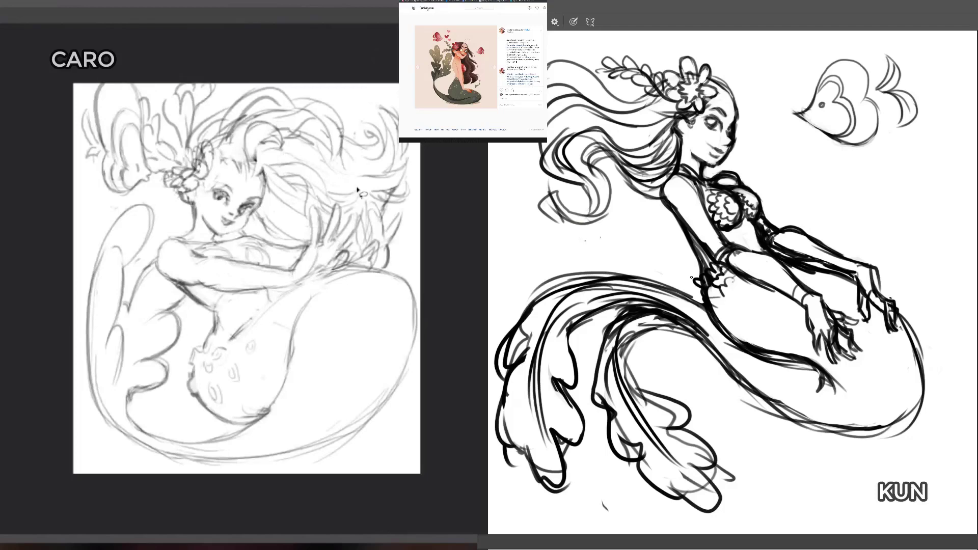
pyautogui.hotkey('ctrl', 'shift', 'h')
pyautogui.hotkey('ctrl', 'shift', 'h')
pyautogui.hotkey('ctrl', 'shift', 'h')
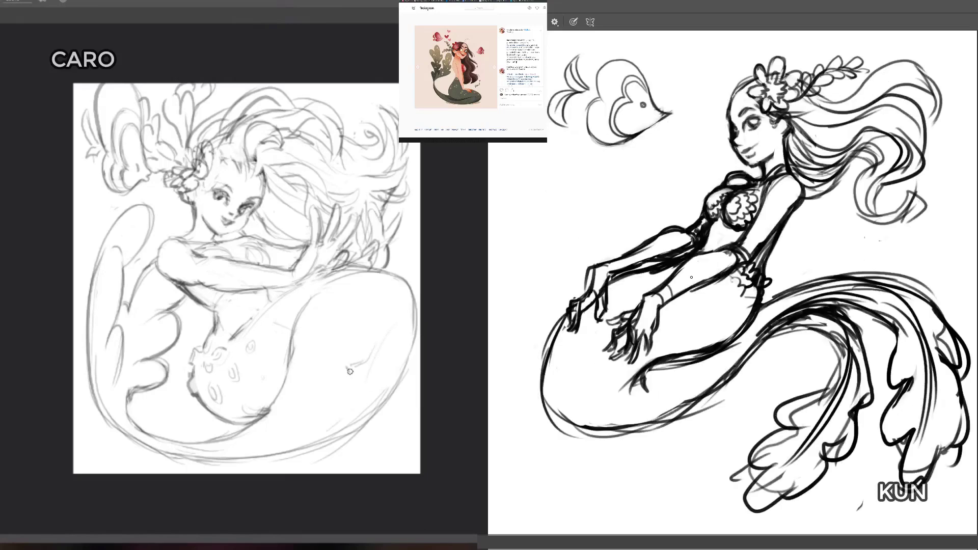
# Step: Rough in the rounded body of a small fish overlapping the outer curve of the light figure's tail
pyautogui.moveTo(354, 380)
pyautogui.mouseDown()
pyautogui.moveTo(376, 424)
pyautogui.moveTo(407, 340)
pyautogui.moveTo(360, 371)
pyautogui.mouseUp()
pyautogui.moveTo(407, 322)
pyautogui.mouseDown()
pyautogui.moveTo(410, 362)
pyautogui.moveTo(417, 333)
pyautogui.moveTo(350, 371)
pyautogui.mouseUp()
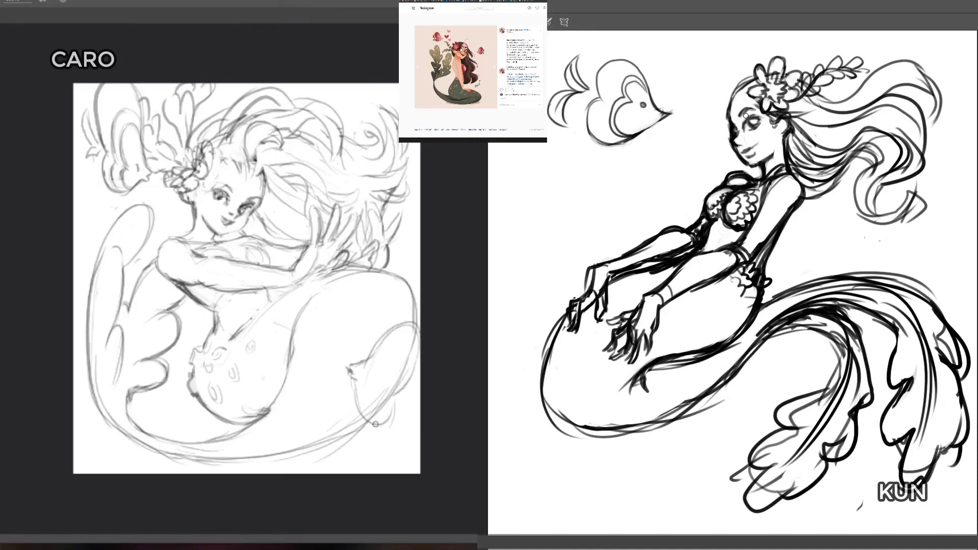
pyautogui.moveTo(355, 404)
pyautogui.mouseDown()
pyautogui.moveTo(387, 416)
pyautogui.moveTo(393, 403)
pyautogui.moveTo(382, 417)
pyautogui.moveTo(376, 400)
pyautogui.mouseUp()
pyautogui.press('b')
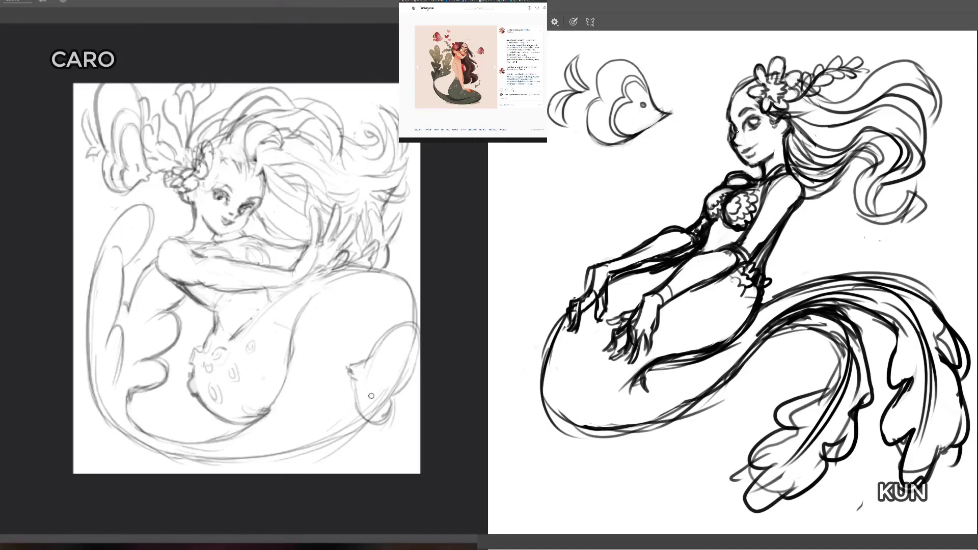
pyautogui.press('e')
pyautogui.moveTo(374, 413)
pyautogui.mouseDown()
pyautogui.moveTo(404, 373)
pyautogui.moveTo(396, 388)
pyautogui.moveTo(373, 364)
pyautogui.moveTo(402, 344)
pyautogui.moveTo(364, 353)
pyautogui.moveTo(405, 328)
pyautogui.mouseUp()
# Step: Shape the fish beside the light figure's tail with heart-like lobes, a pointed mouth, inner contours and small tail fins
pyautogui.press('b')
pyautogui.moveTo(357, 364)
pyautogui.mouseDown()
pyautogui.moveTo(383, 342)
pyautogui.moveTo(420, 352)
pyautogui.moveTo(409, 330)
pyautogui.moveTo(405, 383)
pyautogui.moveTo(386, 397)
pyautogui.mouseUp()
pyautogui.moveTo(420, 358)
pyautogui.mouseDown()
pyautogui.moveTo(390, 401)
pyautogui.moveTo(358, 401)
pyautogui.mouseUp()
pyautogui.moveTo(357, 386); pyautogui.dragTo(358, 403)
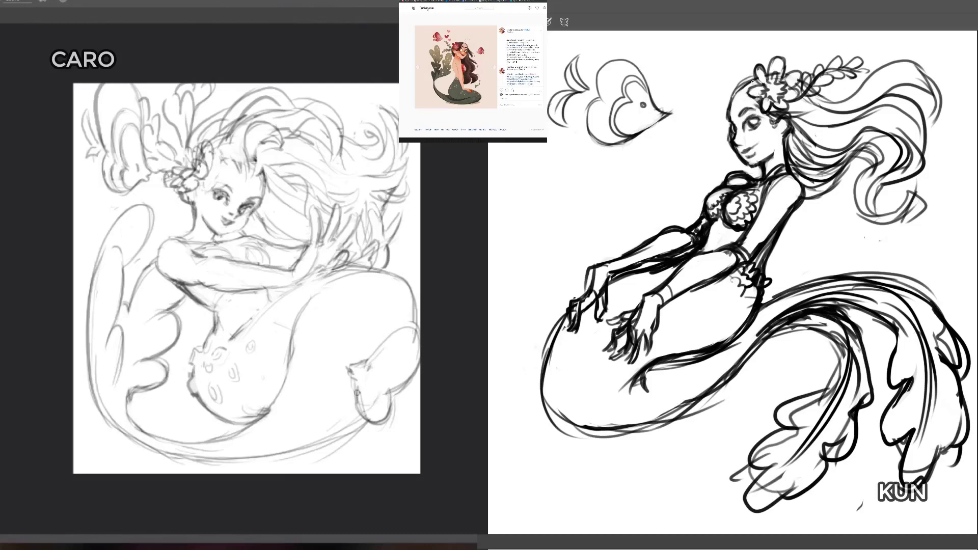
pyautogui.moveTo(357, 393)
pyautogui.mouseDown()
pyautogui.moveTo(383, 371)
pyautogui.moveTo(363, 404)
pyautogui.moveTo(392, 382)
pyautogui.moveTo(403, 336)
pyautogui.moveTo(385, 375)
pyautogui.moveTo(397, 342)
pyautogui.moveTo(378, 347)
pyautogui.moveTo(407, 355)
pyautogui.moveTo(375, 388)
pyautogui.moveTo(357, 401)
pyautogui.moveTo(349, 372)
pyautogui.mouseUp()
pyautogui.moveTo(398, 405)
pyautogui.mouseDown()
pyautogui.moveTo(406, 414)
pyautogui.moveTo(406, 424)
pyautogui.moveTo(399, 403)
pyautogui.moveTo(415, 408)
pyautogui.moveTo(413, 387)
pyautogui.mouseUp()
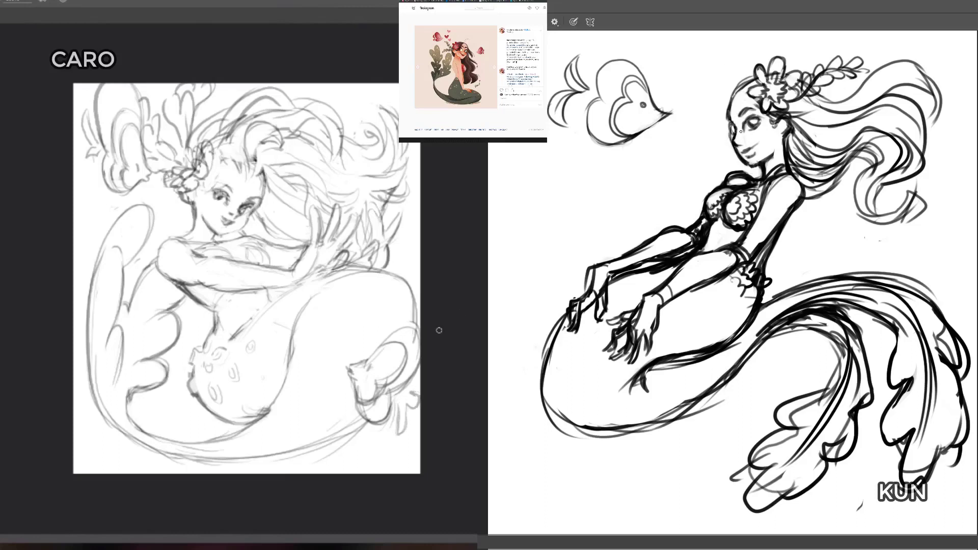
# Step: Scale the whole light sketch down slightly and position it with a margin inside the canvas
pyautogui.hotkey('ctrl', 't')
pyautogui.moveTo(420, 83); pyautogui.dragTo(407, 99)
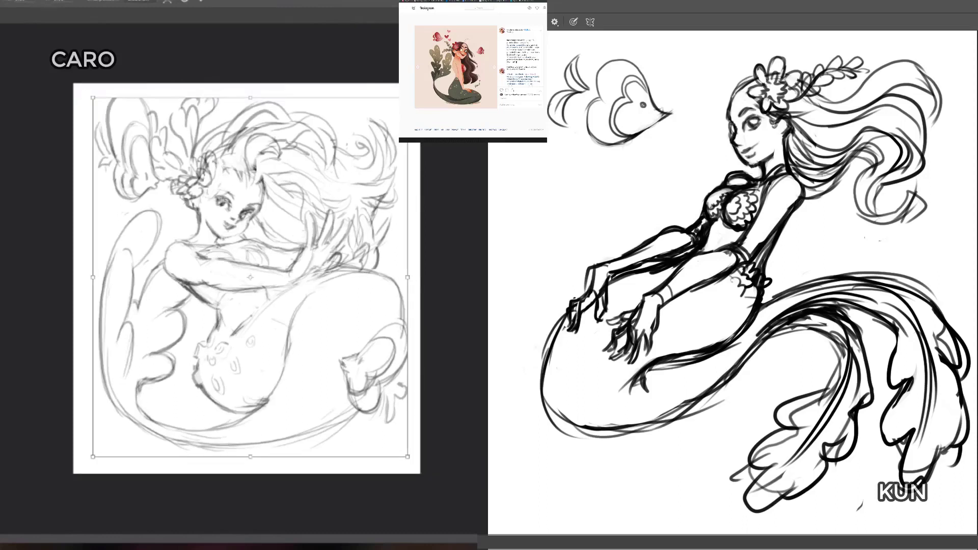
pyautogui.moveTo(403, 173); pyautogui.dragTo(399, 174)
pyautogui.press('Return')
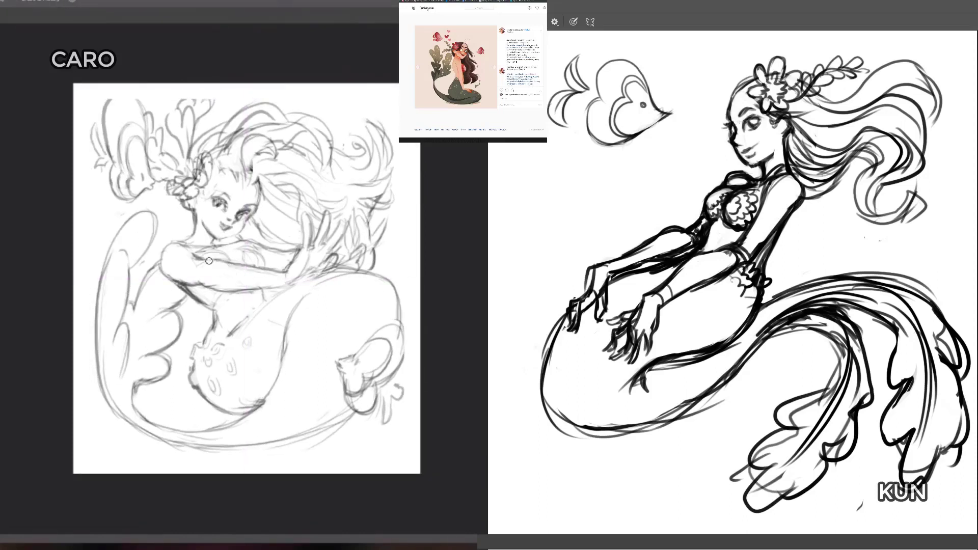
# Step: Clean up the light figure's near arm and redraw its shoulder and upper-arm contour
pyautogui.moveTo(203, 265); pyautogui.dragTo(264, 270)
pyautogui.moveTo(212, 287); pyautogui.dragTo(304, 286)
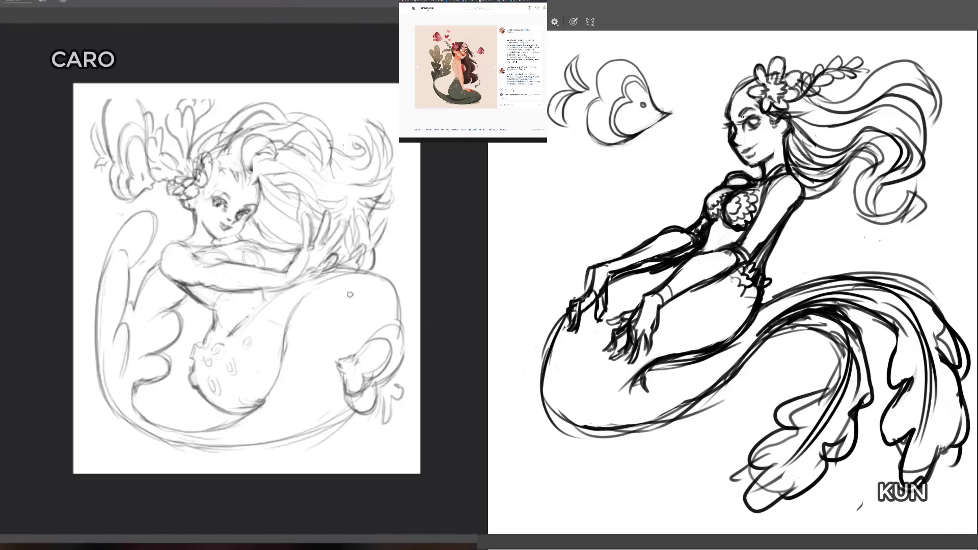
pyautogui.press('e')
pyautogui.moveTo(193, 254); pyautogui.dragTo(210, 264)
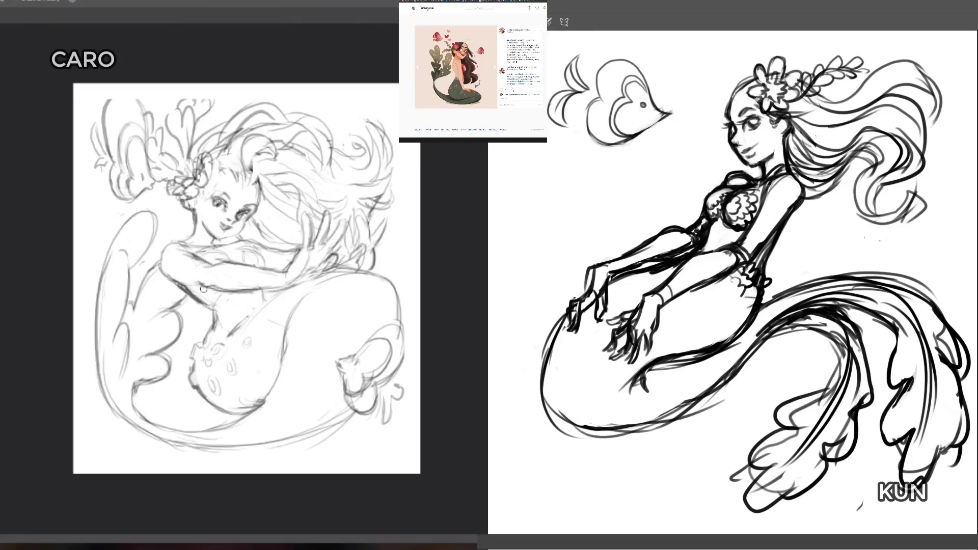
pyautogui.moveTo(170, 280); pyautogui.dragTo(209, 284)
pyautogui.press('b')
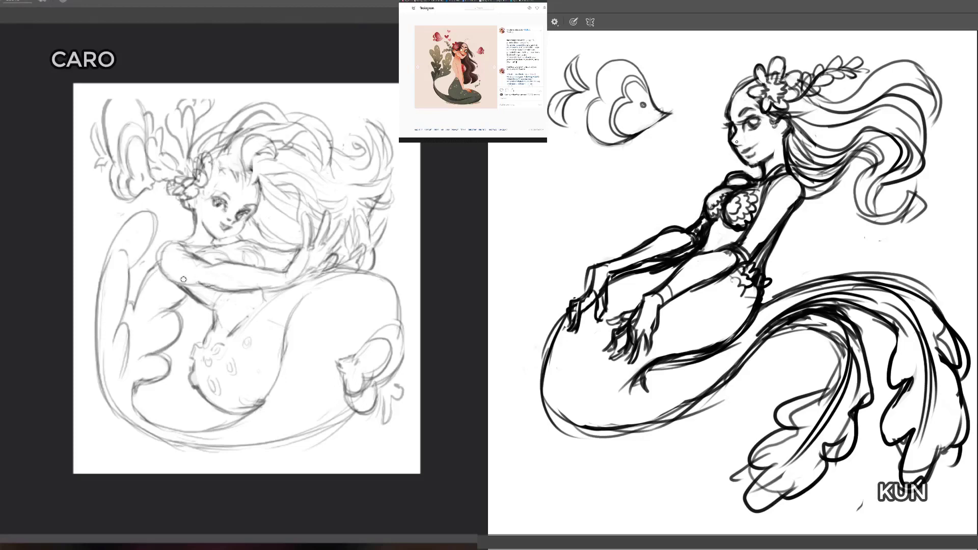
pyautogui.moveTo(156, 268)
pyautogui.mouseDown()
pyautogui.moveTo(175, 242)
pyautogui.moveTo(198, 233)
pyautogui.moveTo(255, 244)
pyautogui.moveTo(279, 270)
pyautogui.moveTo(237, 252)
pyautogui.mouseUp()
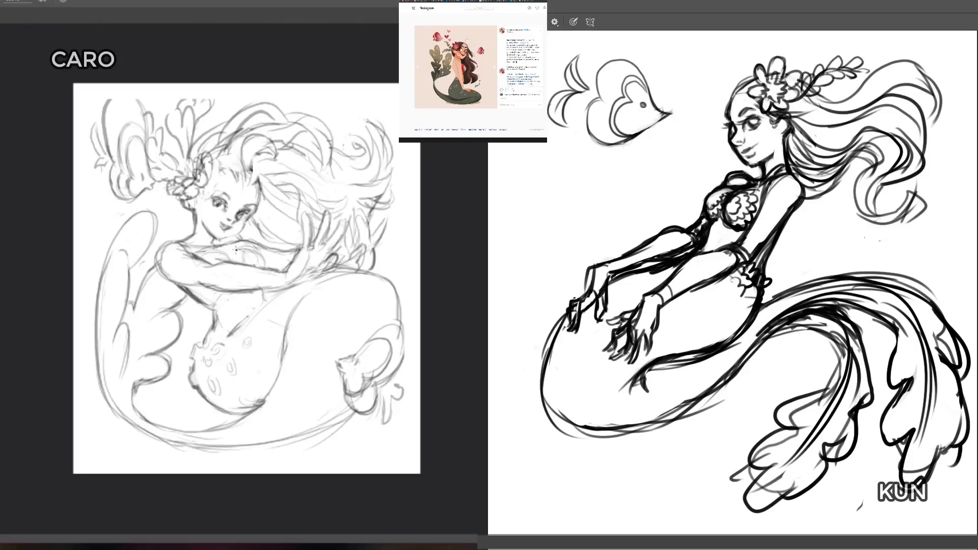
# Step: Erase rough lines beneath the light figure's near arm and rework the side of her torso down to the waist
pyautogui.press('e')
pyautogui.press('b')
pyautogui.press('e')
pyautogui.moveTo(192, 301)
pyautogui.mouseDown()
pyautogui.moveTo(215, 314)
pyautogui.moveTo(261, 298)
pyautogui.moveTo(189, 288)
pyautogui.mouseUp()
pyautogui.press('b')
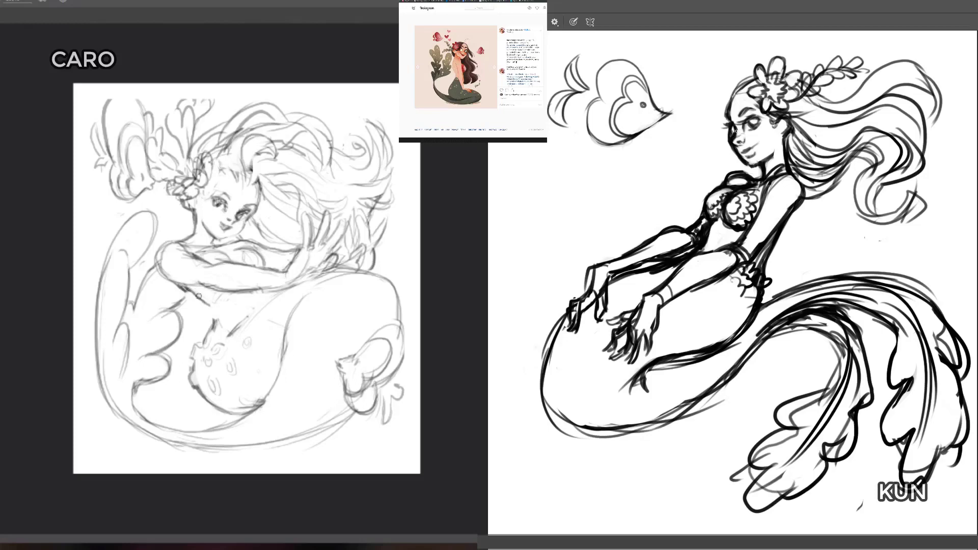
pyautogui.moveTo(191, 294)
pyautogui.mouseDown()
pyautogui.moveTo(209, 309)
pyautogui.moveTo(192, 297)
pyautogui.moveTo(218, 303)
pyautogui.moveTo(201, 298)
pyautogui.moveTo(216, 308)
pyautogui.moveTo(213, 328)
pyautogui.mouseUp()
pyautogui.press('e')
pyautogui.press('b')
pyautogui.hotkey('ctrl', 'z')
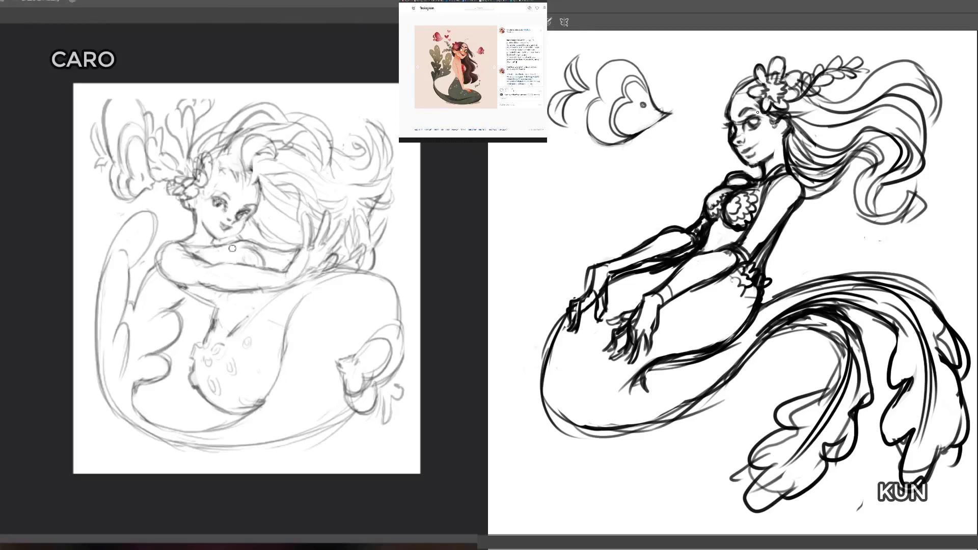
# Step: Rework the light figure's chest contour above the forearm and erase stray marks around it
pyautogui.moveTo(229, 247)
pyautogui.mouseDown()
pyautogui.moveTo(257, 248)
pyautogui.moveTo(269, 261)
pyautogui.moveTo(258, 264)
pyautogui.moveTo(274, 270)
pyautogui.mouseUp()
pyautogui.press('b')
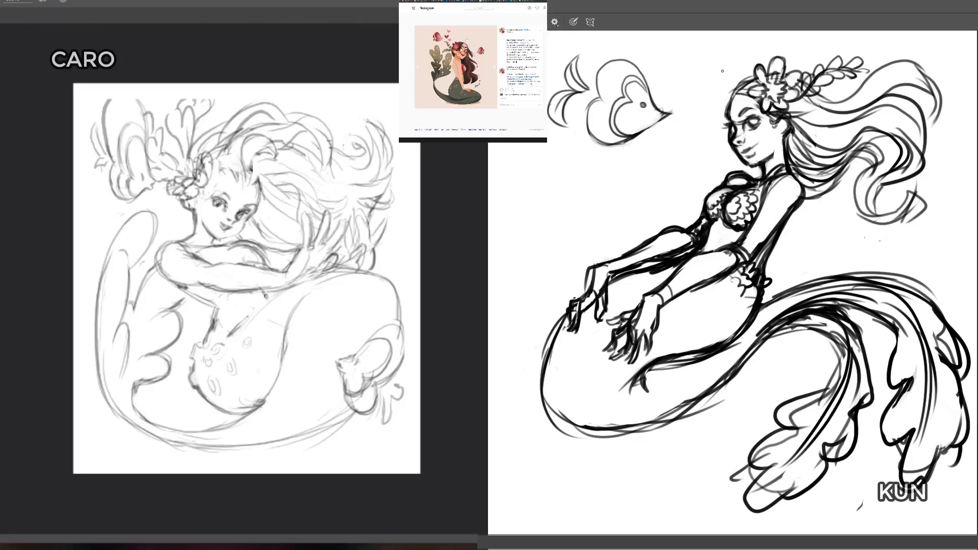
pyautogui.press('e')
pyautogui.moveTo(266, 296); pyautogui.dragTo(267, 298)
pyautogui.press('e')
pyautogui.moveTo(203, 249)
pyautogui.mouseDown()
pyautogui.moveTo(232, 257)
pyautogui.moveTo(204, 251)
pyautogui.mouseUp()
pyautogui.press('b')
# Step: Clean up the light figure's bust curve, and rework the far lash and face profile on the dark figure
pyautogui.moveTo(725, 124); pyautogui.dragTo(728, 128)
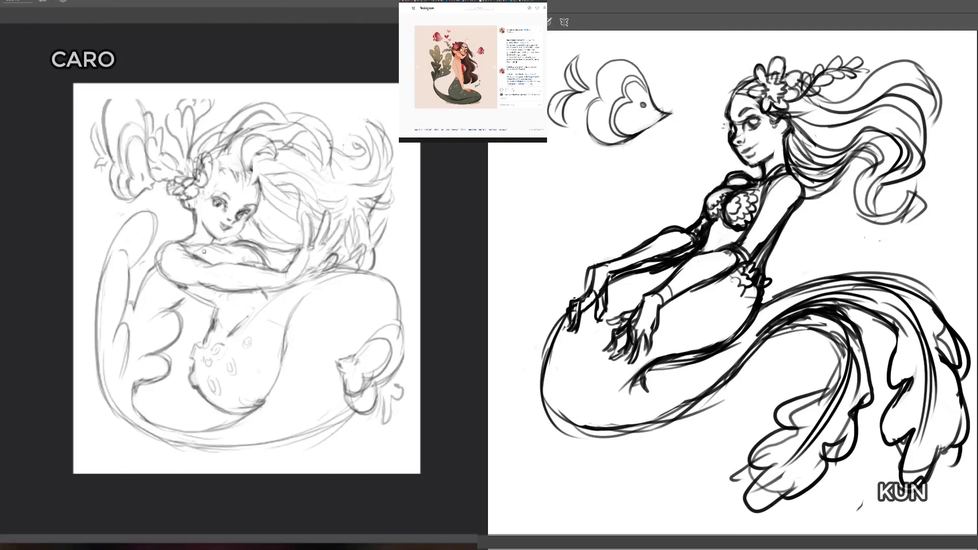
pyautogui.moveTo(217, 247); pyautogui.dragTo(232, 250)
pyautogui.moveTo(728, 128); pyautogui.dragTo(730, 122)
pyautogui.press('e')
pyautogui.moveTo(261, 252)
pyautogui.mouseDown()
pyautogui.moveTo(235, 243)
pyautogui.moveTo(270, 258)
pyautogui.mouseUp()
pyautogui.press('b')
pyautogui.moveTo(728, 120); pyautogui.dragTo(730, 108)
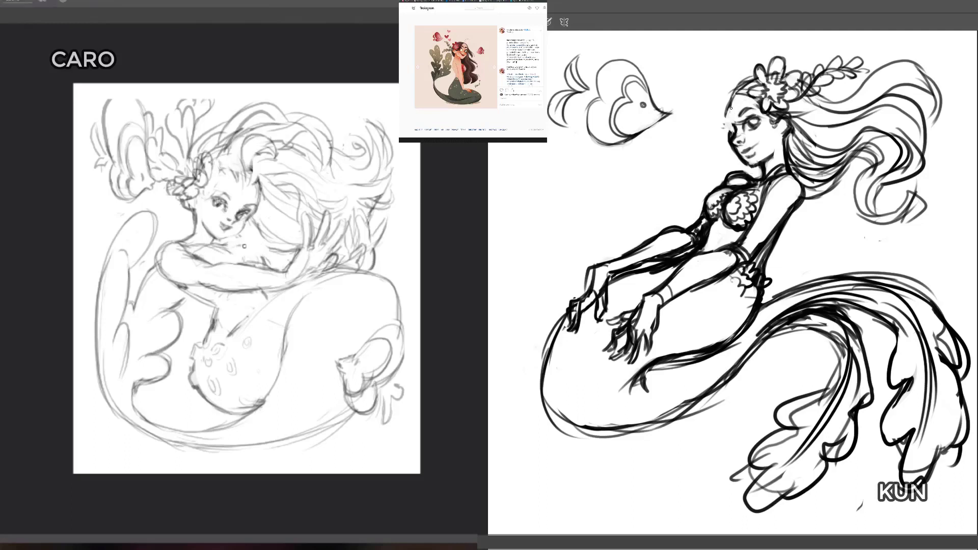
pyautogui.moveTo(244, 246); pyautogui.dragTo(268, 267)
pyautogui.moveTo(731, 108); pyautogui.dragTo(732, 101)
pyautogui.moveTo(269, 267); pyautogui.dragTo(231, 246)
pyautogui.moveTo(732, 101); pyautogui.dragTo(732, 151)
# Step: Select the light figure's lower body, tail and nearby fish, shift them slightly down from the arms, and clear the selection
pyautogui.press('b')
pyautogui.moveTo(373, 233); pyautogui.dragTo(367, 246)
pyautogui.moveTo(206, 321)
pyautogui.mouseDown()
pyautogui.moveTo(310, 282)
pyautogui.moveTo(376, 267)
pyautogui.moveTo(399, 274)
pyautogui.moveTo(421, 305)
pyautogui.moveTo(416, 387)
pyautogui.moveTo(375, 471)
pyautogui.moveTo(80, 383)
pyautogui.moveTo(91, 252)
pyautogui.moveTo(136, 205)
pyautogui.moveTo(165, 207)
pyautogui.moveTo(153, 258)
pyautogui.moveTo(204, 316)
pyautogui.mouseUp()
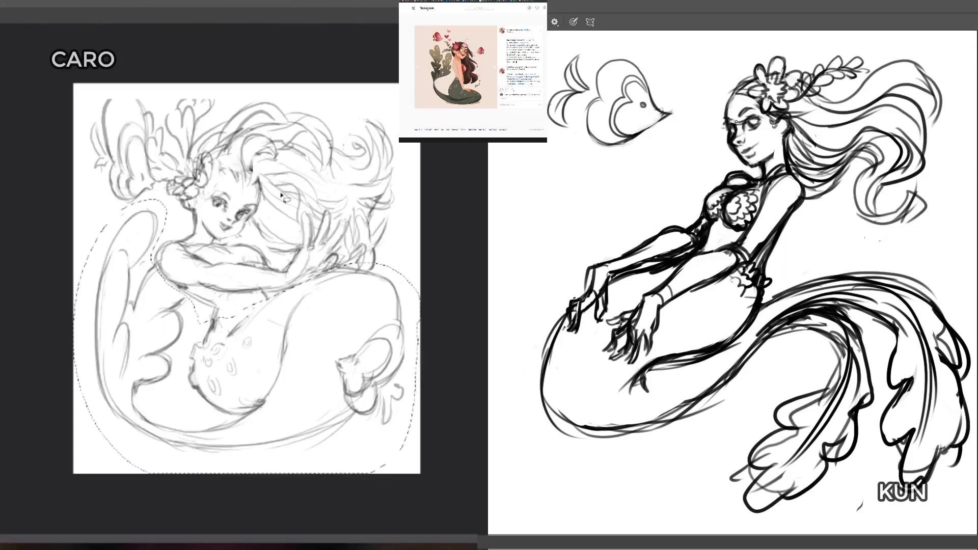
pyautogui.hotkey('ctrl', 't')
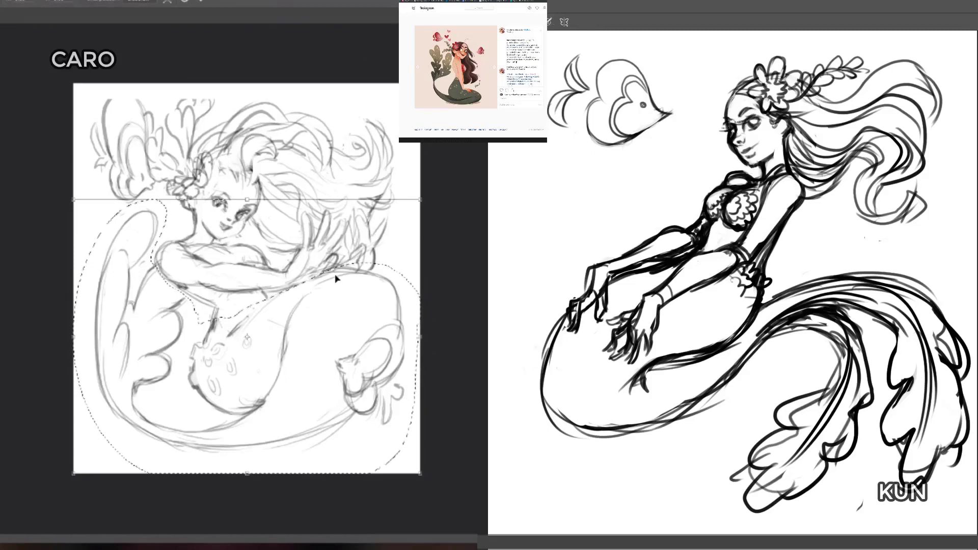
pyautogui.moveTo(340, 284); pyautogui.dragTo(338, 288)
pyautogui.press('Return')
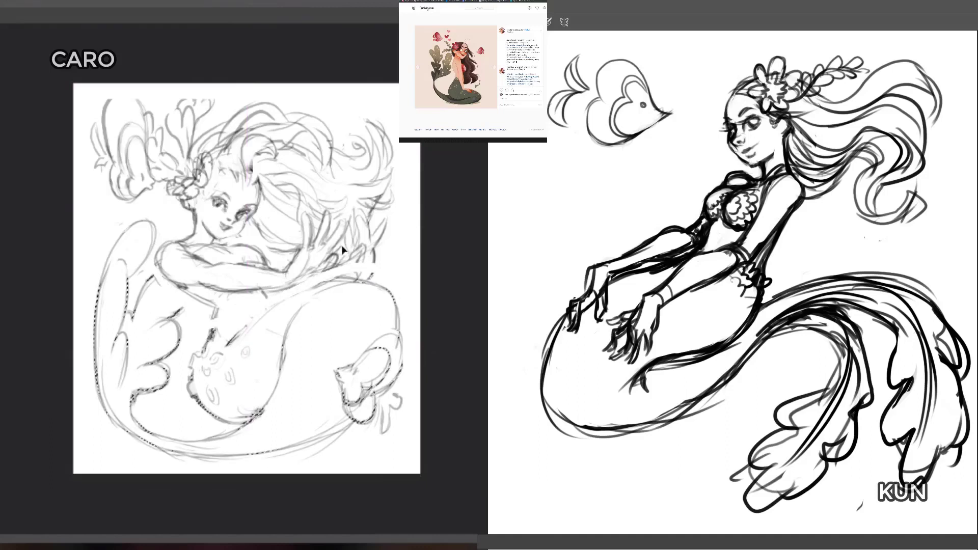
pyautogui.hotkey('ctrl', 'd')
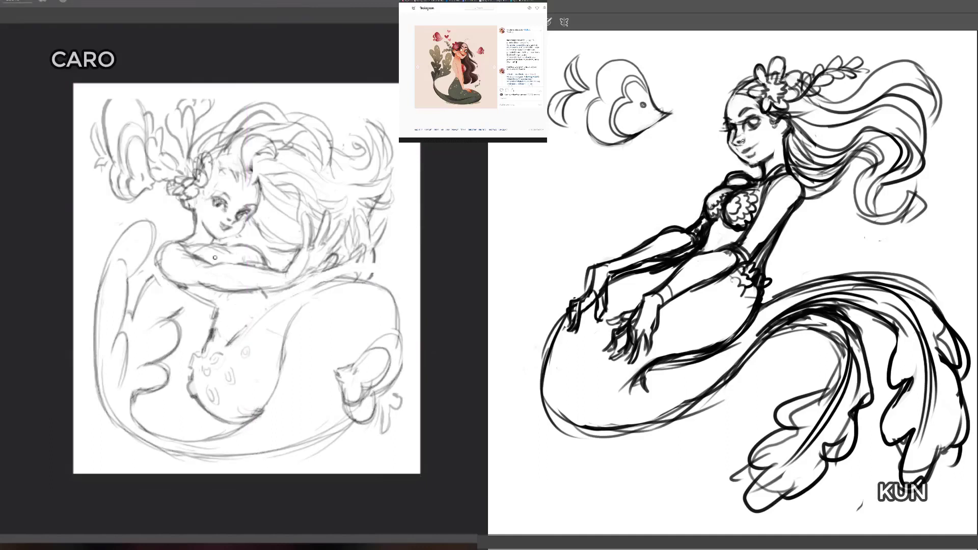
# Step: Mirror the dark figure's canvas horizontally and refine the far eye, lashes and brow along the face edge
pyautogui.press('b')
pyautogui.press('m')
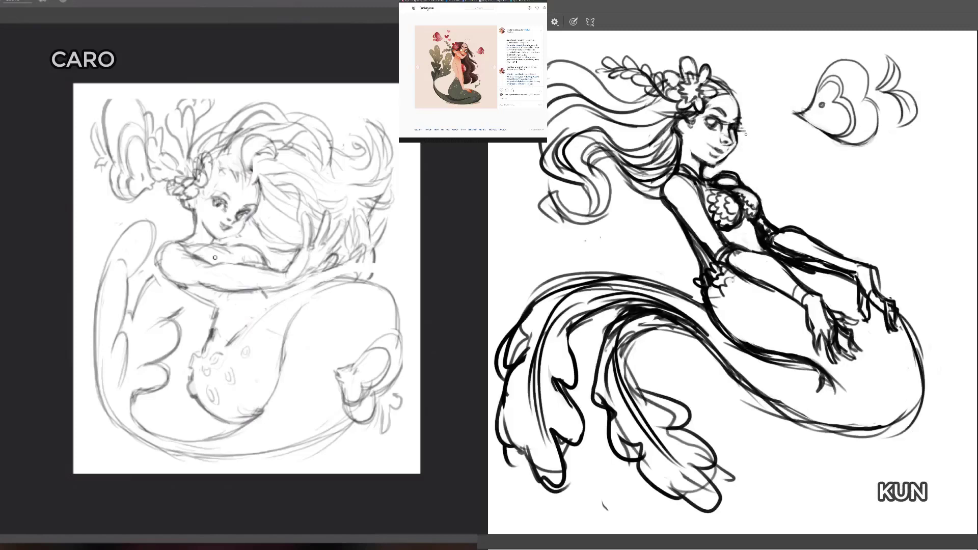
pyautogui.press('e')
pyautogui.press('b')
pyautogui.moveTo(735, 134); pyautogui.dragTo(735, 139)
pyautogui.press('e')
pyautogui.press('b')
pyautogui.moveTo(739, 123); pyautogui.dragTo(739, 116)
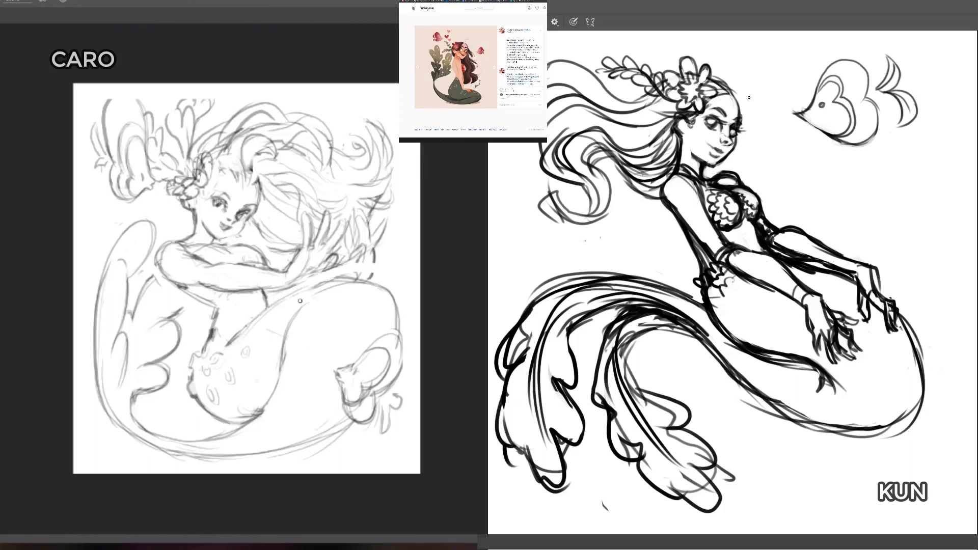
# Step: Redraw the top contour of the light figure's tail beneath the hand and add loose hair strands beyond it
pyautogui.moveTo(301, 295); pyautogui.dragTo(387, 289)
pyautogui.moveTo(388, 231); pyautogui.dragTo(409, 212)
pyautogui.moveTo(298, 282)
pyautogui.mouseDown()
pyautogui.moveTo(321, 283)
pyautogui.moveTo(320, 268)
pyautogui.mouseUp()
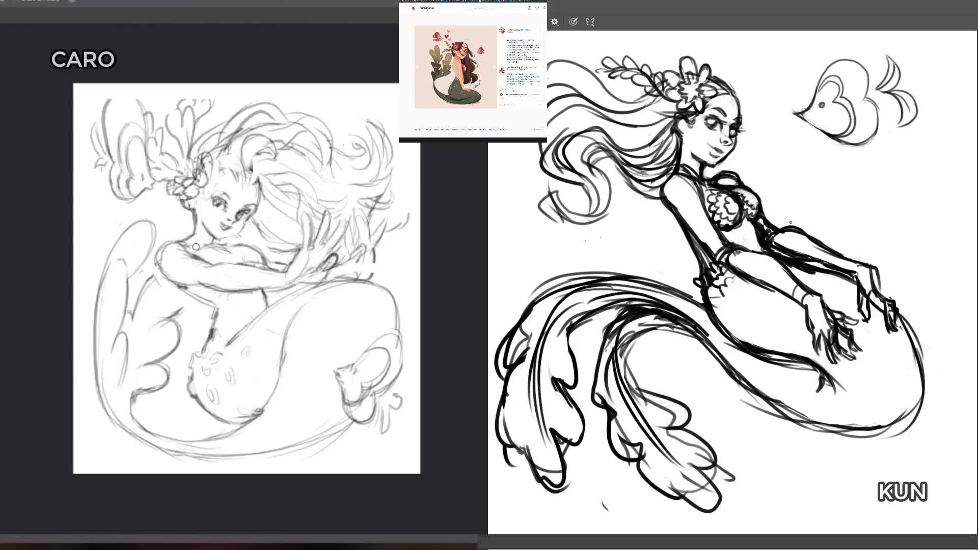
# Step: Erase the stray lines along the dark figure's back and clean up the light figure's shoulder line below the neck
pyautogui.press('e')
pyautogui.moveTo(684, 233)
pyautogui.mouseDown()
pyautogui.moveTo(700, 270)
pyautogui.moveTo(698, 253)
pyautogui.moveTo(707, 269)
pyautogui.moveTo(789, 230)
pyautogui.moveTo(701, 257)
pyautogui.mouseUp()
pyautogui.press('e')
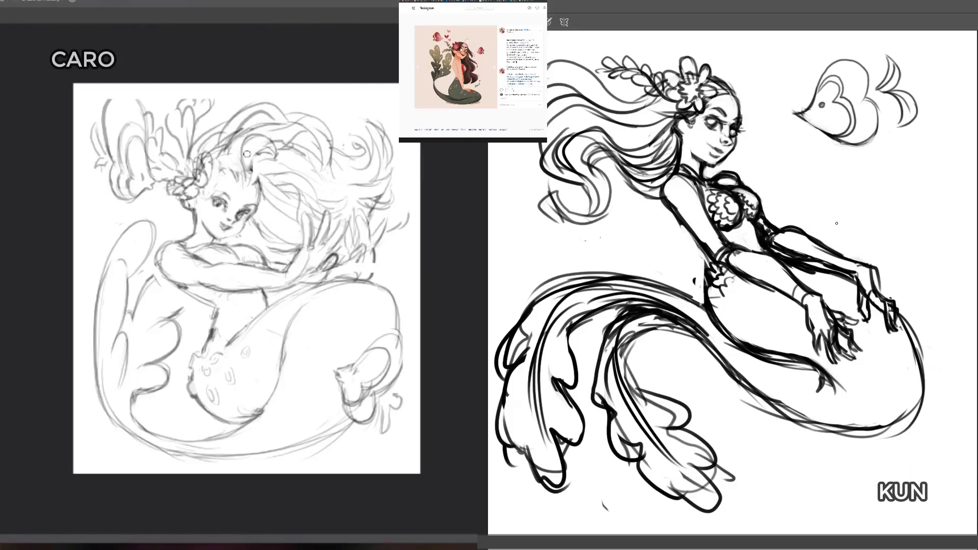
pyautogui.moveTo(201, 246)
pyautogui.mouseDown()
pyautogui.moveTo(193, 248)
pyautogui.moveTo(259, 249)
pyautogui.moveTo(173, 247)
pyautogui.moveTo(187, 249)
pyautogui.mouseUp()
pyautogui.press('b')
pyautogui.press('e')
pyautogui.press('b')
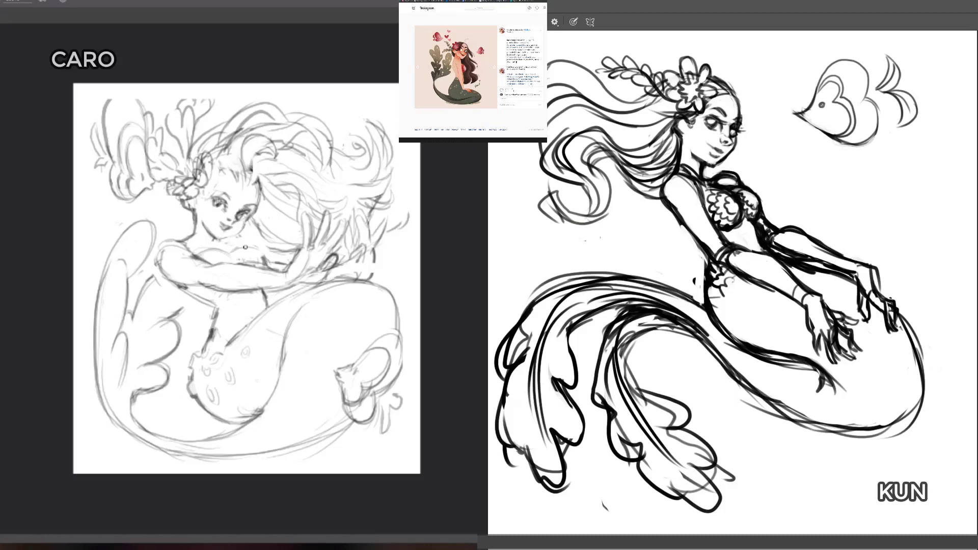
# Step: Refine the light figure's neckline above the bust and erase the stray mark behind the dark figure's hip
pyautogui.moveTo(220, 249); pyautogui.dragTo(239, 263)
pyautogui.moveTo(209, 250); pyautogui.dragTo(237, 260)
pyautogui.press('e')
pyautogui.moveTo(695, 284); pyautogui.dragTo(696, 278)
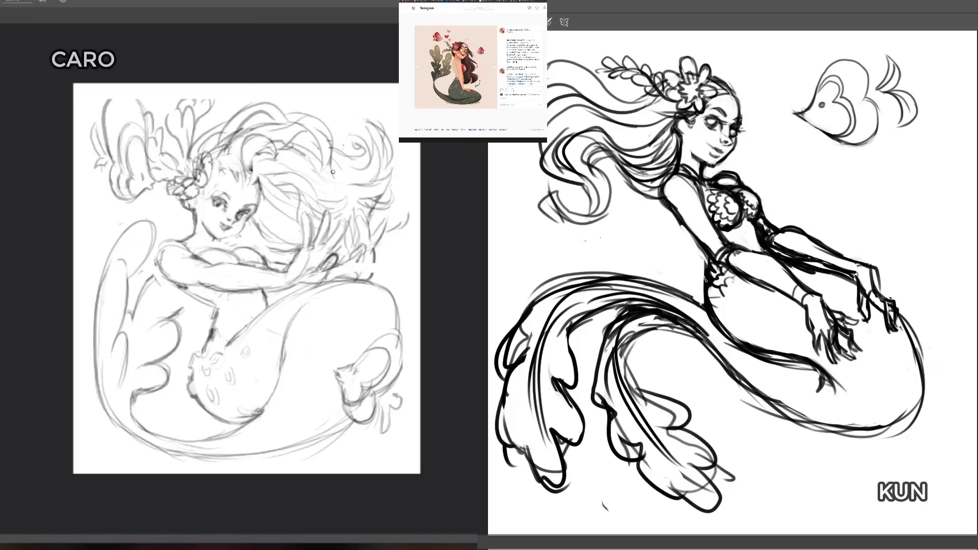
# Step: Redraw the dark figure's near shoulder and clean up the overlapping lines along the upper arm
pyautogui.press('b')
pyautogui.moveTo(290, 94)
pyautogui.mouseDown()
pyautogui.moveTo(321, 91)
pyautogui.moveTo(428, 204)
pyautogui.moveTo(402, 273)
pyautogui.moveTo(388, 257)
pyautogui.moveTo(385, 222)
pyautogui.moveTo(372, 233)
pyautogui.moveTo(362, 214)
pyautogui.moveTo(334, 231)
pyautogui.mouseUp()
pyautogui.moveTo(671, 174); pyautogui.dragTo(656, 201)
pyautogui.moveTo(335, 230)
pyautogui.mouseDown()
pyautogui.moveTo(325, 211)
pyautogui.moveTo(316, 235)
pyautogui.moveTo(301, 222)
pyautogui.moveTo(293, 253)
pyautogui.moveTo(244, 244)
pyautogui.mouseUp()
pyautogui.press('e')
pyautogui.press(']')
pyautogui.press(']')
pyautogui.moveTo(668, 179); pyautogui.dragTo(670, 202)
pyautogui.moveTo(244, 245); pyautogui.dragTo(209, 248)
pyautogui.moveTo(666, 181); pyautogui.dragTo(684, 219)
# Step: Select the light figure's head, hair and upper fish, tilt them slightly counter-clockwise and shift them toward the canvas's left edge
pyautogui.moveTo(209, 247)
pyautogui.mouseDown()
pyautogui.moveTo(92, 205)
pyautogui.moveTo(387, 102)
pyautogui.mouseUp()
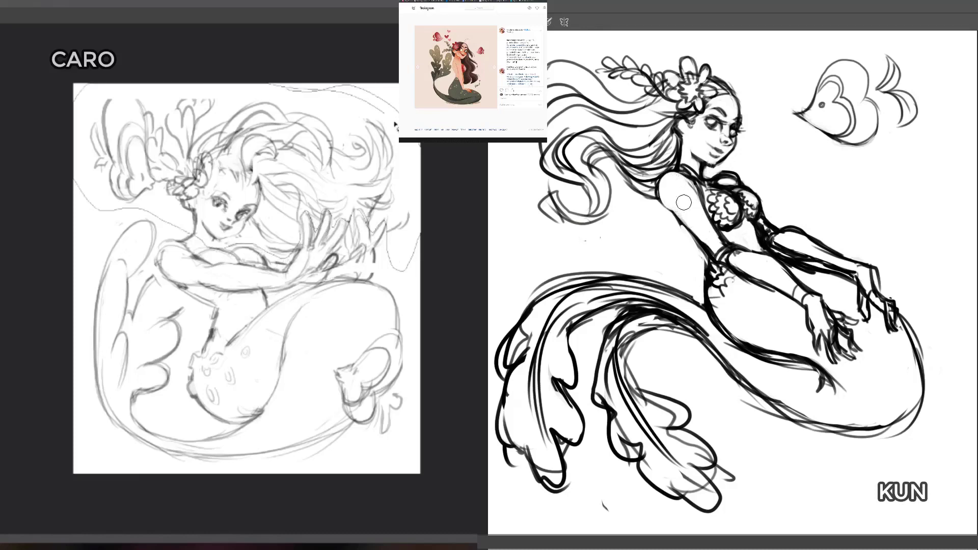
pyautogui.press('b')
pyautogui.moveTo(360, 184); pyautogui.dragTo(356, 176)
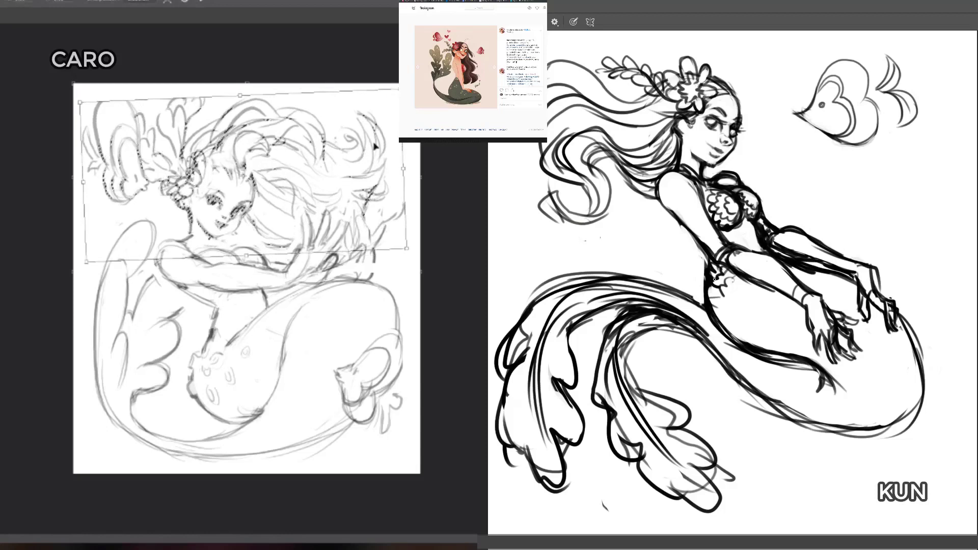
pyautogui.moveTo(376, 145); pyautogui.dragTo(367, 148)
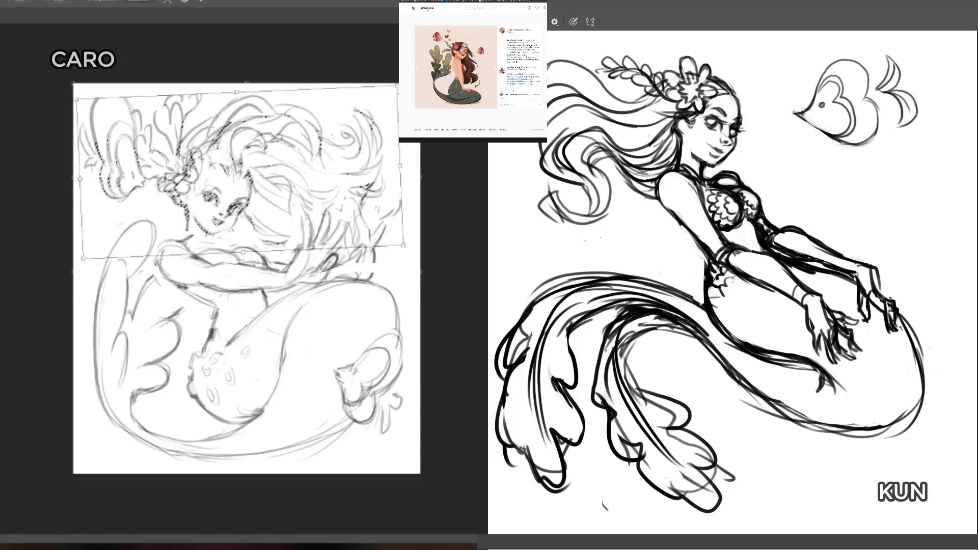
pyautogui.press('Return')
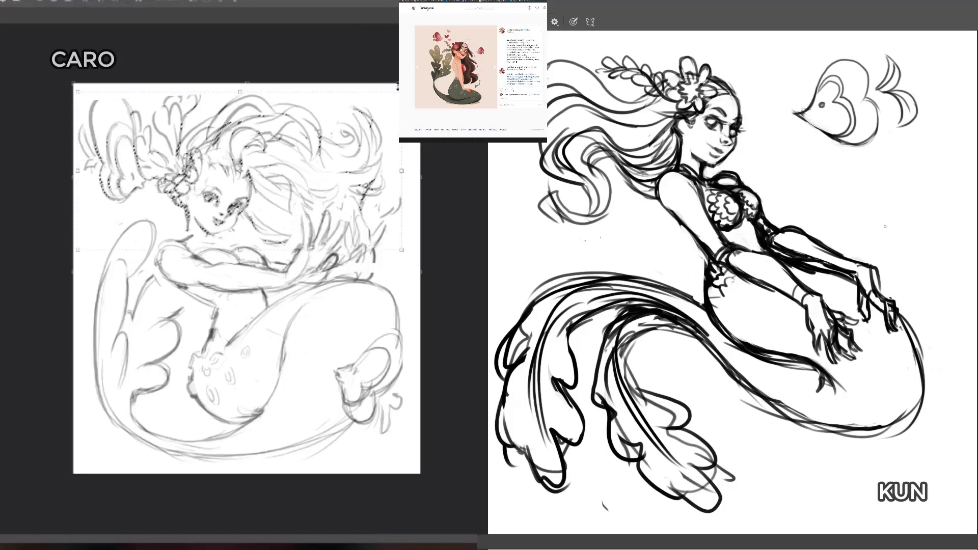
# Step: Clean up the dark figure's forearm lines, clear the light canvas's selection, and rework the light figure's neck-to-shoulder line
pyautogui.press('e')
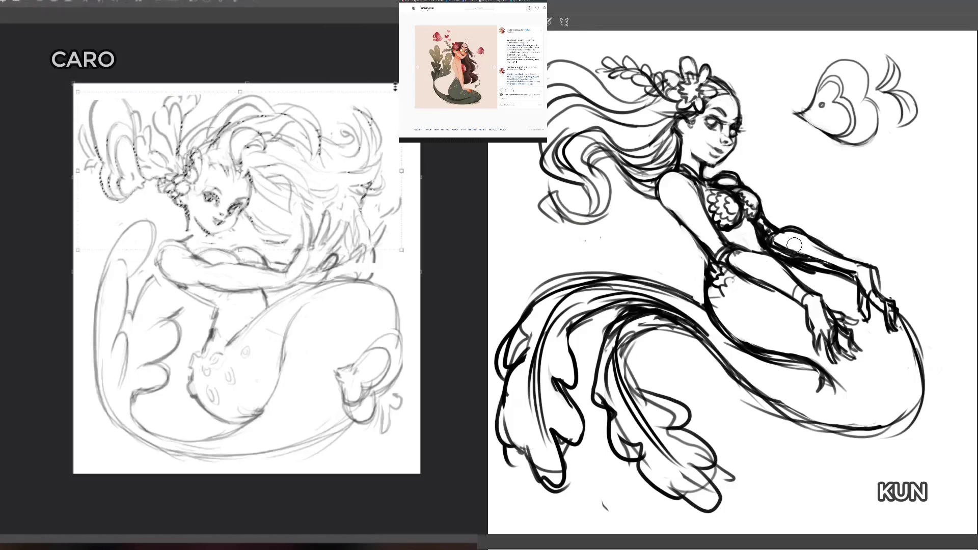
pyautogui.moveTo(782, 237); pyautogui.dragTo(835, 257)
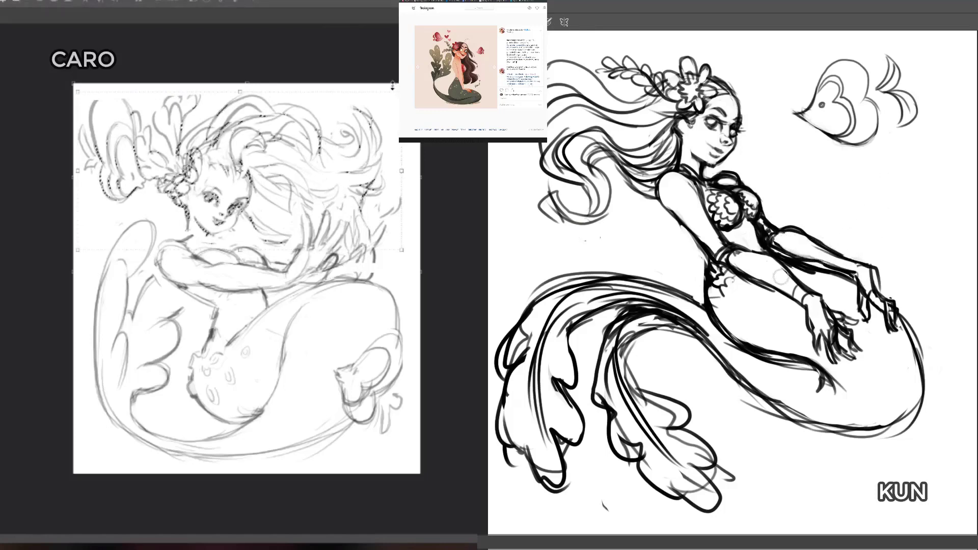
pyautogui.moveTo(771, 271)
pyautogui.mouseDown()
pyautogui.moveTo(750, 259)
pyautogui.moveTo(762, 275)
pyautogui.moveTo(765, 257)
pyautogui.moveTo(781, 266)
pyautogui.mouseUp()
pyautogui.hotkey('ctrl', 'd')
pyautogui.press('b')
pyautogui.press('e')
pyautogui.moveTo(721, 265); pyautogui.dragTo(740, 281)
pyautogui.moveTo(193, 234); pyautogui.dragTo(156, 270)
pyautogui.press('e')
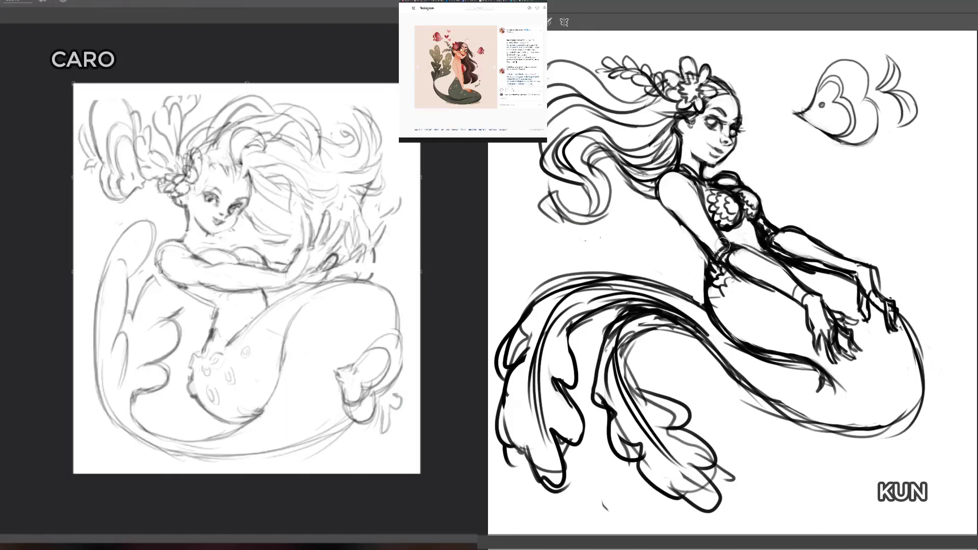
# Step: Erase the armband at the dark figure's elbow, redraw the forearm contour, and touch up the light figure's neck
pyautogui.moveTo(739, 250)
pyautogui.mouseDown()
pyautogui.moveTo(727, 258)
pyautogui.moveTo(758, 263)
pyautogui.moveTo(754, 251)
pyautogui.mouseUp()
pyautogui.press('b')
pyautogui.press('e')
pyautogui.moveTo(213, 244); pyautogui.dragTo(204, 238)
pyautogui.moveTo(723, 239); pyautogui.dragTo(742, 249)
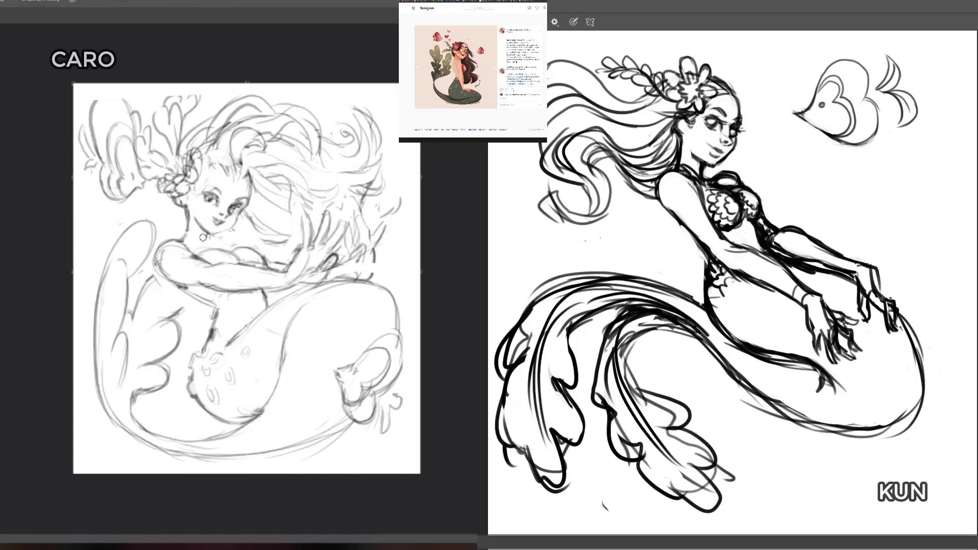
pyautogui.moveTo(204, 237); pyautogui.dragTo(208, 240)
pyautogui.moveTo(723, 233); pyautogui.dragTo(739, 249)
pyautogui.moveTo(207, 239); pyautogui.dragTo(205, 236)
pyautogui.moveTo(729, 250)
pyautogui.mouseDown()
pyautogui.moveTo(758, 254)
pyautogui.moveTo(732, 250)
pyautogui.moveTo(729, 270)
pyautogui.moveTo(742, 261)
pyautogui.moveTo(771, 284)
pyautogui.mouseUp()
pyautogui.press('e')
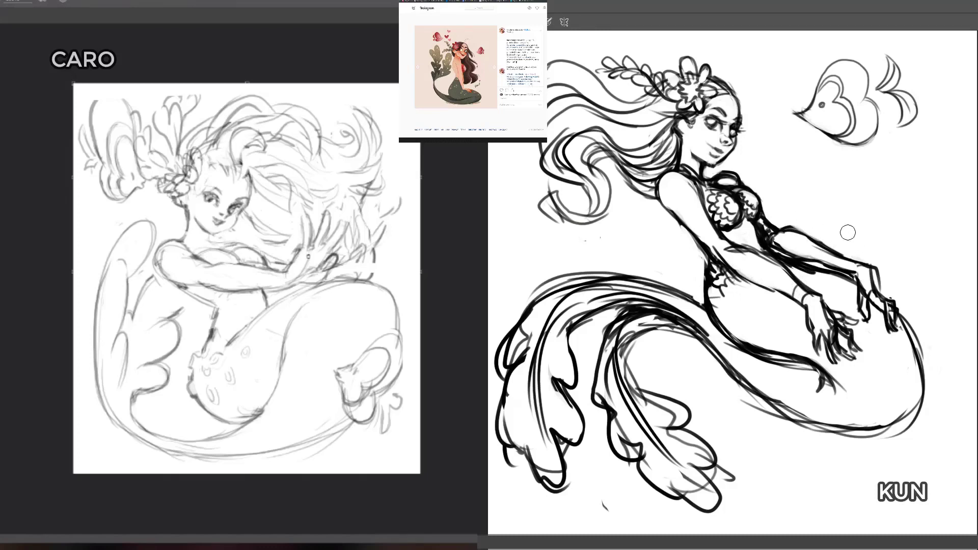
# Step: Refine the light figure's far hand and fingers, and erase lines on the dark figure's hip below the waist
pyautogui.moveTo(374, 256); pyautogui.dragTo(374, 279)
pyautogui.press('e')
pyautogui.press('b')
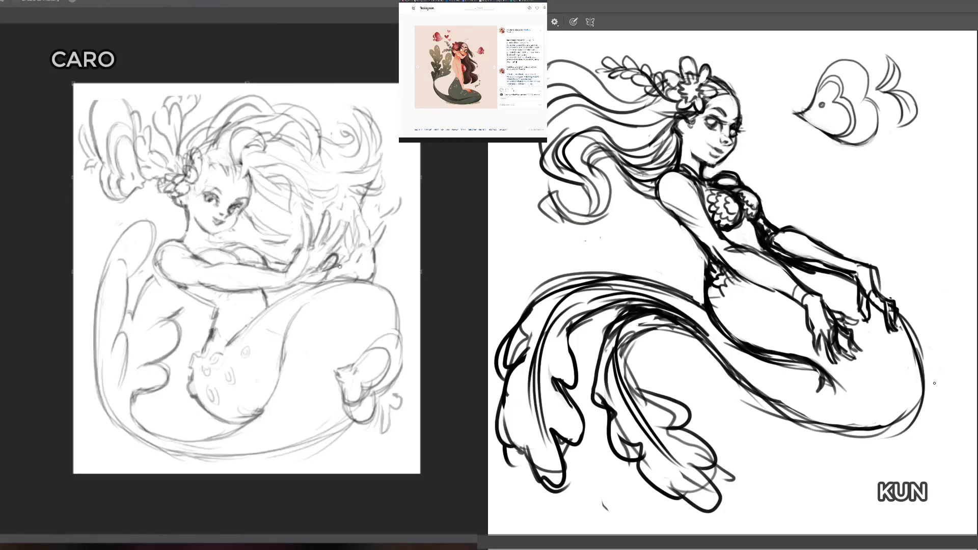
pyautogui.moveTo(330, 263); pyautogui.dragTo(326, 268)
pyautogui.moveTo(734, 289)
pyautogui.mouseDown()
pyautogui.moveTo(742, 303)
pyautogui.moveTo(731, 308)
pyautogui.moveTo(701, 298)
pyautogui.moveTo(715, 299)
pyautogui.moveTo(708, 288)
pyautogui.moveTo(705, 297)
pyautogui.moveTo(728, 303)
pyautogui.moveTo(715, 311)
pyautogui.moveTo(723, 303)
pyautogui.mouseUp()
pyautogui.press('e')
pyautogui.press('b')
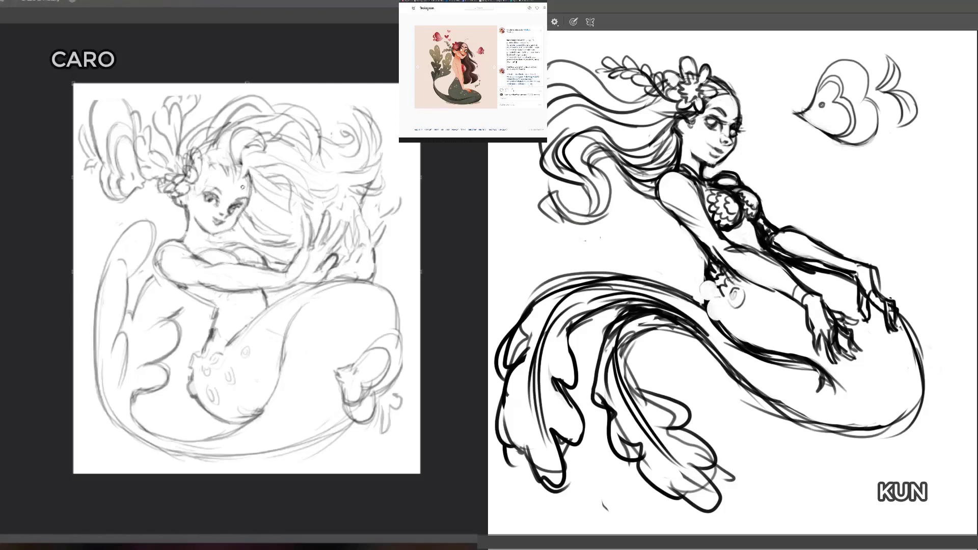
# Step: Draw a cluster of round scales on the dark figure's hip and refine the light figure's hairline beside the flower
pyautogui.moveTo(714, 301)
pyautogui.mouseDown()
pyautogui.moveTo(710, 314)
pyautogui.moveTo(705, 281)
pyautogui.moveTo(703, 297)
pyautogui.mouseUp()
pyautogui.press('b')
pyautogui.moveTo(210, 167); pyautogui.dragTo(200, 178)
pyautogui.moveTo(723, 295)
pyautogui.mouseDown()
pyautogui.moveTo(718, 287)
pyautogui.moveTo(713, 318)
pyautogui.mouseUp()
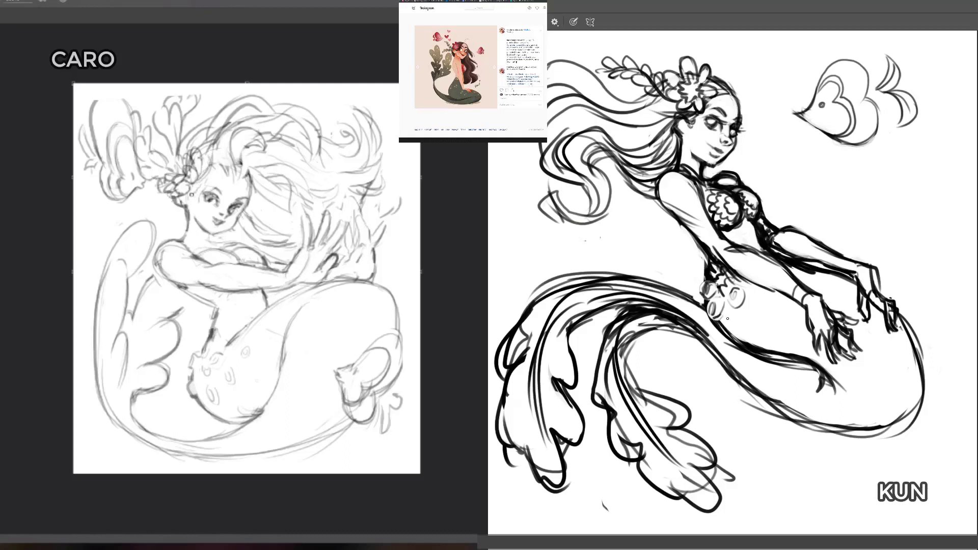
pyautogui.moveTo(192, 194); pyautogui.dragTo(202, 181)
pyautogui.press('e')
pyautogui.moveTo(735, 300)
pyautogui.mouseDown()
pyautogui.moveTo(737, 291)
pyautogui.moveTo(732, 335)
pyautogui.moveTo(733, 319)
pyautogui.mouseUp()
pyautogui.press('b')
# Step: Nudge the light figure's selected hands slightly away from the face, clear the selection, and reconnect the near forearm to the wrist
pyautogui.moveTo(389, 273)
pyautogui.mouseDown()
pyautogui.moveTo(388, 222)
pyautogui.moveTo(373, 228)
pyautogui.moveTo(354, 213)
pyautogui.moveTo(318, 224)
pyautogui.moveTo(303, 214)
pyautogui.moveTo(284, 277)
pyautogui.moveTo(291, 286)
pyautogui.moveTo(389, 275)
pyautogui.mouseUp()
pyautogui.press('v')
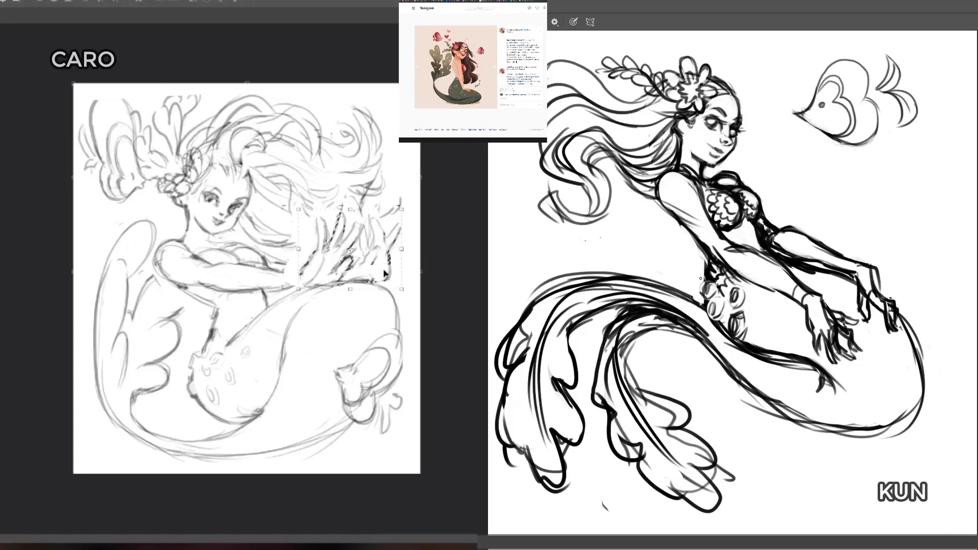
pyautogui.hotkey('ctrl', 'd')
pyautogui.press('b')
pyautogui.moveTo(262, 270); pyautogui.dragTo(300, 274)
# Step: Erase the outer edge of the dark figure's leftmost tail fin and redraw it wider with long curved lobes
pyautogui.press('e')
pyautogui.moveTo(524, 309); pyautogui.dragTo(509, 336)
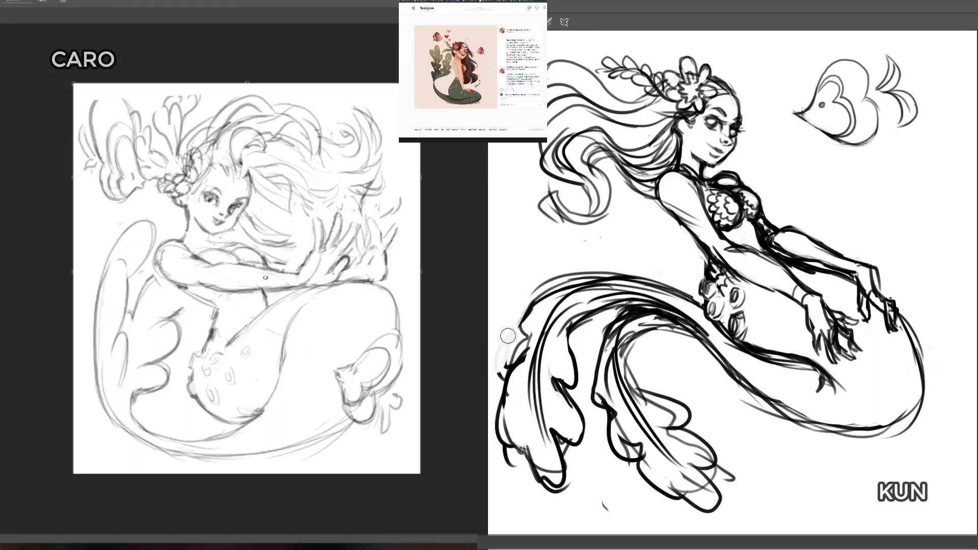
pyautogui.moveTo(492, 373); pyautogui.dragTo(516, 451)
pyautogui.press('b')
pyautogui.moveTo(509, 407); pyautogui.dragTo(530, 467)
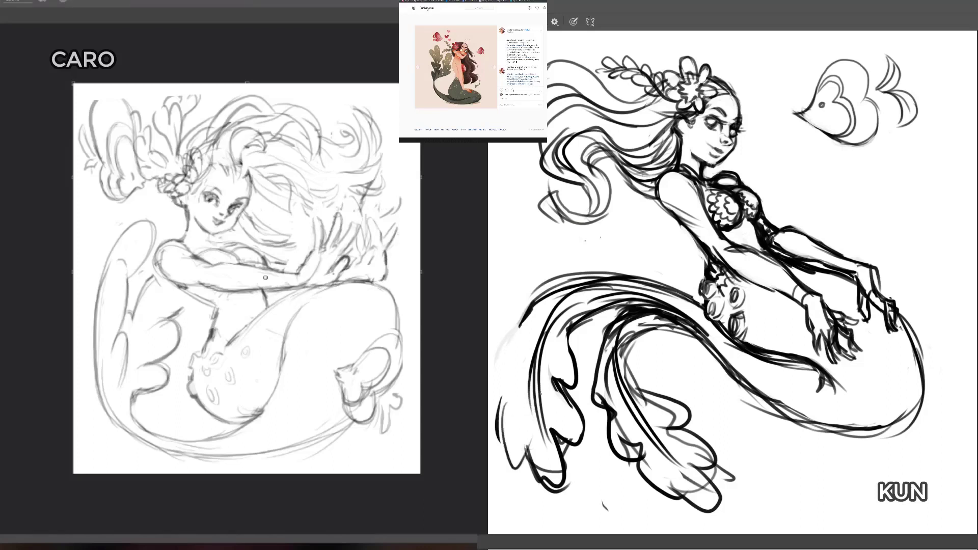
pyautogui.moveTo(525, 313); pyautogui.dragTo(489, 398)
pyautogui.moveTo(512, 370); pyautogui.dragTo(492, 396)
pyautogui.moveTo(523, 317); pyautogui.dragTo(494, 395)
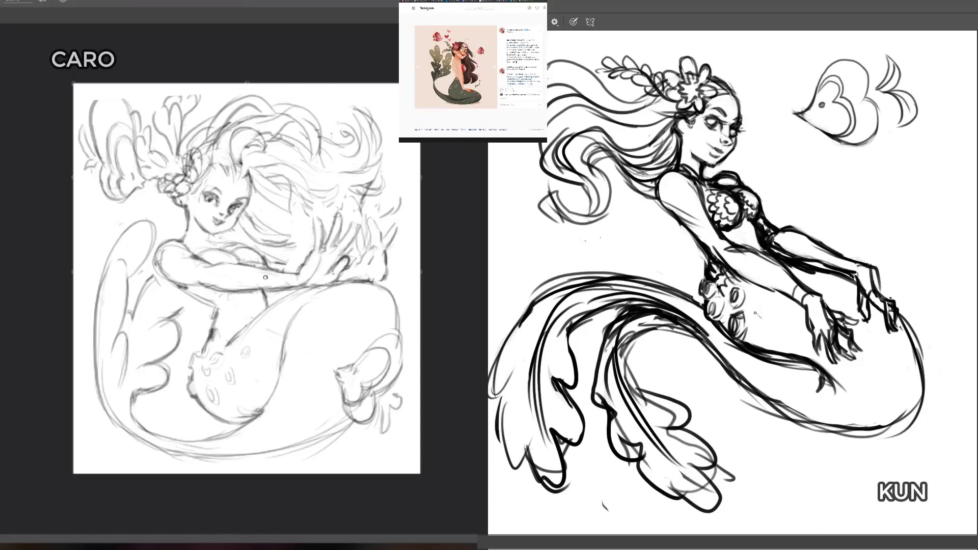
# Step: Erase the round scales from the light figure's hip and add a ringed scale on the dark figure's upper tail
pyautogui.press('e')
pyautogui.moveTo(234, 368)
pyautogui.mouseDown()
pyautogui.moveTo(234, 384)
pyautogui.moveTo(226, 366)
pyautogui.moveTo(206, 376)
pyautogui.mouseUp()
pyautogui.moveTo(216, 396); pyautogui.dragTo(218, 405)
pyautogui.moveTo(760, 300); pyautogui.dragTo(761, 320)
pyautogui.moveTo(760, 304)
pyautogui.mouseDown()
pyautogui.moveTo(758, 315)
pyautogui.moveTo(770, 314)
pyautogui.mouseUp()
pyautogui.moveTo(755, 314); pyautogui.dragTo(766, 325)
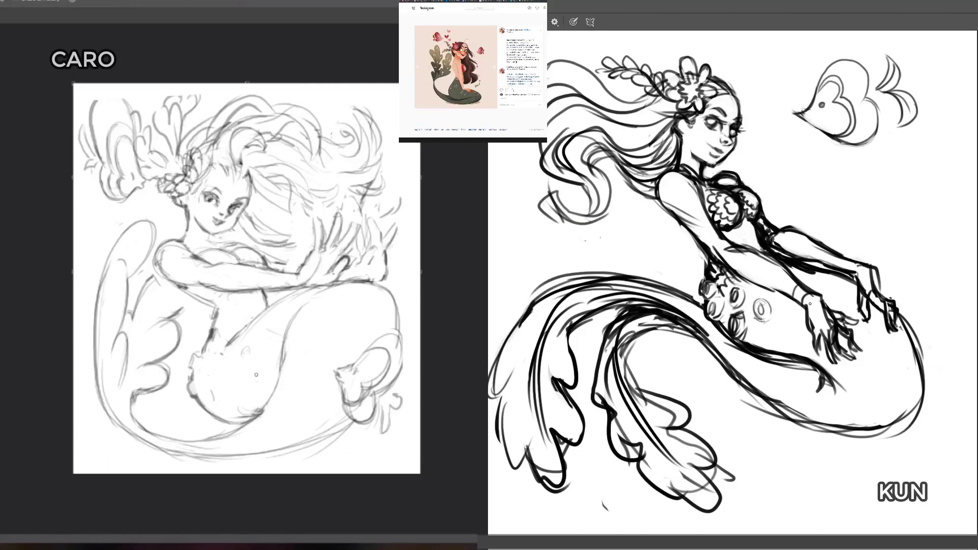
# Step: Erase more of the light figure's hip edge, darken the dark figure's hip scales, and add another round scale lower down
pyautogui.moveTo(248, 354); pyautogui.dragTo(239, 347)
pyautogui.moveTo(204, 338)
pyautogui.mouseDown()
pyautogui.moveTo(199, 351)
pyautogui.moveTo(205, 335)
pyautogui.mouseUp()
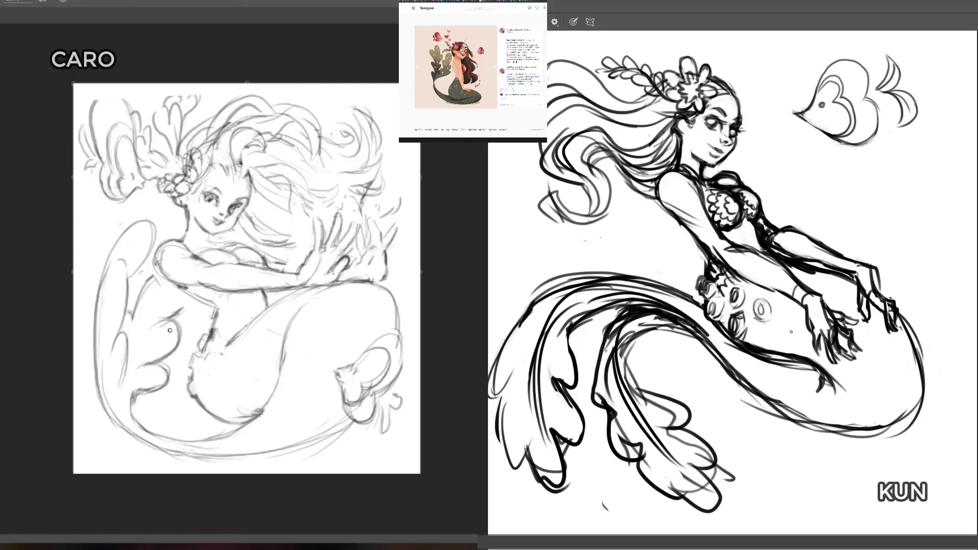
pyautogui.moveTo(709, 290)
pyautogui.mouseDown()
pyautogui.moveTo(697, 289)
pyautogui.moveTo(722, 305)
pyautogui.mouseUp()
pyautogui.moveTo(779, 336)
pyautogui.mouseDown()
pyautogui.moveTo(772, 350)
pyautogui.moveTo(787, 350)
pyautogui.moveTo(770, 349)
pyautogui.mouseUp()
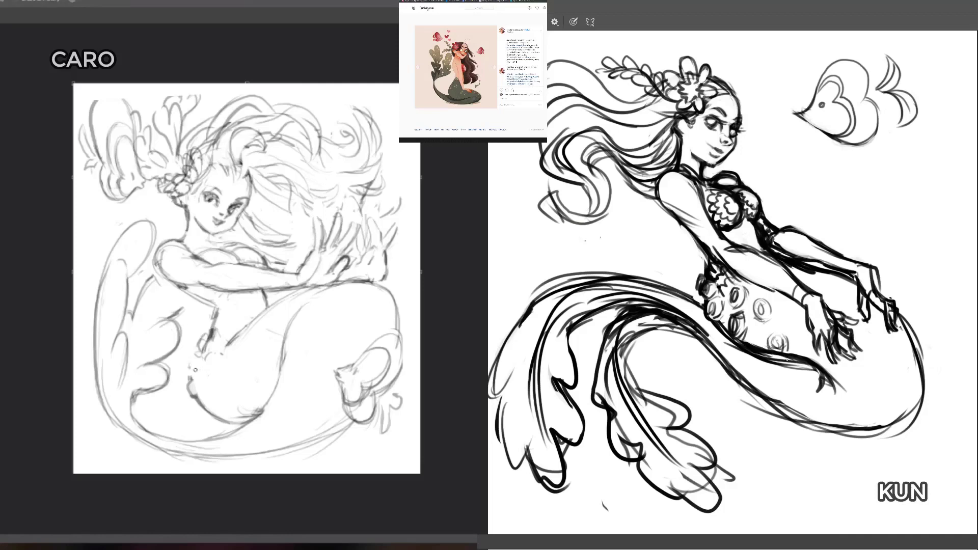
# Step: Redraw the dark tail's upper contour sweeping into the leftmost fin, and sketch a scalloped edge along the light figure's hip
pyautogui.press('e')
pyautogui.moveTo(559, 286)
pyautogui.mouseDown()
pyautogui.moveTo(535, 291)
pyautogui.moveTo(598, 275)
pyautogui.moveTo(532, 332)
pyautogui.mouseUp()
pyautogui.press('b')
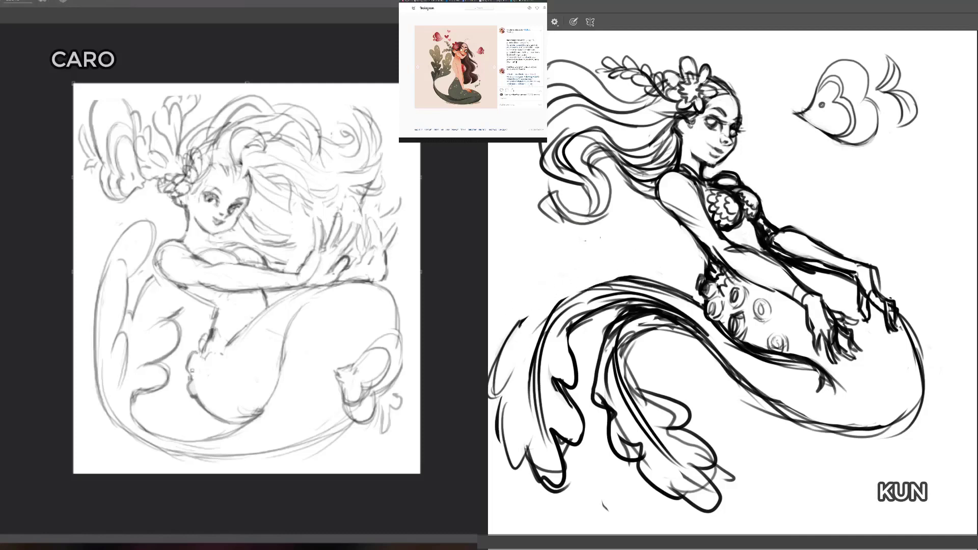
pyautogui.moveTo(615, 279); pyautogui.dragTo(510, 337)
pyautogui.press('b')
pyautogui.moveTo(196, 350)
pyautogui.mouseDown()
pyautogui.moveTo(186, 352)
pyautogui.moveTo(189, 380)
pyautogui.mouseUp()
pyautogui.moveTo(187, 352)
pyautogui.mouseDown()
pyautogui.moveTo(198, 351)
pyautogui.moveTo(190, 367)
pyautogui.mouseUp()
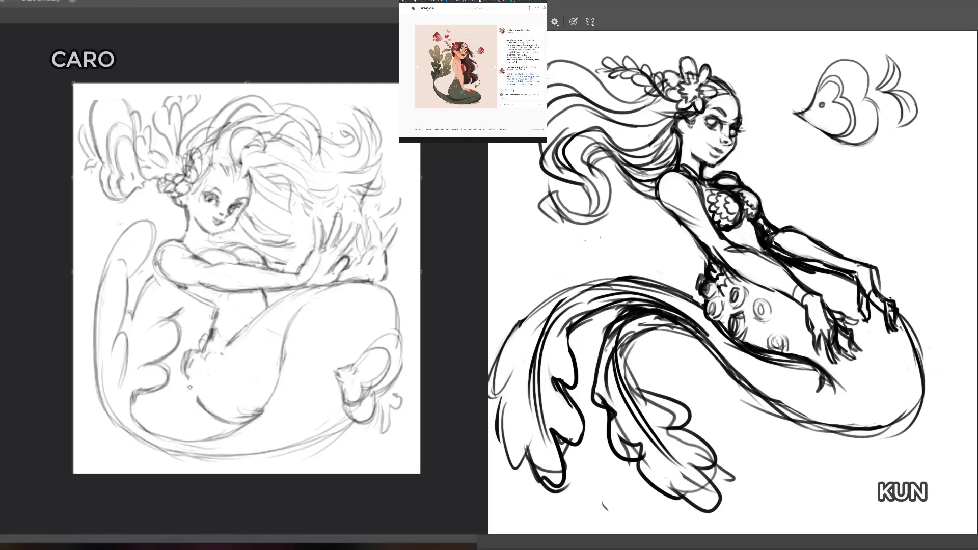
pyautogui.press('b')
pyautogui.moveTo(188, 379)
pyautogui.mouseDown()
pyautogui.moveTo(187, 402)
pyautogui.moveTo(203, 412)
pyautogui.moveTo(194, 400)
pyautogui.mouseUp()
# Step: Select the whole dark mermaid without the fish, shift her right, clear the selection, and add scale marks to the light figure's hip
pyautogui.press('l')
pyautogui.click(786, 157)
pyautogui.scroll(3, 739, 37)
pyautogui.click(697, 83)
pyautogui.click(572, 42)
pyautogui.click(500, 177)
pyautogui.click(506, 275)
pyautogui.click(498, 420)
pyautogui.click(471, 468)
pyautogui.click(482, 530)
pyautogui.moveTo(495, 530); pyautogui.dragTo(496, 471)
pyautogui.moveTo(199, 376); pyautogui.dragTo(211, 396)
pyautogui.click(562, 539)
pyautogui.moveTo(567, 542); pyautogui.dragTo(566, 523)
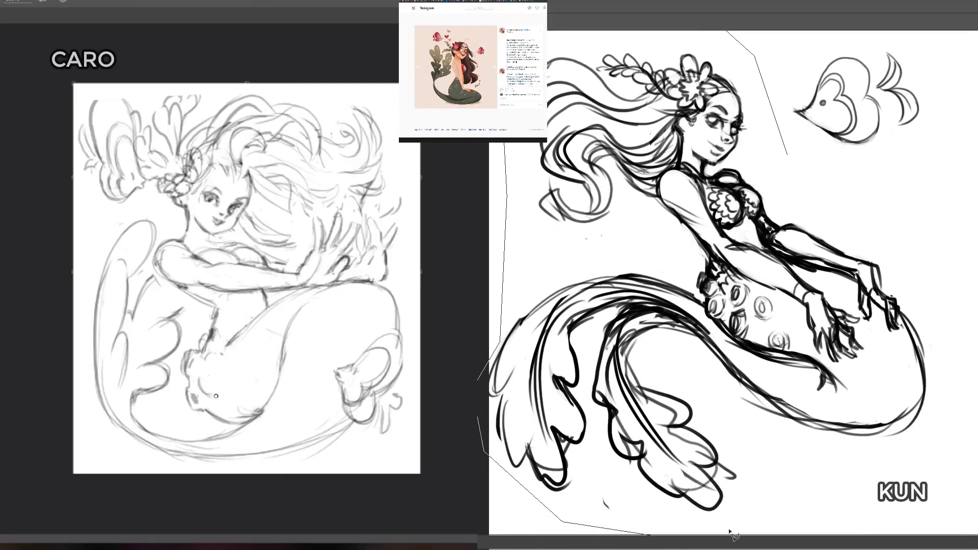
pyautogui.click(810, 522)
pyautogui.click(876, 498)
pyautogui.click(932, 423)
pyautogui.moveTo(200, 382); pyautogui.dragTo(210, 375)
pyautogui.click(941, 321)
pyautogui.click(909, 246)
pyautogui.click(830, 190)
pyautogui.click(786, 154)
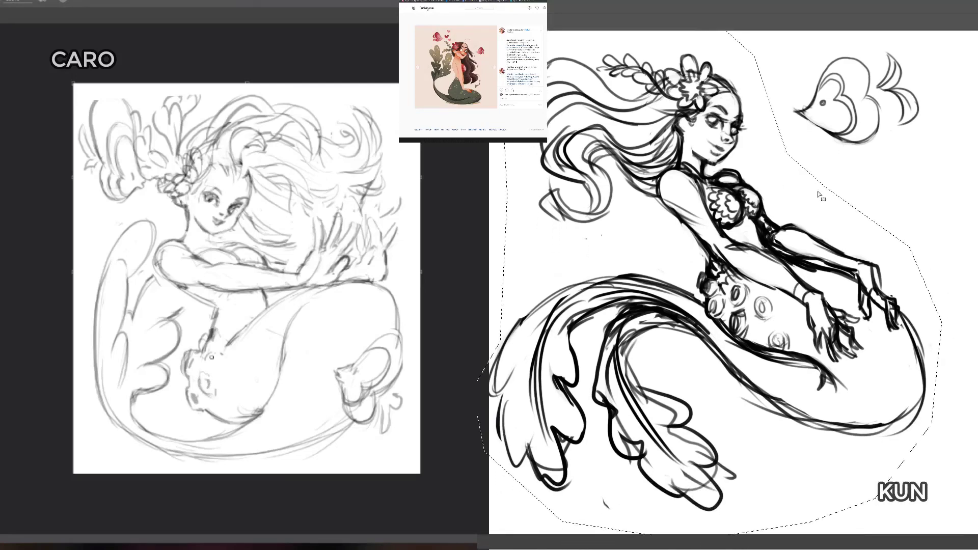
pyautogui.moveTo(860, 282); pyautogui.dragTo(874, 284)
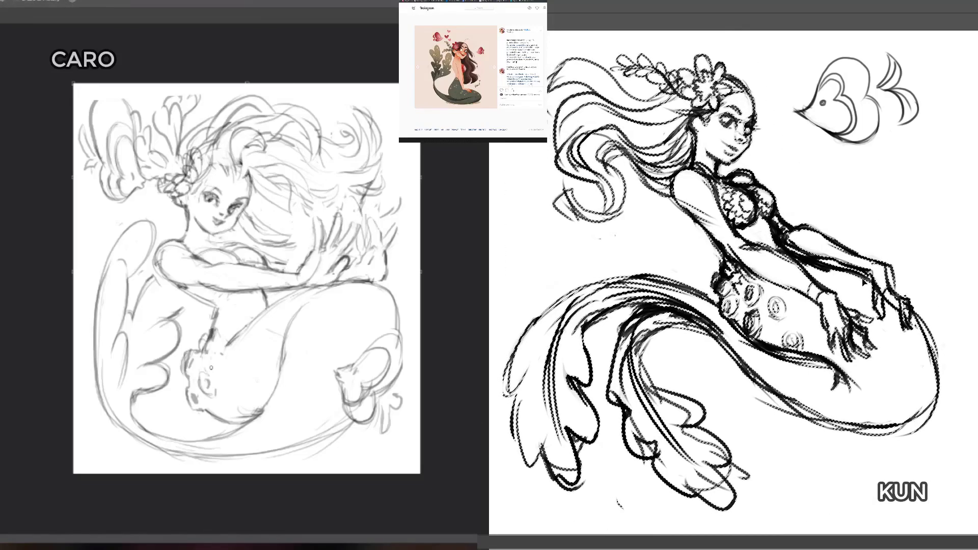
pyautogui.press('Right')
pyautogui.press('Right')
pyautogui.press('Right')
pyautogui.press('Right')
pyautogui.press('Right')
pyautogui.press('Right')
pyautogui.press('Right')
pyautogui.press('Right')
pyautogui.press('Right')
pyautogui.press('Right')
pyautogui.press('Right')
pyautogui.press('Right')
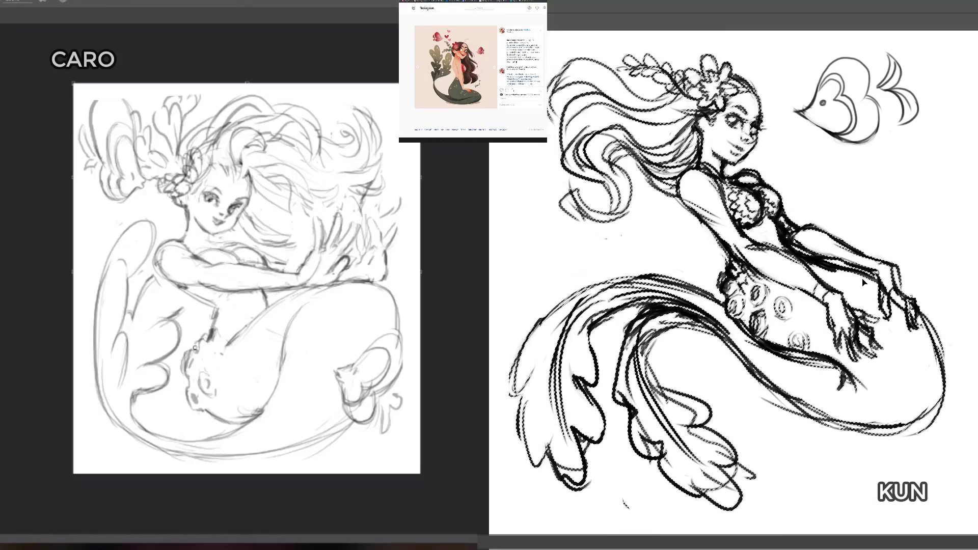
pyautogui.hotkey('ctrl', 'd')
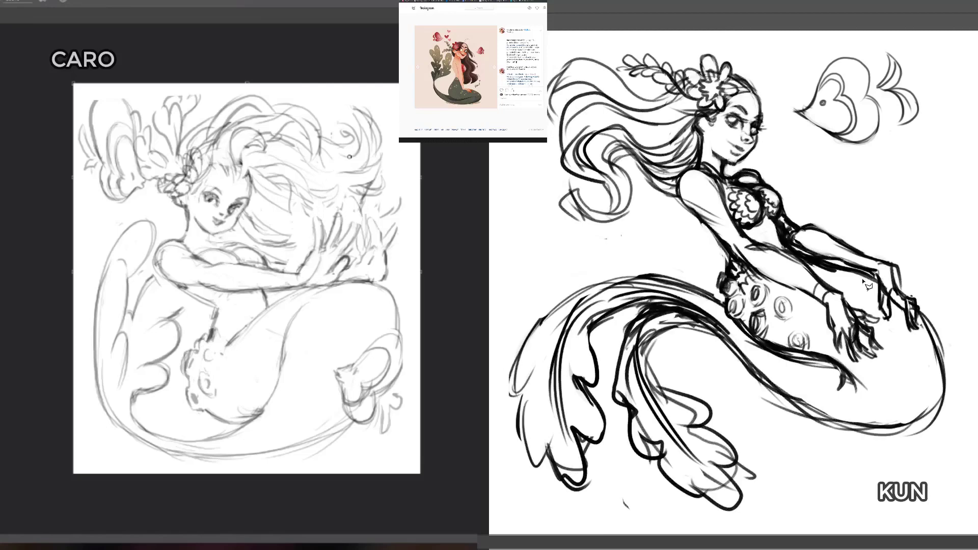
# Step: Remove the scalloped edge and scales from the light figure's hip and redraw the hip as one smooth curve
pyautogui.press('e')
pyautogui.press('b')
pyautogui.moveTo(202, 377)
pyautogui.mouseDown()
pyautogui.moveTo(212, 398)
pyautogui.moveTo(215, 376)
pyautogui.moveTo(186, 382)
pyautogui.moveTo(184, 346)
pyautogui.moveTo(203, 421)
pyautogui.moveTo(203, 340)
pyautogui.moveTo(218, 435)
pyautogui.moveTo(195, 384)
pyautogui.moveTo(202, 342)
pyautogui.moveTo(194, 349)
pyautogui.moveTo(209, 418)
pyautogui.mouseUp()
pyautogui.press('b')
pyautogui.moveTo(199, 345); pyautogui.dragTo(192, 372)
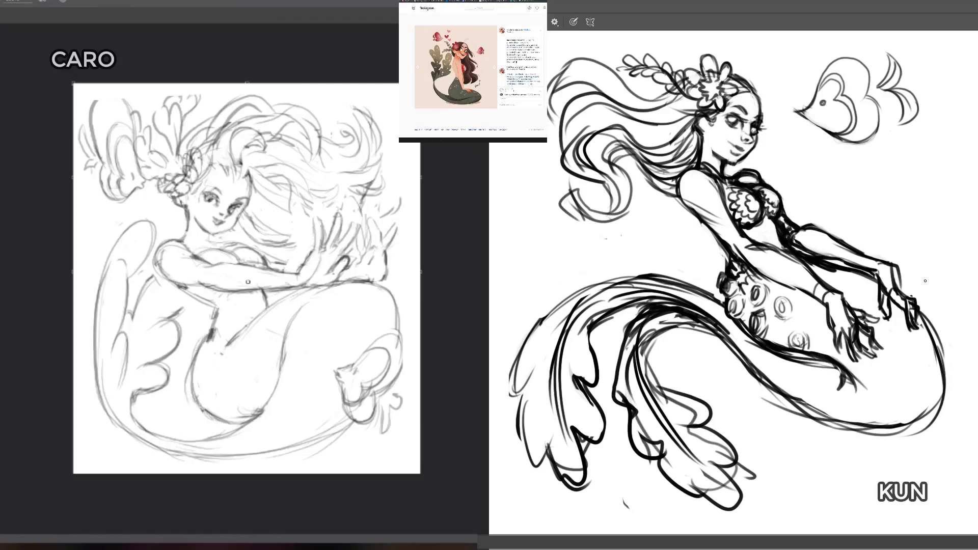
# Step: Clean up the inner contour where the dark tail bends into the second fin, and sketch the light figure's waistline
pyautogui.press('e')
pyautogui.moveTo(708, 338); pyautogui.dragTo(674, 332)
pyautogui.moveTo(219, 317); pyautogui.dragTo(236, 334)
pyautogui.moveTo(674, 332); pyautogui.dragTo(660, 329)
pyautogui.moveTo(219, 317)
pyautogui.mouseDown()
pyautogui.moveTo(205, 341)
pyautogui.moveTo(234, 334)
pyautogui.mouseUp()
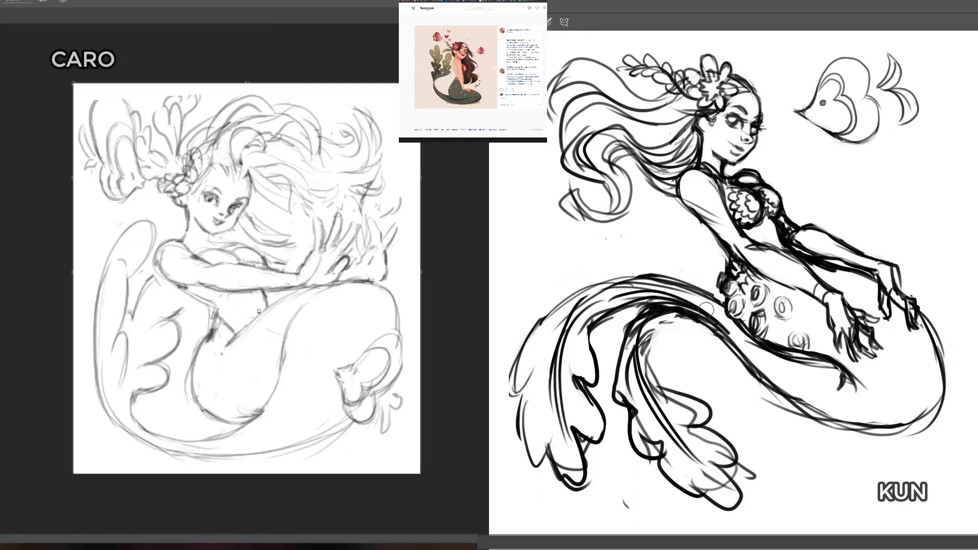
pyautogui.press('b')
pyautogui.moveTo(681, 318); pyautogui.dragTo(646, 341)
pyautogui.moveTo(647, 338)
pyautogui.mouseDown()
pyautogui.moveTo(717, 333)
pyautogui.moveTo(731, 346)
pyautogui.mouseUp()
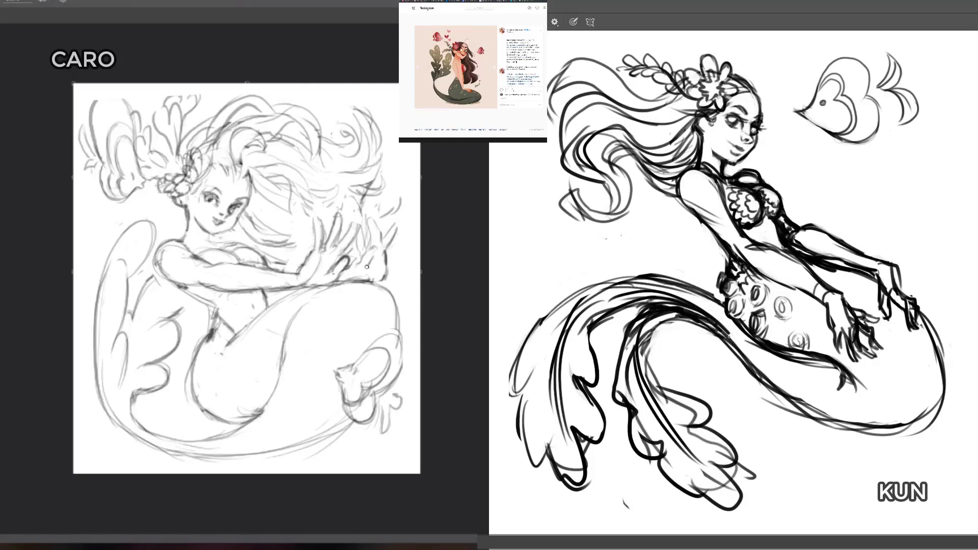
pyautogui.moveTo(691, 308)
pyautogui.mouseDown()
pyautogui.moveTo(715, 324)
pyautogui.moveTo(682, 306)
pyautogui.mouseUp()
# Step: Refine the light figure's far hand, raised fin, upper fish outline and hair, and touch up the dark figure's torso below the bust
pyautogui.moveTo(365, 268)
pyautogui.mouseDown()
pyautogui.moveTo(352, 259)
pyautogui.moveTo(371, 282)
pyautogui.moveTo(392, 244)
pyautogui.mouseUp()
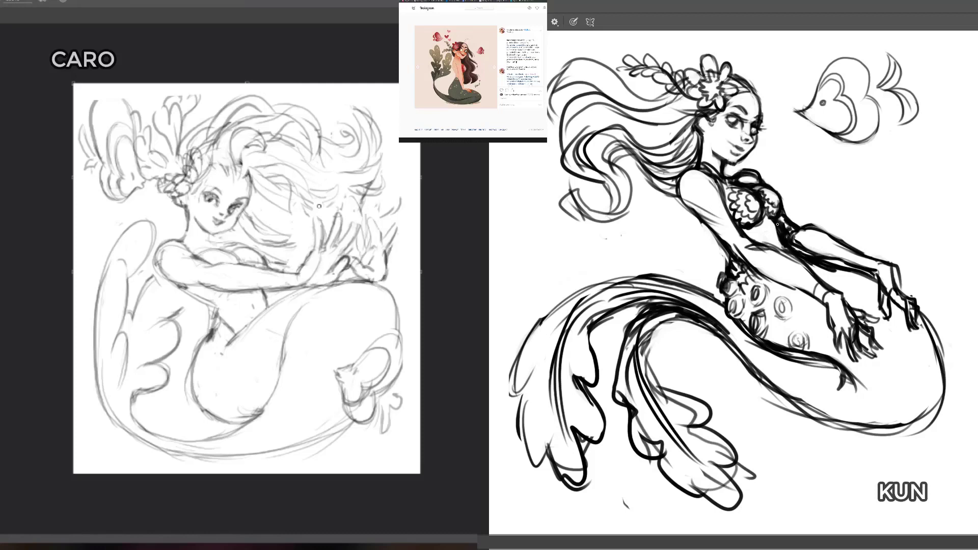
pyautogui.moveTo(121, 333)
pyautogui.mouseDown()
pyautogui.moveTo(128, 278)
pyautogui.moveTo(117, 260)
pyautogui.mouseUp()
pyautogui.moveTo(761, 230); pyautogui.dragTo(758, 239)
pyautogui.moveTo(131, 274); pyautogui.dragTo(151, 243)
pyautogui.moveTo(93, 121)
pyautogui.mouseDown()
pyautogui.moveTo(116, 92)
pyautogui.moveTo(133, 113)
pyautogui.moveTo(141, 94)
pyautogui.mouseUp()
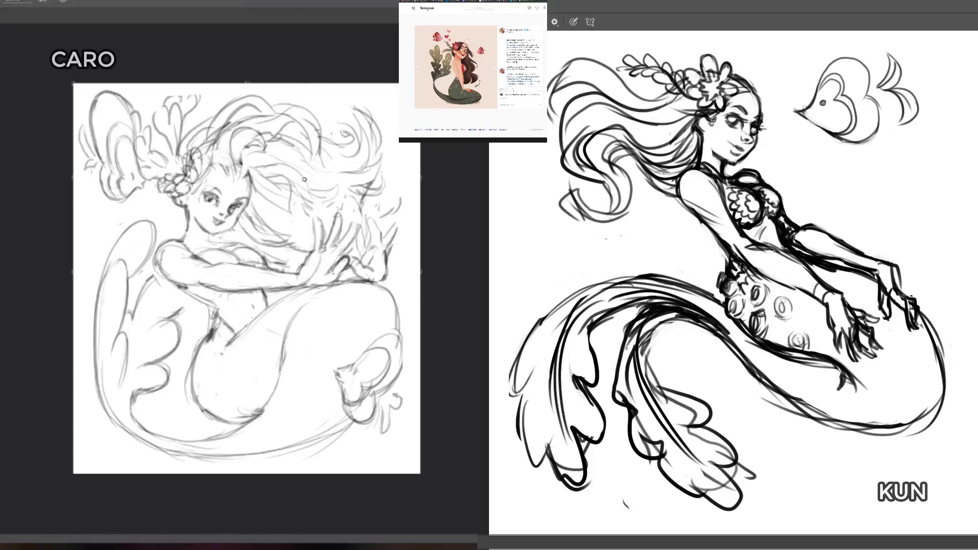
pyautogui.moveTo(284, 203)
pyautogui.mouseDown()
pyautogui.moveTo(324, 215)
pyautogui.moveTo(334, 203)
pyautogui.mouseUp()
# Step: Add a wavy frill along the inner edge of the dark figure's second fin and refine the light figure's near hand
pyautogui.press('b')
pyautogui.moveTo(351, 256); pyautogui.dragTo(358, 227)
pyautogui.moveTo(676, 313); pyautogui.dragTo(646, 336)
pyautogui.press('e')
pyautogui.moveTo(676, 313)
pyautogui.mouseDown()
pyautogui.moveTo(640, 338)
pyautogui.moveTo(625, 374)
pyautogui.mouseUp()
pyautogui.moveTo(635, 317)
pyautogui.mouseDown()
pyautogui.moveTo(617, 396)
pyautogui.moveTo(659, 362)
pyautogui.moveTo(699, 401)
pyautogui.mouseUp()
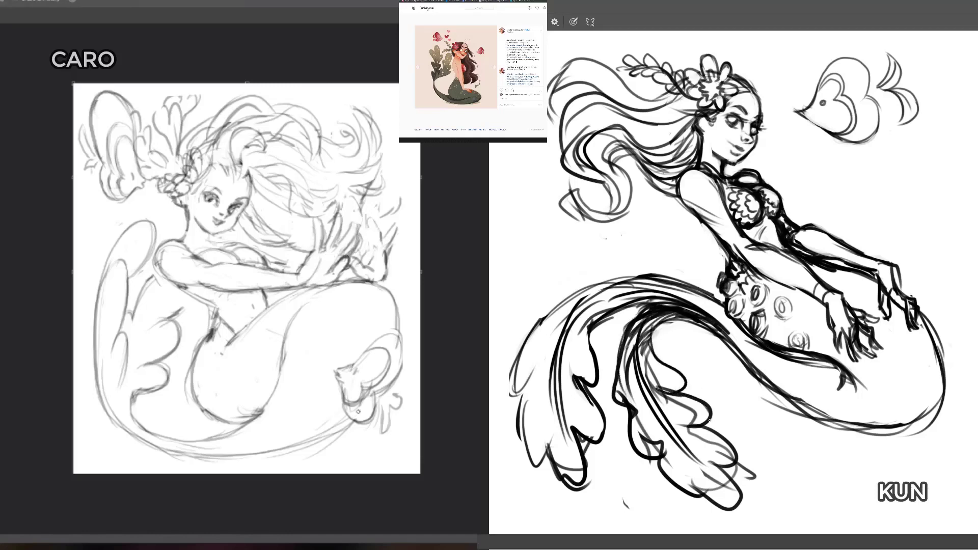
# Step: Strengthen the scalloped lower edge of the dark figure's second fin and touch up the small fish beside the light figure's tail
pyautogui.moveTo(661, 460)
pyautogui.mouseDown()
pyautogui.moveTo(665, 484)
pyautogui.moveTo(700, 493)
pyautogui.mouseUp()
pyautogui.moveTo(347, 391); pyautogui.dragTo(354, 404)
pyautogui.moveTo(695, 490); pyautogui.dragTo(741, 501)
pyautogui.moveTo(361, 382); pyautogui.dragTo(356, 403)
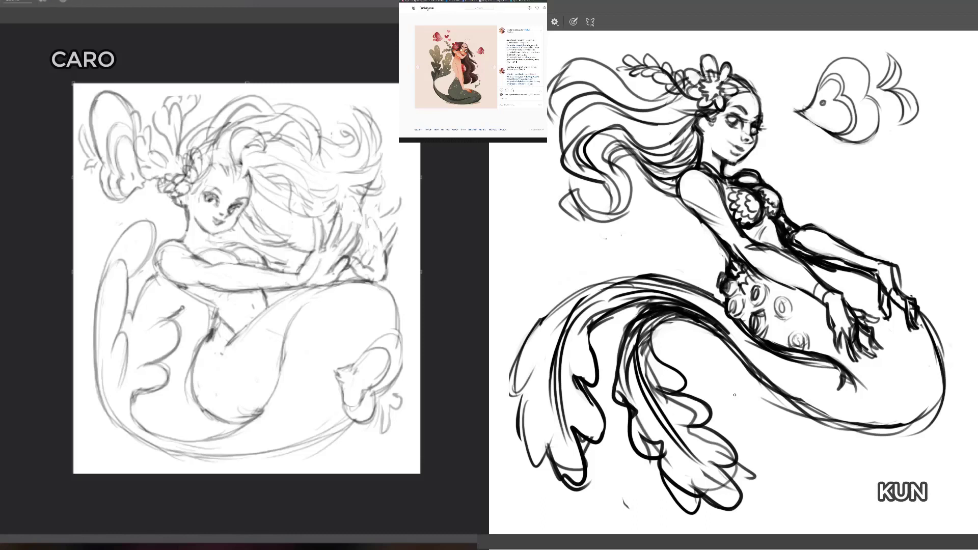
pyautogui.moveTo(81, 275); pyautogui.dragTo(82, 415)
pyautogui.moveTo(89, 252); pyautogui.dragTo(82, 400)
pyautogui.moveTo(91, 269); pyautogui.dragTo(91, 412)
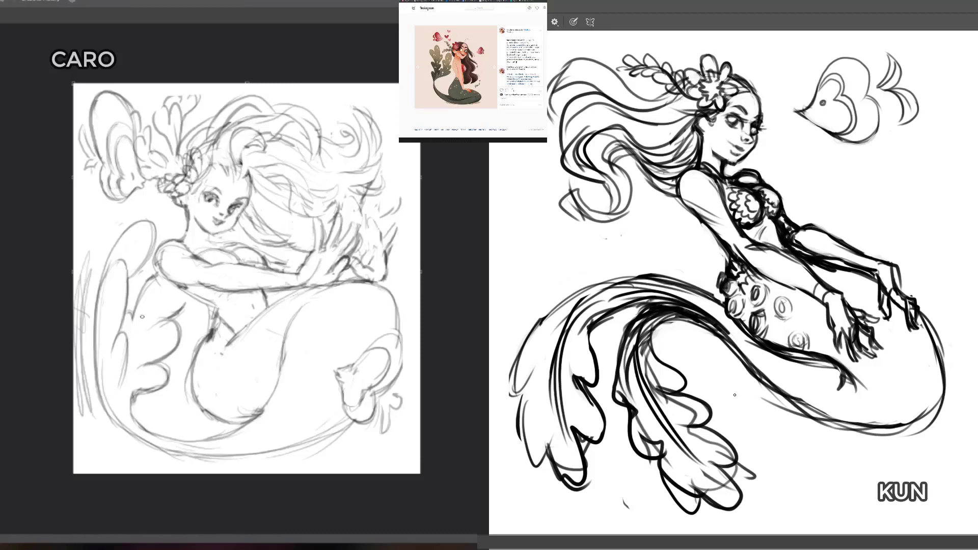
# Step: Erase the light figure's raised tail fin with its wavy frill and sketch a pointed shape beside her raised far hand
pyautogui.press('e')
pyautogui.moveTo(87, 258)
pyautogui.mouseDown()
pyautogui.moveTo(77, 385)
pyautogui.moveTo(101, 297)
pyautogui.moveTo(161, 367)
pyautogui.moveTo(182, 326)
pyautogui.moveTo(125, 234)
pyautogui.moveTo(169, 332)
pyautogui.mouseUp()
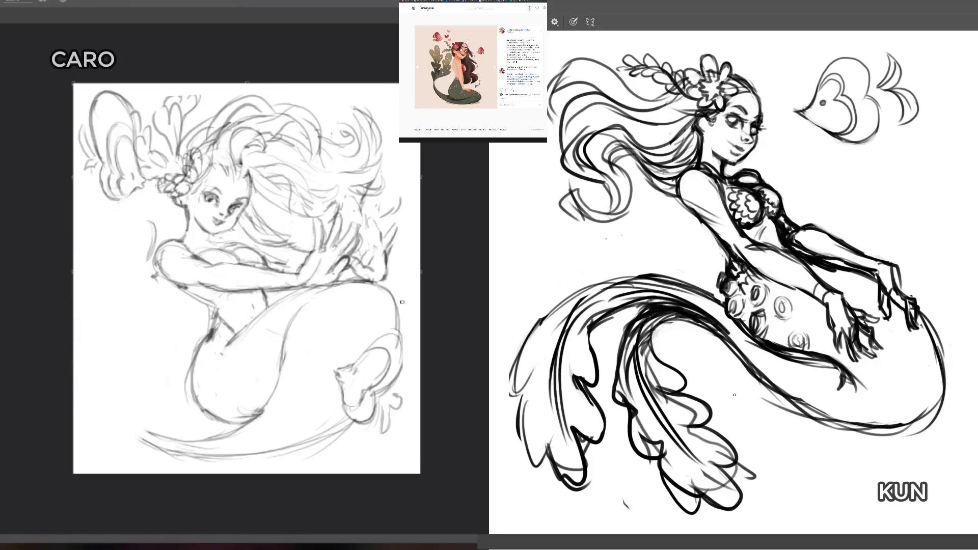
pyautogui.moveTo(368, 208)
pyautogui.mouseDown()
pyautogui.moveTo(386, 208)
pyautogui.moveTo(415, 173)
pyautogui.moveTo(379, 162)
pyautogui.mouseUp()
pyautogui.moveTo(370, 251)
pyautogui.mouseDown()
pyautogui.moveTo(388, 240)
pyautogui.moveTo(388, 250)
pyautogui.mouseUp()
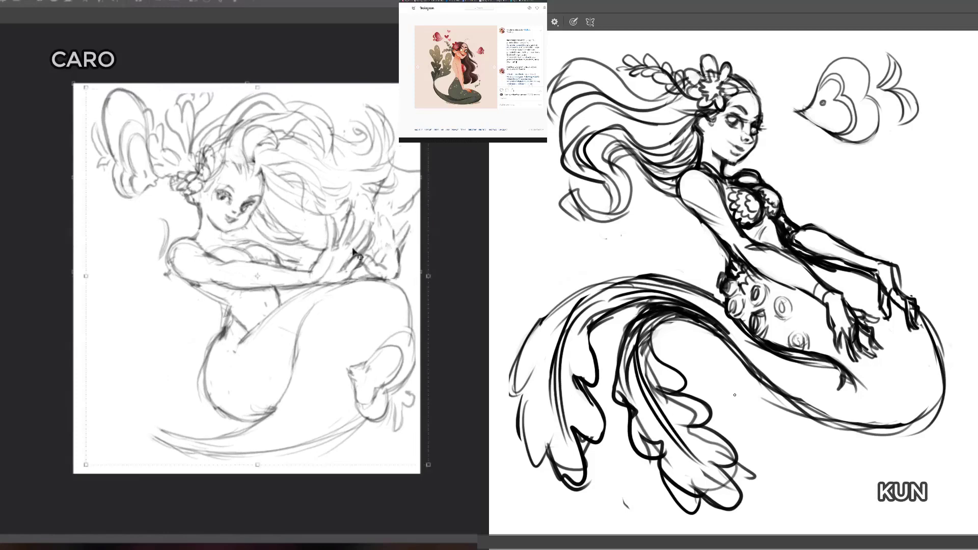
# Step: Try shifting the light sketch to the right and drawing a broad, lobed fin fanning up from the end of her tail
pyautogui.moveTo(220, 442); pyautogui.dragTo(218, 437)
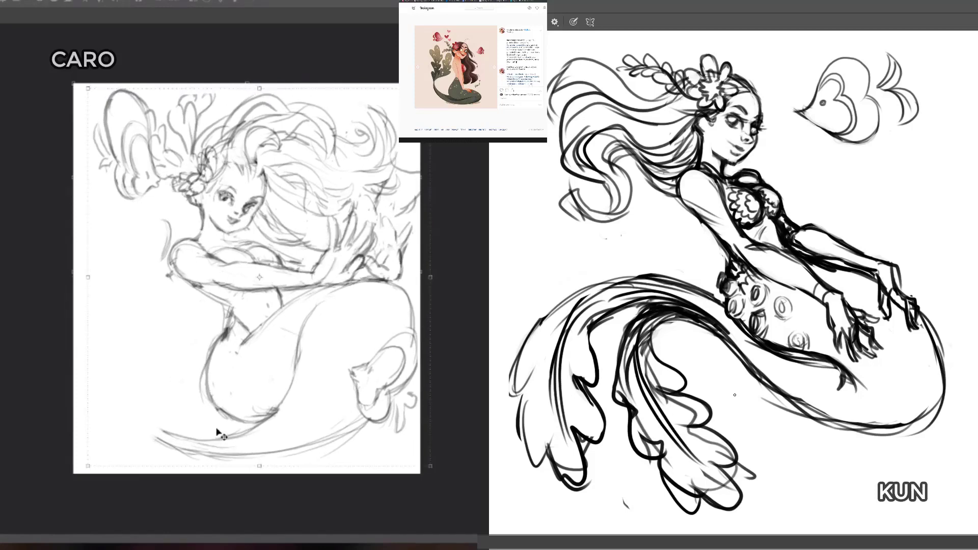
pyautogui.press('b')
pyautogui.moveTo(205, 442); pyautogui.dragTo(158, 419)
pyautogui.moveTo(198, 447); pyautogui.dragTo(183, 396)
pyautogui.moveTo(162, 454); pyautogui.dragTo(86, 433)
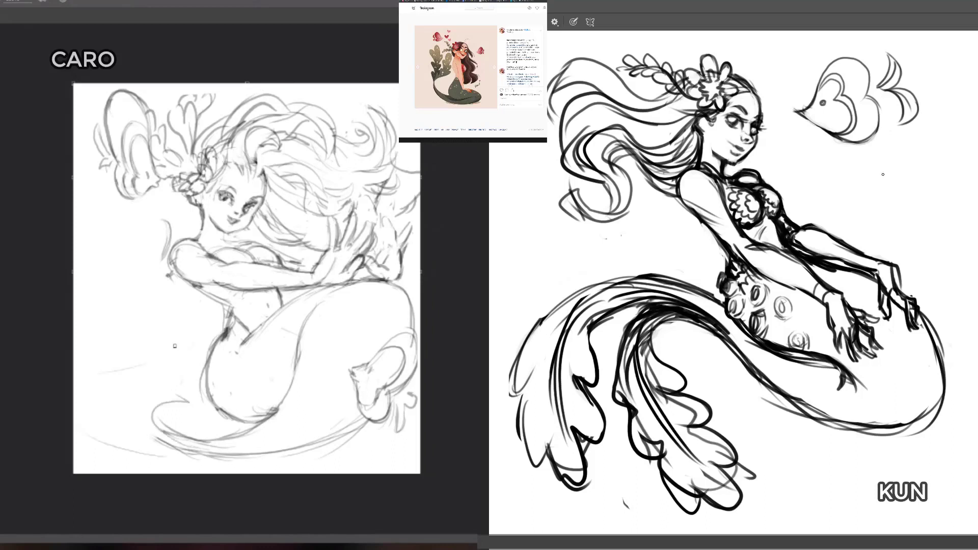
pyautogui.moveTo(156, 362); pyautogui.dragTo(89, 377)
pyautogui.moveTo(105, 375); pyautogui.dragTo(142, 356)
pyautogui.moveTo(135, 417)
pyautogui.mouseDown()
pyautogui.moveTo(149, 386)
pyautogui.moveTo(150, 402)
pyautogui.moveTo(168, 405)
pyautogui.moveTo(195, 393)
pyautogui.moveTo(203, 363)
pyautogui.mouseUp()
pyautogui.moveTo(121, 411)
pyautogui.mouseDown()
pyautogui.moveTo(129, 443)
pyautogui.moveTo(114, 374)
pyautogui.moveTo(122, 367)
pyautogui.moveTo(127, 423)
pyautogui.moveTo(102, 442)
pyautogui.moveTo(243, 451)
pyautogui.mouseUp()
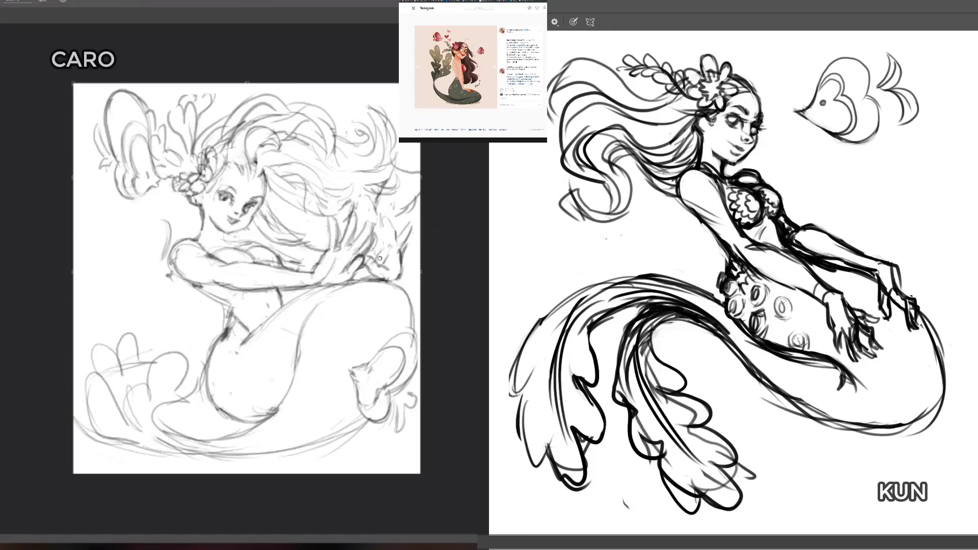
pyautogui.moveTo(127, 374)
pyautogui.mouseDown()
pyautogui.moveTo(129, 461)
pyautogui.moveTo(108, 459)
pyautogui.moveTo(171, 399)
pyautogui.moveTo(151, 384)
pyautogui.moveTo(113, 424)
pyautogui.moveTo(194, 333)
pyautogui.mouseUp()
# Step: Move the light figure's sketch leftward to recentre it on its canvas
pyautogui.press('v')
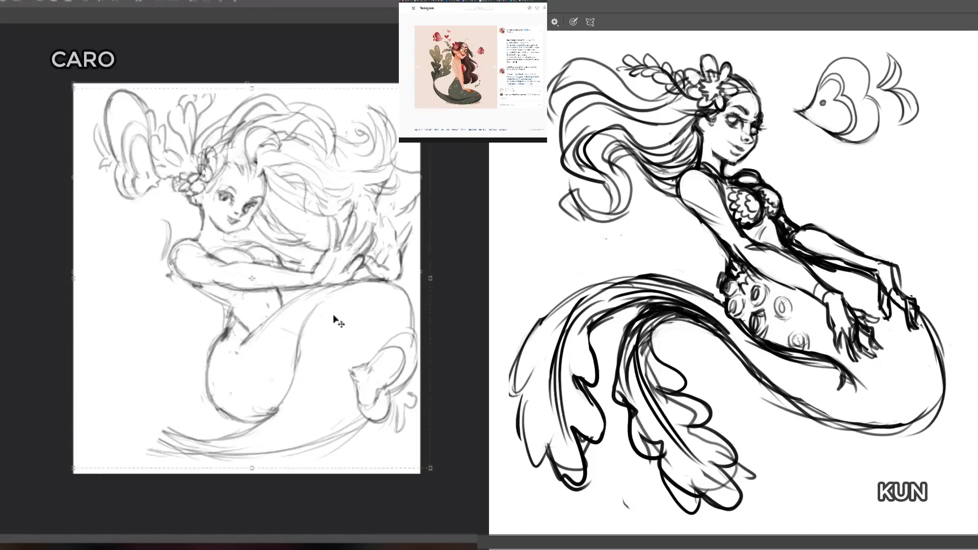
pyautogui.moveTo(334, 317)
pyautogui.mouseDown()
pyautogui.moveTo(315, 310)
pyautogui.moveTo(338, 284)
pyautogui.mouseUp()
pyautogui.moveTo(373, 175); pyautogui.dragTo(379, 193)
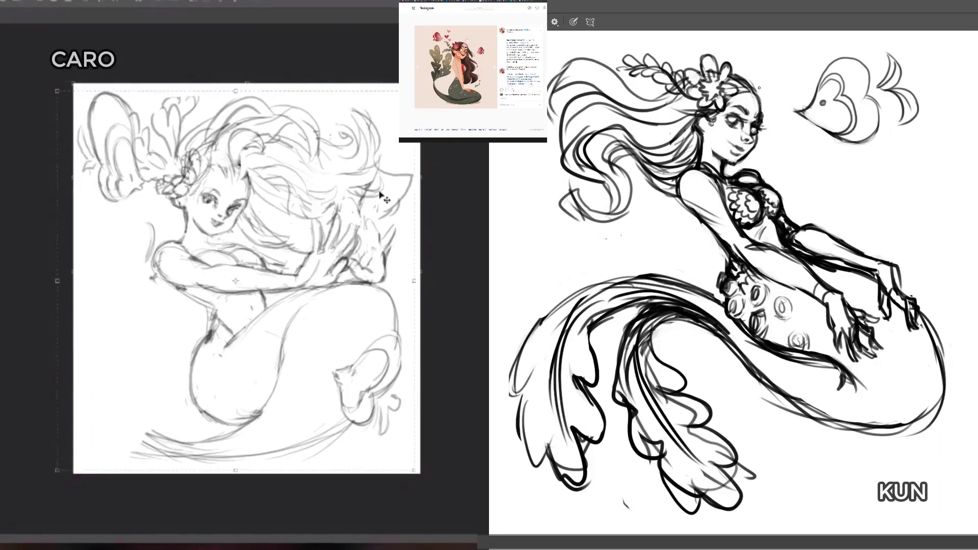
# Step: Erase the dark shading around the dark figure's ear and retouch the edge of her face below the far eye
pyautogui.press('b')
pyautogui.press('e')
pyautogui.moveTo(706, 120)
pyautogui.mouseDown()
pyautogui.moveTo(699, 124)
pyautogui.moveTo(724, 130)
pyautogui.mouseUp()
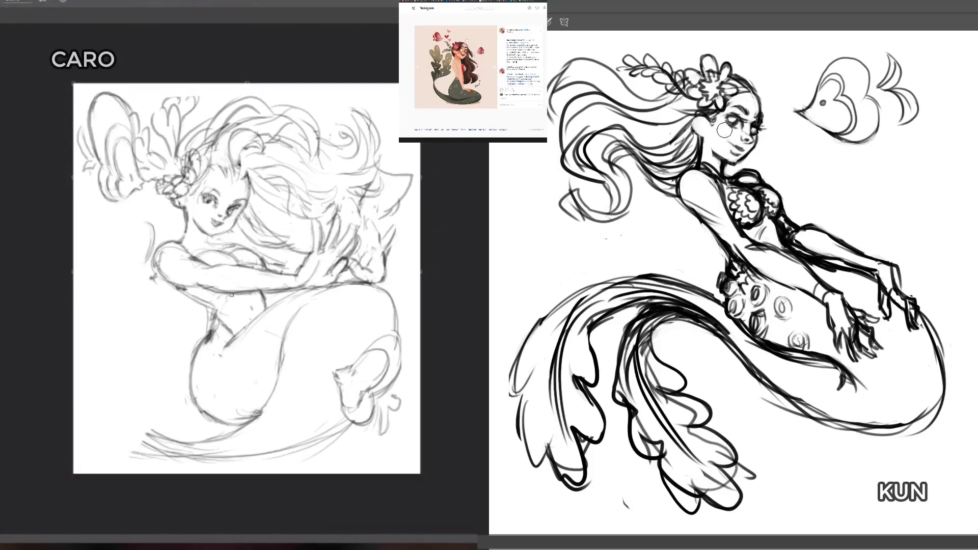
pyautogui.press('b')
pyautogui.moveTo(754, 135); pyautogui.dragTo(759, 132)
# Step: Draw orange construction guides over the light figure's head: a skull circle, a curved centre line, the jaw and the neck
pyautogui.moveTo(188, 192)
pyautogui.mouseDown()
pyautogui.moveTo(239, 210)
pyautogui.moveTo(248, 181)
pyautogui.moveTo(232, 151)
pyautogui.moveTo(180, 186)
pyautogui.moveTo(192, 152)
pyautogui.moveTo(247, 190)
pyautogui.moveTo(227, 214)
pyautogui.moveTo(180, 187)
pyautogui.mouseUp()
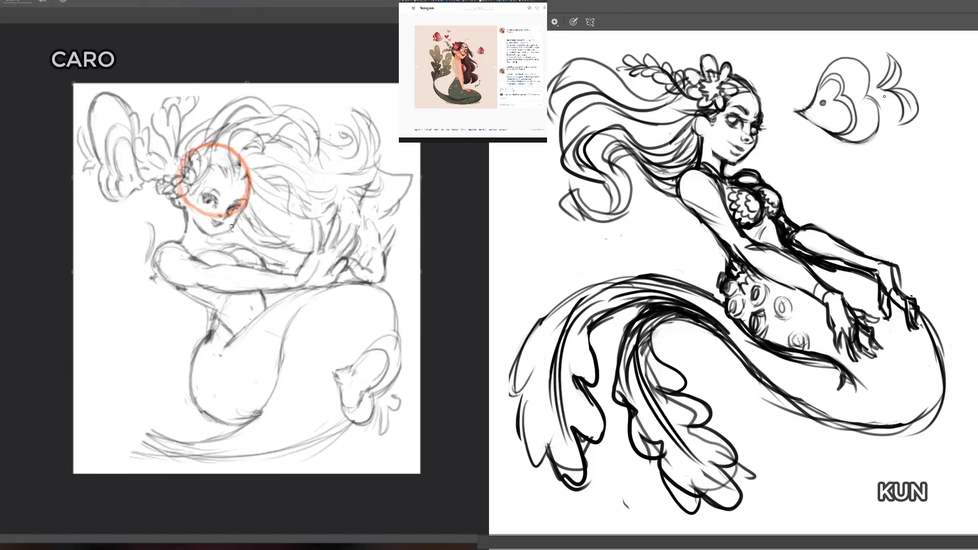
pyautogui.moveTo(242, 211); pyautogui.dragTo(245, 216)
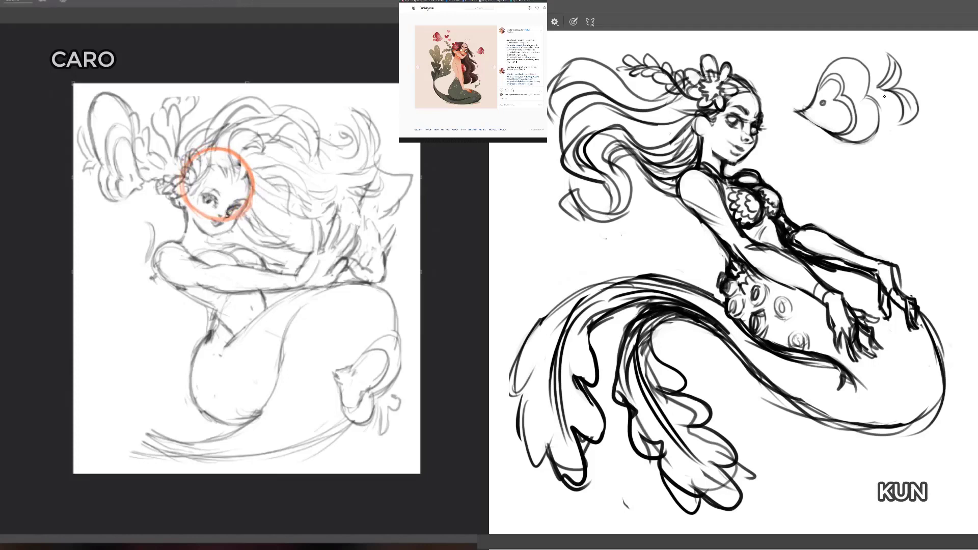
pyautogui.moveTo(233, 161); pyautogui.dragTo(238, 202)
pyautogui.moveTo(186, 203)
pyautogui.mouseDown()
pyautogui.moveTo(199, 232)
pyautogui.moveTo(218, 237)
pyautogui.moveTo(210, 239)
pyautogui.moveTo(239, 223)
pyautogui.mouseUp()
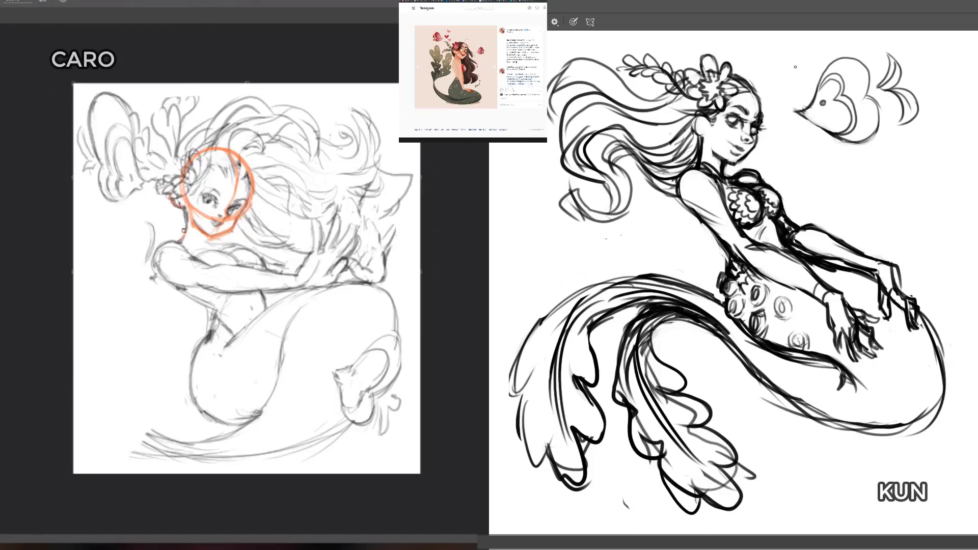
pyautogui.moveTo(186, 238); pyautogui.dragTo(206, 242)
# Step: Draw a green circle beside the dark figure and scribble tapering zigzags on both canvases, orange on the light one and green on the dark
pyautogui.moveTo(872, 158)
pyautogui.mouseDown()
pyautogui.moveTo(827, 227)
pyautogui.moveTo(886, 167)
pyautogui.moveTo(838, 155)
pyautogui.moveTo(816, 220)
pyautogui.moveTo(884, 217)
pyautogui.moveTo(876, 162)
pyautogui.moveTo(877, 229)
pyautogui.moveTo(873, 165)
pyautogui.moveTo(831, 197)
pyautogui.moveTo(883, 206)
pyautogui.moveTo(880, 165)
pyautogui.mouseUp()
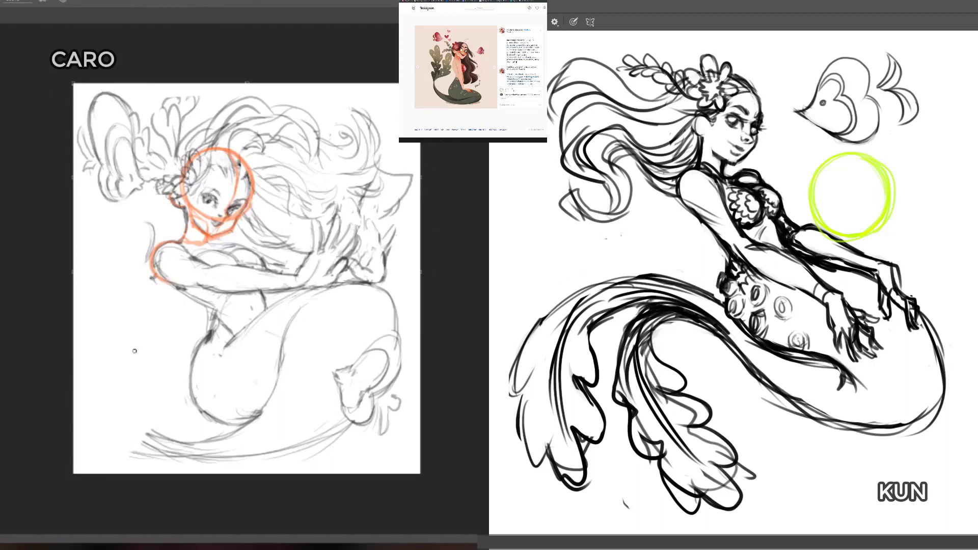
pyautogui.moveTo(135, 350)
pyautogui.mouseDown()
pyautogui.moveTo(167, 277)
pyautogui.moveTo(124, 331)
pyautogui.moveTo(148, 375)
pyautogui.moveTo(186, 371)
pyautogui.moveTo(247, 342)
pyautogui.mouseUp()
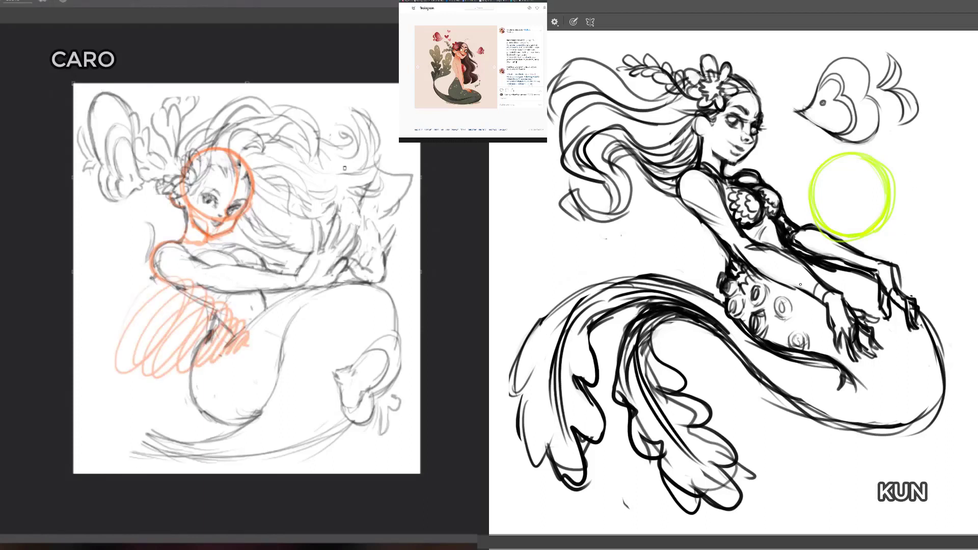
pyautogui.moveTo(830, 266)
pyautogui.mouseDown()
pyautogui.moveTo(782, 347)
pyautogui.moveTo(806, 358)
pyautogui.moveTo(817, 390)
pyautogui.moveTo(845, 381)
pyautogui.moveTo(869, 354)
pyautogui.moveTo(883, 384)
pyautogui.mouseUp()
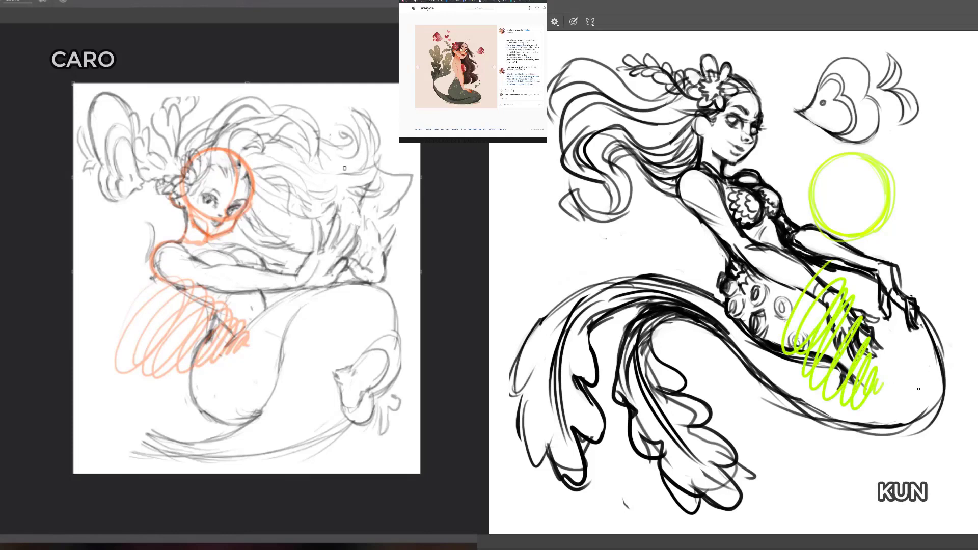
# Step: Erase the orange zigzag and shoulder arc from the light figure and undo the green zigzag on the dark figure
pyautogui.press('e')
pyautogui.moveTo(136, 312)
pyautogui.mouseDown()
pyautogui.moveTo(123, 378)
pyautogui.moveTo(141, 330)
pyautogui.moveTo(191, 330)
pyautogui.moveTo(208, 370)
pyautogui.mouseUp()
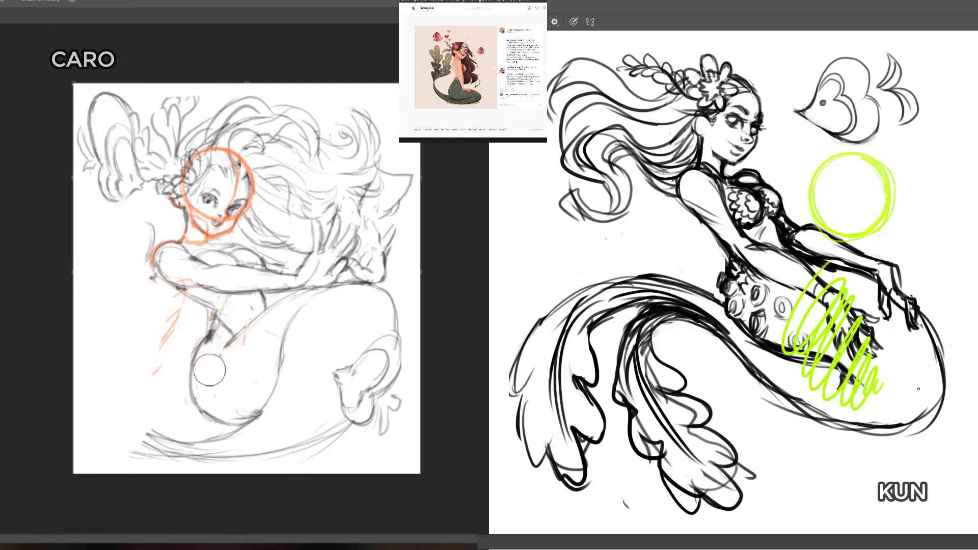
pyautogui.moveTo(153, 313)
pyautogui.mouseDown()
pyautogui.moveTo(225, 329)
pyautogui.moveTo(234, 310)
pyautogui.mouseUp()
pyautogui.hotkey('ctrl', 'z')
pyautogui.press('b')
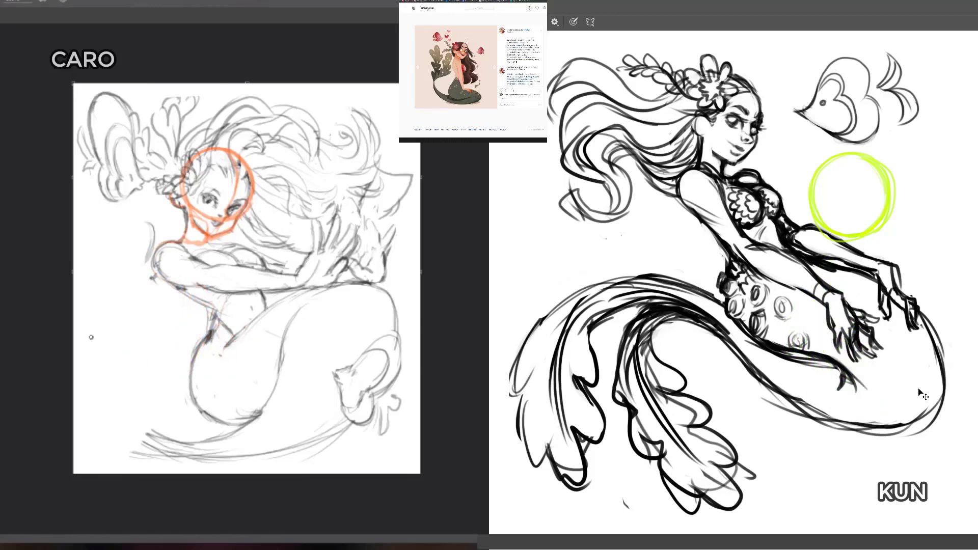
# Step: Scribble a wider orange zigzag beside the light figure's waist and undo the green circle on the dark canvas
pyautogui.moveTo(91, 338)
pyautogui.mouseDown()
pyautogui.moveTo(153, 344)
pyautogui.moveTo(203, 296)
pyautogui.moveTo(220, 317)
pyautogui.moveTo(190, 372)
pyautogui.moveTo(212, 376)
pyautogui.mouseUp()
pyautogui.hotkey('ctrl', 'z')
pyautogui.hotkey('ctrl', 'z')
pyautogui.hotkey('ctrl', 'z')
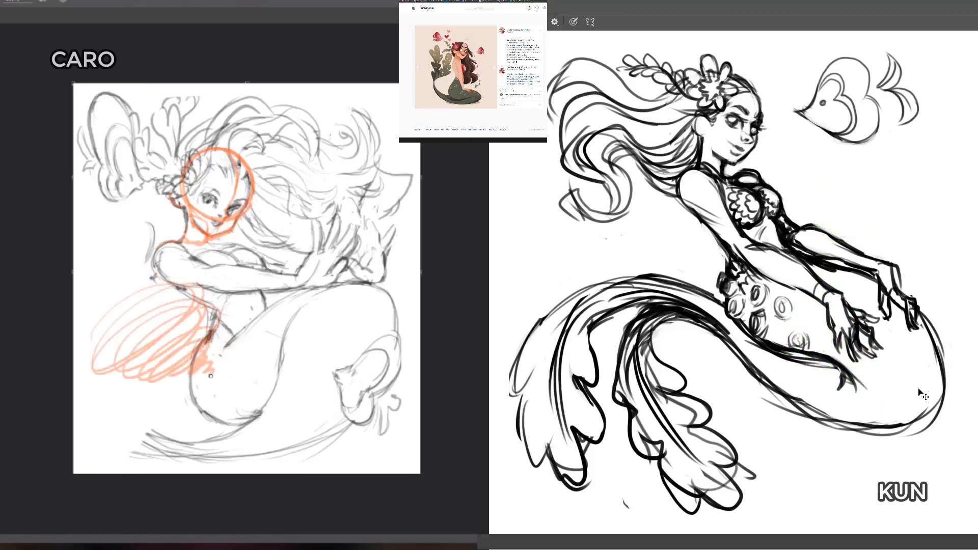
# Step: Erase the wide orange zigzag beside the light figure's waist
pyautogui.press('e')
pyautogui.moveTo(98, 332)
pyautogui.mouseDown()
pyautogui.moveTo(135, 334)
pyautogui.moveTo(182, 315)
pyautogui.moveTo(207, 287)
pyautogui.moveTo(153, 298)
pyautogui.moveTo(120, 330)
pyautogui.moveTo(124, 373)
pyautogui.moveTo(137, 389)
pyautogui.moveTo(171, 391)
pyautogui.moveTo(242, 341)
pyautogui.moveTo(253, 343)
pyautogui.moveTo(246, 354)
pyautogui.moveTo(258, 346)
pyautogui.moveTo(192, 348)
pyautogui.moveTo(142, 369)
pyautogui.moveTo(120, 399)
pyautogui.mouseUp()
pyautogui.press('b')
pyautogui.press('e')
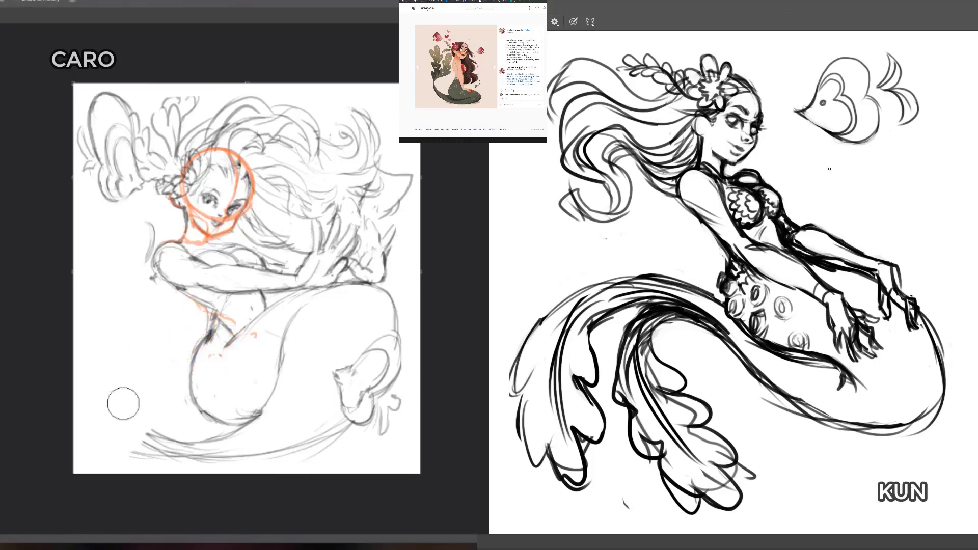
pyautogui.moveTo(226, 350); pyautogui.dragTo(208, 319)
# Step: Practise another orange zigzag and a tapering spiral of flat loops beside the light figure's waist
pyautogui.press('b')
pyautogui.moveTo(134, 349)
pyautogui.mouseDown()
pyautogui.moveTo(202, 331)
pyautogui.moveTo(148, 401)
pyautogui.moveTo(224, 356)
pyautogui.moveTo(274, 386)
pyautogui.moveTo(193, 296)
pyautogui.moveTo(132, 387)
pyautogui.moveTo(164, 402)
pyautogui.moveTo(244, 387)
pyautogui.moveTo(265, 407)
pyautogui.mouseUp()
pyautogui.press('e')
pyautogui.press('b')
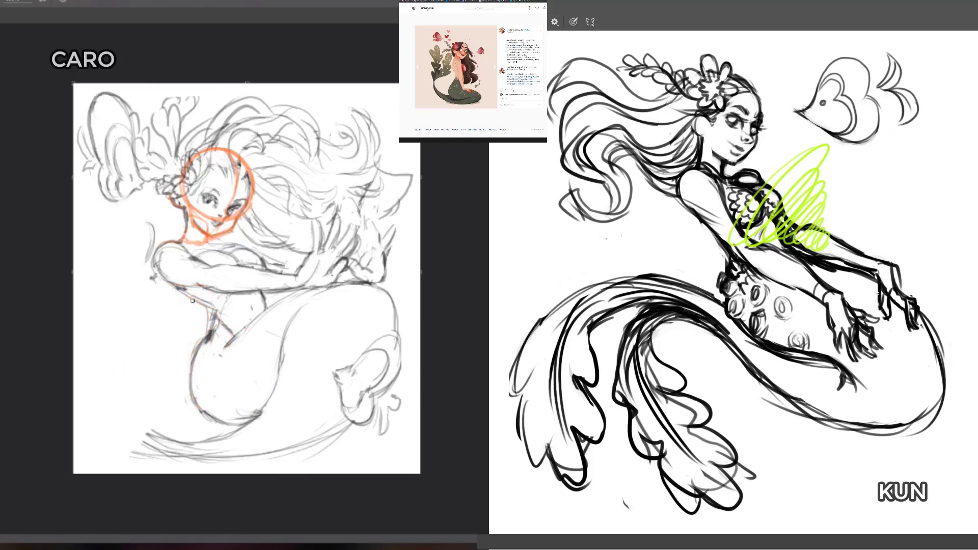
pyautogui.moveTo(193, 300)
pyautogui.mouseDown()
pyautogui.moveTo(171, 290)
pyautogui.moveTo(220, 299)
pyautogui.moveTo(112, 304)
pyautogui.moveTo(134, 357)
pyautogui.moveTo(188, 340)
pyautogui.moveTo(194, 310)
pyautogui.moveTo(148, 327)
pyautogui.moveTo(173, 348)
pyautogui.moveTo(144, 390)
pyautogui.mouseUp()
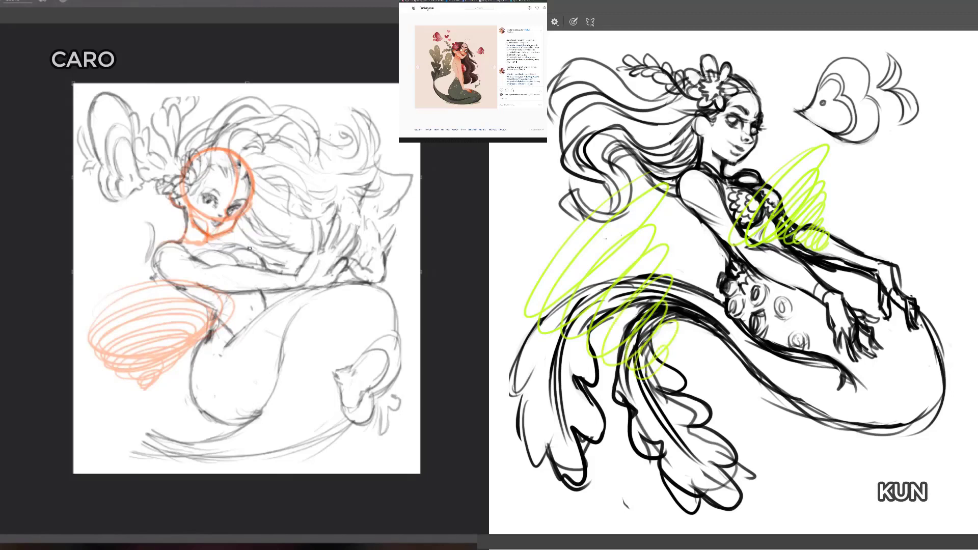
pyautogui.moveTo(103, 302)
pyautogui.mouseDown()
pyautogui.moveTo(137, 362)
pyautogui.moveTo(164, 374)
pyautogui.moveTo(184, 377)
pyautogui.moveTo(216, 315)
pyautogui.moveTo(233, 312)
pyautogui.moveTo(244, 331)
pyautogui.mouseUp()
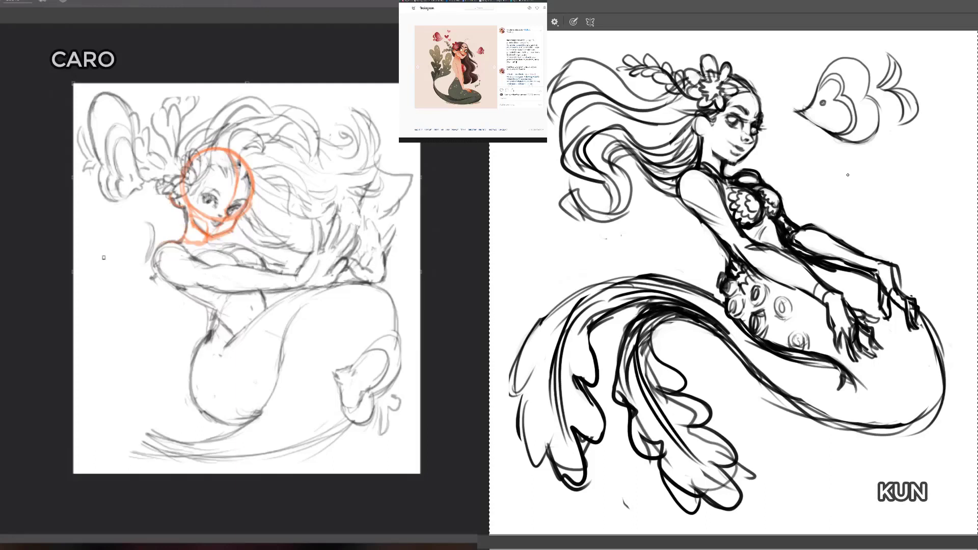
# Step: Try loose strokes beside the light figure and a green horizontal zigzag over the dark figure's torso, undoing each attempt
pyautogui.moveTo(131, 322); pyautogui.dragTo(132, 298)
pyautogui.hotkey('ctrl', 'z')
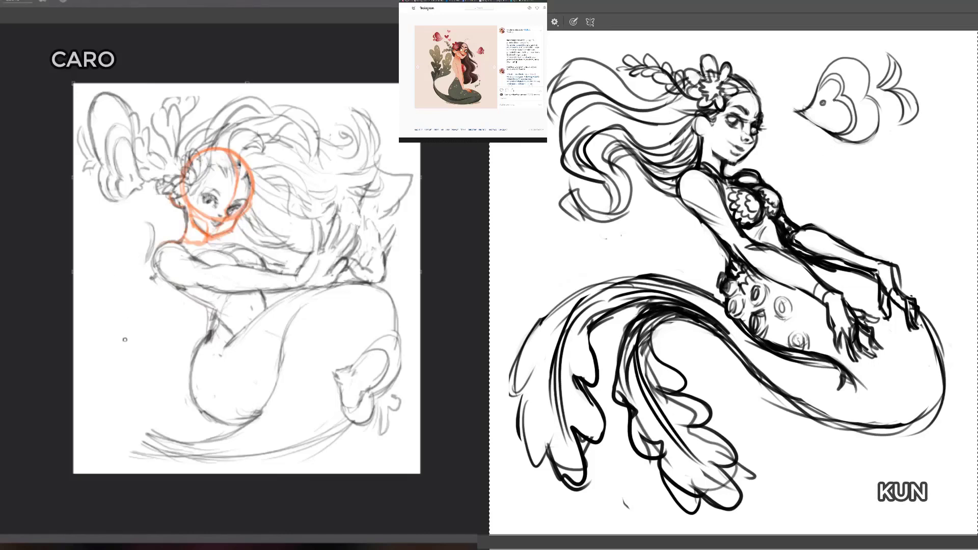
pyautogui.moveTo(846, 160)
pyautogui.mouseDown()
pyautogui.moveTo(803, 161)
pyautogui.moveTo(762, 192)
pyautogui.moveTo(833, 174)
pyautogui.moveTo(753, 215)
pyautogui.moveTo(788, 208)
pyautogui.moveTo(828, 220)
pyautogui.moveTo(736, 239)
pyautogui.moveTo(827, 230)
pyautogui.moveTo(795, 259)
pyautogui.moveTo(761, 264)
pyautogui.moveTo(810, 283)
pyautogui.mouseUp()
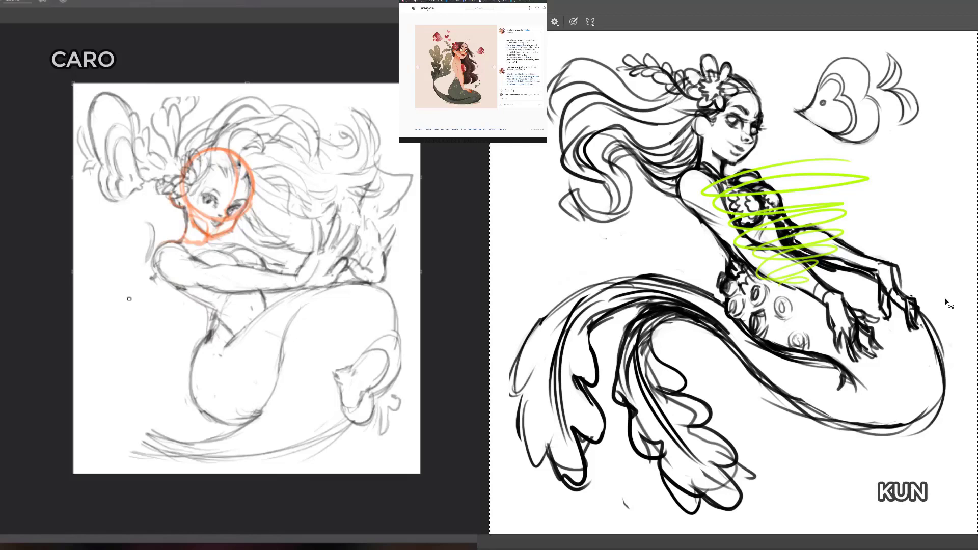
pyautogui.hotkey('ctrl', 'z')
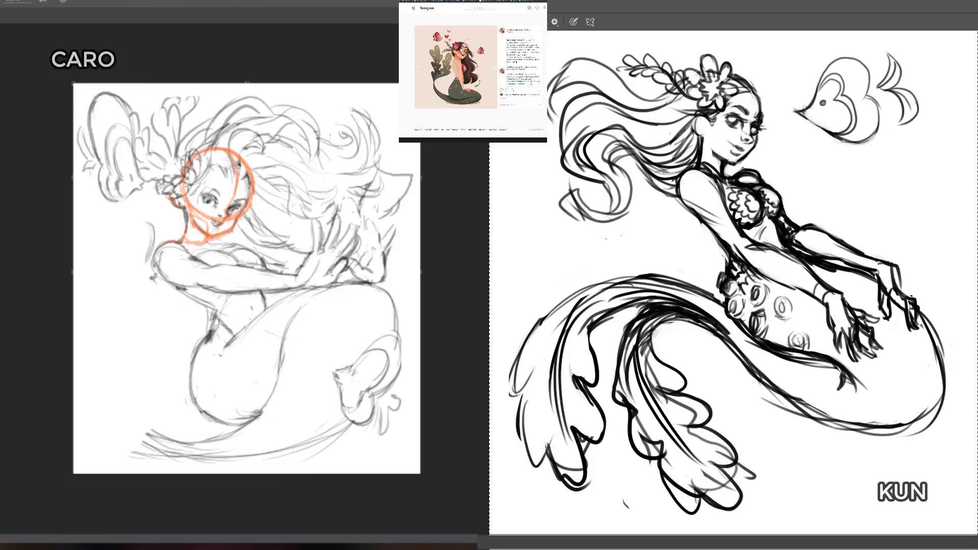
pyautogui.moveTo(150, 319); pyautogui.dragTo(150, 372)
pyautogui.hotkey('ctrl', 'z')
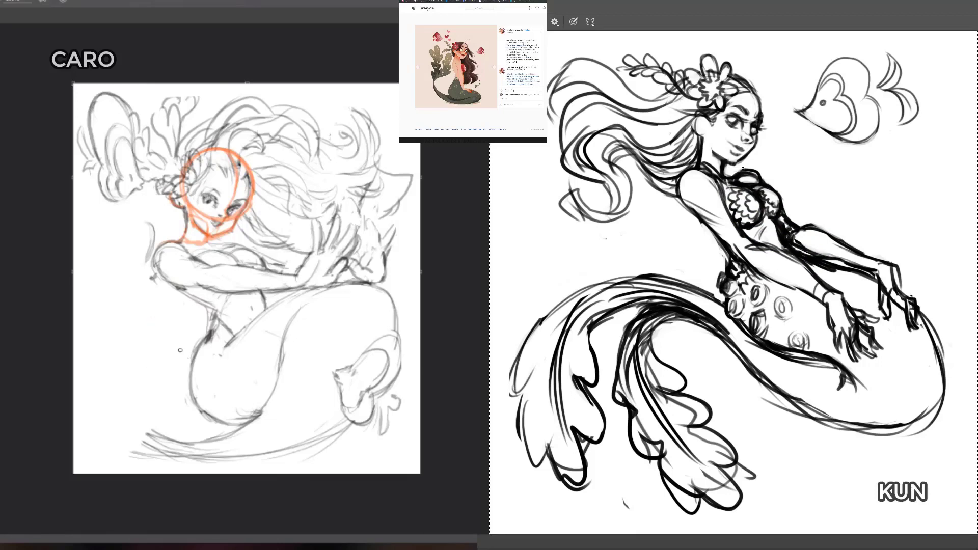
# Step: Draw a ring of short red radial strokes beside the light figure's hip and erase it
pyautogui.moveTo(126, 315)
pyautogui.mouseDown()
pyautogui.moveTo(128, 342)
pyautogui.moveTo(149, 324)
pyautogui.moveTo(175, 354)
pyautogui.moveTo(150, 392)
pyautogui.moveTo(107, 394)
pyautogui.moveTo(95, 380)
pyautogui.moveTo(95, 342)
pyautogui.moveTo(112, 308)
pyautogui.mouseUp()
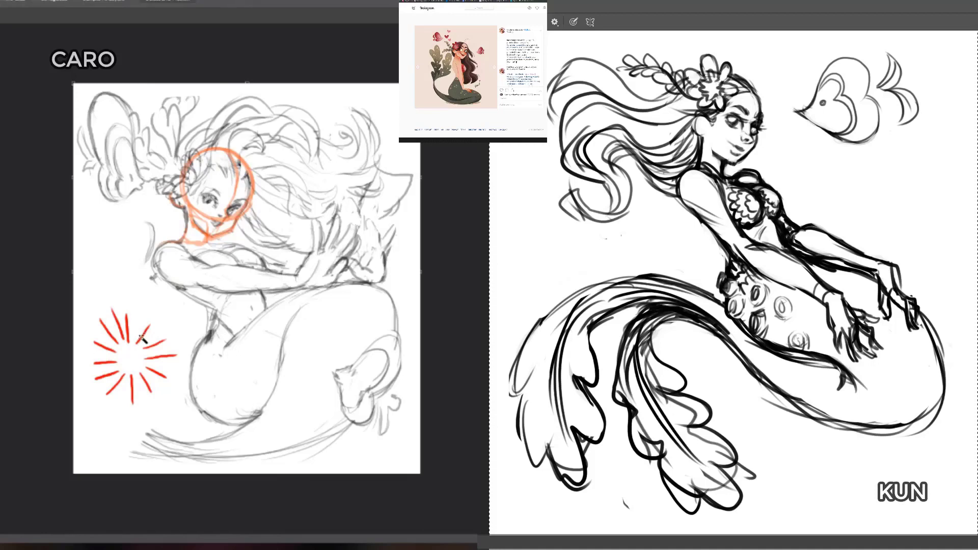
pyautogui.moveTo(115, 340)
pyautogui.mouseDown()
pyautogui.moveTo(126, 396)
pyautogui.moveTo(171, 403)
pyautogui.mouseUp()
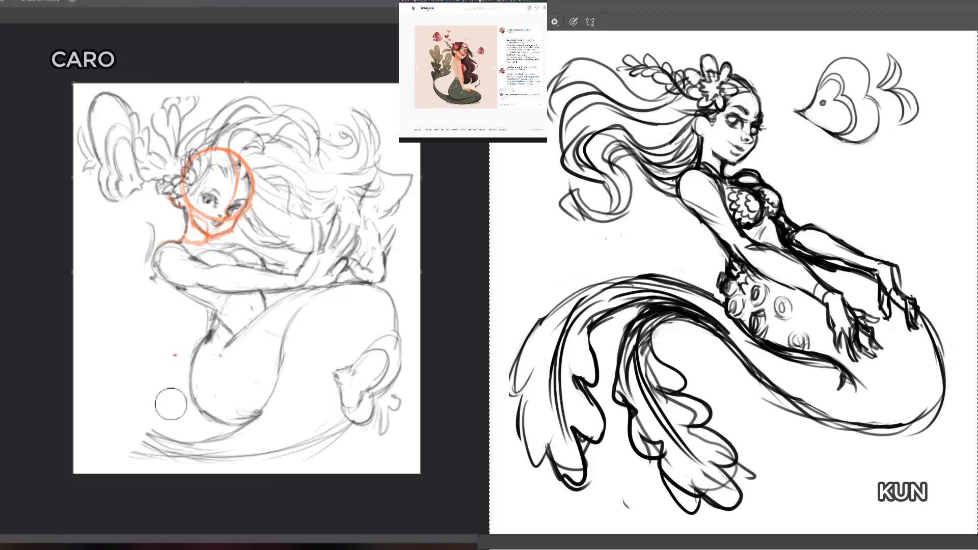
pyautogui.press('b')
pyautogui.press('e')
# Step: Try vertical, horizontal and diagonal red strokes through one centre beside the light figure's hip, and clear them
pyautogui.press('b')
pyautogui.moveTo(129, 304); pyautogui.dragTo(134, 410)
pyautogui.moveTo(90, 356); pyautogui.dragTo(165, 356)
pyautogui.moveTo(106, 326); pyautogui.dragTo(159, 385)
pyautogui.moveTo(102, 389)
pyautogui.mouseDown()
pyautogui.moveTo(160, 322)
pyautogui.moveTo(96, 314)
pyautogui.moveTo(146, 312)
pyautogui.moveTo(131, 353)
pyautogui.mouseUp()
pyautogui.press('e')
# Step: Draw four clusters of parallel red diagonal strokes radiating from an empty centre beside the light figure's hip
pyautogui.press('b')
pyautogui.moveTo(107, 318)
pyautogui.mouseDown()
pyautogui.moveTo(140, 350)
pyautogui.moveTo(128, 361)
pyautogui.mouseUp()
pyautogui.moveTo(178, 321); pyautogui.dragTo(148, 355)
pyautogui.moveTo(187, 321)
pyautogui.mouseDown()
pyautogui.moveTo(154, 358)
pyautogui.moveTo(170, 359)
pyautogui.moveTo(99, 392)
pyautogui.mouseUp()
pyautogui.moveTo(136, 375)
pyautogui.mouseDown()
pyautogui.moveTo(101, 401)
pyautogui.moveTo(163, 408)
pyautogui.moveTo(184, 397)
pyautogui.mouseUp()
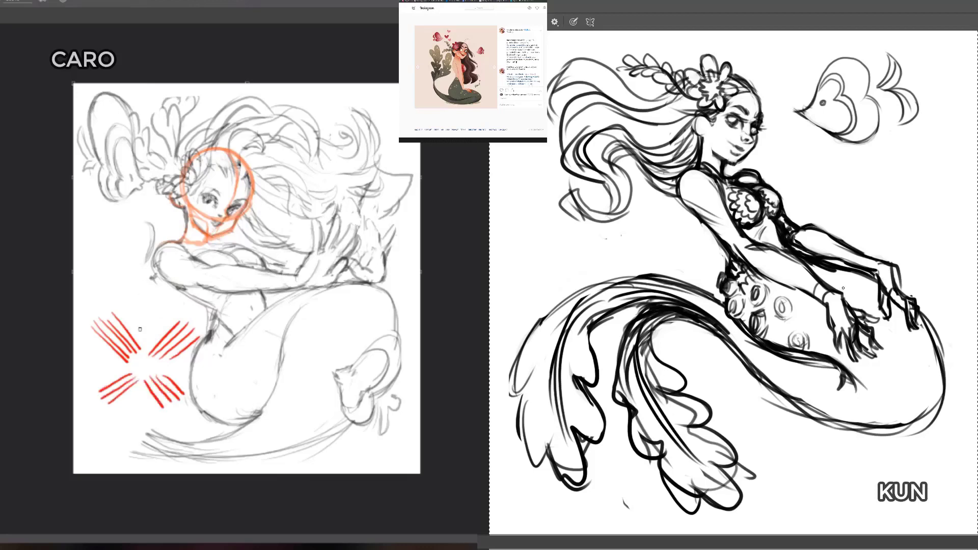
# Step: Complete the red starburst with clusters of vertical strokes above and below its centre and horizontal strokes on both sides
pyautogui.moveTo(141, 351); pyautogui.dragTo(138, 304)
pyautogui.moveTo(149, 353); pyautogui.dragTo(148, 296)
pyautogui.moveTo(158, 351)
pyautogui.mouseDown()
pyautogui.moveTo(162, 291)
pyautogui.moveTo(179, 357)
pyautogui.moveTo(194, 363)
pyautogui.mouseUp()
pyautogui.moveTo(153, 369)
pyautogui.mouseDown()
pyautogui.moveTo(195, 368)
pyautogui.moveTo(200, 377)
pyautogui.moveTo(133, 410)
pyautogui.moveTo(142, 418)
pyautogui.mouseUp()
pyautogui.moveTo(147, 375); pyautogui.dragTo(151, 411)
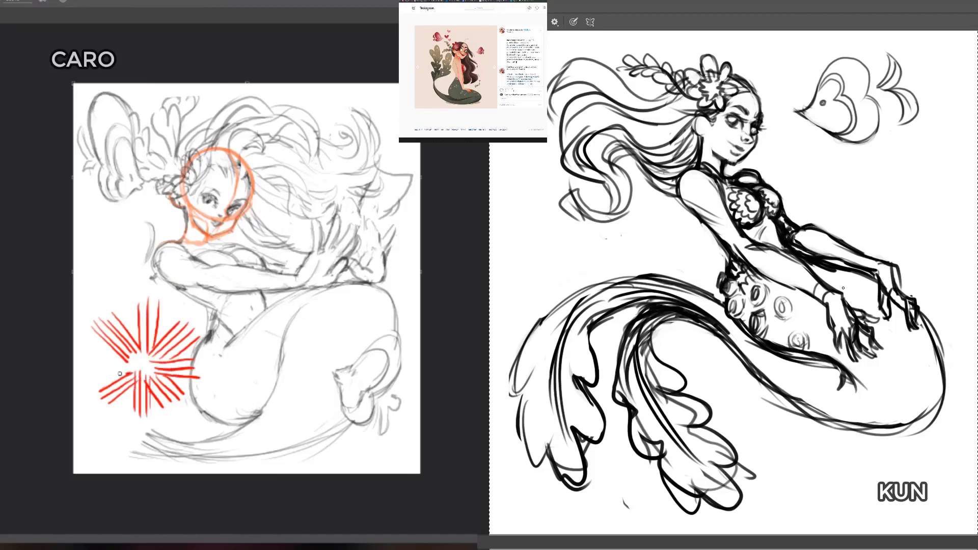
pyautogui.moveTo(120, 374); pyautogui.dragTo(95, 377)
pyautogui.moveTo(133, 363); pyautogui.dragTo(93, 360)
pyautogui.moveTo(115, 351); pyautogui.dragTo(87, 347)
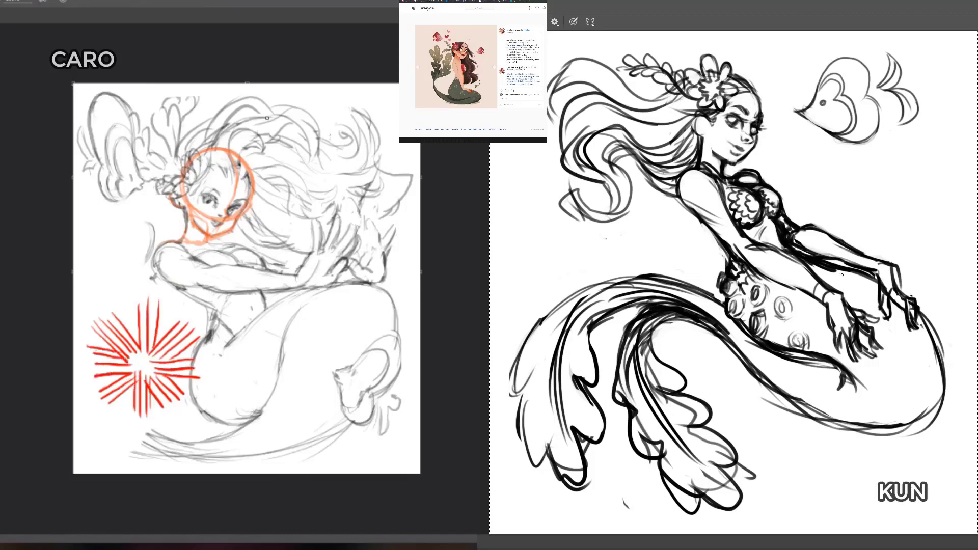
# Step: Circle and mark the two upper clusters of the red starburst, and draw clusters of green parallel strokes fanning out below the fish sketch
pyautogui.moveTo(102, 362)
pyautogui.mouseDown()
pyautogui.moveTo(143, 350)
pyautogui.moveTo(109, 305)
pyautogui.mouseUp()
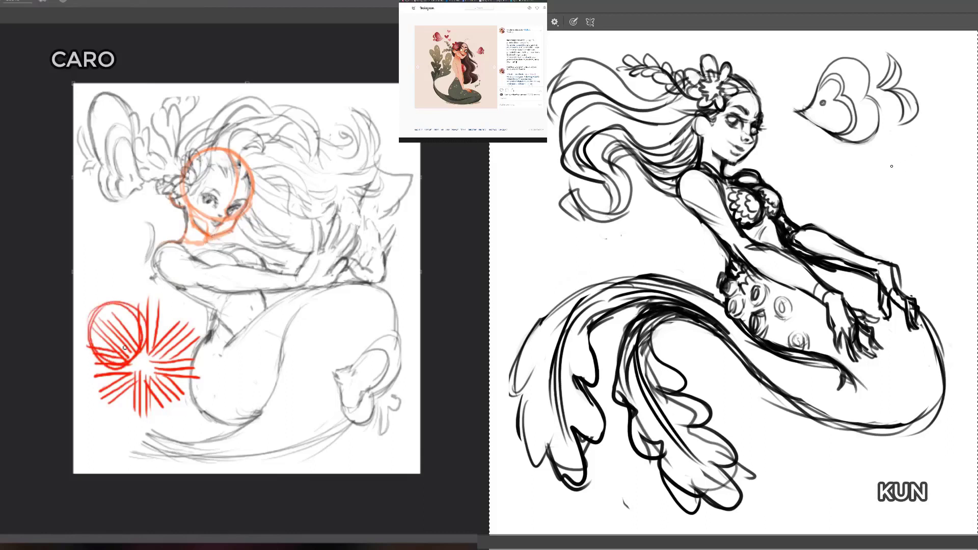
pyautogui.moveTo(885, 170)
pyautogui.mouseDown()
pyautogui.moveTo(930, 134)
pyautogui.moveTo(922, 147)
pyautogui.moveTo(930, 153)
pyautogui.mouseUp()
pyautogui.moveTo(154, 326)
pyautogui.mouseDown()
pyautogui.moveTo(162, 360)
pyautogui.moveTo(168, 312)
pyautogui.mouseUp()
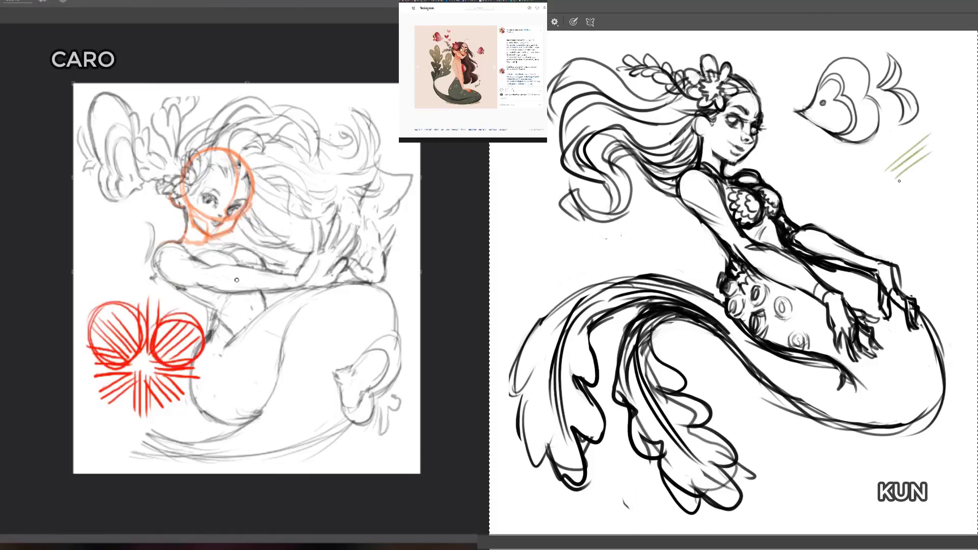
pyautogui.moveTo(898, 182); pyautogui.dragTo(923, 164)
pyautogui.moveTo(179, 309); pyautogui.dragTo(187, 313)
pyautogui.moveTo(895, 190)
pyautogui.mouseDown()
pyautogui.moveTo(934, 184)
pyautogui.moveTo(915, 194)
pyautogui.moveTo(930, 197)
pyautogui.mouseUp()
pyautogui.moveTo(113, 305); pyautogui.dragTo(115, 280)
pyautogui.moveTo(900, 212)
pyautogui.mouseDown()
pyautogui.moveTo(923, 206)
pyautogui.moveTo(915, 251)
pyautogui.mouseUp()
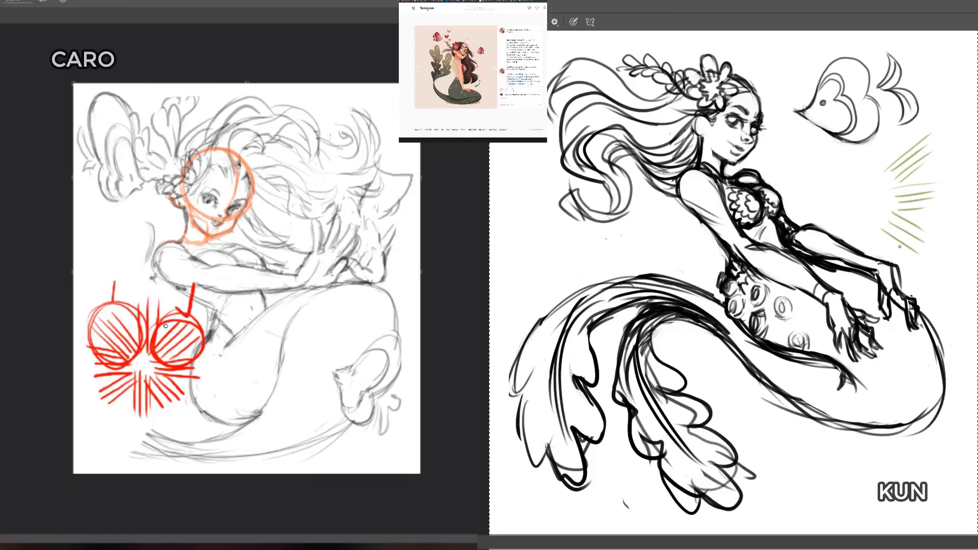
# Step: Erase the marked red starburst beside the light figure, and complete the green one with stroke clusters all around its empty centre
pyautogui.press('e')
pyautogui.moveTo(138, 361); pyautogui.dragTo(125, 366)
pyautogui.moveTo(887, 216); pyautogui.dragTo(889, 260)
pyautogui.moveTo(124, 367); pyautogui.dragTo(179, 308)
pyautogui.moveTo(875, 227); pyautogui.dragTo(876, 267)
pyautogui.moveTo(179, 307); pyautogui.dragTo(213, 300)
pyautogui.moveTo(870, 223)
pyautogui.mouseDown()
pyautogui.moveTo(868, 270)
pyautogui.moveTo(820, 235)
pyautogui.mouseUp()
pyautogui.moveTo(861, 188); pyautogui.dragTo(807, 190)
pyautogui.moveTo(855, 195); pyautogui.dragTo(808, 205)
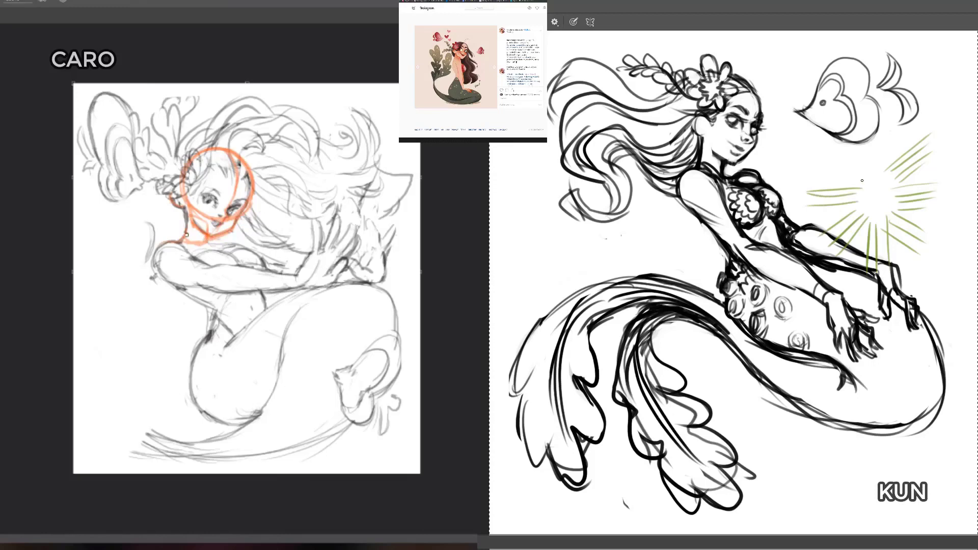
pyautogui.moveTo(863, 181)
pyautogui.mouseDown()
pyautogui.moveTo(825, 145)
pyautogui.moveTo(857, 143)
pyautogui.moveTo(869, 118)
pyautogui.moveTo(886, 118)
pyautogui.mouseUp()
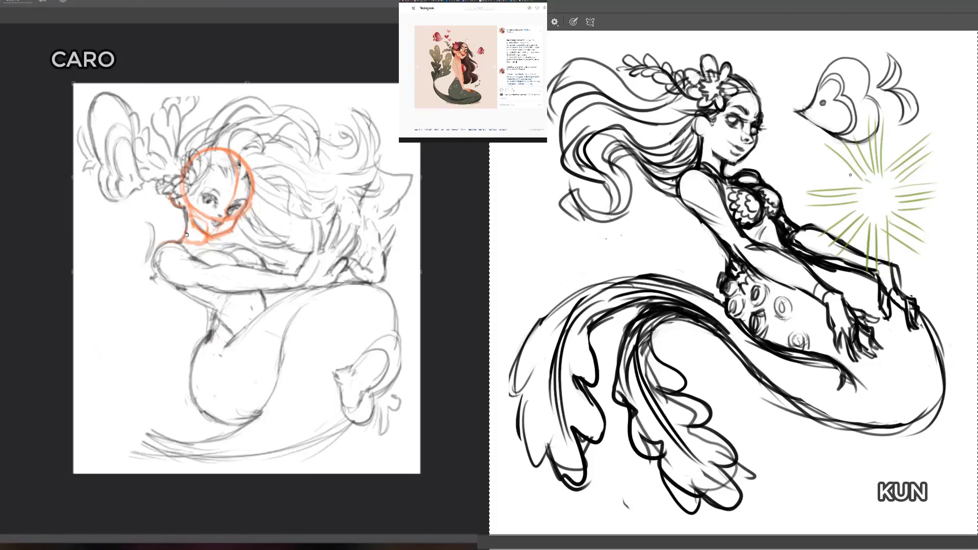
# Step: Loop a green oval around the starburst's horizontal cluster nearest the dark figure, undo it and clear the green starburst
pyautogui.moveTo(850, 174)
pyautogui.mouseDown()
pyautogui.moveTo(869, 179)
pyautogui.moveTo(860, 171)
pyautogui.moveTo(820, 224)
pyautogui.moveTo(884, 185)
pyautogui.mouseUp()
pyautogui.hotkey('ctrl', 'z')
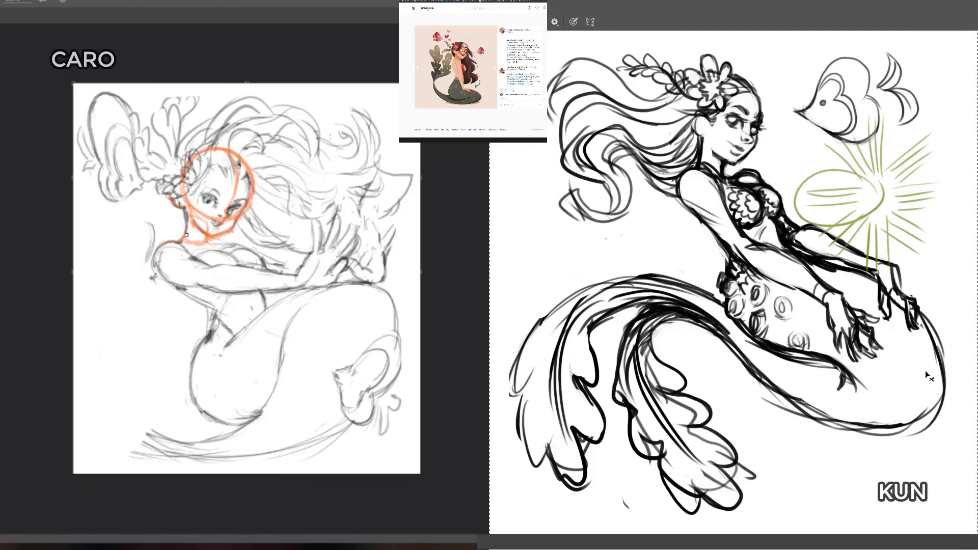
pyautogui.hotkey('ctrl', 'z')
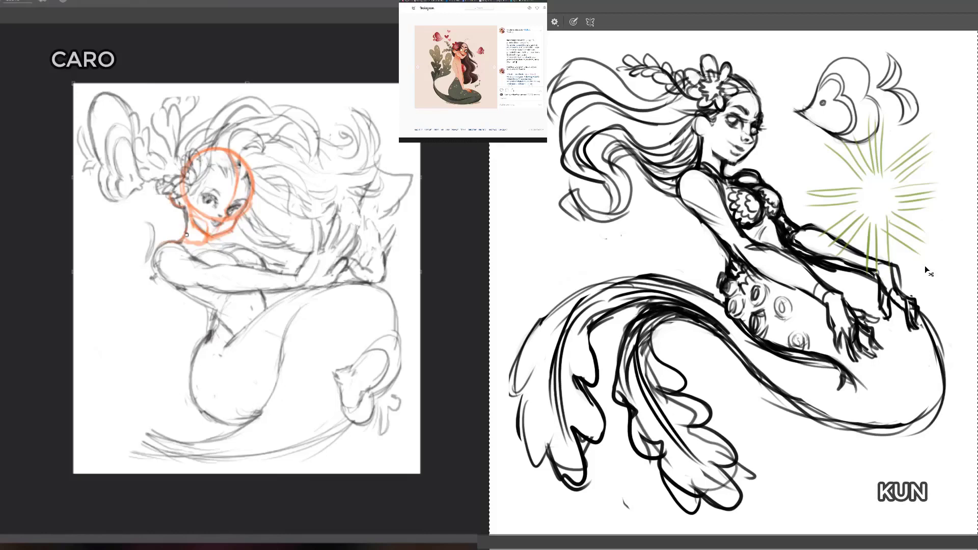
pyautogui.press('Delete')
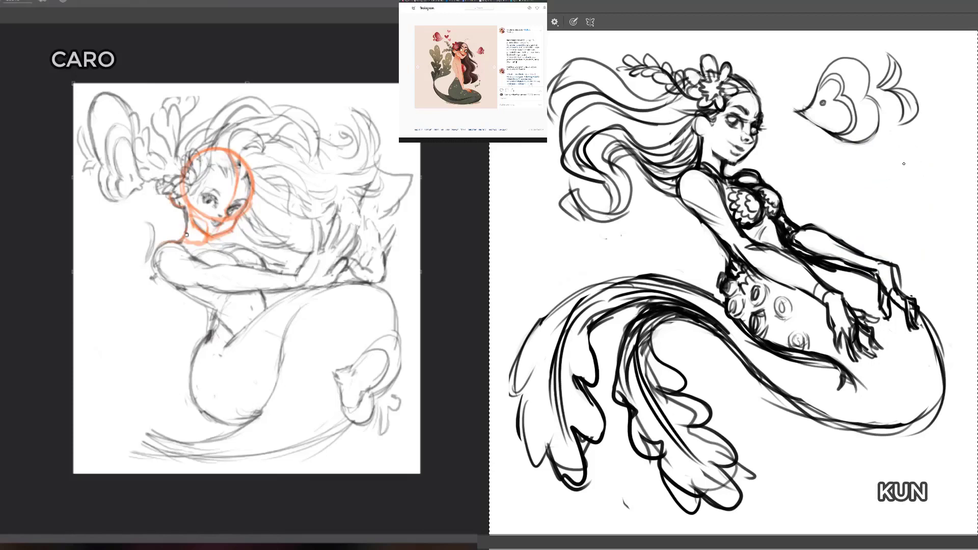
# Step: Draw a smaller green starburst of short radial stroke clusters around an empty centre below the fish sketch
pyautogui.moveTo(902, 164); pyautogui.dragTo(912, 122)
pyautogui.moveTo(912, 163)
pyautogui.mouseDown()
pyautogui.moveTo(914, 136)
pyautogui.moveTo(927, 146)
pyautogui.moveTo(935, 216)
pyautogui.moveTo(900, 240)
pyautogui.mouseUp()
pyautogui.moveTo(903, 204)
pyautogui.mouseDown()
pyautogui.moveTo(899, 233)
pyautogui.moveTo(868, 228)
pyautogui.moveTo(864, 215)
pyautogui.mouseUp()
pyautogui.moveTo(897, 187)
pyautogui.mouseDown()
pyautogui.moveTo(853, 182)
pyautogui.moveTo(903, 175)
pyautogui.moveTo(876, 144)
pyautogui.mouseUp()
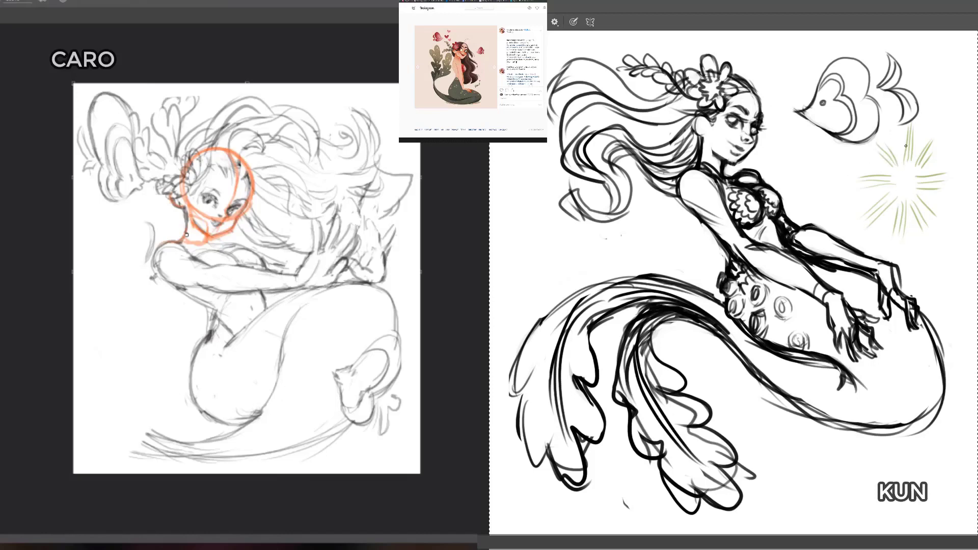
# Step: Try green circles over the smaller starburst, undo them and select the whole canvas
pyautogui.moveTo(902, 133)
pyautogui.mouseDown()
pyautogui.moveTo(840, 168)
pyautogui.moveTo(835, 216)
pyautogui.mouseUp()
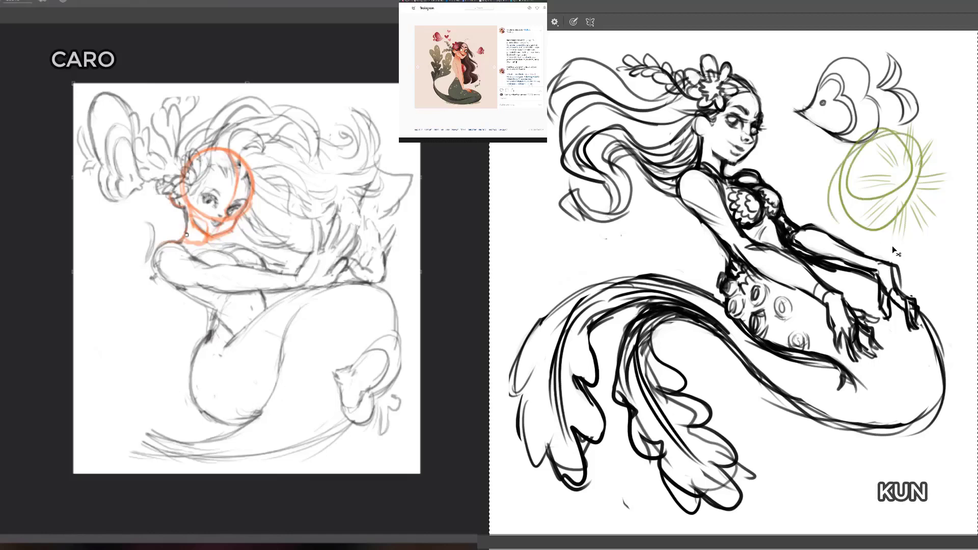
pyautogui.hotkey('ctrl', 'z')
pyautogui.hotkey('ctrl', 'z')
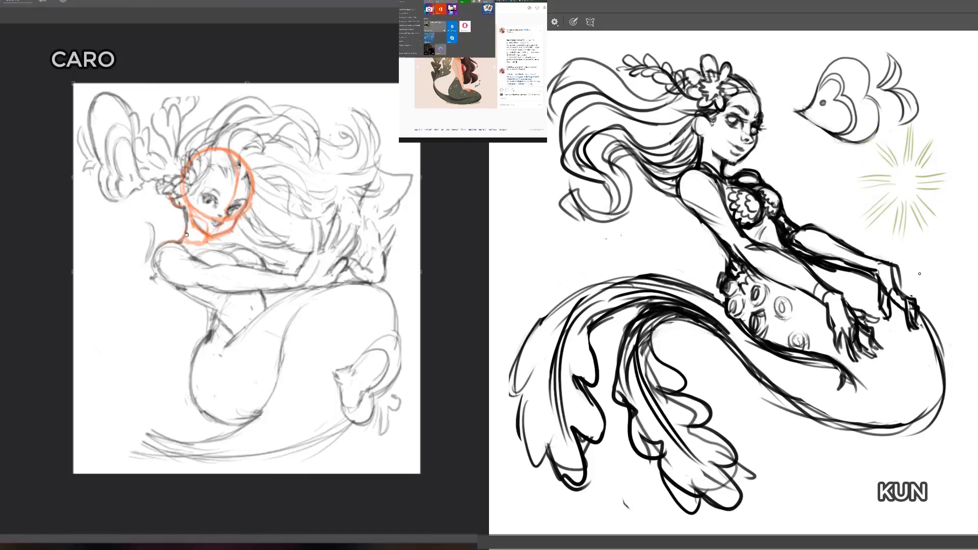
pyautogui.hotkey('ctrl', 'a')
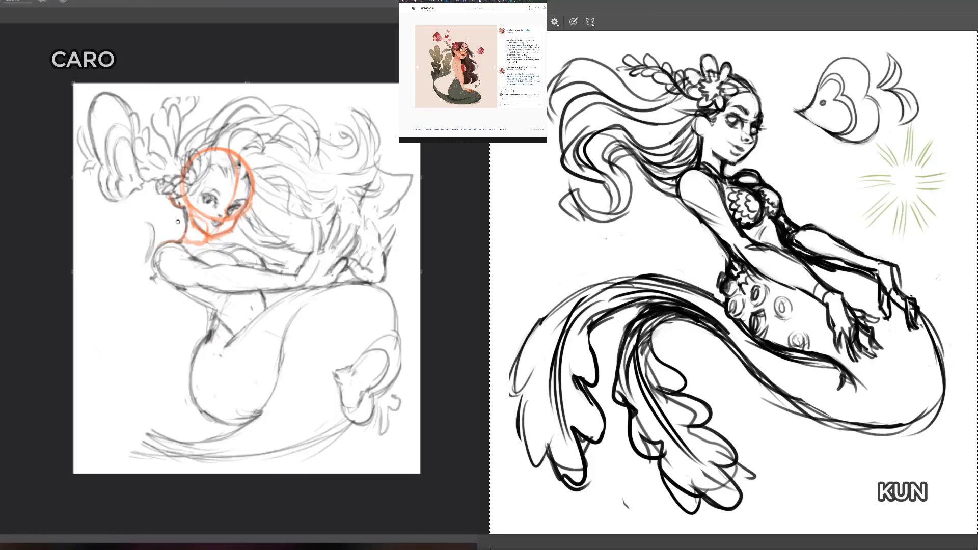
# Step: Trace the light figure's rounded shoulder and upper arm with red contour strokes
pyautogui.moveTo(181, 241)
pyautogui.mouseDown()
pyautogui.moveTo(168, 243)
pyautogui.moveTo(156, 268)
pyautogui.moveTo(159, 243)
pyautogui.moveTo(171, 278)
pyautogui.moveTo(175, 258)
pyautogui.moveTo(197, 254)
pyautogui.moveTo(174, 284)
pyautogui.moveTo(214, 292)
pyautogui.moveTo(189, 285)
pyautogui.moveTo(217, 266)
pyautogui.mouseUp()
pyautogui.press('e')
pyautogui.press('b')
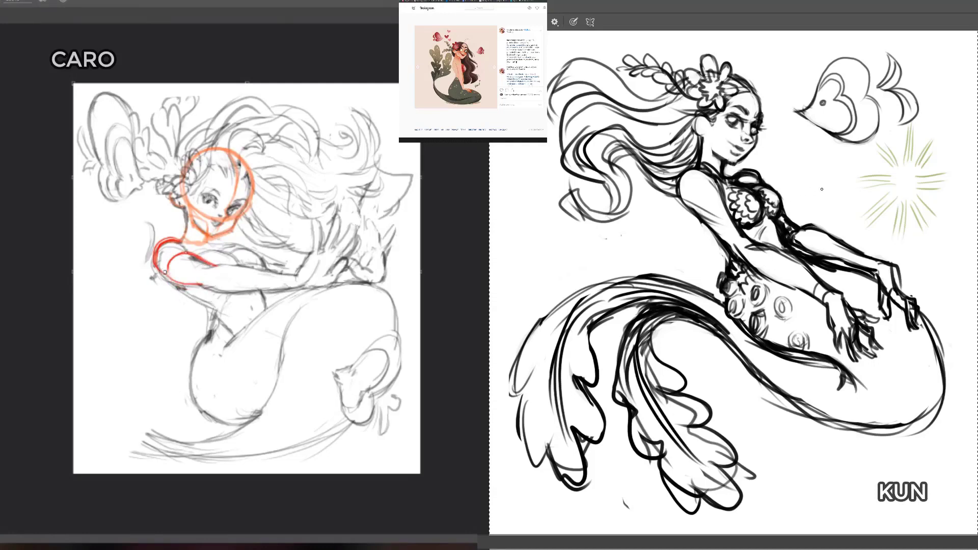
# Step: Draw a long winding red line with sharp turns and a loop beside the light figure, and clear the small green starburst
pyautogui.moveTo(822, 189)
pyautogui.mouseDown()
pyautogui.moveTo(763, 225)
pyautogui.moveTo(812, 244)
pyautogui.moveTo(801, 212)
pyautogui.moveTo(838, 226)
pyautogui.moveTo(756, 307)
pyautogui.moveTo(846, 243)
pyautogui.moveTo(791, 315)
pyautogui.moveTo(818, 272)
pyautogui.moveTo(836, 306)
pyautogui.moveTo(797, 312)
pyautogui.moveTo(813, 345)
pyautogui.moveTo(846, 375)
pyautogui.mouseUp()
pyautogui.moveTo(112, 216)
pyautogui.mouseDown()
pyautogui.moveTo(105, 231)
pyautogui.moveTo(127, 383)
pyautogui.moveTo(172, 440)
pyautogui.mouseUp()
pyautogui.press('e')
pyautogui.moveTo(105, 260)
pyautogui.mouseDown()
pyautogui.moveTo(109, 351)
pyautogui.moveTo(185, 426)
pyautogui.mouseUp()
pyautogui.press('b')
pyautogui.moveTo(120, 233)
pyautogui.mouseDown()
pyautogui.moveTo(106, 234)
pyautogui.moveTo(121, 299)
pyautogui.moveTo(159, 359)
pyautogui.moveTo(91, 387)
pyautogui.moveTo(102, 359)
pyautogui.mouseUp()
pyautogui.press('Delete')
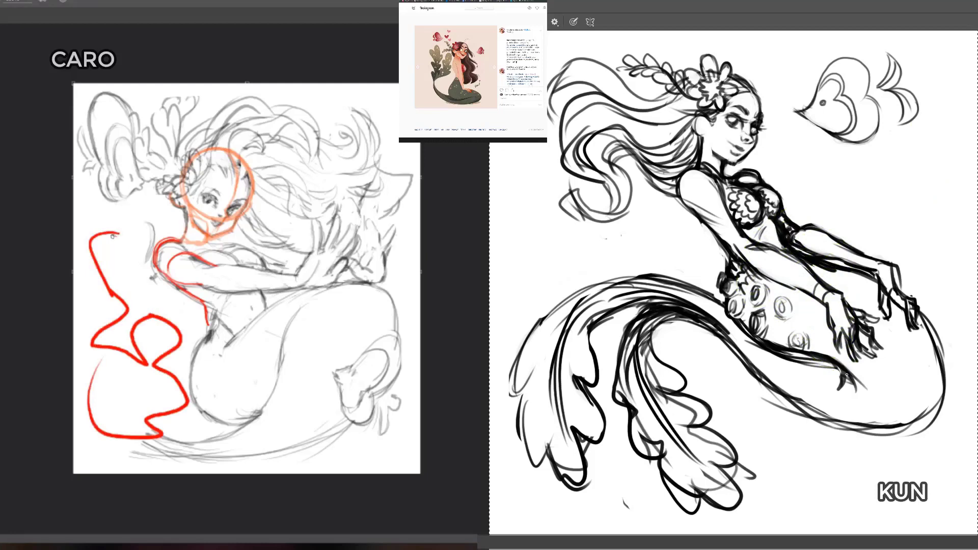
# Step: Retrace the upper part of the winding red line with thin strokes, and erase the whole line
pyautogui.moveTo(98, 238)
pyautogui.mouseDown()
pyautogui.moveTo(95, 254)
pyautogui.moveTo(132, 308)
pyautogui.moveTo(101, 335)
pyautogui.moveTo(134, 353)
pyautogui.mouseUp()
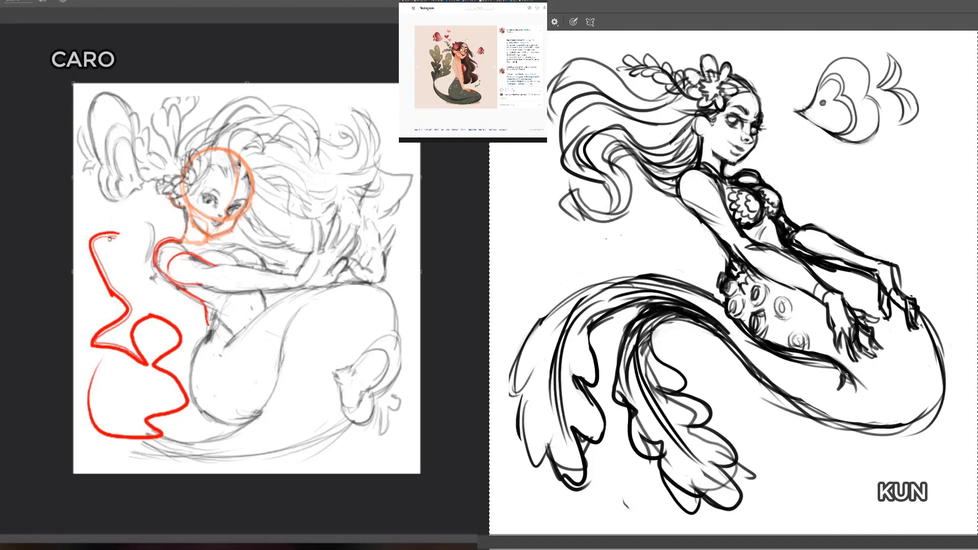
pyautogui.moveTo(103, 239)
pyautogui.mouseDown()
pyautogui.moveTo(99, 256)
pyautogui.moveTo(136, 309)
pyautogui.moveTo(101, 346)
pyautogui.mouseUp()
pyautogui.press('e')
pyautogui.moveTo(86, 311)
pyautogui.mouseDown()
pyautogui.moveTo(87, 351)
pyautogui.moveTo(135, 332)
pyautogui.moveTo(151, 342)
pyautogui.moveTo(138, 300)
pyautogui.moveTo(91, 238)
pyautogui.moveTo(116, 281)
pyautogui.moveTo(125, 257)
pyautogui.mouseUp()
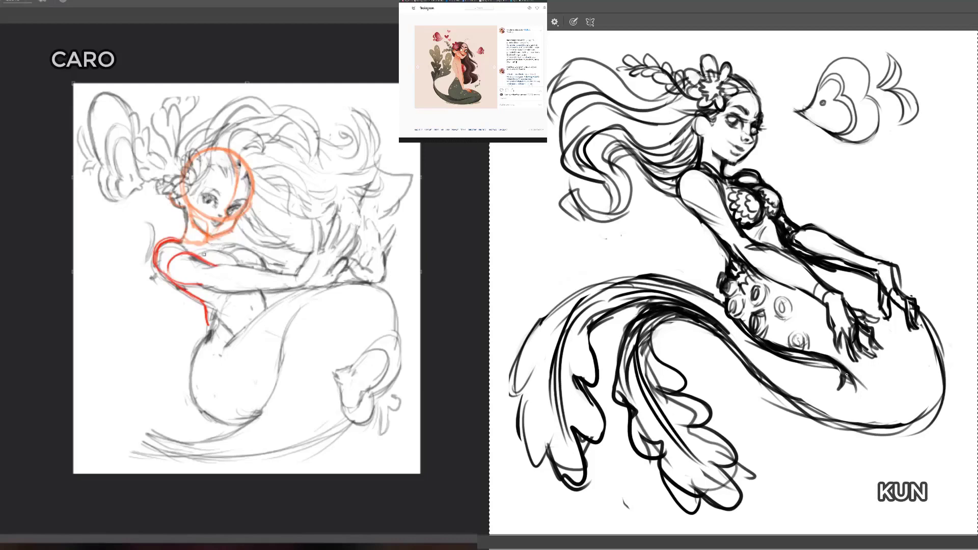
# Step: Erase stray guide marks around the light figure's chest and reduce the eraser size in several steps
pyautogui.press('e')
pyautogui.moveTo(218, 255)
pyautogui.mouseDown()
pyautogui.moveTo(209, 253)
pyautogui.moveTo(225, 253)
pyautogui.mouseUp()
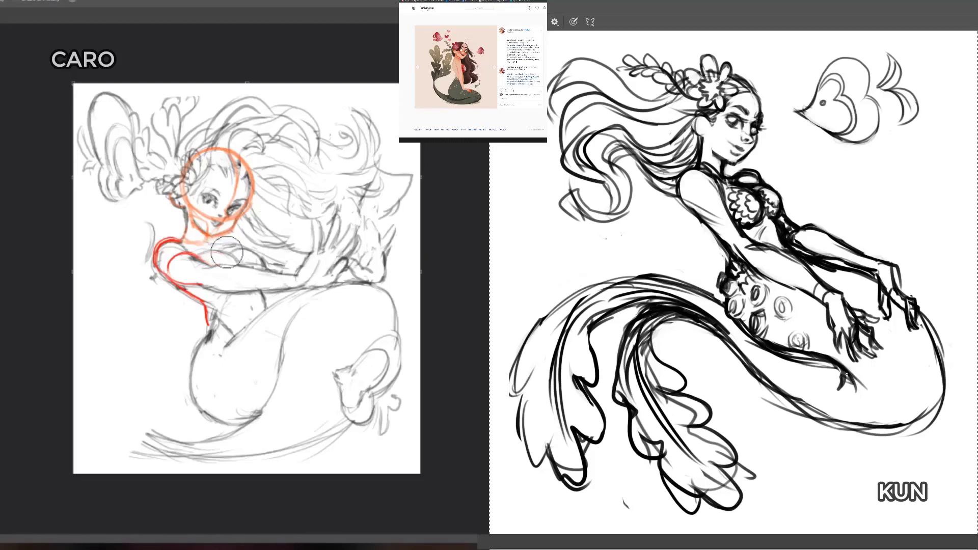
pyautogui.press('b')
pyautogui.press('e')
pyautogui.press('[')
pyautogui.press('[')
pyautogui.press('[')
pyautogui.press('[')
pyautogui.press('[')
pyautogui.press('[')
pyautogui.press('[')
pyautogui.press('[')
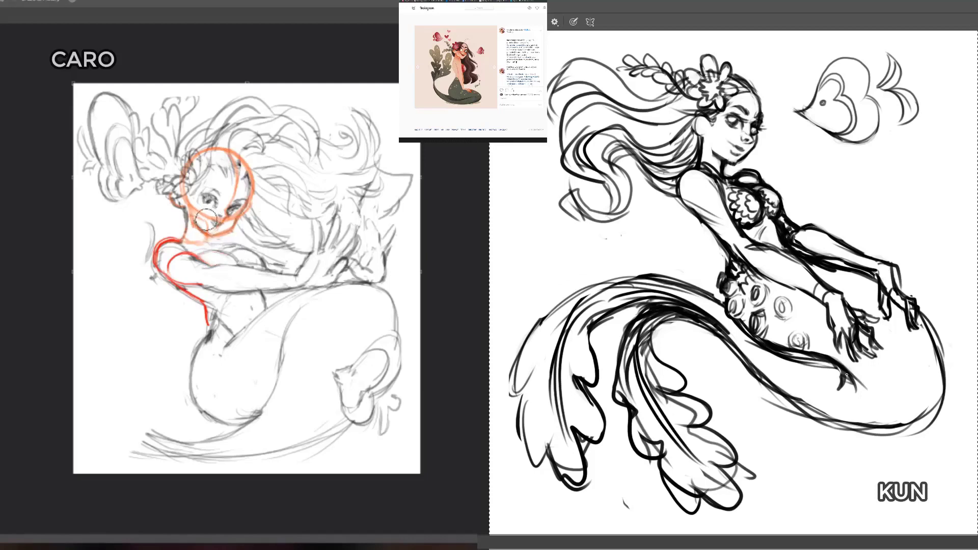
pyautogui.press('[')
pyautogui.press('[')
pyautogui.press('b')
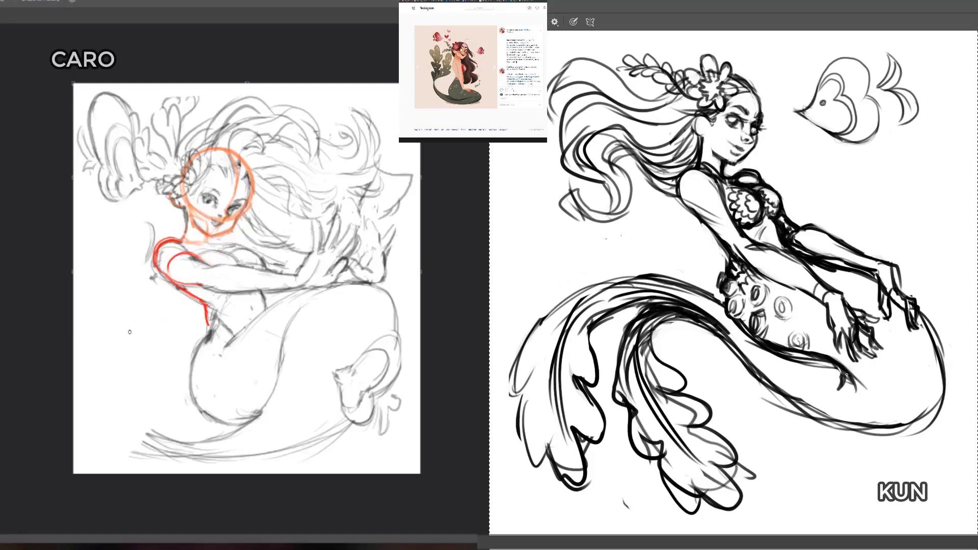
# Step: Trace the light figure's torso in red, outlining the chest volume, the ribcage side and the waist below the arm
pyautogui.moveTo(183, 291)
pyautogui.mouseDown()
pyautogui.moveTo(223, 307)
pyautogui.moveTo(216, 306)
pyautogui.moveTo(240, 287)
pyautogui.moveTo(259, 286)
pyautogui.moveTo(219, 313)
pyautogui.mouseUp()
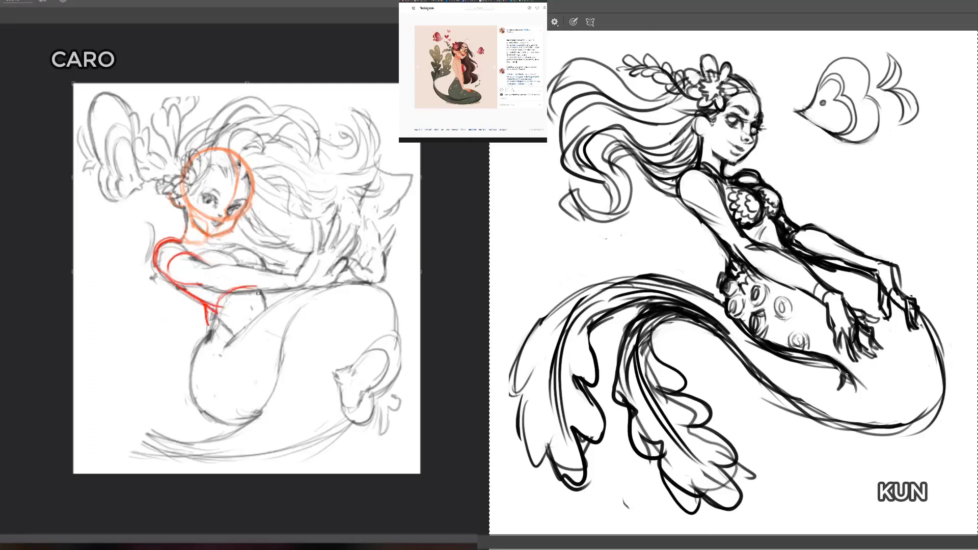
pyautogui.moveTo(257, 279)
pyautogui.mouseDown()
pyautogui.moveTo(258, 294)
pyautogui.moveTo(251, 270)
pyautogui.moveTo(262, 291)
pyautogui.mouseUp()
pyautogui.moveTo(189, 253)
pyautogui.mouseDown()
pyautogui.moveTo(222, 248)
pyautogui.moveTo(258, 272)
pyautogui.moveTo(257, 284)
pyautogui.mouseUp()
pyautogui.press('e')
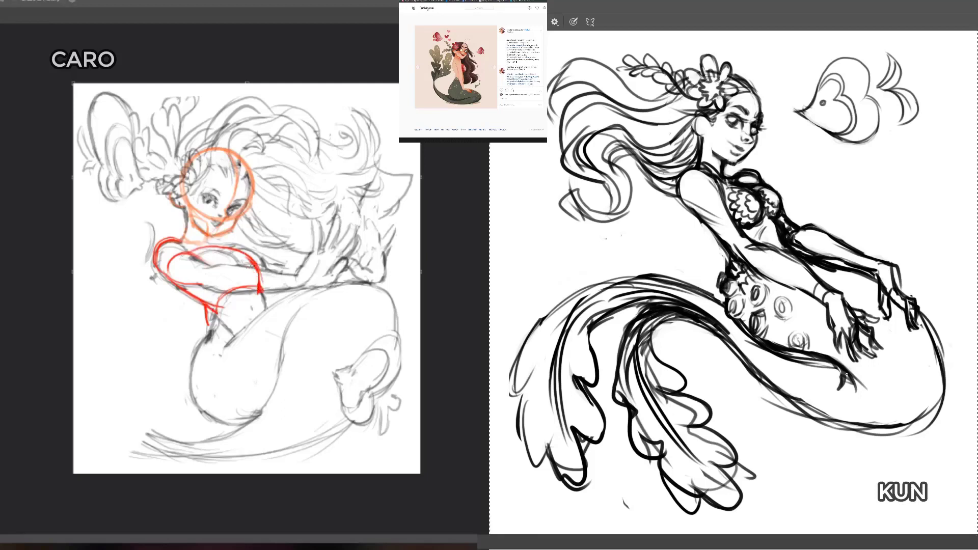
pyautogui.press('b')
pyautogui.moveTo(222, 249); pyautogui.dragTo(244, 284)
pyautogui.moveTo(209, 318)
pyautogui.mouseDown()
pyautogui.moveTo(250, 323)
pyautogui.moveTo(261, 312)
pyautogui.moveTo(247, 293)
pyautogui.moveTo(255, 296)
pyautogui.mouseUp()
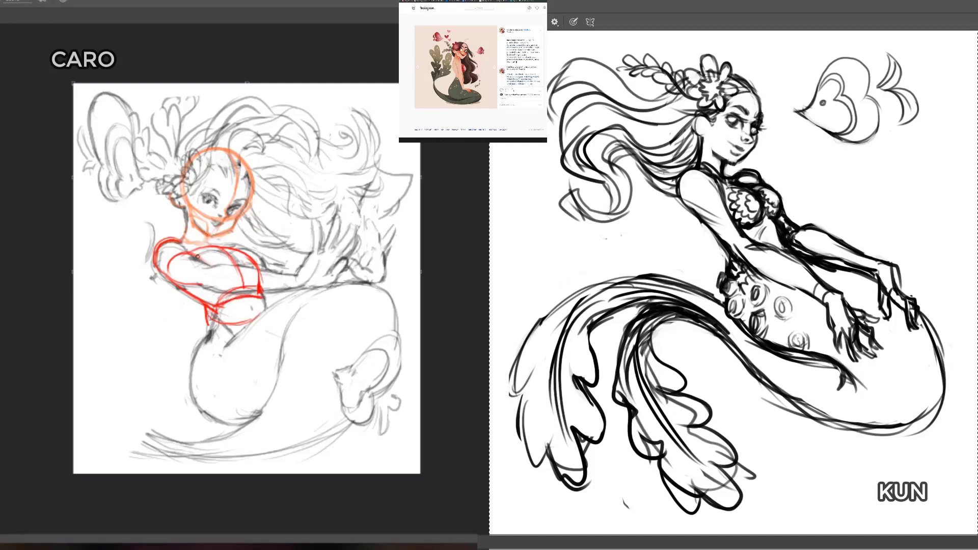
# Step: Add red strokes along the light figure's outer shoulder and forearm, and clear all the coloured guides from that sketch
pyautogui.moveTo(152, 278)
pyautogui.mouseDown()
pyautogui.moveTo(168, 242)
pyautogui.moveTo(208, 268)
pyautogui.moveTo(188, 288)
pyautogui.moveTo(151, 249)
pyautogui.mouseUp()
pyautogui.moveTo(202, 284)
pyautogui.mouseDown()
pyautogui.moveTo(180, 283)
pyautogui.moveTo(203, 285)
pyautogui.moveTo(199, 266)
pyautogui.moveTo(226, 262)
pyautogui.moveTo(291, 280)
pyautogui.mouseUp()
pyautogui.press('e')
pyautogui.press('b')
pyautogui.moveTo(204, 285); pyautogui.dragTo(288, 295)
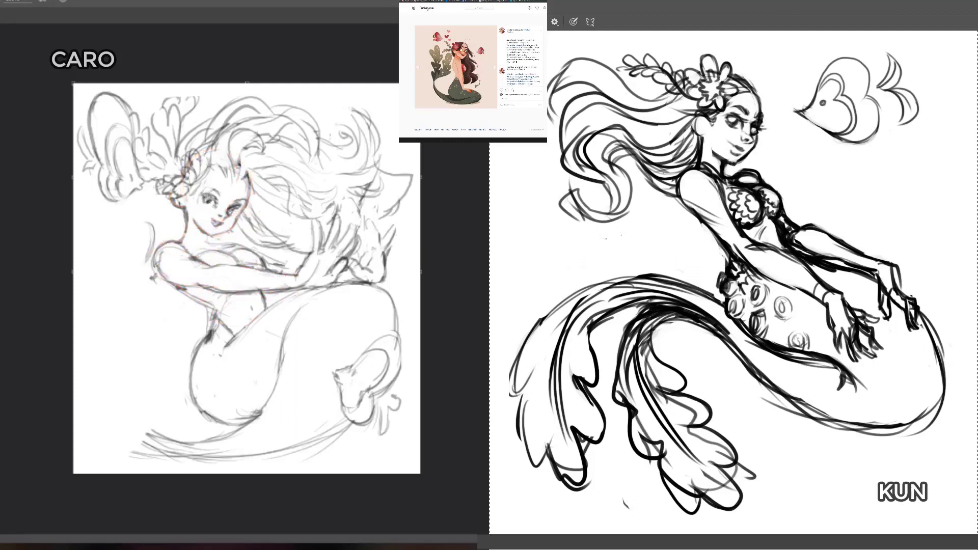
# Step: Draw a blue construction circle over the dark figure's head, and add the jaw, brow and vertical face guides
pyautogui.moveTo(742, 72)
pyautogui.mouseDown()
pyautogui.moveTo(699, 77)
pyautogui.moveTo(733, 141)
pyautogui.moveTo(753, 108)
pyautogui.mouseUp()
pyautogui.moveTo(699, 79)
pyautogui.mouseDown()
pyautogui.moveTo(747, 124)
pyautogui.moveTo(733, 77)
pyautogui.moveTo(733, 136)
pyautogui.mouseUp()
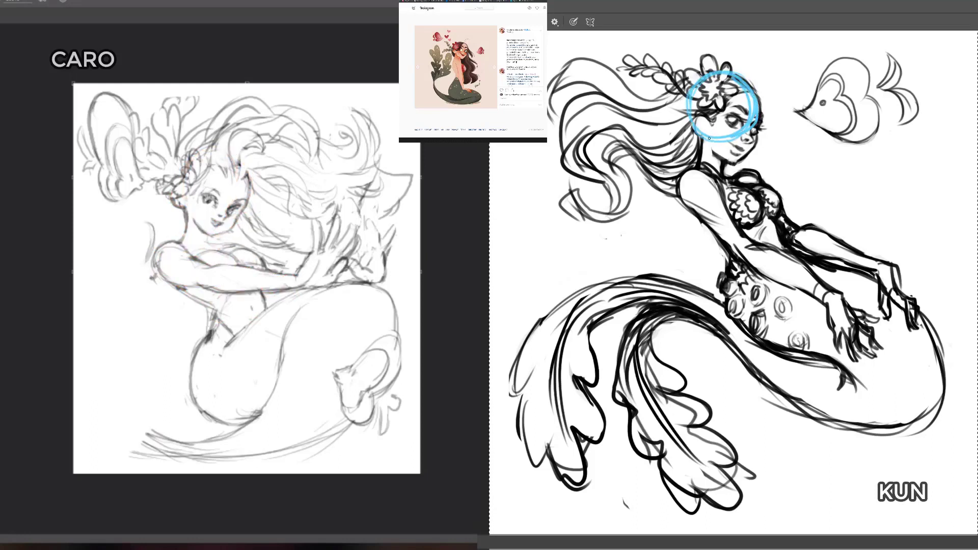
pyautogui.moveTo(709, 138)
pyautogui.mouseDown()
pyautogui.moveTo(724, 162)
pyautogui.moveTo(748, 134)
pyautogui.moveTo(755, 106)
pyautogui.moveTo(755, 135)
pyautogui.moveTo(731, 163)
pyautogui.mouseUp()
pyautogui.moveTo(750, 110); pyautogui.dragTo(721, 108)
pyautogui.moveTo(722, 106); pyautogui.dragTo(722, 154)
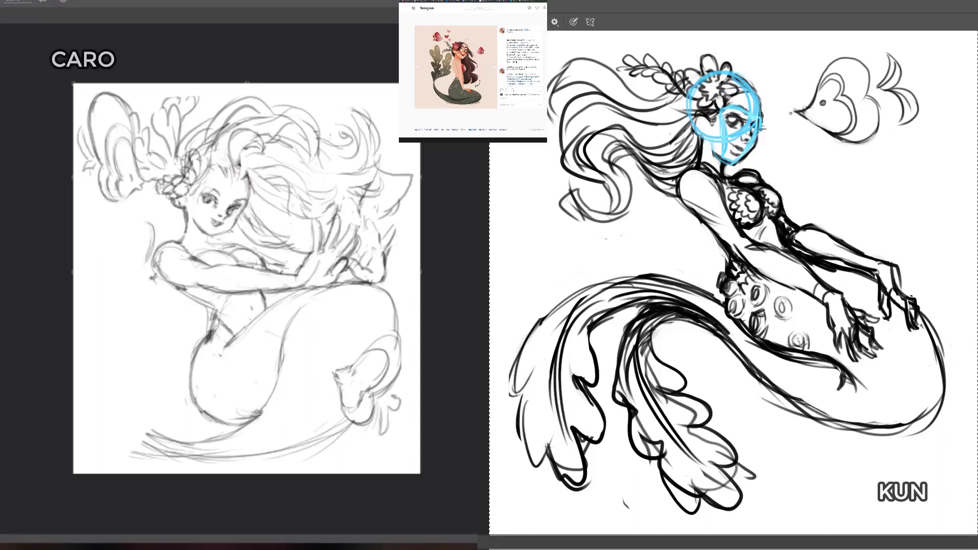
# Step: Extend the dark figure's blue guides over the neck, shoulders, upper arm and torso, and trace the light figure's forearm in red
pyautogui.moveTo(700, 133); pyautogui.dragTo(702, 170)
pyautogui.moveTo(206, 268); pyautogui.dragTo(316, 262)
pyautogui.moveTo(715, 175)
pyautogui.mouseDown()
pyautogui.moveTo(683, 193)
pyautogui.moveTo(724, 173)
pyautogui.moveTo(679, 196)
pyautogui.moveTo(717, 247)
pyautogui.moveTo(750, 170)
pyautogui.mouseUp()
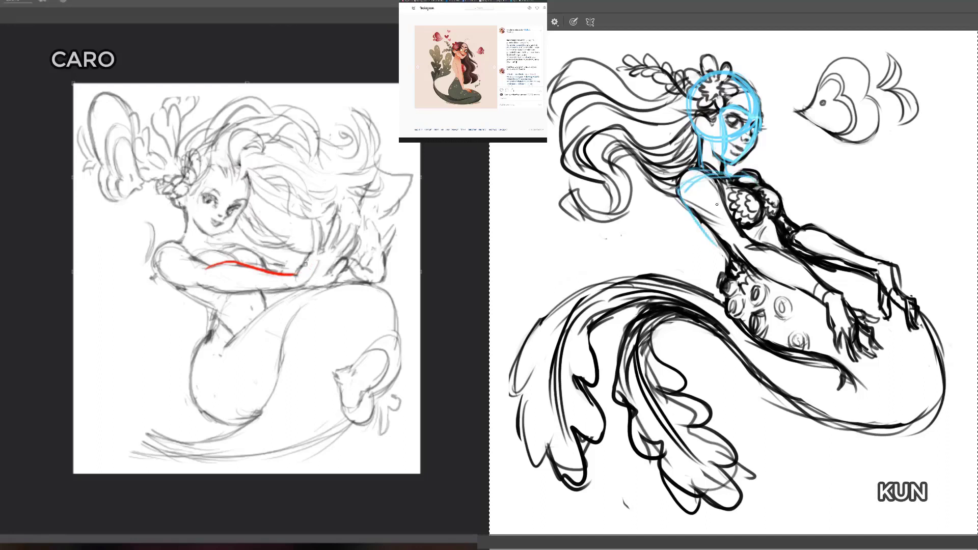
pyautogui.moveTo(687, 201); pyautogui.dragTo(736, 241)
pyautogui.moveTo(304, 267); pyautogui.dragTo(314, 208)
pyautogui.moveTo(688, 196)
pyautogui.mouseDown()
pyautogui.moveTo(734, 238)
pyautogui.moveTo(732, 280)
pyautogui.mouseUp()
pyautogui.moveTo(750, 176)
pyautogui.mouseDown()
pyautogui.moveTo(785, 221)
pyautogui.moveTo(789, 246)
pyautogui.moveTo(779, 201)
pyautogui.moveTo(785, 240)
pyautogui.mouseUp()
pyautogui.moveTo(775, 193)
pyautogui.mouseDown()
pyautogui.moveTo(744, 173)
pyautogui.moveTo(694, 172)
pyautogui.mouseUp()
pyautogui.moveTo(683, 172); pyautogui.dragTo(774, 179)
# Step: Erase the red forearm strokes from the light figure, and reinforce the dark figure's blue shoulder line and chest side
pyautogui.press('e')
pyautogui.moveTo(314, 214); pyautogui.dragTo(313, 255)
pyautogui.moveTo(694, 187); pyautogui.dragTo(761, 178)
pyautogui.moveTo(314, 226); pyautogui.dragTo(299, 274)
pyautogui.moveTo(725, 162); pyautogui.dragTo(719, 179)
pyautogui.moveTo(314, 223); pyautogui.dragTo(316, 208)
pyautogui.moveTo(285, 274)
pyautogui.mouseDown()
pyautogui.moveTo(214, 273)
pyautogui.moveTo(235, 261)
pyautogui.mouseUp()
pyautogui.moveTo(777, 208); pyautogui.dragTo(780, 243)
pyautogui.moveTo(275, 271); pyautogui.dragTo(285, 275)
pyautogui.moveTo(779, 206); pyautogui.dragTo(777, 255)
pyautogui.moveTo(286, 276); pyautogui.dragTo(288, 275)
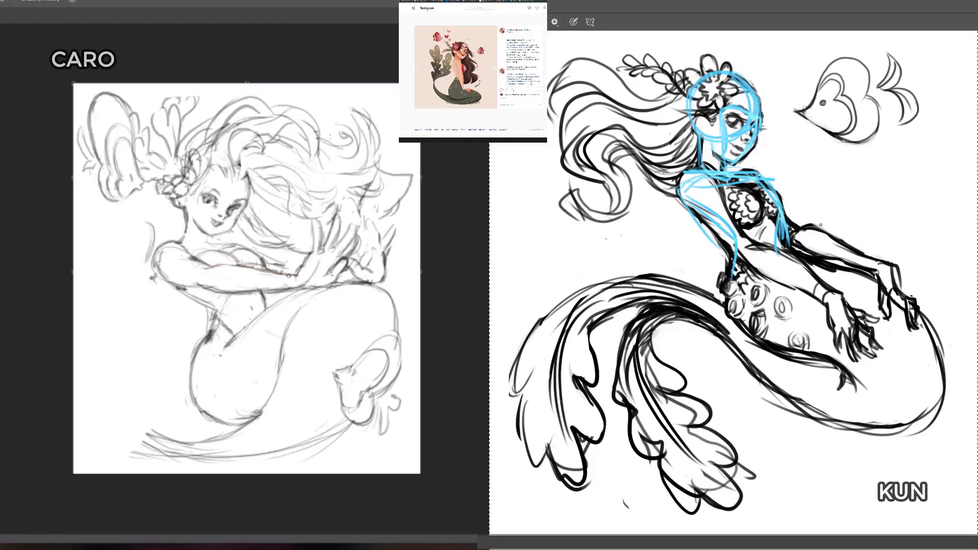
# Step: Sketch a small rounded red shape beside the light figure's hip, and erase the blue chest-side line from the dark figure
pyautogui.press('b')
pyautogui.moveTo(142, 290); pyautogui.dragTo(145, 350)
pyautogui.press('e')
pyautogui.moveTo(750, 171); pyautogui.dragTo(784, 225)
pyautogui.moveTo(149, 352); pyautogui.dragTo(122, 366)
pyautogui.moveTo(785, 224); pyautogui.dragTo(777, 250)
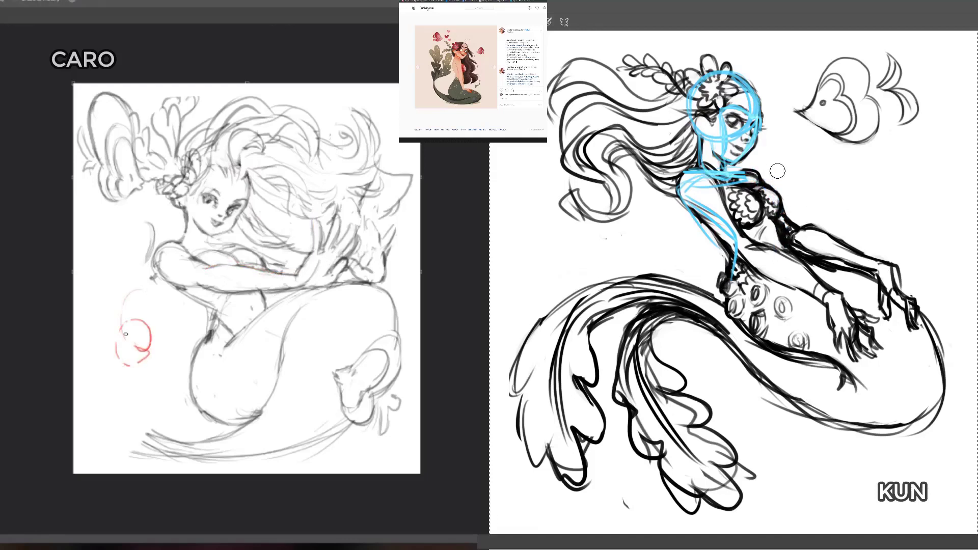
pyautogui.moveTo(777, 171); pyautogui.dragTo(774, 180)
# Step: Erase the small red shape beside the light figure's hip, and start a new blue line sloping across the dark figure's chest
pyautogui.press('e')
pyautogui.moveTo(132, 344); pyautogui.dragTo(122, 302)
pyautogui.press('b')
pyautogui.moveTo(743, 179); pyautogui.dragTo(774, 207)
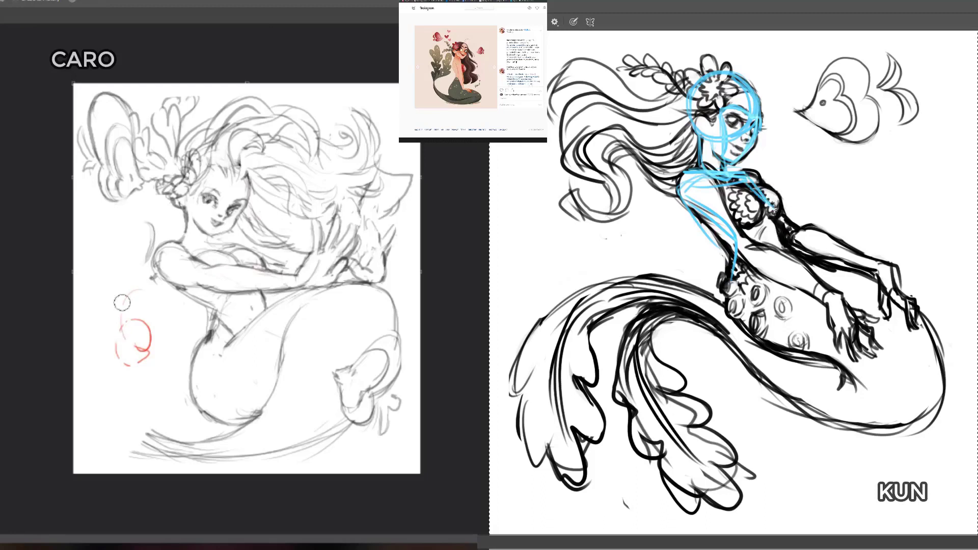
pyautogui.moveTo(122, 303)
pyautogui.mouseDown()
pyautogui.moveTo(161, 370)
pyautogui.moveTo(153, 283)
pyautogui.mouseUp()
# Step: Draw blue guides down the dark figure's chest to the belly, along the far forearm, and from the back around the hip
pyautogui.moveTo(748, 172)
pyautogui.mouseDown()
pyautogui.moveTo(784, 210)
pyautogui.moveTo(805, 275)
pyautogui.mouseUp()
pyautogui.press('b')
pyautogui.moveTo(789, 233); pyautogui.dragTo(902, 302)
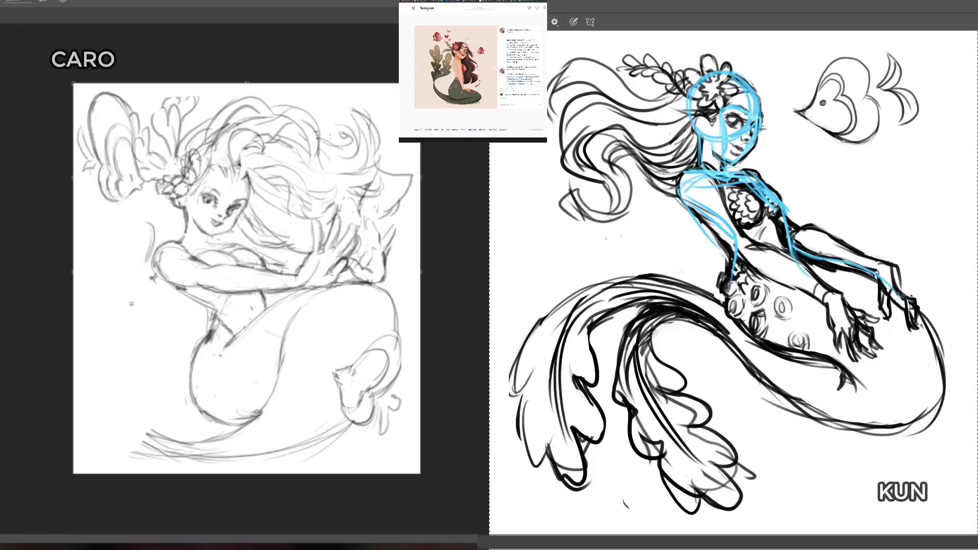
pyautogui.moveTo(734, 242); pyautogui.dragTo(795, 360)
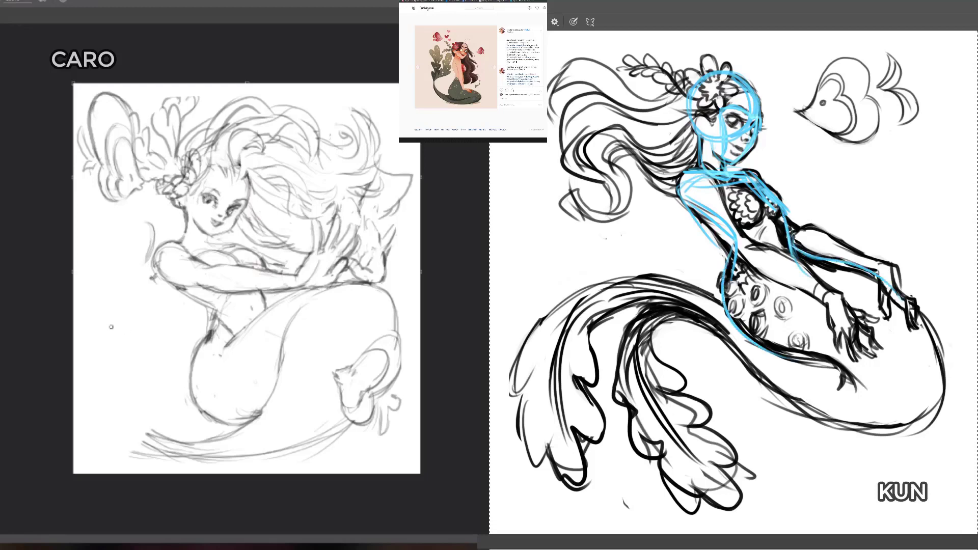
pyautogui.moveTo(110, 326)
pyautogui.mouseDown()
pyautogui.moveTo(129, 318)
pyautogui.moveTo(109, 339)
pyautogui.moveTo(123, 317)
pyautogui.moveTo(114, 337)
pyautogui.moveTo(113, 325)
pyautogui.moveTo(150, 342)
pyautogui.moveTo(137, 324)
pyautogui.moveTo(116, 342)
pyautogui.moveTo(129, 340)
pyautogui.moveTo(116, 327)
pyautogui.moveTo(129, 339)
pyautogui.moveTo(112, 351)
pyautogui.moveTo(125, 352)
pyautogui.moveTo(115, 354)
pyautogui.moveTo(124, 371)
pyautogui.moveTo(126, 346)
pyautogui.moveTo(147, 392)
pyautogui.moveTo(130, 323)
pyautogui.moveTo(100, 328)
pyautogui.moveTo(116, 318)
pyautogui.moveTo(115, 355)
pyautogui.moveTo(132, 381)
pyautogui.moveTo(124, 347)
pyautogui.moveTo(125, 359)
pyautogui.moveTo(107, 334)
pyautogui.moveTo(125, 372)
pyautogui.moveTo(131, 306)
pyautogui.moveTo(156, 361)
pyautogui.mouseUp()
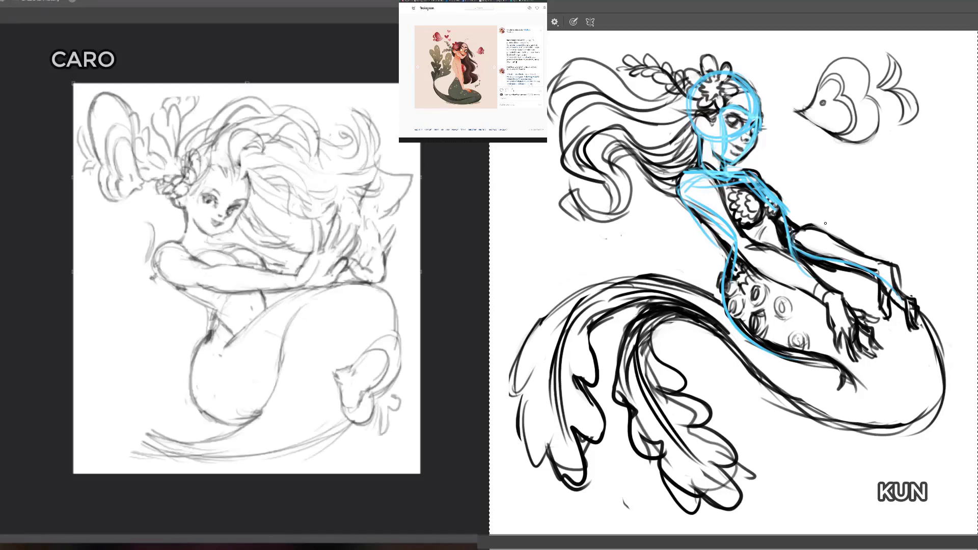
# Step: Select the light figure's flowing hair and start a warp, pulling its lower strands down and reshaping the middle locks
pyautogui.moveTo(353, 92)
pyautogui.mouseDown()
pyautogui.moveTo(432, 229)
pyautogui.moveTo(313, 218)
pyautogui.moveTo(309, 248)
pyautogui.moveTo(291, 262)
pyautogui.moveTo(236, 236)
pyautogui.moveTo(251, 187)
pyautogui.moveTo(209, 151)
pyautogui.moveTo(207, 111)
pyautogui.moveTo(263, 84)
pyautogui.moveTo(361, 83)
pyautogui.moveTo(376, 100)
pyautogui.moveTo(356, 91)
pyautogui.mouseUp()
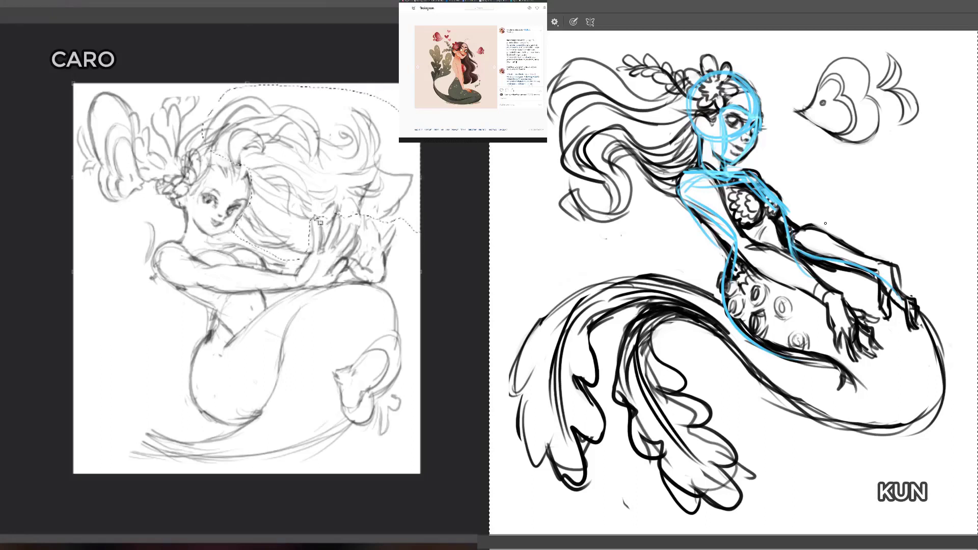
pyautogui.hotkey('ctrl', 't')
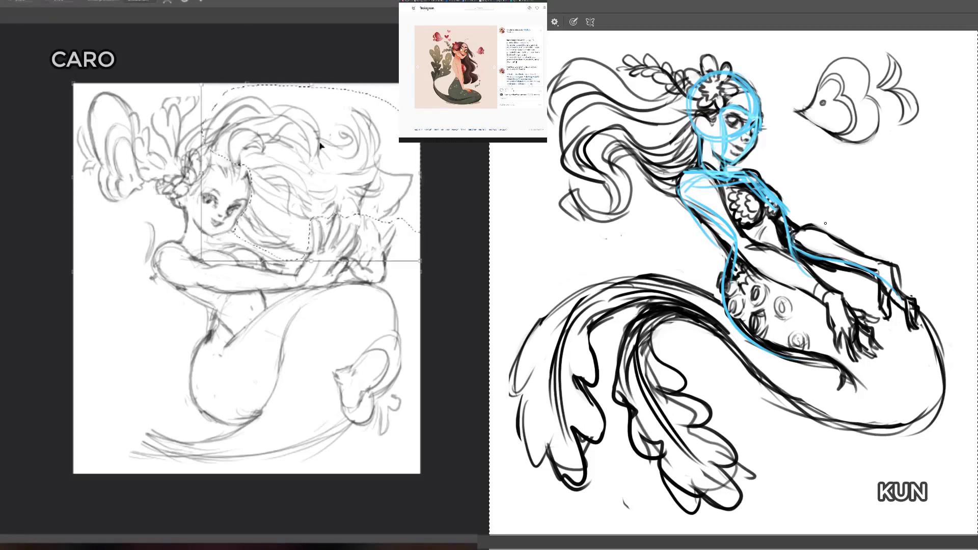
pyautogui.rightClick(308, 171)
pyautogui.click(341, 252)
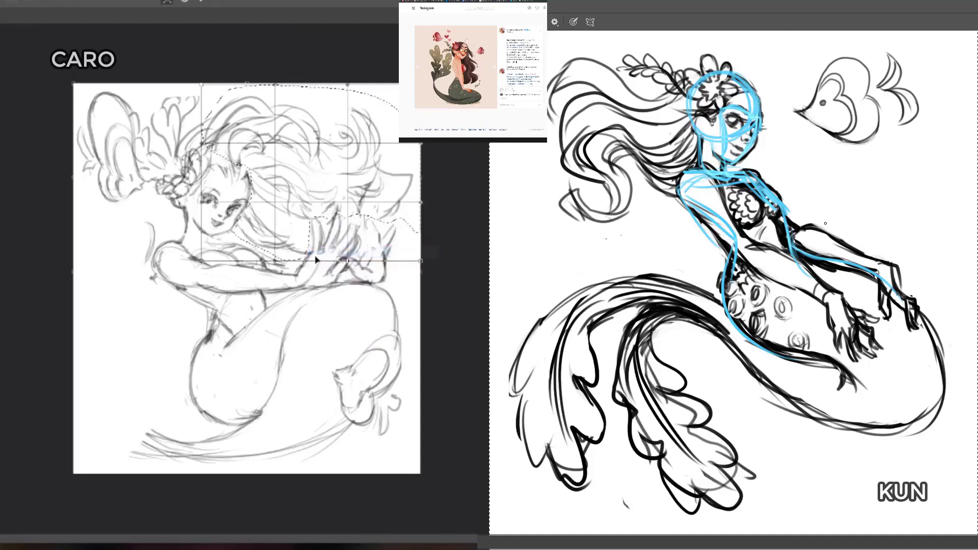
pyautogui.moveTo(316, 259); pyautogui.dragTo(282, 275)
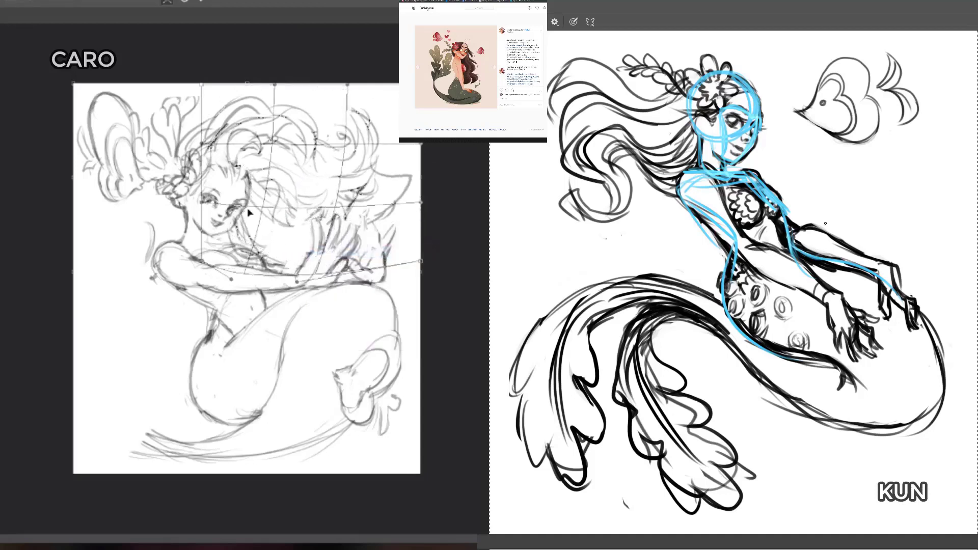
pyautogui.moveTo(249, 212); pyautogui.dragTo(253, 221)
pyautogui.moveTo(350, 170)
pyautogui.mouseDown()
pyautogui.moveTo(363, 152)
pyautogui.moveTo(343, 183)
pyautogui.mouseUp()
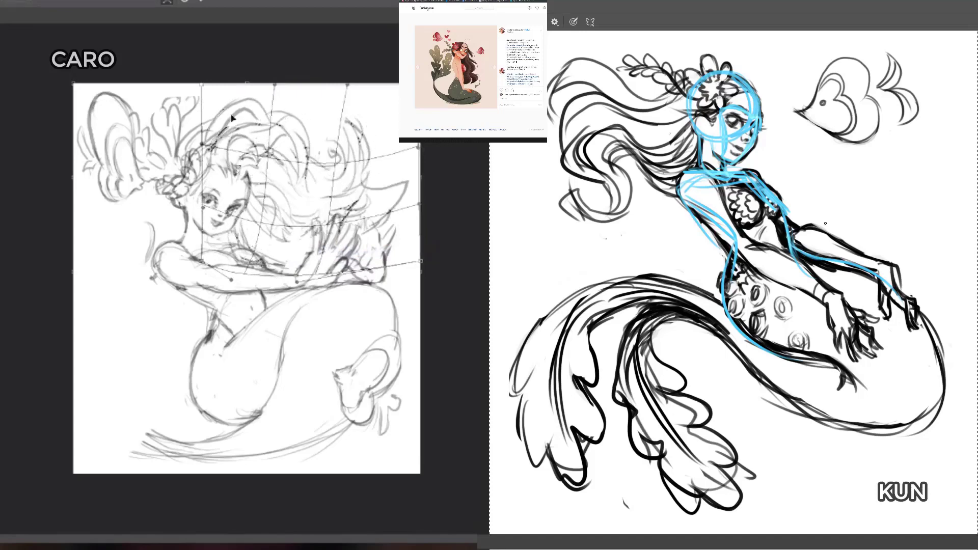
# Step: Warp the light figure's upper hair, lifting the crown and bending the far ends inward, and apply the transformation
pyautogui.moveTo(232, 117); pyautogui.dragTo(244, 105)
pyautogui.moveTo(372, 138); pyautogui.dragTo(377, 152)
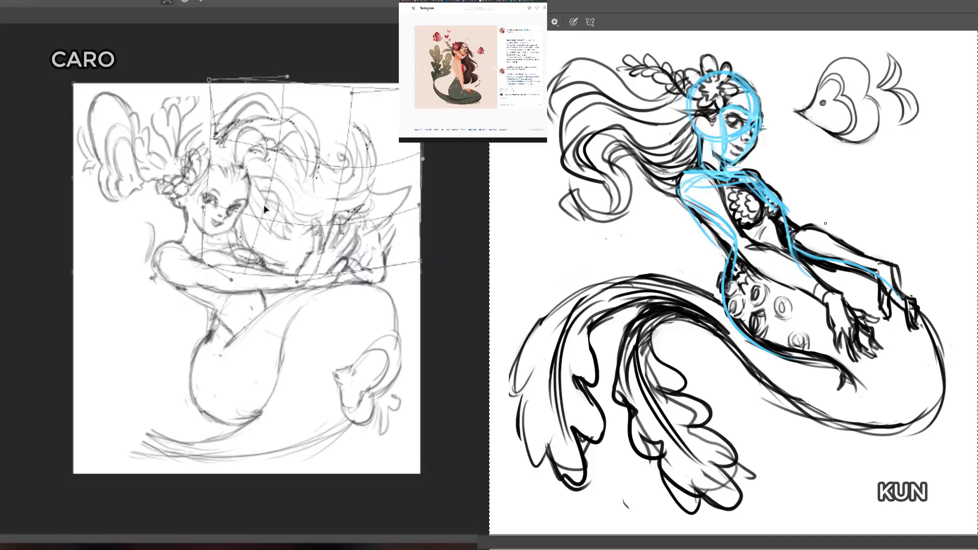
pyautogui.moveTo(287, 77); pyautogui.dragTo(262, 91)
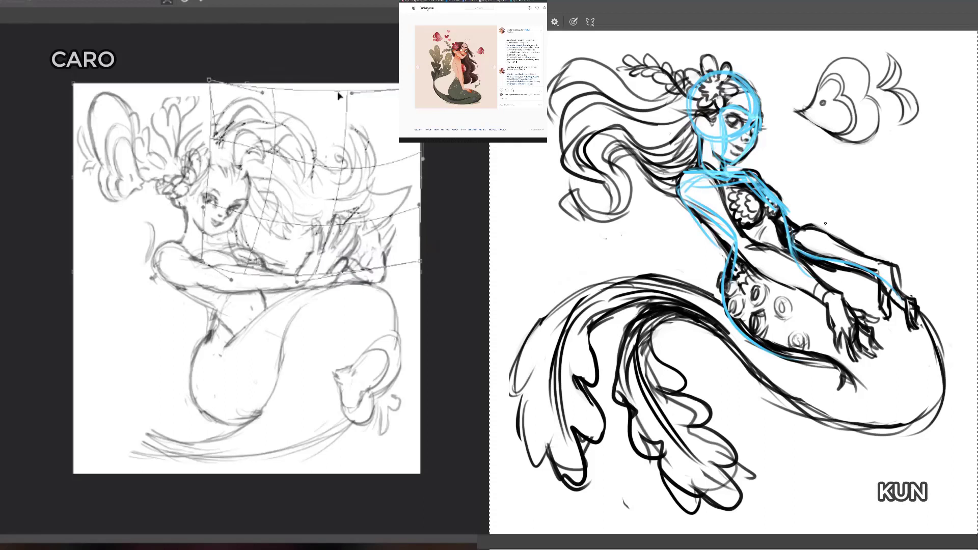
pyautogui.moveTo(350, 94); pyautogui.dragTo(339, 114)
pyautogui.moveTo(422, 159); pyautogui.dragTo(431, 118)
pyautogui.moveTo(426, 85); pyautogui.dragTo(368, 84)
pyautogui.moveTo(333, 151); pyautogui.dragTo(334, 158)
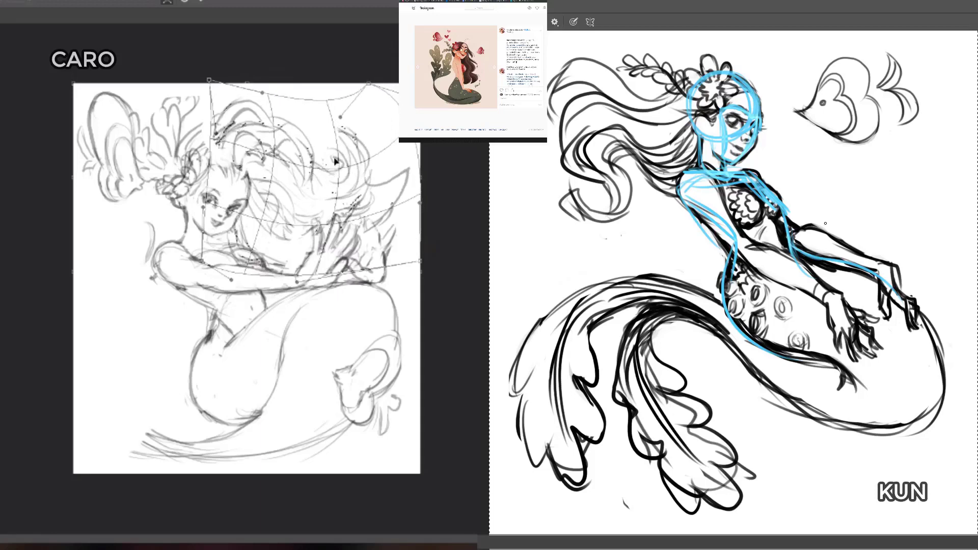
pyautogui.press('Return')
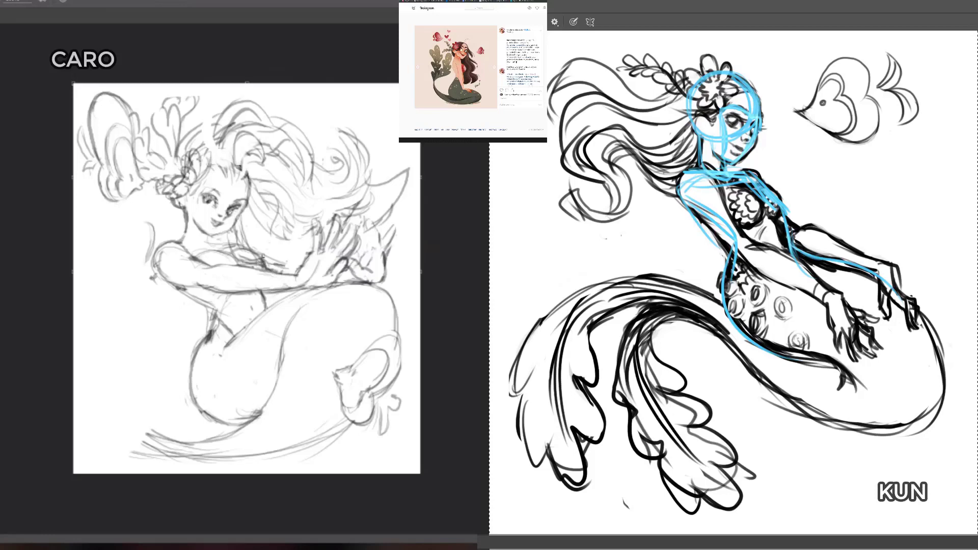
# Step: Extend the end of the light figure's tail with curved outlines of a fin in the canvas's lower-left corner
pyautogui.moveTo(228, 235); pyautogui.dragTo(230, 251)
pyautogui.hotkey('ctrl', 'z')
pyautogui.moveTo(196, 425)
pyautogui.mouseDown()
pyautogui.moveTo(163, 430)
pyautogui.moveTo(186, 441)
pyautogui.moveTo(197, 425)
pyautogui.mouseUp()
pyautogui.moveTo(146, 457)
pyautogui.mouseDown()
pyautogui.moveTo(97, 426)
pyautogui.moveTo(86, 446)
pyautogui.moveTo(140, 455)
pyautogui.moveTo(104, 470)
pyautogui.moveTo(82, 410)
pyautogui.mouseUp()
pyautogui.press('e')
pyautogui.press('b')
pyautogui.moveTo(83, 424)
pyautogui.mouseDown()
pyautogui.moveTo(107, 448)
pyautogui.moveTo(145, 459)
pyautogui.mouseUp()
pyautogui.moveTo(143, 459)
pyautogui.mouseDown()
pyautogui.moveTo(87, 406)
pyautogui.moveTo(105, 400)
pyautogui.moveTo(103, 415)
pyautogui.moveTo(111, 406)
pyautogui.moveTo(80, 389)
pyautogui.moveTo(87, 408)
pyautogui.moveTo(104, 379)
pyautogui.moveTo(121, 411)
pyautogui.moveTo(157, 384)
pyautogui.moveTo(135, 370)
pyautogui.moveTo(145, 370)
pyautogui.moveTo(97, 406)
pyautogui.moveTo(126, 381)
pyautogui.moveTo(127, 366)
pyautogui.moveTo(148, 362)
pyautogui.mouseUp()
# Step: Sketch the narrow tail end beneath the light figure's hip and add the inner curves of the fin
pyautogui.press('e')
pyautogui.press('b')
pyautogui.moveTo(174, 426)
pyautogui.mouseDown()
pyautogui.moveTo(211, 427)
pyautogui.moveTo(192, 409)
pyautogui.moveTo(151, 426)
pyautogui.mouseUp()
pyautogui.moveTo(149, 394); pyautogui.dragTo(187, 389)
pyautogui.moveTo(137, 431); pyautogui.dragTo(155, 444)
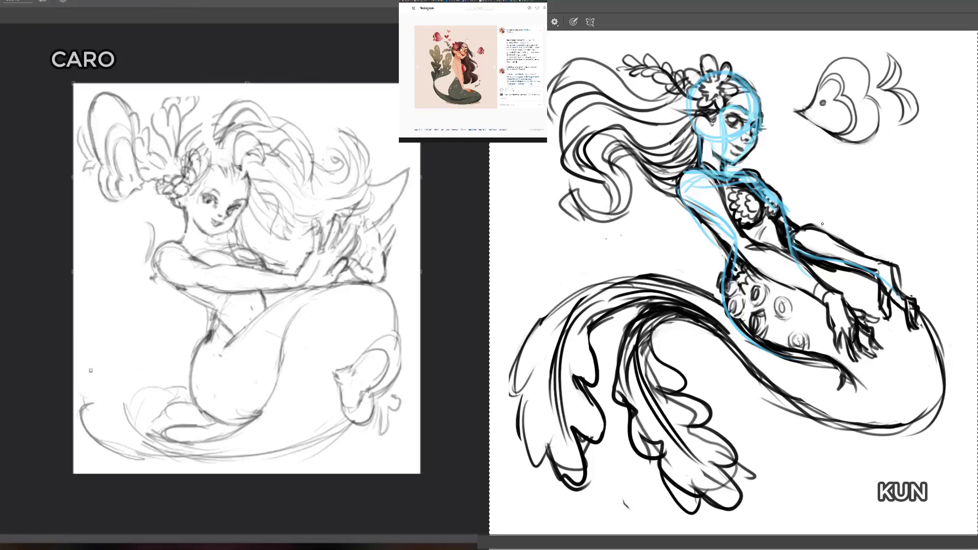
# Step: Add ruffled contours, inner fold lines and an upward curling tip to the light figure's tail fin
pyautogui.moveTo(81, 407)
pyautogui.mouseDown()
pyautogui.moveTo(106, 402)
pyautogui.moveTo(146, 361)
pyautogui.moveTo(152, 369)
pyautogui.moveTo(122, 411)
pyautogui.mouseUp()
pyautogui.moveTo(119, 401); pyautogui.dragTo(179, 379)
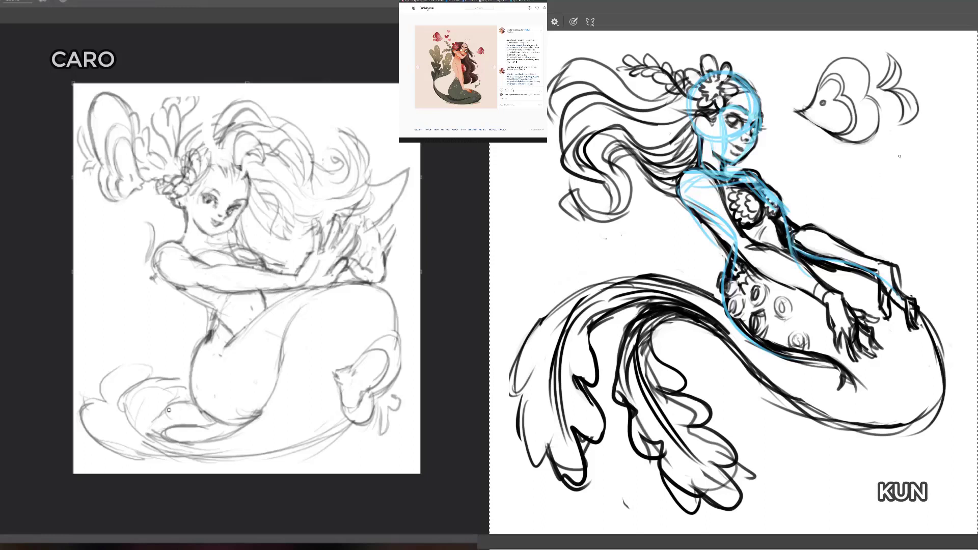
pyautogui.moveTo(151, 438); pyautogui.dragTo(84, 413)
pyautogui.moveTo(130, 453)
pyautogui.mouseDown()
pyautogui.moveTo(83, 429)
pyautogui.moveTo(98, 385)
pyautogui.mouseUp()
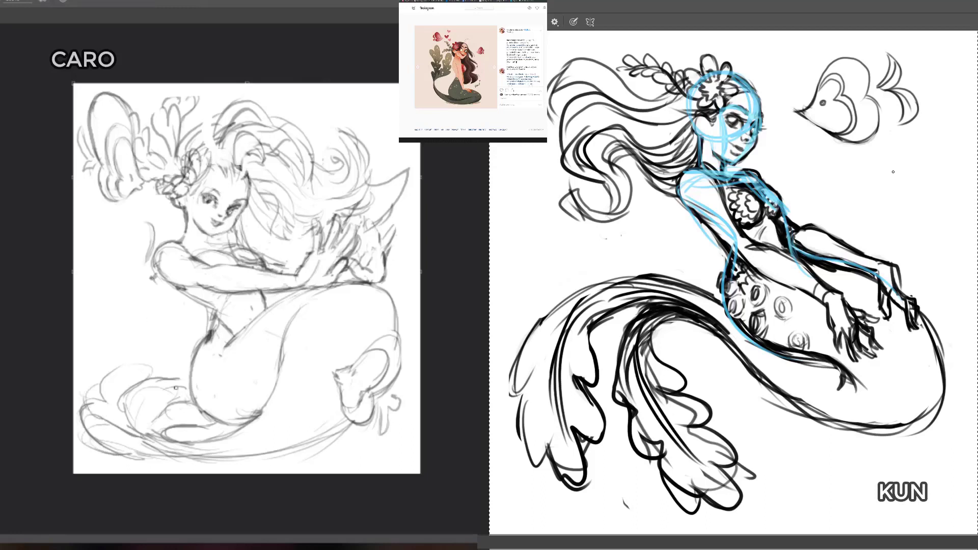
pyautogui.moveTo(175, 388)
pyautogui.mouseDown()
pyautogui.moveTo(141, 426)
pyautogui.moveTo(179, 356)
pyautogui.moveTo(146, 355)
pyautogui.moveTo(174, 351)
pyautogui.mouseUp()
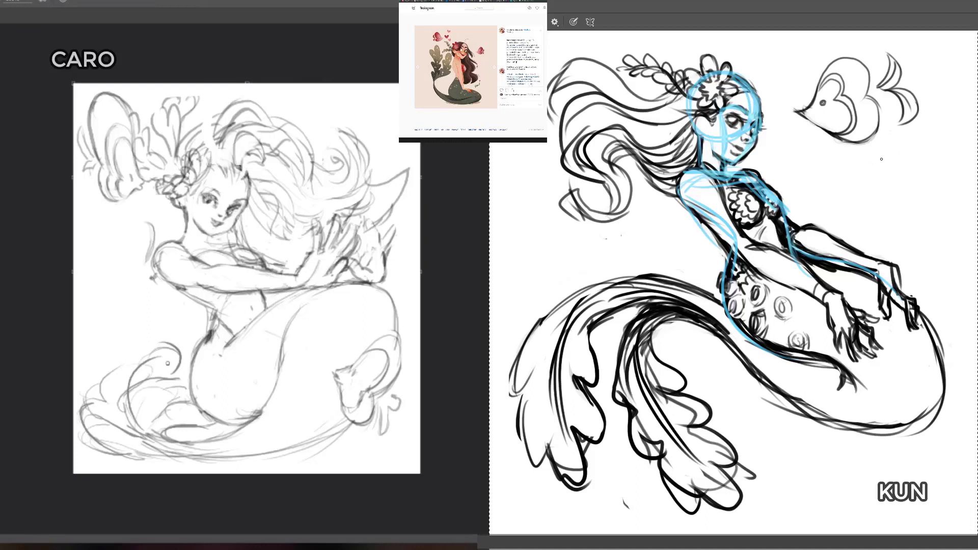
# Step: Draw a blue mannequin's oval head, neck and box torso beside the dark figure, and sketch a small fish near the light figure's waist
pyautogui.moveTo(877, 151)
pyautogui.mouseDown()
pyautogui.moveTo(909, 148)
pyautogui.moveTo(909, 103)
pyautogui.moveTo(921, 123)
pyautogui.moveTo(911, 156)
pyautogui.moveTo(920, 155)
pyautogui.moveTo(921, 201)
pyautogui.moveTo(877, 206)
pyautogui.moveTo(926, 206)
pyautogui.mouseUp()
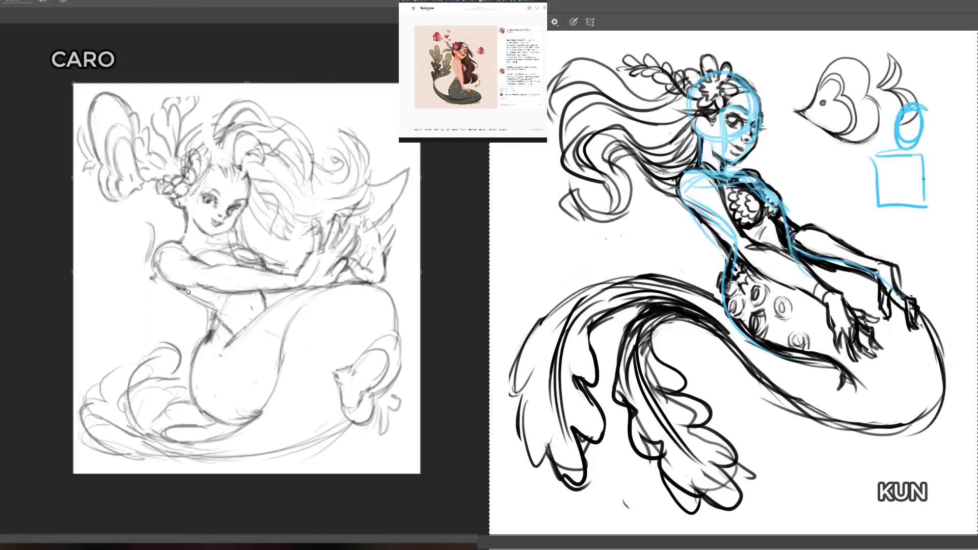
pyautogui.moveTo(920, 160); pyautogui.dragTo(922, 201)
pyautogui.moveTo(903, 109)
pyautogui.mouseDown()
pyautogui.moveTo(910, 146)
pyautogui.moveTo(902, 158)
pyautogui.mouseUp()
pyautogui.moveTo(914, 145); pyautogui.dragTo(914, 157)
pyautogui.moveTo(915, 105)
pyautogui.mouseDown()
pyautogui.moveTo(899, 150)
pyautogui.moveTo(898, 117)
pyautogui.mouseUp()
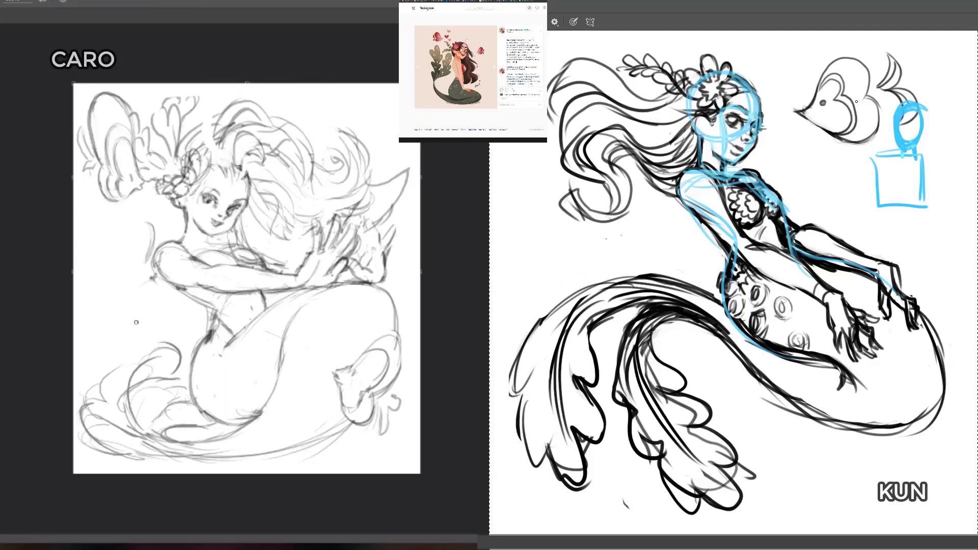
pyautogui.moveTo(124, 326)
pyautogui.mouseDown()
pyautogui.moveTo(162, 327)
pyautogui.moveTo(145, 280)
pyautogui.moveTo(126, 325)
pyautogui.moveTo(142, 331)
pyautogui.moveTo(169, 292)
pyautogui.moveTo(174, 319)
pyautogui.mouseUp()
pyautogui.moveTo(163, 311); pyautogui.dragTo(167, 319)
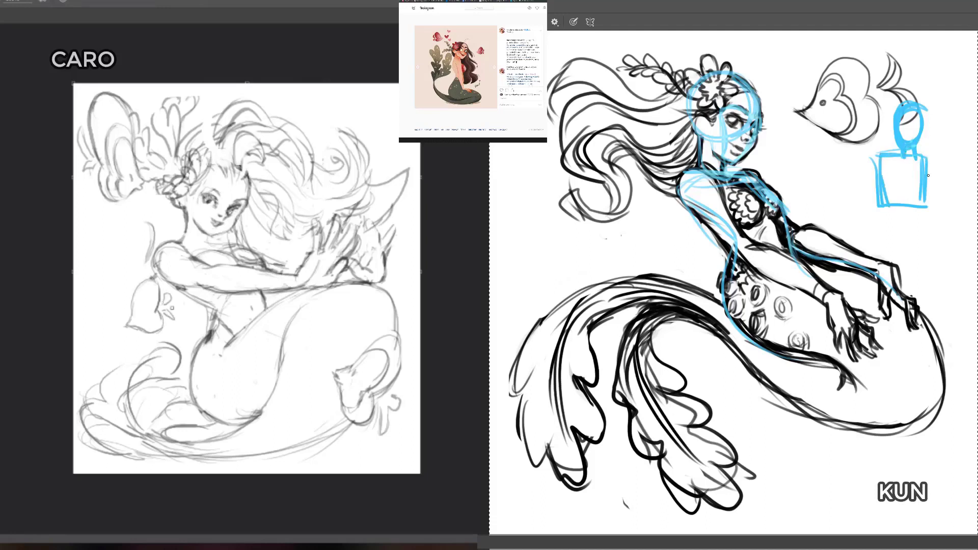
# Step: Build up the blue mannequin with thicker torso sides, a bust, round shoulders and long curves flaring below the waist
pyautogui.moveTo(877, 153); pyautogui.dragTo(878, 204)
pyautogui.moveTo(883, 156)
pyautogui.mouseDown()
pyautogui.moveTo(871, 155)
pyautogui.moveTo(930, 173)
pyautogui.moveTo(889, 190)
pyautogui.moveTo(899, 170)
pyautogui.moveTo(916, 187)
pyautogui.moveTo(883, 171)
pyautogui.moveTo(917, 192)
pyautogui.moveTo(881, 184)
pyautogui.moveTo(875, 193)
pyautogui.moveTo(925, 211)
pyautogui.moveTo(915, 204)
pyautogui.mouseUp()
pyautogui.press('e')
pyautogui.press('b')
pyautogui.moveTo(889, 189); pyautogui.dragTo(897, 322)
pyautogui.moveTo(933, 220)
pyautogui.mouseDown()
pyautogui.moveTo(921, 322)
pyautogui.moveTo(926, 291)
pyautogui.mouseUp()
pyautogui.moveTo(917, 161); pyautogui.dragTo(919, 181)
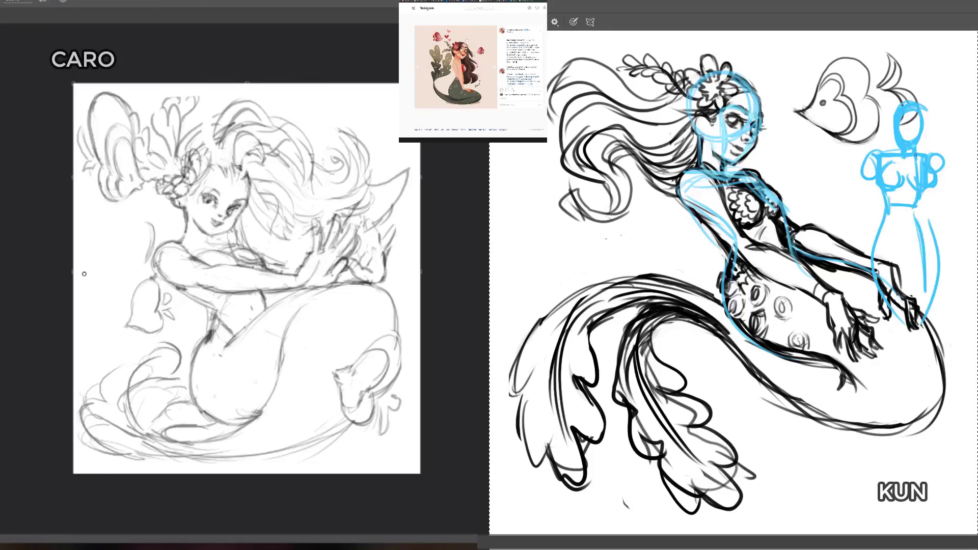
pyautogui.moveTo(873, 157); pyautogui.dragTo(861, 181)
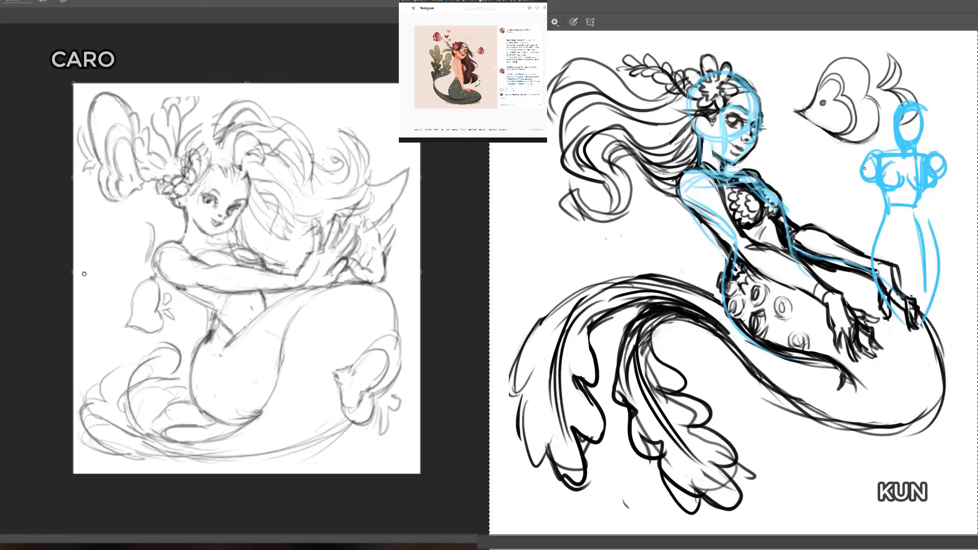
# Step: Clean up the blue mannequin's bust with the eraser and draw further lines down its lower body
pyautogui.press('e')
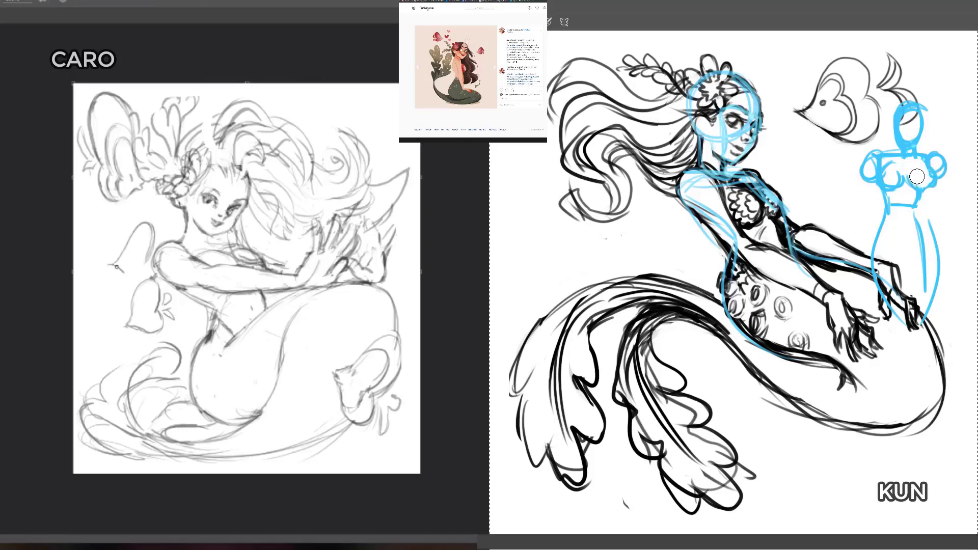
pyautogui.moveTo(916, 176); pyautogui.dragTo(918, 188)
pyautogui.press('b')
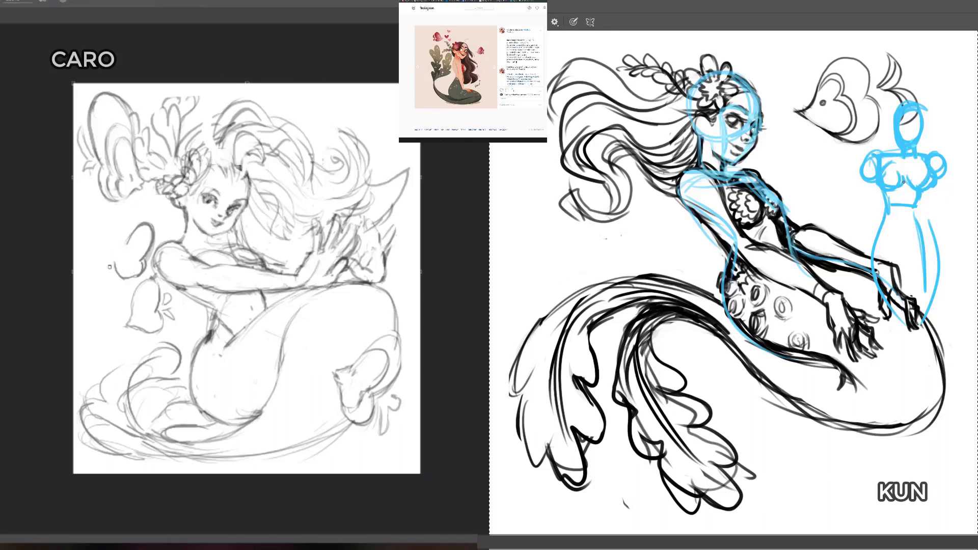
pyautogui.moveTo(921, 231)
pyautogui.mouseDown()
pyautogui.moveTo(926, 296)
pyautogui.moveTo(917, 338)
pyautogui.mouseUp()
pyautogui.moveTo(882, 301); pyautogui.dragTo(893, 335)
pyautogui.moveTo(871, 294); pyautogui.dragTo(887, 334)
pyautogui.moveTo(923, 292); pyautogui.dragTo(910, 357)
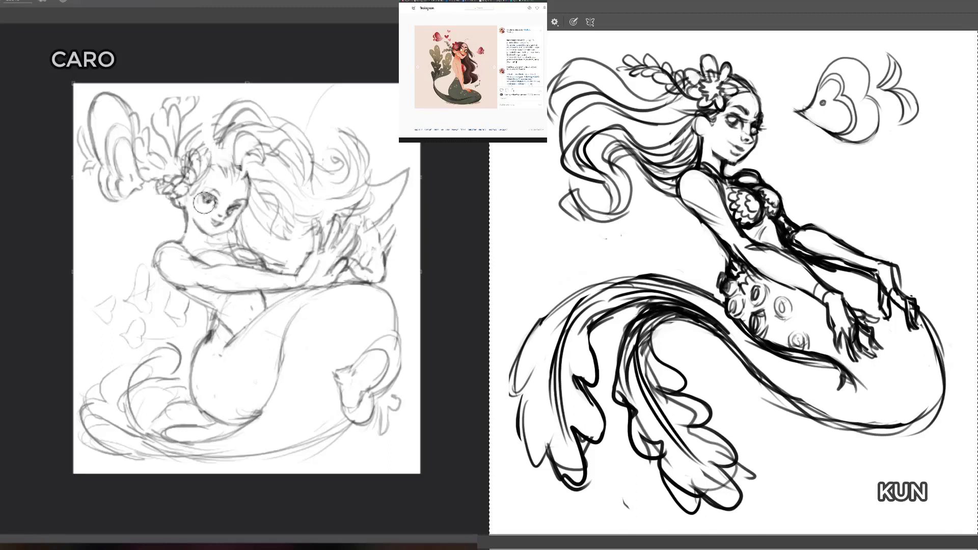
# Step: Try a bright blue background fill behind the dark figure, undo it, and fill the background with pale cream
pyautogui.moveTo(197, 207); pyautogui.dragTo(208, 235)
pyautogui.hotkey('ctrl', 'z')
pyautogui.hotkey('alt', 'BackSpace')
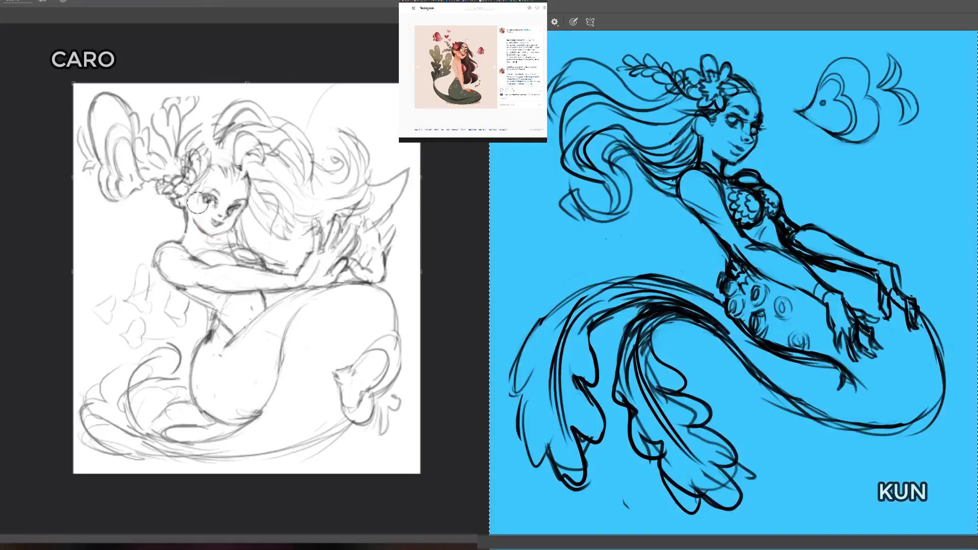
pyautogui.moveTo(195, 199); pyautogui.dragTo(214, 246)
pyautogui.hotkey('ctrl', 'z')
pyautogui.hotkey('alt', 'BackSpace')
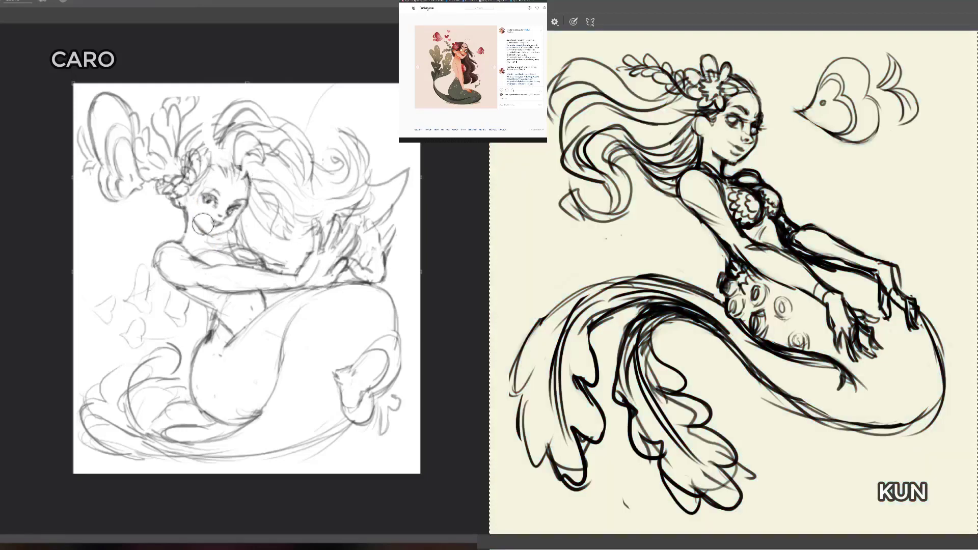
# Step: Paint the light figure's face, neck, near arm and belly in ochre-orange skin tones
pyautogui.moveTo(194, 201)
pyautogui.mouseDown()
pyautogui.moveTo(198, 226)
pyautogui.moveTo(210, 193)
pyautogui.moveTo(217, 207)
pyautogui.moveTo(231, 176)
pyautogui.mouseUp()
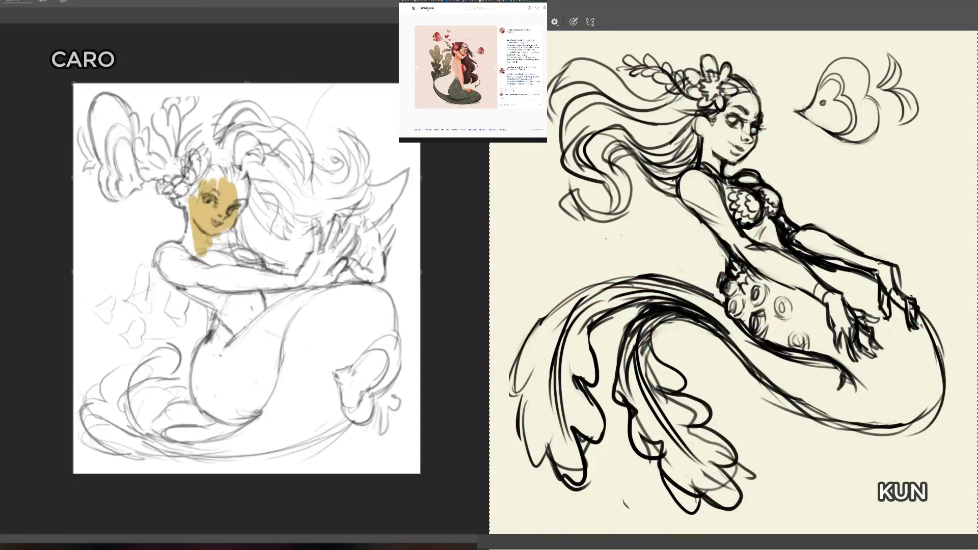
pyautogui.moveTo(205, 165)
pyautogui.mouseDown()
pyautogui.moveTo(207, 251)
pyautogui.moveTo(230, 197)
pyautogui.moveTo(195, 253)
pyautogui.moveTo(214, 243)
pyautogui.moveTo(181, 195)
pyautogui.moveTo(202, 270)
pyautogui.moveTo(234, 287)
pyautogui.moveTo(198, 267)
pyautogui.moveTo(242, 269)
pyautogui.moveTo(177, 282)
pyautogui.moveTo(237, 317)
pyautogui.moveTo(267, 303)
pyautogui.mouseUp()
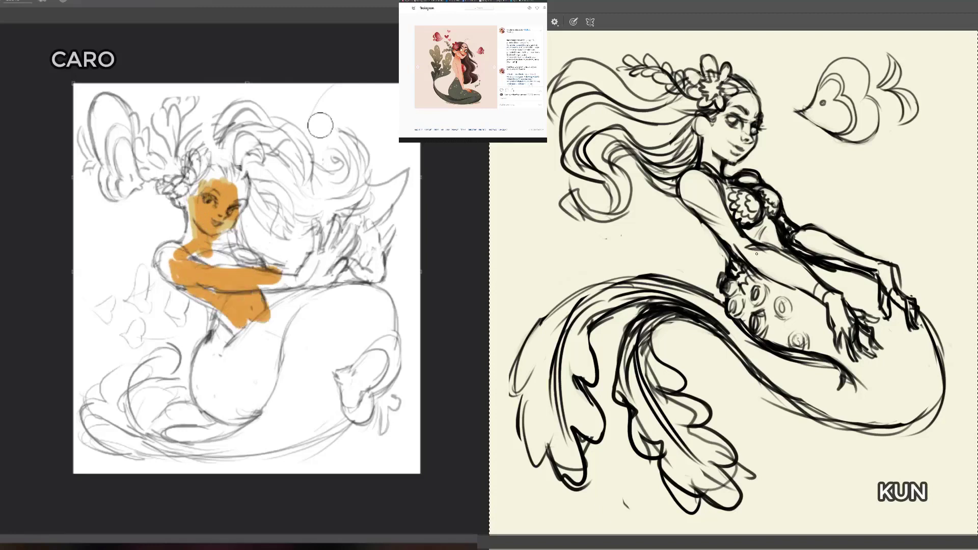
pyautogui.moveTo(196, 263); pyautogui.dragTo(252, 265)
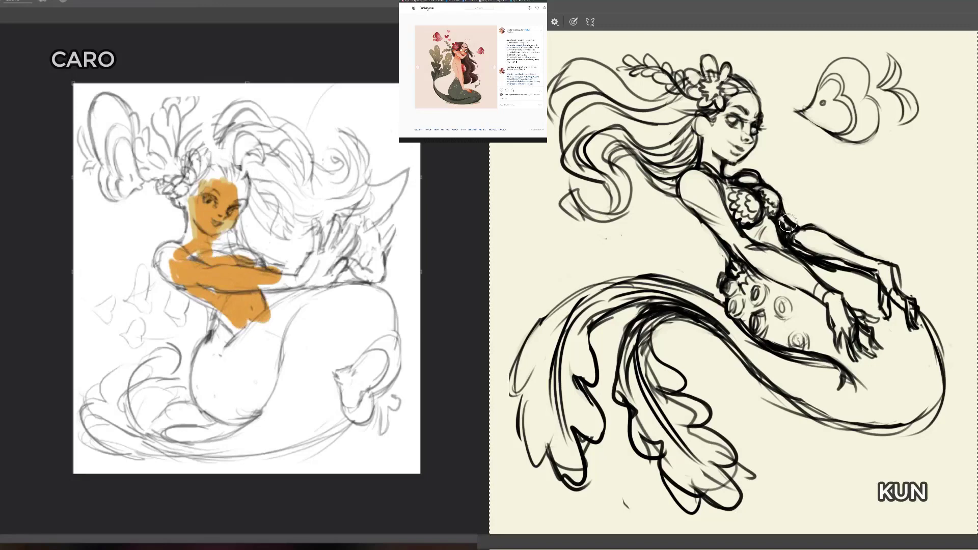
# Step: Paint the dark figure's arms, torso, face and hands in a tan skin colour
pyautogui.moveTo(784, 225); pyautogui.dragTo(782, 229)
pyautogui.press('[')
pyautogui.moveTo(695, 183)
pyautogui.mouseDown()
pyautogui.moveTo(771, 264)
pyautogui.moveTo(840, 308)
pyautogui.moveTo(852, 340)
pyautogui.moveTo(812, 263)
pyautogui.moveTo(789, 255)
pyautogui.moveTo(796, 231)
pyautogui.moveTo(881, 275)
pyautogui.mouseUp()
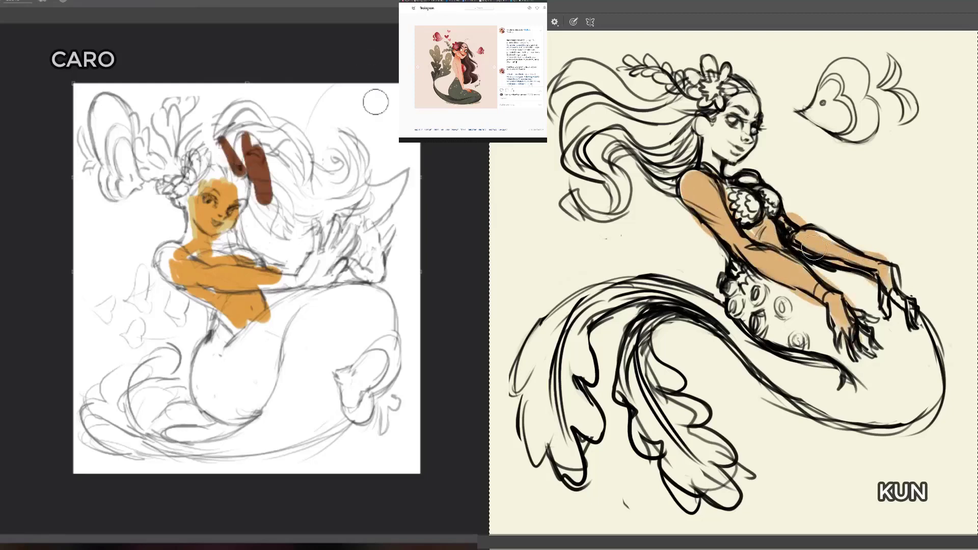
pyautogui.moveTo(733, 190)
pyautogui.mouseDown()
pyautogui.moveTo(711, 127)
pyautogui.moveTo(709, 142)
pyautogui.moveTo(746, 141)
pyautogui.moveTo(730, 147)
pyautogui.moveTo(749, 245)
pyautogui.moveTo(814, 233)
pyautogui.moveTo(771, 258)
pyautogui.moveTo(749, 192)
pyautogui.moveTo(742, 199)
pyautogui.moveTo(769, 219)
pyautogui.mouseUp()
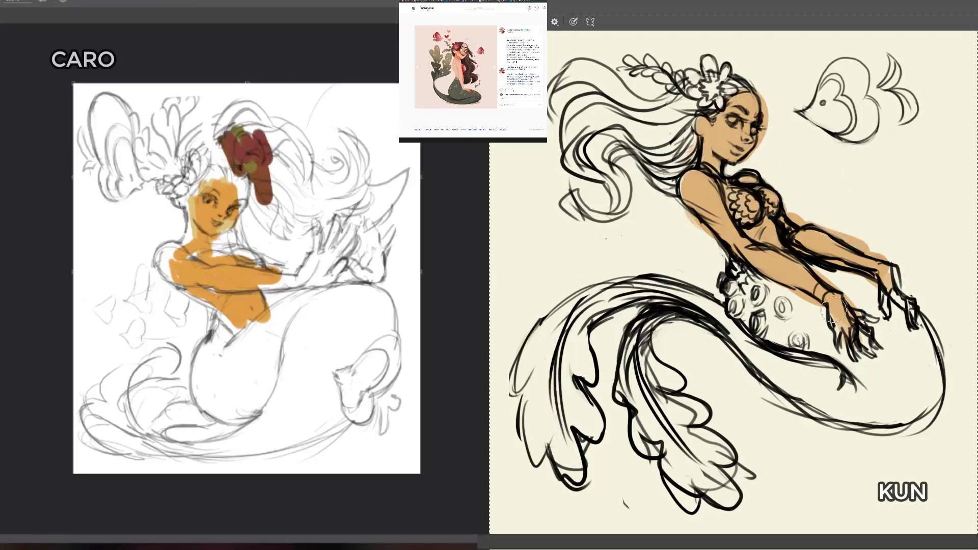
pyautogui.moveTo(833, 311)
pyautogui.mouseDown()
pyautogui.moveTo(898, 275)
pyautogui.moveTo(912, 300)
pyautogui.mouseUp()
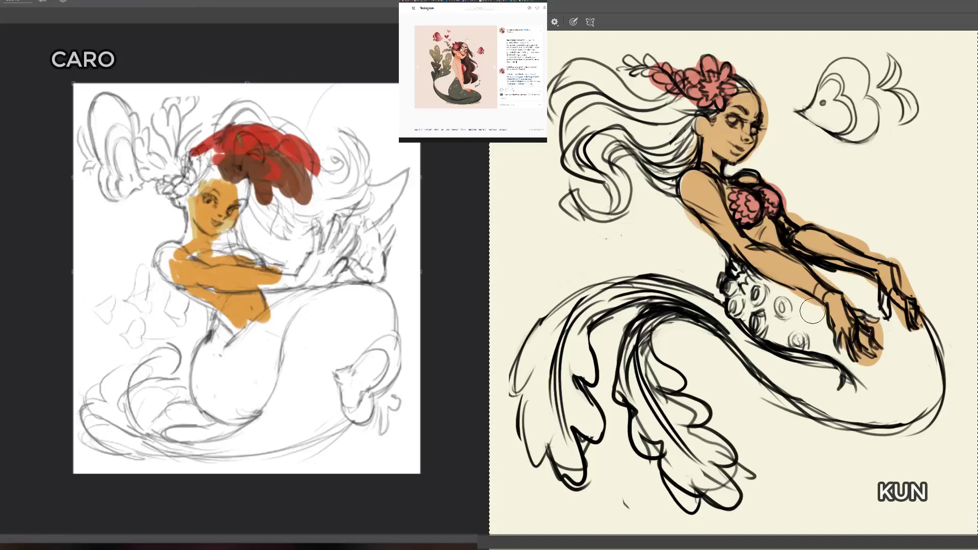
# Step: Fill the dark figure's tail and fins with muted green, and add a pink blush to the light figure's cheek
pyautogui.moveTo(812, 312)
pyautogui.mouseDown()
pyautogui.moveTo(758, 315)
pyautogui.moveTo(725, 277)
pyautogui.moveTo(774, 337)
pyautogui.moveTo(815, 331)
pyautogui.moveTo(845, 285)
pyautogui.moveTo(889, 346)
pyautogui.moveTo(786, 338)
pyautogui.moveTo(855, 387)
pyautogui.moveTo(886, 367)
pyautogui.moveTo(871, 353)
pyautogui.moveTo(906, 336)
pyautogui.moveTo(916, 367)
pyautogui.moveTo(932, 356)
pyautogui.moveTo(840, 418)
pyautogui.moveTo(790, 377)
pyautogui.moveTo(866, 407)
pyautogui.moveTo(743, 326)
pyautogui.moveTo(759, 372)
pyautogui.moveTo(611, 285)
pyautogui.moveTo(550, 387)
pyautogui.moveTo(602, 298)
pyautogui.moveTo(534, 367)
pyautogui.moveTo(530, 418)
pyautogui.moveTo(576, 458)
pyautogui.moveTo(662, 331)
pyautogui.moveTo(627, 315)
pyautogui.moveTo(662, 458)
pyautogui.moveTo(648, 368)
pyautogui.moveTo(708, 458)
pyautogui.moveTo(682, 505)
pyautogui.moveTo(734, 458)
pyautogui.moveTo(739, 407)
pyautogui.mouseUp()
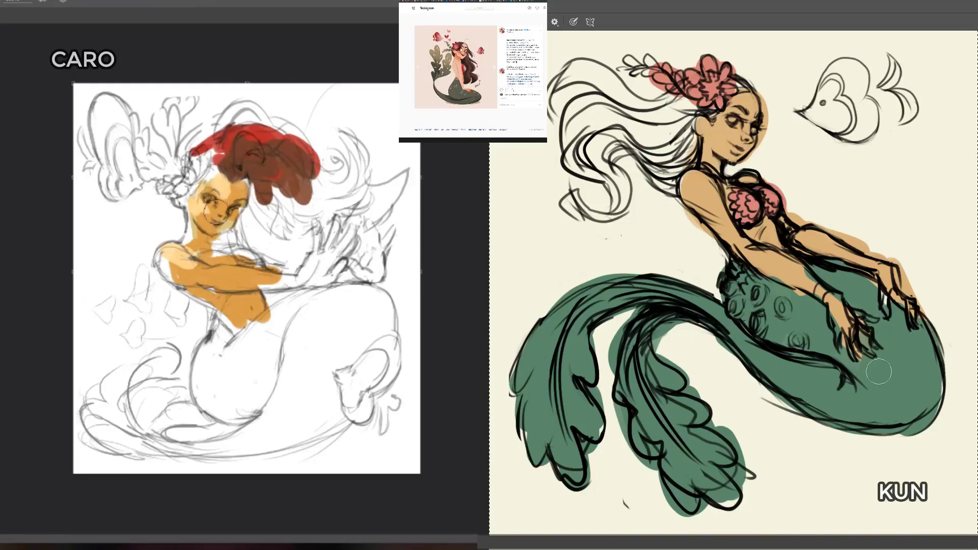
pyautogui.moveTo(204, 207); pyautogui.dragTo(207, 213)
# Step: Paint the dark figure's flowing hair and hairline in dark plum brown, after undoing a trial stroke
pyautogui.moveTo(662, 122); pyautogui.dragTo(677, 131)
pyautogui.hotkey('ctrl', 'z')
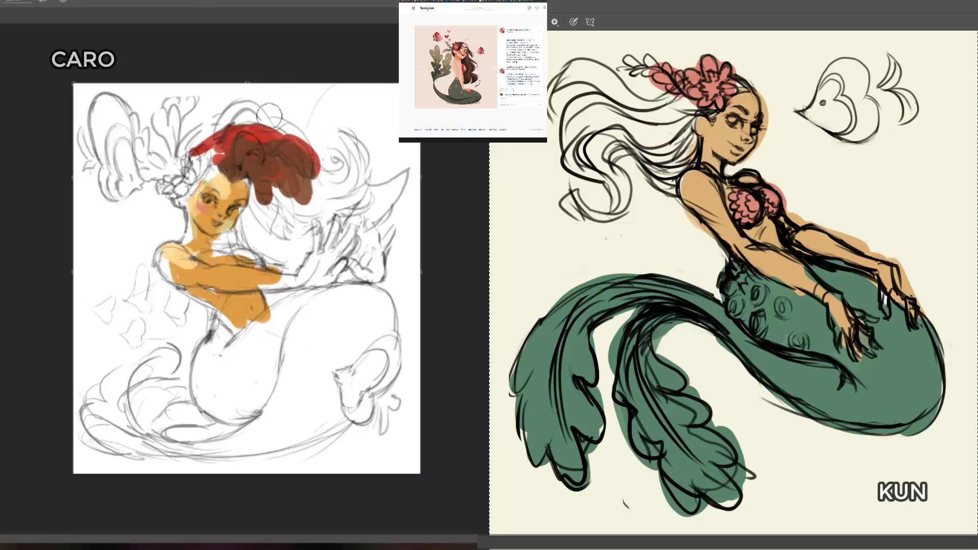
pyautogui.moveTo(686, 131)
pyautogui.mouseDown()
pyautogui.moveTo(670, 148)
pyautogui.moveTo(658, 135)
pyautogui.moveTo(662, 158)
pyautogui.mouseUp()
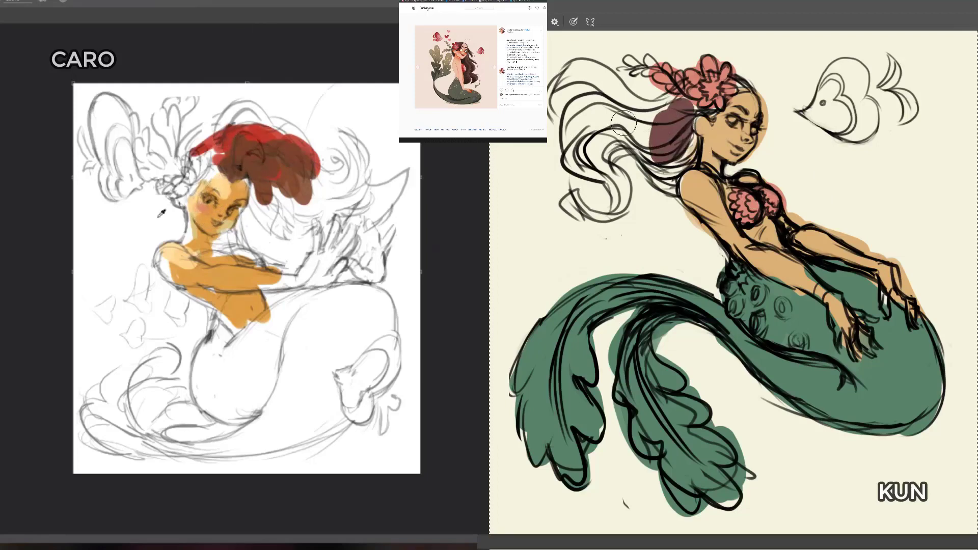
pyautogui.moveTo(672, 122)
pyautogui.mouseDown()
pyautogui.moveTo(654, 136)
pyautogui.moveTo(666, 167)
pyautogui.moveTo(683, 162)
pyautogui.moveTo(676, 120)
pyautogui.moveTo(686, 111)
pyautogui.moveTo(581, 113)
pyautogui.moveTo(573, 152)
pyautogui.moveTo(638, 110)
pyautogui.moveTo(588, 152)
pyautogui.moveTo(653, 171)
pyautogui.moveTo(608, 154)
pyautogui.moveTo(596, 179)
pyautogui.moveTo(613, 181)
pyautogui.moveTo(619, 198)
pyautogui.moveTo(571, 199)
pyautogui.moveTo(634, 115)
pyautogui.moveTo(596, 81)
pyautogui.moveTo(551, 108)
pyautogui.moveTo(593, 75)
pyautogui.moveTo(647, 140)
pyautogui.moveTo(611, 97)
pyautogui.moveTo(652, 112)
pyautogui.moveTo(629, 101)
pyautogui.mouseUp()
pyautogui.moveTo(748, 97)
pyautogui.mouseDown()
pyautogui.moveTo(754, 91)
pyautogui.moveTo(737, 84)
pyautogui.moveTo(707, 108)
pyautogui.mouseUp()
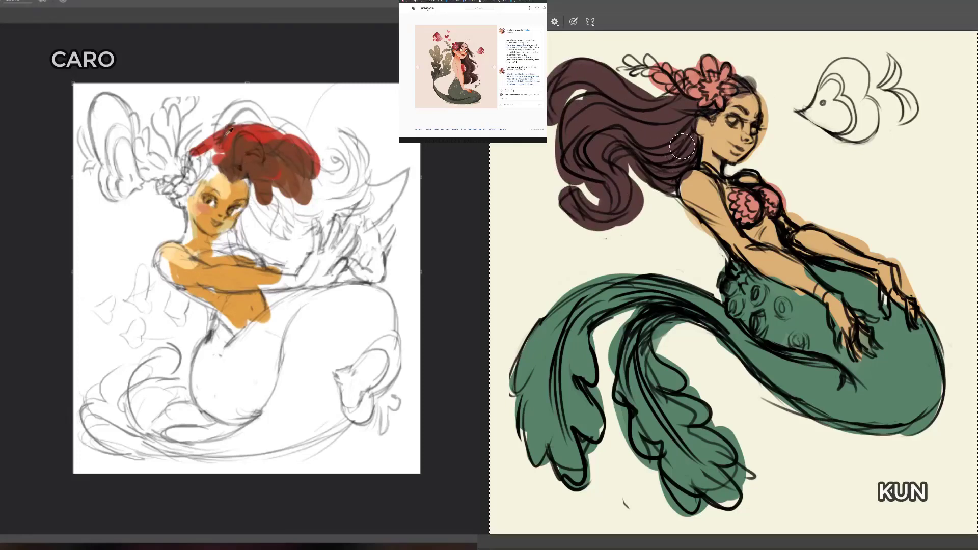
# Step: Add red strokes at the front of the light figure's hair and extend a brown lock down beside the face
pyautogui.moveTo(220, 143)
pyautogui.mouseDown()
pyautogui.moveTo(242, 105)
pyautogui.moveTo(217, 148)
pyautogui.moveTo(196, 135)
pyautogui.mouseUp()
pyautogui.keyDown('alt'); pyautogui.click(906, 352); pyautogui.keyUp('alt')
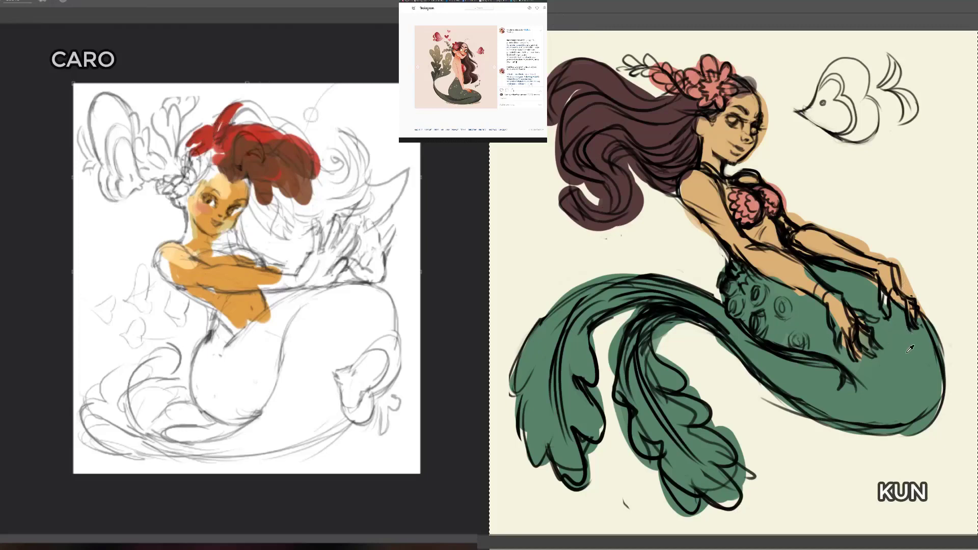
pyautogui.moveTo(262, 184)
pyautogui.mouseDown()
pyautogui.moveTo(273, 231)
pyautogui.moveTo(286, 227)
pyautogui.mouseUp()
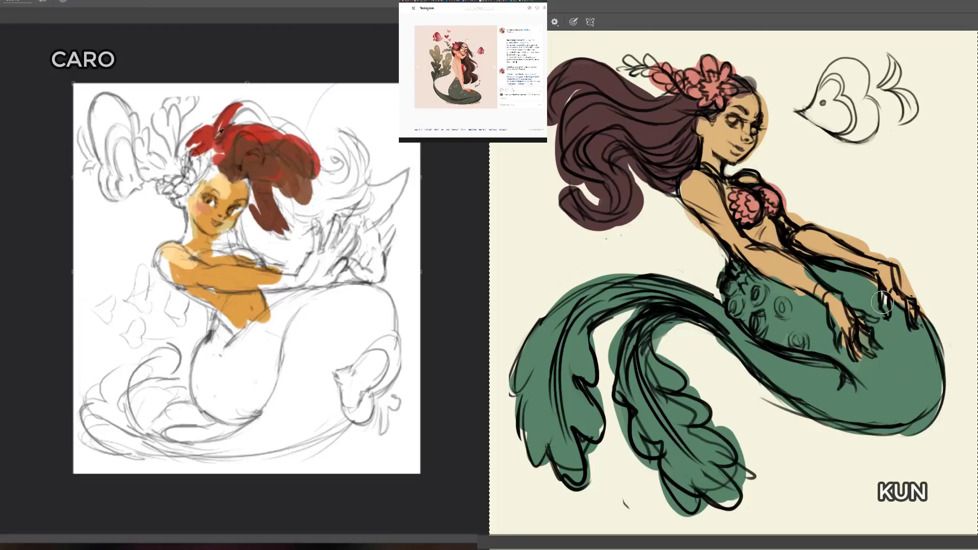
# Step: Paint the light figure's bikini top red, and colour the leaves in the dark figure's hair ornament green
pyautogui.moveTo(214, 258); pyautogui.dragTo(226, 258)
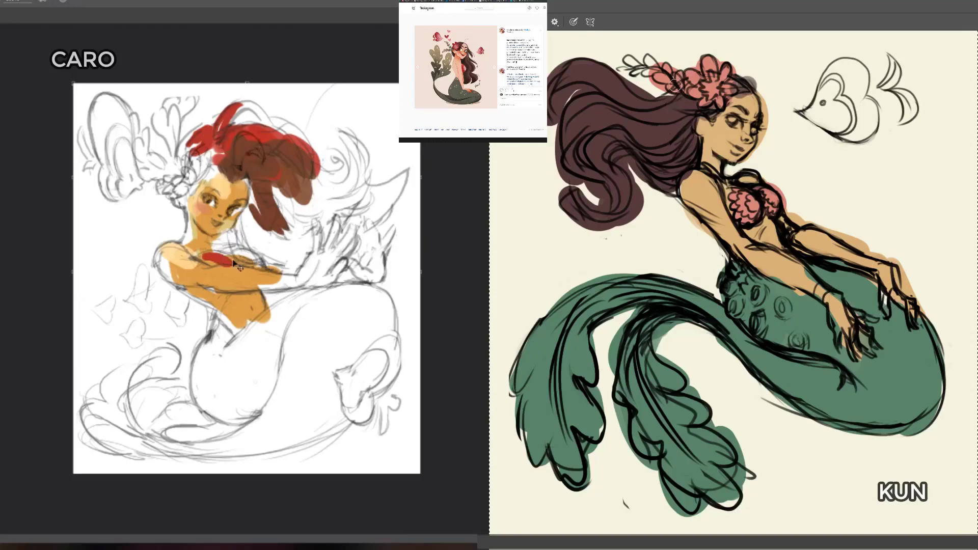
pyautogui.hotkey('ctrl', 'z')
pyautogui.moveTo(675, 86)
pyautogui.mouseDown()
pyautogui.moveTo(663, 78)
pyautogui.moveTo(675, 84)
pyautogui.mouseUp()
pyautogui.moveTo(205, 257); pyautogui.dragTo(227, 258)
pyautogui.moveTo(674, 84); pyautogui.dragTo(679, 77)
pyautogui.moveTo(208, 262); pyautogui.dragTo(225, 266)
pyautogui.moveTo(661, 67); pyautogui.dragTo(653, 71)
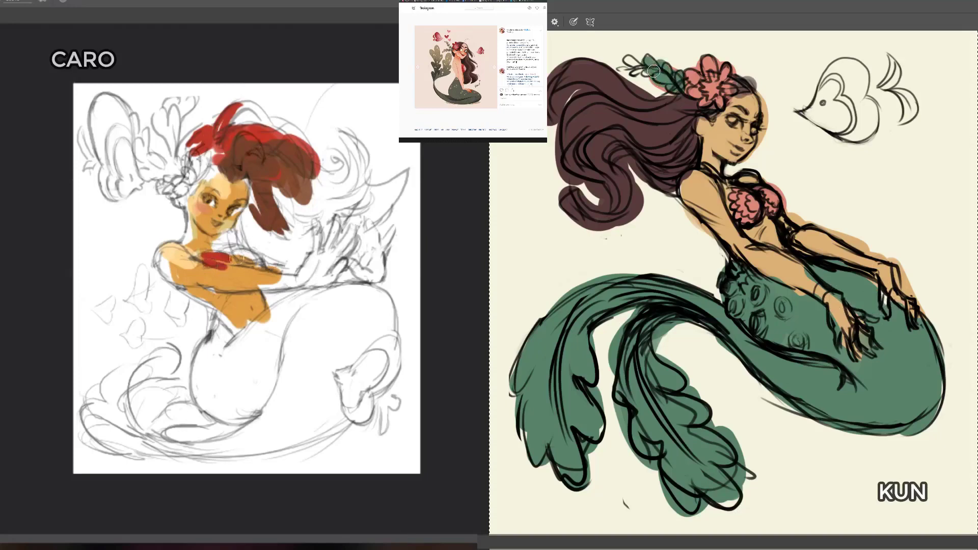
pyautogui.moveTo(233, 257); pyautogui.dragTo(266, 261)
pyautogui.moveTo(658, 77)
pyautogui.mouseDown()
pyautogui.moveTo(624, 63)
pyautogui.moveTo(613, 71)
pyautogui.mouseUp()
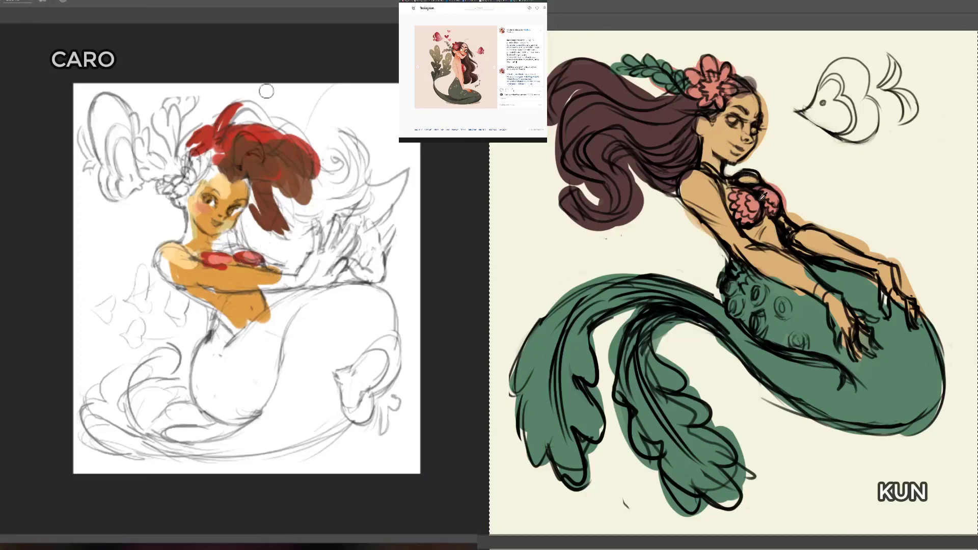
pyautogui.moveTo(210, 269); pyautogui.dragTo(242, 273)
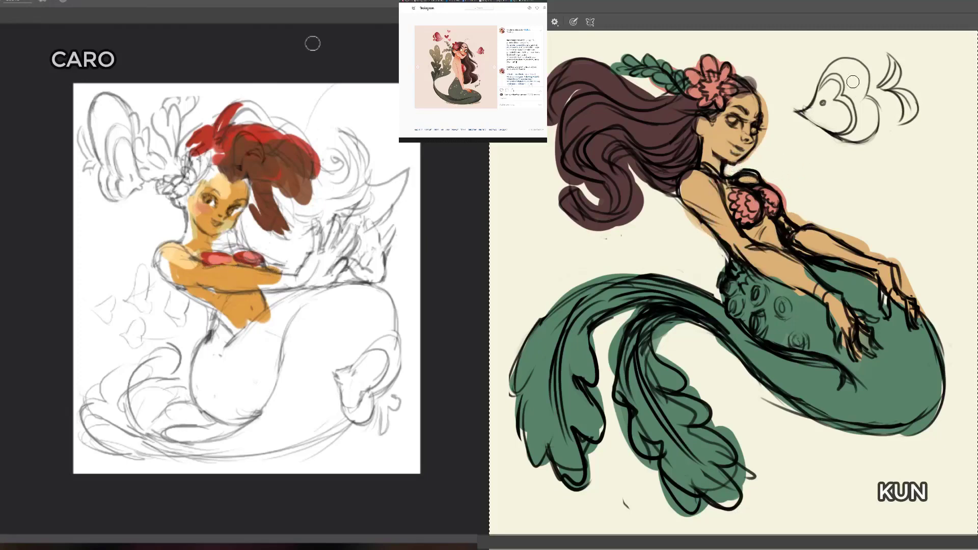
# Step: Fill the dark figure's fish with coral pink and the light figure's small fish with red and salmon
pyautogui.moveTo(856, 93)
pyautogui.mouseDown()
pyautogui.moveTo(836, 85)
pyautogui.moveTo(847, 70)
pyautogui.moveTo(851, 102)
pyautogui.moveTo(851, 93)
pyautogui.moveTo(816, 115)
pyautogui.moveTo(844, 140)
pyautogui.moveTo(867, 119)
pyautogui.moveTo(864, 76)
pyautogui.moveTo(899, 79)
pyautogui.moveTo(885, 82)
pyautogui.moveTo(904, 95)
pyautogui.moveTo(904, 124)
pyautogui.mouseUp()
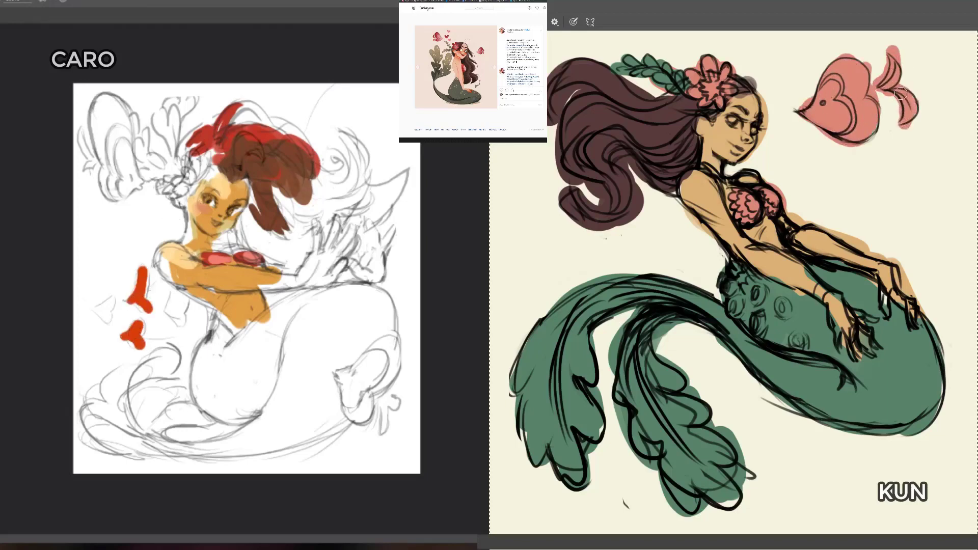
pyautogui.moveTo(898, 59)
pyautogui.mouseDown()
pyautogui.moveTo(920, 72)
pyautogui.moveTo(904, 101)
pyautogui.mouseUp()
pyautogui.moveTo(175, 314); pyautogui.dragTo(178, 312)
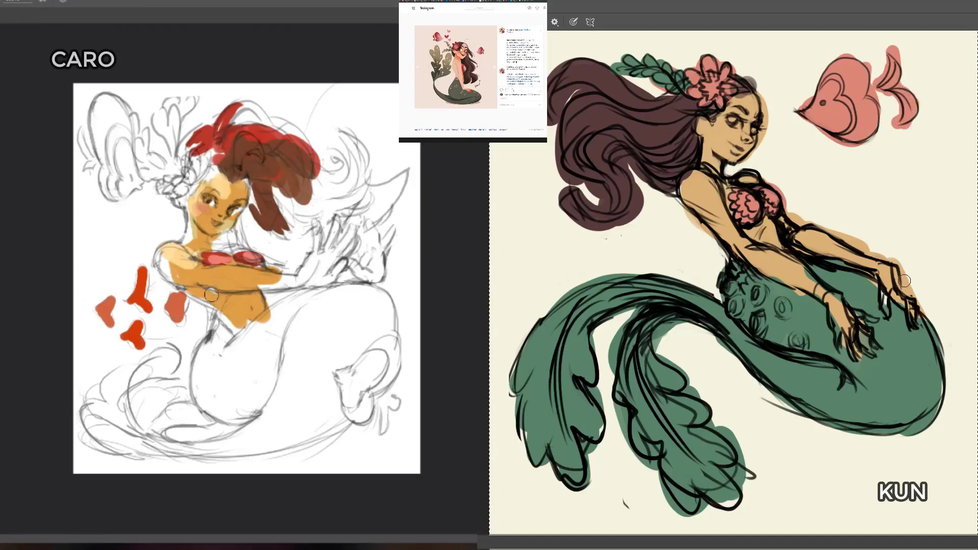
# Step: Sample the skin colour to fill the dark figure's far fingers, and fill out the light figure's shoulder and near arm with ochre
pyautogui.press('i')
pyautogui.keyDown('alt'); pyautogui.click(878, 257); pyautogui.keyUp('alt')
pyautogui.moveTo(881, 285); pyautogui.dragTo(886, 305)
pyautogui.moveTo(182, 254)
pyautogui.mouseDown()
pyautogui.moveTo(181, 280)
pyautogui.moveTo(160, 266)
pyautogui.moveTo(184, 259)
pyautogui.moveTo(165, 254)
pyautogui.moveTo(174, 263)
pyautogui.moveTo(246, 271)
pyautogui.mouseUp()
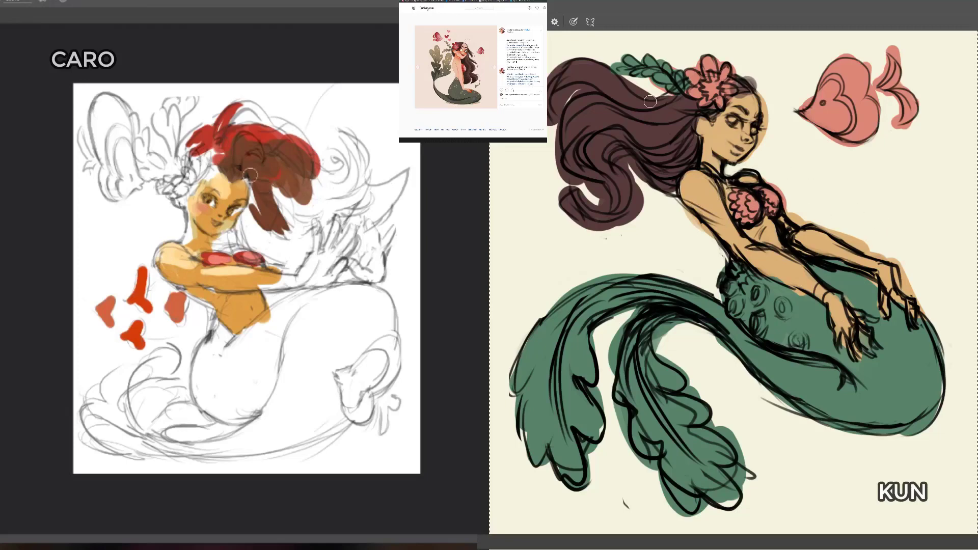
# Step: Fill the light figure's flowing hair with reddish brown, and repaint the dark figure's skin in a paler pinkish tone
pyautogui.moveTo(257, 184)
pyautogui.mouseDown()
pyautogui.moveTo(233, 235)
pyautogui.moveTo(267, 255)
pyautogui.moveTo(304, 214)
pyautogui.moveTo(310, 234)
pyautogui.moveTo(302, 201)
pyautogui.moveTo(318, 205)
pyautogui.moveTo(325, 230)
pyautogui.mouseUp()
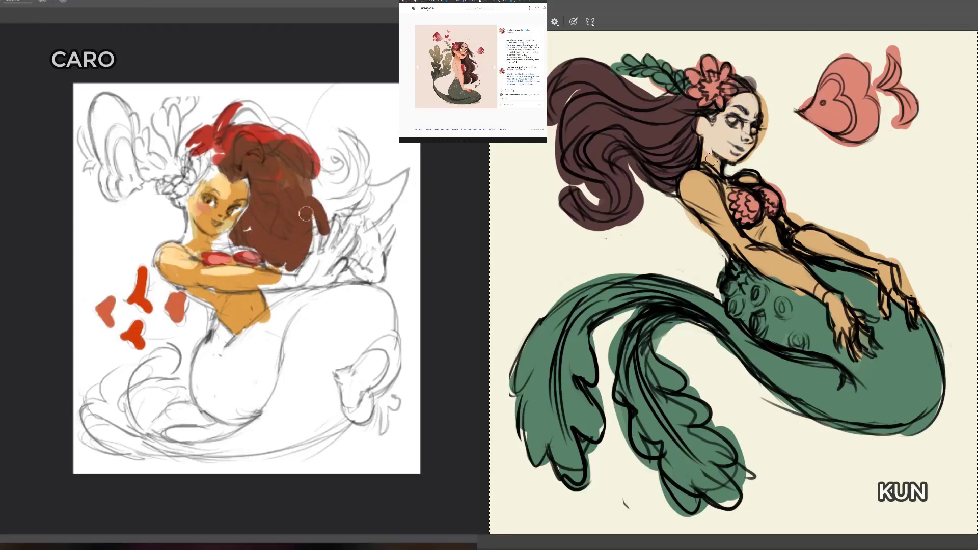
pyautogui.moveTo(711, 159)
pyautogui.mouseDown()
pyautogui.moveTo(712, 196)
pyautogui.moveTo(687, 204)
pyautogui.moveTo(733, 244)
pyautogui.moveTo(726, 199)
pyautogui.moveTo(743, 175)
pyautogui.moveTo(778, 234)
pyautogui.moveTo(764, 224)
pyautogui.moveTo(778, 269)
pyautogui.moveTo(835, 306)
pyautogui.moveTo(843, 326)
pyautogui.moveTo(860, 321)
pyautogui.mouseUp()
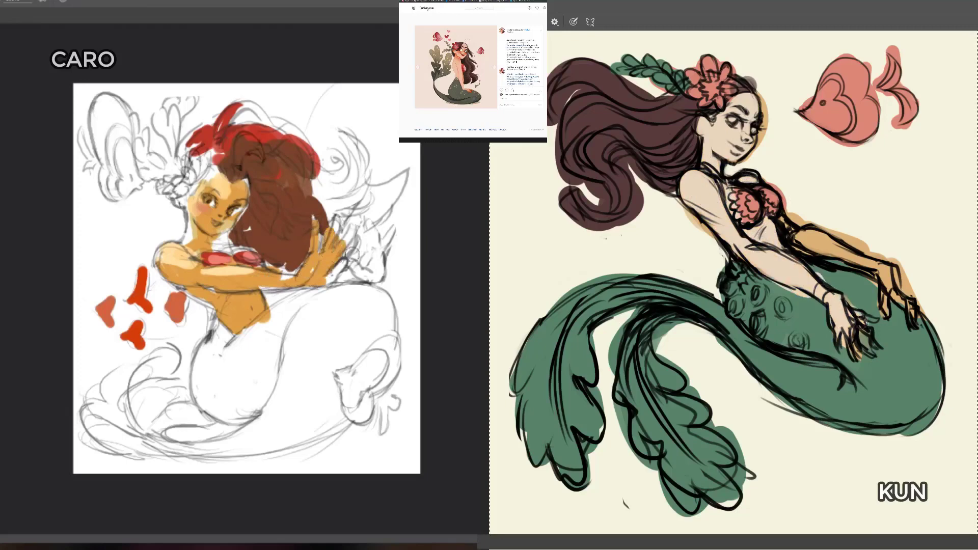
pyautogui.moveTo(796, 233)
pyautogui.mouseDown()
pyautogui.moveTo(877, 266)
pyautogui.moveTo(891, 282)
pyautogui.moveTo(886, 315)
pyautogui.moveTo(914, 321)
pyautogui.mouseUp()
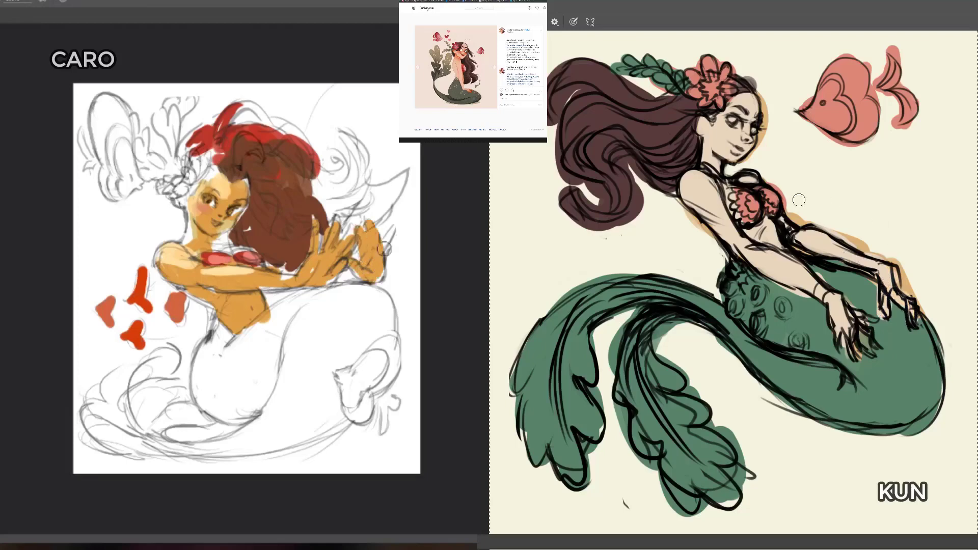
pyautogui.moveTo(314, 202)
pyautogui.mouseDown()
pyautogui.moveTo(350, 196)
pyautogui.moveTo(351, 173)
pyautogui.moveTo(326, 152)
pyautogui.moveTo(334, 178)
pyautogui.mouseUp()
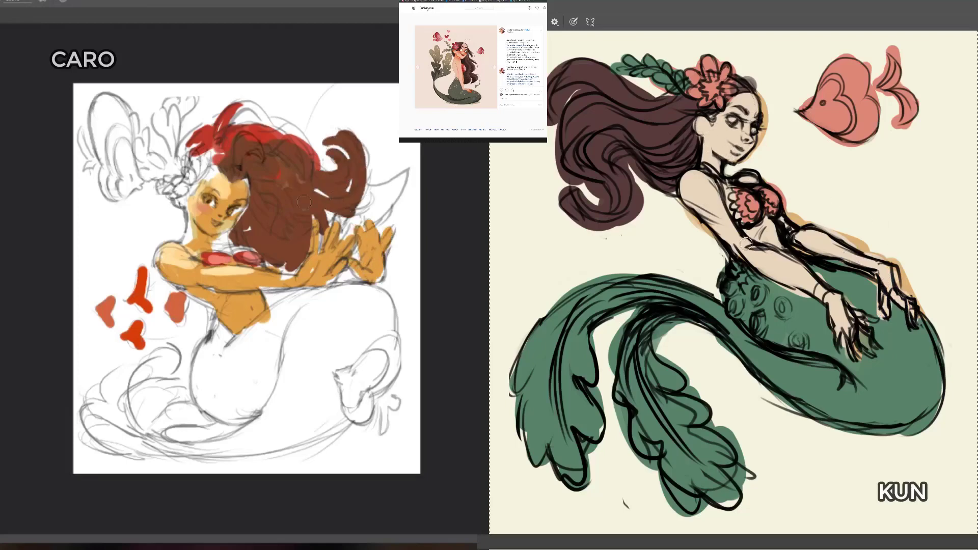
pyautogui.moveTo(327, 223)
pyautogui.mouseDown()
pyautogui.moveTo(375, 212)
pyautogui.moveTo(402, 175)
pyautogui.moveTo(403, 156)
pyautogui.mouseUp()
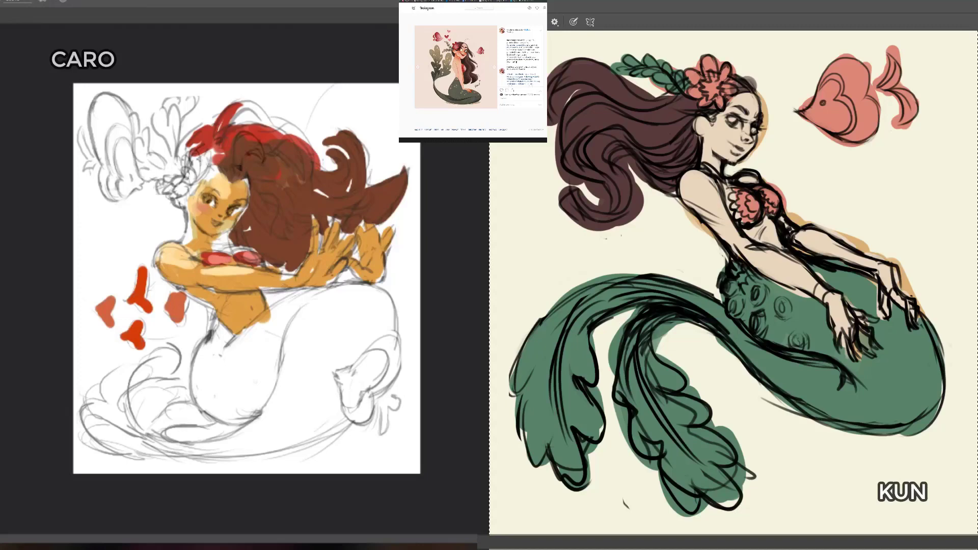
# Step: Warm the dark figure's face, neck and near arm with a peach skin tone, and start the light figure's tail in dark teal
pyautogui.moveTo(730, 133); pyautogui.dragTo(742, 145)
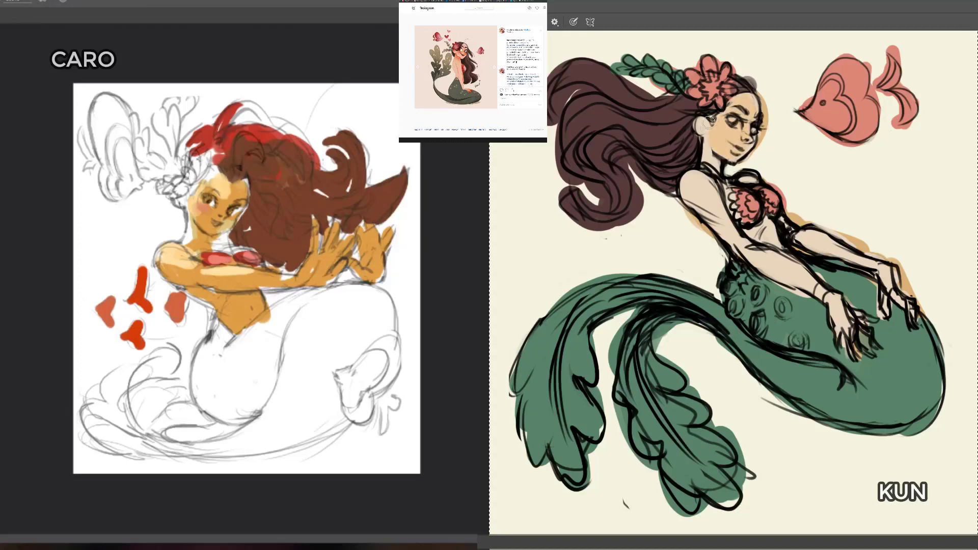
pyautogui.moveTo(711, 172)
pyautogui.mouseDown()
pyautogui.moveTo(699, 203)
pyautogui.moveTo(701, 171)
pyautogui.mouseUp()
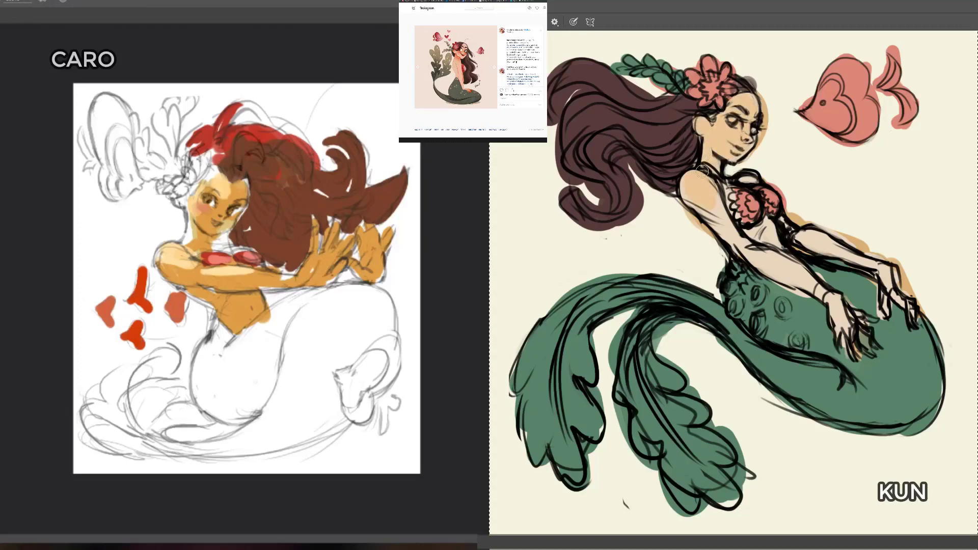
pyautogui.moveTo(707, 216)
pyautogui.mouseDown()
pyautogui.moveTo(740, 237)
pyautogui.moveTo(775, 229)
pyautogui.moveTo(787, 277)
pyautogui.mouseUp()
pyautogui.moveTo(209, 345); pyautogui.dragTo(244, 397)
pyautogui.moveTo(768, 261); pyautogui.dragTo(836, 309)
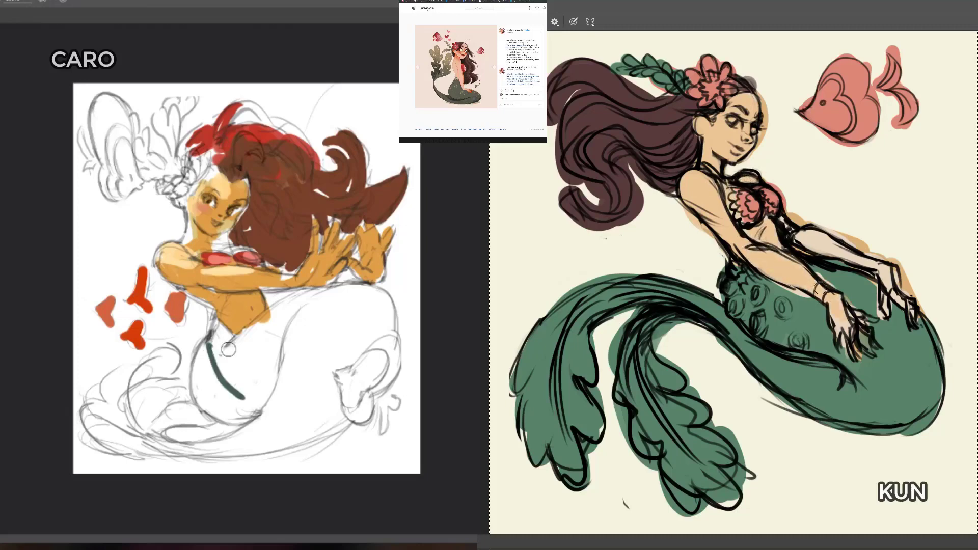
# Step: Fill the light figure's tail and curled fins with dark teal
pyautogui.moveTo(228, 349)
pyautogui.mouseDown()
pyautogui.moveTo(231, 394)
pyautogui.moveTo(220, 351)
pyautogui.moveTo(214, 387)
pyautogui.moveTo(255, 387)
pyautogui.moveTo(275, 331)
pyautogui.moveTo(332, 299)
pyautogui.moveTo(316, 367)
pyautogui.moveTo(255, 423)
pyautogui.moveTo(183, 438)
pyautogui.moveTo(281, 427)
pyautogui.mouseUp()
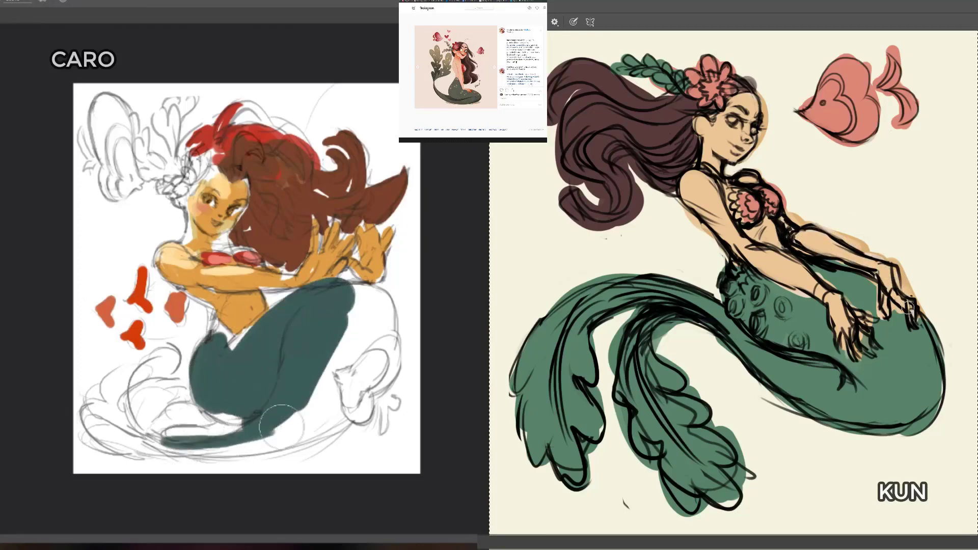
pyautogui.moveTo(186, 442)
pyautogui.mouseDown()
pyautogui.moveTo(321, 421)
pyautogui.moveTo(245, 448)
pyautogui.mouseUp()
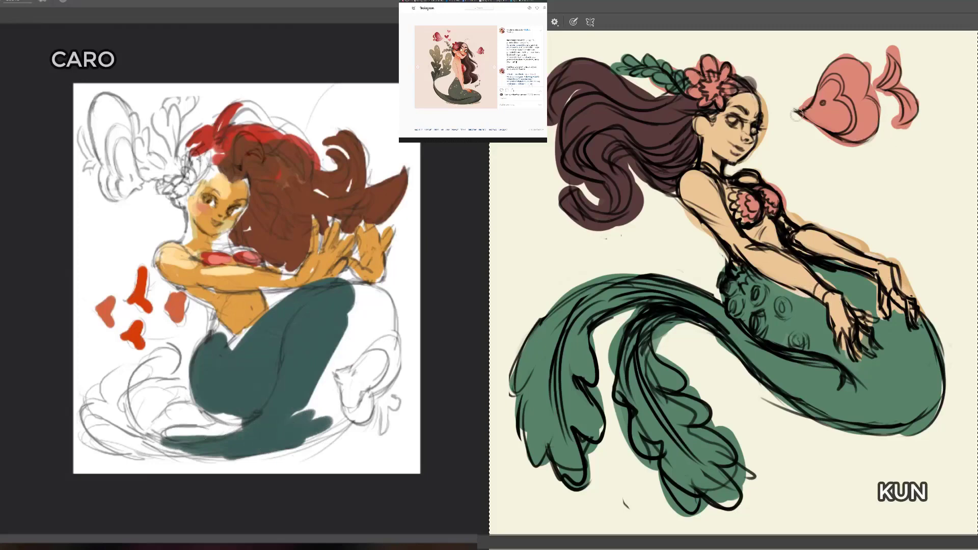
pyautogui.hotkey('ctrl', ',')
pyautogui.hotkey('ctrl', ',')
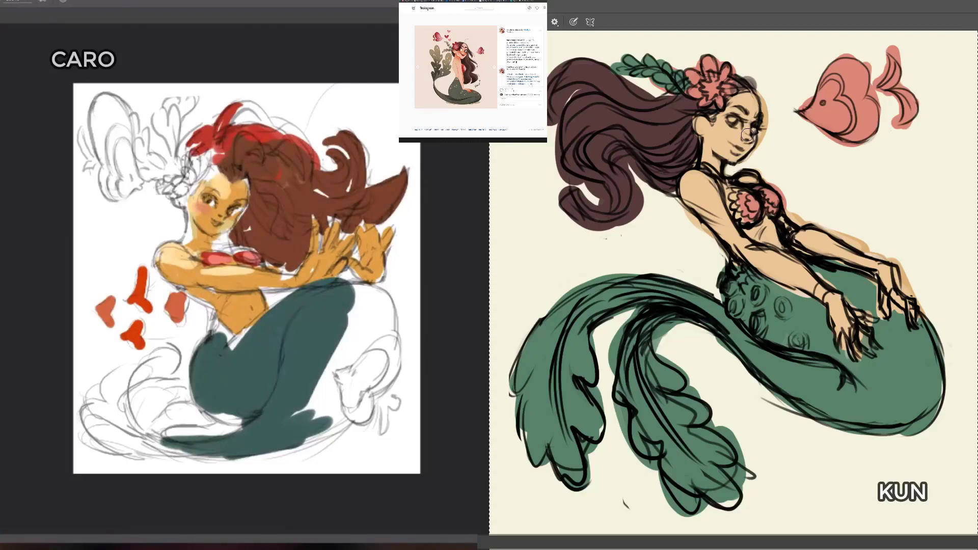
pyautogui.moveTo(300, 412)
pyautogui.mouseDown()
pyautogui.moveTo(318, 380)
pyautogui.moveTo(326, 416)
pyautogui.moveTo(320, 371)
pyautogui.moveTo(362, 333)
pyautogui.moveTo(368, 316)
pyautogui.moveTo(349, 316)
pyautogui.moveTo(380, 311)
pyautogui.moveTo(344, 300)
pyautogui.moveTo(382, 307)
pyautogui.moveTo(370, 341)
pyautogui.moveTo(354, 348)
pyautogui.moveTo(370, 333)
pyautogui.moveTo(357, 331)
pyautogui.moveTo(314, 432)
pyautogui.moveTo(326, 419)
pyautogui.moveTo(226, 397)
pyautogui.moveTo(151, 435)
pyautogui.moveTo(160, 443)
pyautogui.moveTo(126, 410)
pyautogui.moveTo(150, 434)
pyautogui.moveTo(142, 418)
pyautogui.moveTo(195, 418)
pyautogui.moveTo(149, 409)
pyautogui.moveTo(176, 403)
pyautogui.moveTo(135, 388)
pyautogui.moveTo(170, 360)
pyautogui.moveTo(133, 400)
pyautogui.moveTo(134, 388)
pyautogui.moveTo(125, 390)
pyautogui.moveTo(134, 415)
pyautogui.moveTo(121, 378)
pyautogui.moveTo(141, 374)
pyautogui.moveTo(108, 395)
pyautogui.moveTo(125, 438)
pyautogui.moveTo(104, 417)
pyautogui.moveTo(166, 445)
pyautogui.moveTo(86, 427)
pyautogui.moveTo(109, 414)
pyautogui.moveTo(180, 449)
pyautogui.moveTo(242, 436)
pyautogui.moveTo(158, 455)
pyautogui.moveTo(231, 409)
pyautogui.moveTo(251, 418)
pyautogui.moveTo(199, 347)
pyautogui.moveTo(281, 319)
pyautogui.moveTo(296, 303)
pyautogui.moveTo(373, 300)
pyautogui.mouseUp()
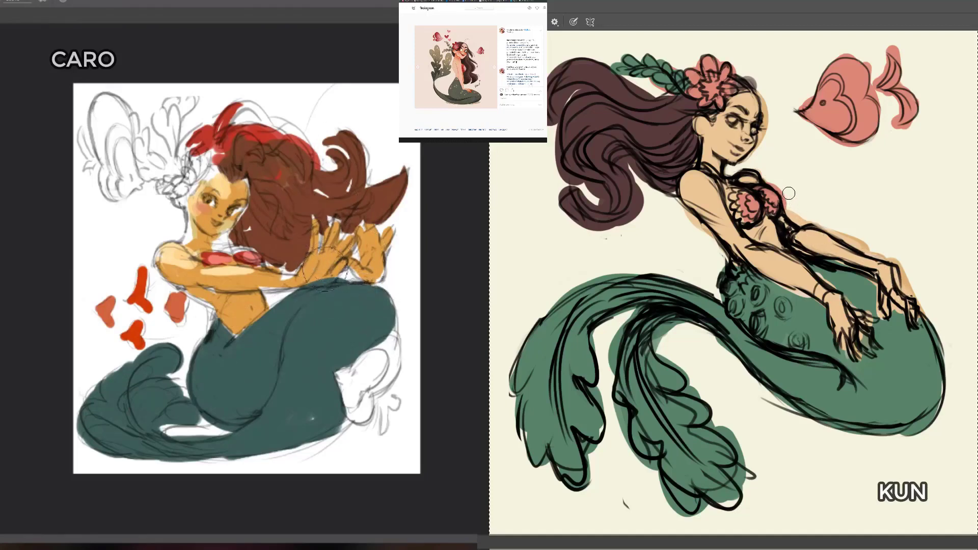
# Step: Touch up the dark figure's pink top, fish and green tail, and extend the light figure's brown hair around the hairline
pyautogui.keyDown('alt'); pyautogui.click(770, 200); pyautogui.keyUp('alt')
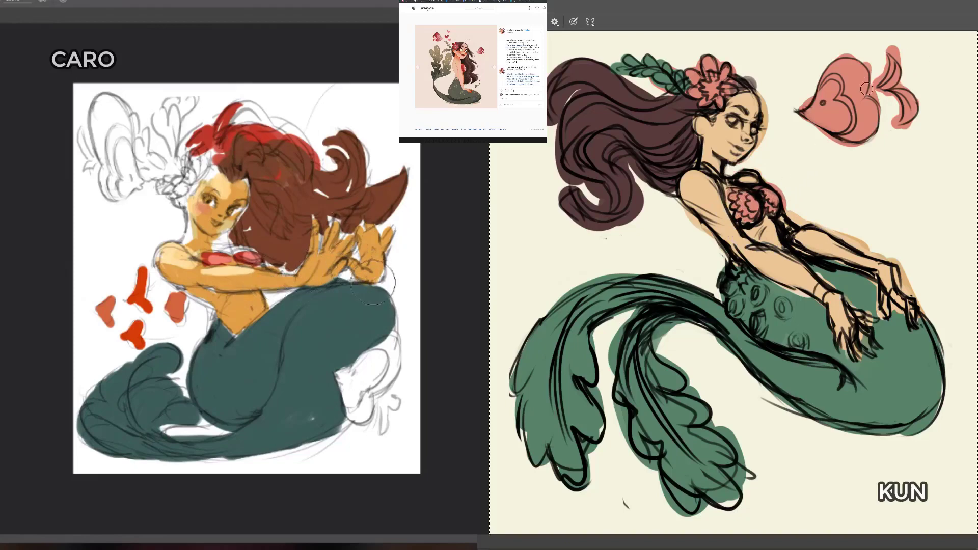
pyautogui.moveTo(798, 110); pyautogui.dragTo(812, 119)
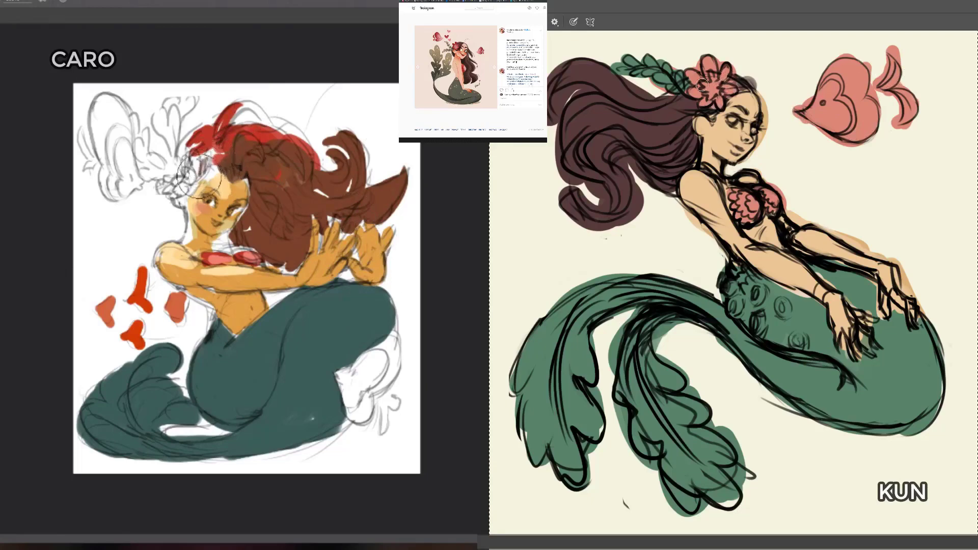
pyautogui.moveTo(188, 198)
pyautogui.mouseDown()
pyautogui.moveTo(193, 174)
pyautogui.moveTo(211, 171)
pyautogui.moveTo(205, 156)
pyautogui.mouseUp()
pyautogui.moveTo(787, 292); pyautogui.dragTo(804, 300)
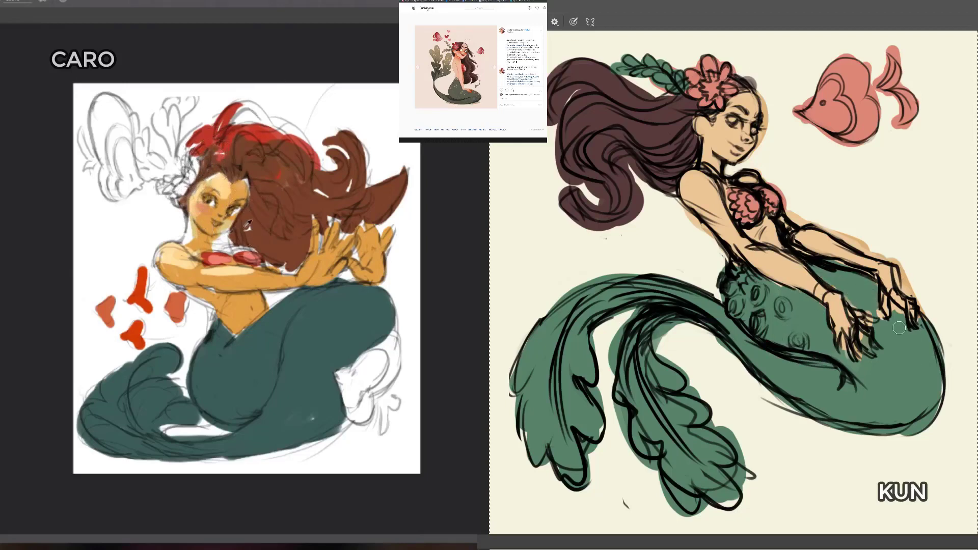
pyautogui.moveTo(899, 327); pyautogui.dragTo(902, 316)
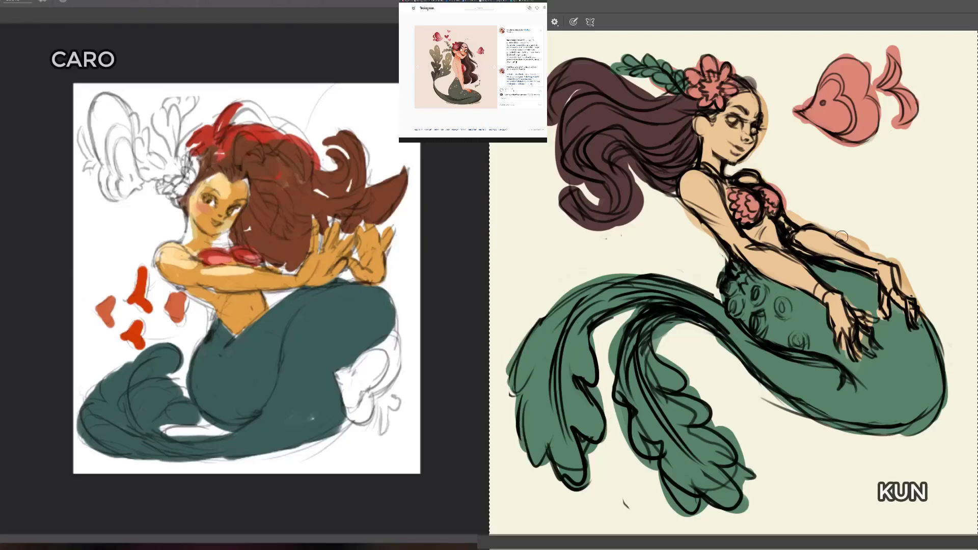
# Step: Paint the light figure's two large fish in pale peach pink, with a patch of it on one small red fish
pyautogui.moveTo(114, 163)
pyautogui.mouseDown()
pyautogui.moveTo(101, 119)
pyautogui.moveTo(117, 154)
pyautogui.moveTo(132, 145)
pyautogui.moveTo(84, 172)
pyautogui.mouseUp()
pyautogui.moveTo(139, 286); pyautogui.dragTo(137, 307)
pyautogui.moveTo(342, 374)
pyautogui.mouseDown()
pyautogui.moveTo(356, 406)
pyautogui.moveTo(357, 374)
pyautogui.mouseUp()
pyautogui.moveTo(357, 373)
pyautogui.mouseDown()
pyautogui.moveTo(392, 347)
pyautogui.moveTo(374, 381)
pyautogui.moveTo(372, 322)
pyautogui.mouseUp()
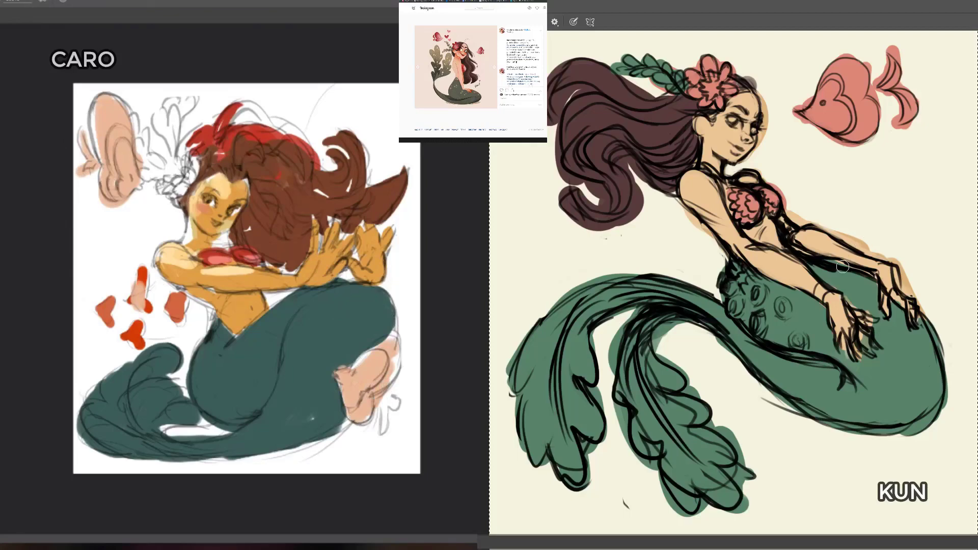
# Step: Choose a textured square brush and paint bright yellow highlights along the dark figure's upper tail and outer fin
pyautogui.rightClick(844, 203)
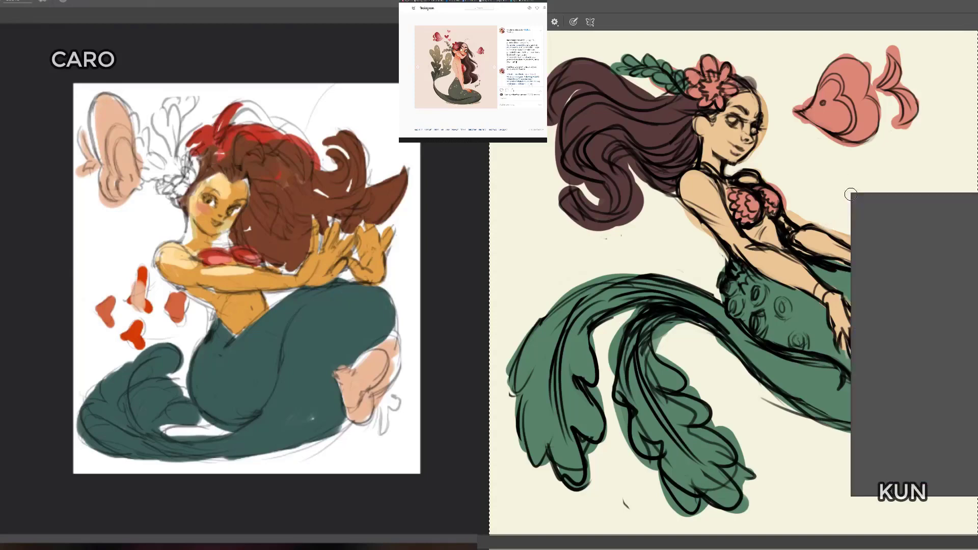
pyautogui.click(806, 364)
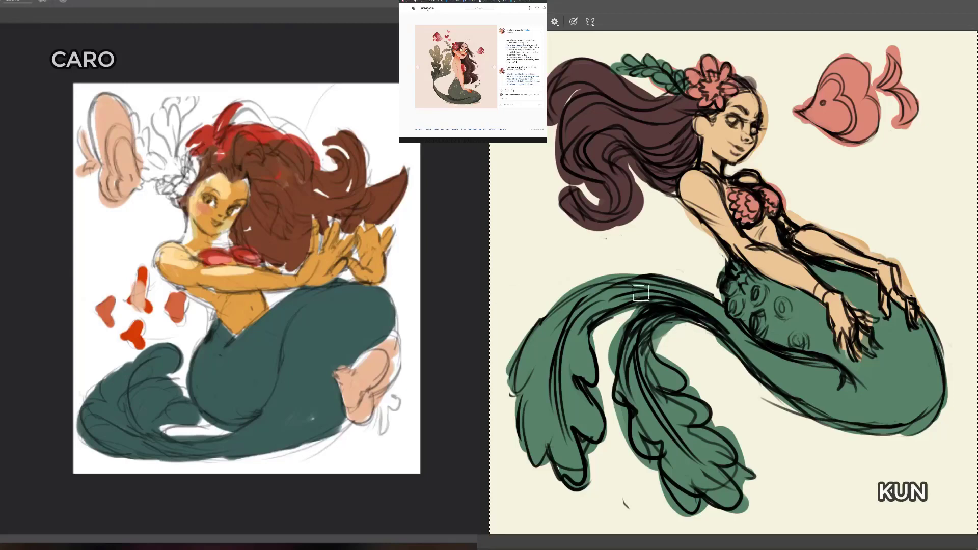
pyautogui.moveTo(702, 300)
pyautogui.mouseDown()
pyautogui.moveTo(599, 295)
pyautogui.moveTo(530, 405)
pyautogui.mouseUp()
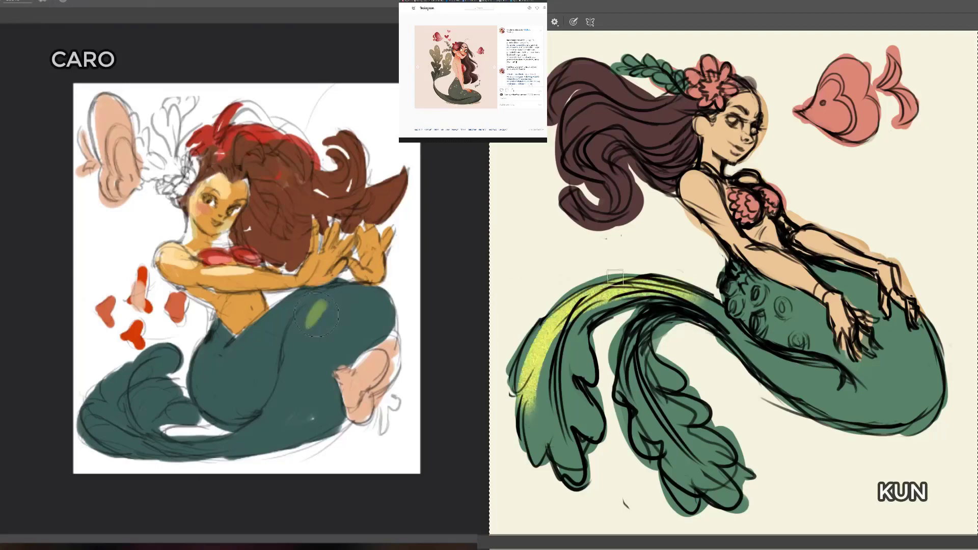
pyautogui.moveTo(614, 278); pyautogui.dragTo(522, 374)
pyautogui.moveTo(570, 304); pyautogui.dragTo(722, 314)
pyautogui.moveTo(553, 337); pyautogui.dragTo(541, 421)
pyautogui.moveTo(543, 359); pyautogui.dragTo(541, 448)
pyautogui.moveTo(571, 322); pyautogui.dragTo(568, 420)
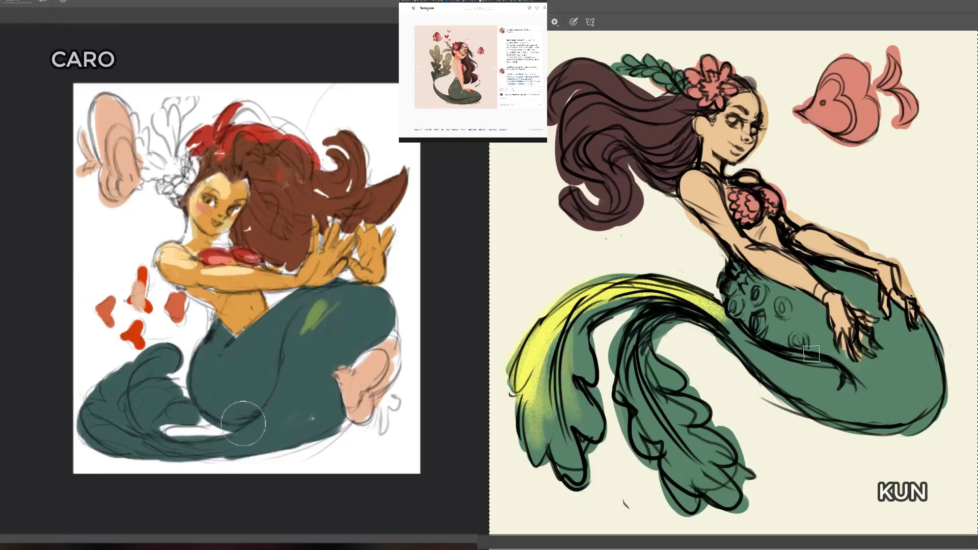
# Step: Paint olive-green highlights on the light figure's tail, and extend the yellow highlights into the dark figure's inner fin
pyautogui.moveTo(213, 445); pyautogui.dragTo(282, 396)
pyautogui.moveTo(725, 290); pyautogui.dragTo(751, 350)
pyautogui.moveTo(636, 340); pyautogui.dragTo(656, 452)
pyautogui.moveTo(290, 391); pyautogui.dragTo(303, 362)
pyautogui.moveTo(639, 343); pyautogui.dragTo(655, 452)
pyautogui.moveTo(304, 362)
pyautogui.mouseDown()
pyautogui.moveTo(305, 339)
pyautogui.moveTo(297, 384)
pyautogui.mouseUp()
pyautogui.moveTo(200, 363)
pyautogui.mouseDown()
pyautogui.moveTo(255, 356)
pyautogui.moveTo(217, 389)
pyautogui.moveTo(249, 365)
pyautogui.mouseUp()
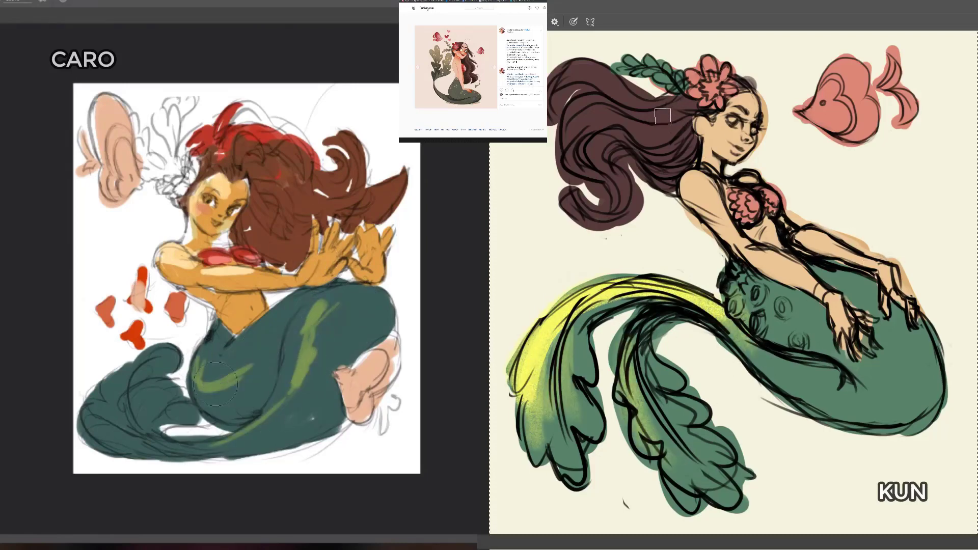
pyautogui.moveTo(197, 387)
pyautogui.mouseDown()
pyautogui.moveTo(204, 357)
pyautogui.moveTo(219, 377)
pyautogui.moveTo(205, 357)
pyautogui.moveTo(233, 356)
pyautogui.moveTo(229, 370)
pyautogui.moveTo(317, 305)
pyautogui.moveTo(284, 329)
pyautogui.mouseUp()
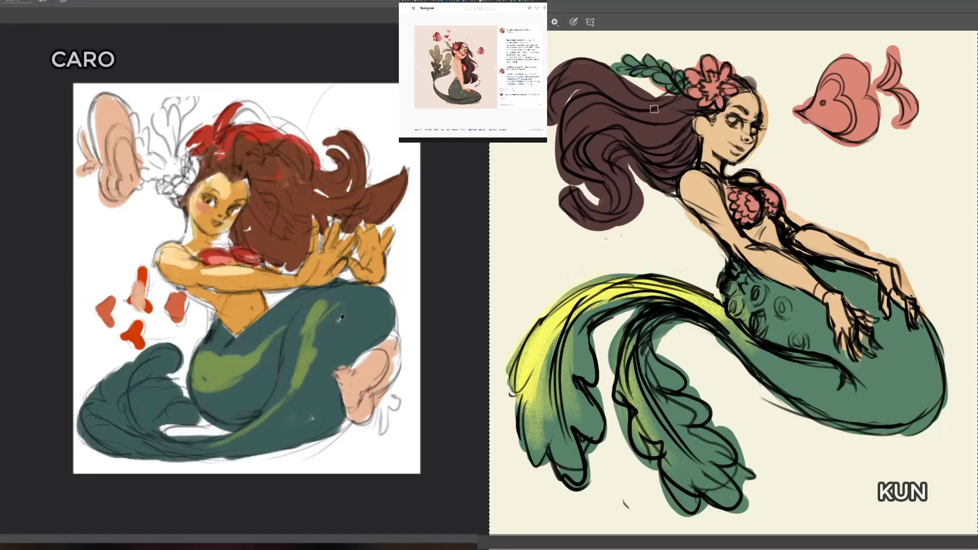
# Step: Brush olive-yellow highlights through the dark figure's upper hair, and reshape the green highlights on the light figure's tail
pyautogui.moveTo(687, 103)
pyautogui.mouseDown()
pyautogui.moveTo(662, 108)
pyautogui.moveTo(554, 66)
pyautogui.mouseUp()
pyautogui.moveTo(334, 304); pyautogui.dragTo(323, 329)
pyautogui.moveTo(637, 94); pyautogui.dragTo(551, 97)
pyautogui.moveTo(341, 302)
pyautogui.mouseDown()
pyautogui.moveTo(321, 353)
pyautogui.moveTo(314, 335)
pyautogui.moveTo(302, 390)
pyautogui.mouseUp()
pyautogui.moveTo(664, 113)
pyautogui.mouseDown()
pyautogui.moveTo(560, 155)
pyautogui.moveTo(647, 105)
pyautogui.mouseUp()
pyautogui.moveTo(253, 354); pyautogui.dragTo(280, 334)
pyautogui.moveTo(694, 103); pyautogui.dragTo(644, 114)
pyautogui.moveTo(280, 334); pyautogui.dragTo(305, 319)
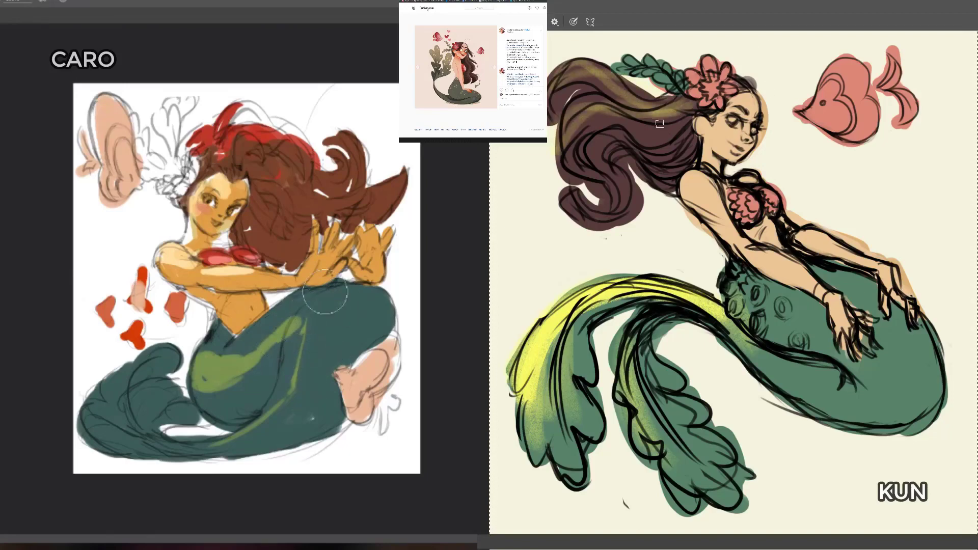
pyautogui.moveTo(212, 355)
pyautogui.mouseDown()
pyautogui.moveTo(249, 352)
pyautogui.moveTo(301, 308)
pyautogui.mouseUp()
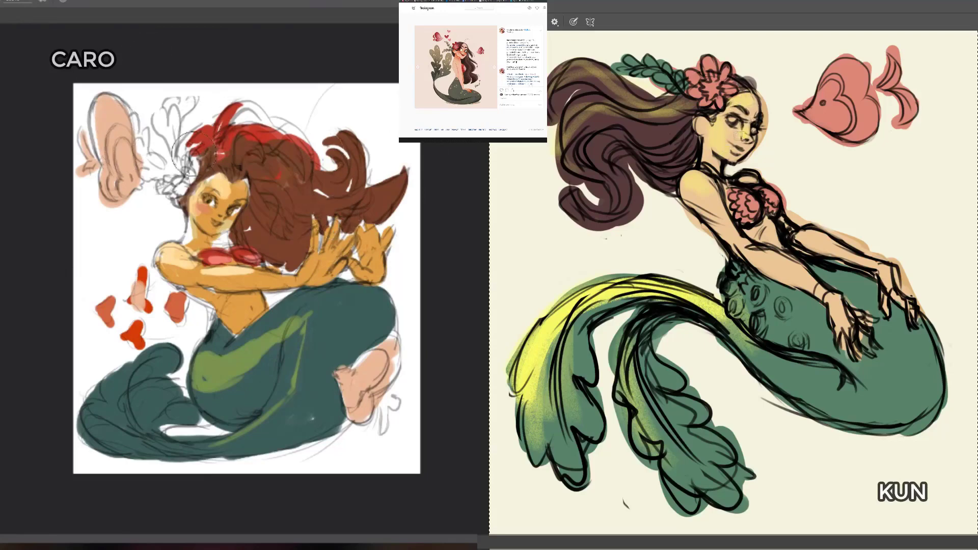
# Step: Paint the flower in the light figure's hair soft pink, and add a yellow highlight to the dark figure's near shoulder
pyautogui.moveTo(172, 166)
pyautogui.mouseDown()
pyautogui.moveTo(181, 187)
pyautogui.moveTo(179, 162)
pyautogui.mouseUp()
pyautogui.moveTo(692, 180); pyautogui.dragTo(699, 188)
pyautogui.moveTo(185, 167)
pyautogui.mouseDown()
pyautogui.moveTo(180, 155)
pyautogui.moveTo(169, 163)
pyautogui.mouseUp()
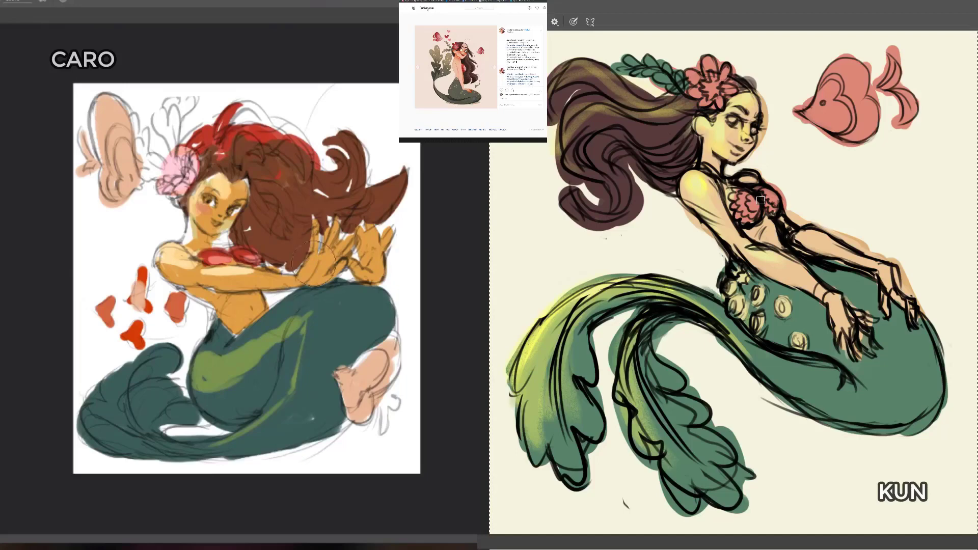
# Step: Paint the leaves beside the white-canvas mermaid's hair flower dark teal, and add red lips and warmer skin tones to her face
pyautogui.moveTo(177, 162)
pyautogui.mouseDown()
pyautogui.moveTo(164, 131)
pyautogui.moveTo(172, 100)
pyautogui.moveTo(173, 116)
pyautogui.moveTo(190, 99)
pyautogui.moveTo(181, 119)
pyautogui.moveTo(177, 112)
pyautogui.moveTo(197, 101)
pyautogui.moveTo(173, 108)
pyautogui.moveTo(186, 100)
pyautogui.moveTo(177, 99)
pyautogui.moveTo(159, 164)
pyautogui.moveTo(145, 140)
pyautogui.moveTo(151, 128)
pyautogui.moveTo(149, 150)
pyautogui.moveTo(139, 127)
pyautogui.moveTo(160, 161)
pyautogui.mouseUp()
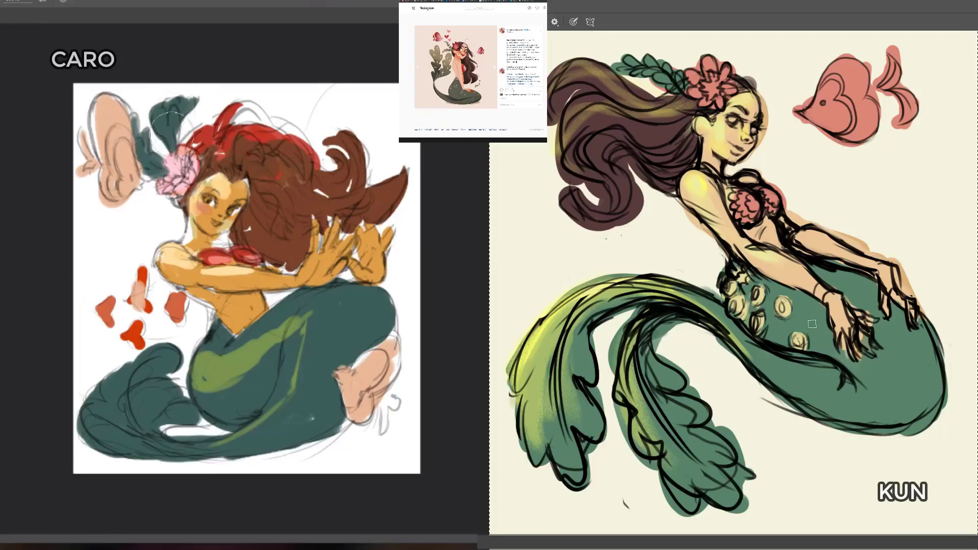
pyautogui.moveTo(192, 104)
pyautogui.mouseDown()
pyautogui.moveTo(206, 106)
pyautogui.moveTo(202, 121)
pyautogui.moveTo(192, 97)
pyautogui.moveTo(203, 100)
pyautogui.moveTo(189, 91)
pyautogui.moveTo(169, 103)
pyautogui.mouseUp()
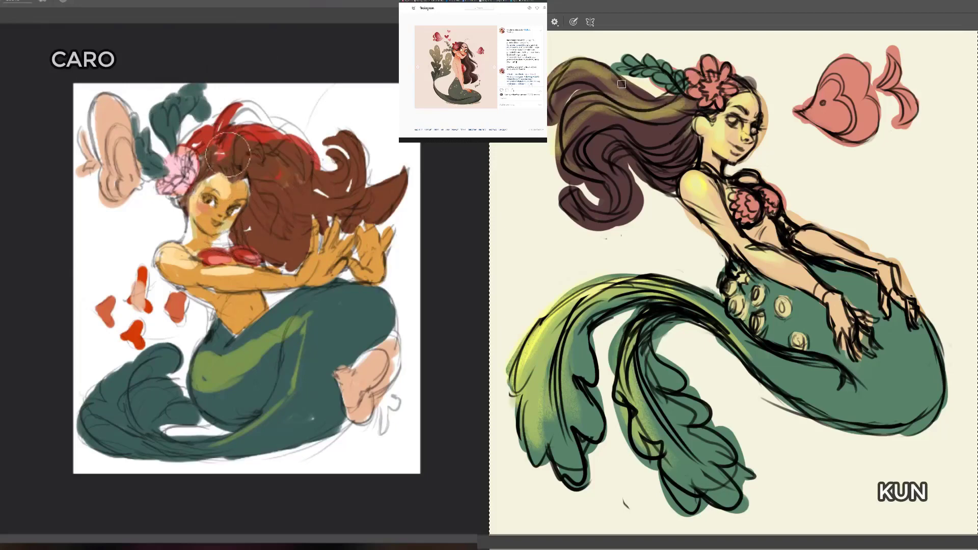
pyautogui.moveTo(212, 222); pyautogui.dragTo(220, 224)
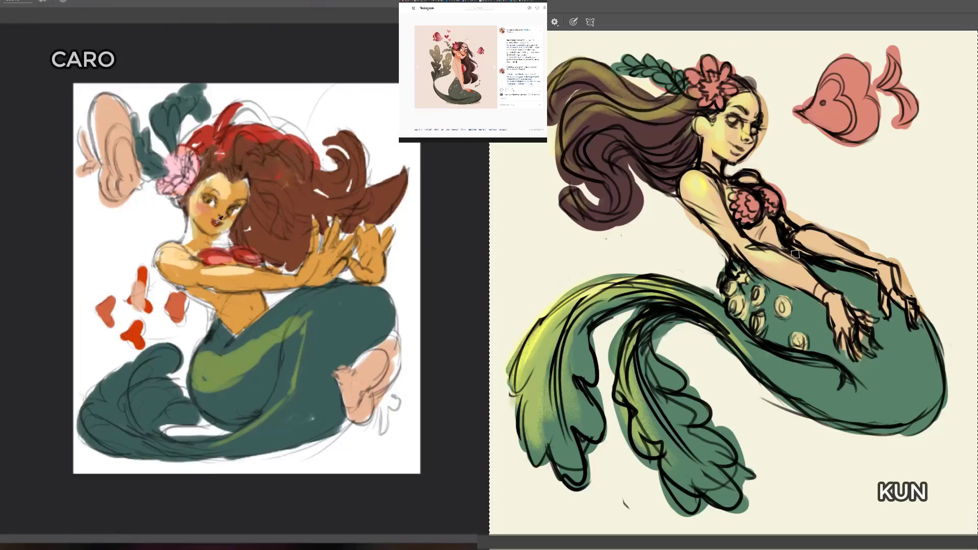
pyautogui.moveTo(795, 254); pyautogui.dragTo(748, 270)
pyautogui.moveTo(192, 220)
pyautogui.mouseDown()
pyautogui.moveTo(220, 242)
pyautogui.moveTo(204, 200)
pyautogui.mouseUp()
pyautogui.moveTo(212, 226); pyautogui.dragTo(212, 222)
# Step: Brush dark teal shadows along the lower edge of the cream-canvas mermaid's tail and around its large rounded bend
pyautogui.moveTo(939, 378)
pyautogui.mouseDown()
pyautogui.moveTo(850, 418)
pyautogui.moveTo(821, 415)
pyautogui.mouseUp()
pyautogui.moveTo(891, 420)
pyautogui.mouseDown()
pyautogui.moveTo(936, 395)
pyautogui.moveTo(873, 421)
pyautogui.mouseUp()
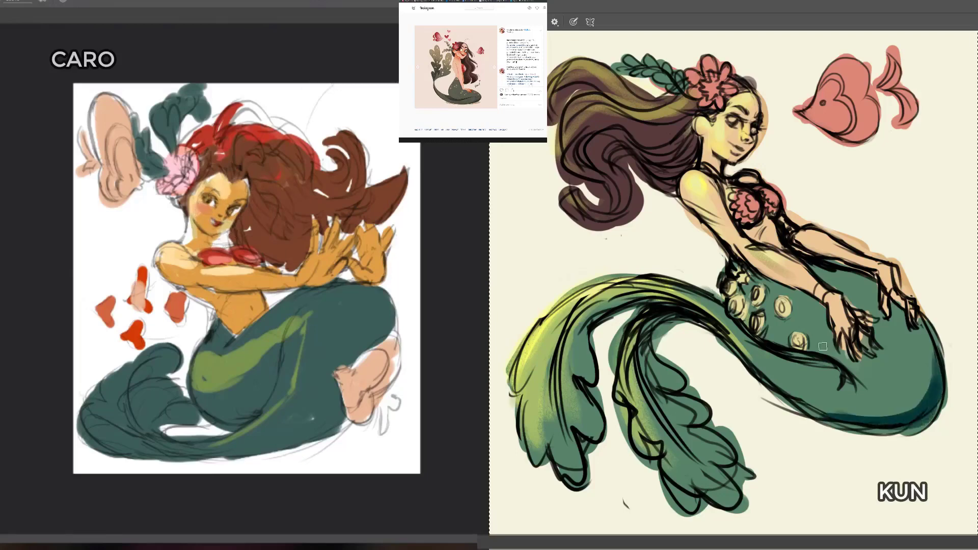
pyautogui.moveTo(837, 376)
pyautogui.mouseDown()
pyautogui.moveTo(807, 356)
pyautogui.moveTo(758, 359)
pyautogui.moveTo(835, 416)
pyautogui.moveTo(789, 392)
pyautogui.moveTo(939, 374)
pyautogui.moveTo(849, 394)
pyautogui.moveTo(916, 400)
pyautogui.moveTo(938, 375)
pyautogui.mouseUp()
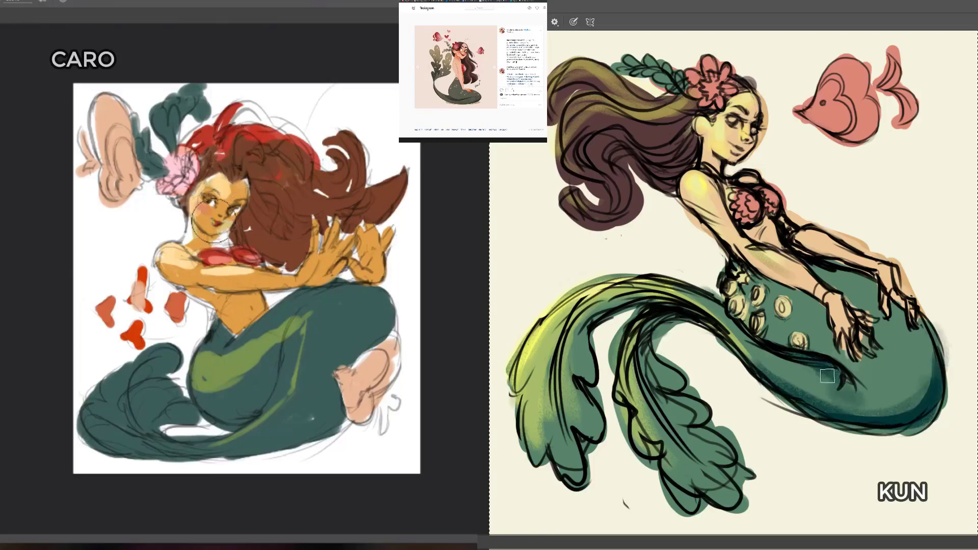
pyautogui.moveTo(827, 376)
pyautogui.mouseDown()
pyautogui.moveTo(780, 345)
pyautogui.moveTo(788, 388)
pyautogui.moveTo(928, 396)
pyautogui.mouseUp()
# Step: Shade the cream-canvas mermaid's inner fin and the narrow underside of her tail with textured dark teal strokes
pyautogui.moveTo(655, 316)
pyautogui.mouseDown()
pyautogui.moveTo(687, 330)
pyautogui.moveTo(678, 443)
pyautogui.mouseUp()
pyautogui.moveTo(647, 352)
pyautogui.mouseDown()
pyautogui.moveTo(697, 423)
pyautogui.moveTo(647, 415)
pyautogui.mouseUp()
pyautogui.moveTo(683, 320)
pyautogui.mouseDown()
pyautogui.moveTo(751, 359)
pyautogui.moveTo(771, 395)
pyautogui.mouseUp()
pyautogui.moveTo(738, 362); pyautogui.dragTo(696, 328)
# Step: Add dark teal shading to the cream-canvas mermaid's hip around the shells and beneath her arms
pyautogui.moveTo(742, 267); pyautogui.dragTo(824, 307)
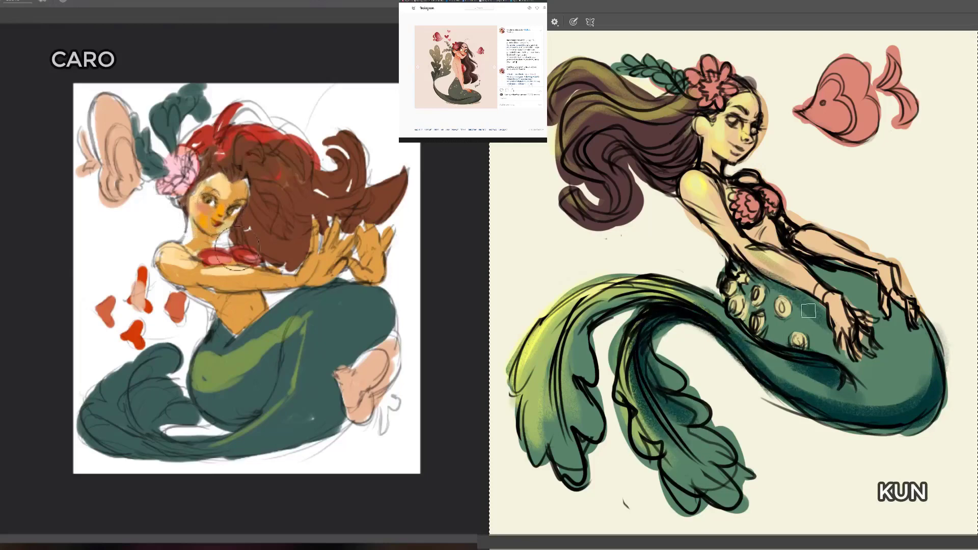
pyautogui.moveTo(763, 285); pyautogui.dragTo(838, 325)
pyautogui.moveTo(829, 267)
pyautogui.mouseDown()
pyautogui.moveTo(892, 291)
pyautogui.moveTo(872, 301)
pyautogui.moveTo(818, 270)
pyautogui.mouseUp()
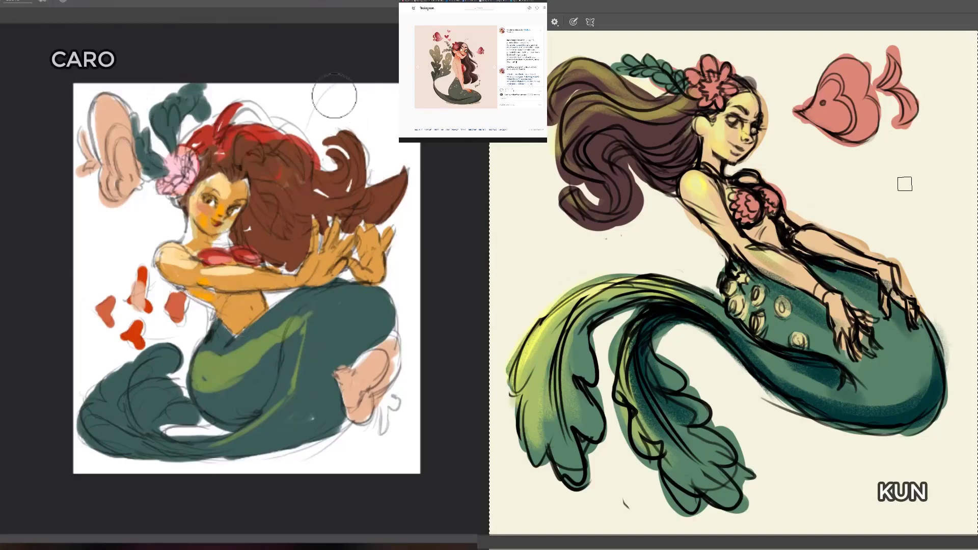
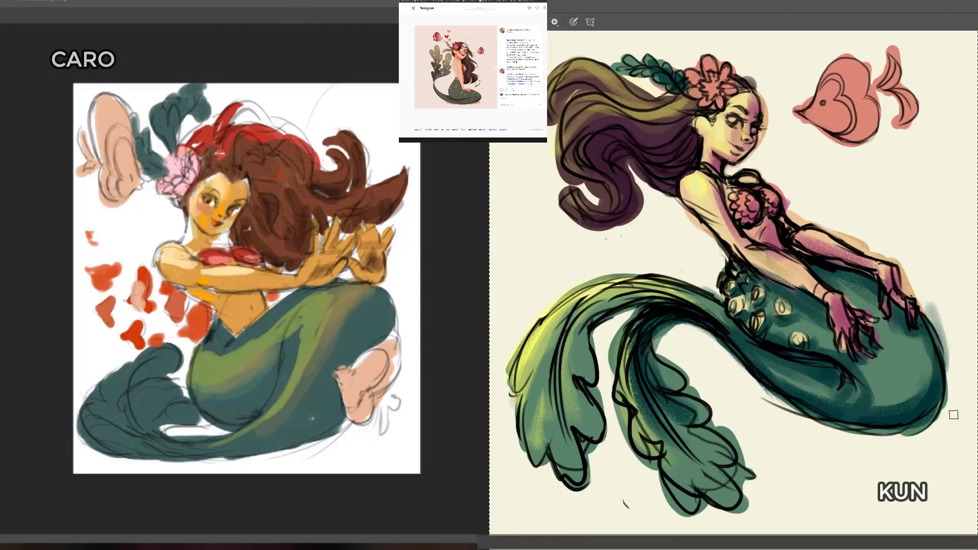
# Step: Add a Gradient Map adjustment over the cream-canvas mermaid and apply the dark burgundy-to-cream gradient preset
pyautogui.keyDown('alt'); pyautogui.click(874, 397); pyautogui.keyUp('alt')
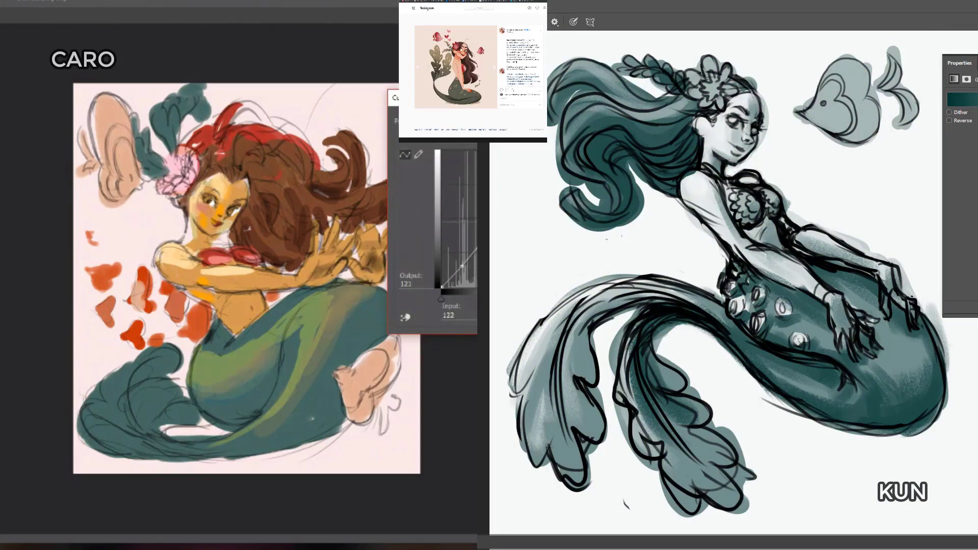
pyautogui.moveTo(977, 63); pyautogui.dragTo(817, 184)
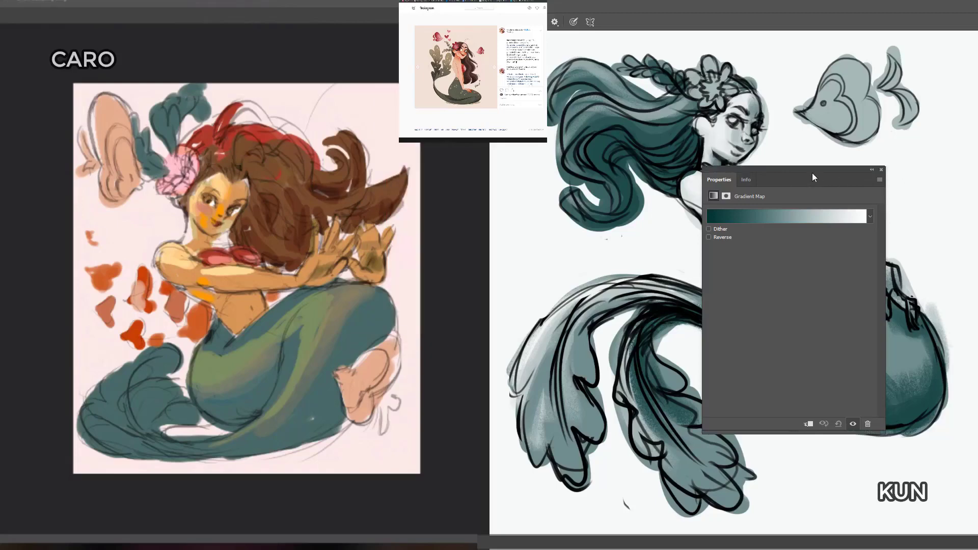
pyautogui.moveTo(811, 173); pyautogui.dragTo(815, 171)
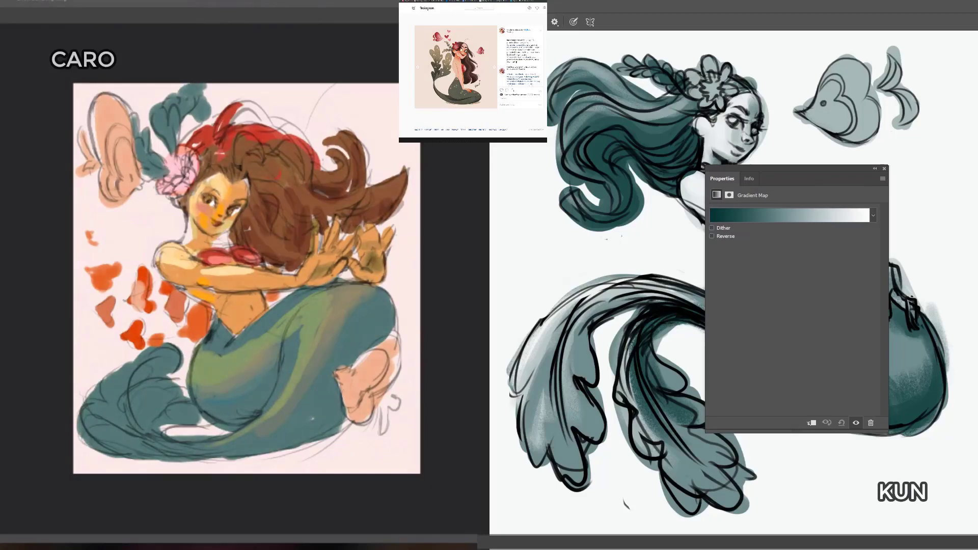
pyautogui.click(746, 182)
pyautogui.click(728, 178)
pyautogui.click(872, 218)
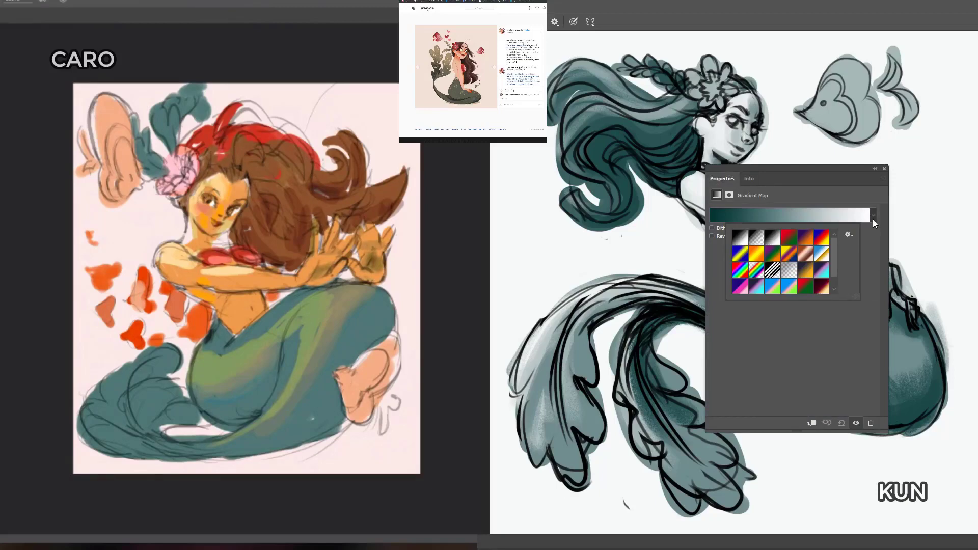
pyautogui.click(820, 286)
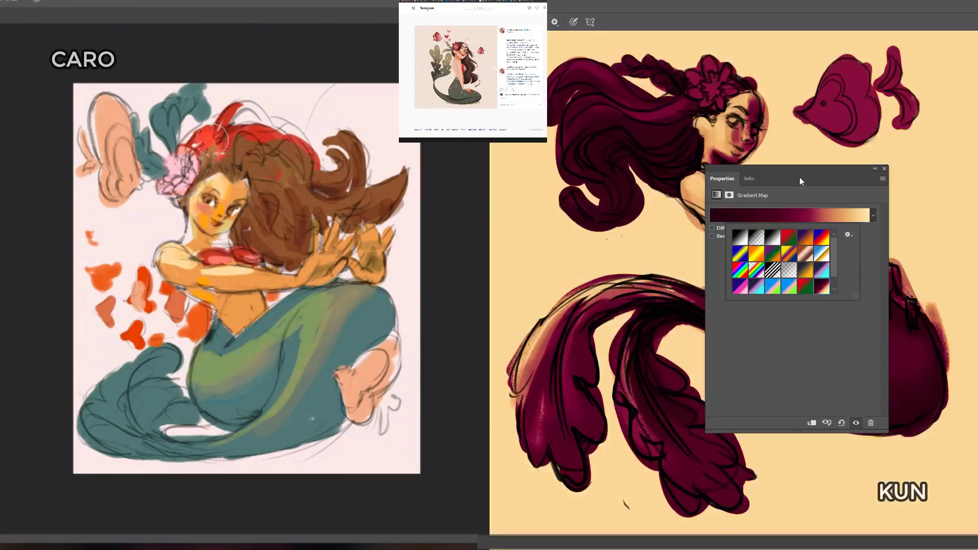
pyautogui.moveTo(799, 170); pyautogui.dragTo(955, 116)
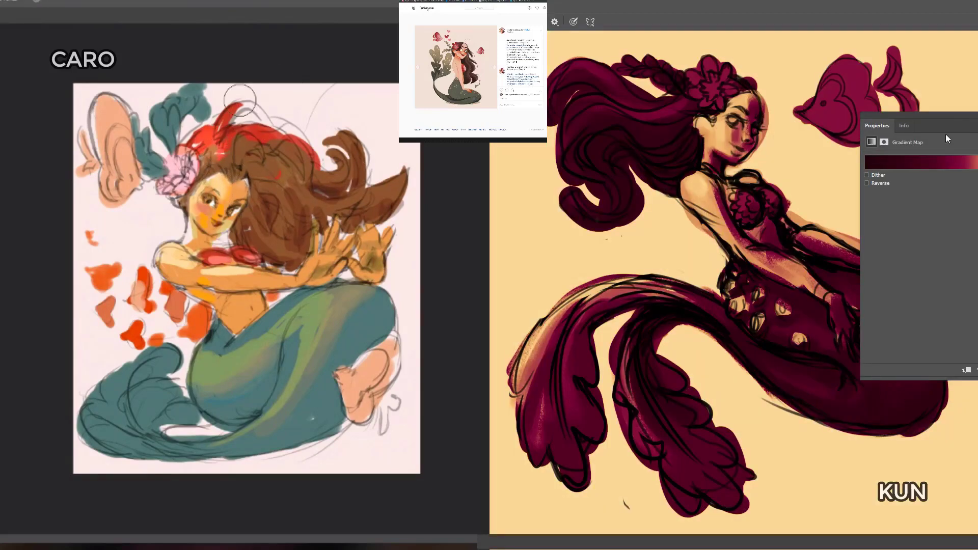
# Step: Try the bright blue-to-pink, navy-to-violet and indigo-to-magenta presets on the cream-canvas mermaid's gradient map
pyautogui.keyDown('alt'); pyautogui.click(212, 136); pyautogui.keyUp('alt')
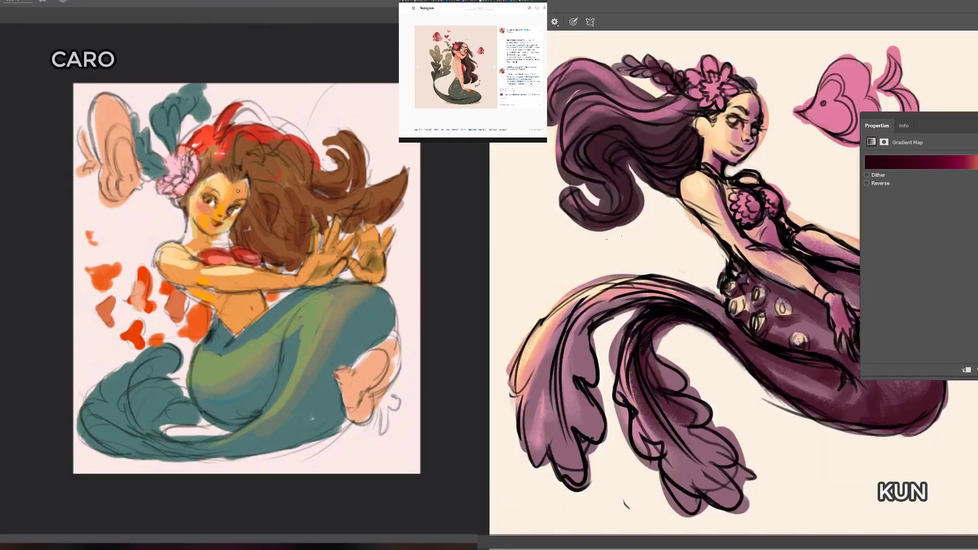
pyautogui.moveTo(973, 123); pyautogui.dragTo(977, 123)
pyautogui.click(977, 161)
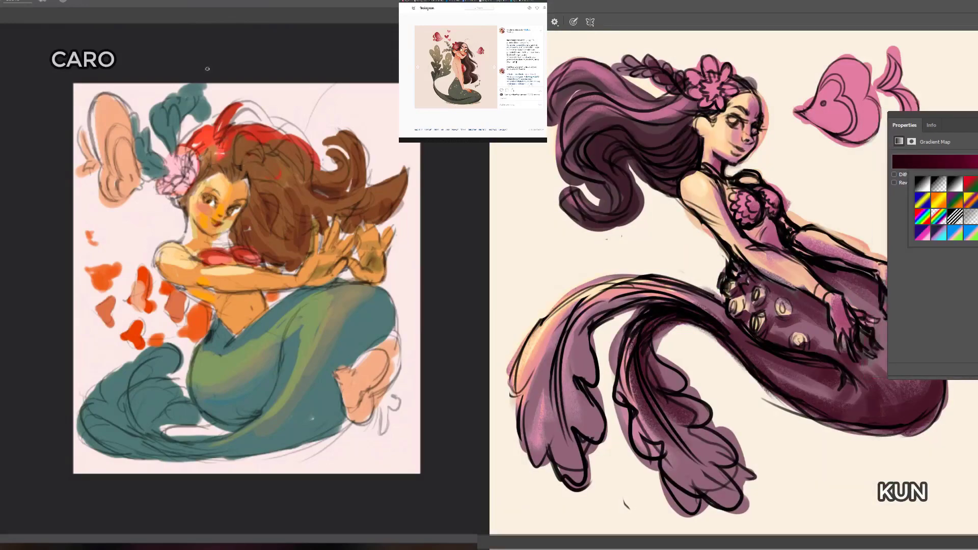
pyautogui.click(972, 231)
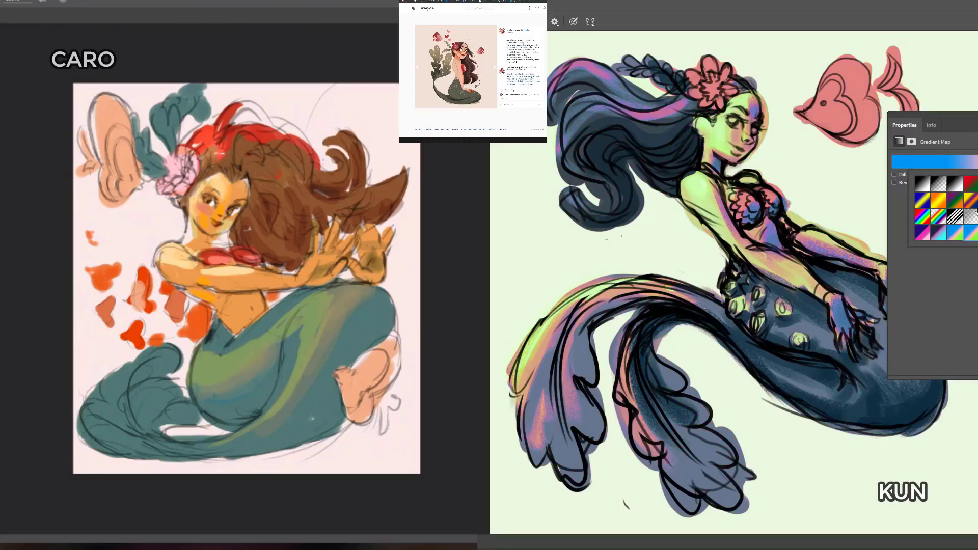
pyautogui.scroll(-2, 958, 214)
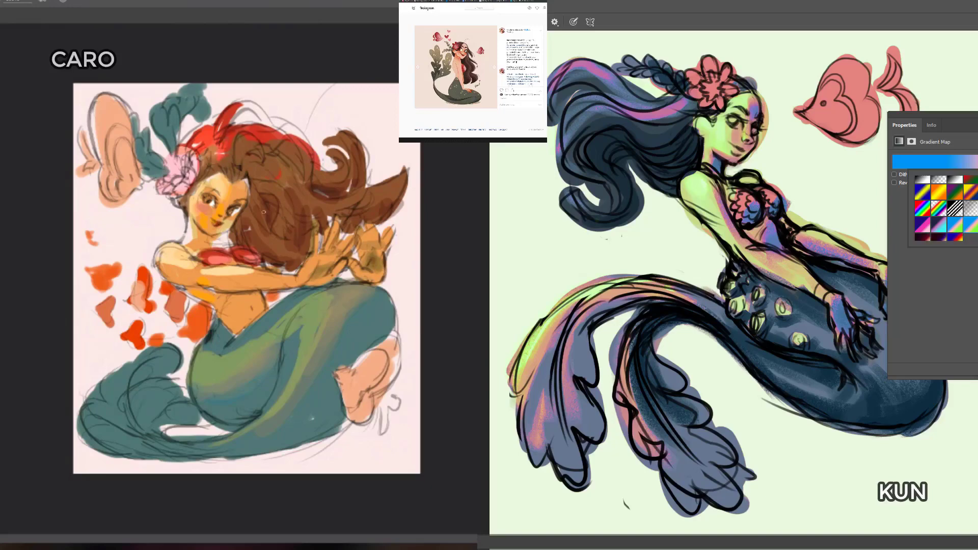
pyautogui.click(941, 220)
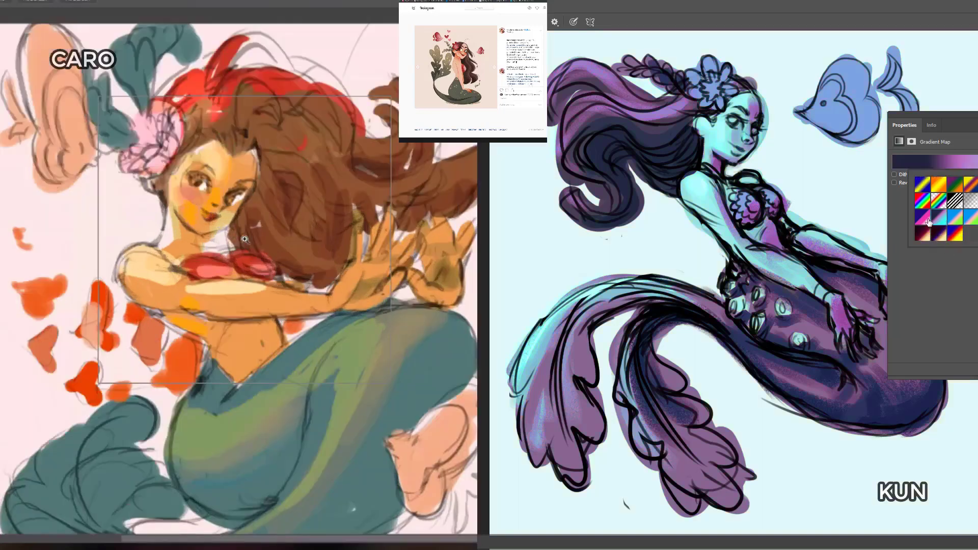
pyautogui.click(924, 233)
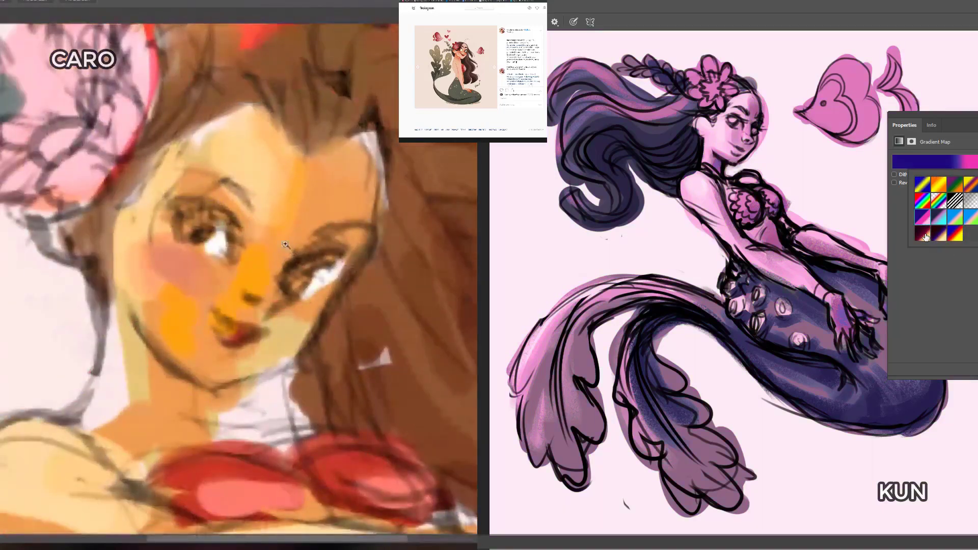
pyautogui.click(925, 238)
# Step: Try the red-to-green and yellow-to-violet presets on the cream-canvas mermaid's gradient map
pyautogui.click(976, 219)
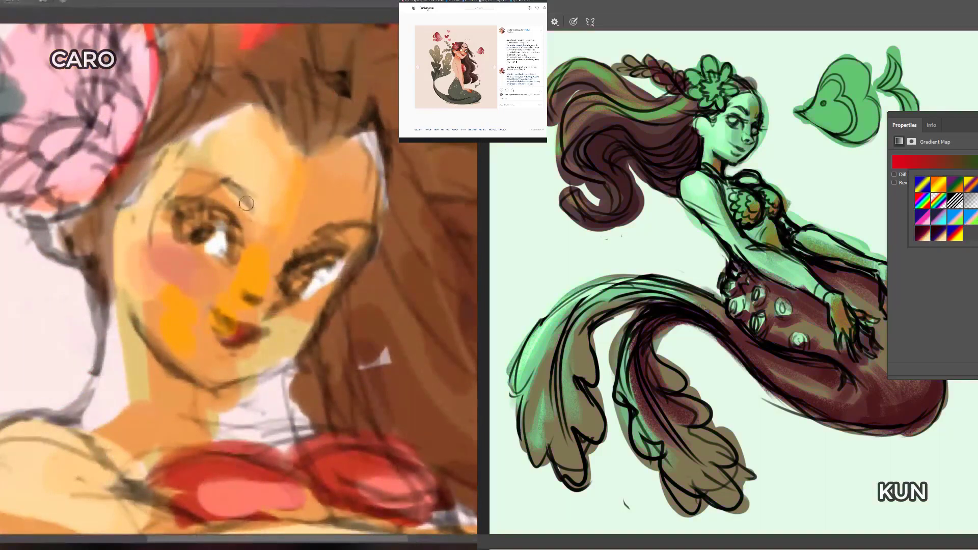
pyautogui.scroll(1, 944, 209)
pyautogui.click(973, 206)
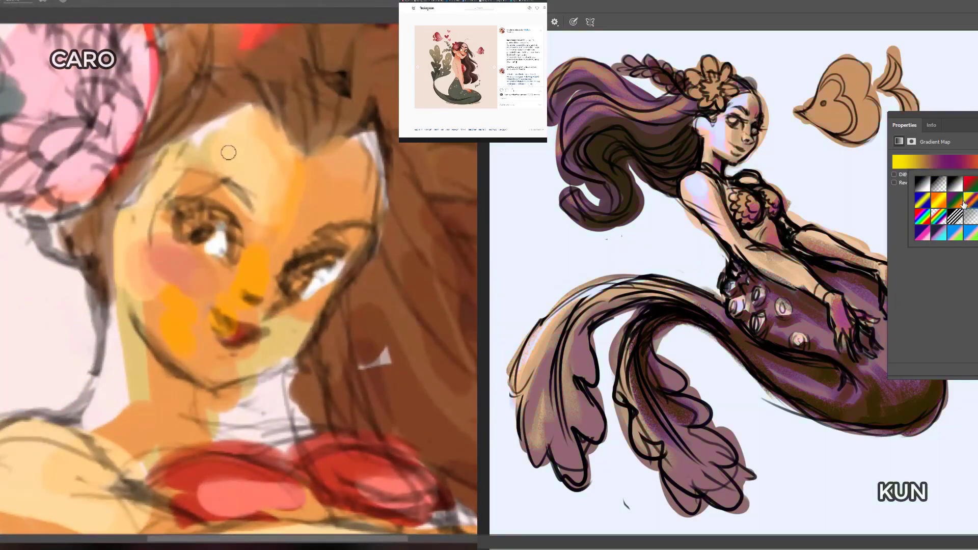
pyautogui.click(958, 204)
pyautogui.click(971, 203)
pyautogui.moveTo(967, 115); pyautogui.dragTo(977, 107)
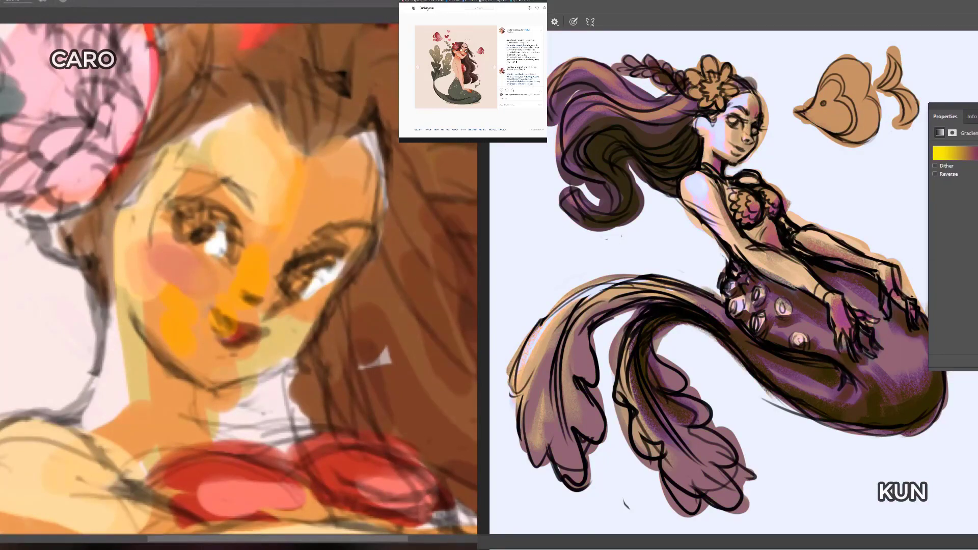
pyautogui.hotkey('ctrl', 'm')
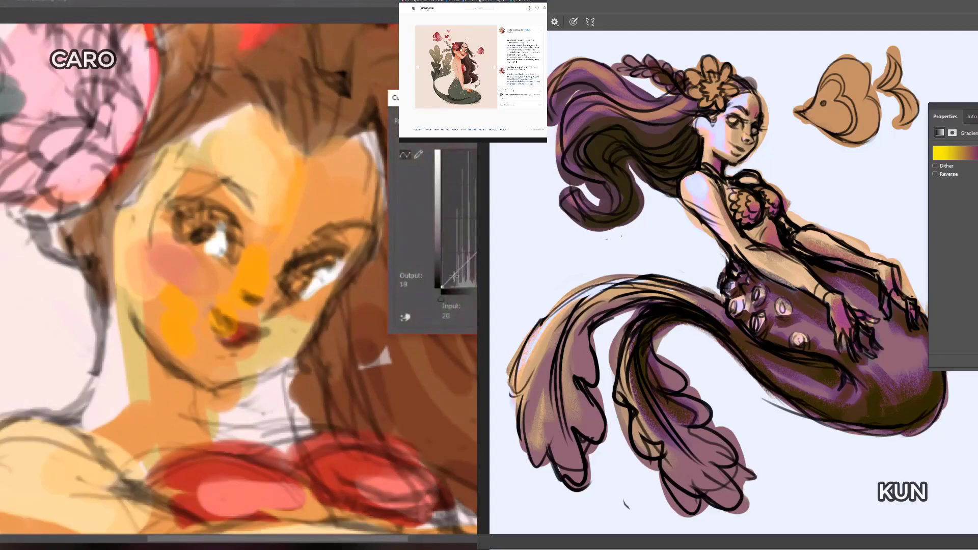
pyautogui.moveTo(460, 270)
pyautogui.mouseDown()
pyautogui.moveTo(483, 241)
pyautogui.moveTo(470, 247)
pyautogui.mouseUp()
pyautogui.moveTo(508, 217)
pyautogui.mouseDown()
pyautogui.moveTo(536, 202)
pyautogui.moveTo(546, 172)
pyautogui.moveTo(551, 191)
pyautogui.moveTo(533, 197)
pyautogui.mouseUp()
pyautogui.press('Escape')
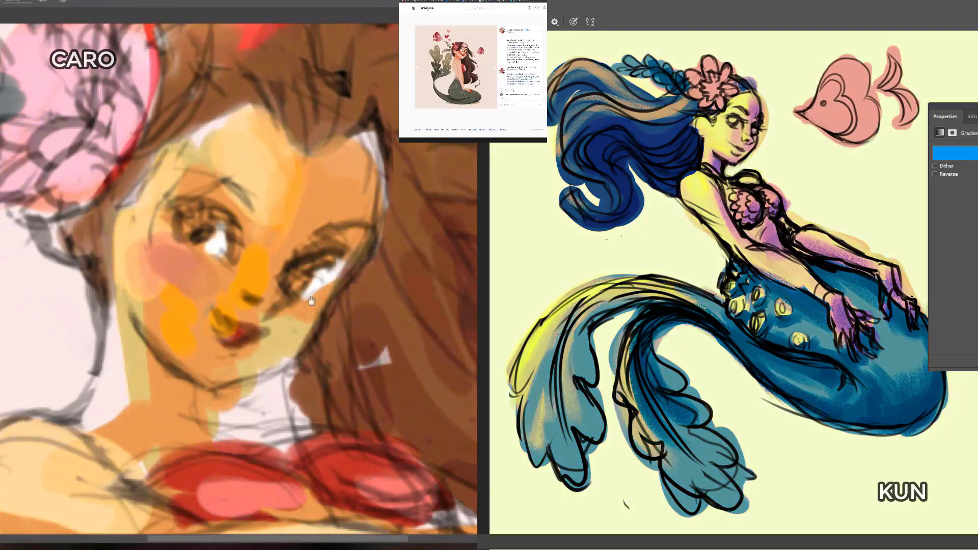
# Step: Switch the cream-canvas mermaid's gradient map to the preset that starts in deep blue and runs into red
pyautogui.moveTo(311, 301)
pyautogui.mouseDown()
pyautogui.moveTo(391, 312)
pyautogui.moveTo(362, 326)
pyautogui.moveTo(369, 336)
pyautogui.moveTo(350, 333)
pyautogui.mouseUp()
pyautogui.scroll(-1, 392, 319)
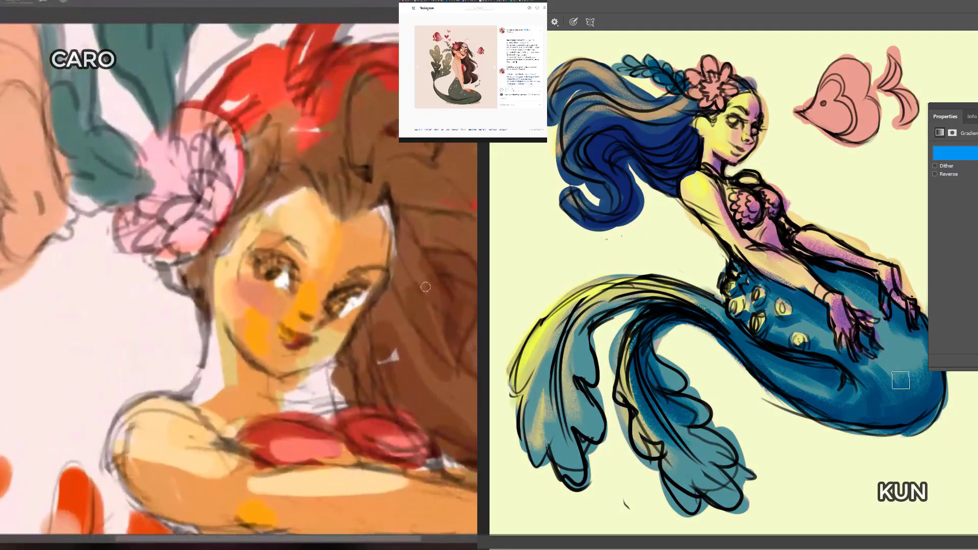
pyautogui.click(976, 153)
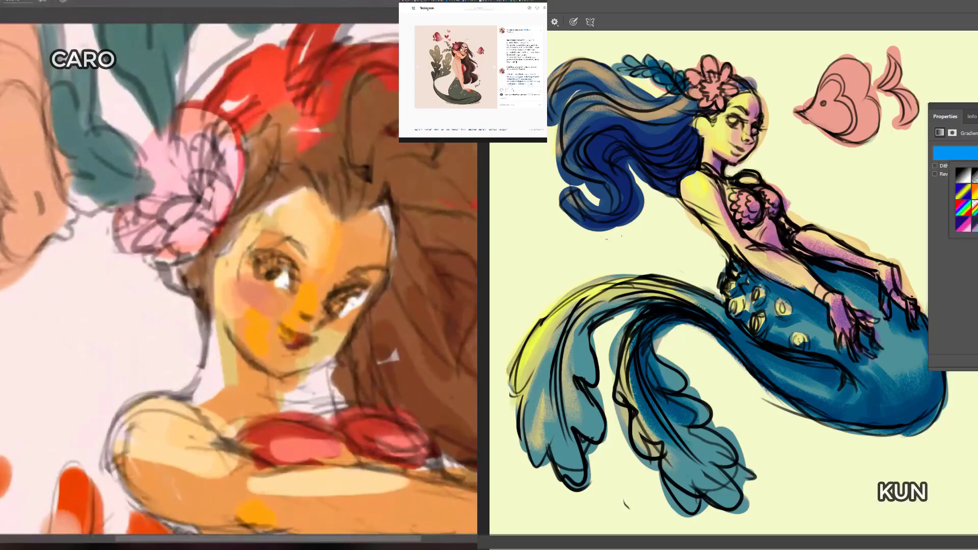
pyautogui.click(976, 224)
pyautogui.click(977, 154)
pyautogui.moveTo(369, 267)
pyautogui.mouseDown()
pyautogui.moveTo(388, 269)
pyautogui.moveTo(348, 296)
pyautogui.mouseUp()
pyautogui.click(976, 153)
pyautogui.scroll(-2, 352, 295)
pyautogui.click(976, 175)
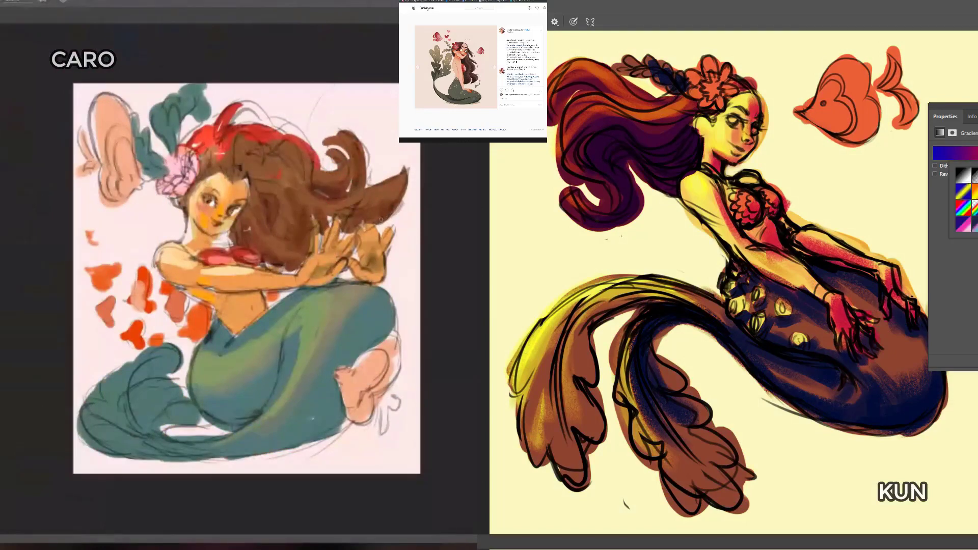
pyautogui.click(976, 175)
pyautogui.click(977, 153)
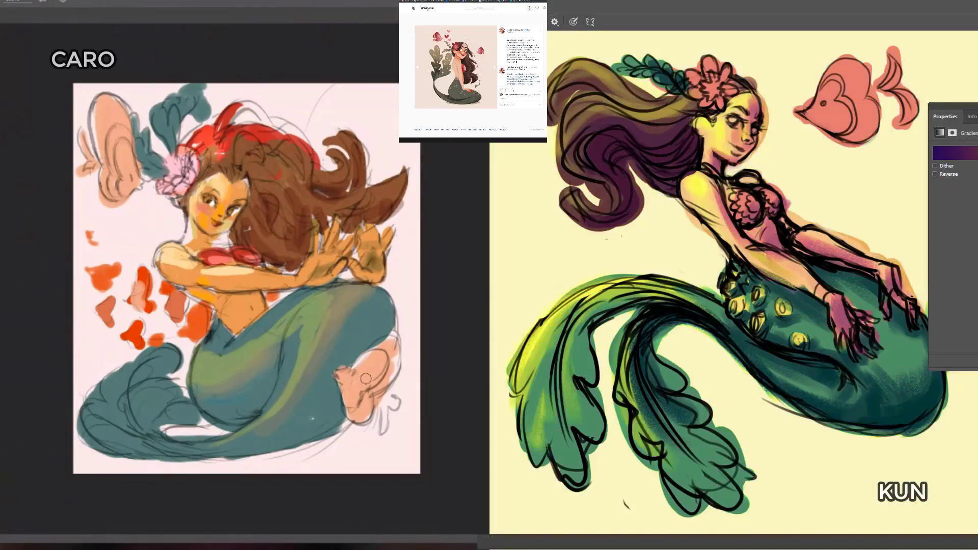
# Step: Paint orange-red markings and a forked tail on the pink fish beside the pale-pink-canvas mermaid's large tail bend
pyautogui.moveTo(366, 379)
pyautogui.mouseDown()
pyautogui.moveTo(361, 386)
pyautogui.moveTo(374, 376)
pyautogui.mouseUp()
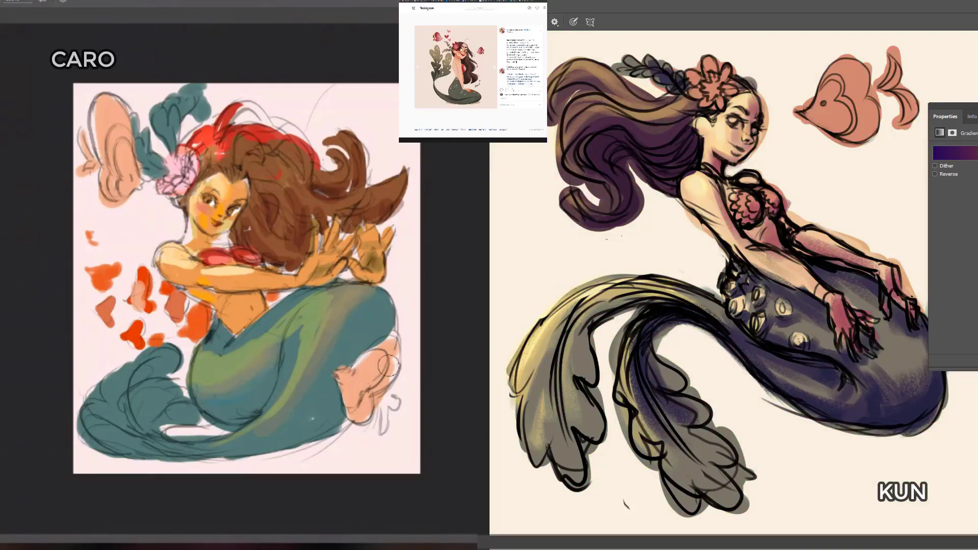
pyautogui.moveTo(387, 341)
pyautogui.mouseDown()
pyautogui.moveTo(383, 375)
pyautogui.moveTo(391, 372)
pyautogui.moveTo(370, 393)
pyautogui.mouseUp()
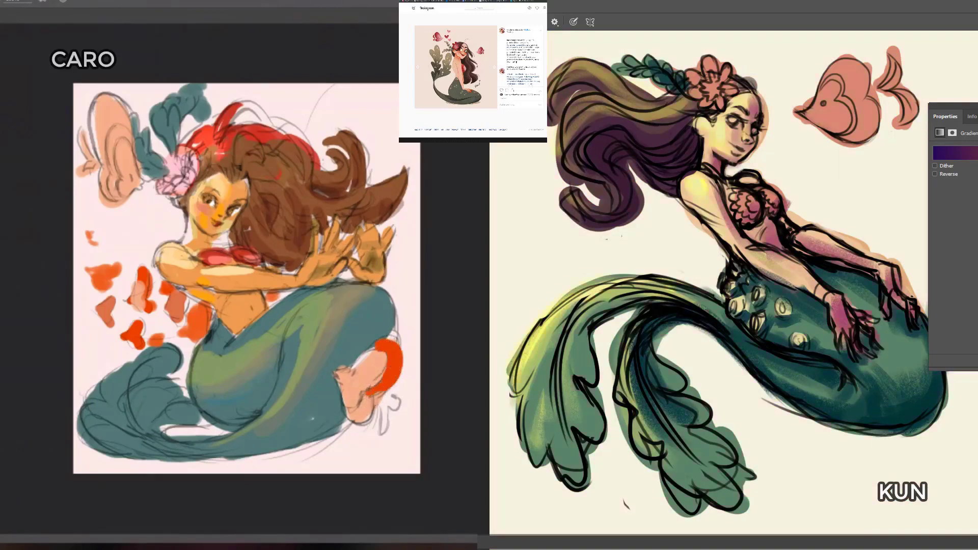
pyautogui.hotkey('ctrl', 'z')
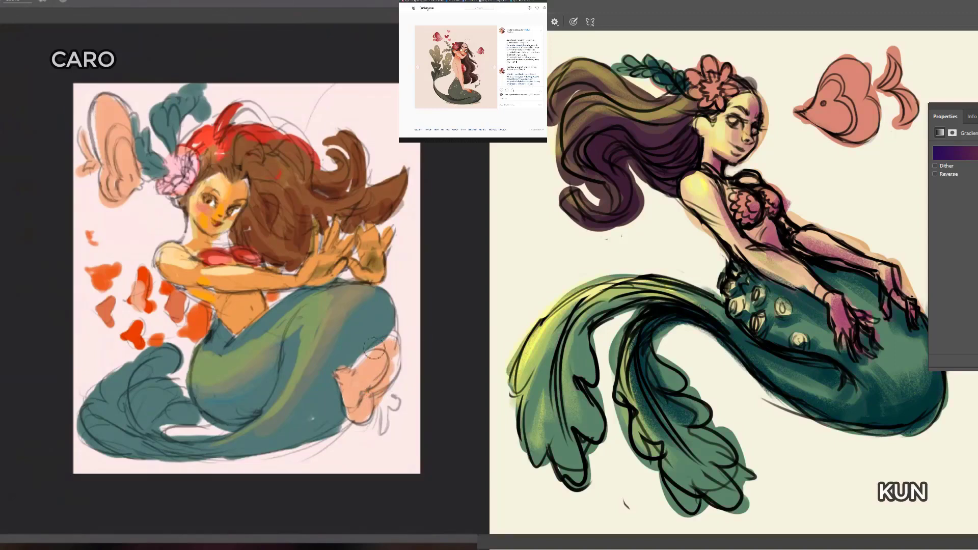
pyautogui.moveTo(375, 348); pyautogui.dragTo(366, 397)
pyautogui.hotkey('ctrl', 'z')
pyautogui.moveTo(370, 350)
pyautogui.mouseDown()
pyautogui.moveTo(393, 356)
pyautogui.moveTo(361, 413)
pyautogui.moveTo(349, 371)
pyautogui.moveTo(384, 427)
pyautogui.mouseUp()
pyautogui.moveTo(385, 398)
pyautogui.mouseDown()
pyautogui.moveTo(396, 400)
pyautogui.moveTo(360, 382)
pyautogui.moveTo(376, 360)
pyautogui.moveTo(363, 363)
pyautogui.mouseUp()
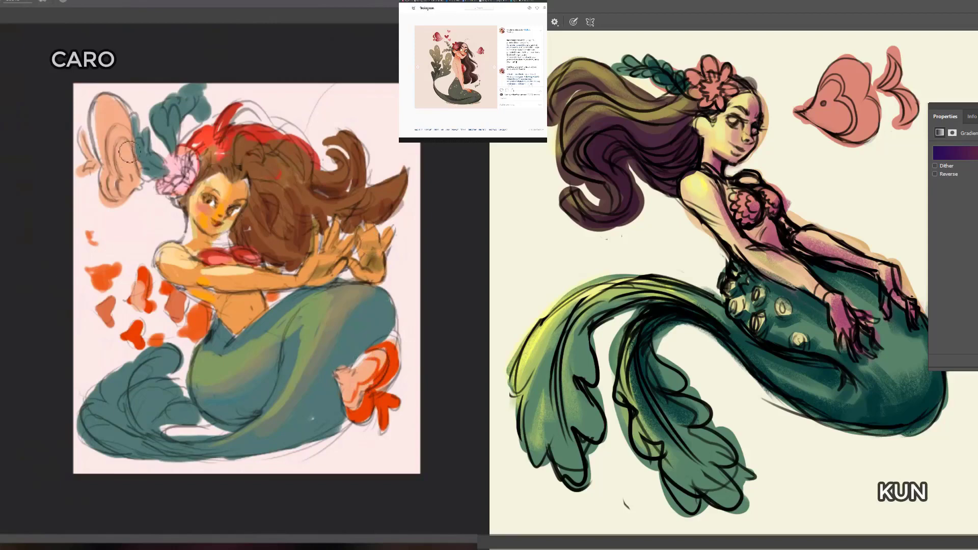
# Step: Paint an orange-red outer edge and small fin on the large pink fish beside the pale-pink-canvas mermaid's hair flower
pyautogui.moveTo(122, 146); pyautogui.dragTo(125, 167)
pyautogui.hotkey('ctrl', 'z')
pyautogui.click(126, 122)
pyautogui.moveTo(122, 113)
pyautogui.mouseDown()
pyautogui.moveTo(98, 112)
pyautogui.moveTo(114, 156)
pyautogui.moveTo(103, 133)
pyautogui.moveTo(119, 116)
pyautogui.moveTo(111, 153)
pyautogui.moveTo(99, 123)
pyautogui.mouseUp()
pyautogui.moveTo(103, 157); pyautogui.dragTo(116, 204)
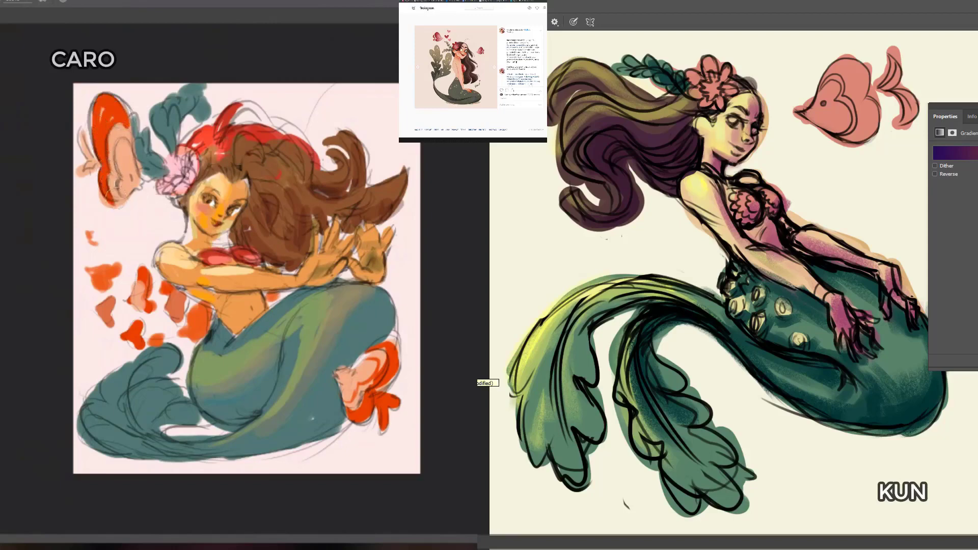
pyautogui.moveTo(91, 167)
pyautogui.mouseDown()
pyautogui.moveTo(81, 132)
pyautogui.moveTo(85, 164)
pyautogui.mouseUp()
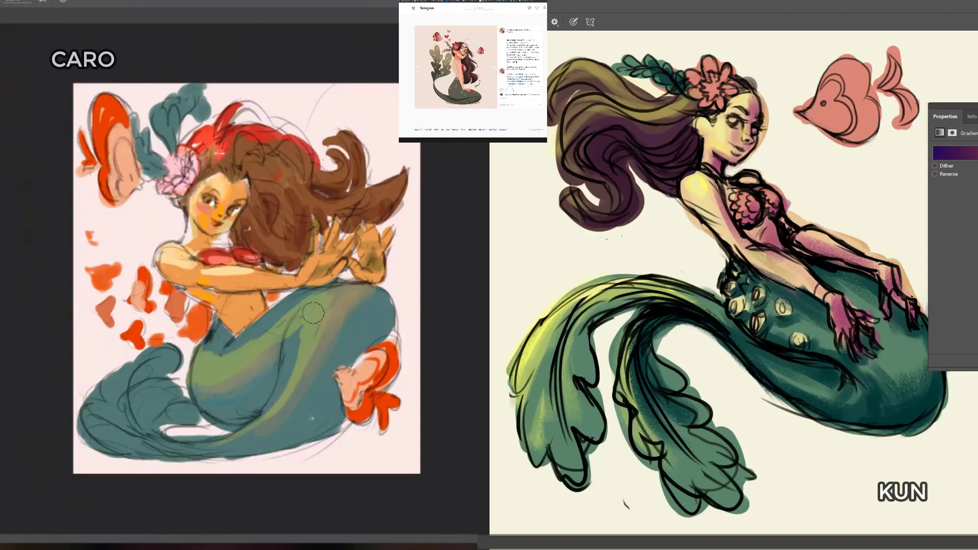
# Step: Clear the gradient map's properties away from the cream-canvas mermaid's tail
pyautogui.moveTo(265, 338); pyautogui.dragTo(312, 294)
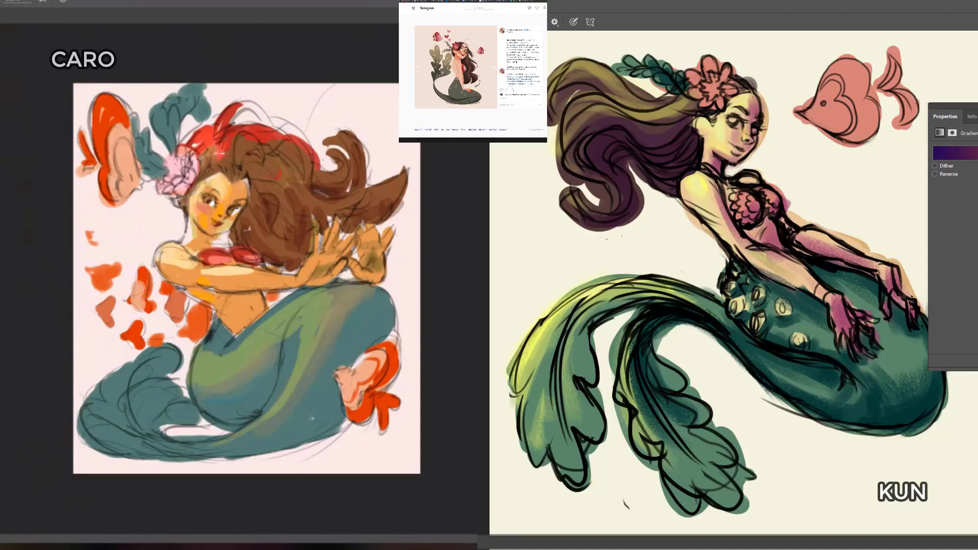
pyautogui.moveTo(943, 106); pyautogui.dragTo(972, 134)
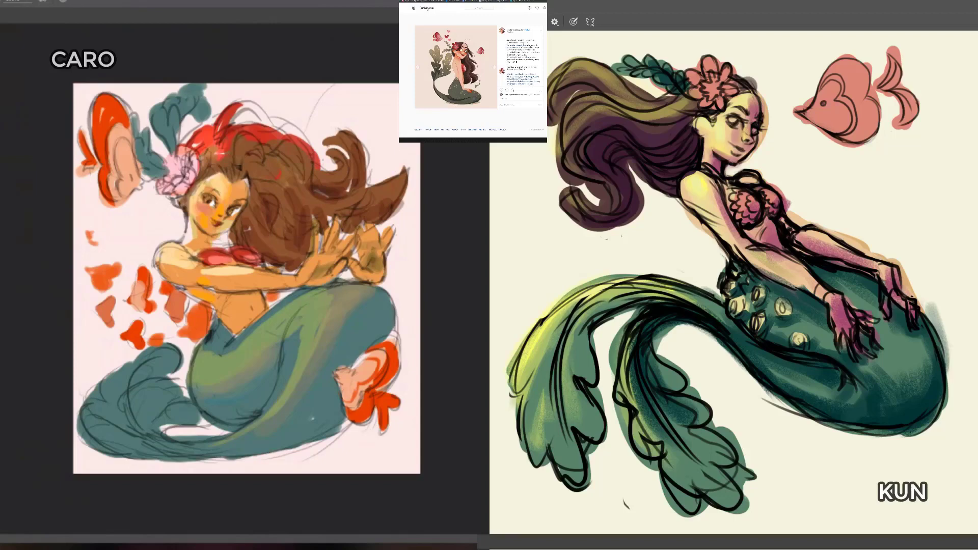
# Step: Shade the fin with dark teal where it meets the pale-pink-canvas mermaid's tail behind her hip
pyautogui.moveTo(181, 360); pyautogui.dragTo(177, 373)
pyautogui.moveTo(151, 357)
pyautogui.mouseDown()
pyautogui.moveTo(218, 350)
pyautogui.moveTo(181, 327)
pyautogui.moveTo(176, 376)
pyautogui.moveTo(195, 365)
pyautogui.moveTo(179, 377)
pyautogui.moveTo(184, 393)
pyautogui.moveTo(186, 385)
pyautogui.mouseUp()
pyautogui.hotkey('ctrl', 'z')
pyautogui.hotkey('ctrl', 'z')
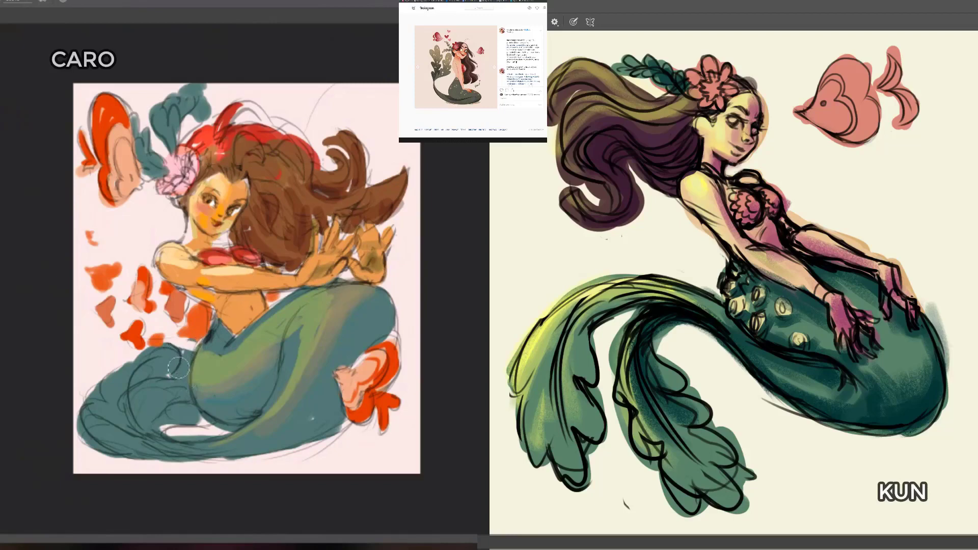
pyautogui.moveTo(182, 355)
pyautogui.mouseDown()
pyautogui.moveTo(188, 375)
pyautogui.moveTo(167, 376)
pyautogui.moveTo(194, 383)
pyautogui.moveTo(187, 395)
pyautogui.moveTo(179, 361)
pyautogui.moveTo(193, 354)
pyautogui.moveTo(176, 357)
pyautogui.moveTo(189, 382)
pyautogui.mouseUp()
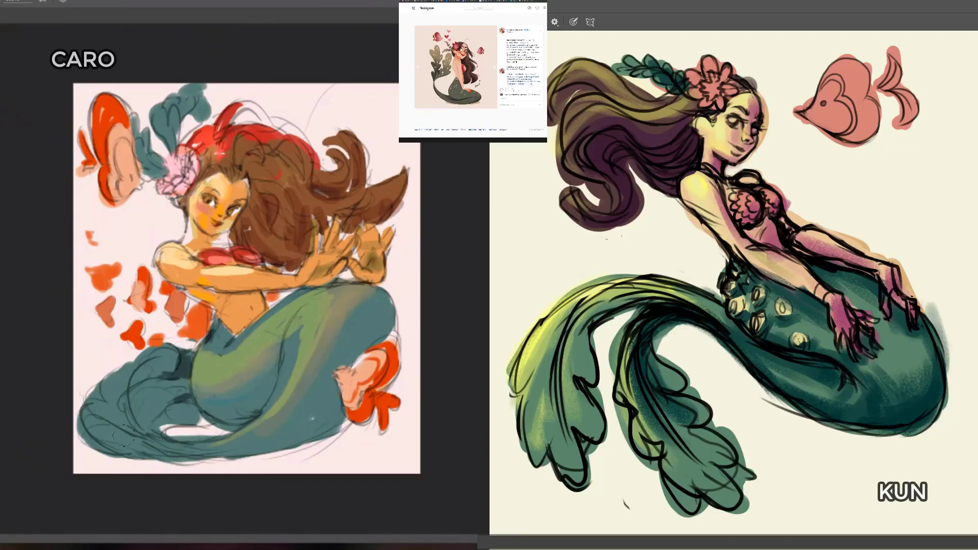
# Step: Paint a light green highlight band along the lower curl of the pale-pink-canvas mermaid's tail
pyautogui.moveTo(211, 420)
pyautogui.mouseDown()
pyautogui.moveTo(148, 407)
pyautogui.moveTo(130, 430)
pyautogui.mouseUp()
pyautogui.moveTo(267, 428)
pyautogui.mouseDown()
pyautogui.moveTo(170, 444)
pyautogui.moveTo(182, 381)
pyautogui.mouseUp()
pyautogui.hotkey('ctrl', 'z')
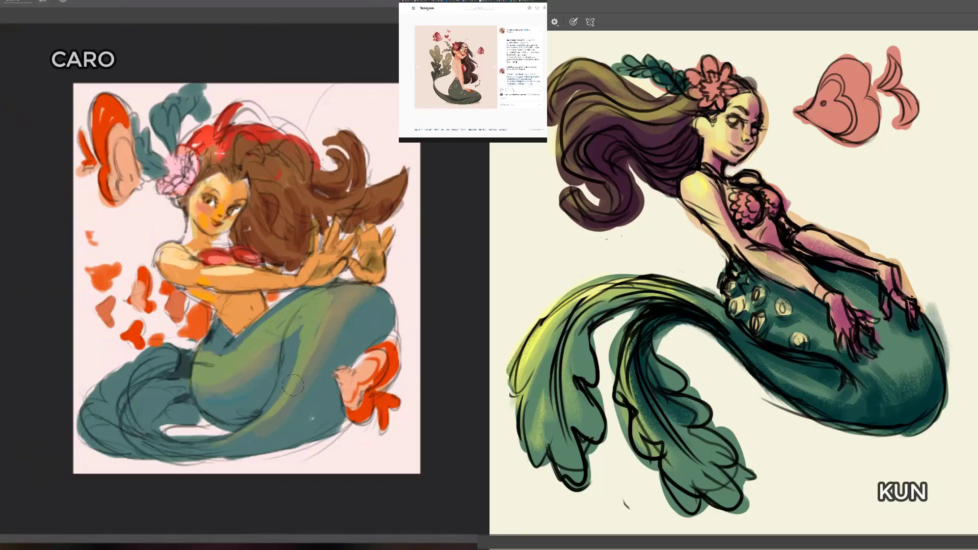
pyautogui.keyDown('alt'); pyautogui.click(282, 401); pyautogui.keyUp('alt')
pyautogui.moveTo(129, 411)
pyautogui.mouseDown()
pyautogui.moveTo(236, 435)
pyautogui.moveTo(260, 432)
pyautogui.mouseUp()
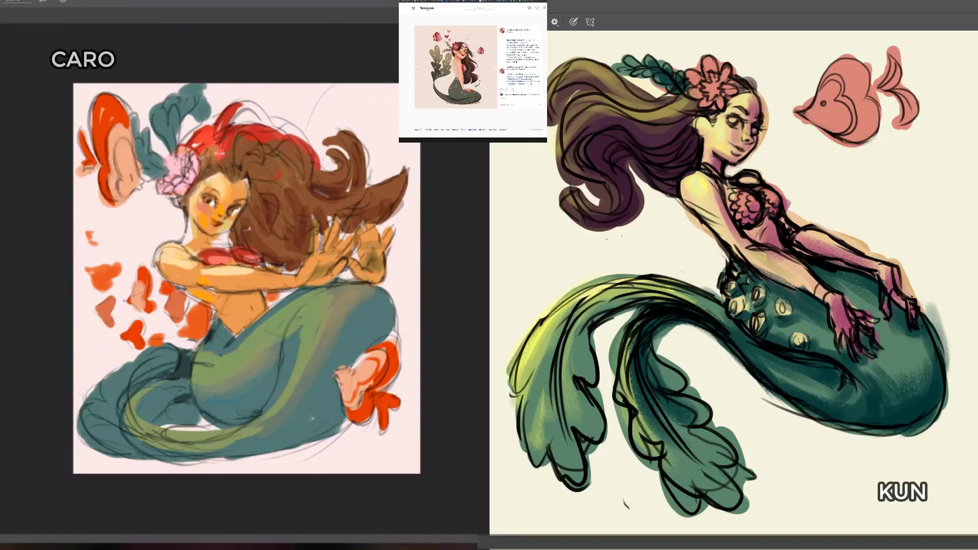
# Step: Erase the loose orange-red shapes beside the pale-pink-canvas mermaid's waist and sketch four small red ovals in their place
pyautogui.press('e')
pyautogui.moveTo(110, 289)
pyautogui.mouseDown()
pyautogui.moveTo(108, 329)
pyautogui.moveTo(105, 293)
pyautogui.moveTo(115, 305)
pyautogui.moveTo(117, 270)
pyautogui.moveTo(134, 299)
pyautogui.moveTo(155, 294)
pyautogui.moveTo(123, 335)
pyautogui.moveTo(190, 328)
pyautogui.moveTo(147, 286)
pyautogui.moveTo(177, 293)
pyautogui.moveTo(201, 326)
pyautogui.mouseUp()
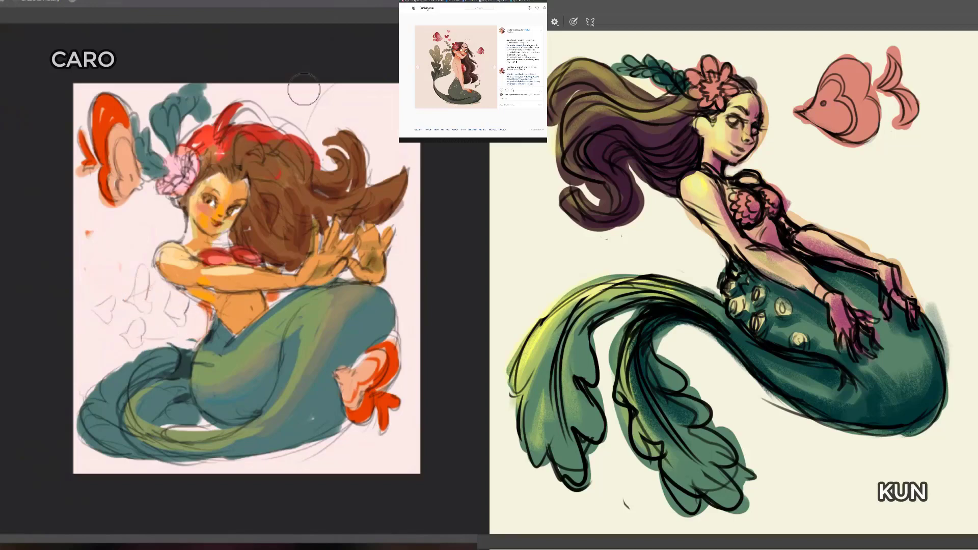
pyautogui.press('b')
pyautogui.moveTo(270, 243); pyautogui.dragTo(246, 265)
pyautogui.moveTo(113, 305)
pyautogui.mouseDown()
pyautogui.moveTo(113, 316)
pyautogui.moveTo(127, 302)
pyautogui.mouseUp()
pyautogui.hotkey('ctrl', 'z')
pyautogui.hotkey('ctrl', 'z')
pyautogui.moveTo(137, 296)
pyautogui.mouseDown()
pyautogui.moveTo(135, 279)
pyautogui.moveTo(138, 297)
pyautogui.moveTo(102, 315)
pyautogui.moveTo(109, 302)
pyautogui.moveTo(133, 321)
pyautogui.moveTo(171, 301)
pyautogui.mouseUp()
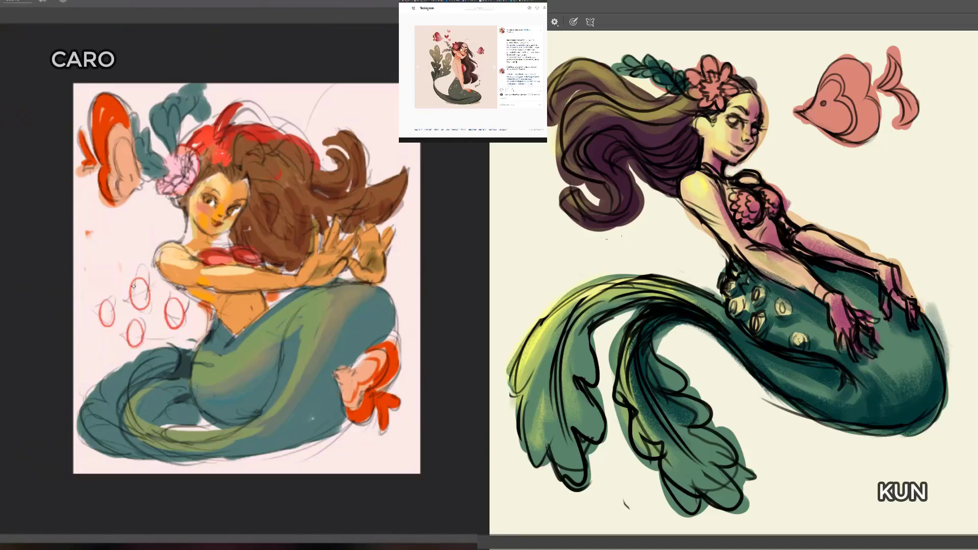
# Step: Erase the four red ovals beside the pale-pink-canvas mermaid's waist
pyautogui.moveTo(117, 265)
pyautogui.mouseDown()
pyautogui.moveTo(94, 292)
pyautogui.moveTo(108, 284)
pyautogui.moveTo(111, 327)
pyautogui.moveTo(136, 328)
pyautogui.moveTo(137, 300)
pyautogui.moveTo(177, 315)
pyautogui.mouseUp()
pyautogui.press('e')
pyautogui.press('b')
# Step: Try large red curves around the pale-pink-canvas mermaid and a red oval around her head, undoing each attempt
pyautogui.moveTo(181, 222)
pyautogui.mouseDown()
pyautogui.moveTo(84, 295)
pyautogui.moveTo(128, 324)
pyautogui.moveTo(205, 338)
pyautogui.mouseUp()
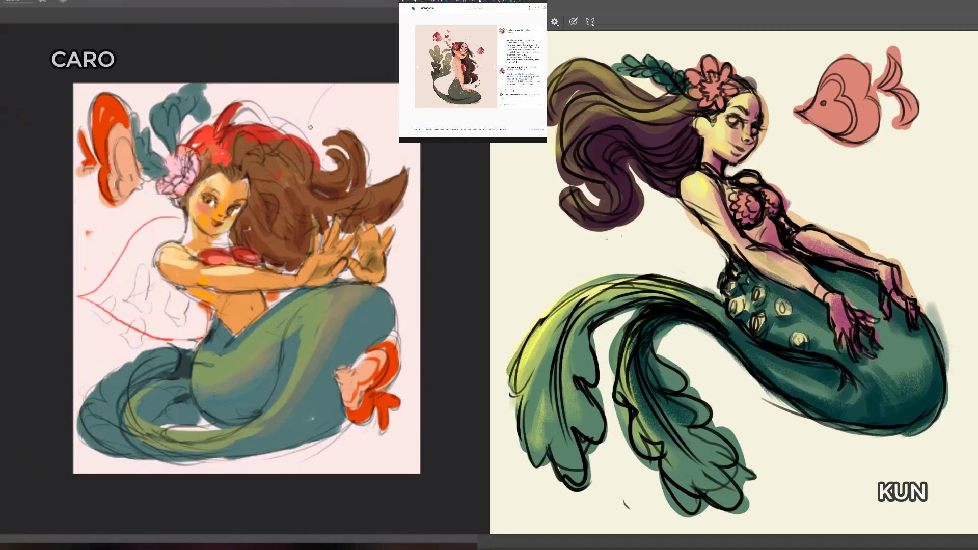
pyautogui.moveTo(303, 137)
pyautogui.mouseDown()
pyautogui.moveTo(376, 116)
pyautogui.moveTo(411, 176)
pyautogui.moveTo(410, 252)
pyautogui.moveTo(387, 287)
pyautogui.mouseUp()
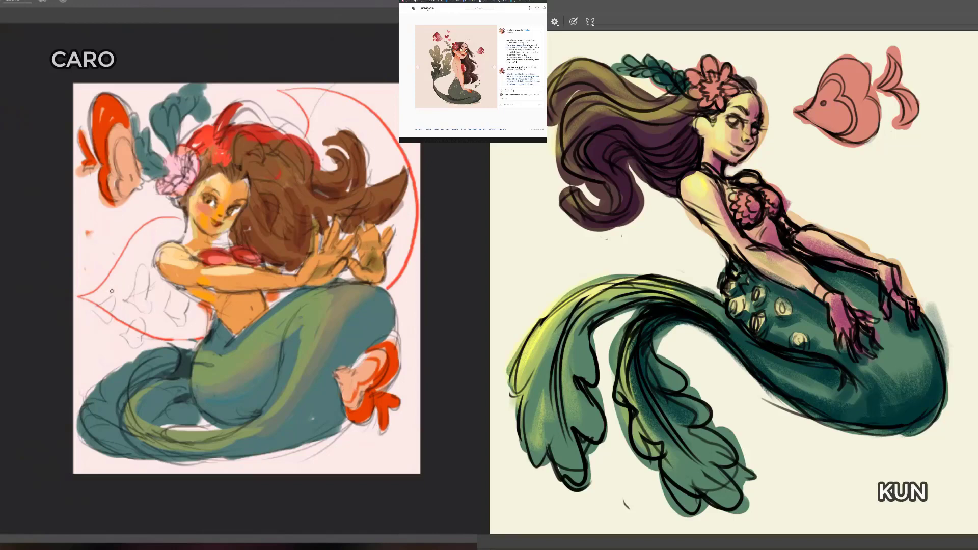
pyautogui.moveTo(152, 265); pyautogui.dragTo(174, 322)
pyautogui.hotkey('ctrl', 'z')
pyautogui.hotkey('ctrl', 'z')
pyautogui.hotkey('ctrl', 'z')
pyautogui.hotkey('ctrl', 'z')
pyautogui.hotkey('ctrl', 'z')
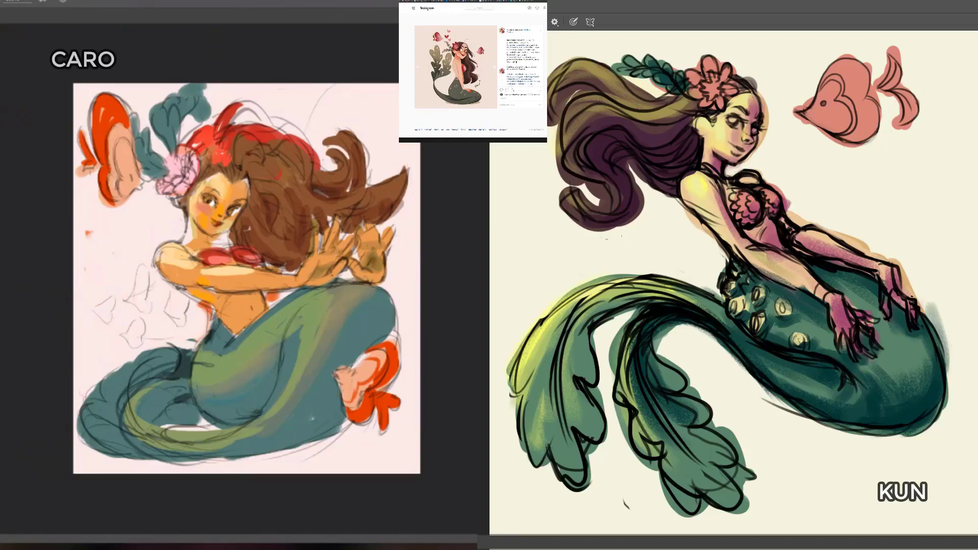
pyautogui.moveTo(229, 137); pyautogui.dragTo(168, 200)
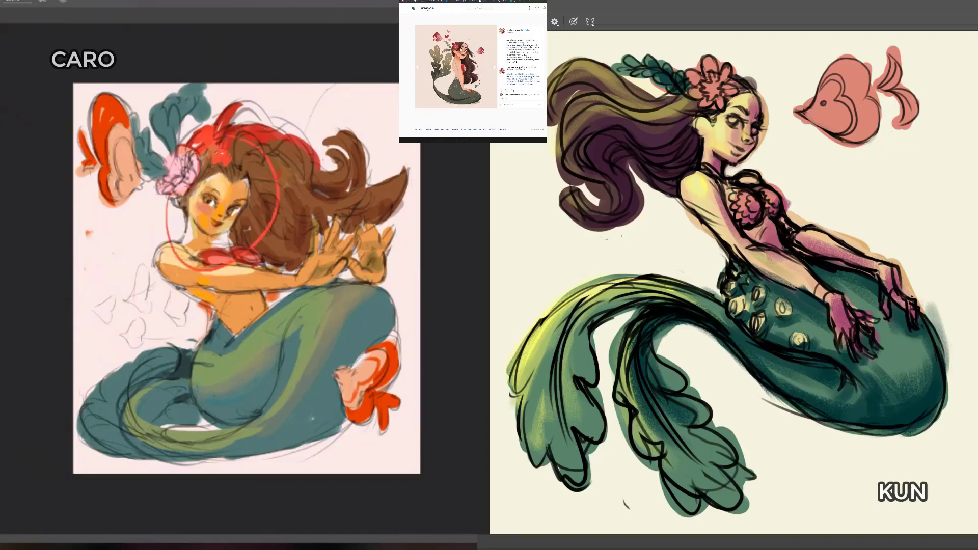
pyautogui.hotkey('ctrl', 'z')
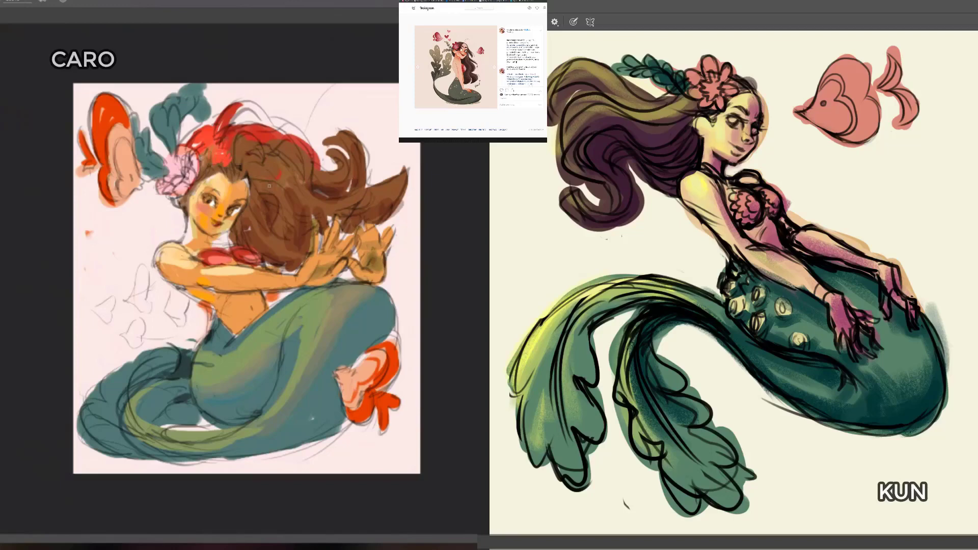
# Step: Mirror the cream canvas horizontally to check the mermaid's pose, and restore its original orientation
pyautogui.hotkey('ctrl', 'shift', 'h')
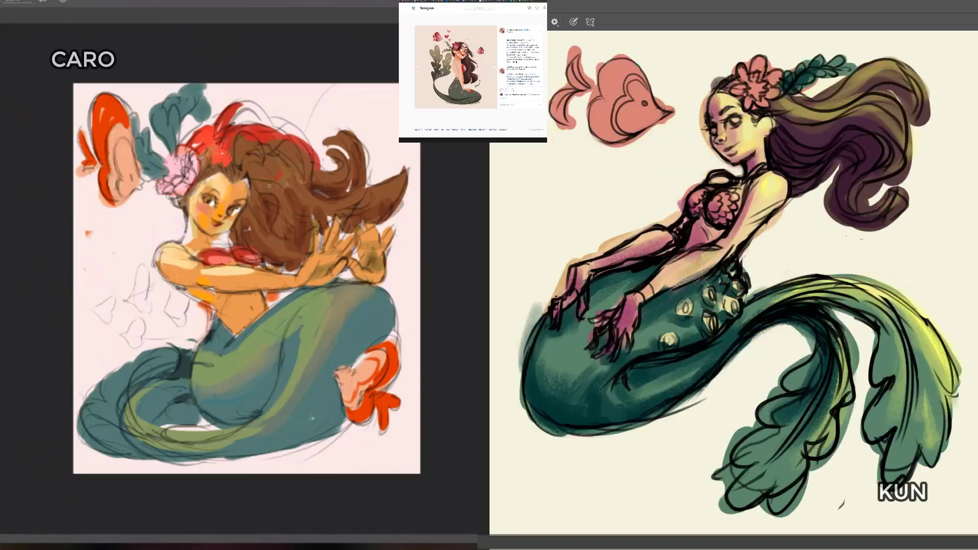
pyautogui.hotkey('ctrl', 'shift', 'h')
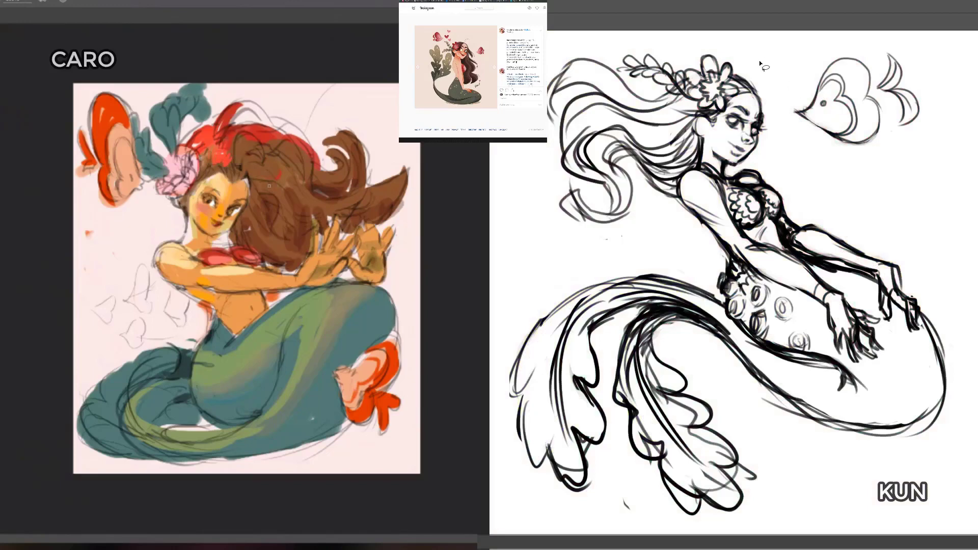
# Step: Lasso the hair, head and upper torso of the white-canvas mermaid line art
pyautogui.moveTo(759, 60)
pyautogui.mouseDown()
pyautogui.moveTo(614, 33)
pyautogui.moveTo(581, 255)
pyautogui.moveTo(781, 220)
pyautogui.moveTo(797, 188)
pyautogui.moveTo(774, 71)
pyautogui.mouseUp()
pyautogui.hotkey('ctrl', 'Right')
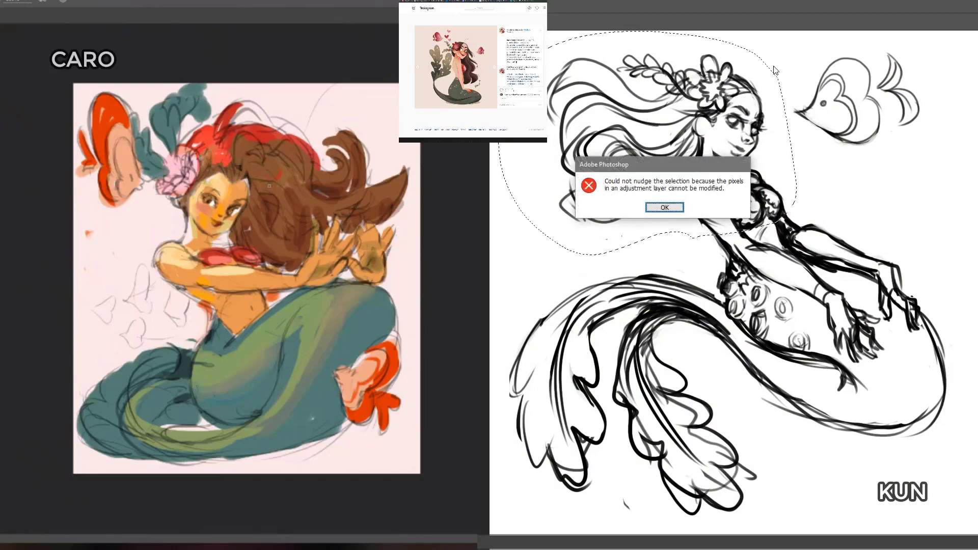
pyautogui.press('Return')
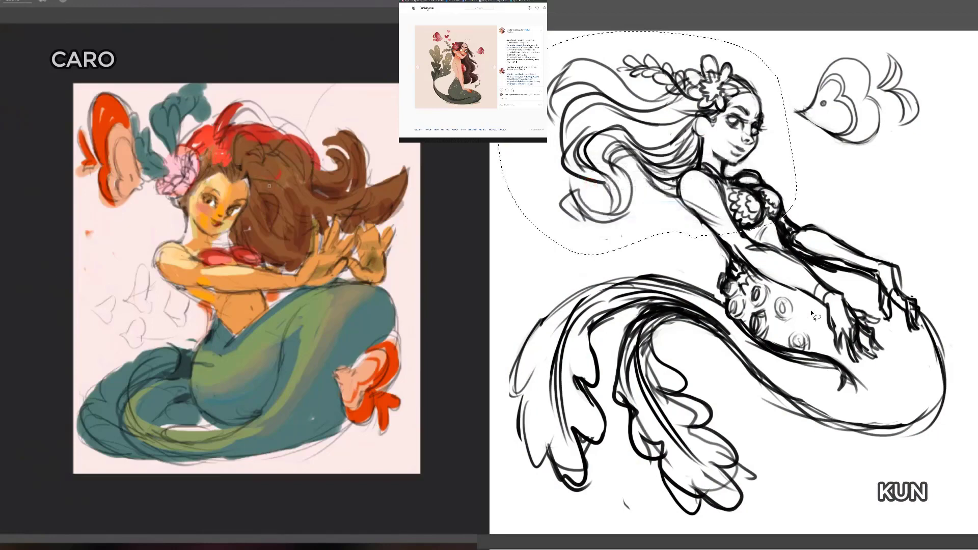
# Step: Try moving the selected hair, head and upper torso of the mermaid line art slightly upward
pyautogui.press('v')
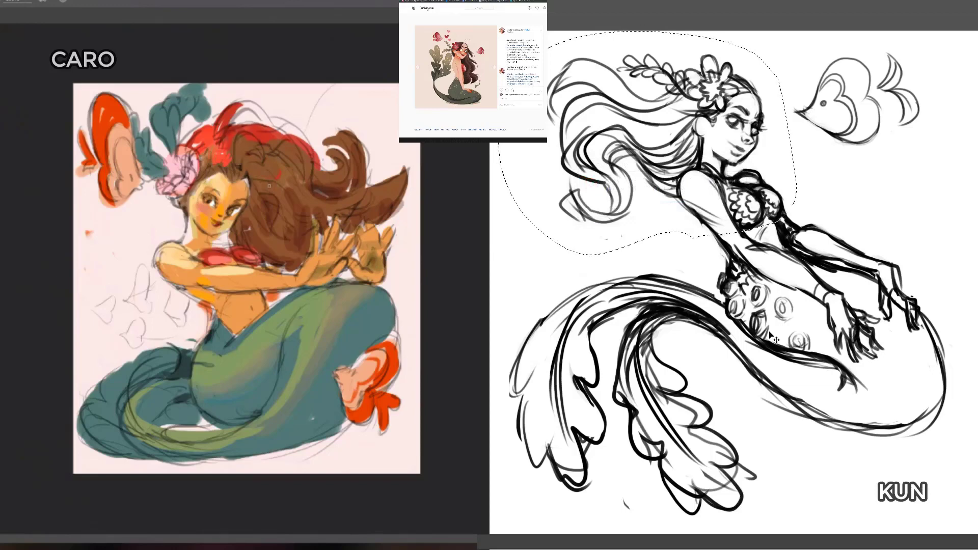
pyautogui.press('Up')
pyautogui.press('Up')
pyautogui.press('Up')
pyautogui.press('Up')
pyautogui.press('Up')
pyautogui.press('Up')
pyautogui.press('Up')
pyautogui.press('Up')
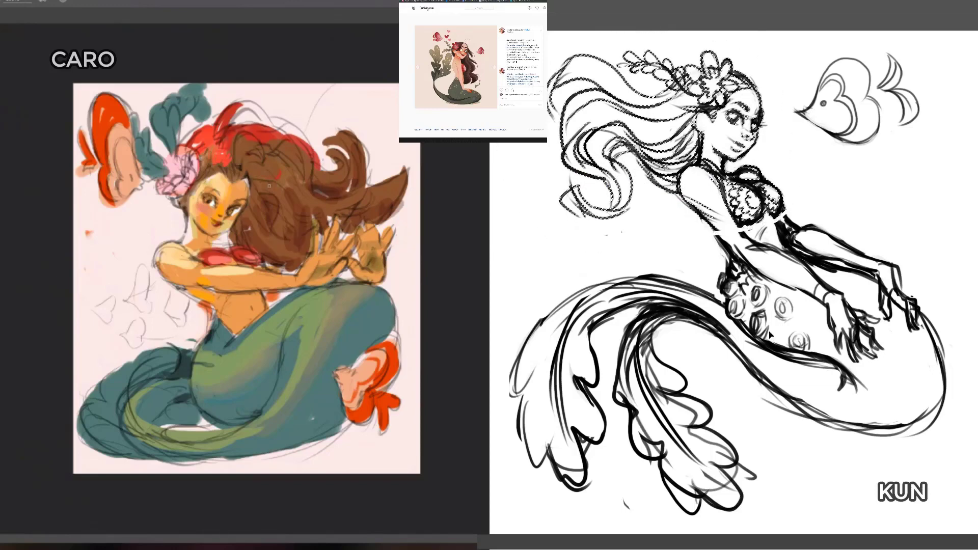
pyautogui.hotkey('ctrl', 'z')
# Step: Extend the selection on the mermaid line art to include both arms, the hands and the rest of the chest
pyautogui.press('l')
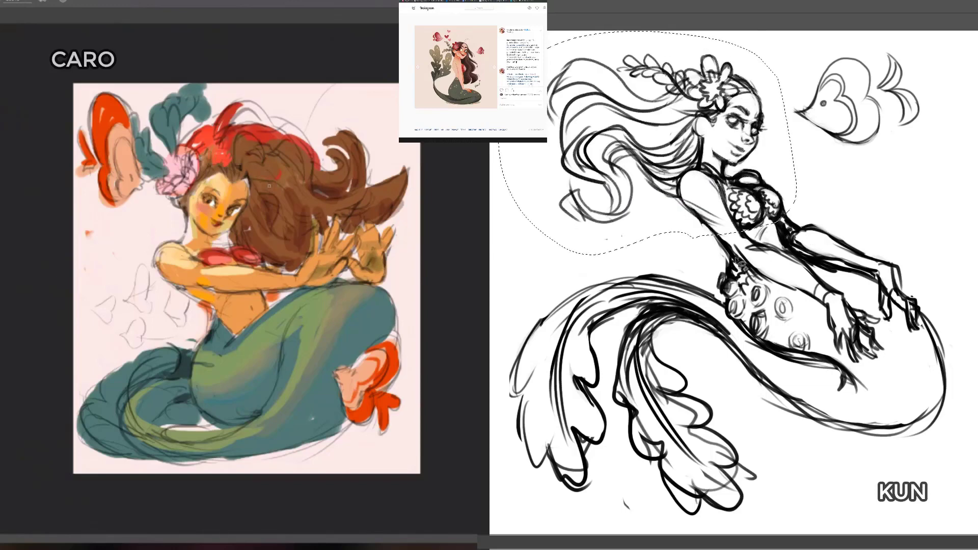
pyautogui.moveTo(716, 253)
pyautogui.mouseDown()
pyautogui.moveTo(777, 257)
pyautogui.moveTo(835, 214)
pyautogui.moveTo(815, 168)
pyautogui.mouseUp()
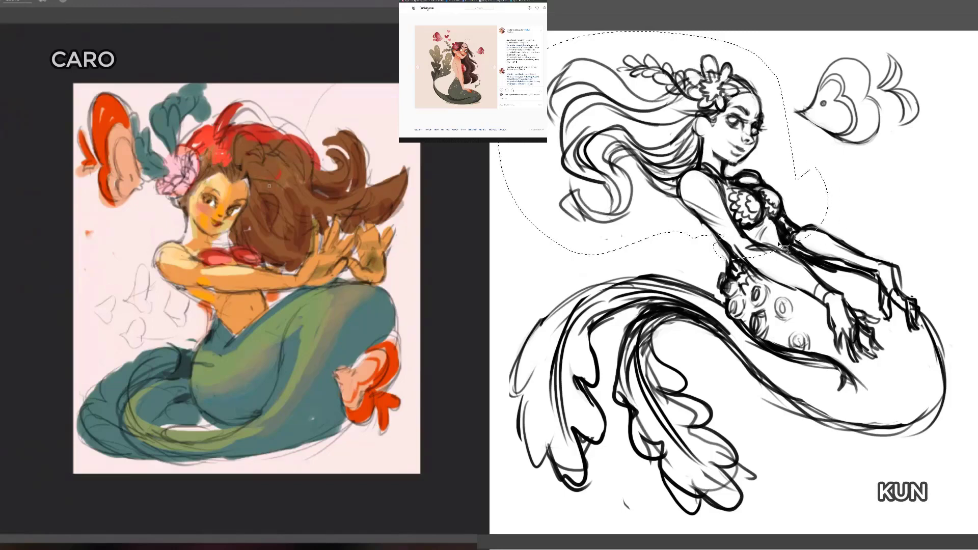
pyautogui.moveTo(785, 249); pyautogui.dragTo(832, 285)
pyautogui.moveTo(873, 316)
pyautogui.mouseDown()
pyautogui.moveTo(820, 338)
pyautogui.moveTo(721, 254)
pyautogui.mouseUp()
pyautogui.moveTo(808, 212)
pyautogui.mouseDown()
pyautogui.moveTo(921, 278)
pyautogui.moveTo(924, 334)
pyautogui.moveTo(883, 322)
pyautogui.moveTo(851, 270)
pyautogui.moveTo(788, 254)
pyautogui.moveTo(774, 227)
pyautogui.mouseUp()
# Step: Move the selected upper body of the mermaid line art upward and slightly toward the hair side, and release the selection
pyautogui.hotkey('ctrl', 't')
pyautogui.hotkey('ctrl', 'Up')
pyautogui.hotkey('ctrl', 'Up')
pyautogui.hotkey('ctrl', 'Up')
pyautogui.hotkey('ctrl', 'Up')
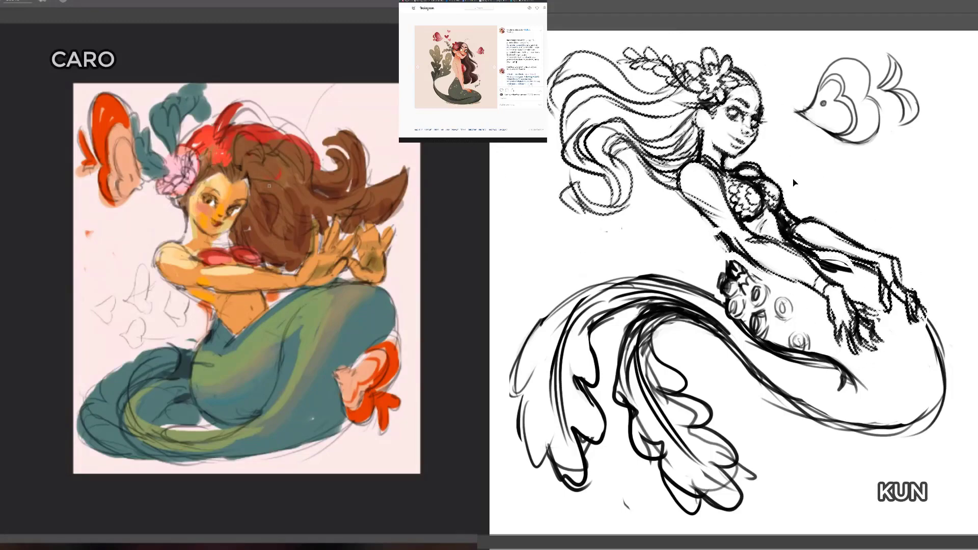
pyautogui.hotkey('ctrl', 'Up')
pyautogui.hotkey('ctrl', 'Up')
pyautogui.hotkey('ctrl', 'Up')
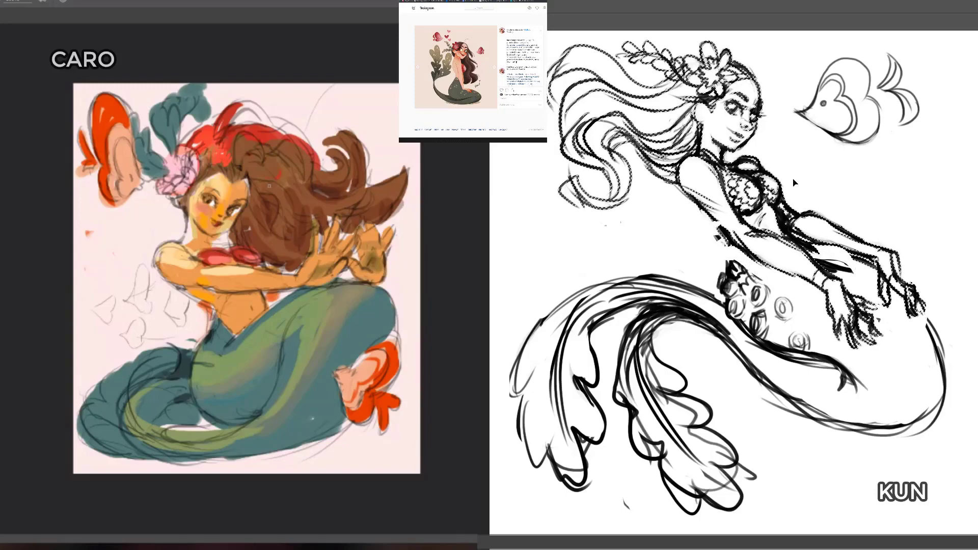
pyautogui.hotkey('ctrl', 'Left')
pyautogui.hotkey('ctrl', 'Left')
pyautogui.hotkey('ctrl', 'Left')
pyautogui.hotkey('ctrl', 'Left')
pyautogui.hotkey('ctrl', 'Left')
pyautogui.hotkey('ctrl', 'Up')
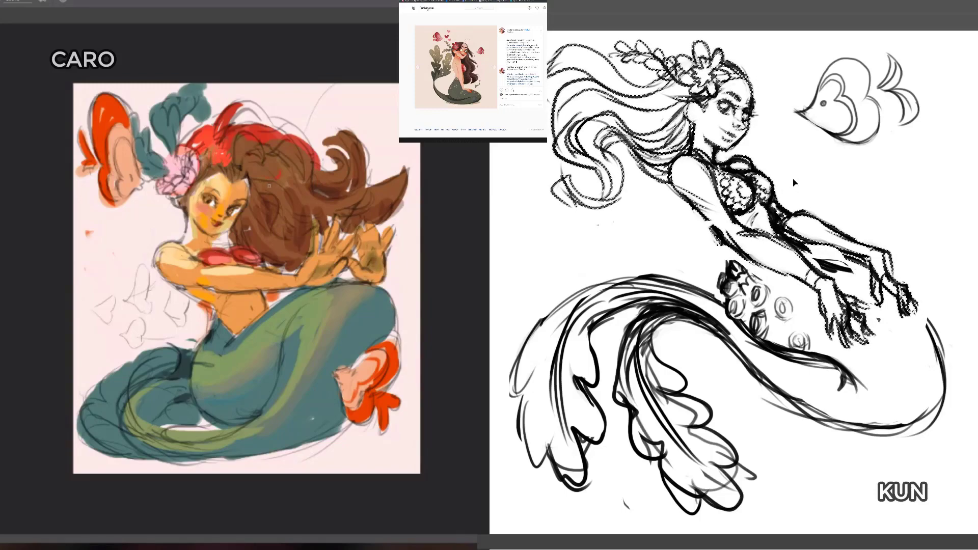
pyautogui.hotkey('ctrl', 'Up')
pyautogui.hotkey('ctrl', 'Up')
pyautogui.hotkey('ctrl', 'Up')
pyautogui.hotkey('ctrl', 'Up')
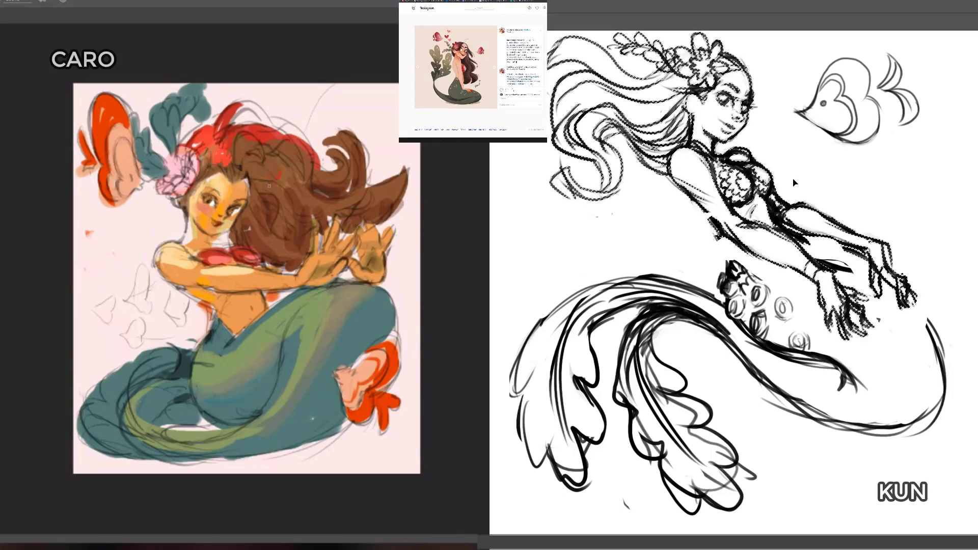
pyautogui.hotkey('ctrl', 'd')
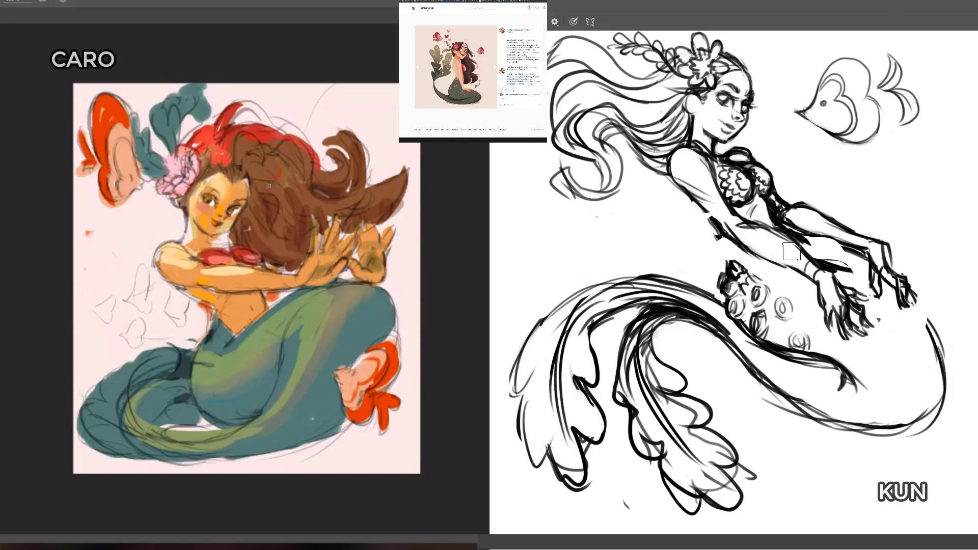
# Step: Reconnect the mermaid's back to her hip with the round size 25 brush and erase the stray lines behind her arm
pyautogui.rightClick(833, 307)
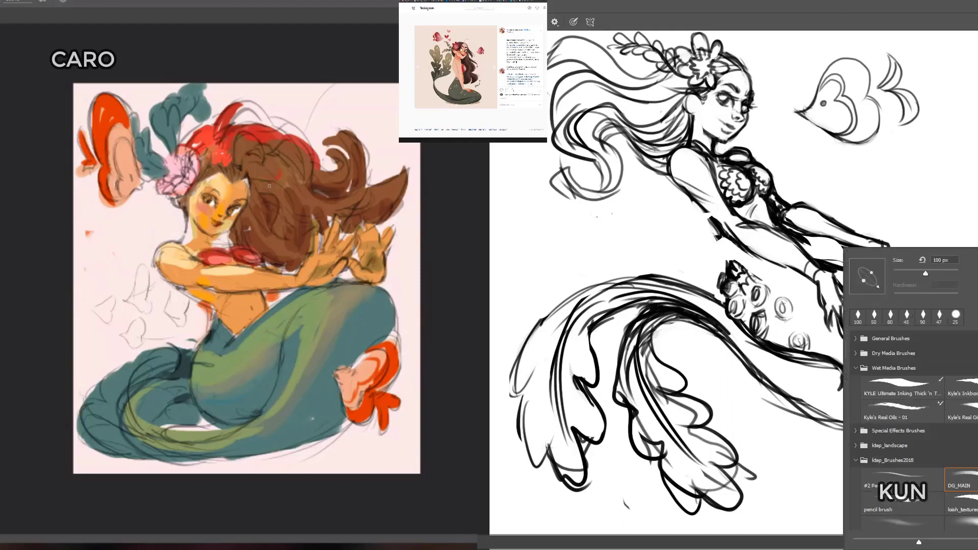
pyautogui.click(956, 315)
pyautogui.click(946, 189)
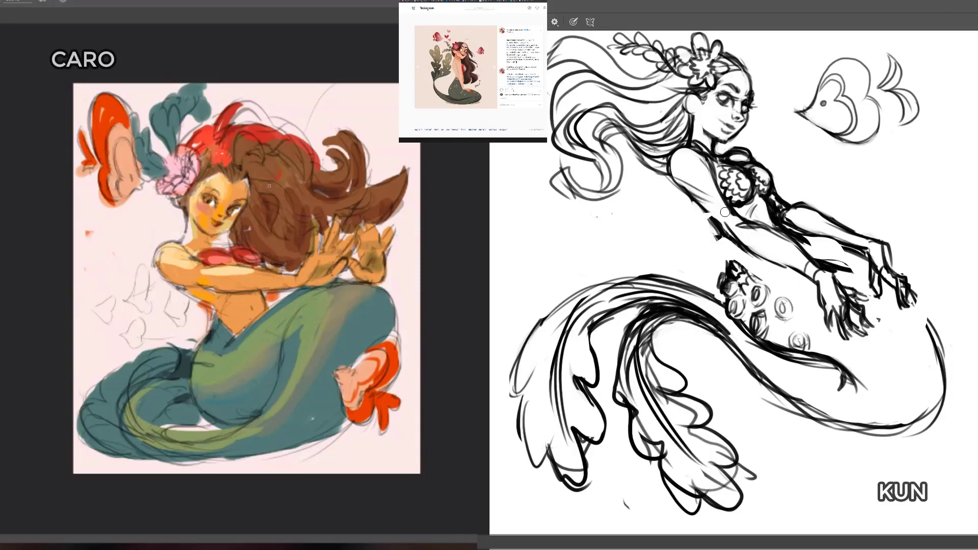
pyautogui.moveTo(717, 228)
pyautogui.mouseDown()
pyautogui.moveTo(729, 280)
pyautogui.moveTo(731, 236)
pyautogui.mouseUp()
pyautogui.moveTo(681, 180); pyautogui.dragTo(729, 231)
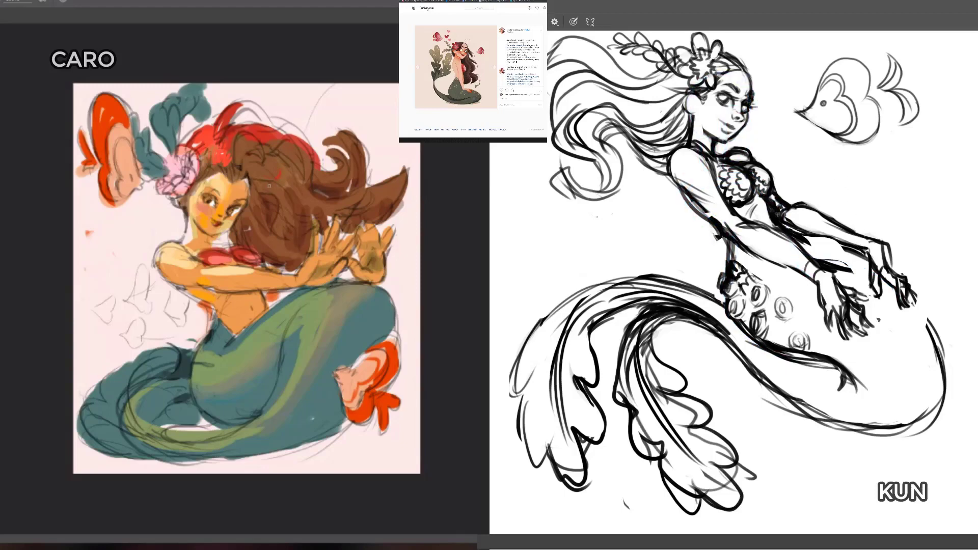
pyautogui.press('e')
pyautogui.moveTo(681, 199); pyautogui.dragTo(719, 236)
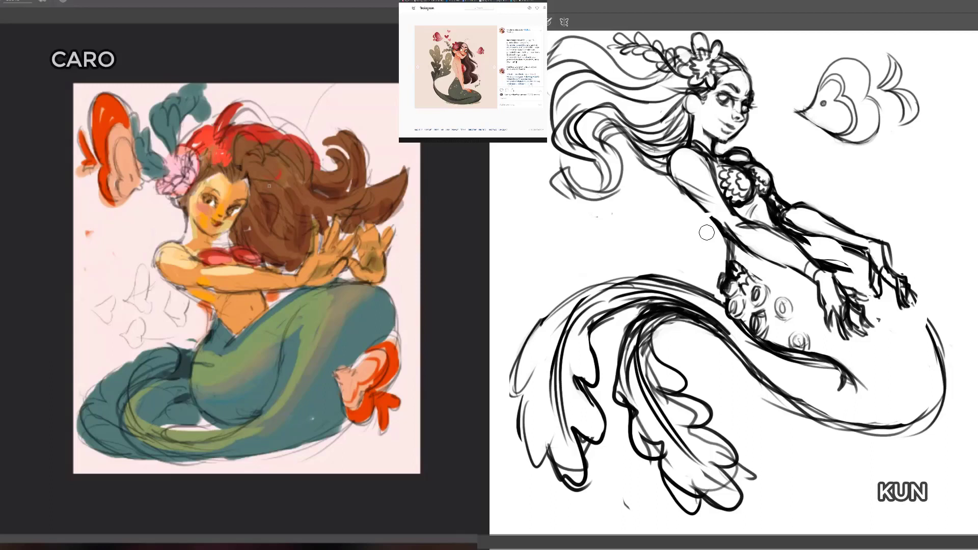
# Step: Try thick black curved strokes in the empty area beneath the white-canvas fish and beside it
pyautogui.press('b')
pyautogui.moveTo(870, 149)
pyautogui.mouseDown()
pyautogui.moveTo(904, 179)
pyautogui.moveTo(901, 241)
pyautogui.moveTo(888, 245)
pyautogui.mouseUp()
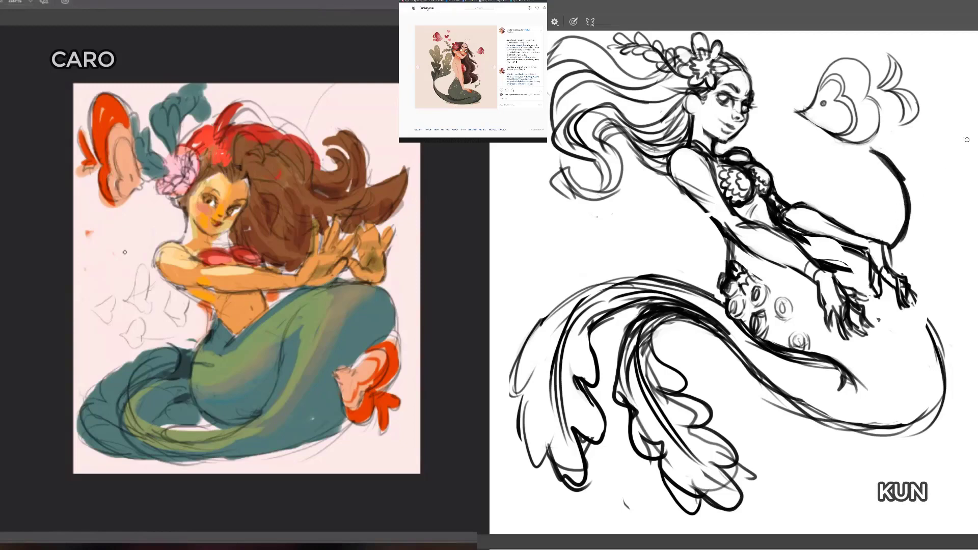
pyautogui.moveTo(957, 125)
pyautogui.mouseDown()
pyautogui.moveTo(936, 201)
pyautogui.moveTo(954, 233)
pyautogui.mouseUp()
pyautogui.moveTo(936, 168); pyautogui.dragTo(956, 127)
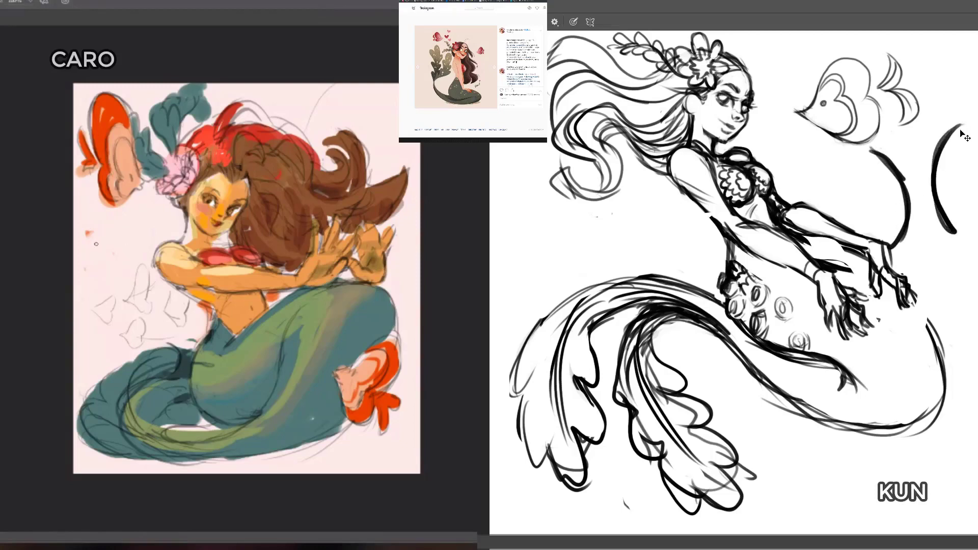
pyautogui.hotkey('ctrl', 'z')
pyautogui.hotkey('ctrl', 'z')
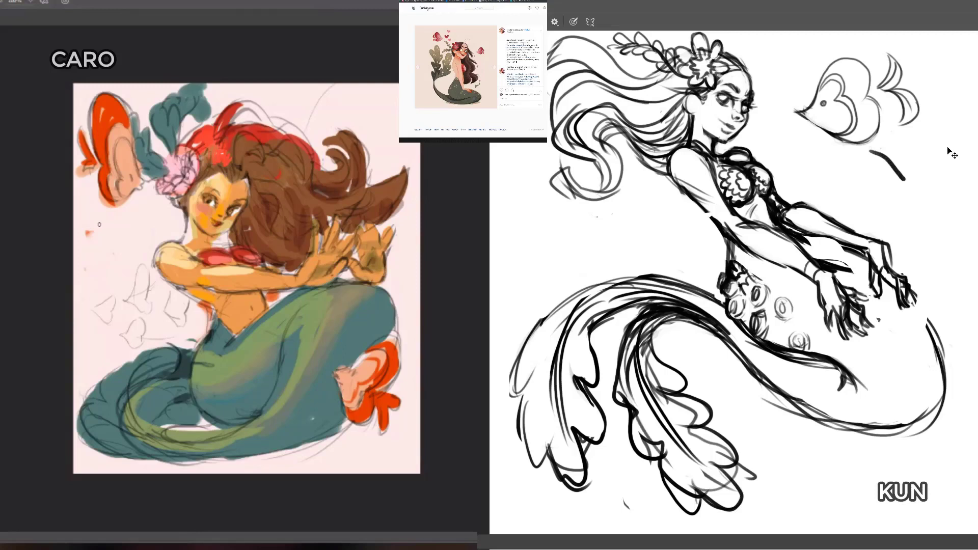
pyautogui.hotkey('ctrl', 'z')
# Step: Sketch two small red jellyfish, one with trailing tentacles, in the space beside the pale-pink-canvas mermaid's face and shoulder
pyautogui.moveTo(99, 232)
pyautogui.mouseDown()
pyautogui.moveTo(108, 239)
pyautogui.moveTo(89, 228)
pyautogui.moveTo(105, 219)
pyautogui.moveTo(94, 251)
pyautogui.moveTo(107, 283)
pyautogui.moveTo(119, 235)
pyautogui.moveTo(128, 261)
pyautogui.moveTo(118, 245)
pyautogui.moveTo(128, 265)
pyautogui.moveTo(100, 284)
pyautogui.moveTo(106, 292)
pyautogui.moveTo(100, 281)
pyautogui.mouseUp()
pyautogui.moveTo(113, 285)
pyautogui.mouseDown()
pyautogui.moveTo(121, 290)
pyautogui.moveTo(100, 276)
pyautogui.moveTo(106, 291)
pyautogui.moveTo(120, 290)
pyautogui.mouseUp()
pyautogui.moveTo(101, 240)
pyautogui.mouseDown()
pyautogui.moveTo(111, 257)
pyautogui.moveTo(100, 237)
pyautogui.moveTo(107, 278)
pyautogui.moveTo(96, 252)
pyautogui.mouseUp()
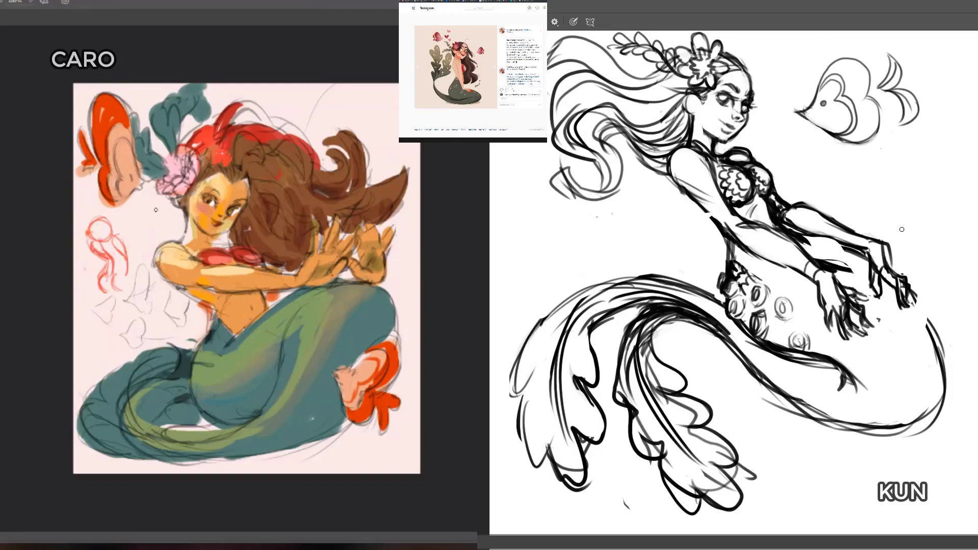
pyautogui.moveTo(154, 210)
pyautogui.mouseDown()
pyautogui.moveTo(129, 239)
pyautogui.moveTo(136, 225)
pyautogui.moveTo(156, 239)
pyautogui.moveTo(161, 224)
pyautogui.moveTo(145, 210)
pyautogui.moveTo(167, 217)
pyautogui.mouseUp()
pyautogui.moveTo(160, 209)
pyautogui.mouseDown()
pyautogui.moveTo(133, 224)
pyautogui.moveTo(137, 247)
pyautogui.moveTo(130, 243)
pyautogui.moveTo(143, 243)
pyautogui.mouseUp()
pyautogui.moveTo(140, 249)
pyautogui.mouseDown()
pyautogui.moveTo(164, 224)
pyautogui.moveTo(171, 233)
pyautogui.mouseUp()
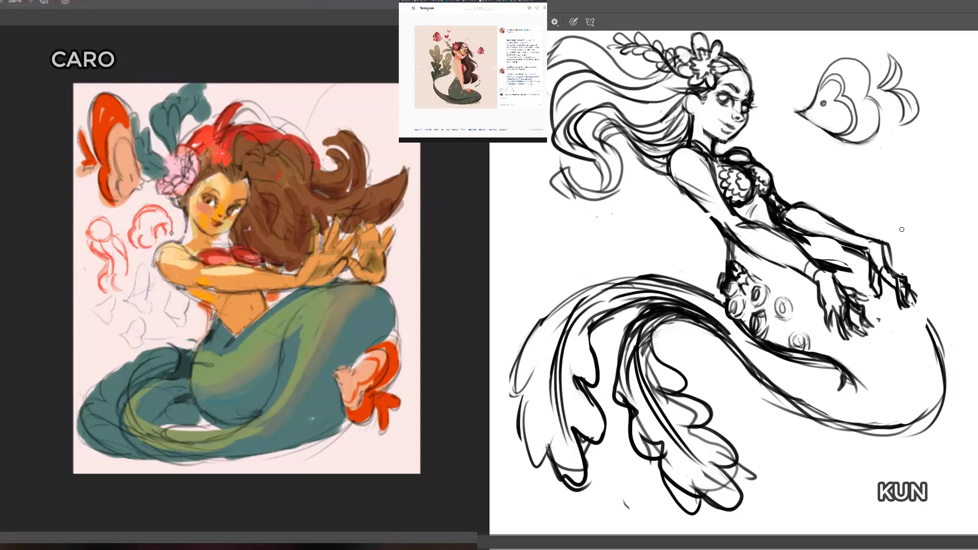
pyautogui.moveTo(96, 246)
pyautogui.mouseDown()
pyautogui.moveTo(112, 226)
pyautogui.moveTo(90, 233)
pyautogui.mouseUp()
# Step: Erase the two red jellyfish sketches beside the pale-pink-canvas mermaid's face and shoulder
pyautogui.press('e')
pyautogui.moveTo(99, 223)
pyautogui.mouseDown()
pyautogui.moveTo(121, 287)
pyautogui.moveTo(158, 212)
pyautogui.moveTo(171, 228)
pyautogui.mouseUp()
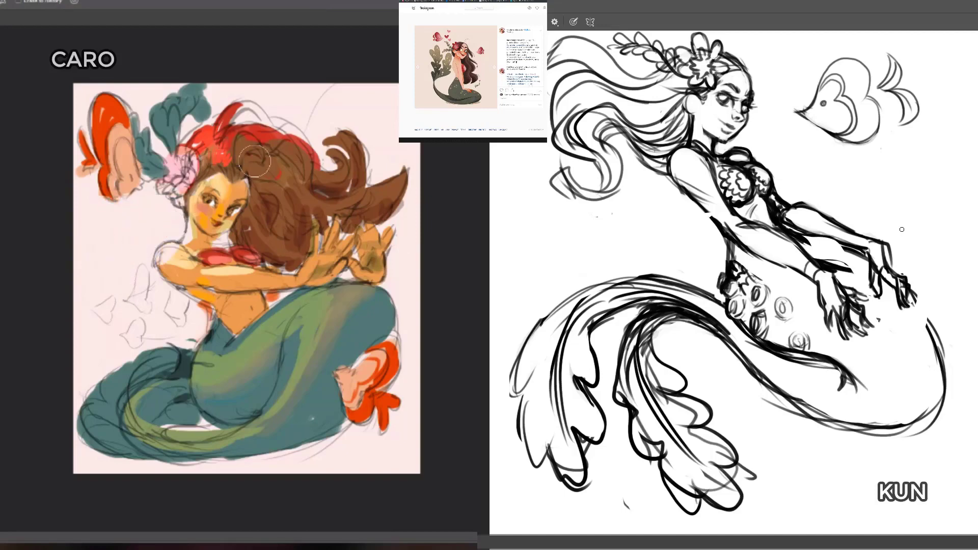
pyautogui.hotkey('ctrl', 'z')
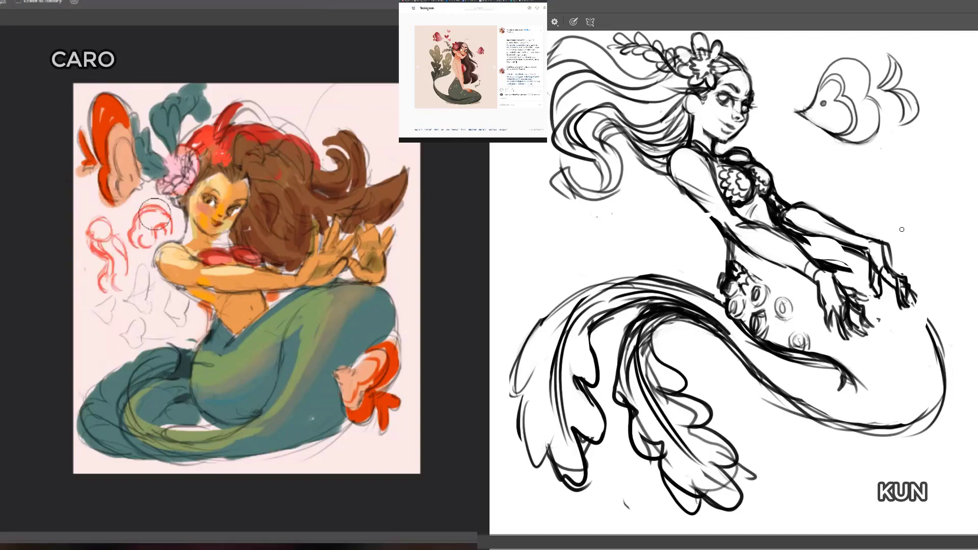
pyautogui.moveTo(154, 215)
pyautogui.mouseDown()
pyautogui.moveTo(114, 280)
pyautogui.moveTo(97, 226)
pyautogui.mouseUp()
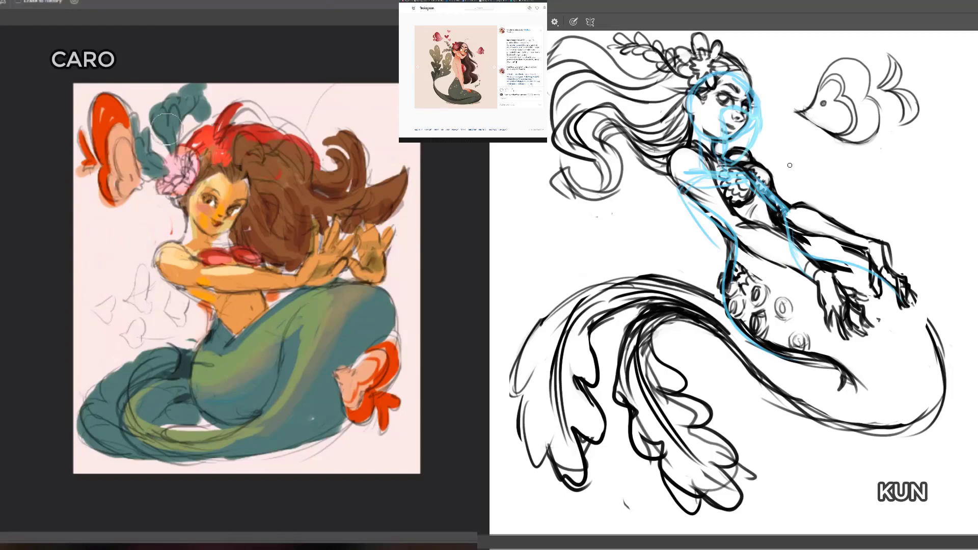
# Step: Circle the white-canvas mermaid's torso and arms in red and write "Fix" beside the circle
pyautogui.moveTo(786, 135)
pyautogui.mouseDown()
pyautogui.moveTo(688, 270)
pyautogui.moveTo(820, 153)
pyautogui.moveTo(723, 131)
pyautogui.mouseUp()
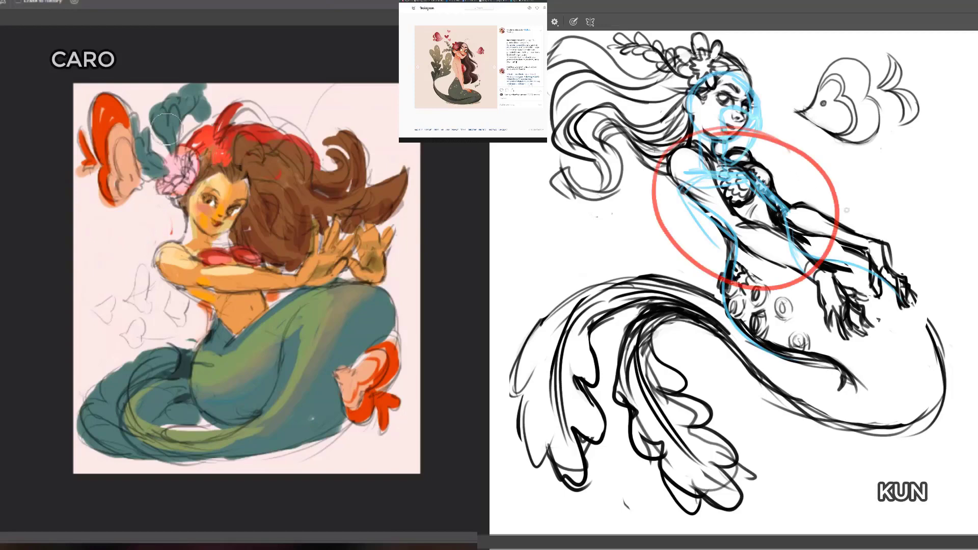
pyautogui.moveTo(848, 159); pyautogui.dragTo(846, 182)
pyautogui.moveTo(846, 161)
pyautogui.mouseDown()
pyautogui.moveTo(858, 158)
pyautogui.moveTo(855, 168)
pyautogui.moveTo(882, 182)
pyautogui.moveTo(860, 182)
pyautogui.mouseUp()
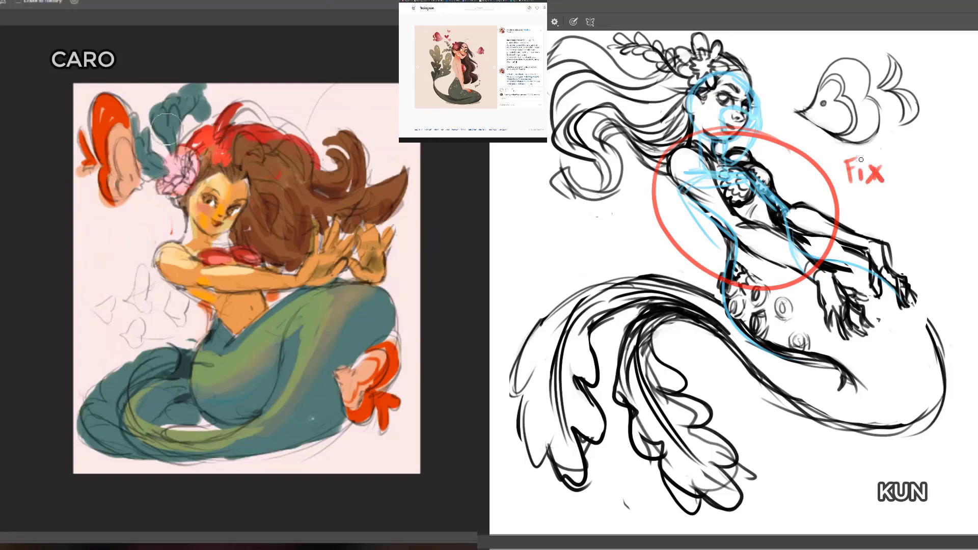